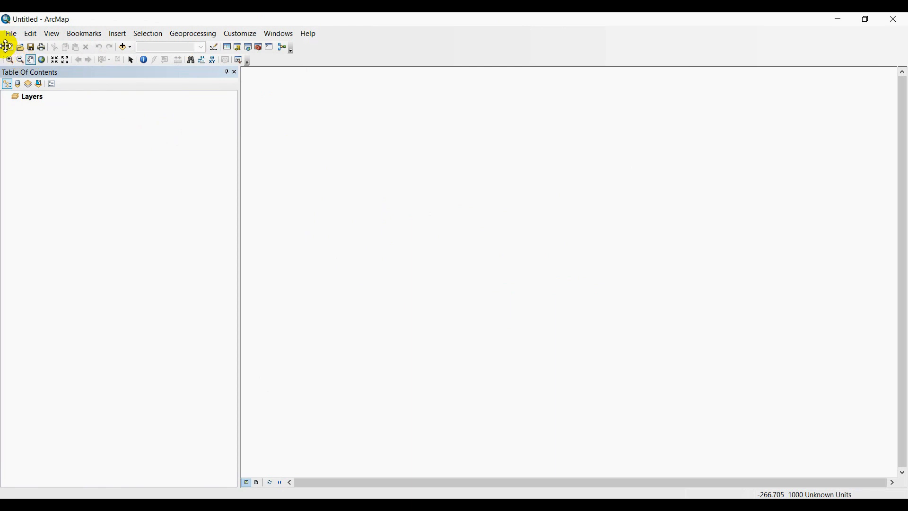
Float the Standard toolbar over the map area and view the toolboxes in the ArcToolbox window.
{"action": "left_click_drag", "start_coordinate": [5, 47], "coordinate": [273, 126]}
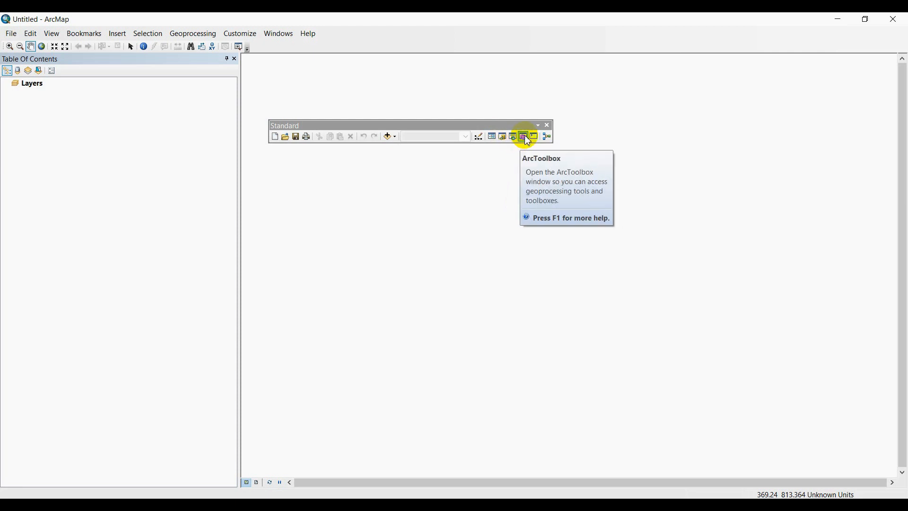
{"action": "left_click", "coordinate": [524, 139]}
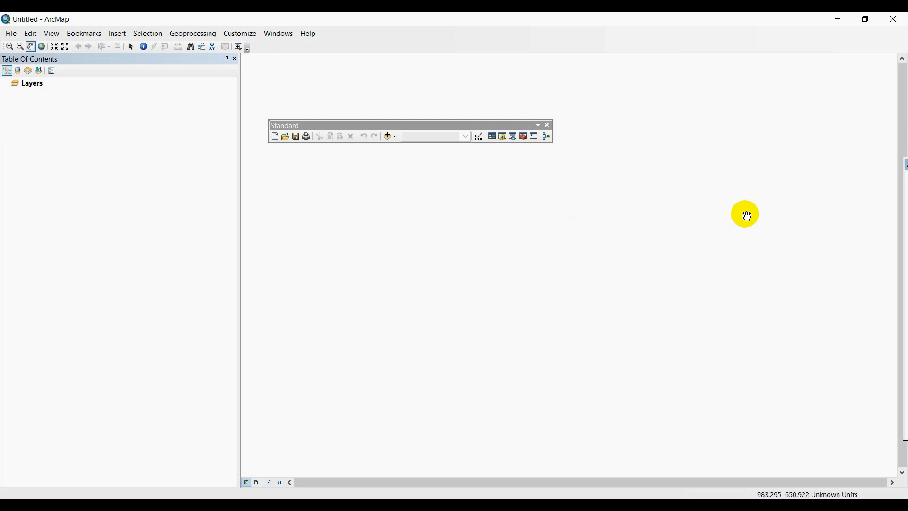
{"action": "left_click_drag", "start_coordinate": [906, 165], "coordinate": [416, 144]}
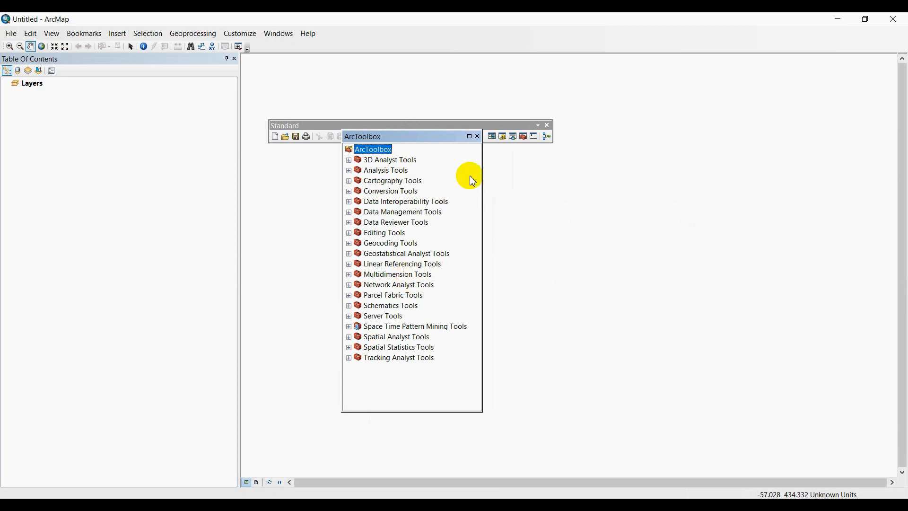
{"action": "left_click", "coordinate": [478, 136]}
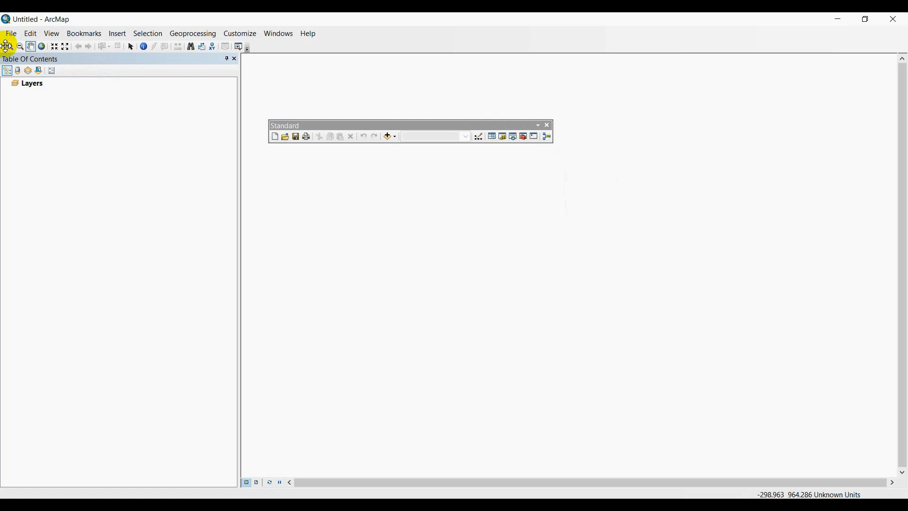
Float the Tools toolbar over the map area, and dock the Standard and Tools toolbars back beneath the main menus.
{"action": "left_click_drag", "start_coordinate": [7, 48], "coordinate": [304, 197]}
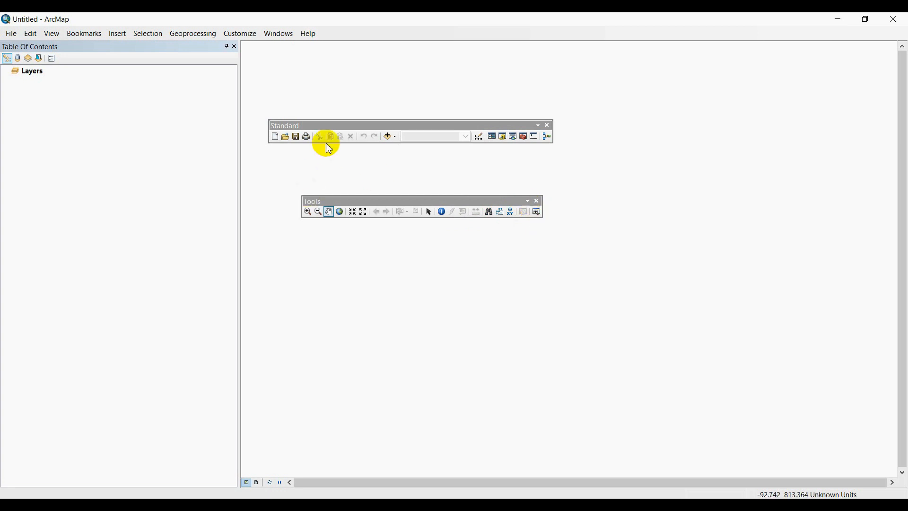
{"action": "left_click_drag", "start_coordinate": [328, 128], "coordinate": [57, 45]}
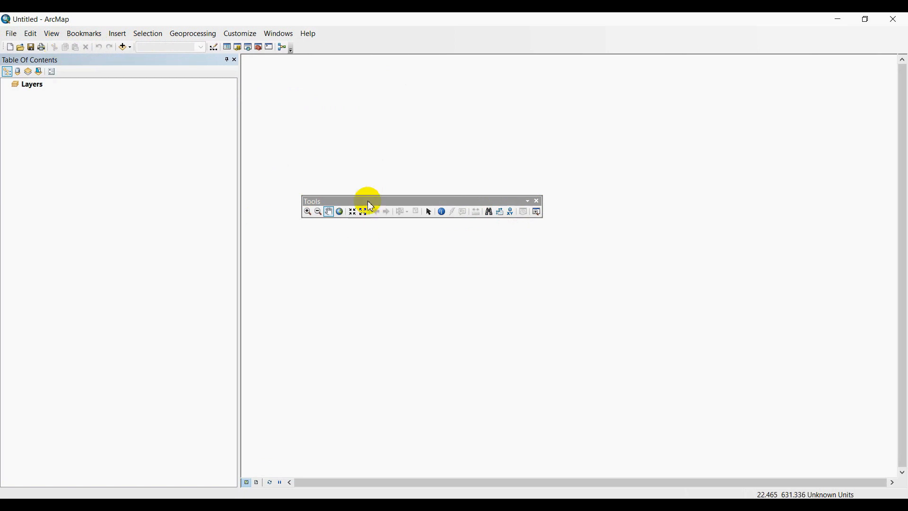
{"action": "left_click_drag", "start_coordinate": [368, 198], "coordinate": [31, 59]}
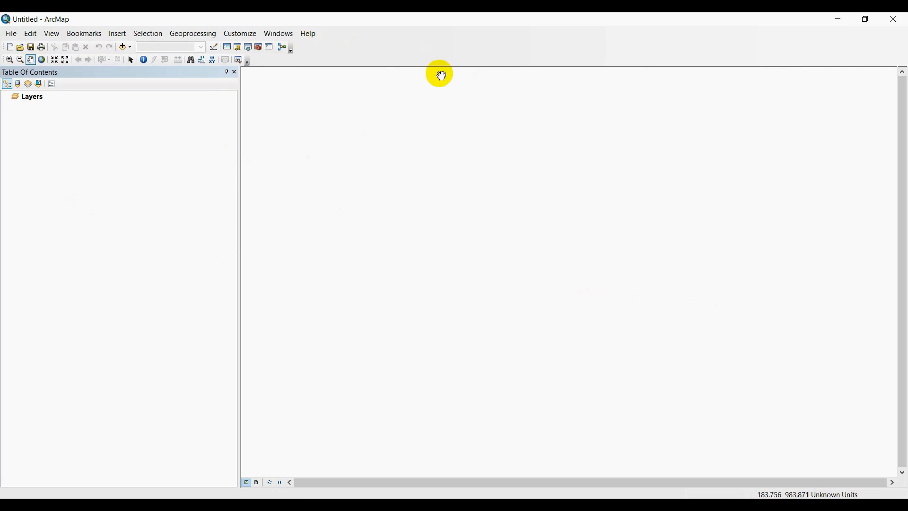
Open the Catalog window and add a folder connection to D:\ArcMap.
{"action": "left_click", "coordinate": [238, 48]}
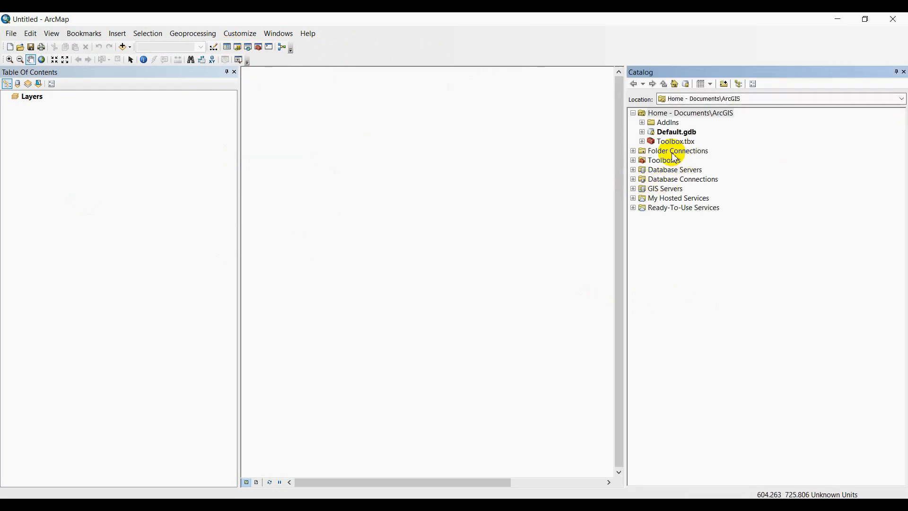
{"action": "left_click", "coordinate": [633, 151]}
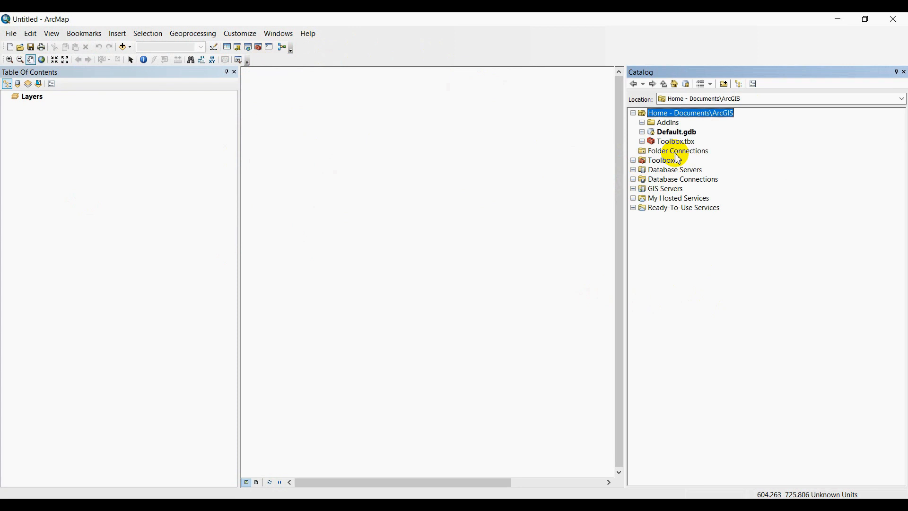
{"action": "left_click", "coordinate": [727, 87]}
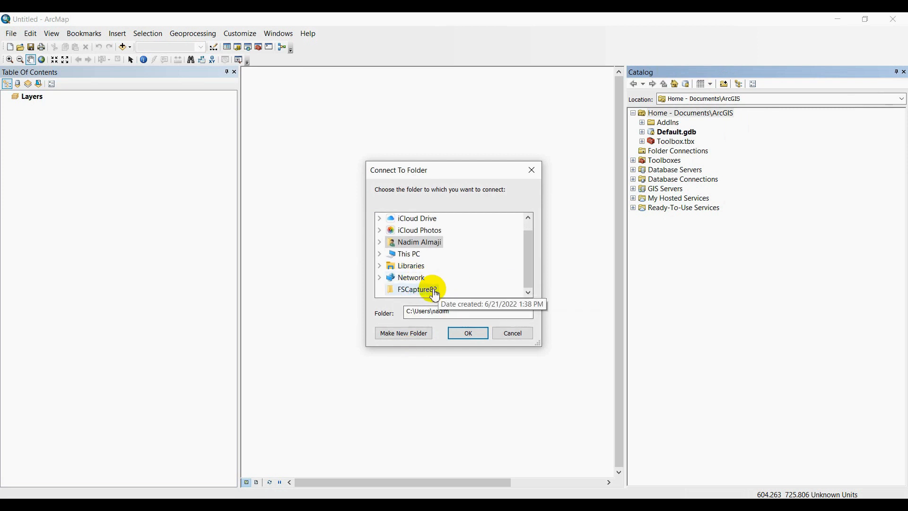
{"action": "double_click", "coordinate": [412, 262]}
{"action": "scroll", "coordinate": [457, 288], "scroll_direction": "down", "scroll_amount": 3}
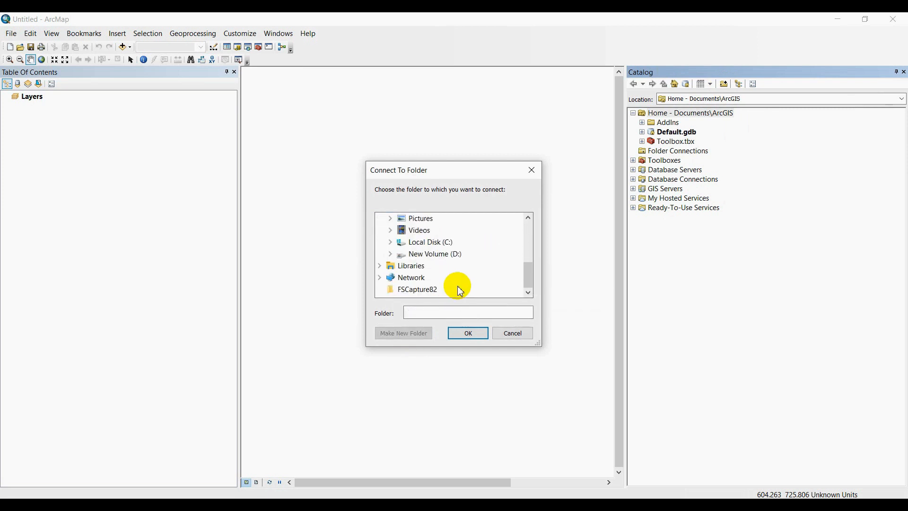
{"action": "double_click", "coordinate": [443, 261]}
{"action": "scroll", "coordinate": [449, 276], "scroll_direction": "down", "scroll_amount": 3}
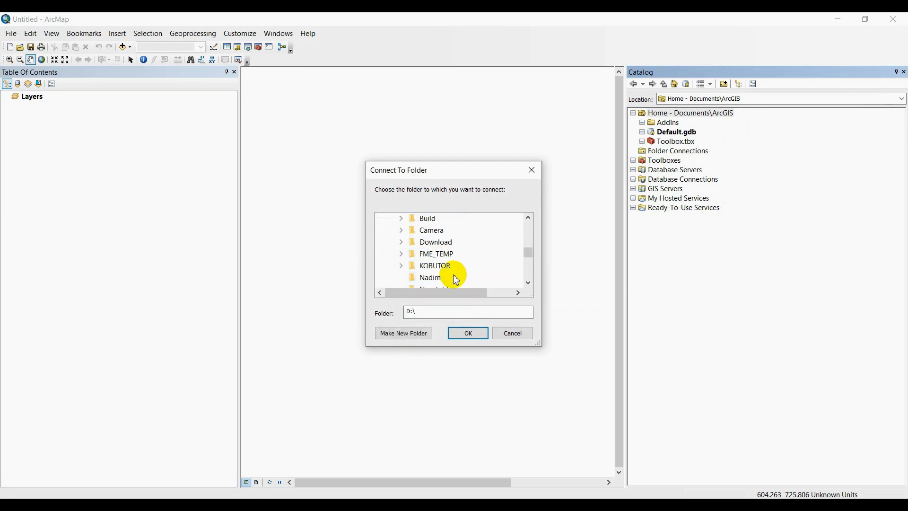
{"action": "scroll", "coordinate": [456, 280], "scroll_direction": "down", "scroll_amount": 2}
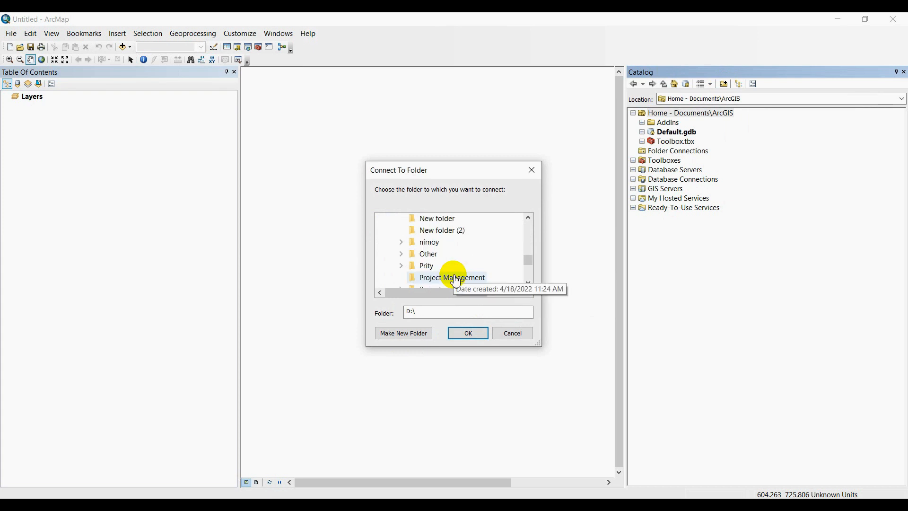
{"action": "scroll", "coordinate": [456, 280], "scroll_direction": "up", "scroll_amount": 2}
{"action": "scroll", "coordinate": [456, 280], "scroll_direction": "up", "scroll_amount": 3}
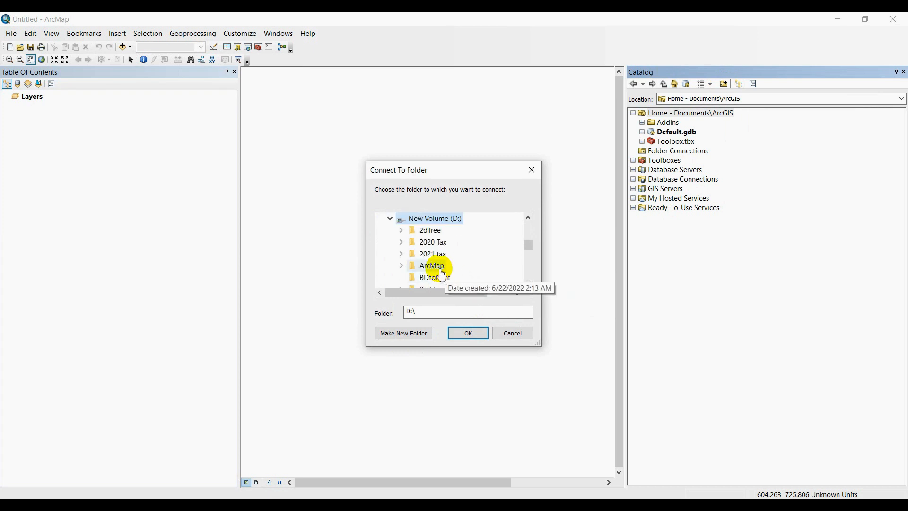
{"action": "double_click", "coordinate": [437, 265]}
{"action": "left_click", "coordinate": [468, 336]}
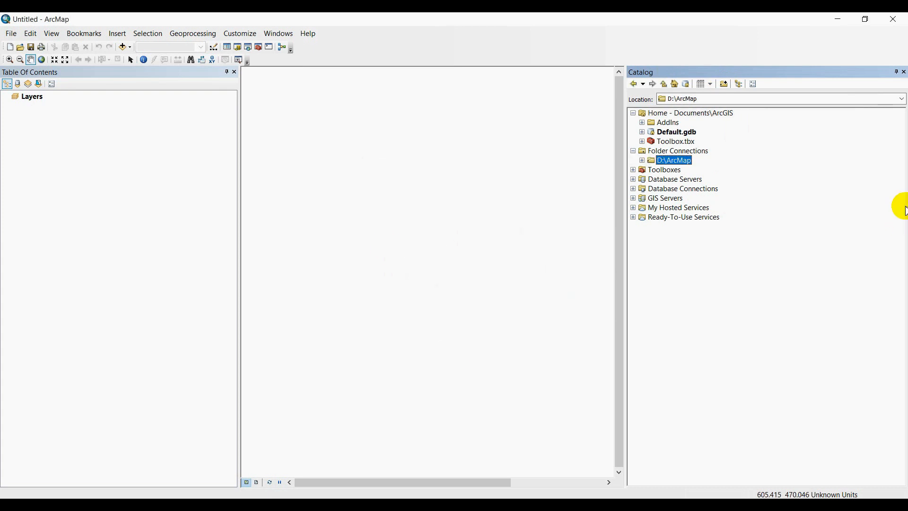
Examine the Map and Raster folders inside Beginners Guide to ArcGIS Desktop under the D:\ArcMap folder connection.
{"action": "left_click", "coordinate": [642, 160]}
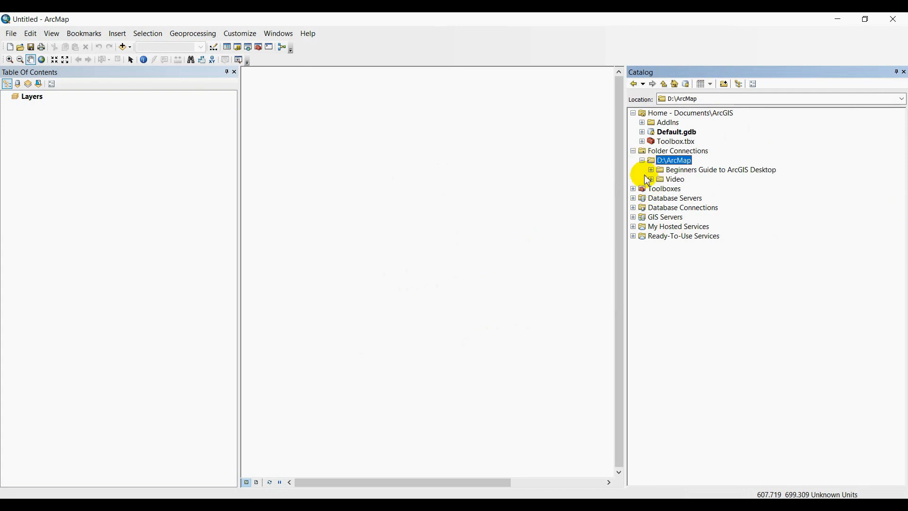
{"action": "left_click", "coordinate": [651, 170]}
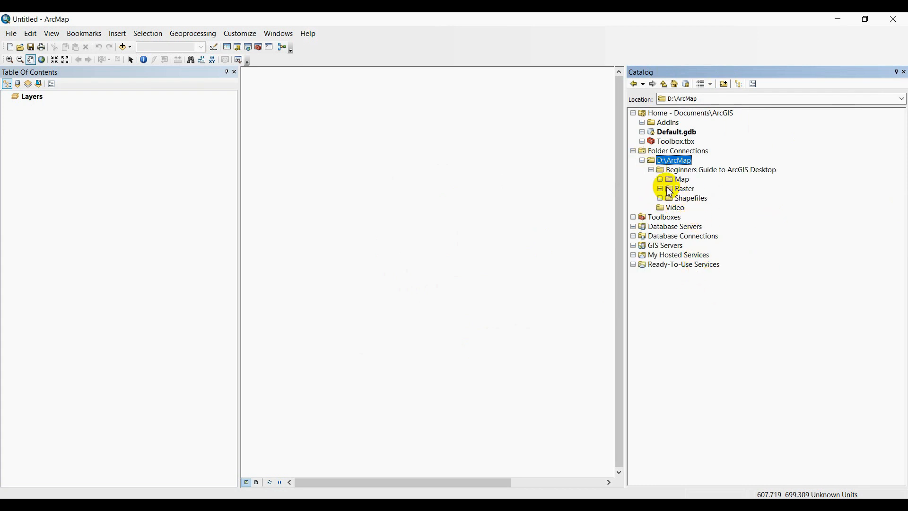
{"action": "left_click", "coordinate": [661, 179]}
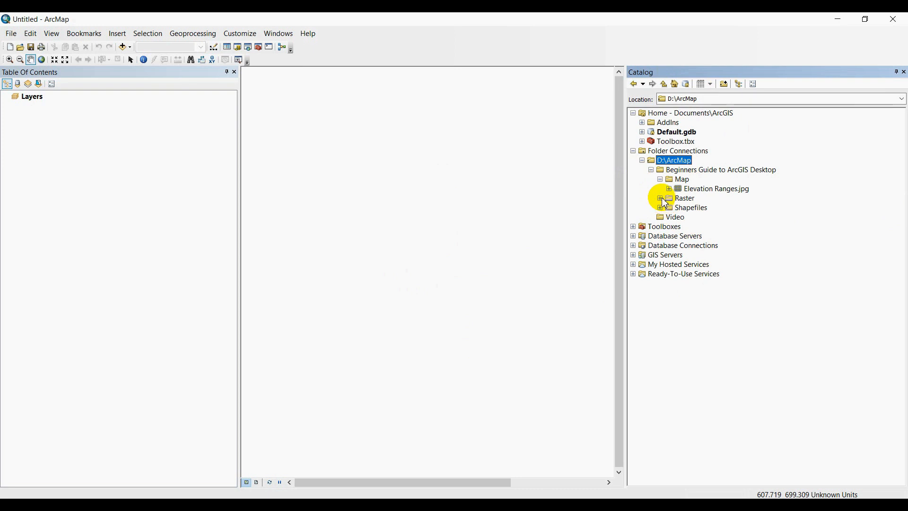
{"action": "left_click", "coordinate": [661, 199]}
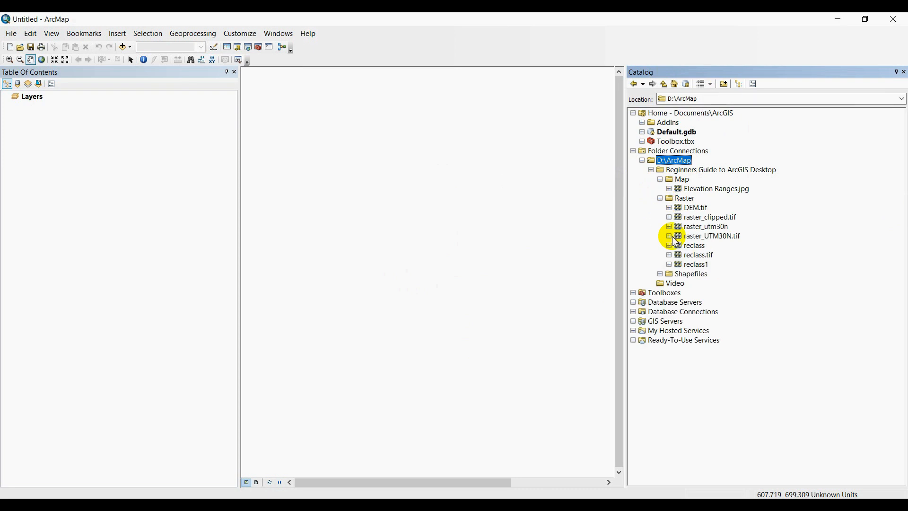
{"action": "left_click", "coordinate": [661, 180]}
{"action": "left_click", "coordinate": [661, 189]}
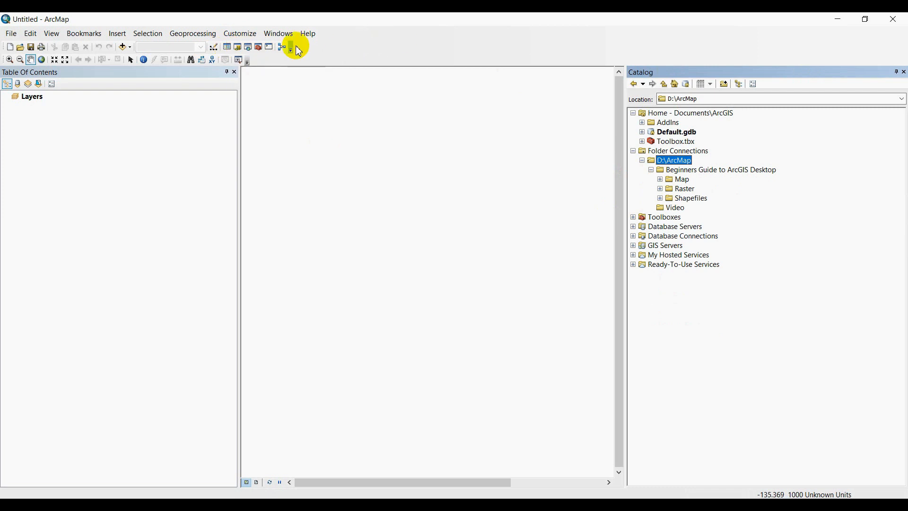
Show the Editor toolbar and dock it beside the Tools toolbar.
{"action": "left_click", "coordinate": [215, 49]}
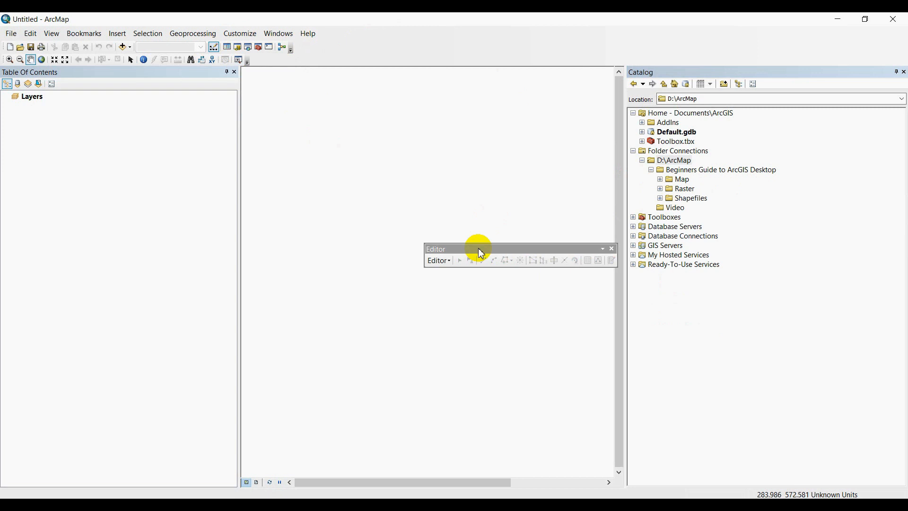
{"action": "left_click_drag", "start_coordinate": [475, 252], "coordinate": [305, 67]}
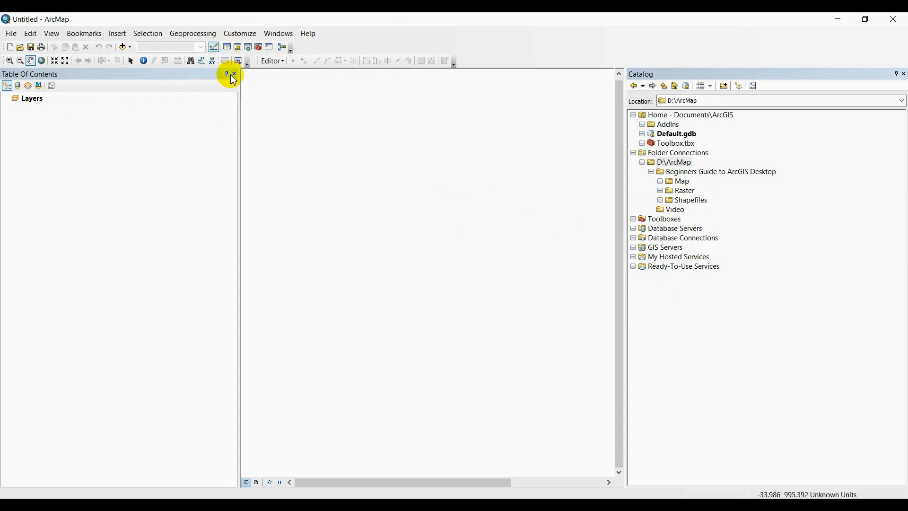
Reopen and redock the Table Of Contents window, and narrow it to give the map area more room.
{"action": "left_click", "coordinate": [234, 74]}
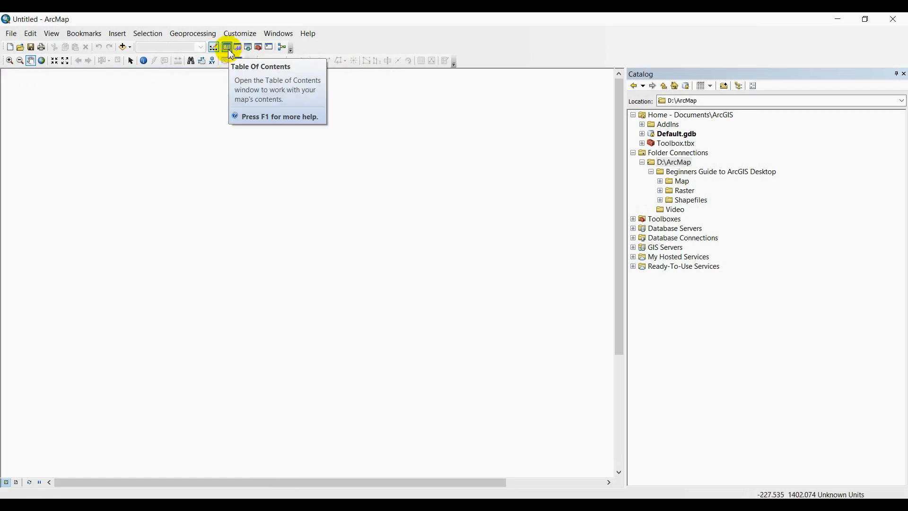
{"action": "left_click", "coordinate": [228, 49]}
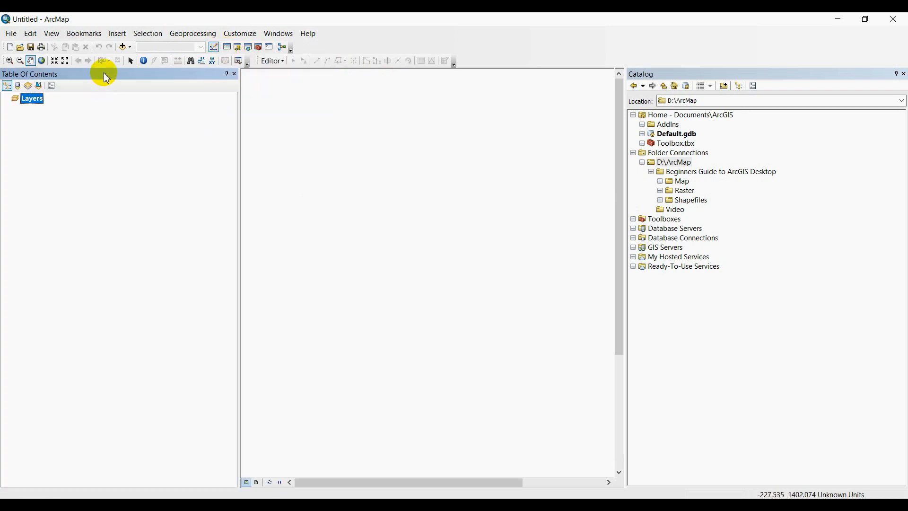
{"action": "left_click_drag", "start_coordinate": [104, 77], "coordinate": [316, 142]}
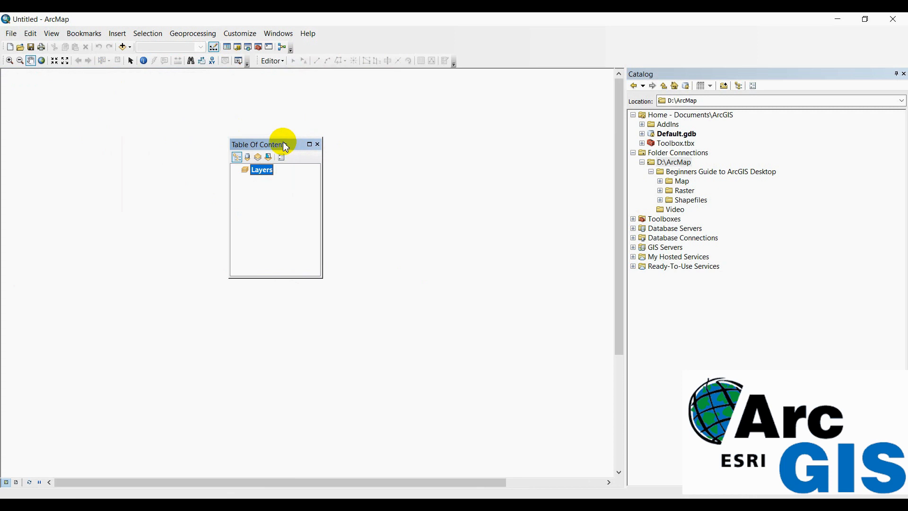
{"action": "left_click_drag", "start_coordinate": [285, 151], "coordinate": [17, 278]}
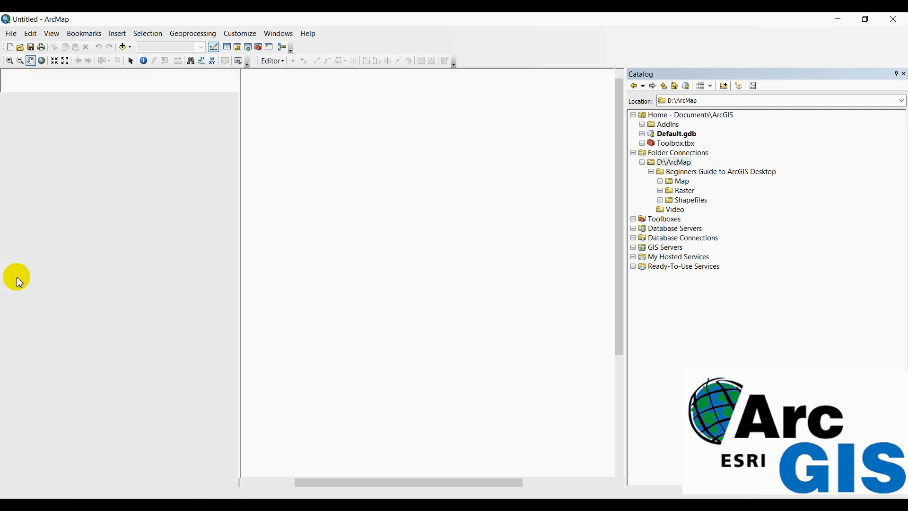
{"action": "left_click_drag", "start_coordinate": [239, 185], "coordinate": [144, 196]}
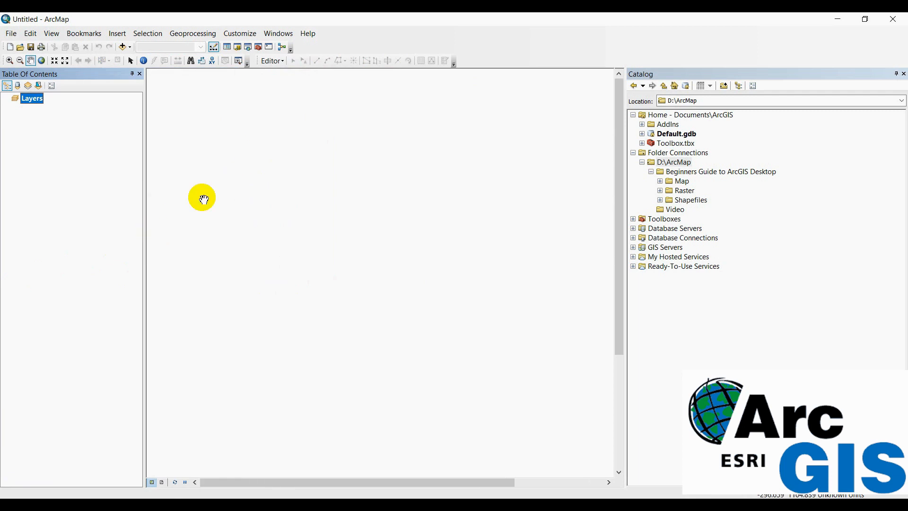
Search the local tools for CLIP and locate the Clip (Analysis) tool in the Catalog tree.
{"action": "left_click", "coordinate": [250, 49]}
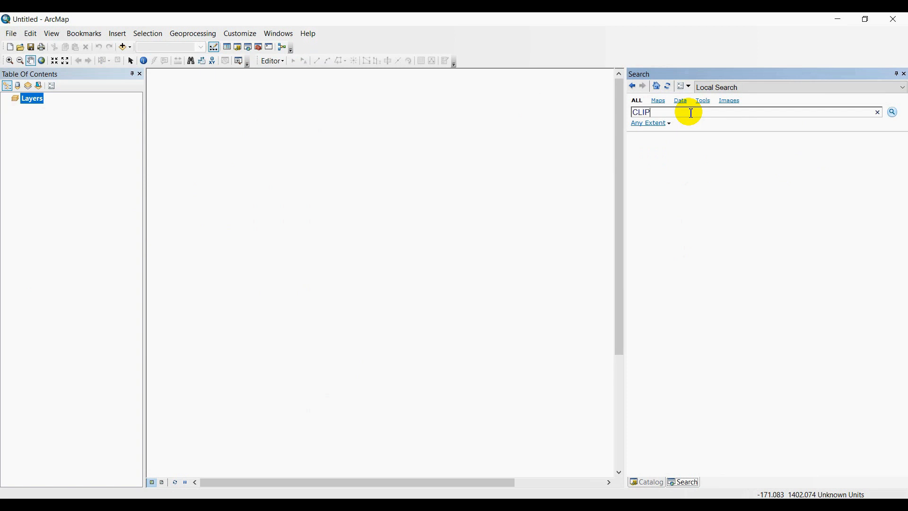
{"action": "key", "text": "Return"}
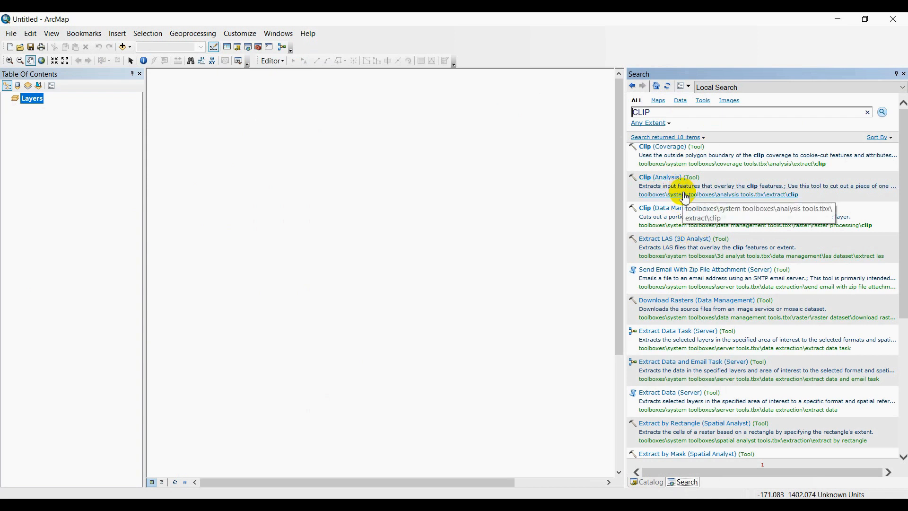
{"action": "left_click", "coordinate": [714, 196]}
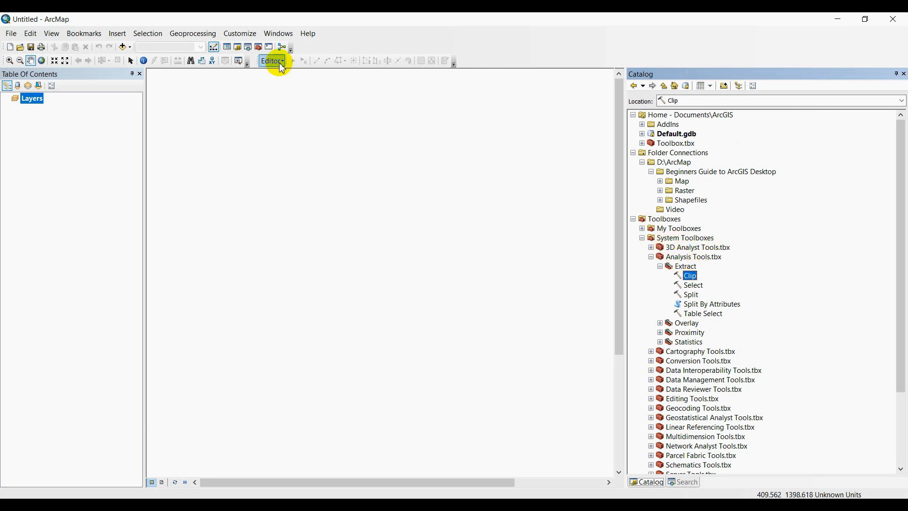
View the ArcToolbox window and examine the parameters of the Clip tool without running it.
{"action": "left_click", "coordinate": [258, 47]}
{"action": "left_click", "coordinate": [477, 137]}
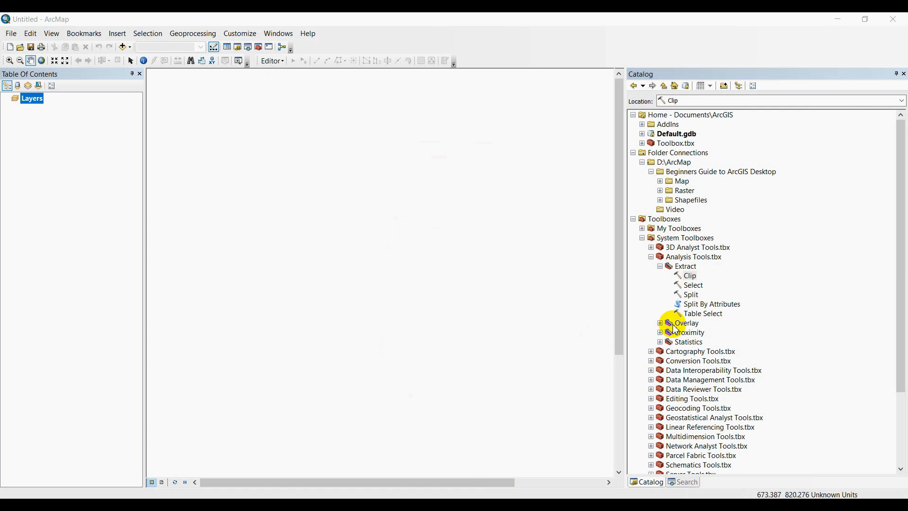
{"action": "double_click", "coordinate": [691, 280]}
{"action": "left_click_drag", "start_coordinate": [203, 47], "coordinate": [337, 142]}
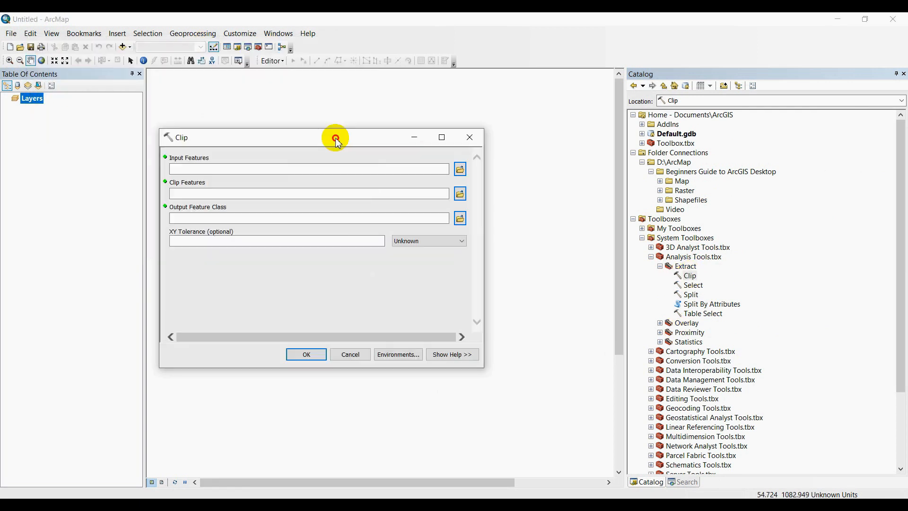
{"action": "left_click", "coordinate": [478, 142]}
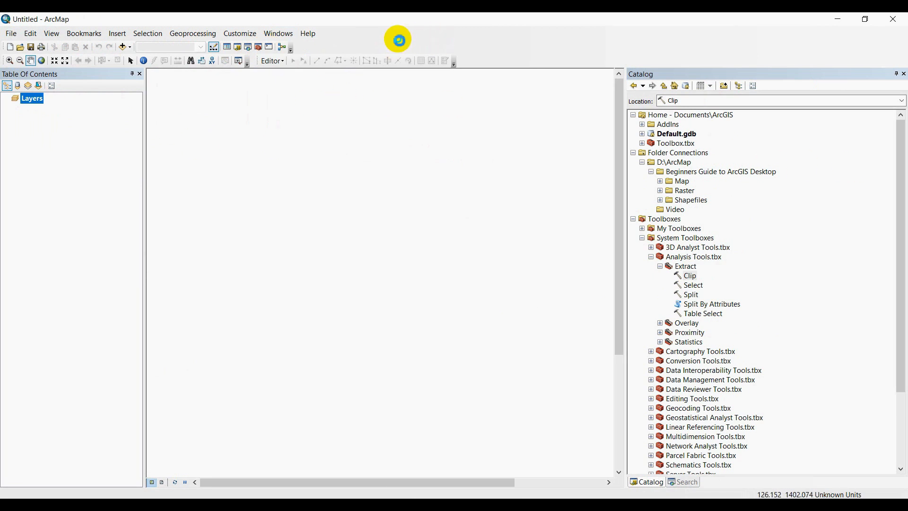
Review the list of toolbars that can be turned on.
{"action": "right_click", "coordinate": [399, 40]}
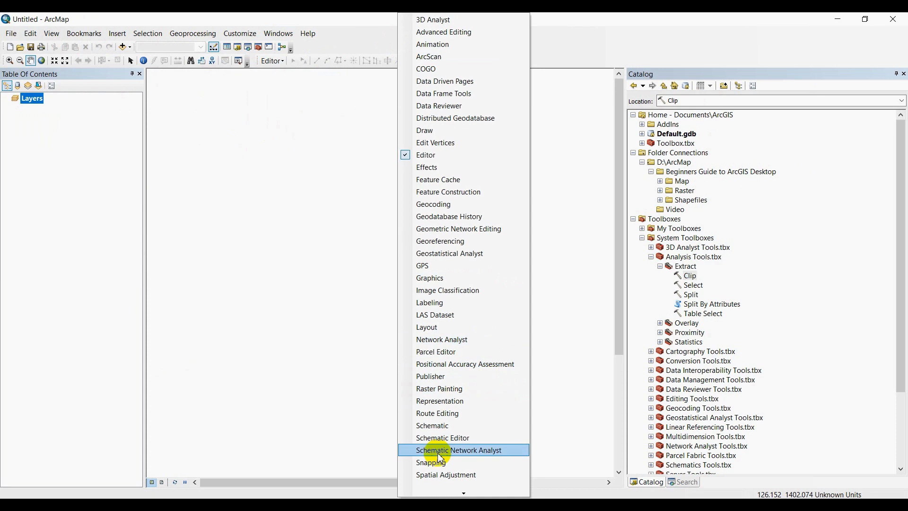
{"action": "left_click", "coordinate": [565, 41]}
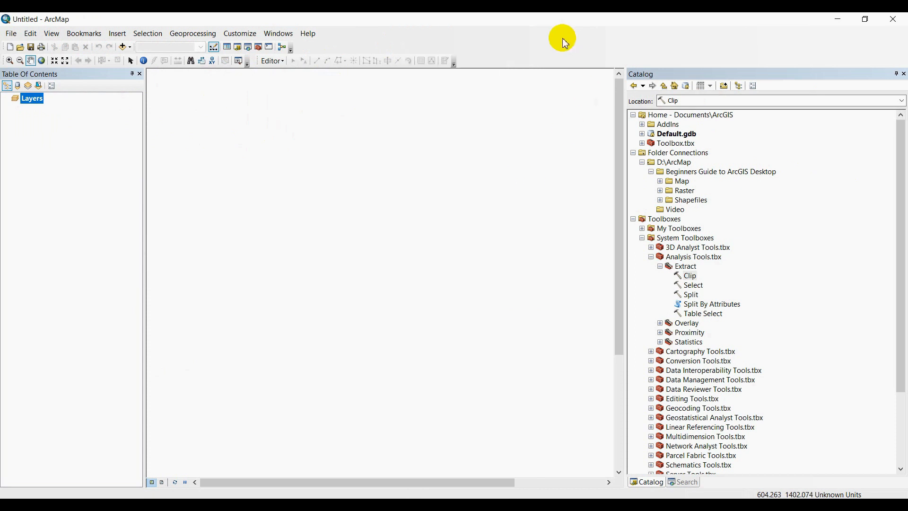
Turn on the Advanced Editing toolbar and dock it beside the Editor toolbar.
{"action": "right_click", "coordinate": [400, 41]}
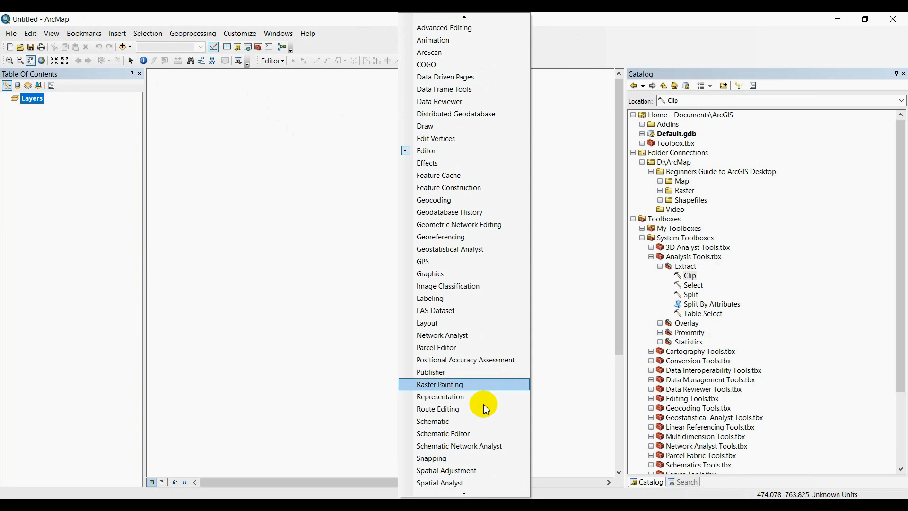
{"action": "left_click", "coordinate": [241, 33]}
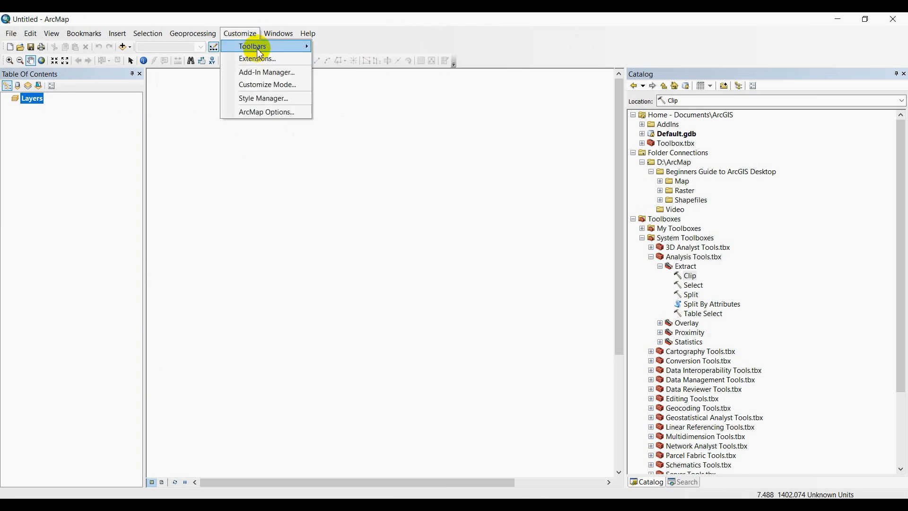
{"action": "mouse_move", "coordinate": [260, 52]}
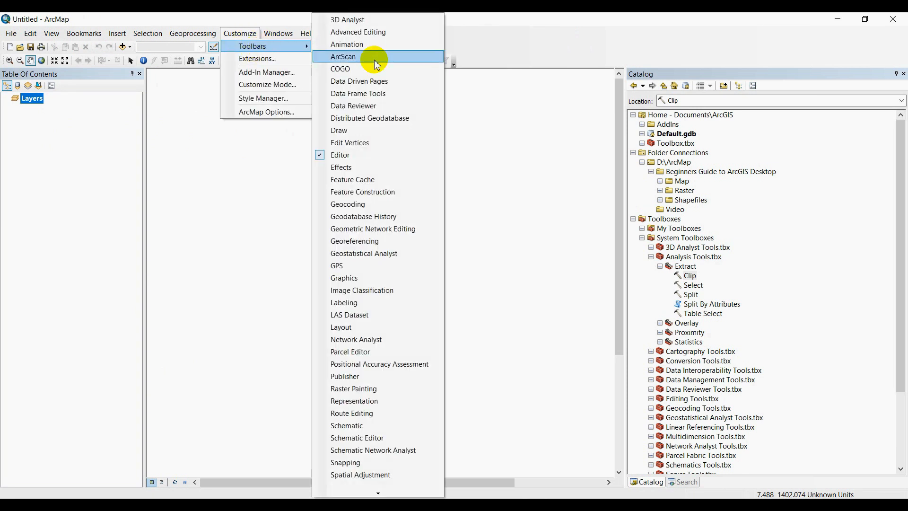
{"action": "left_click", "coordinate": [425, 42]}
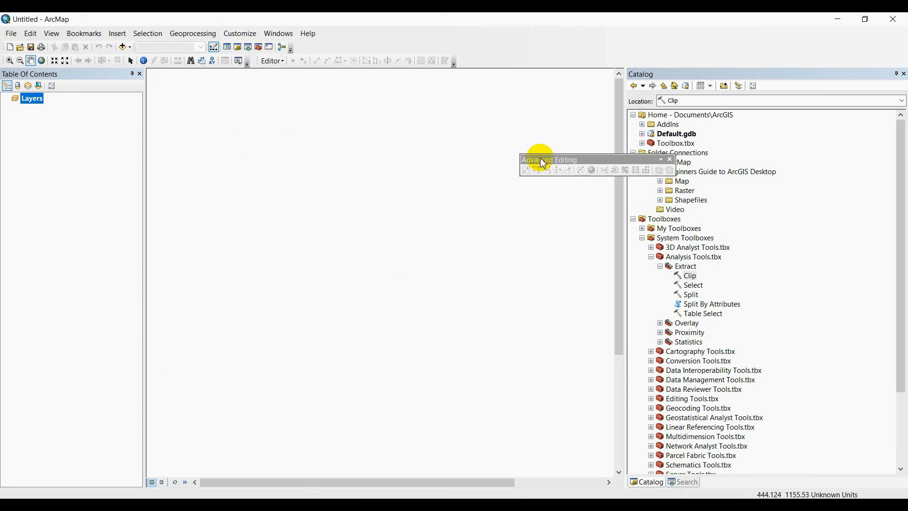
{"action": "left_click_drag", "start_coordinate": [540, 158], "coordinate": [478, 69]}
Turn on the Snapping toolbar and dock it in the same row, after the Advanced Editing toolbar.
{"action": "left_click", "coordinate": [241, 33]}
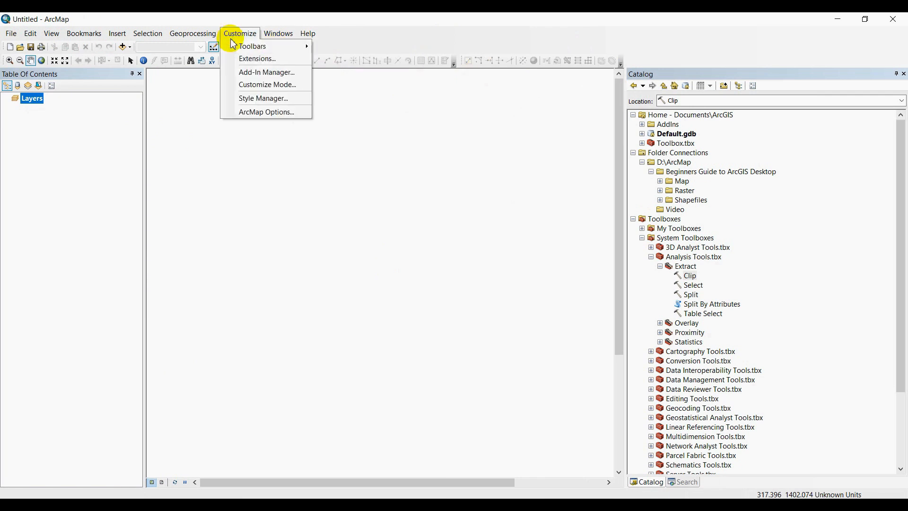
{"action": "mouse_move", "coordinate": [274, 46]}
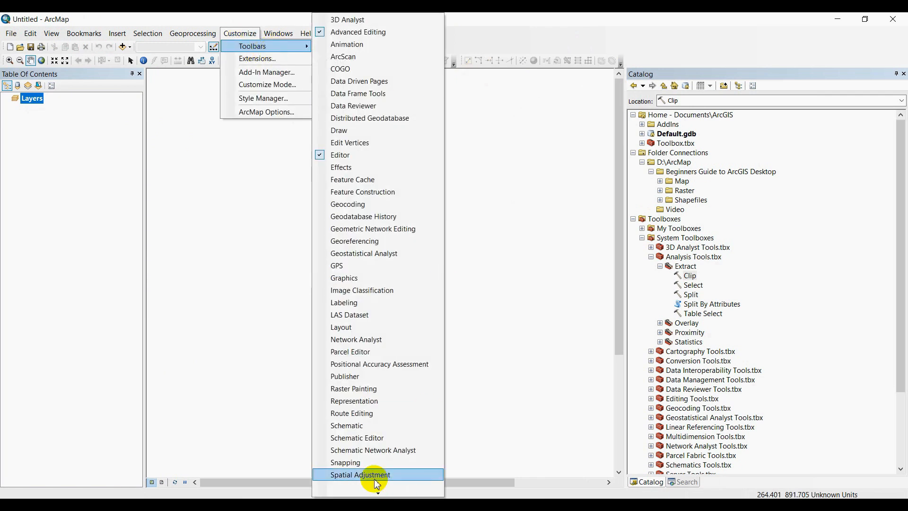
{"action": "left_click", "coordinate": [361, 462]}
{"action": "left_click_drag", "start_coordinate": [634, 188], "coordinate": [645, 61]}
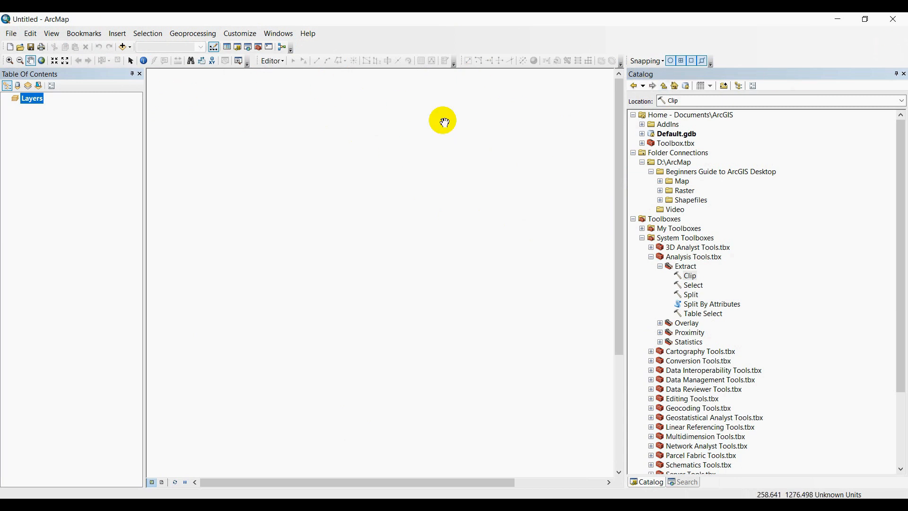
{"action": "left_click", "coordinate": [238, 35]}
{"action": "mouse_move", "coordinate": [260, 45]}
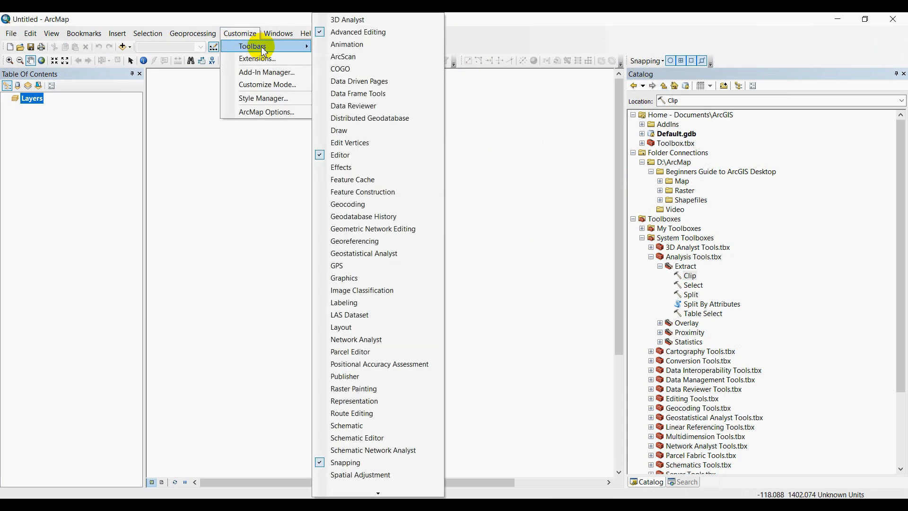
{"action": "left_click", "coordinate": [566, 199]}
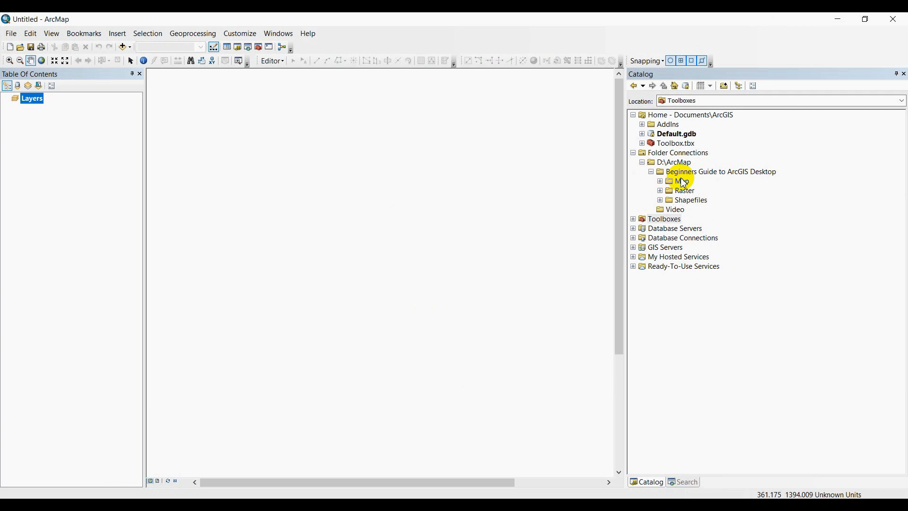
Browse the project's data folders in Catalog and add river.shp from the Shapefiles folder to the map.
{"action": "left_click", "coordinate": [660, 191]}
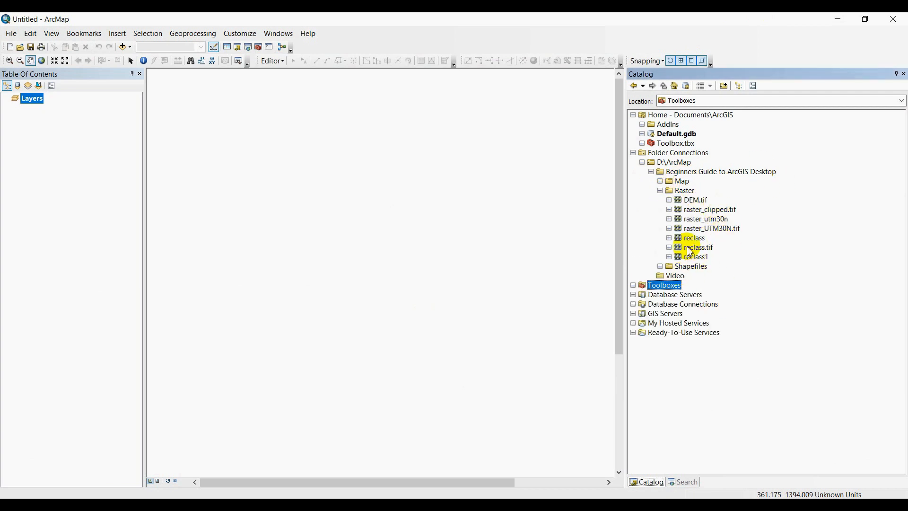
{"action": "left_click", "coordinate": [661, 182]}
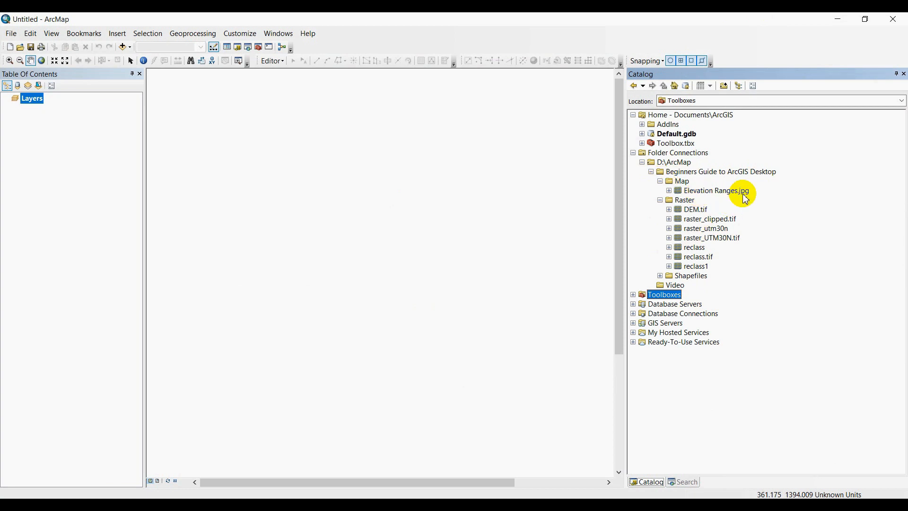
{"action": "left_click", "coordinate": [661, 181]}
{"action": "left_click", "coordinate": [661, 191]}
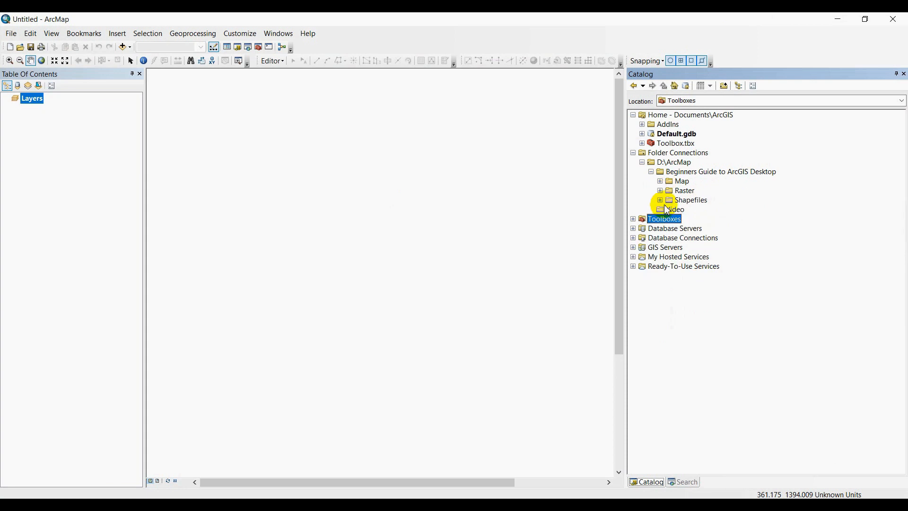
{"action": "left_click", "coordinate": [661, 201]}
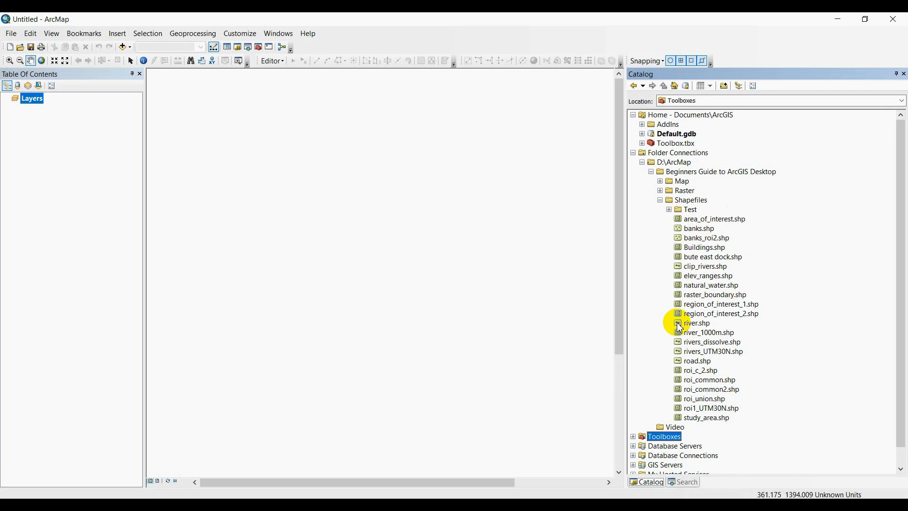
{"action": "left_click_drag", "start_coordinate": [681, 326], "coordinate": [369, 293]}
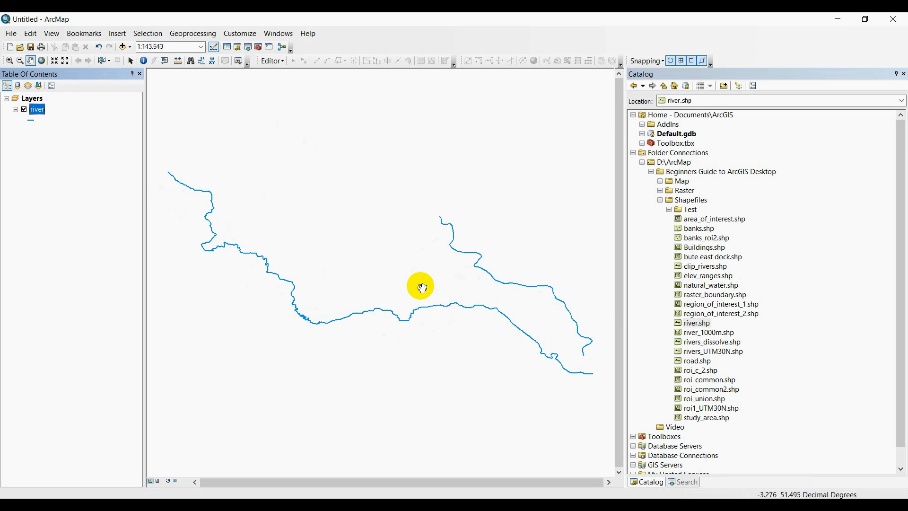
Open the attribute table of the river layer and look through its records.
{"action": "left_click", "coordinate": [38, 111]}
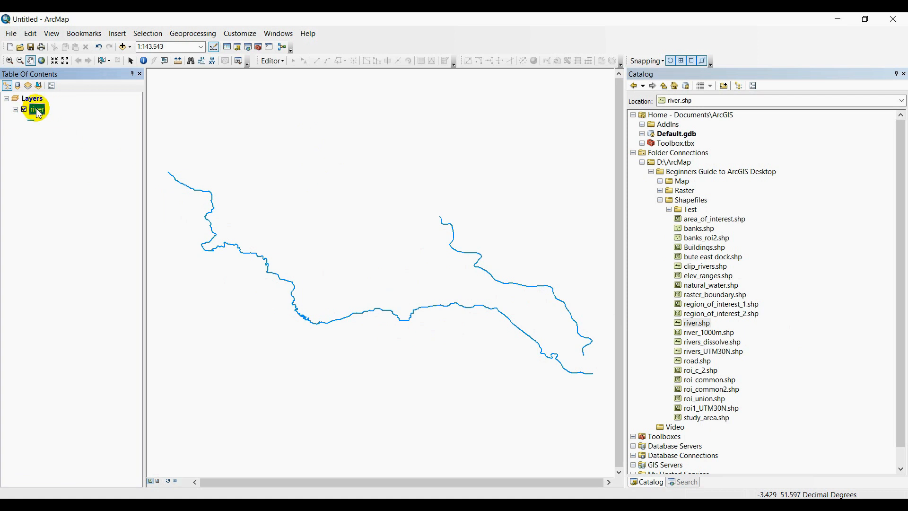
{"action": "right_click", "coordinate": [39, 114]}
{"action": "left_click", "coordinate": [123, 142]}
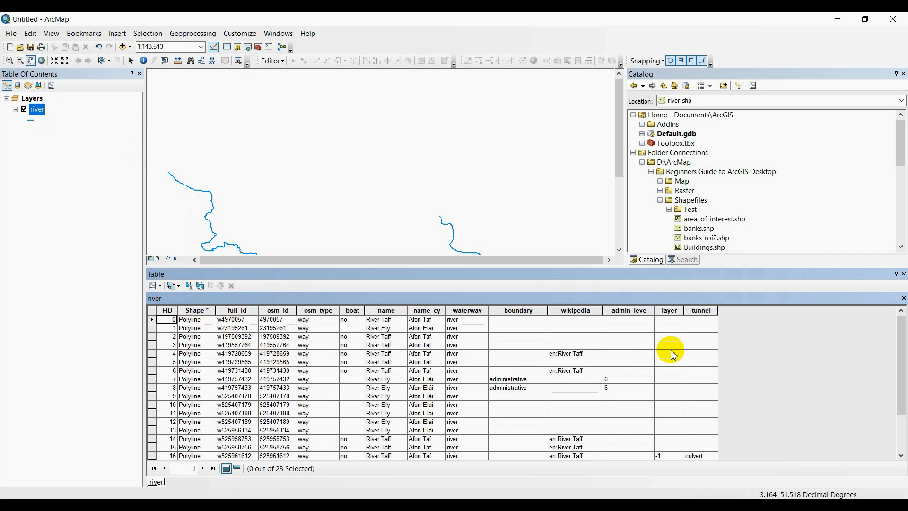
{"action": "scroll", "coordinate": [425, 415], "scroll_direction": "down", "scroll_amount": 2}
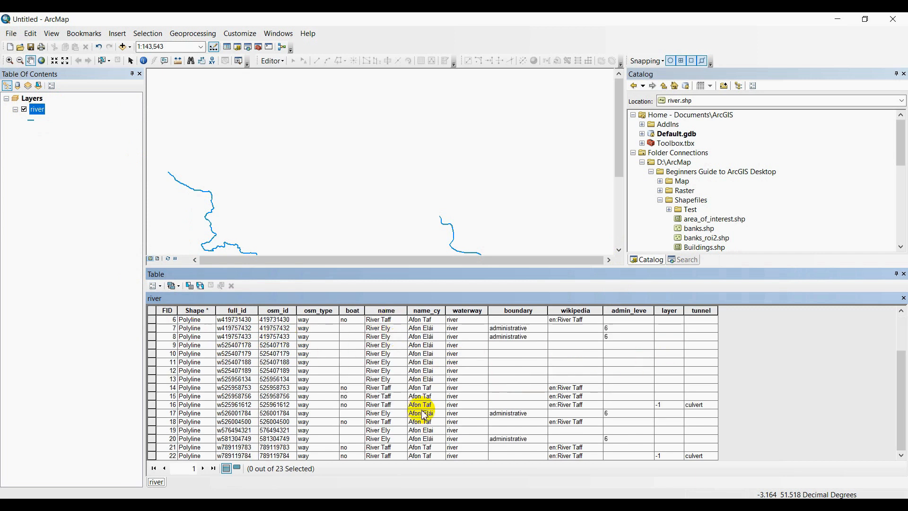
{"action": "scroll", "coordinate": [426, 416], "scroll_direction": "up", "scroll_amount": 2}
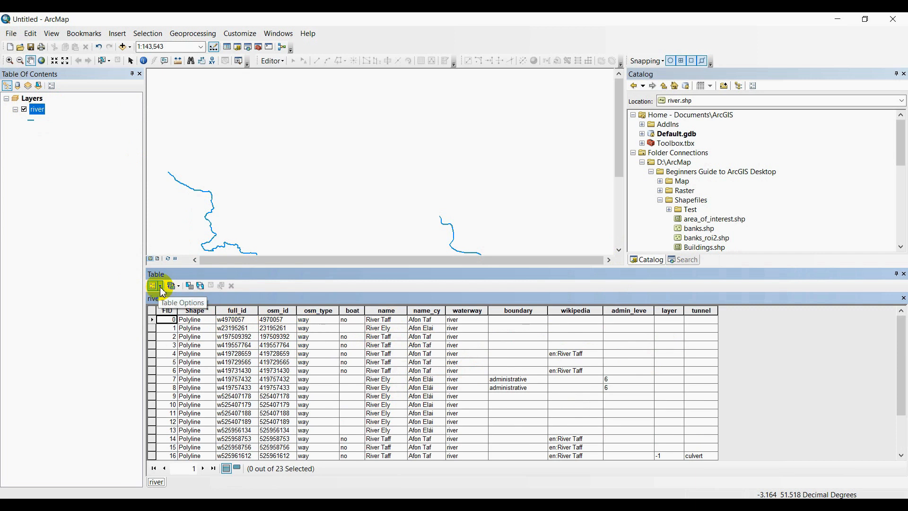
Add a new field named Test of type Text to the river attribute table.
{"action": "left_click", "coordinate": [161, 287]}
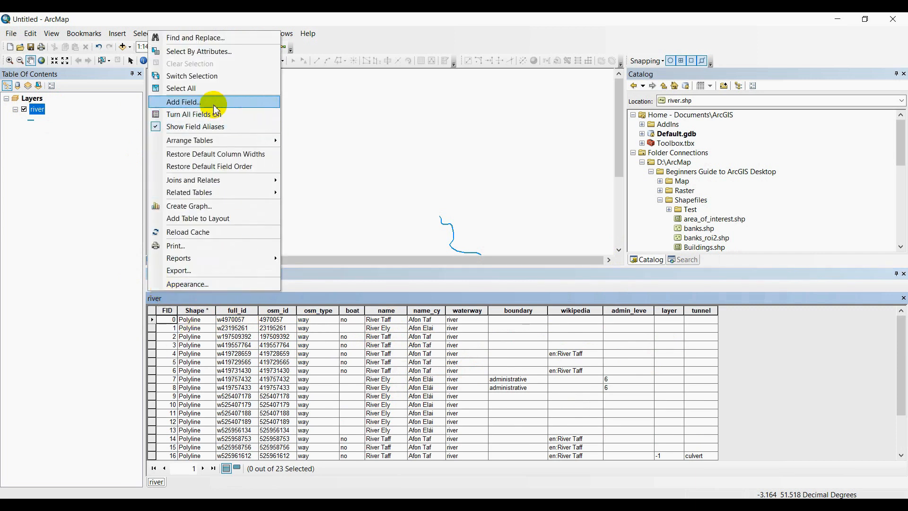
{"action": "left_click", "coordinate": [333, 290]}
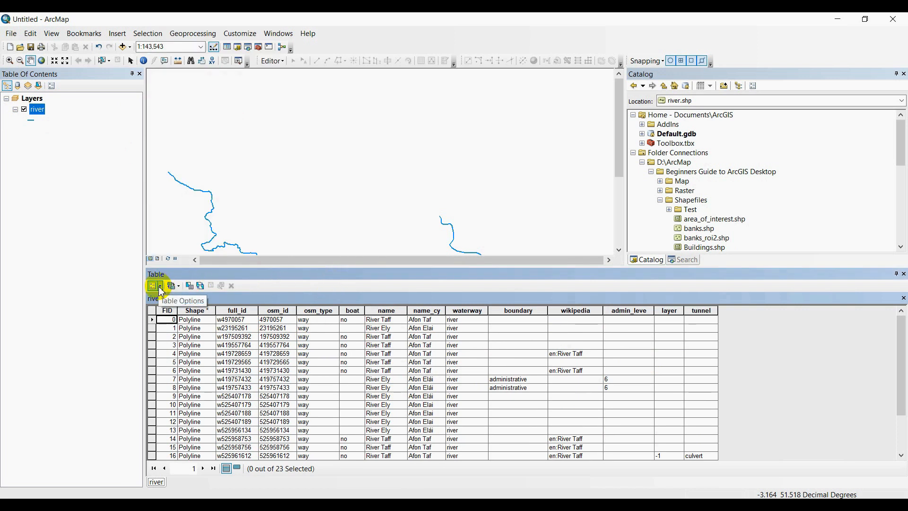
{"action": "left_click", "coordinate": [161, 289]}
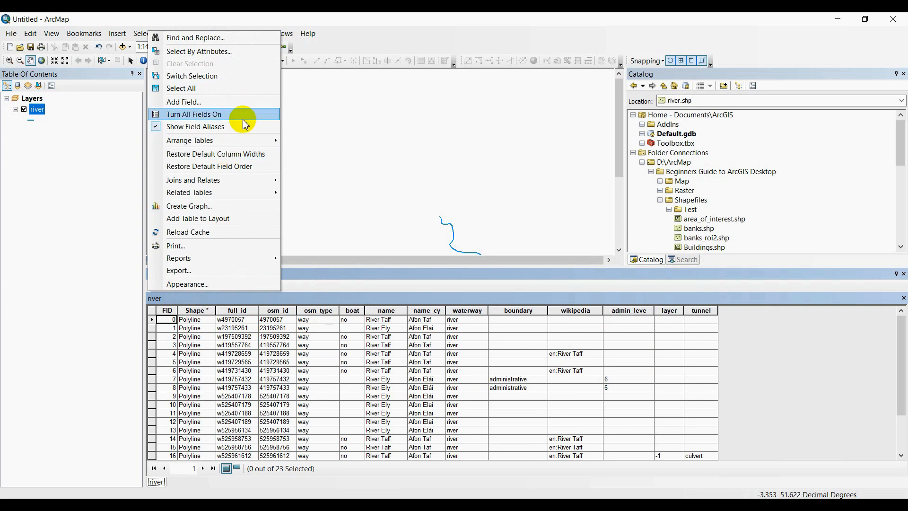
{"action": "left_click", "coordinate": [234, 104]}
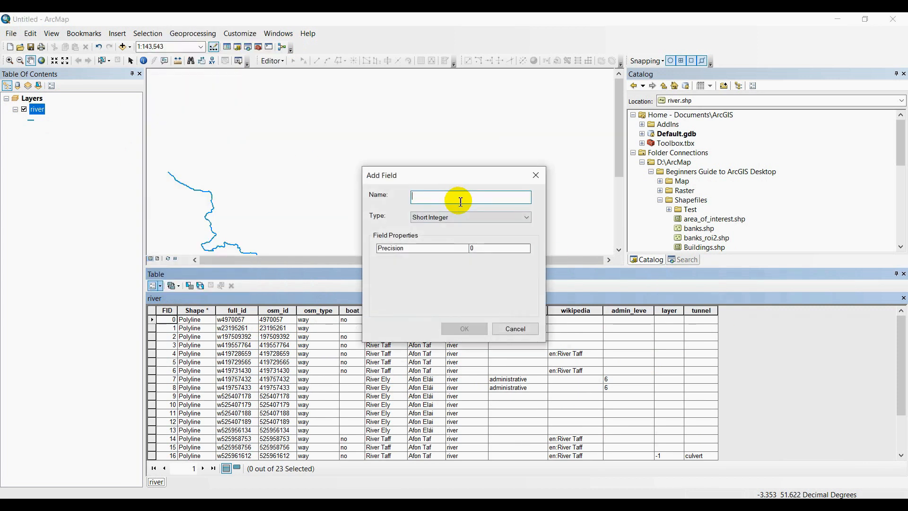
{"action": "type", "text": "Test"}
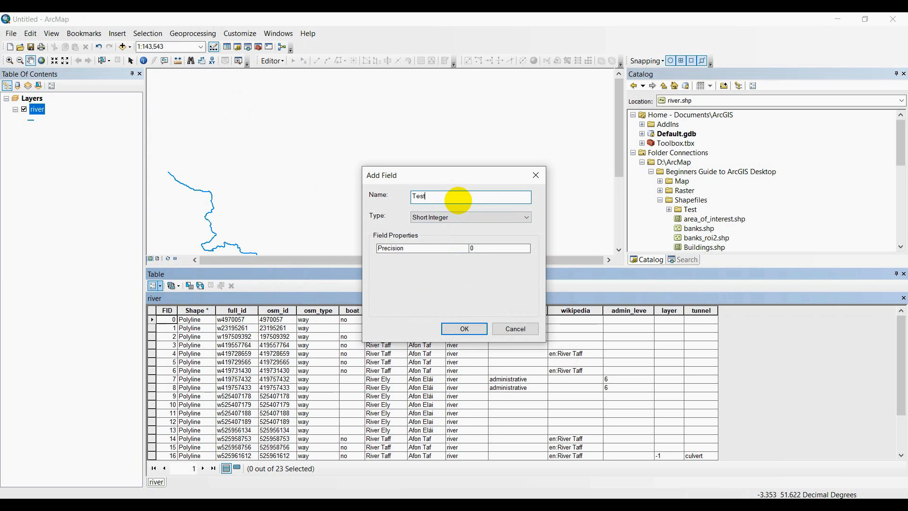
{"action": "left_click", "coordinate": [453, 218]}
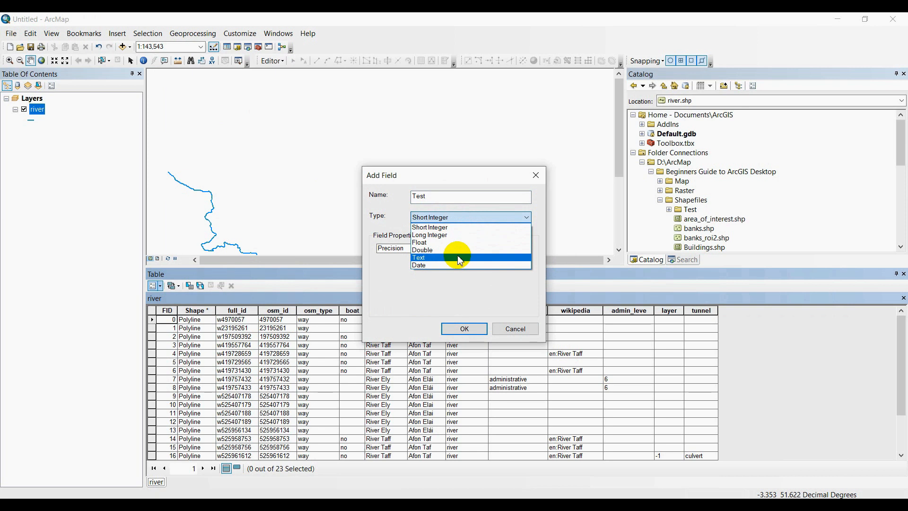
{"action": "left_click", "coordinate": [396, 207]}
{"action": "left_click", "coordinate": [440, 217]}
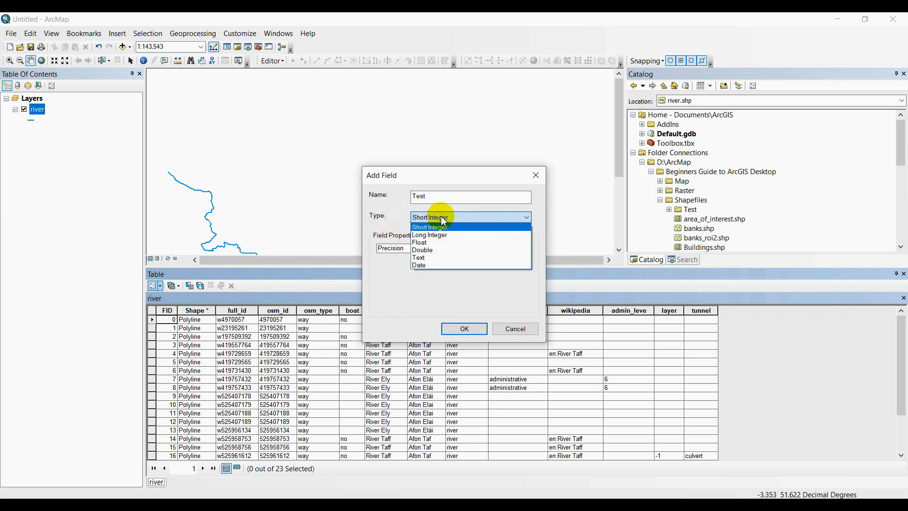
{"action": "left_click", "coordinate": [440, 259]}
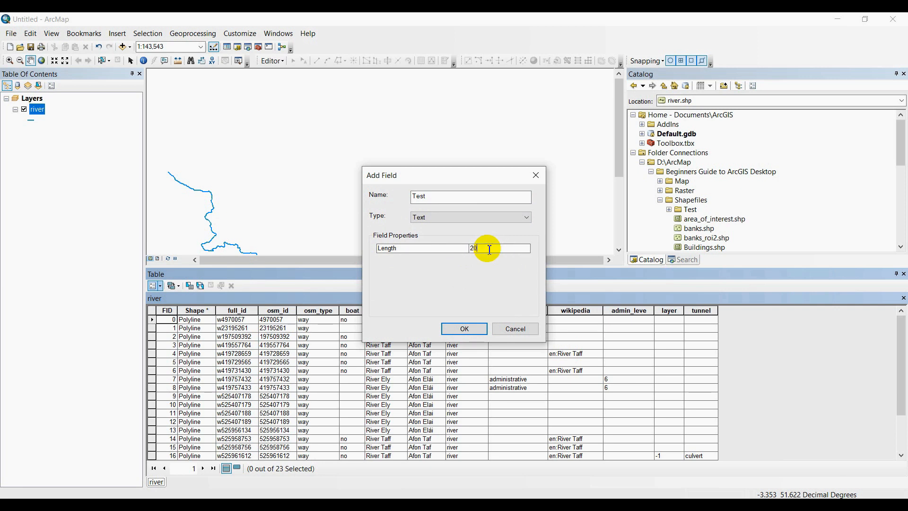
{"action": "left_click", "coordinate": [463, 329]}
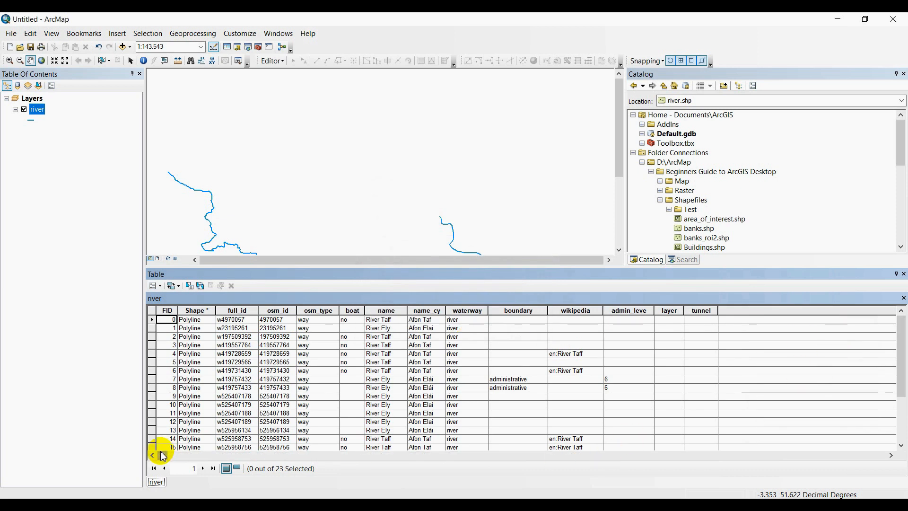
Check the new Test field at the end of the river table, and close the table.
{"action": "left_click_drag", "start_coordinate": [177, 455], "coordinate": [545, 484]}
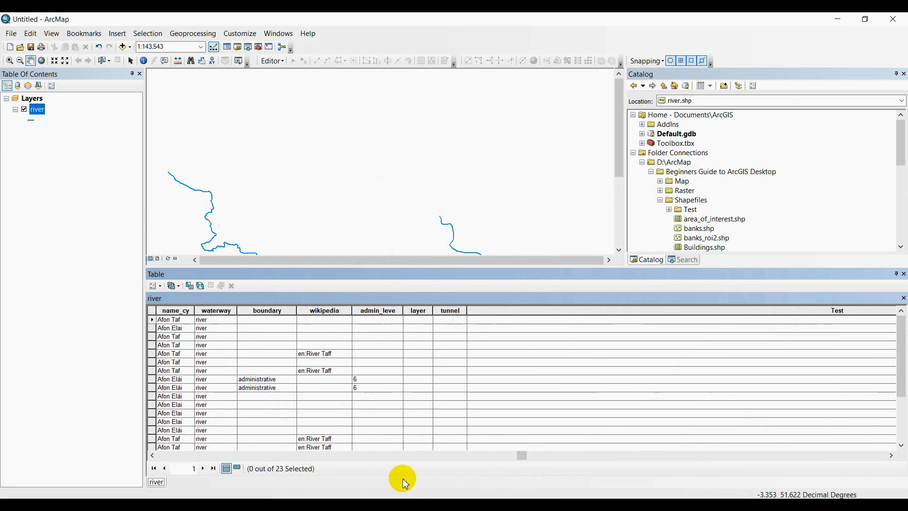
{"action": "left_click_drag", "start_coordinate": [525, 456], "coordinate": [163, 453]}
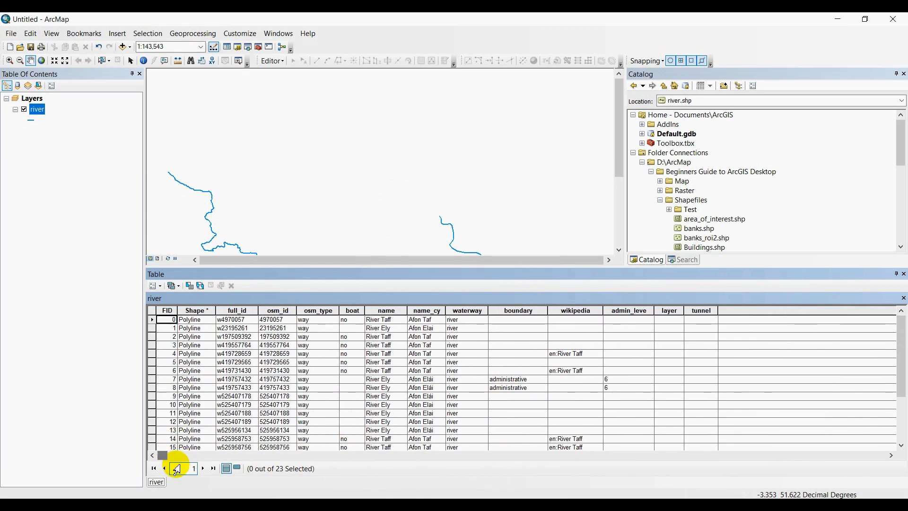
{"action": "left_click", "coordinate": [903, 274]}
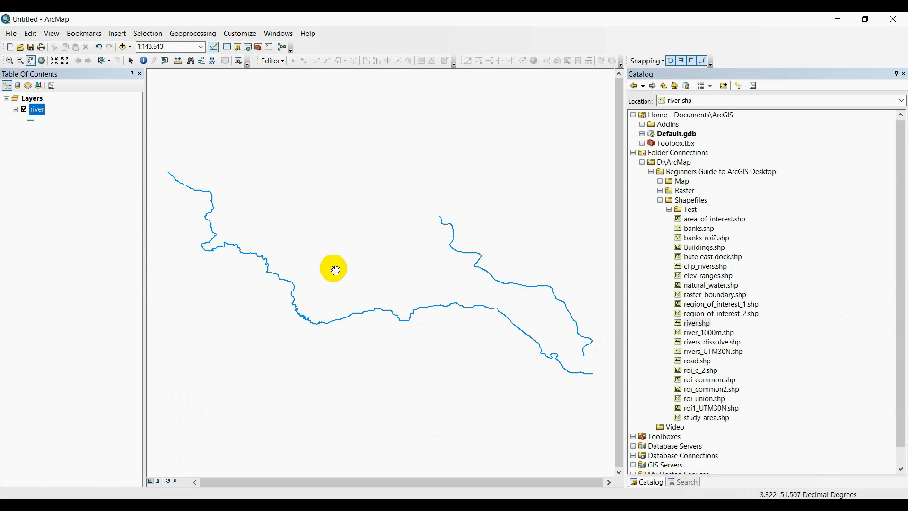
Start an edit session on the river layer.
{"action": "right_click", "coordinate": [39, 117]}
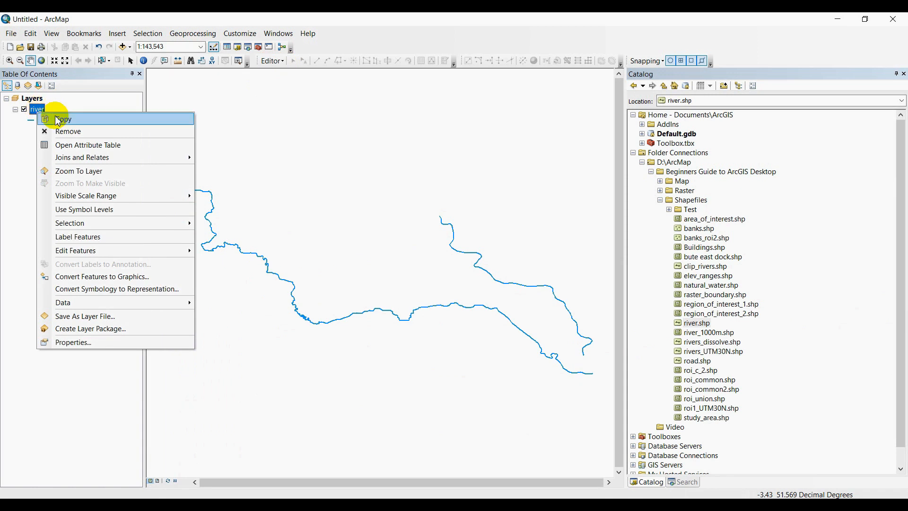
{"action": "mouse_move", "coordinate": [148, 248]}
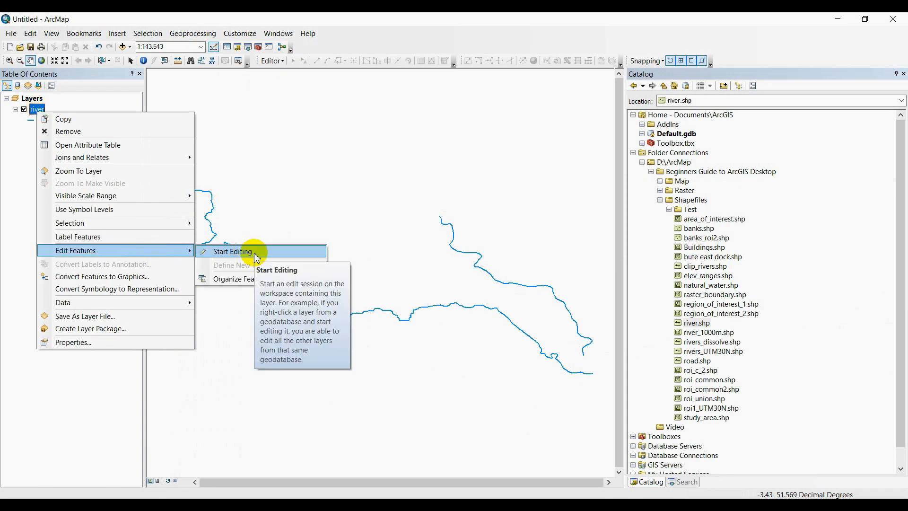
{"action": "left_click", "coordinate": [282, 64]}
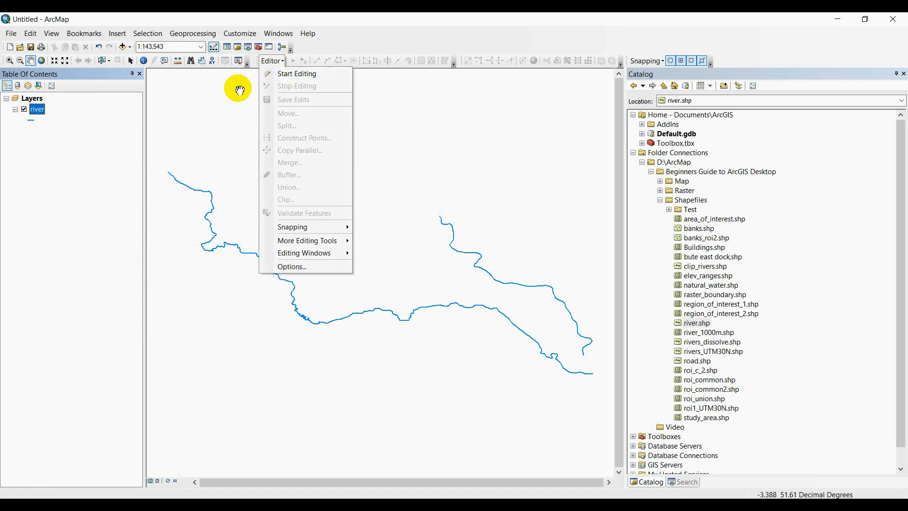
{"action": "right_click", "coordinate": [36, 110]}
{"action": "mouse_move", "coordinate": [178, 245]}
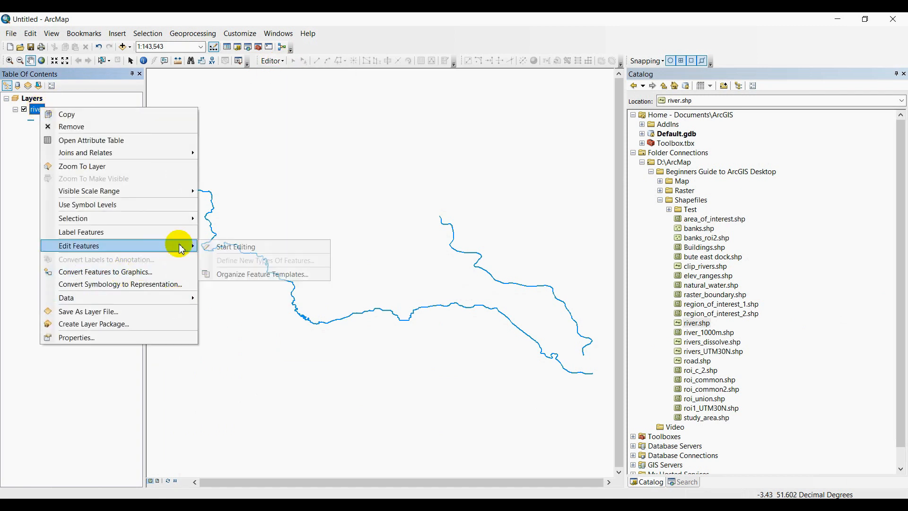
{"action": "left_click", "coordinate": [236, 245]}
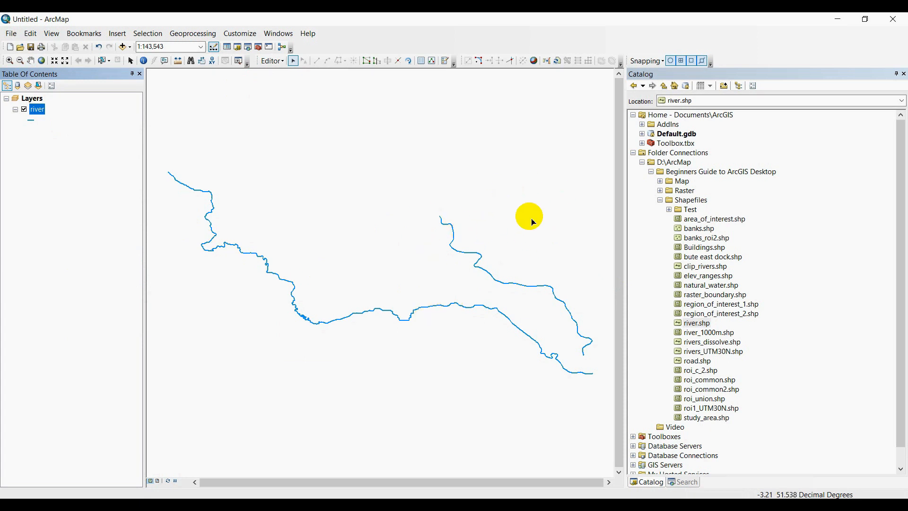
Select two neighbouring segments of the shorter eastern river one after the other on the map, and clear the selection.
{"action": "left_click", "coordinate": [456, 240]}
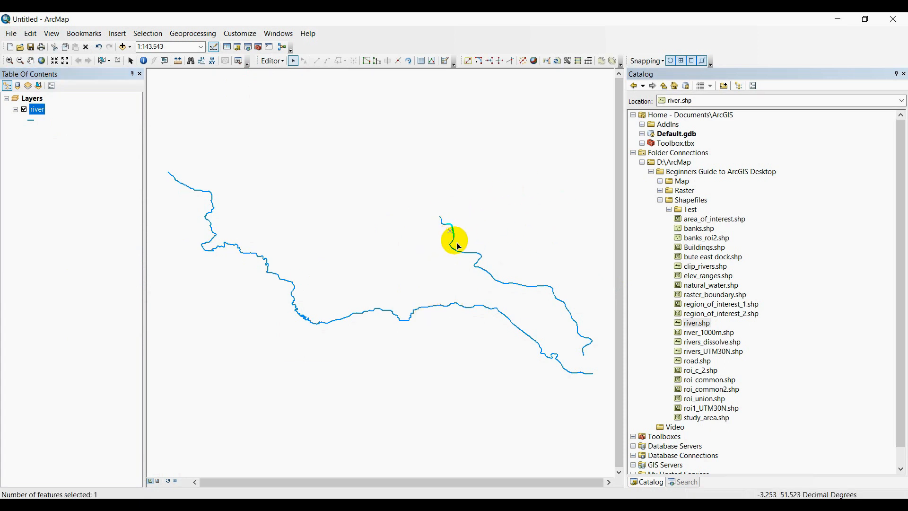
{"action": "scroll", "coordinate": [461, 240], "scroll_direction": "up", "scroll_amount": 2}
{"action": "scroll", "coordinate": [462, 239], "scroll_direction": "up", "scroll_amount": 1}
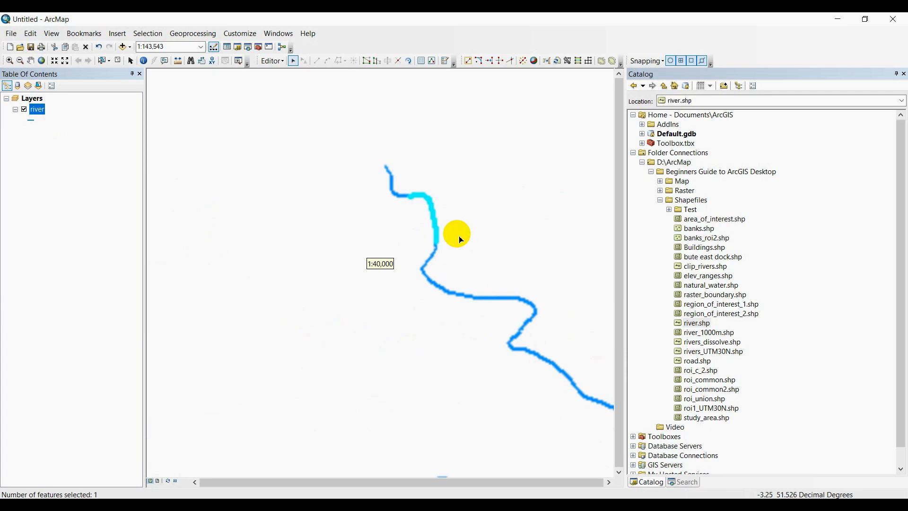
{"action": "left_click", "coordinate": [435, 259]}
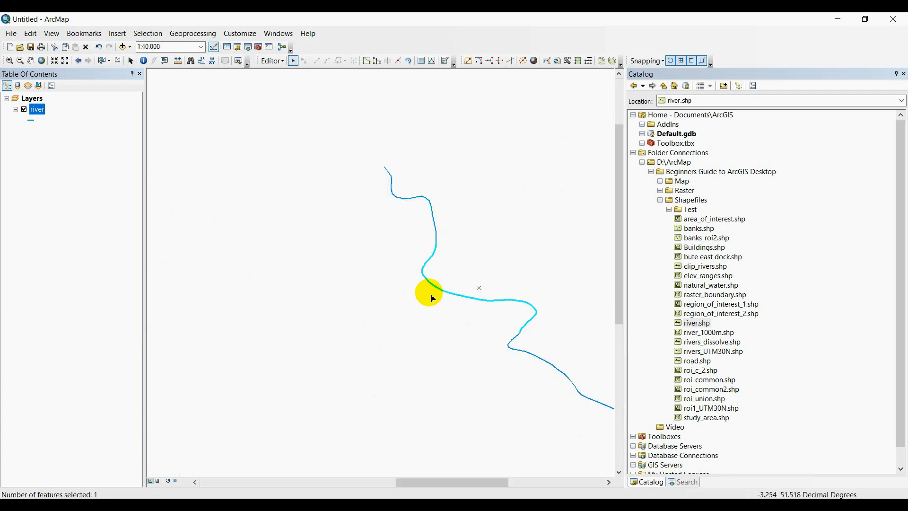
{"action": "left_click", "coordinate": [537, 197]}
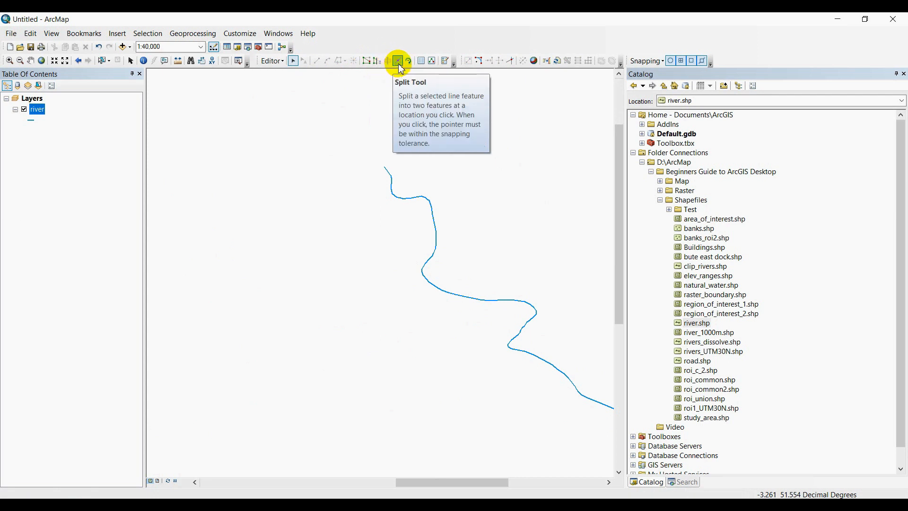
Open the Attributes, Edit Sketch Properties and Create Features windows for the edit session.
{"action": "left_click", "coordinate": [425, 65]}
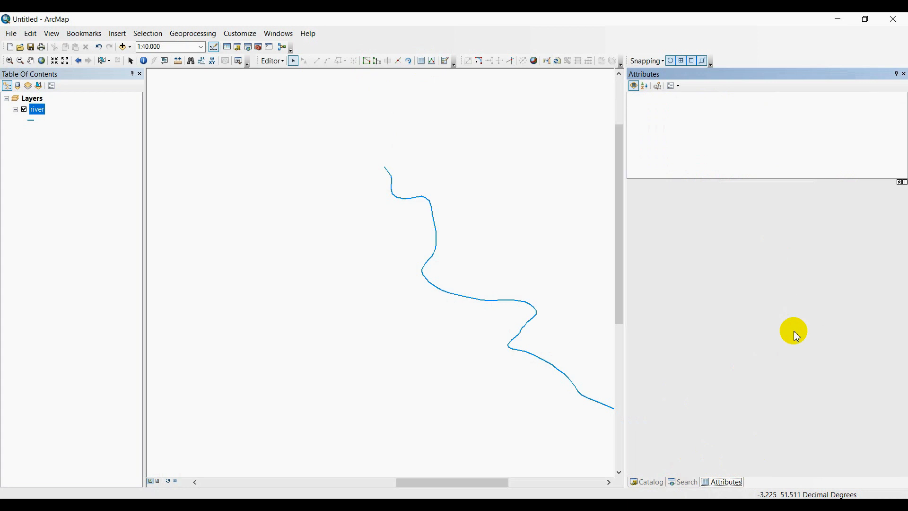
{"action": "left_click", "coordinate": [433, 62]}
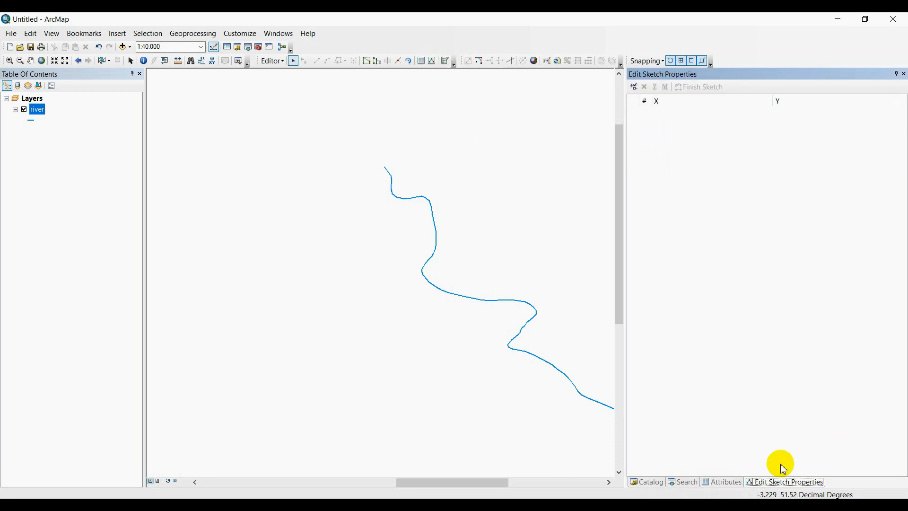
{"action": "left_click", "coordinate": [445, 61]}
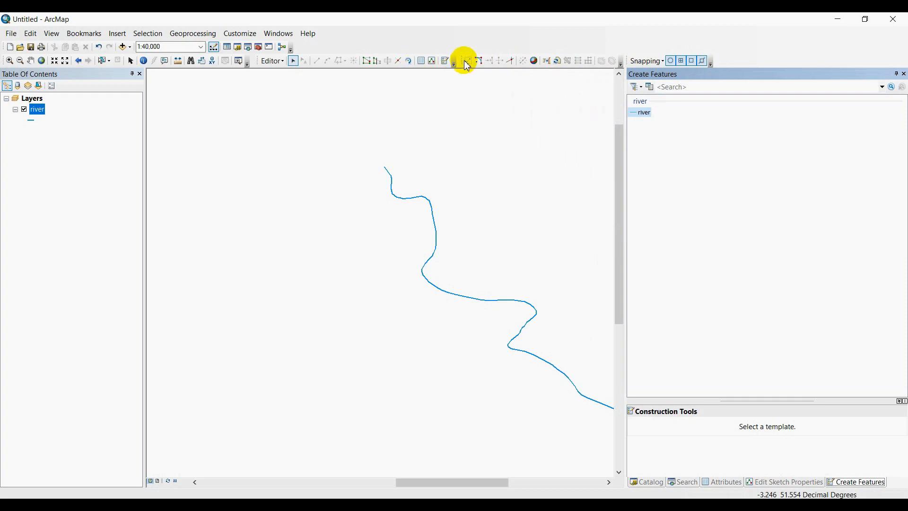
Float the Advanced Editing, Editor and Snapping toolbars over the map, and dock all three back in their row.
{"action": "left_click_drag", "start_coordinate": [462, 61], "coordinate": [455, 106]}
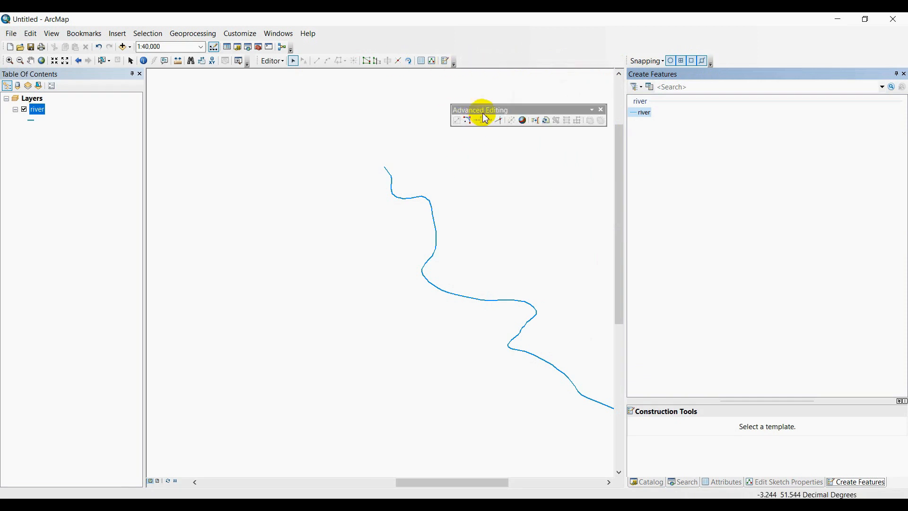
{"action": "left_click_drag", "start_coordinate": [258, 64], "coordinate": [253, 105]}
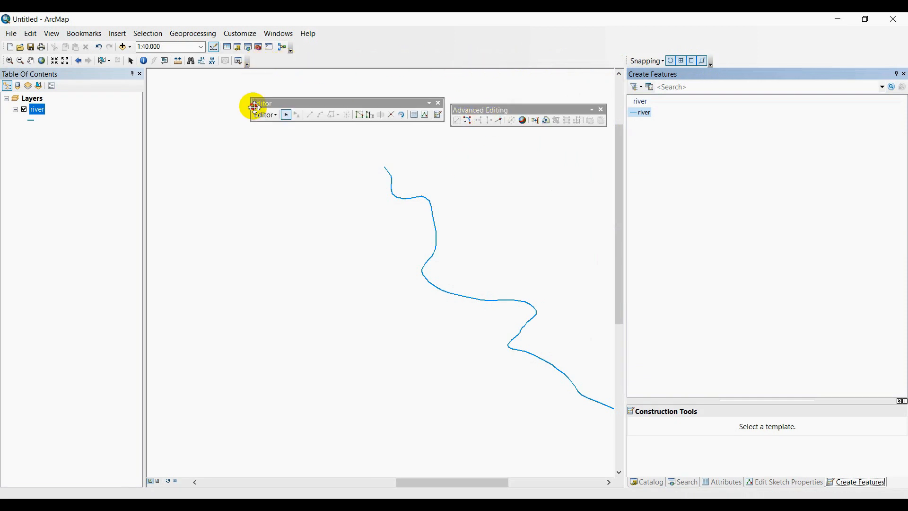
{"action": "left_click_drag", "start_coordinate": [627, 61], "coordinate": [486, 156]}
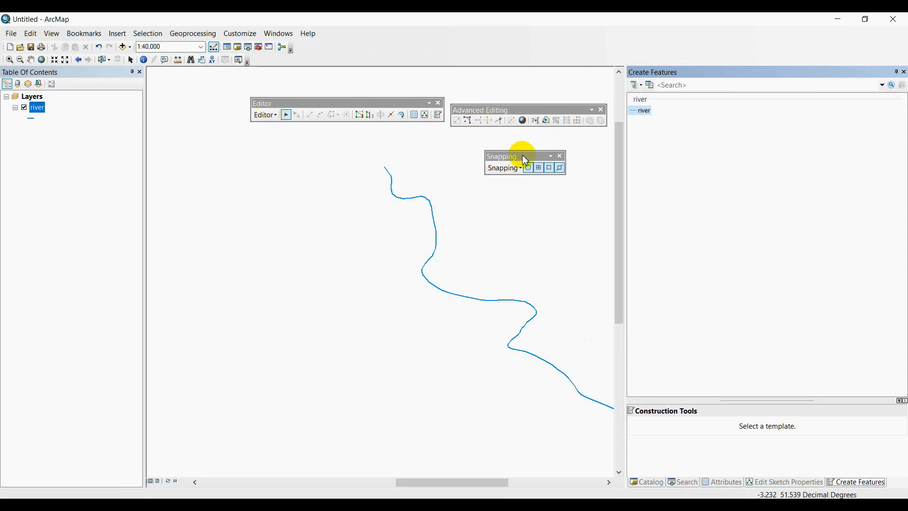
{"action": "left_click_drag", "start_coordinate": [308, 102], "coordinate": [313, 61]}
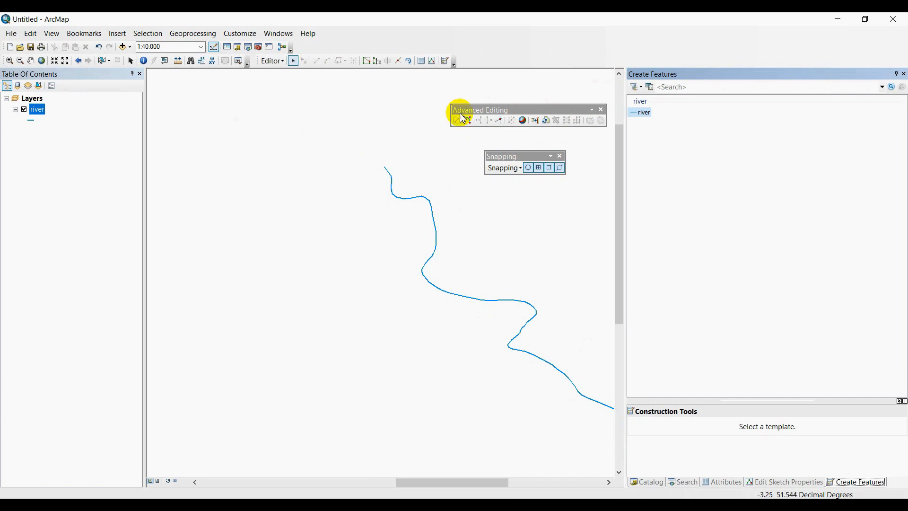
{"action": "left_click_drag", "start_coordinate": [462, 112], "coordinate": [469, 68]}
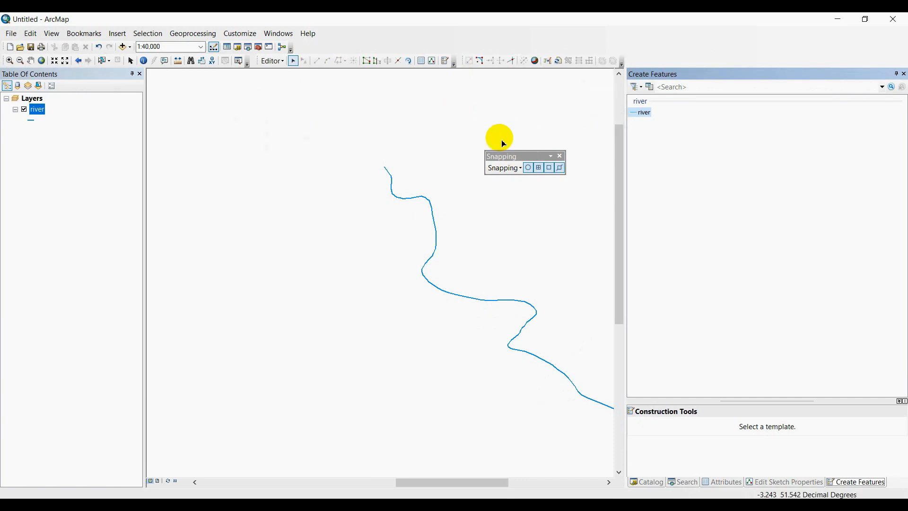
{"action": "left_click_drag", "start_coordinate": [506, 156], "coordinate": [649, 72]}
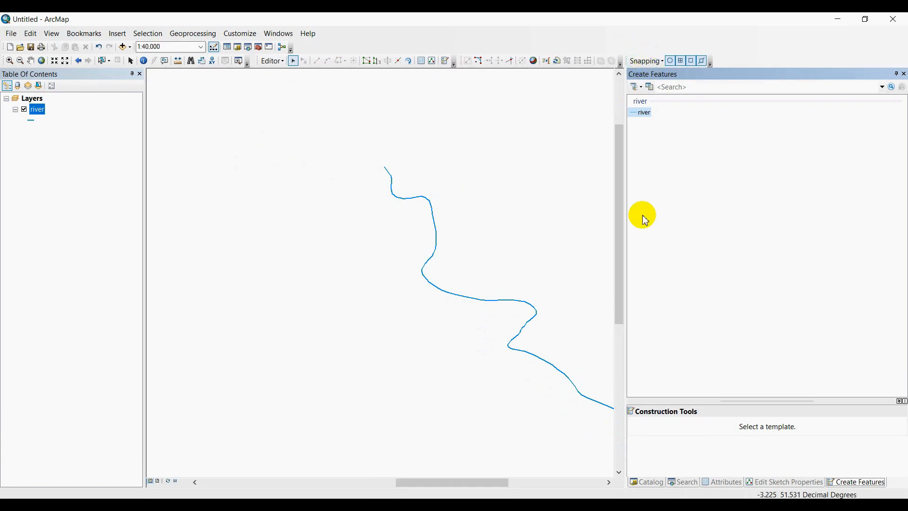
Select the river segment at the upper bend on the map, and clear the selection.
{"action": "left_click", "coordinate": [429, 201]}
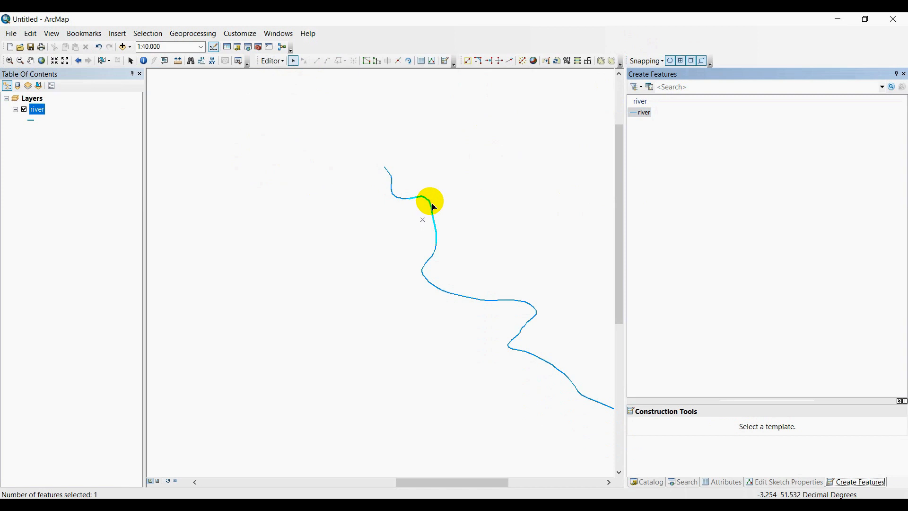
{"action": "left_click", "coordinate": [433, 232]}
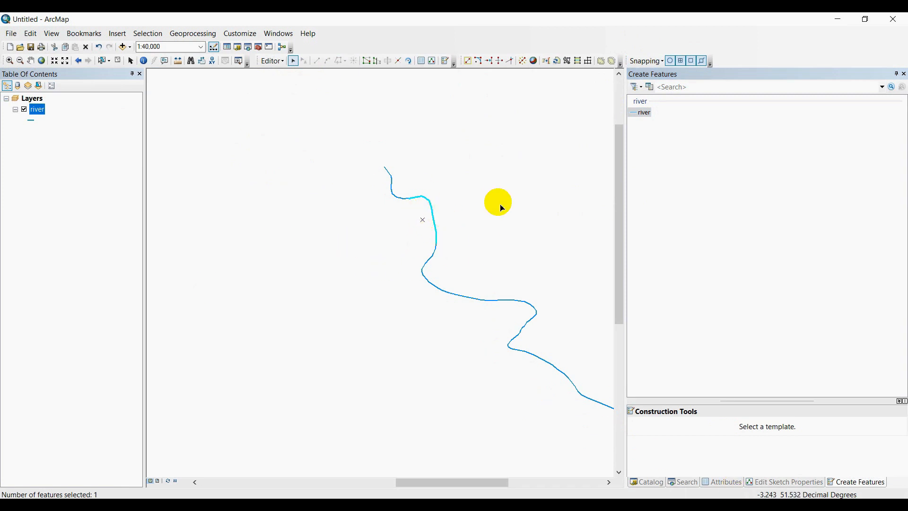
{"action": "left_click", "coordinate": [496, 204]}
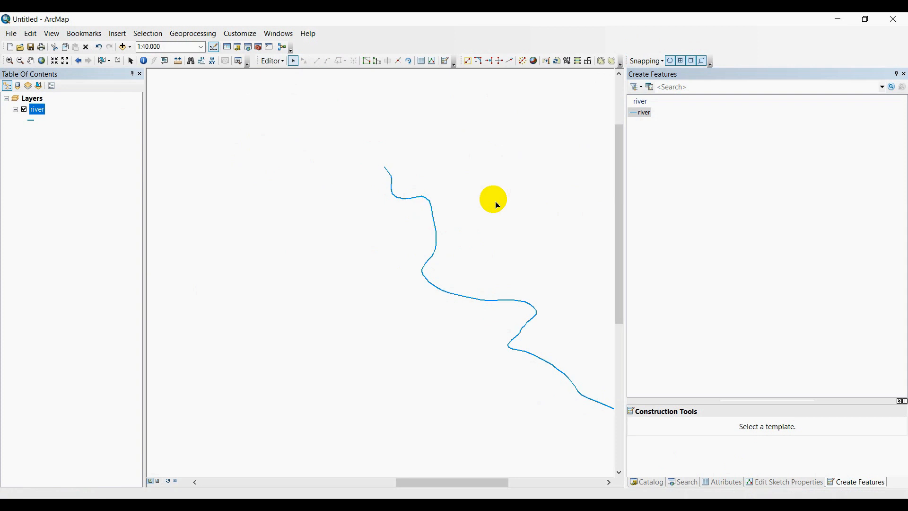
In the river attribute table, enter mmm in the Test field of the upper-bend segment selected on the map, and clear the selection.
{"action": "right_click", "coordinate": [36, 110]}
{"action": "left_click", "coordinate": [114, 144]}
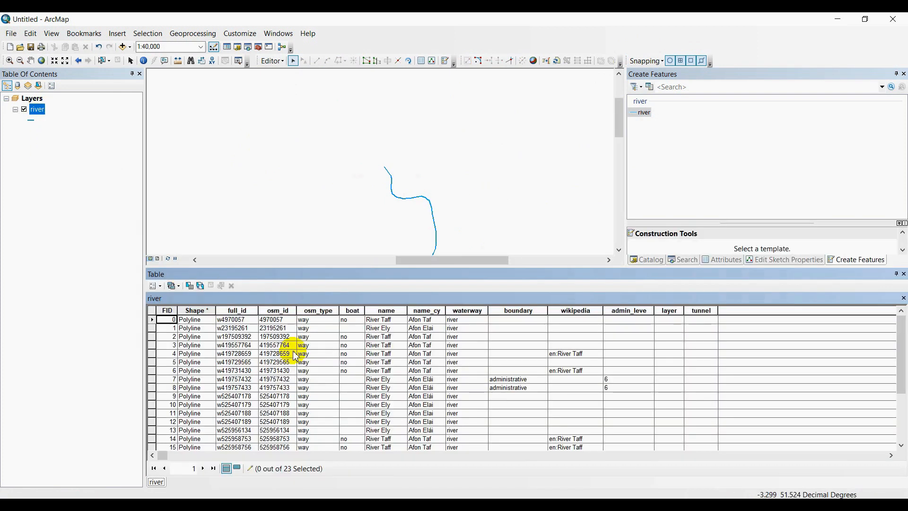
{"action": "left_click", "coordinate": [431, 210]}
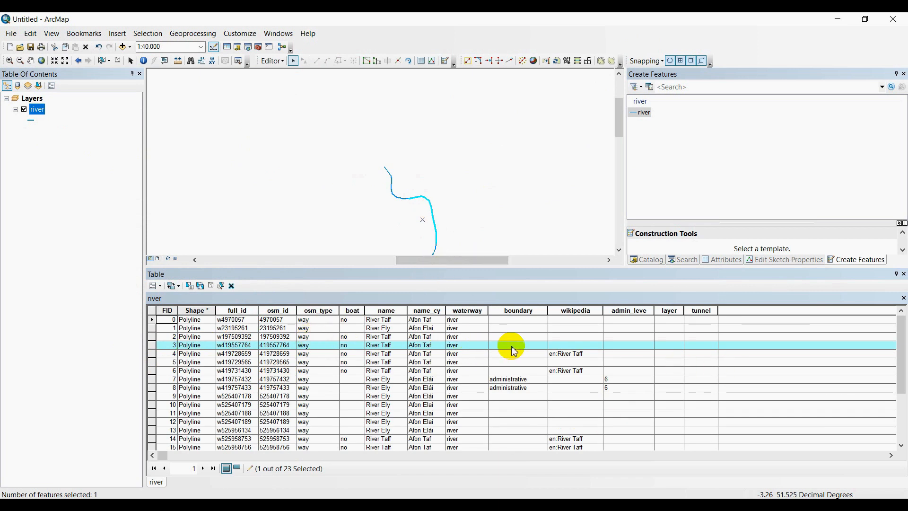
{"action": "left_click", "coordinate": [741, 347]}
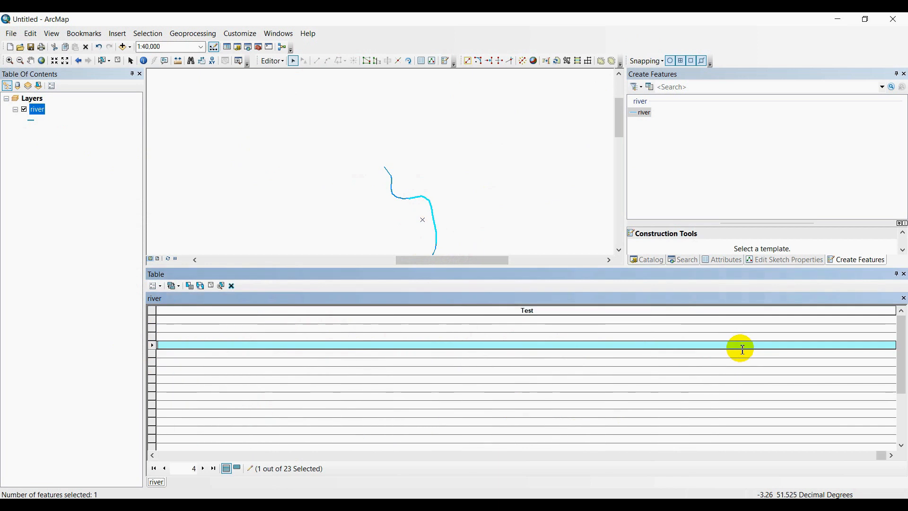
{"action": "type", "text": "mmm"}
{"action": "key", "text": "Return"}
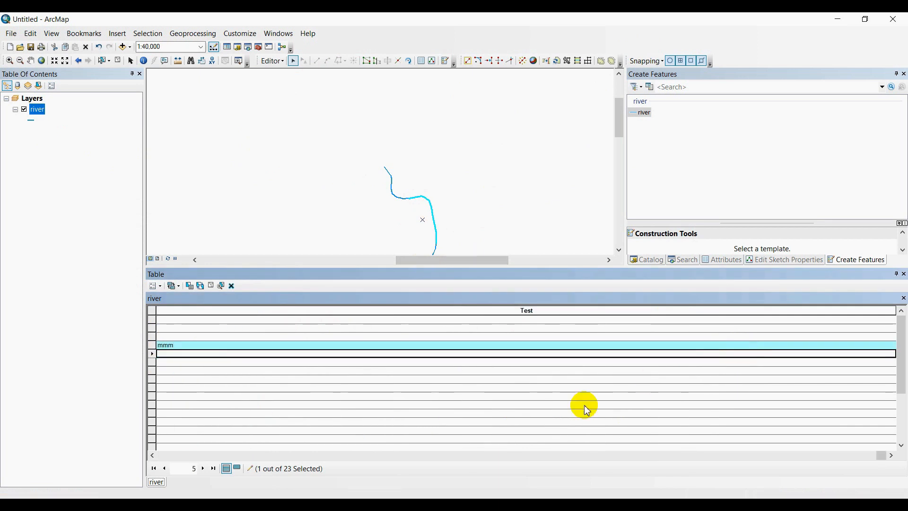
{"action": "left_click", "coordinate": [499, 404]}
{"action": "left_click", "coordinate": [331, 175]}
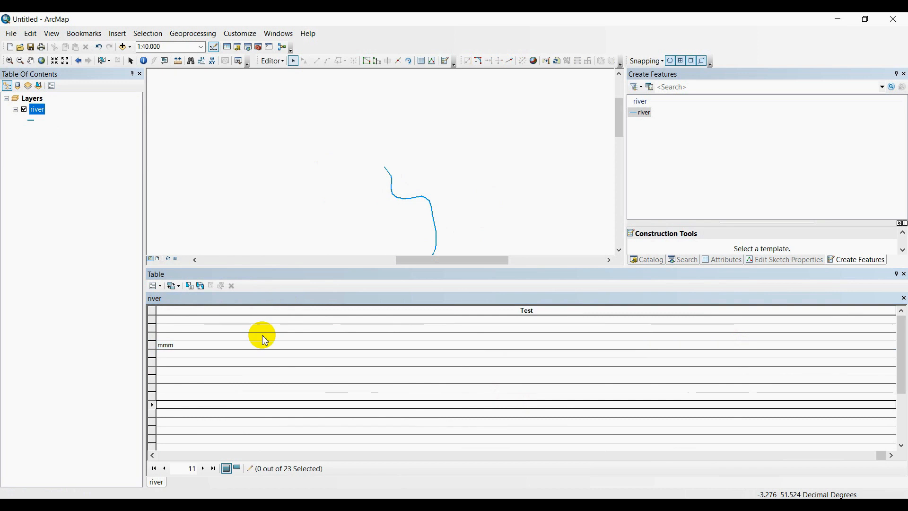
Reselect the upper-bend river segment, close the attribute table, and show the segment's values in the Attributes window.
{"action": "left_click", "coordinate": [423, 198]}
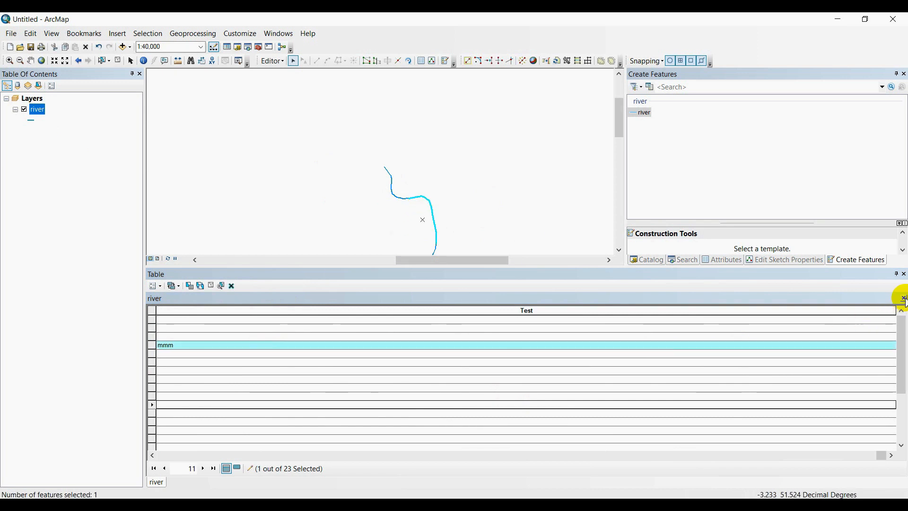
{"action": "left_click", "coordinate": [904, 274]}
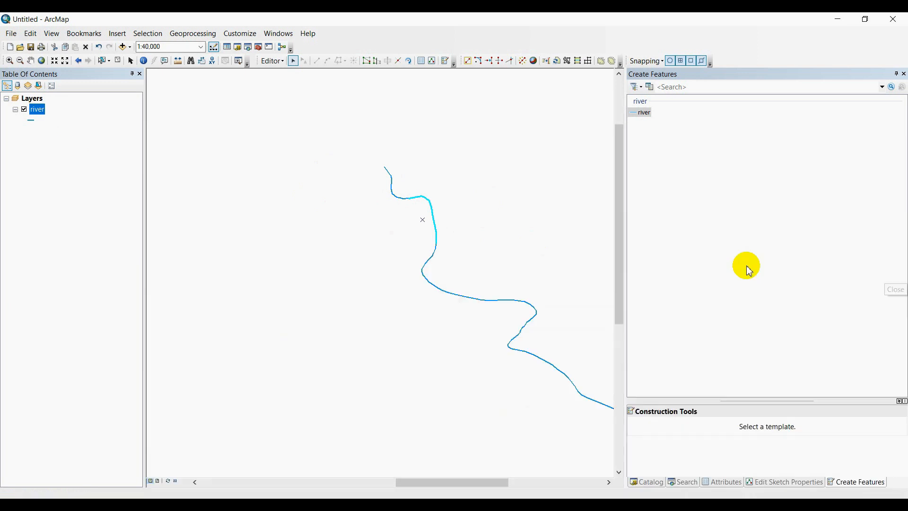
{"action": "left_click", "coordinate": [719, 483]}
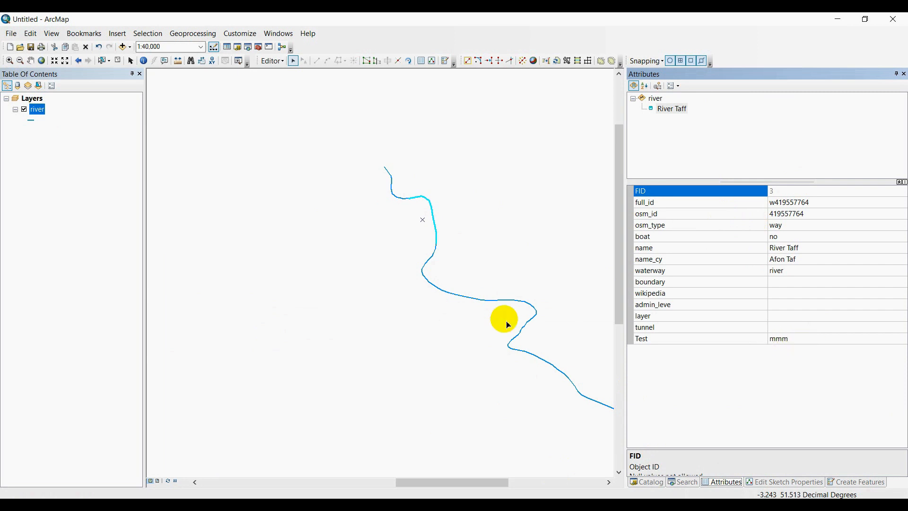
Select the adjoining river segment below the upper bend to view its values in the Attributes window.
{"action": "right_click", "coordinate": [38, 115]}
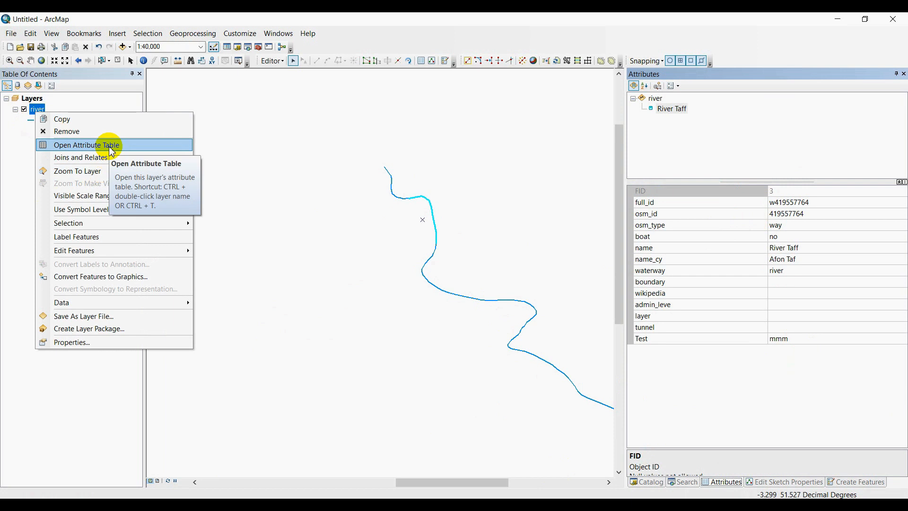
{"action": "left_click", "coordinate": [442, 291]}
{"action": "left_click", "coordinate": [442, 292]}
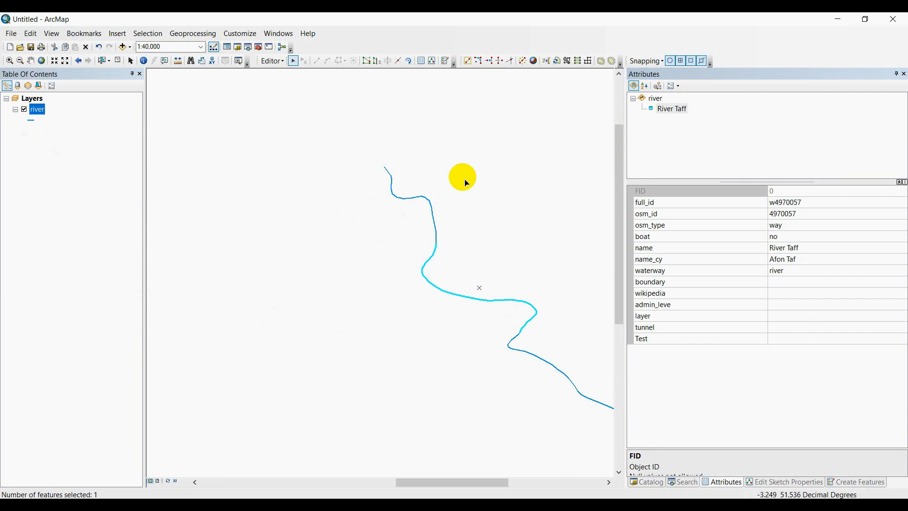
Display the vertices of the upper-bend river segment, examine their coordinates in Edit Sketch Properties, and clear the selection.
{"action": "left_click", "coordinate": [434, 217]}
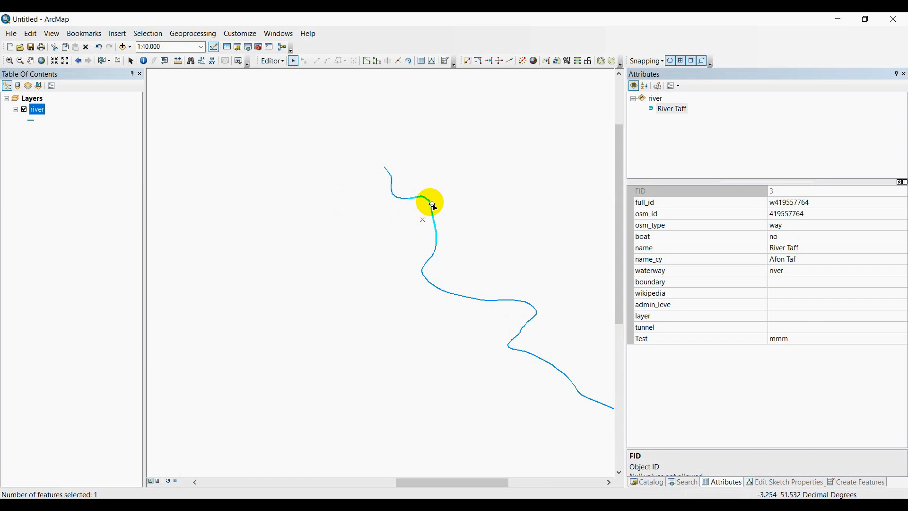
{"action": "right_click", "coordinate": [433, 206]}
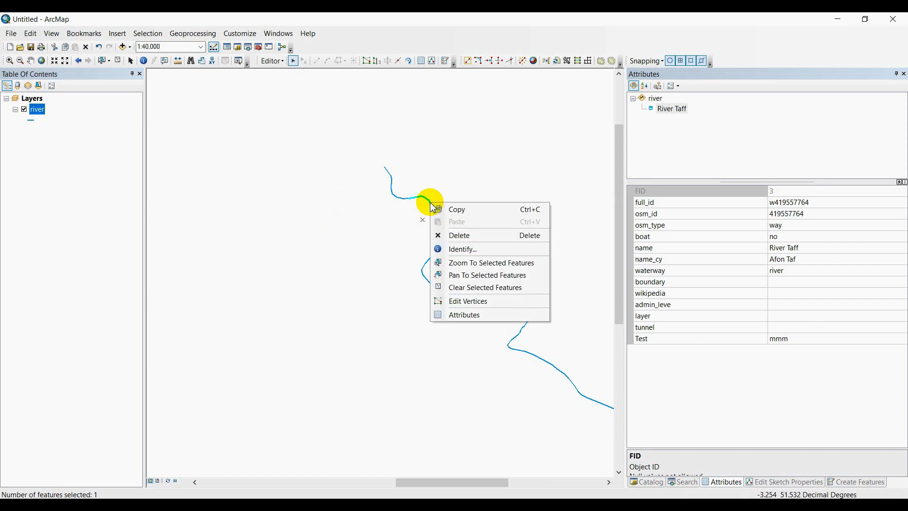
{"action": "left_click", "coordinate": [487, 305]}
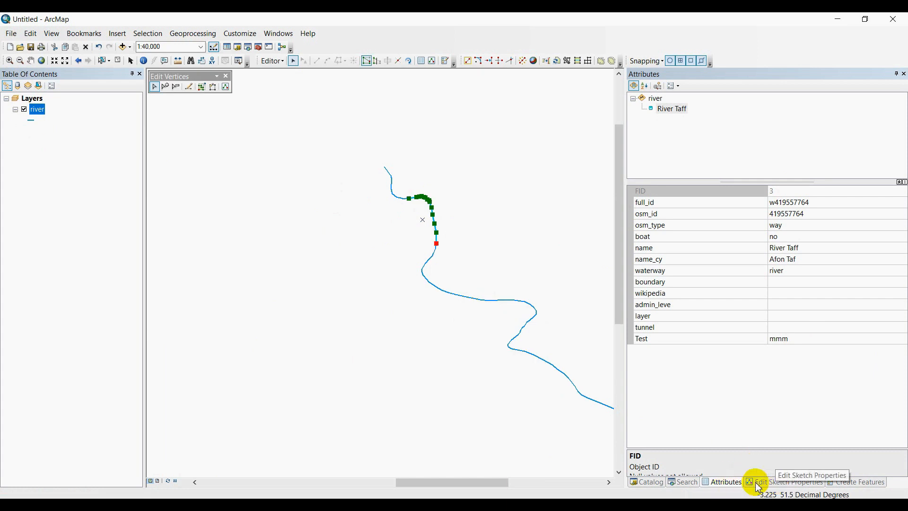
{"action": "left_click", "coordinate": [778, 482]}
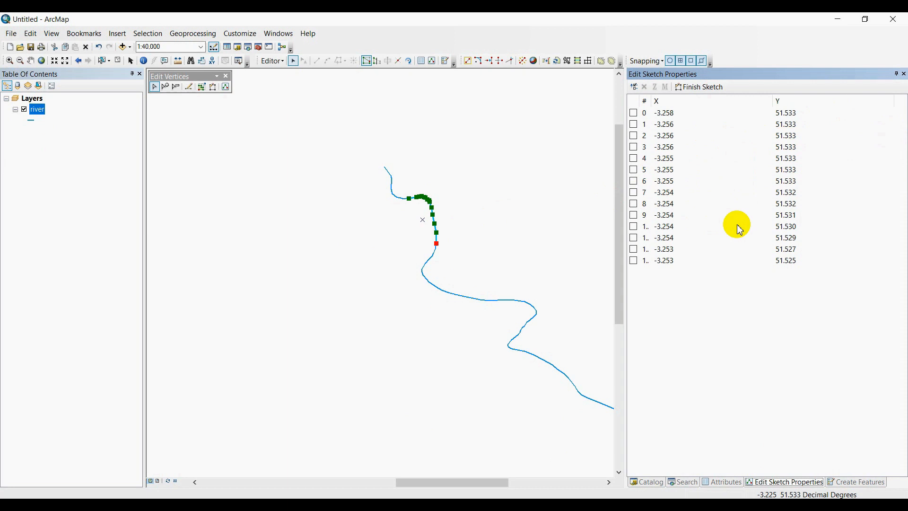
{"action": "left_click", "coordinate": [559, 188]}
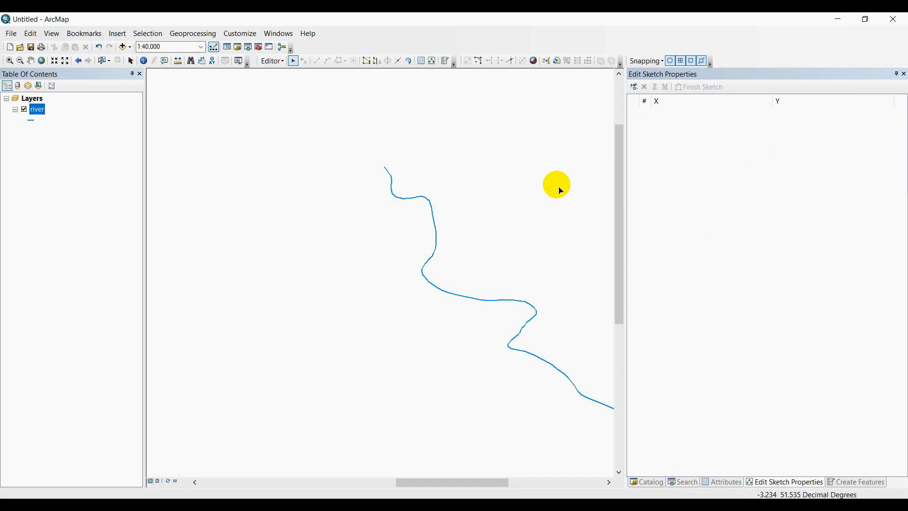
{"action": "left_click", "coordinate": [436, 219]}
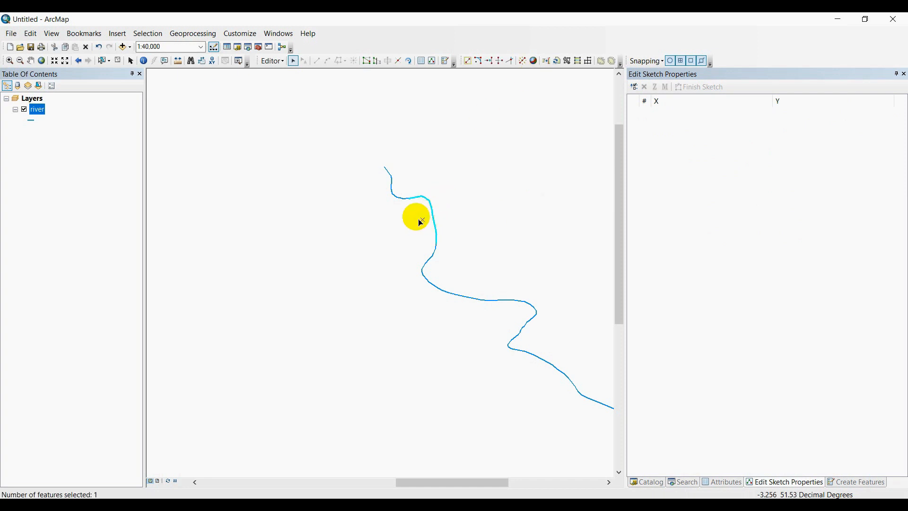
{"action": "left_click", "coordinate": [412, 209]}
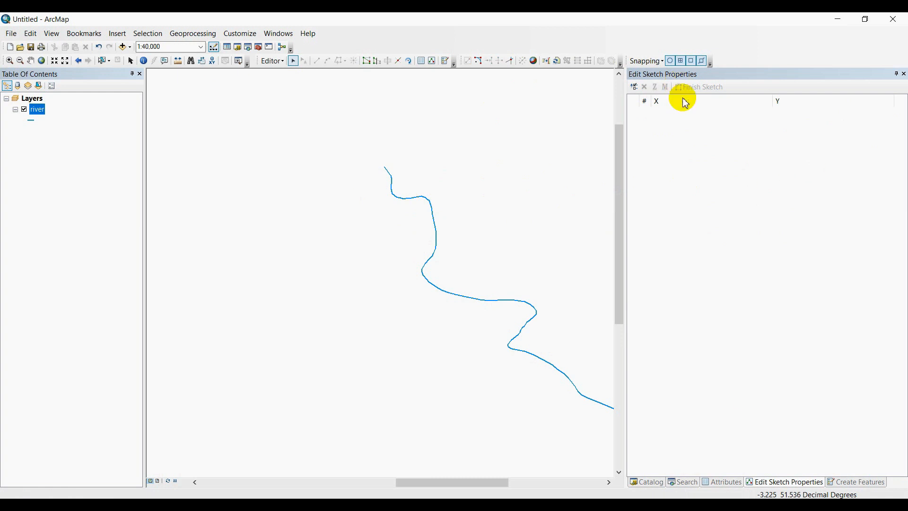
Add area_of_interest.shp from the Shapefiles folder in the Catalog to the map.
{"action": "left_click", "coordinate": [649, 482]}
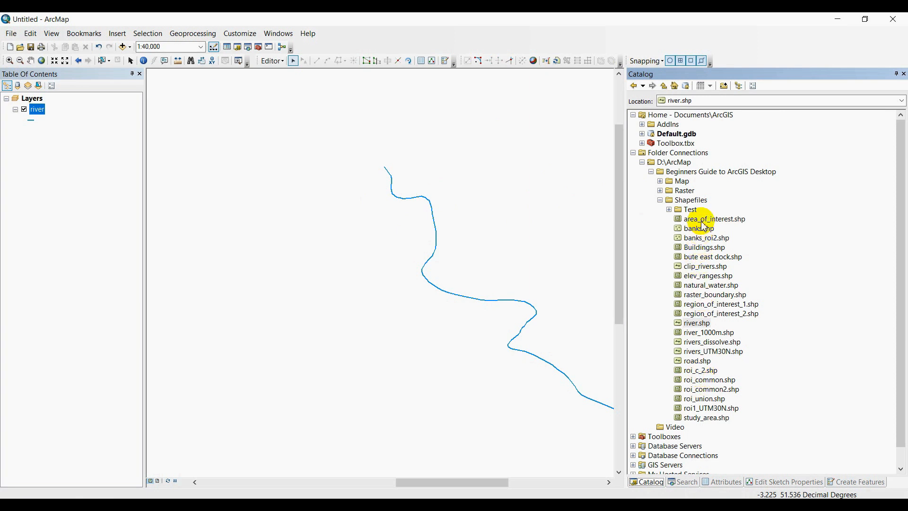
{"action": "left_click_drag", "start_coordinate": [701, 223], "coordinate": [569, 231]}
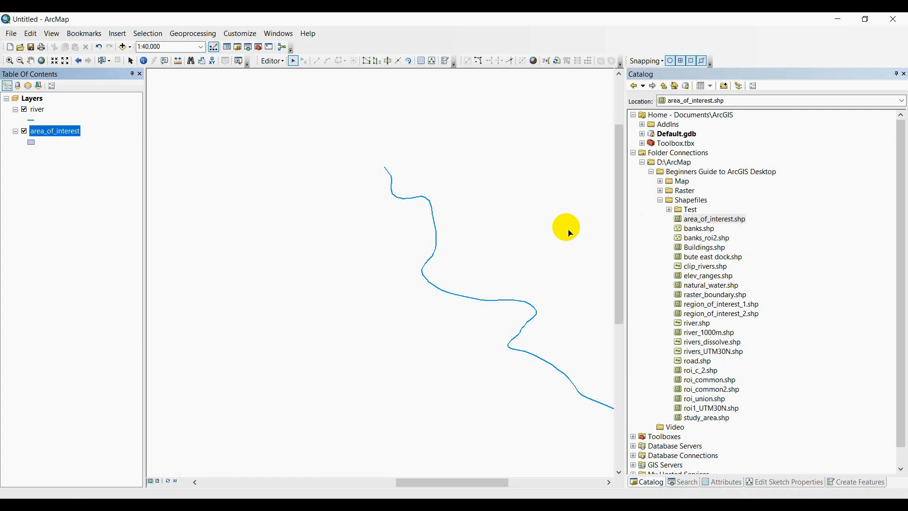
Zoom to the area_of_interest layer and remove it from the map.
{"action": "right_click", "coordinate": [49, 133]}
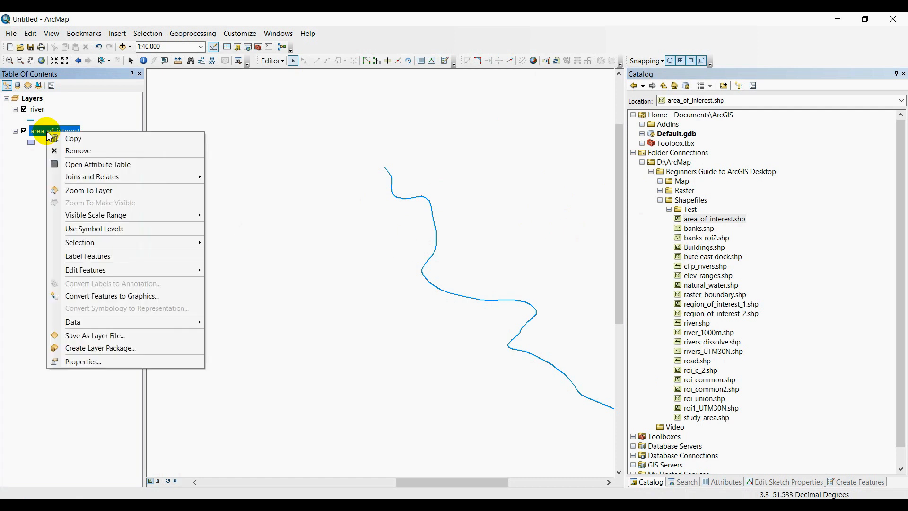
{"action": "left_click", "coordinate": [104, 193]}
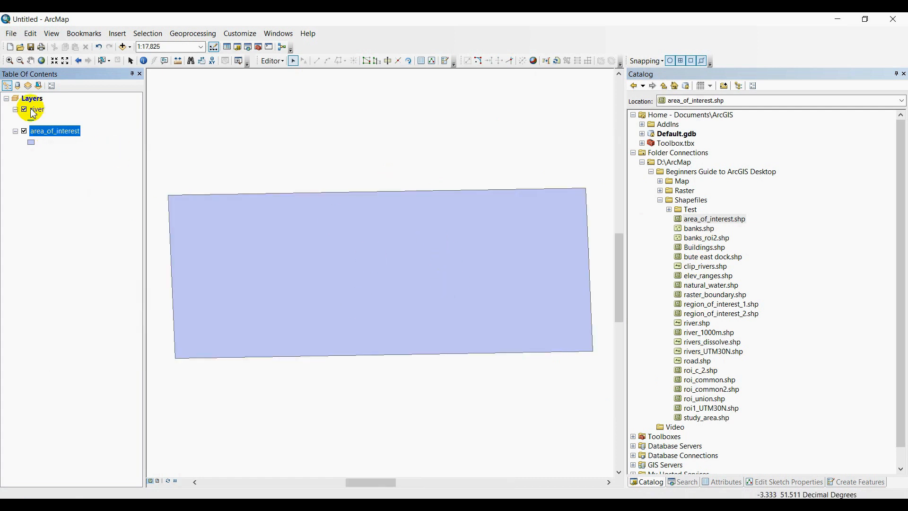
{"action": "right_click", "coordinate": [58, 135]}
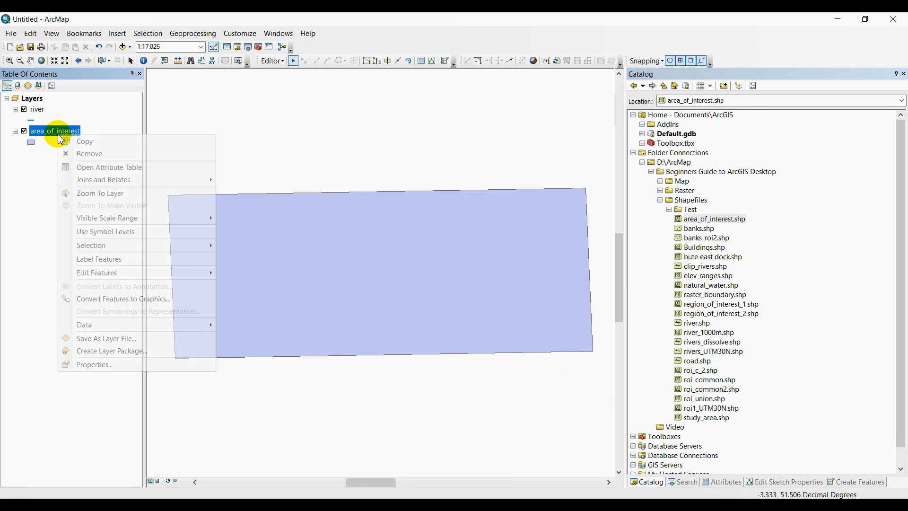
{"action": "left_click", "coordinate": [88, 159]}
Zoom to the river layer and add roi_common.shp, roi_common2.shp and roi_union.shp from the Catalog to the map.
{"action": "right_click", "coordinate": [45, 110]}
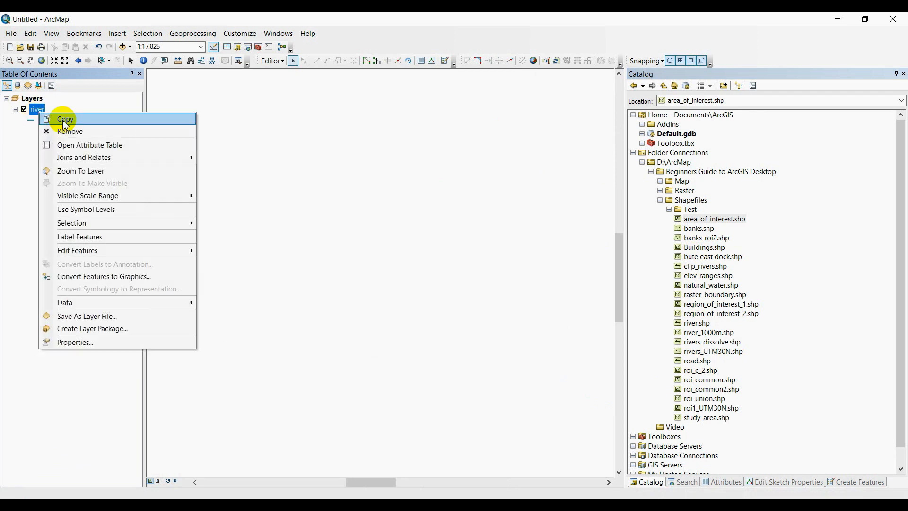
{"action": "left_click", "coordinate": [101, 171]}
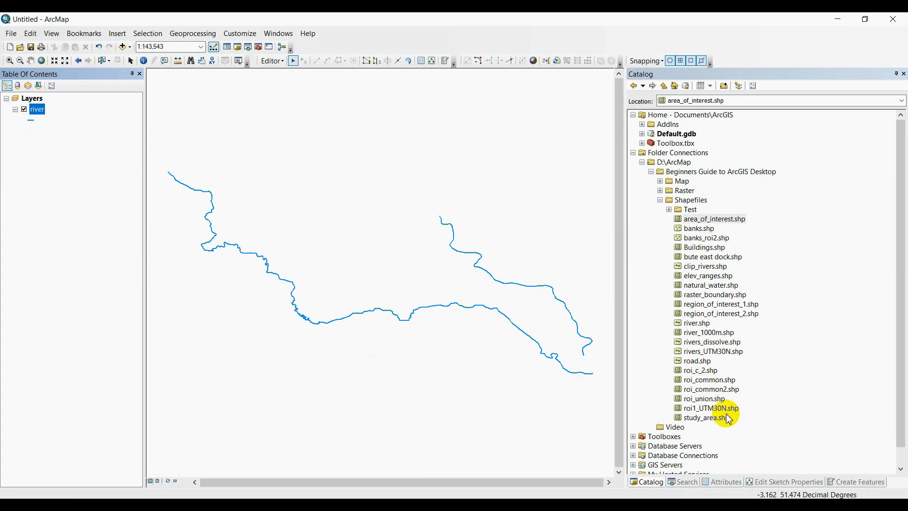
{"action": "left_click", "coordinate": [714, 390]}
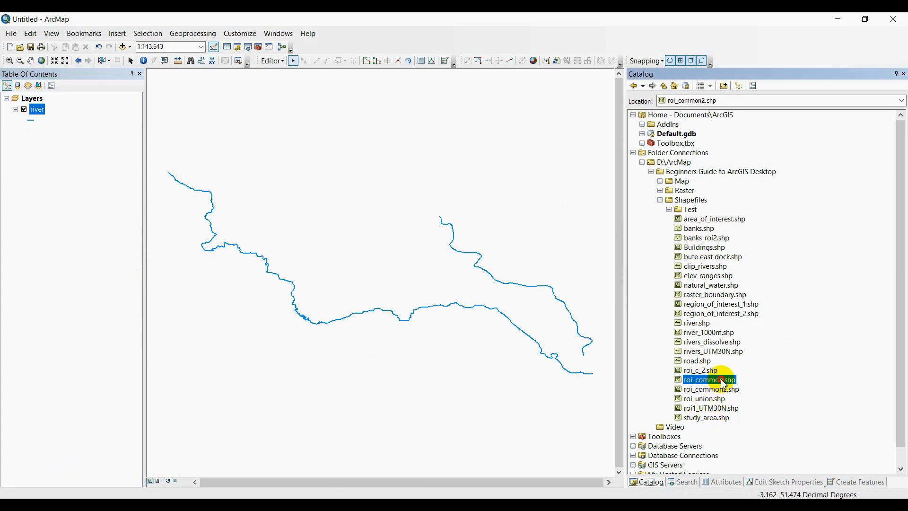
{"action": "left_click_drag", "start_coordinate": [719, 378], "coordinate": [455, 304]}
{"action": "left_click_drag", "start_coordinate": [715, 392], "coordinate": [472, 367]}
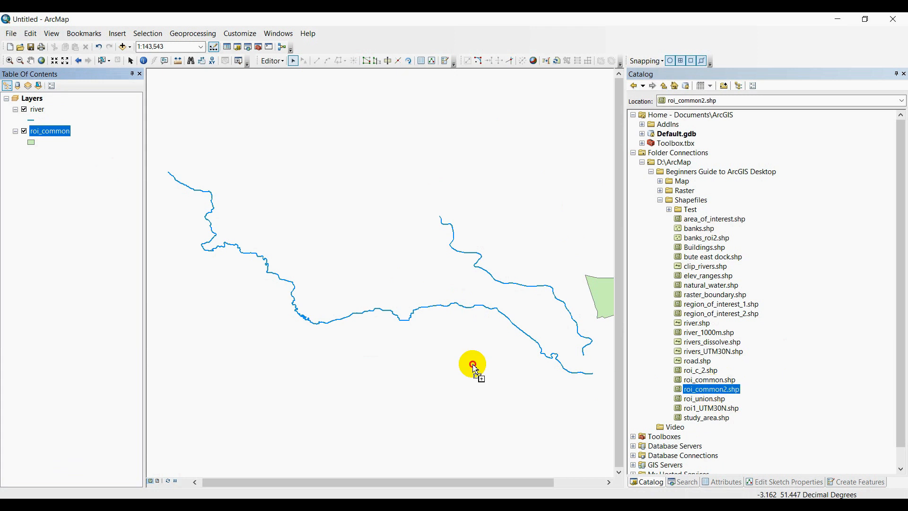
{"action": "left_click_drag", "start_coordinate": [713, 406], "coordinate": [471, 377]}
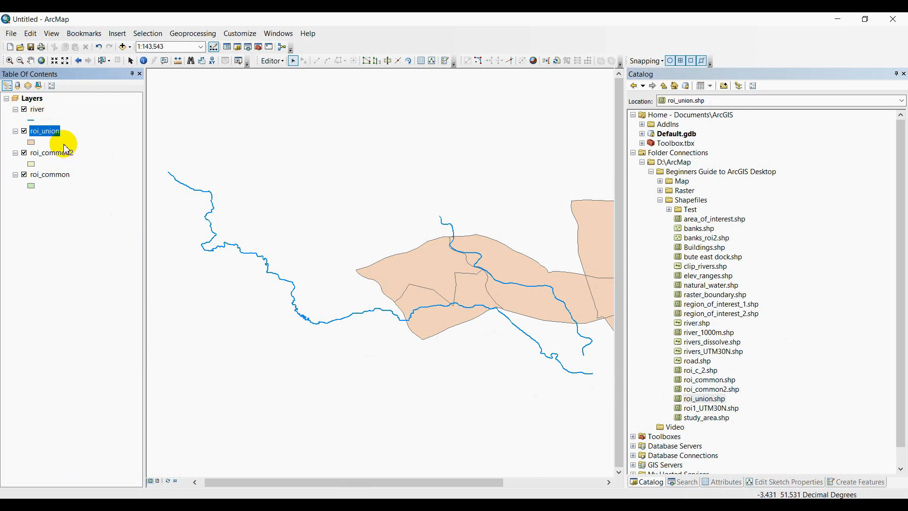
Select the westernmost roi_union polygon and remove the roi_common2 and roi_common layers from the map.
{"action": "left_click", "coordinate": [438, 261]}
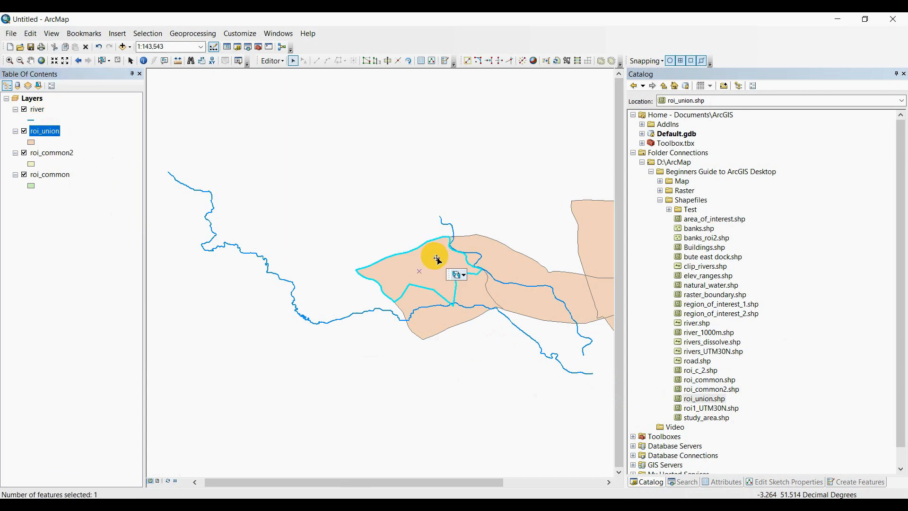
{"action": "left_click", "coordinate": [55, 153]}
{"action": "right_click", "coordinate": [57, 154]}
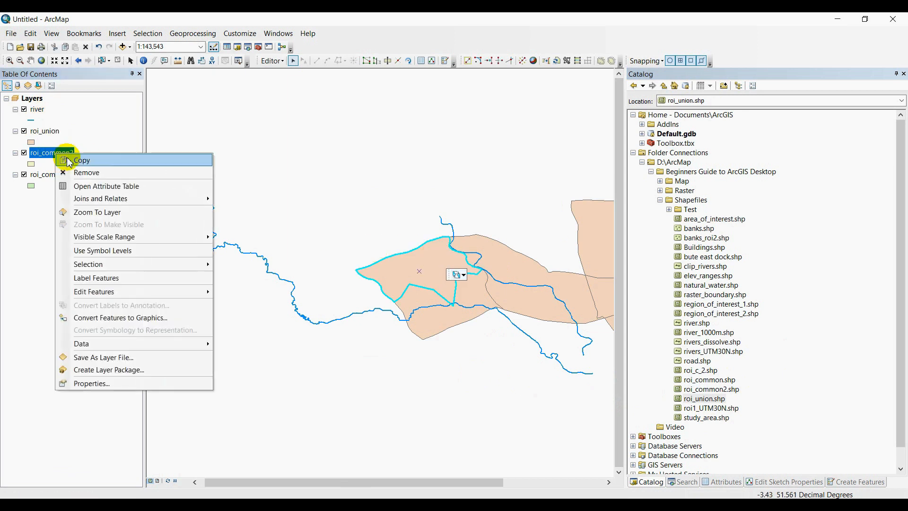
{"action": "left_click", "coordinate": [101, 173]}
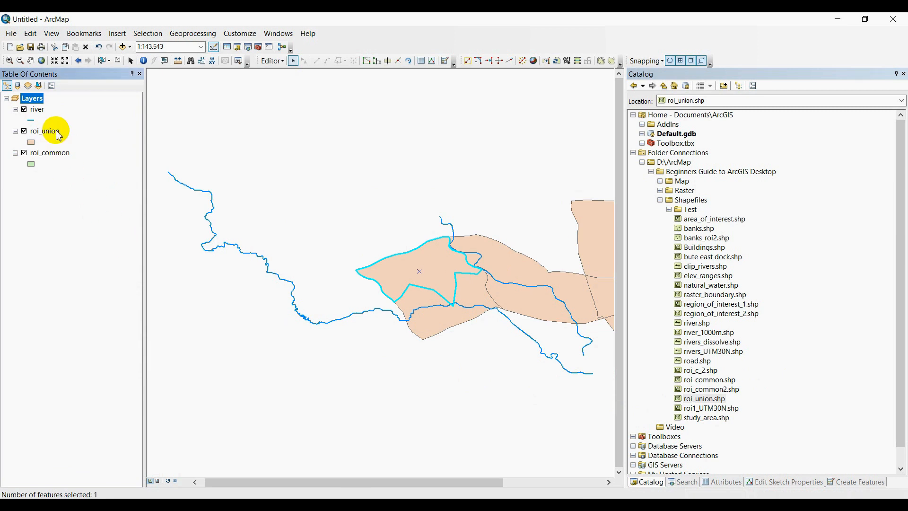
{"action": "right_click", "coordinate": [56, 158]}
{"action": "left_click", "coordinate": [101, 173]}
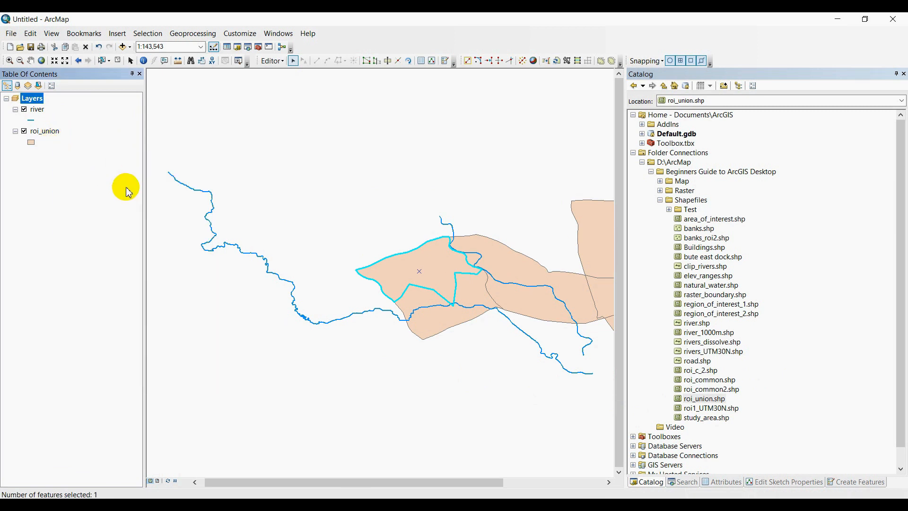
Switch the roi_union layer's visibility off and on several times to compare the map, leaving the layer displayed.
{"action": "left_click", "coordinate": [42, 131]}
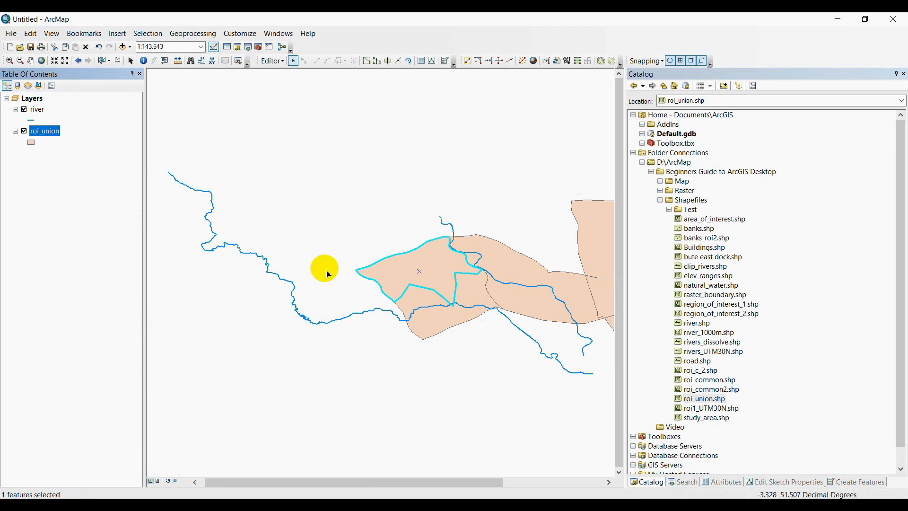
{"action": "scroll", "coordinate": [325, 265], "scroll_direction": "up", "scroll_amount": 2}
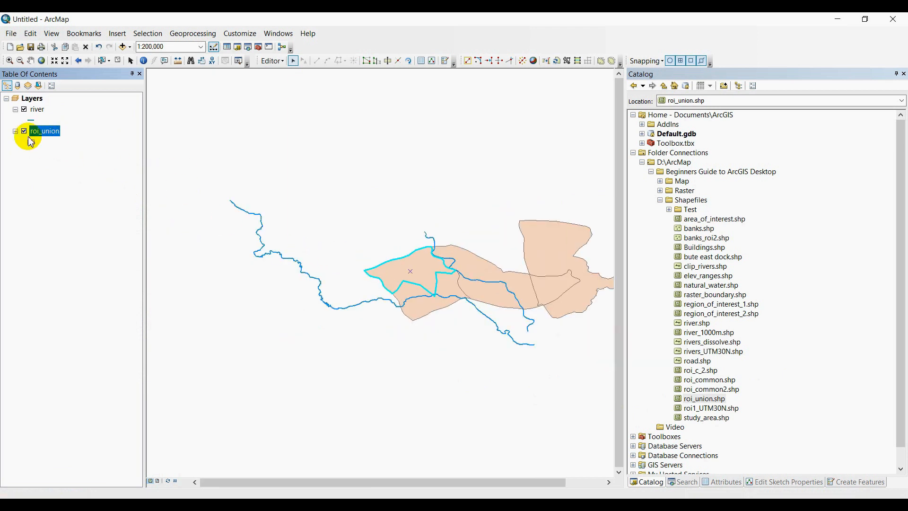
{"action": "left_click", "coordinate": [24, 131]}
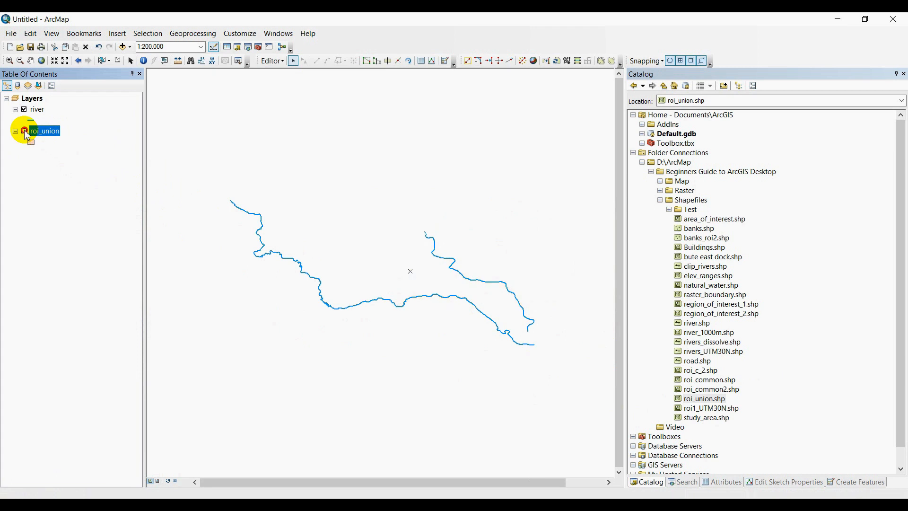
{"action": "left_click", "coordinate": [25, 132]}
{"action": "left_click", "coordinate": [25, 132]}
{"action": "left_click", "coordinate": [24, 132]}
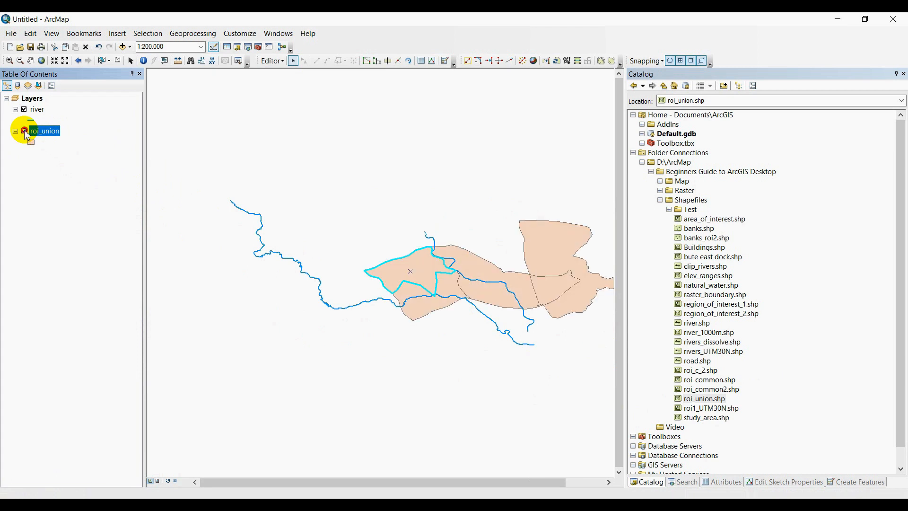
{"action": "left_click", "coordinate": [24, 132]}
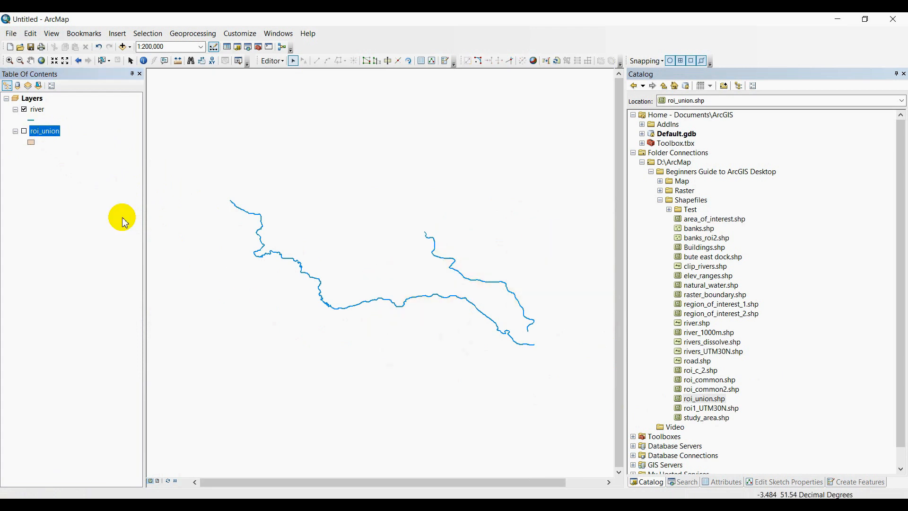
{"action": "left_click", "coordinate": [25, 131]}
Select the westernmost roi_union polygon, examine its attributes and vertex coordinates, and clear the selection.
{"action": "left_click", "coordinate": [406, 257]}
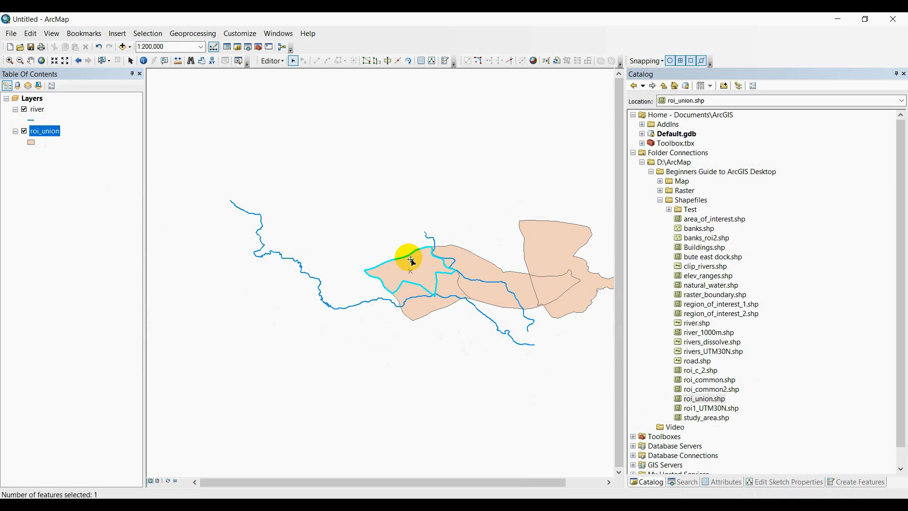
{"action": "left_click", "coordinate": [721, 480]}
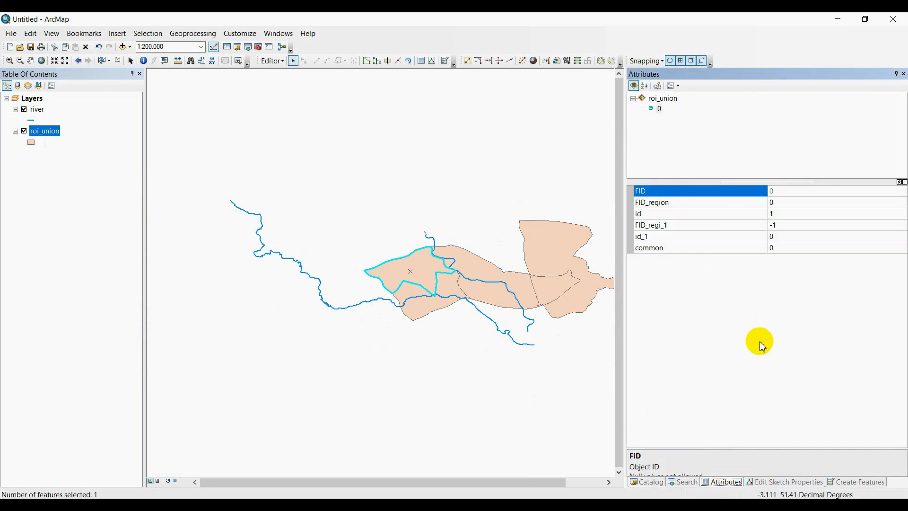
{"action": "left_click", "coordinate": [793, 487]}
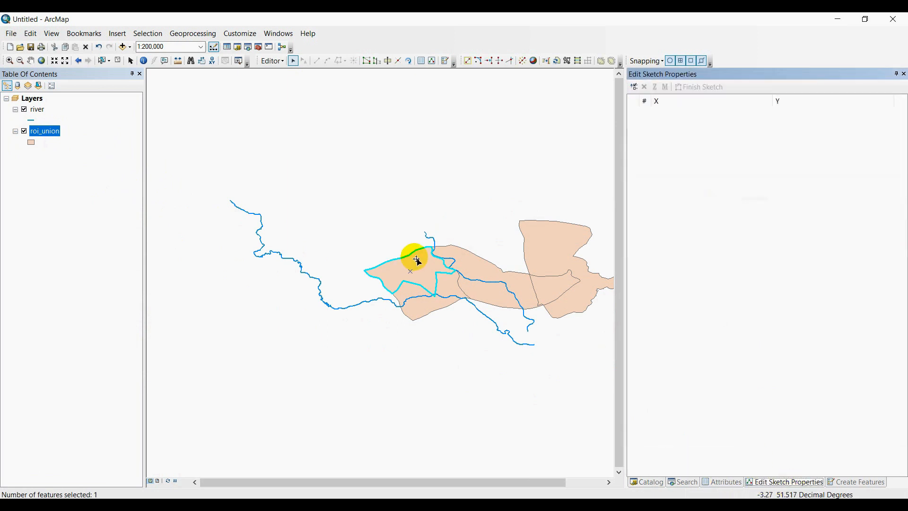
{"action": "double_click", "coordinate": [427, 269]}
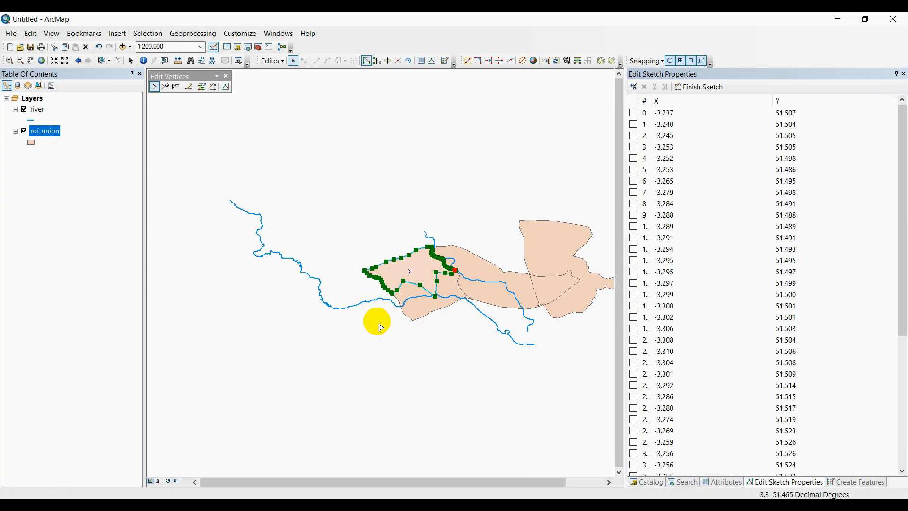
{"action": "left_click", "coordinate": [453, 353]}
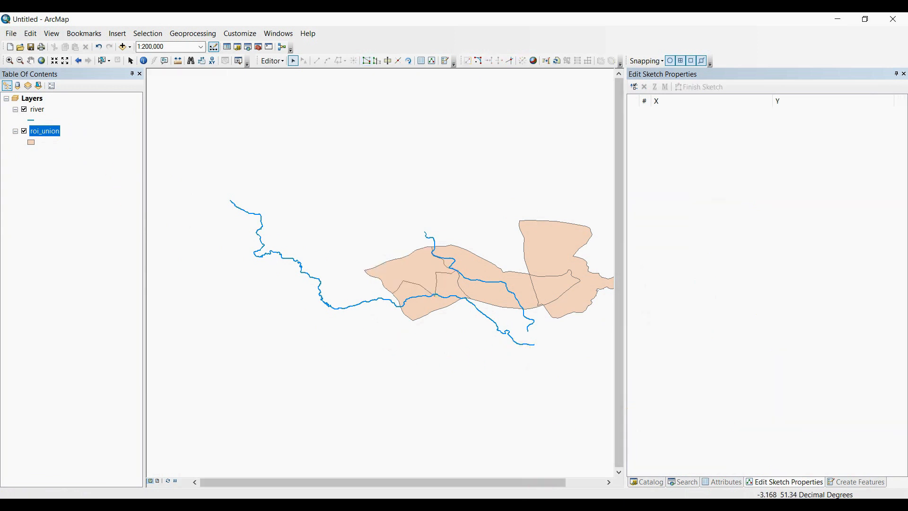
Add banks.shp from the Shapefiles folder in the Catalog to the map.
{"action": "left_click", "coordinate": [664, 482]}
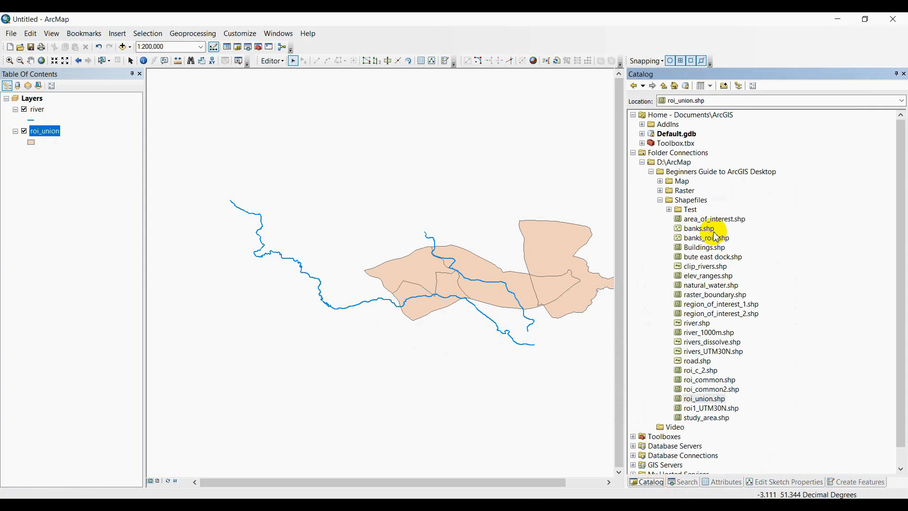
{"action": "left_click_drag", "start_coordinate": [707, 229], "coordinate": [478, 229]}
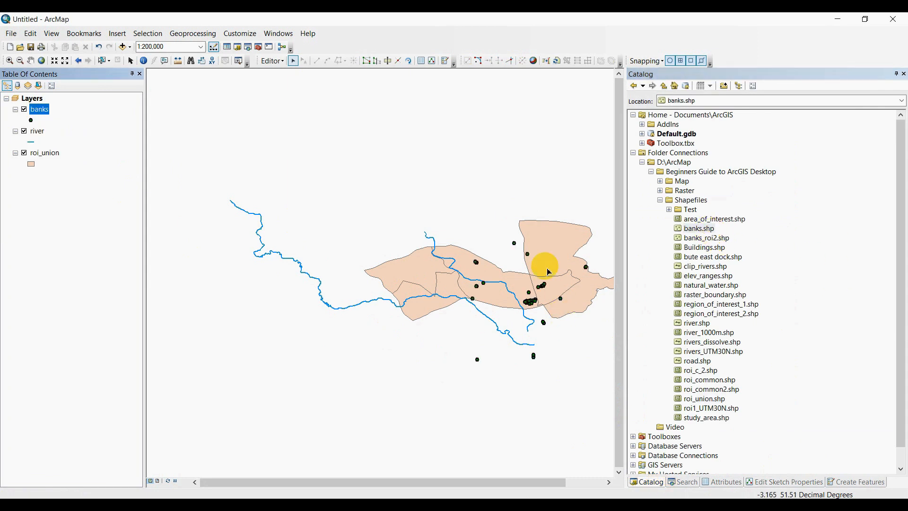
{"action": "scroll", "coordinate": [539, 263], "scroll_direction": "up", "scroll_amount": 5}
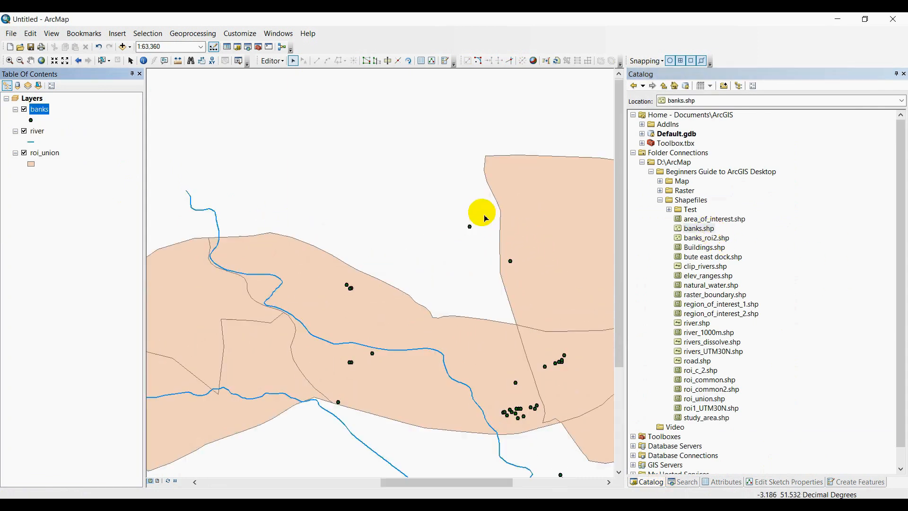
Select the bank point just north of the roi_union polygons, examine its attributes and vertex coordinates, and clear the selection.
{"action": "left_click", "coordinate": [470, 226]}
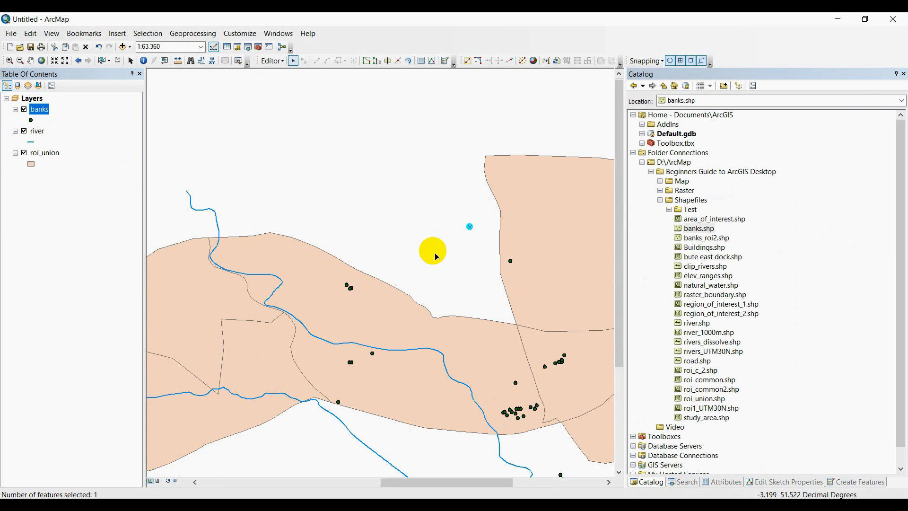
{"action": "left_click", "coordinate": [721, 481]}
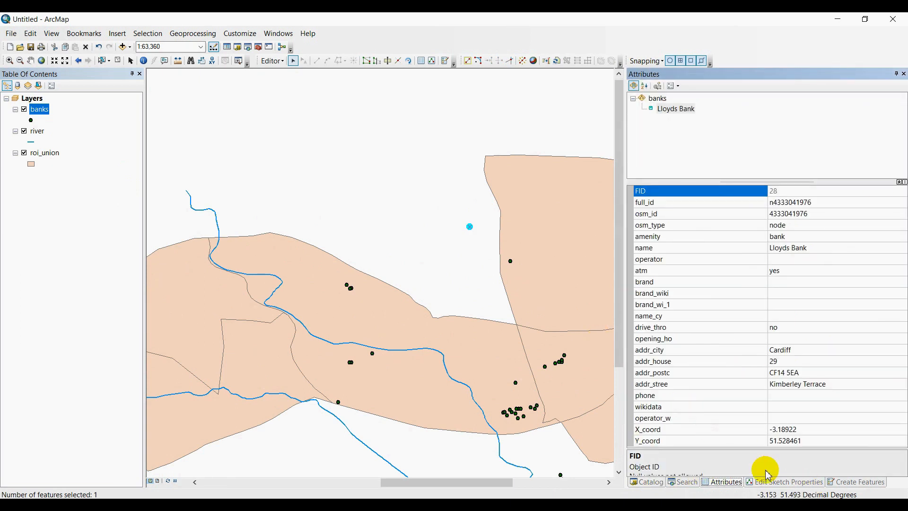
{"action": "left_click", "coordinate": [796, 482]}
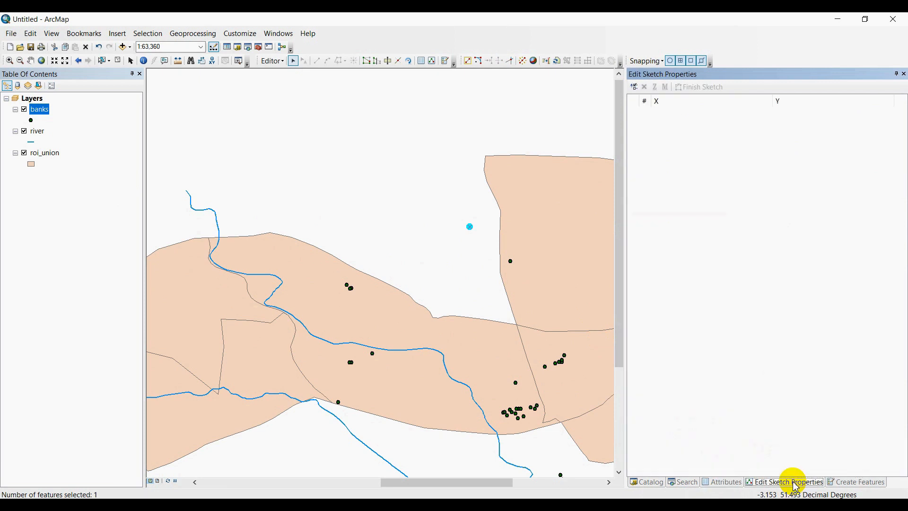
{"action": "right_click", "coordinate": [469, 228]}
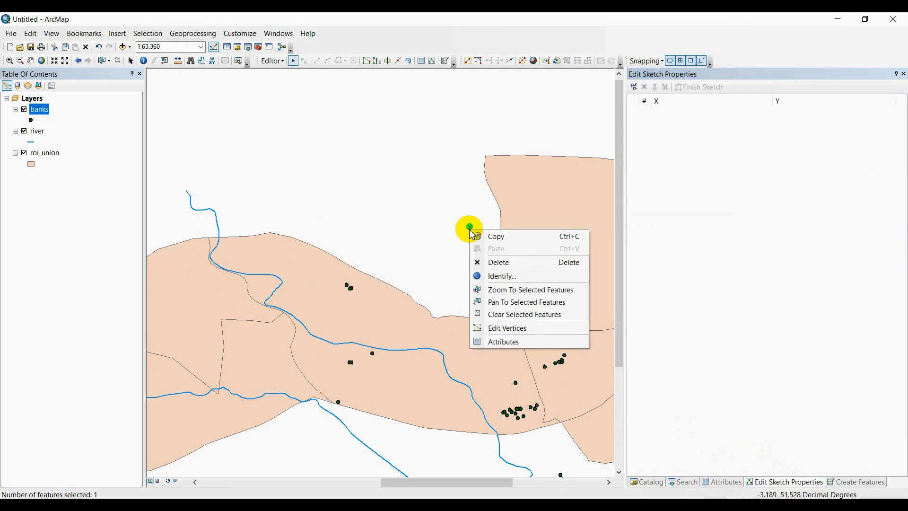
{"action": "left_click", "coordinate": [516, 328]}
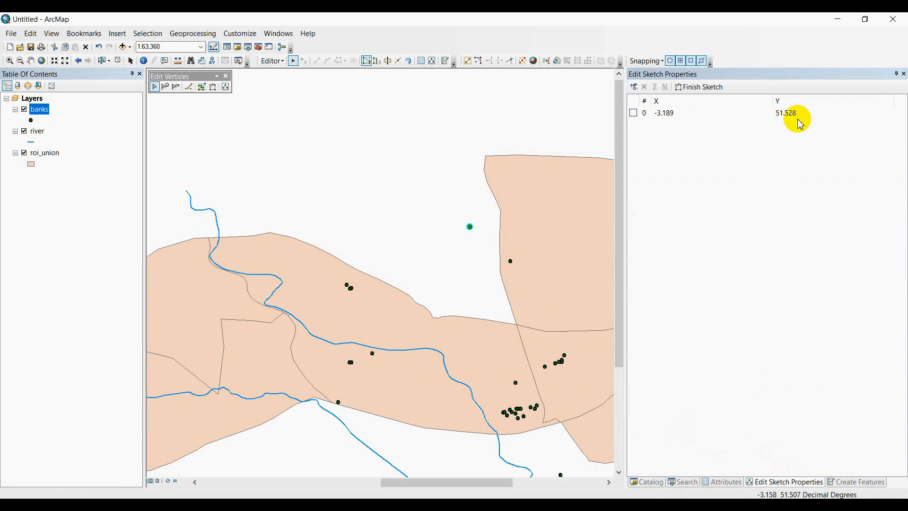
{"action": "left_click", "coordinate": [449, 211]}
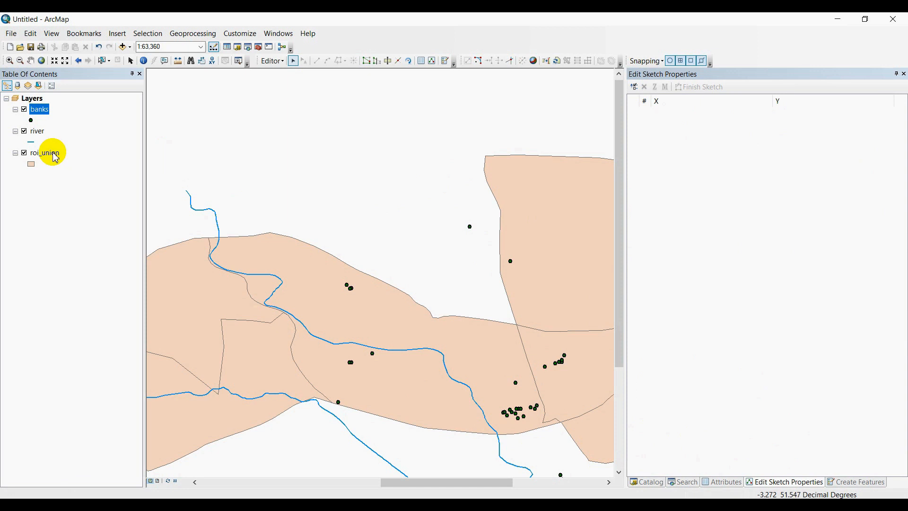
Hide the roi_union and banks layers so that only the river layer is displayed.
{"action": "left_click", "coordinate": [37, 132]}
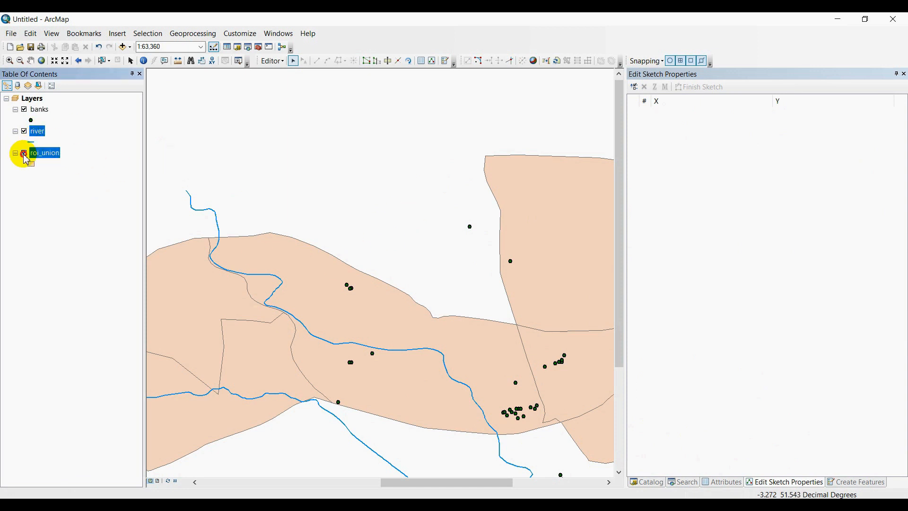
{"action": "left_click", "coordinate": [24, 154]}
{"action": "left_click", "coordinate": [24, 110]}
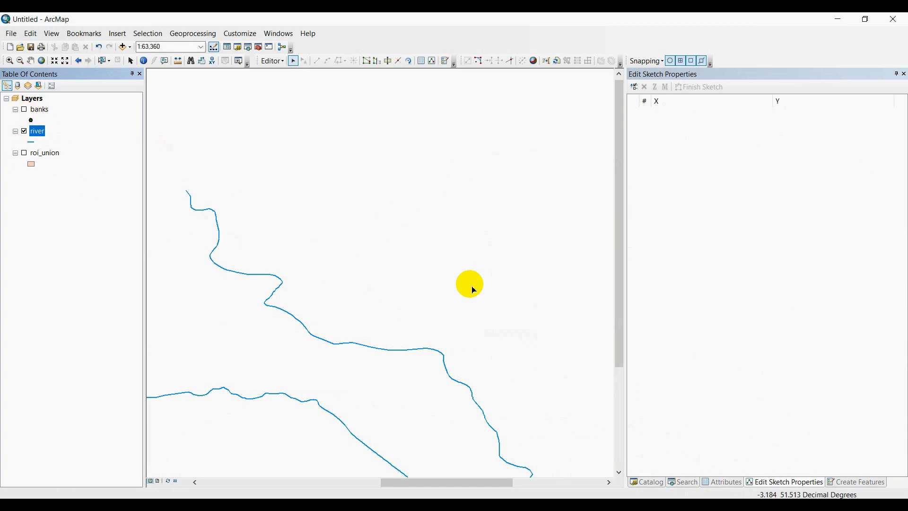
View the Create Features templates while showing the roi_union layer and hiding it again.
{"action": "left_click", "coordinate": [858, 484]}
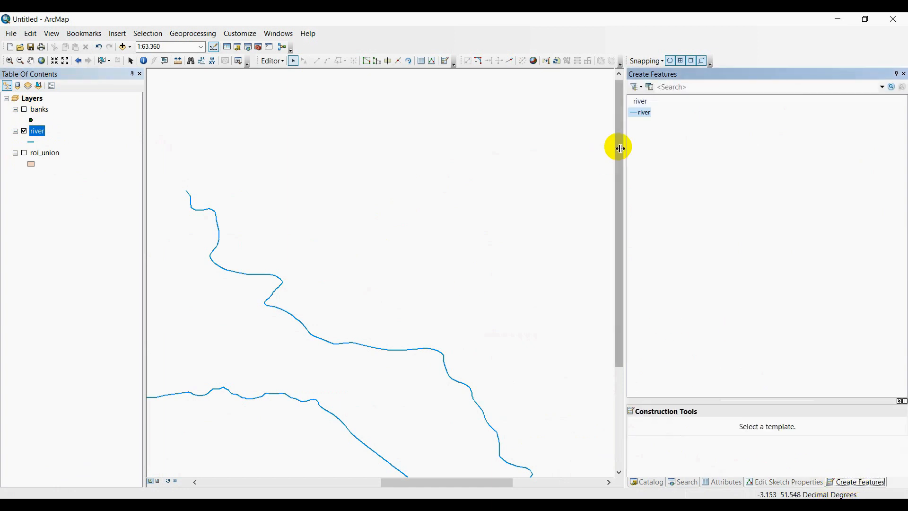
{"action": "left_click", "coordinate": [24, 154]}
{"action": "left_click", "coordinate": [24, 153]}
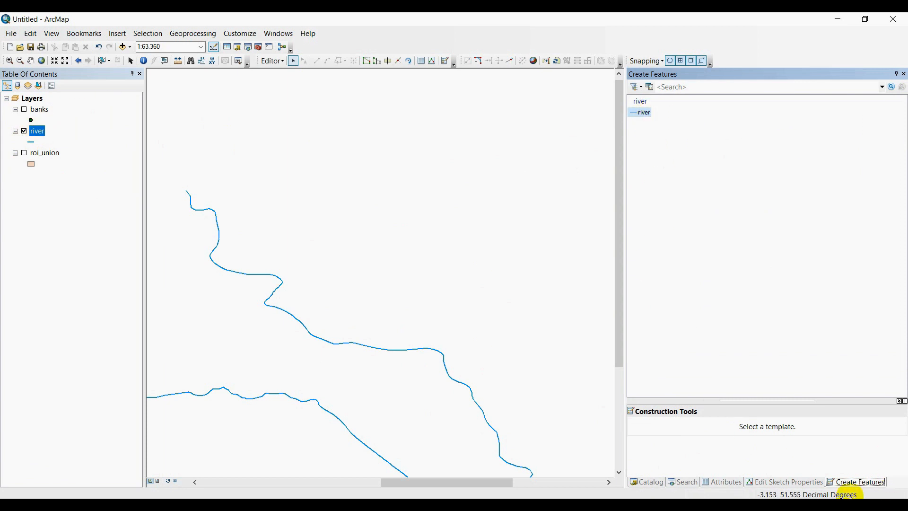
Draw a five-vertex river line northeast of the existing river, with a total length of about 0.081, and finish the sketch.
{"action": "left_click", "coordinate": [643, 116]}
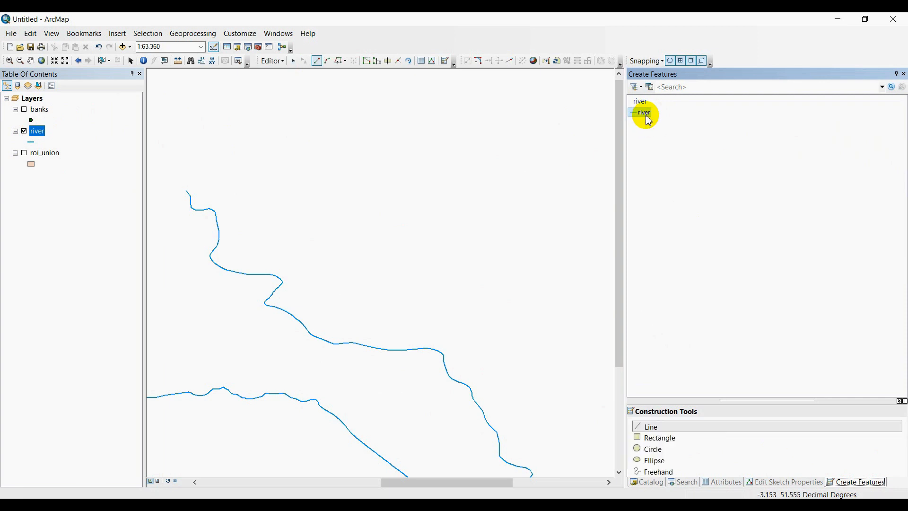
{"action": "left_click", "coordinate": [269, 211]}
{"action": "left_click", "coordinate": [287, 258]}
{"action": "left_click", "coordinate": [319, 304]}
{"action": "left_click", "coordinate": [354, 315]}
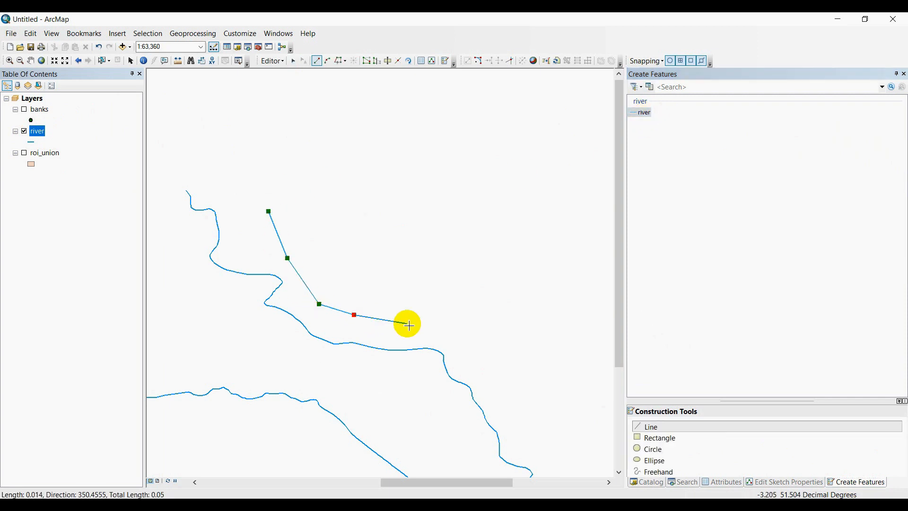
{"action": "left_click", "coordinate": [407, 324]}
{"action": "right_click", "coordinate": [407, 325]}
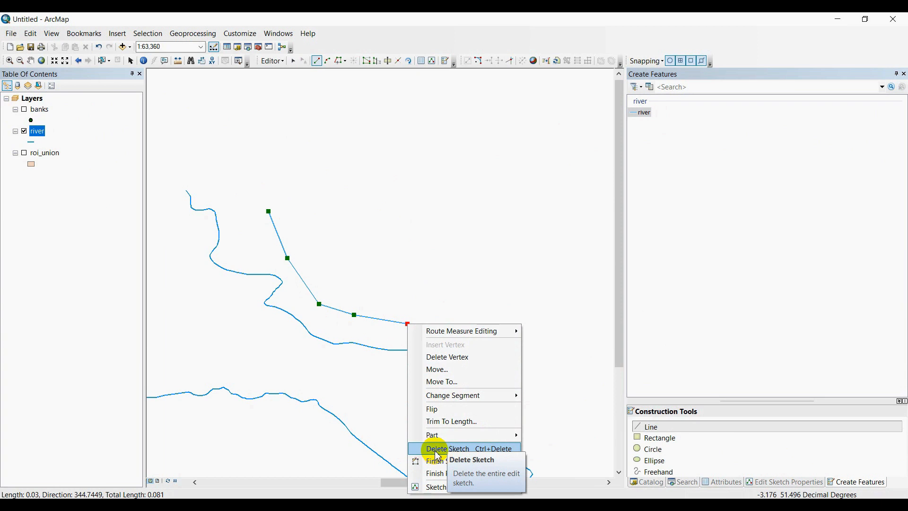
{"action": "left_click", "coordinate": [439, 467]}
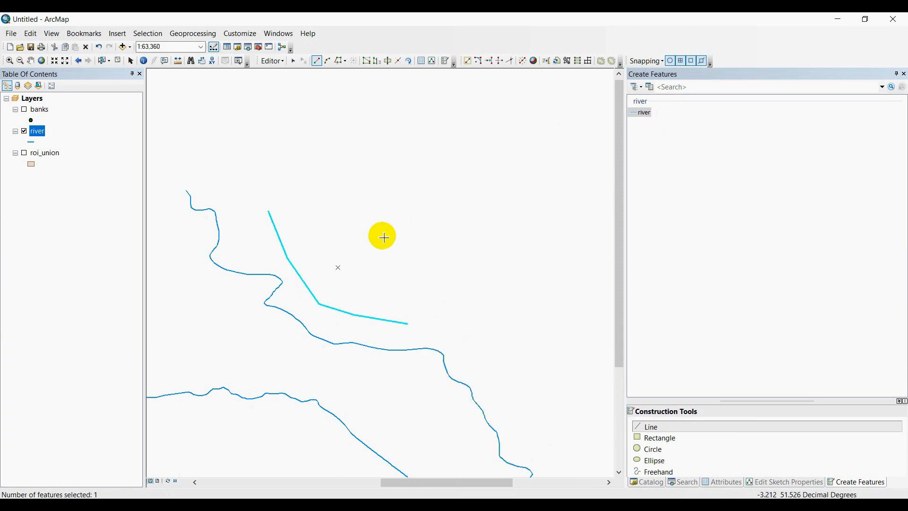
Examine the new river line's attributes and the available feature selection methods, and clear the selection.
{"action": "left_click", "coordinate": [293, 61]}
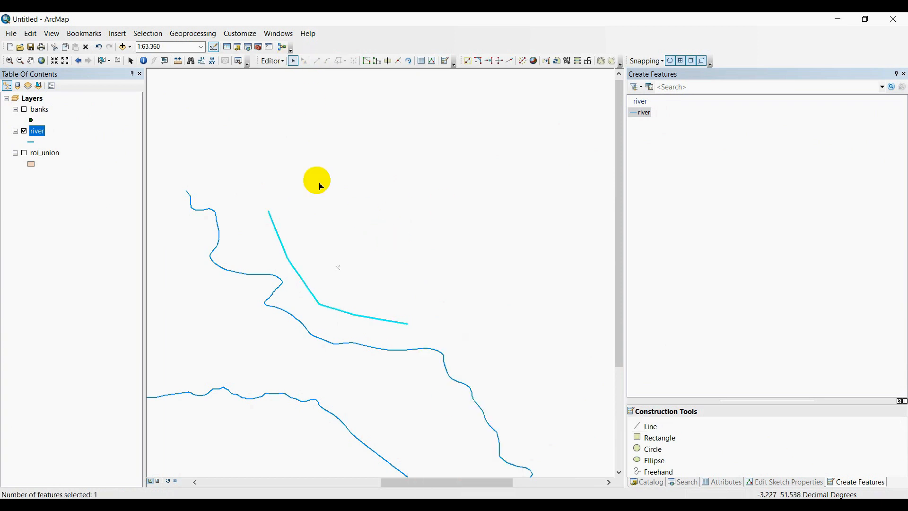
{"action": "left_click", "coordinate": [720, 482]}
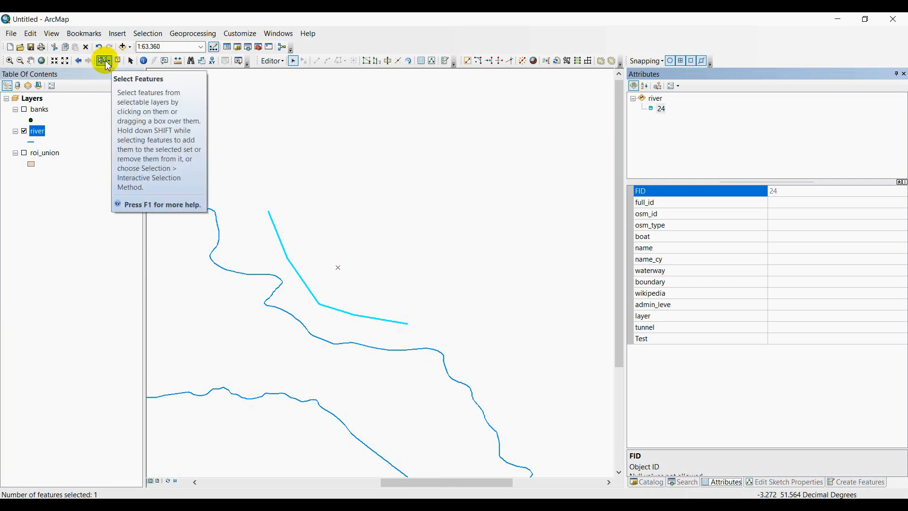
{"action": "left_click", "coordinate": [108, 61]}
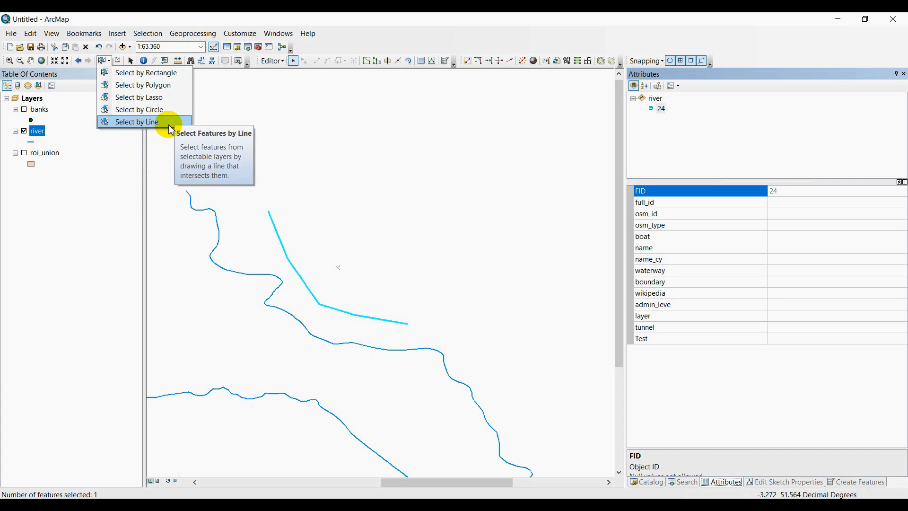
{"action": "left_click", "coordinate": [120, 61]}
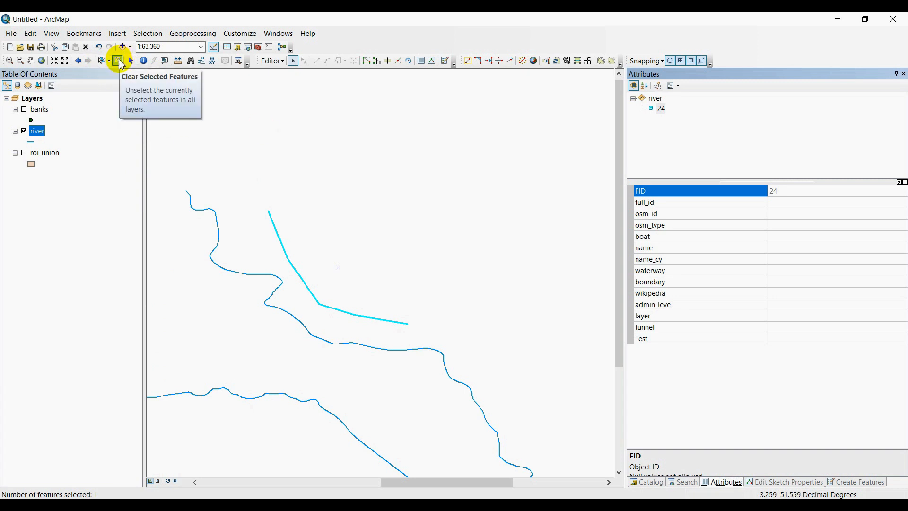
{"action": "left_click", "coordinate": [118, 61]}
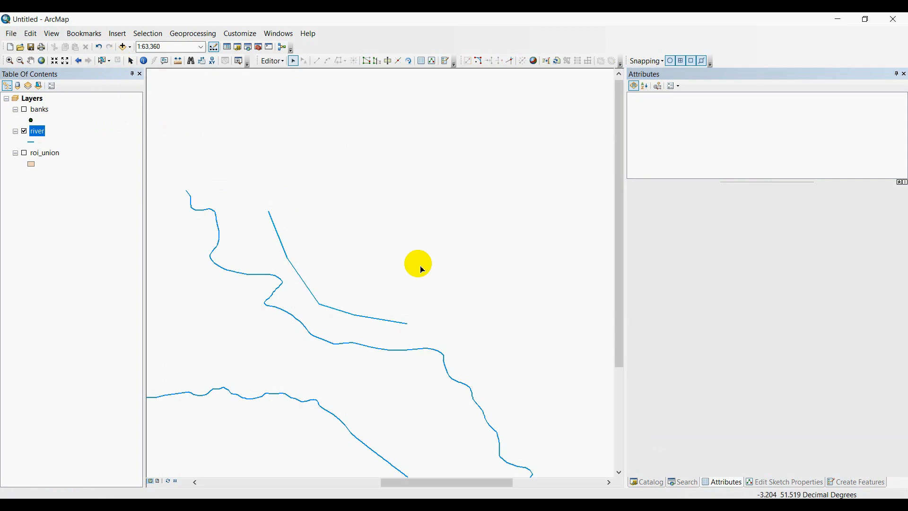
Select the newly drawn river line and delete it.
{"action": "left_click", "coordinate": [286, 247]}
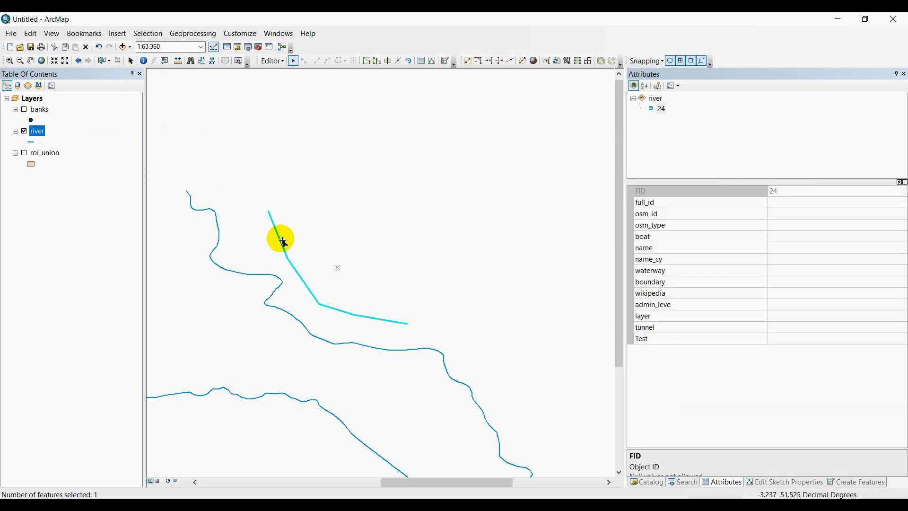
{"action": "right_click", "coordinate": [284, 245]}
{"action": "left_click", "coordinate": [297, 270]}
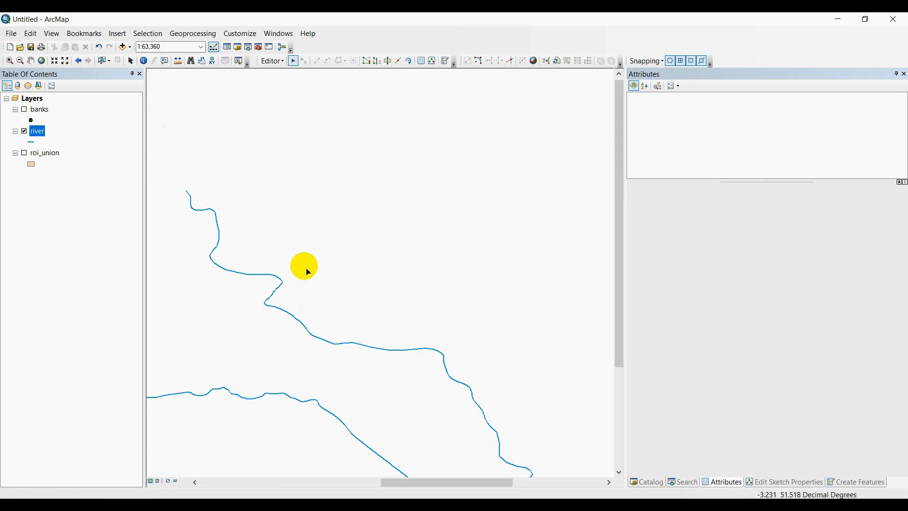
Save the edits and stop the edit session.
{"action": "left_click", "coordinate": [273, 61]}
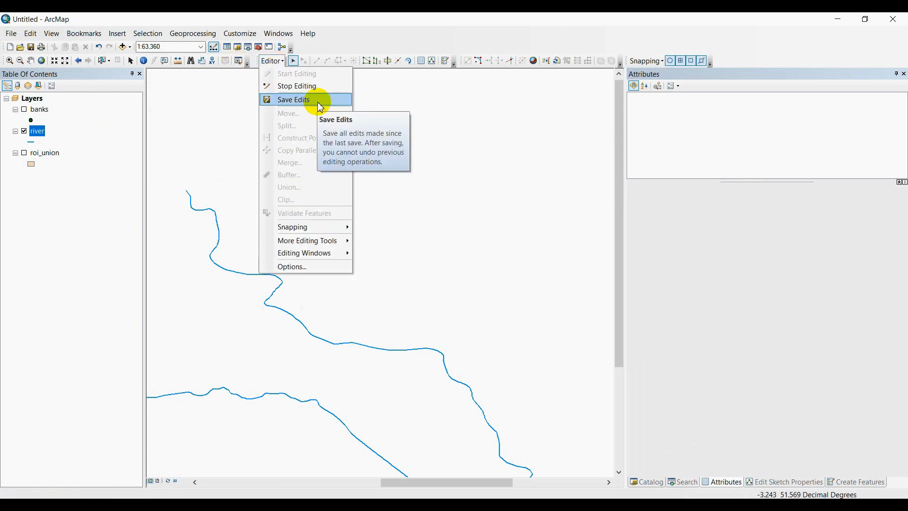
{"action": "left_click", "coordinate": [320, 106]}
{"action": "left_click", "coordinate": [274, 61]}
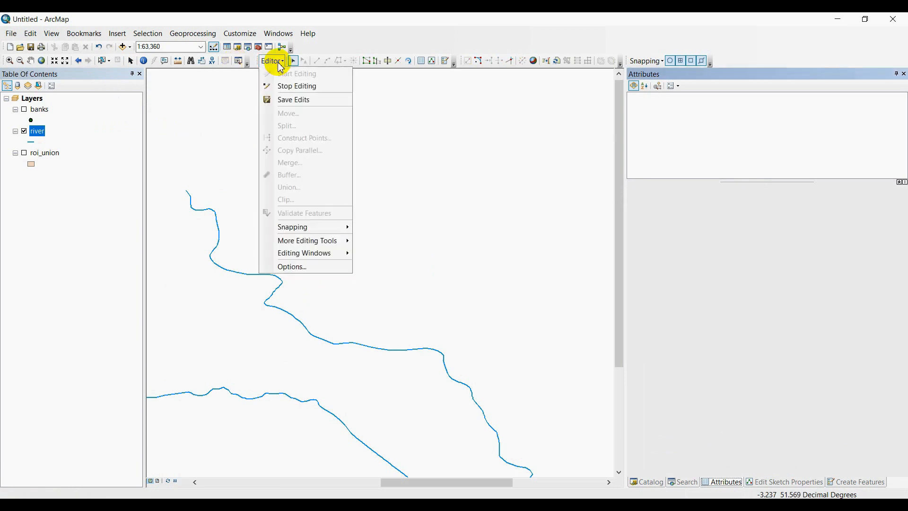
{"action": "left_click", "coordinate": [301, 87]}
Show the roi_union layer and start editing its features.
{"action": "left_click", "coordinate": [24, 153]}
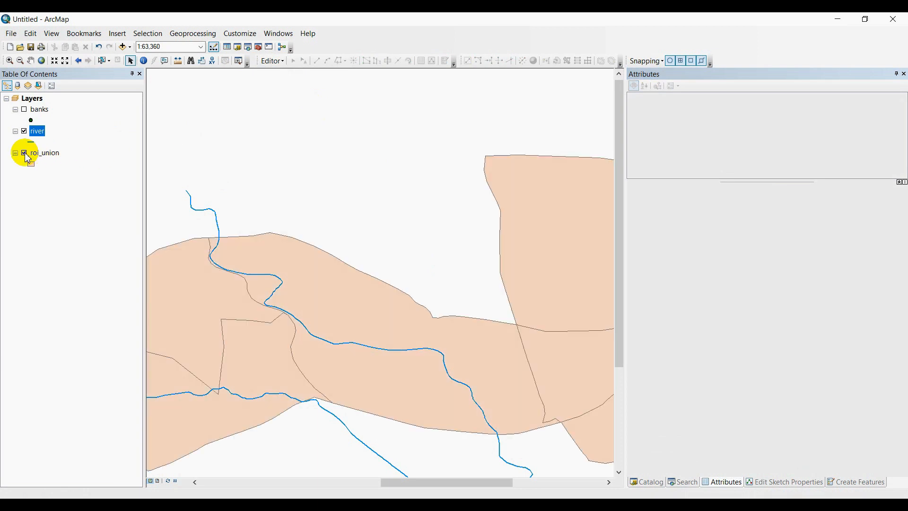
{"action": "right_click", "coordinate": [45, 152]}
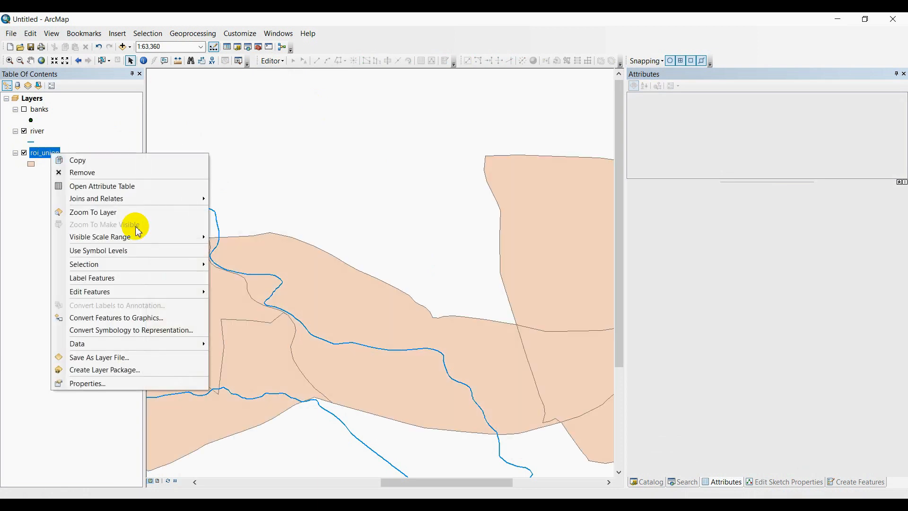
{"action": "mouse_move", "coordinate": [158, 292]}
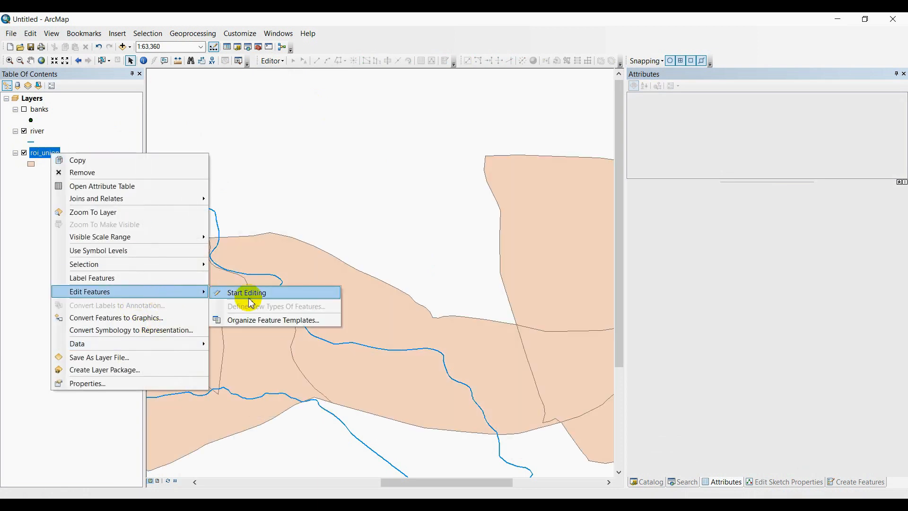
{"action": "left_click", "coordinate": [250, 293]}
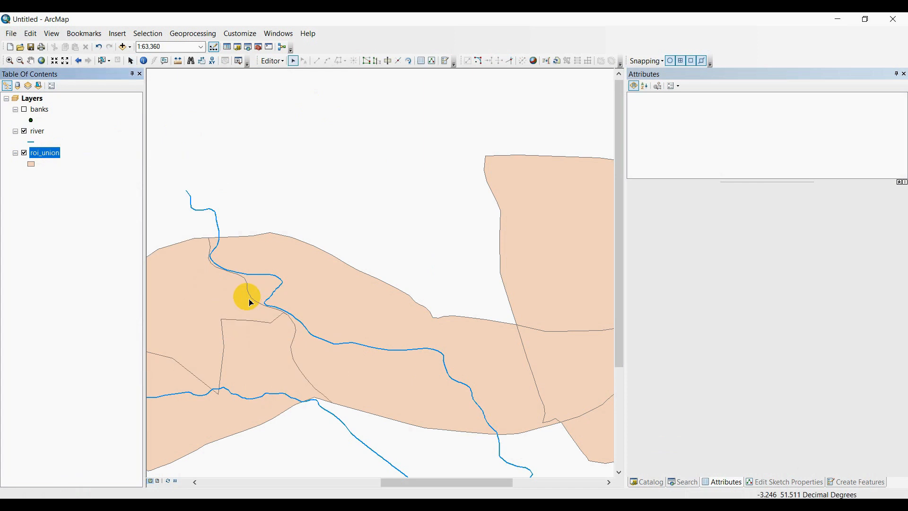
Draw a four-sided roi_union polygon in the empty area north of the existing polygons, with a perimeter of about 0.063, and finish the sketch.
{"action": "left_click", "coordinate": [839, 484]}
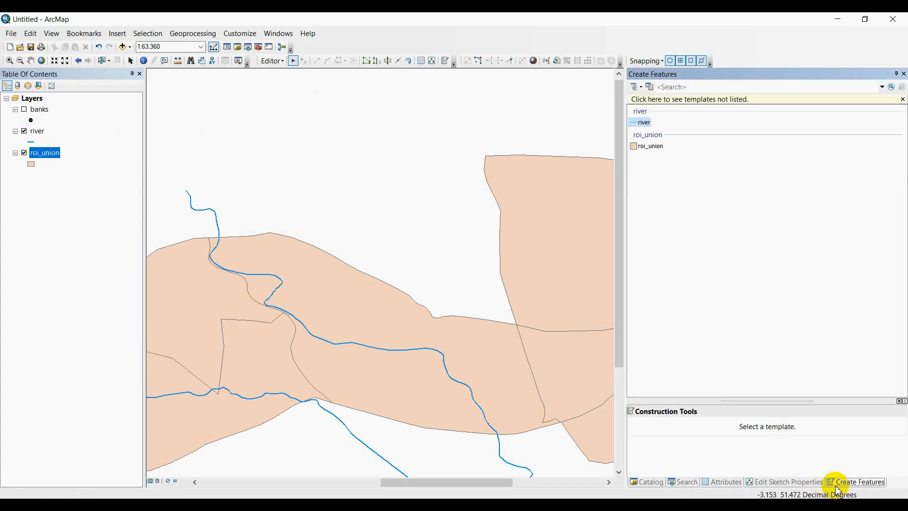
{"action": "left_click", "coordinate": [644, 146]}
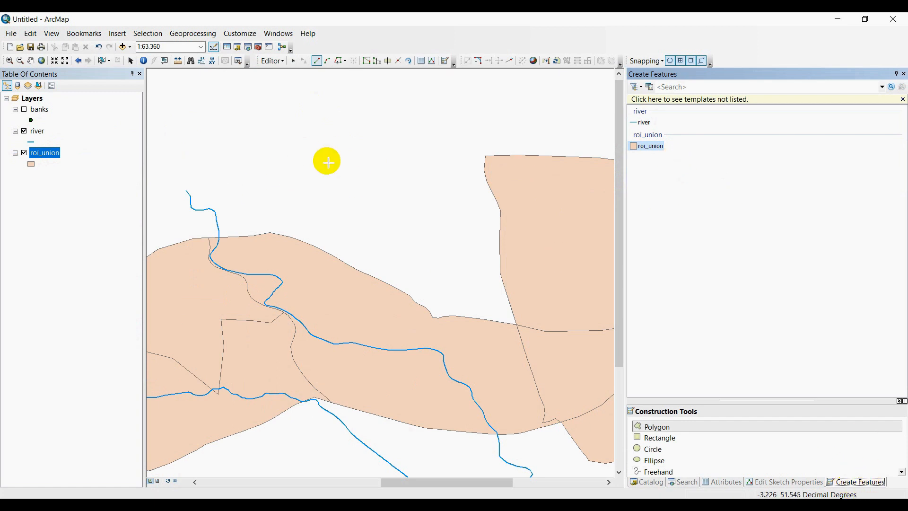
{"action": "left_click", "coordinate": [298, 172]}
{"action": "left_click", "coordinate": [302, 215]}
{"action": "left_click", "coordinate": [367, 219]}
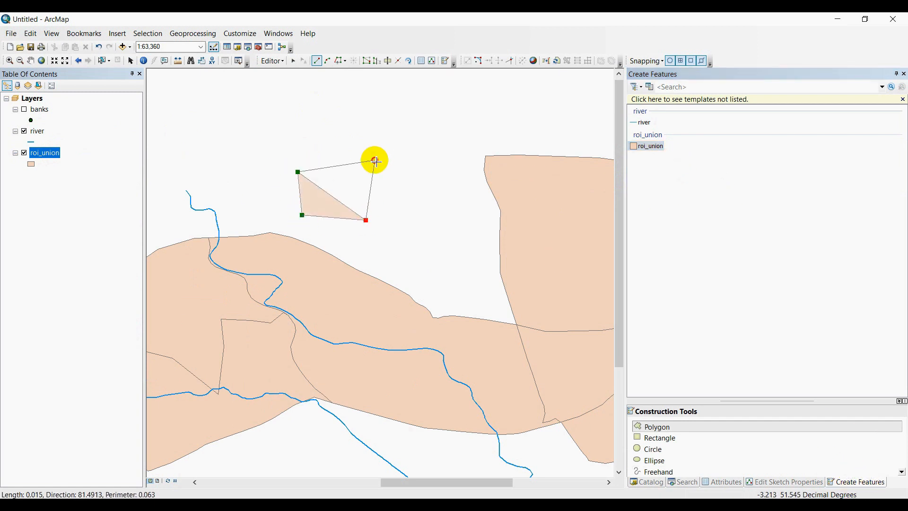
{"action": "left_click", "coordinate": [375, 160]}
{"action": "right_click", "coordinate": [375, 160]}
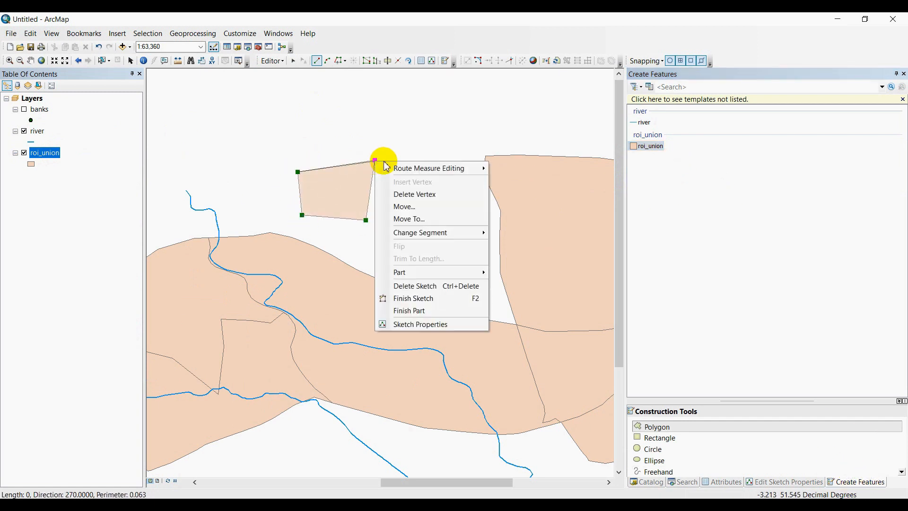
{"action": "left_click", "coordinate": [441, 298]}
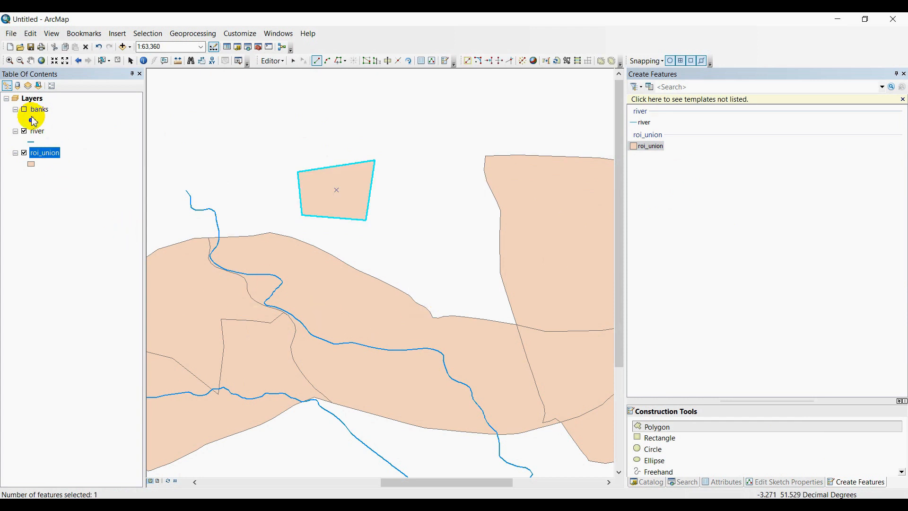
Show the banks layer, add five bank points in the empty area southeast of the new polygon, and clear the selection.
{"action": "left_click", "coordinate": [25, 110]}
{"action": "right_click", "coordinate": [38, 116]}
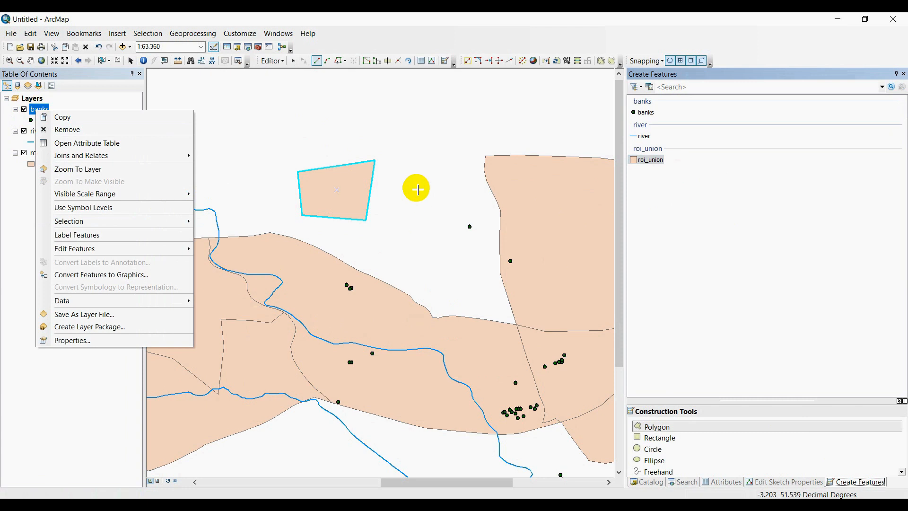
{"action": "left_click", "coordinate": [656, 118]}
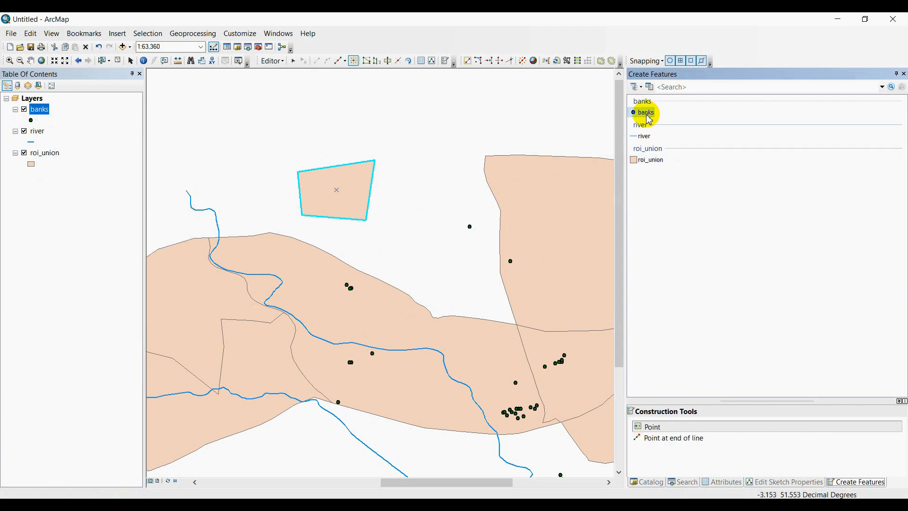
{"action": "left_click", "coordinate": [400, 212]}
{"action": "left_click", "coordinate": [431, 249]}
{"action": "left_click", "coordinate": [464, 287]}
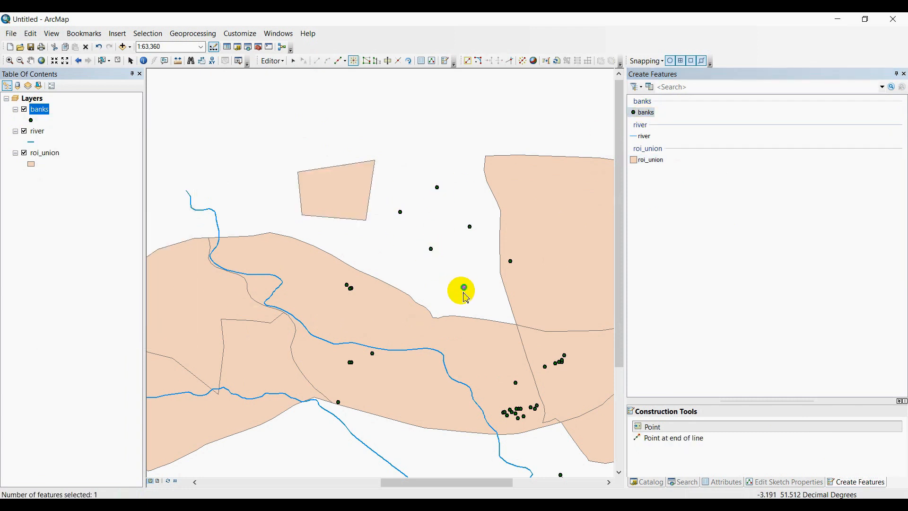
{"action": "left_click", "coordinate": [416, 269]}
{"action": "left_click", "coordinate": [310, 317]}
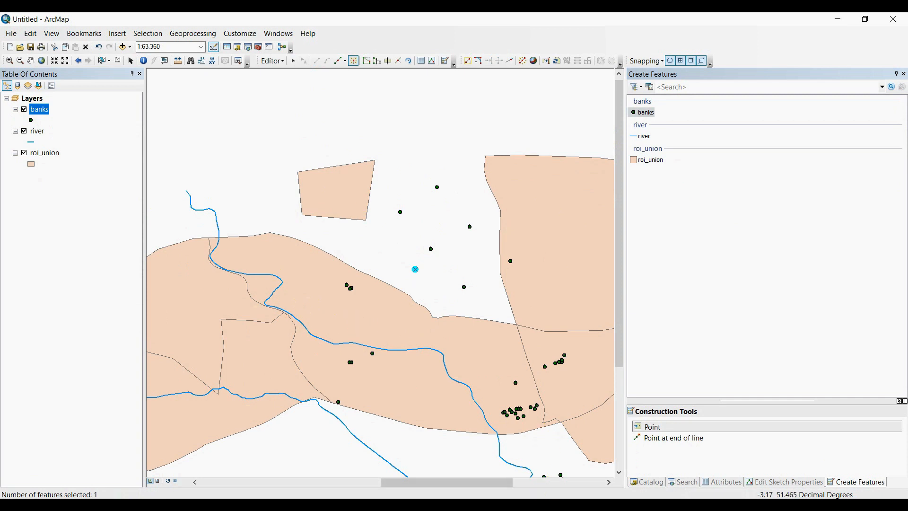
{"action": "left_click", "coordinate": [117, 61]}
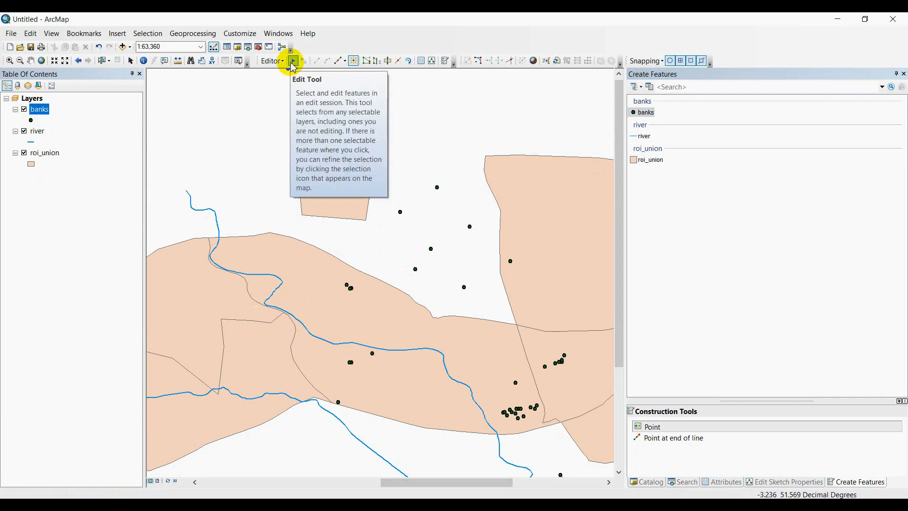
Move the new roi_union polygon farther north and move the original bank point east of the new points north, beside the large polygon's upper corner.
{"action": "left_click", "coordinate": [293, 62]}
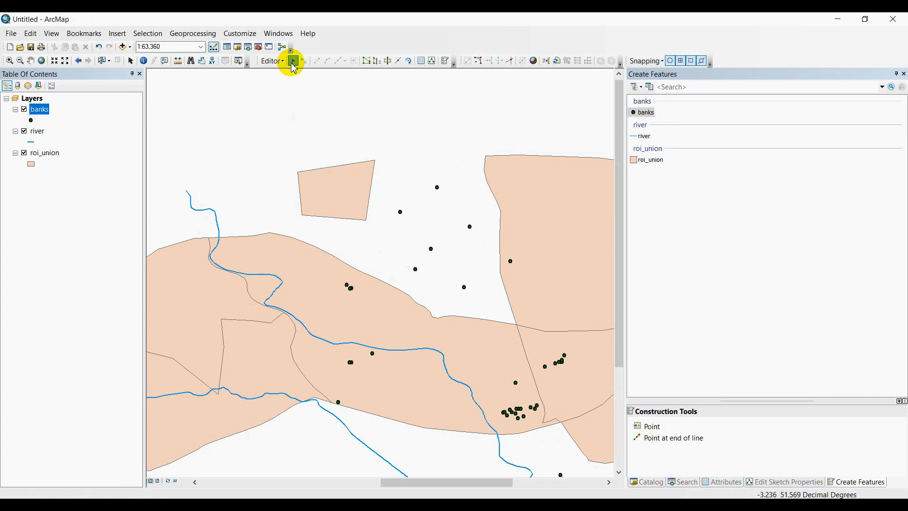
{"action": "left_click", "coordinate": [363, 185]}
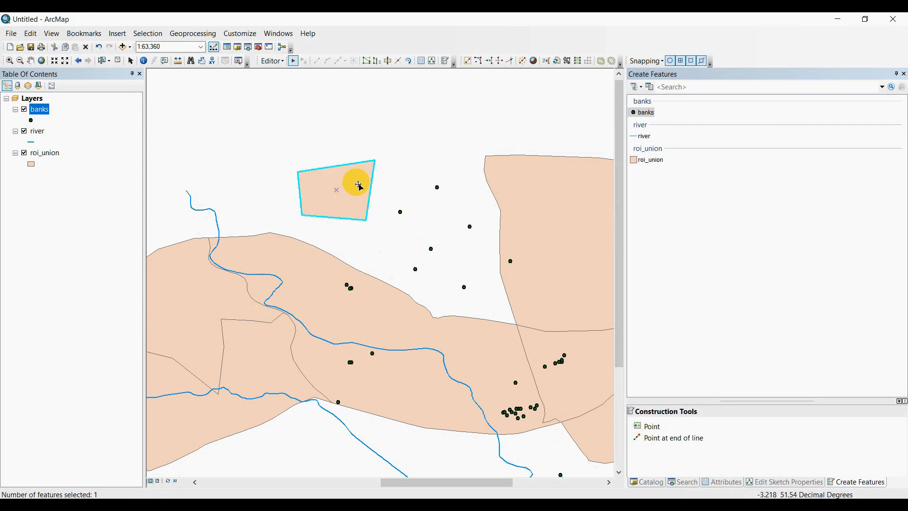
{"action": "left_click_drag", "start_coordinate": [358, 183], "coordinate": [361, 119]}
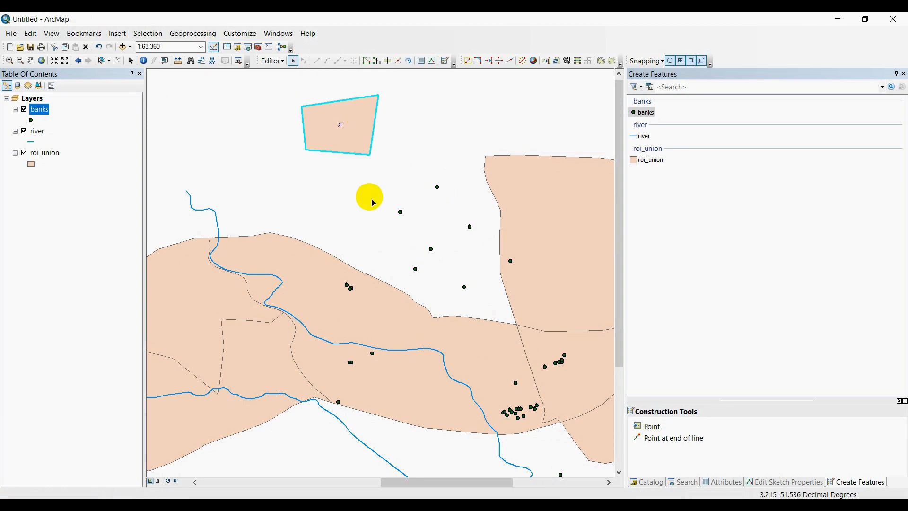
{"action": "left_click", "coordinate": [468, 231]}
{"action": "left_click_drag", "start_coordinate": [470, 229], "coordinate": [468, 160]}
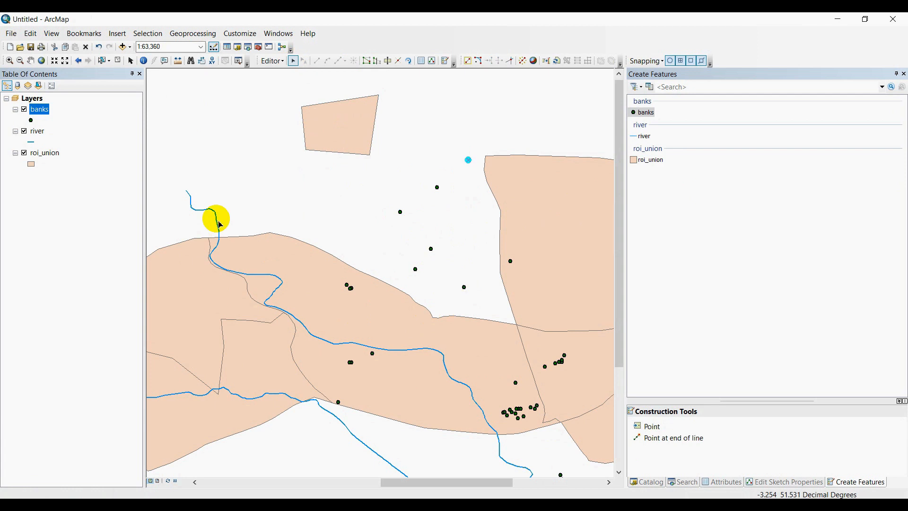
Draw a straight two-vertex river line about 0.018 long just southeast of the new polygon and finish the sketch.
{"action": "left_click", "coordinate": [38, 131]}
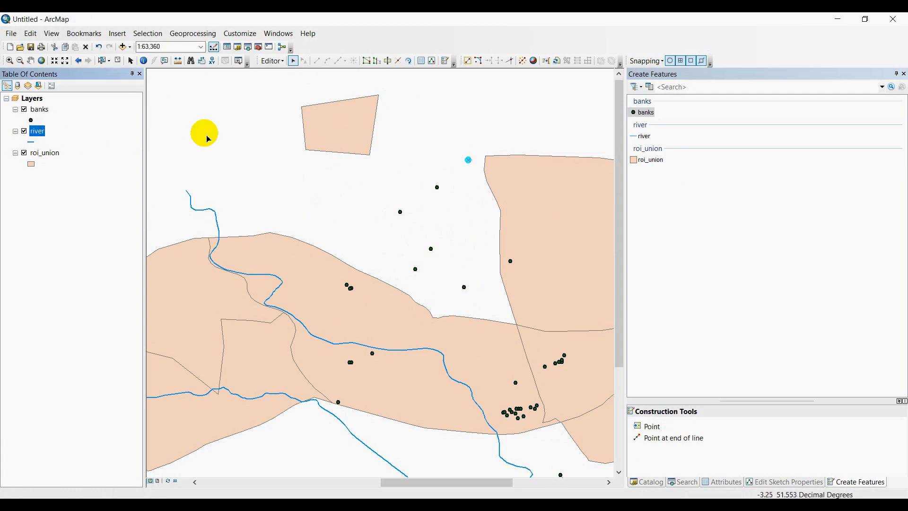
{"action": "left_click", "coordinate": [643, 136]}
{"action": "left_click", "coordinate": [402, 156]}
{"action": "left_click", "coordinate": [353, 203]}
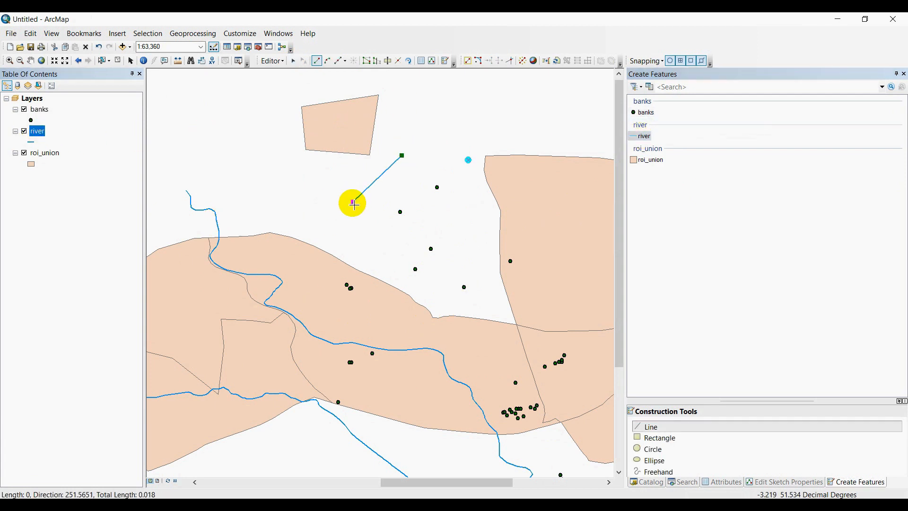
{"action": "right_click", "coordinate": [354, 205]}
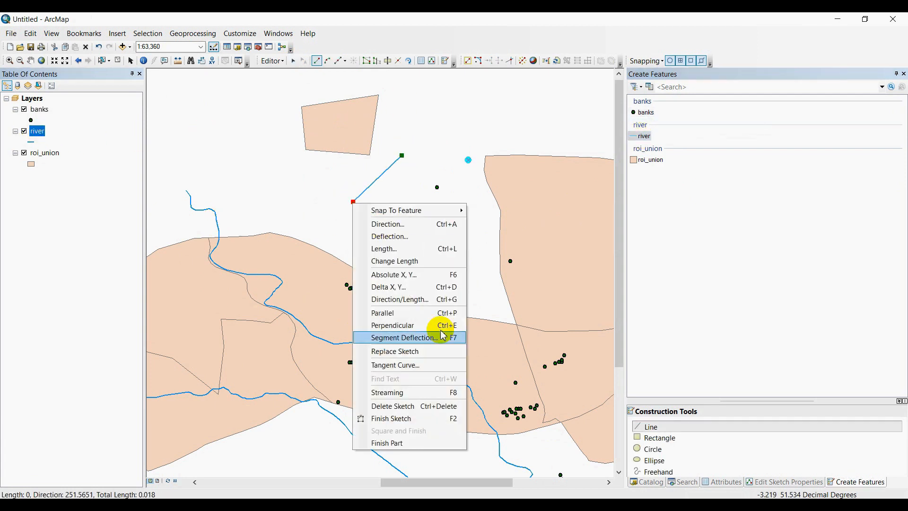
{"action": "left_click", "coordinate": [405, 419]}
{"action": "left_click", "coordinate": [293, 61]}
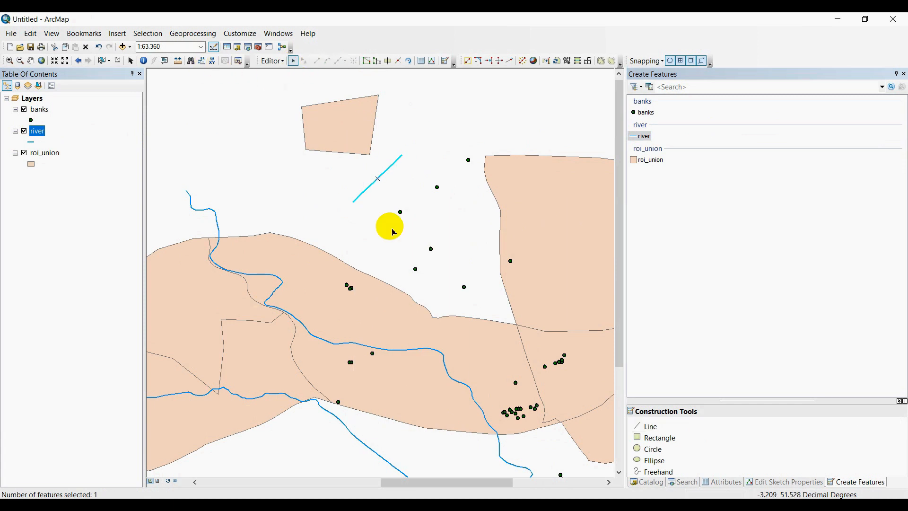
Move the new river line west, to just below the new four-sided polygon, and clear the selection.
{"action": "left_click_drag", "start_coordinate": [385, 178], "coordinate": [301, 188]}
{"action": "left_click", "coordinate": [439, 142]}
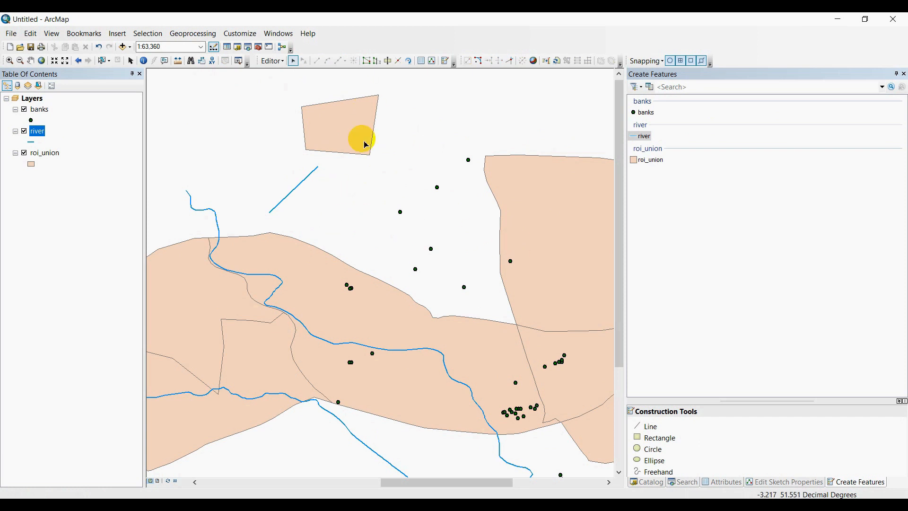
Copy the new four-sided polygon into the roi_union layer, move the copy just east of the original, and clear the selection.
{"action": "left_click", "coordinate": [347, 137]}
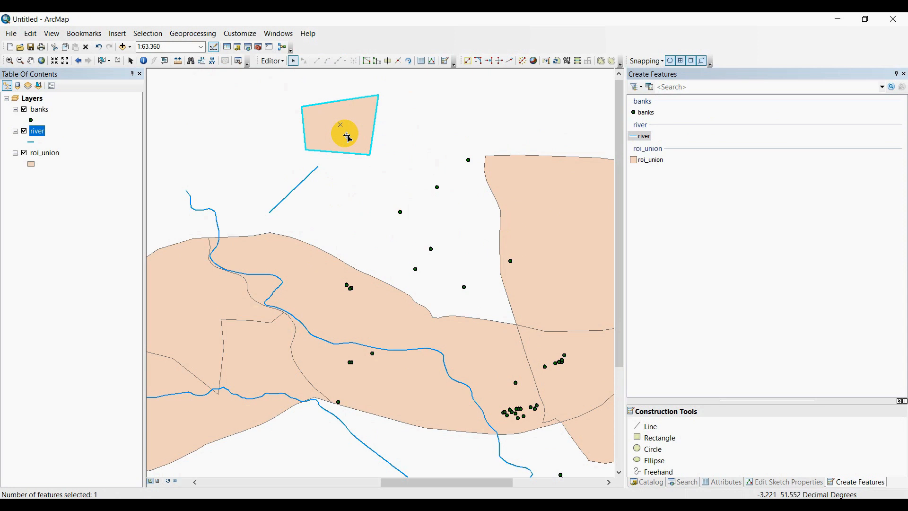
{"action": "key", "text": "ctrl+v"}
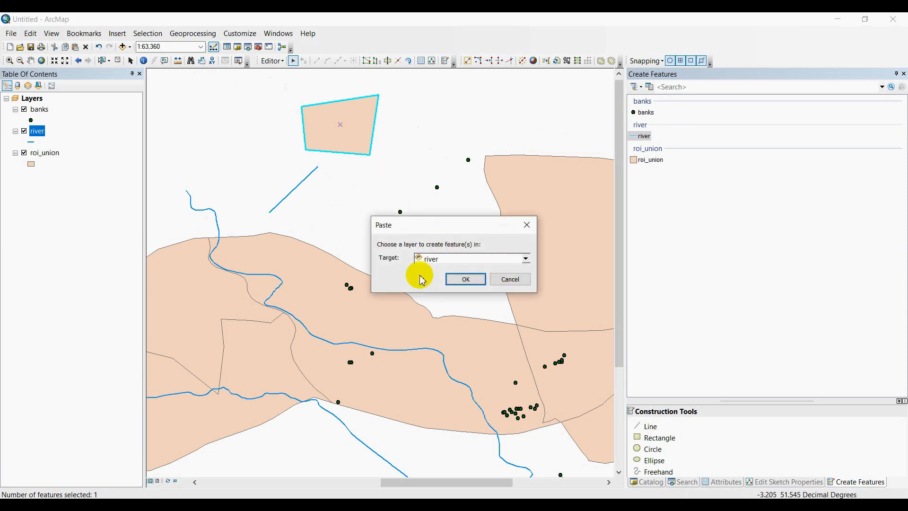
{"action": "left_click", "coordinate": [526, 259]}
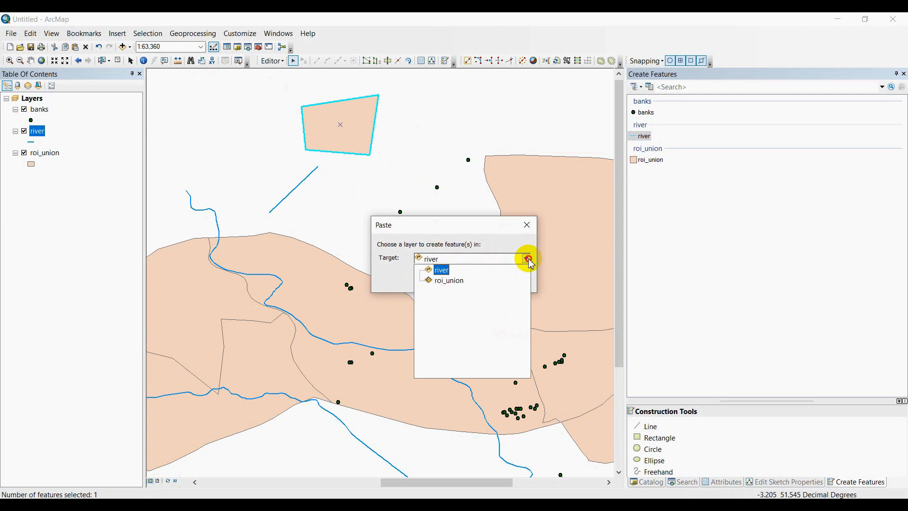
{"action": "left_click", "coordinate": [457, 285]}
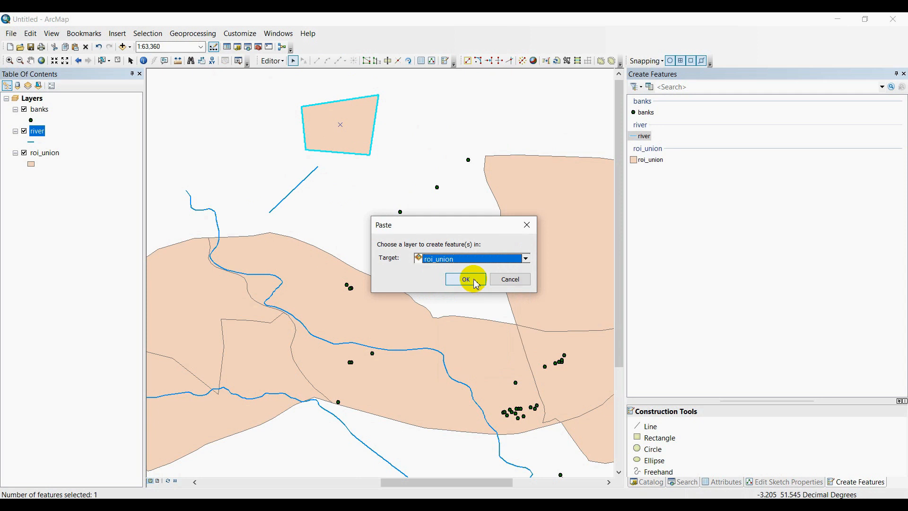
{"action": "left_click", "coordinate": [475, 283]}
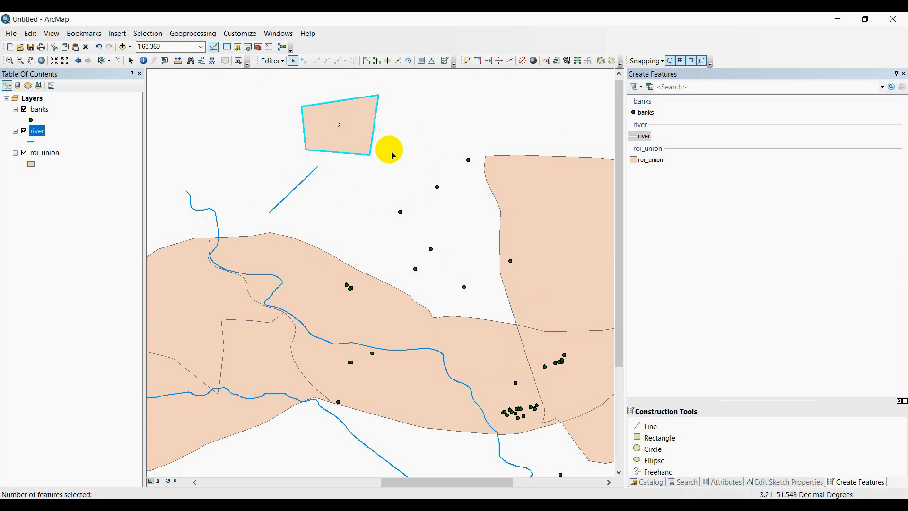
{"action": "left_click_drag", "start_coordinate": [354, 128], "coordinate": [453, 129]}
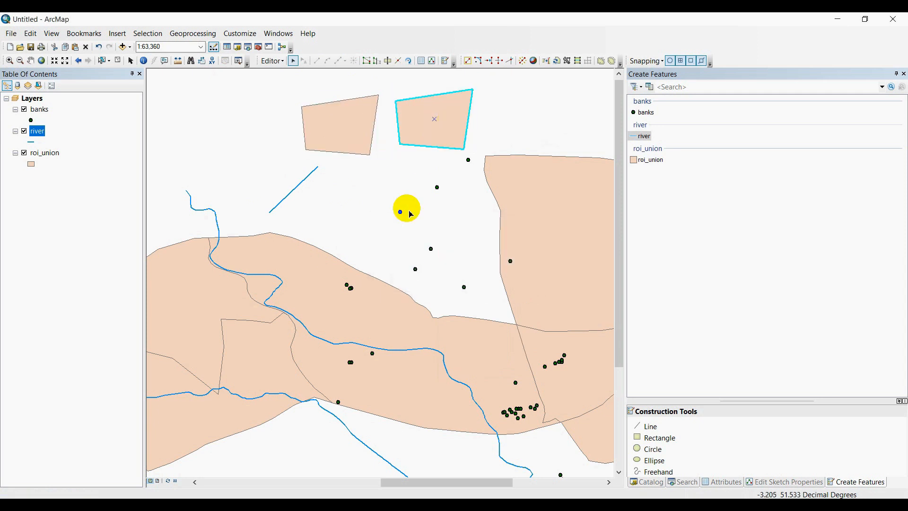
{"action": "left_click", "coordinate": [530, 113]}
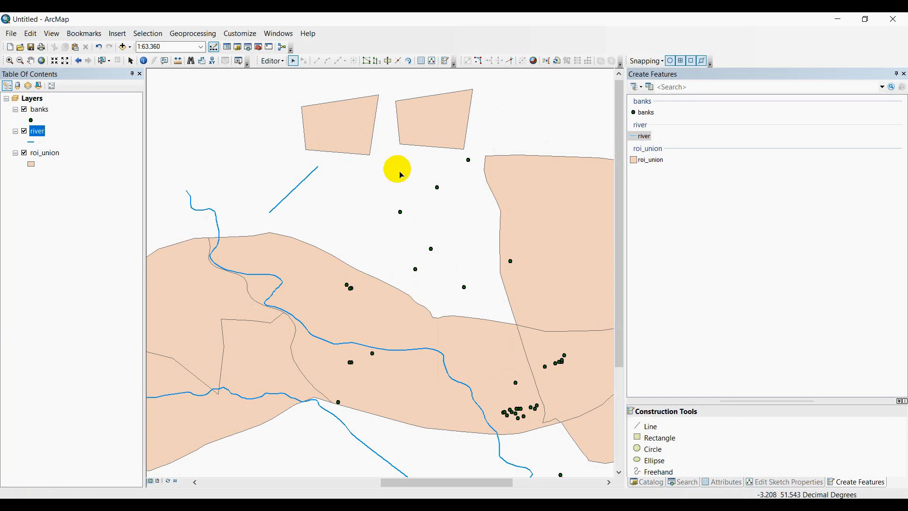
Rotate the western of the two four-sided roi_union polygons counterclockwise with the Rotate tool.
{"action": "left_click", "coordinate": [350, 130]}
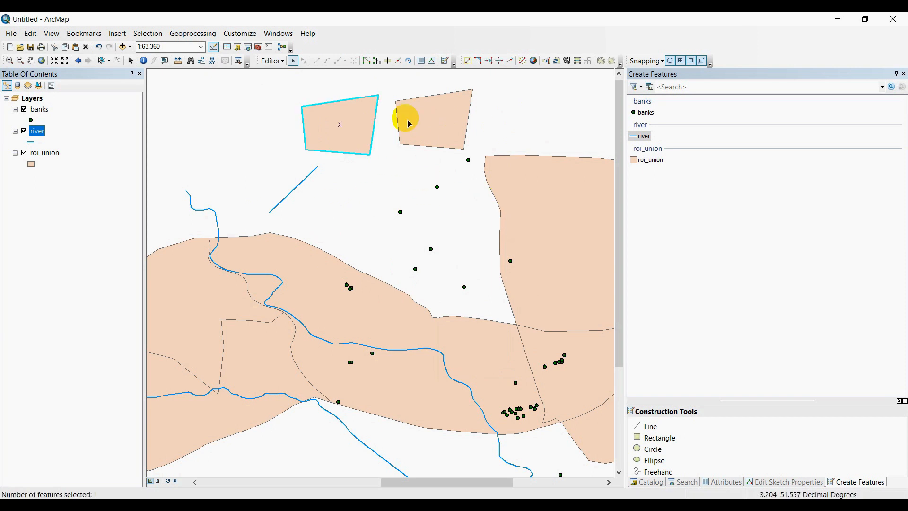
{"action": "left_click", "coordinate": [409, 62]}
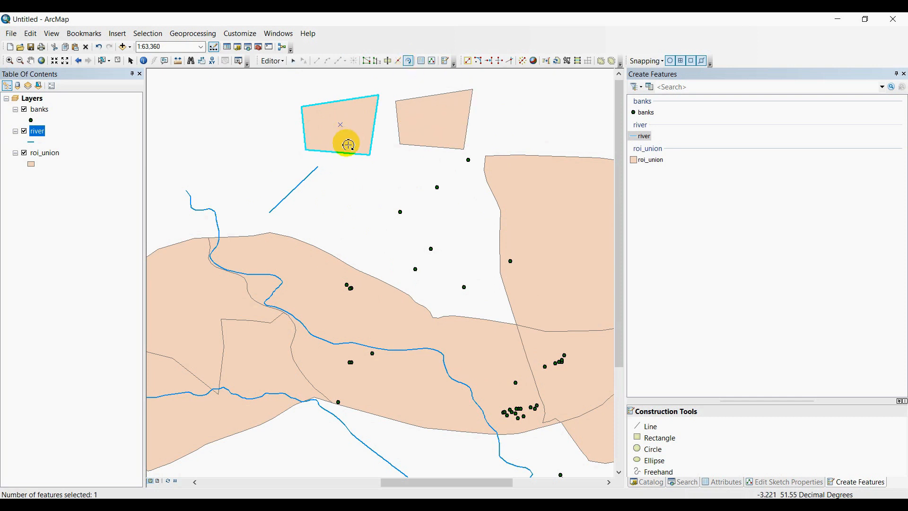
{"action": "left_click_drag", "start_coordinate": [379, 95], "coordinate": [369, 146]}
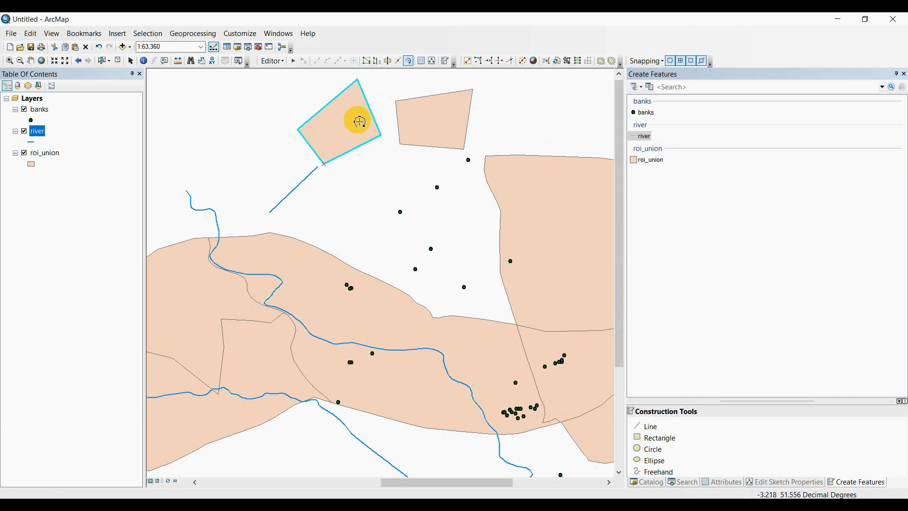
{"action": "left_click_drag", "start_coordinate": [359, 123], "coordinate": [247, 90]}
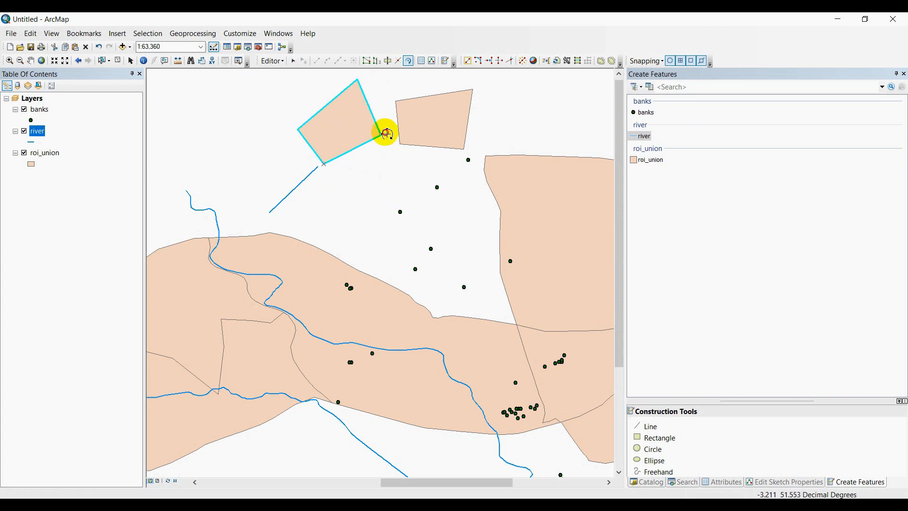
{"action": "left_click_drag", "start_coordinate": [318, 115], "coordinate": [345, 126]}
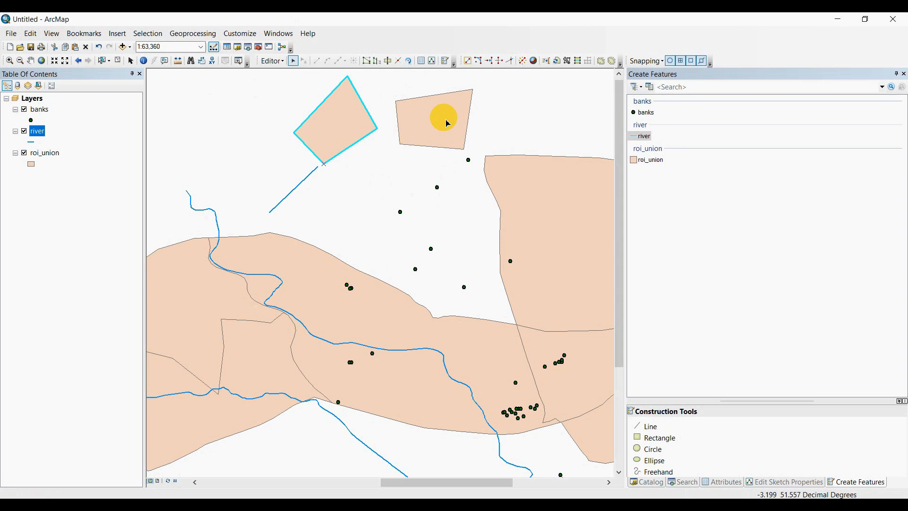
Draw a short straight river line running southeast from just short of the new river line's upper end, and finish the sketch.
{"action": "left_click", "coordinate": [641, 136]}
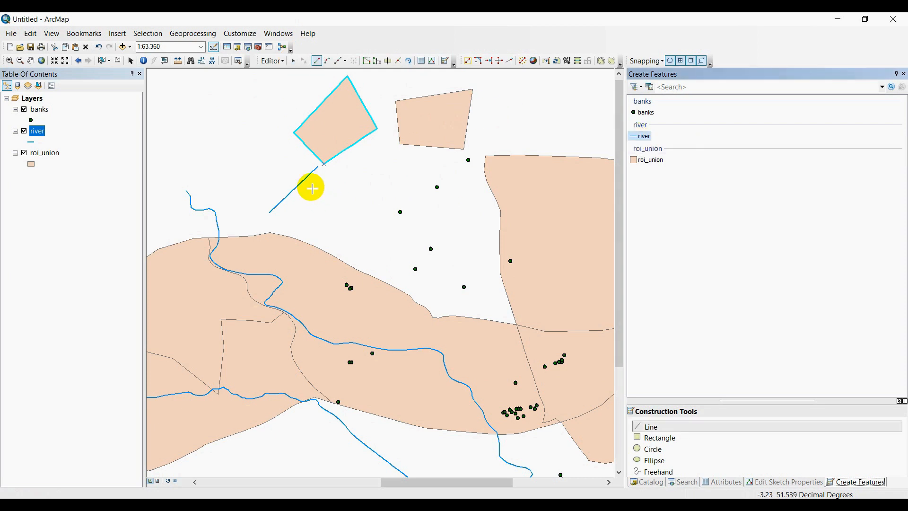
{"action": "left_click", "coordinate": [313, 182]}
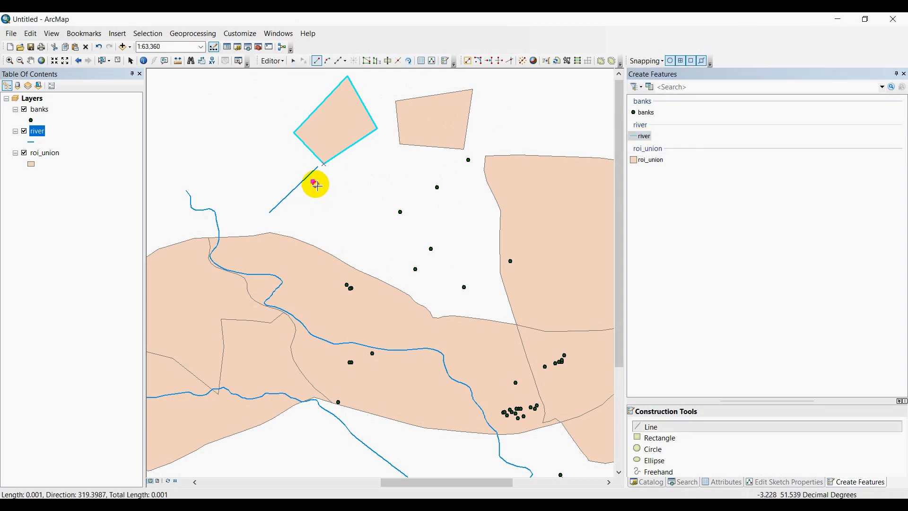
{"action": "left_click", "coordinate": [344, 208]}
{"action": "right_click", "coordinate": [343, 208]}
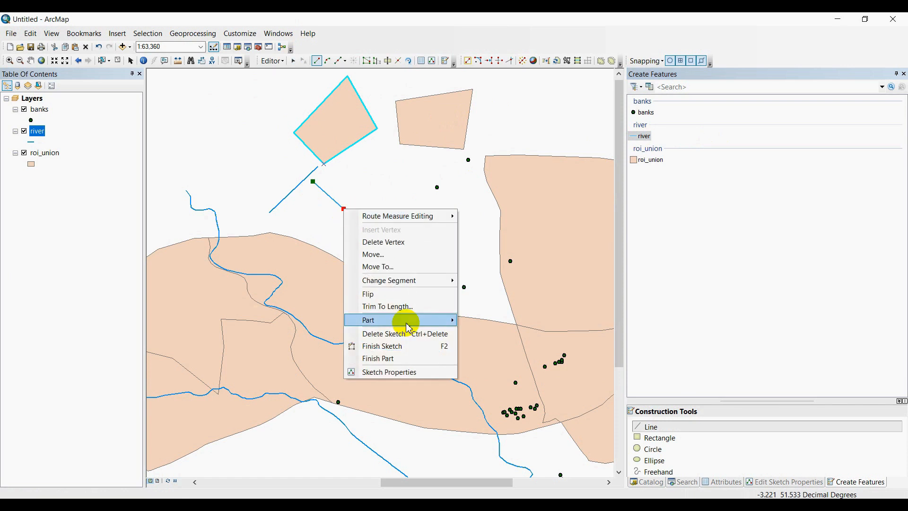
{"action": "left_click", "coordinate": [397, 350]}
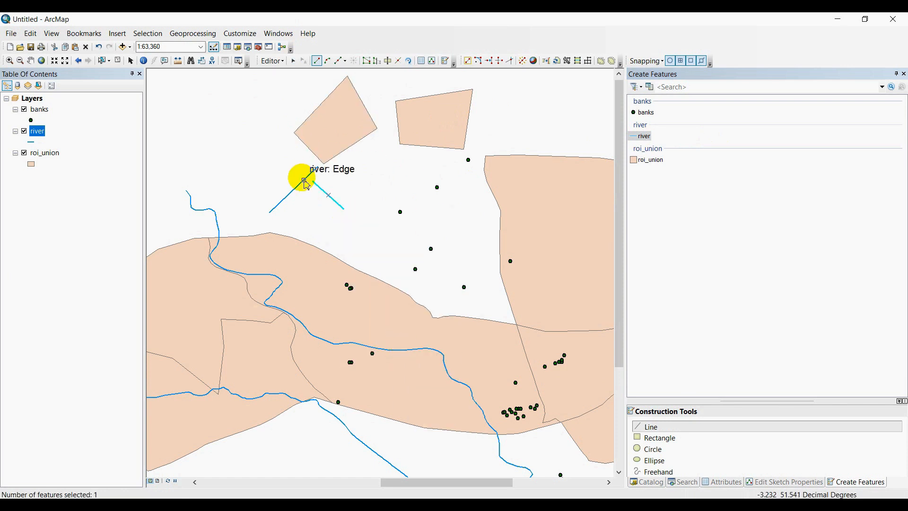
Draw a straight river line about 0.02 long running southeast across the first new line, finish the sketch, and clear the selection.
{"action": "left_click", "coordinate": [268, 177]}
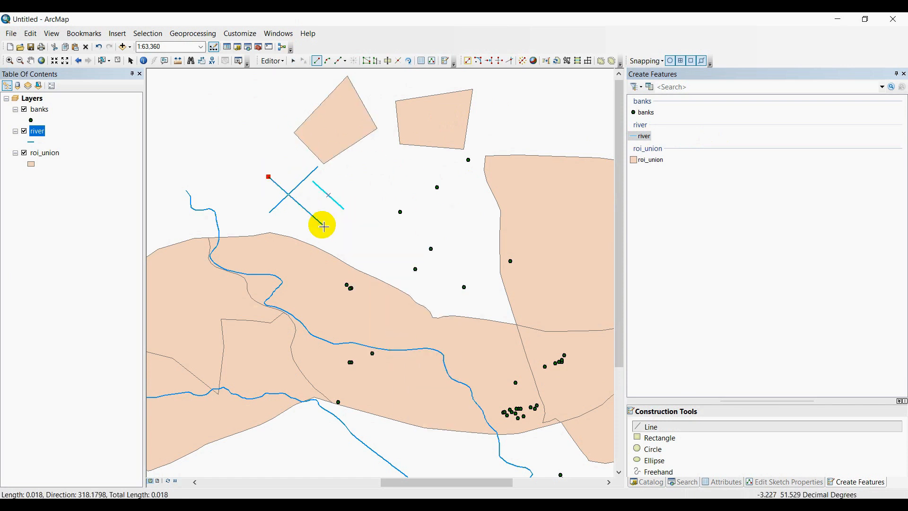
{"action": "left_click", "coordinate": [326, 231]}
{"action": "right_click", "coordinate": [327, 231]}
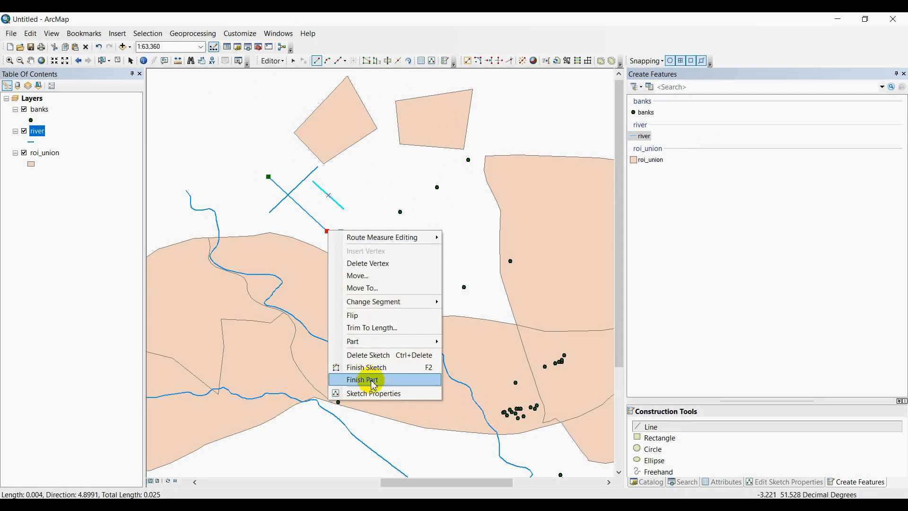
{"action": "left_click", "coordinate": [352, 368]}
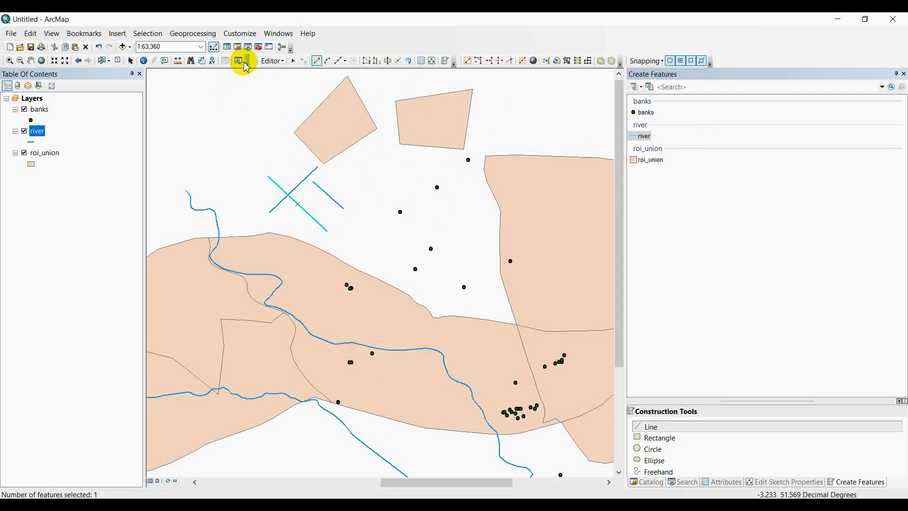
{"action": "left_click", "coordinate": [118, 60]}
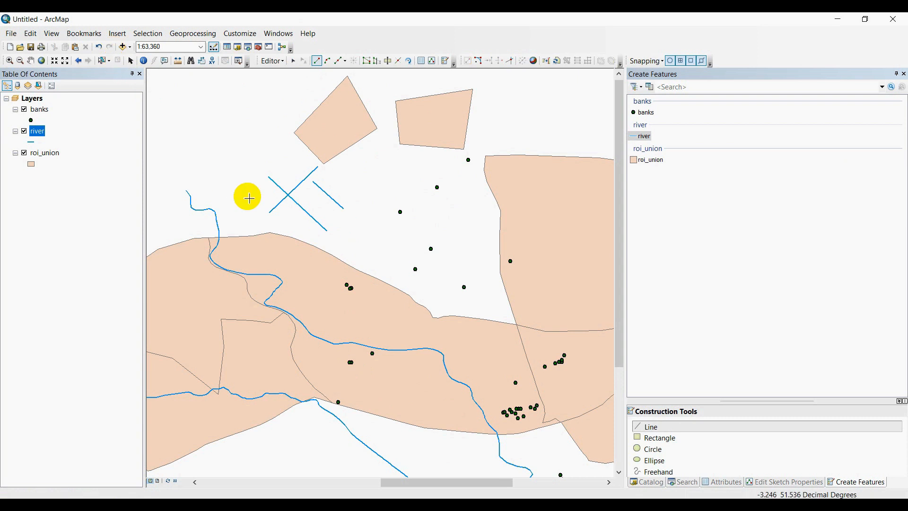
{"action": "left_click", "coordinate": [294, 61]}
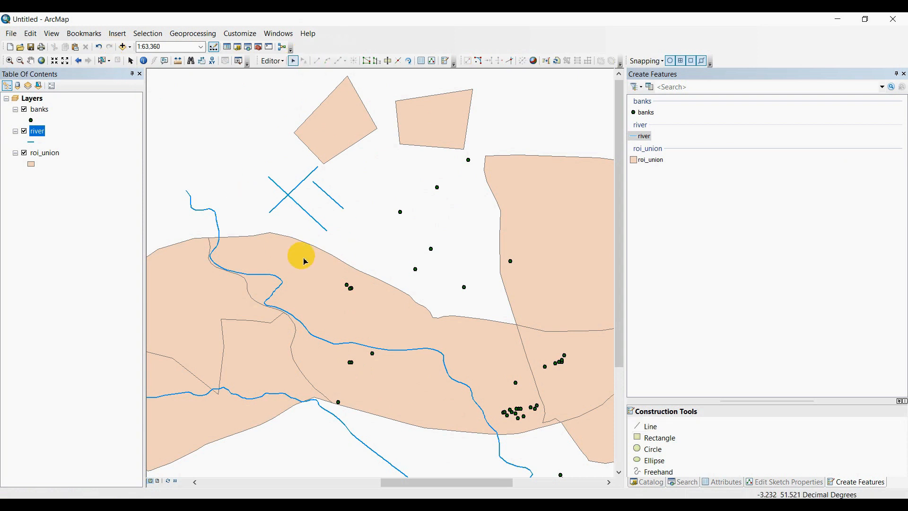
Try extending the short river line to the northeast-running line with the Extend tool, and undo the extension.
{"action": "left_click", "coordinate": [438, 188]}
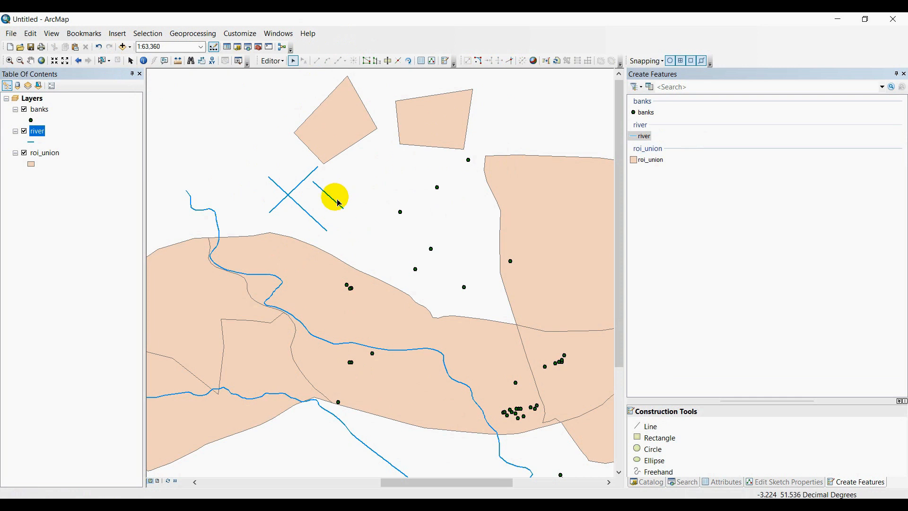
{"action": "left_click", "coordinate": [315, 179]}
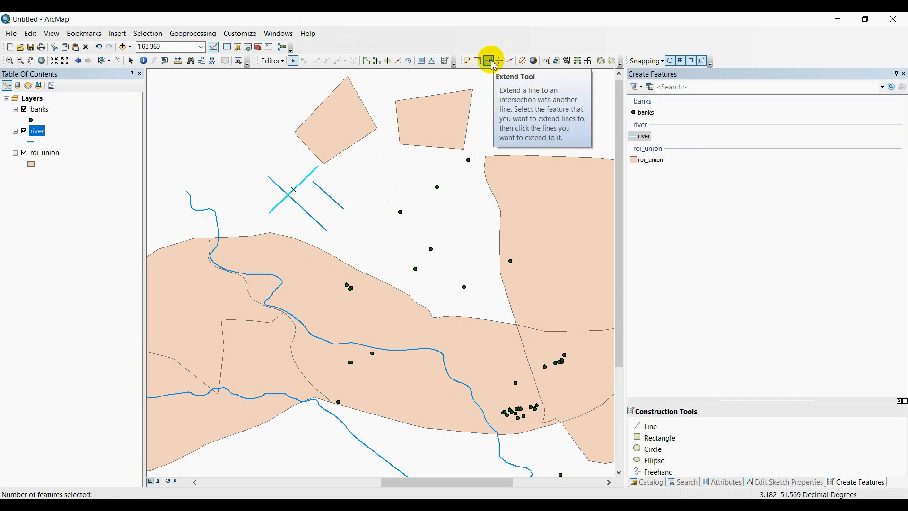
{"action": "left_click", "coordinate": [491, 62]}
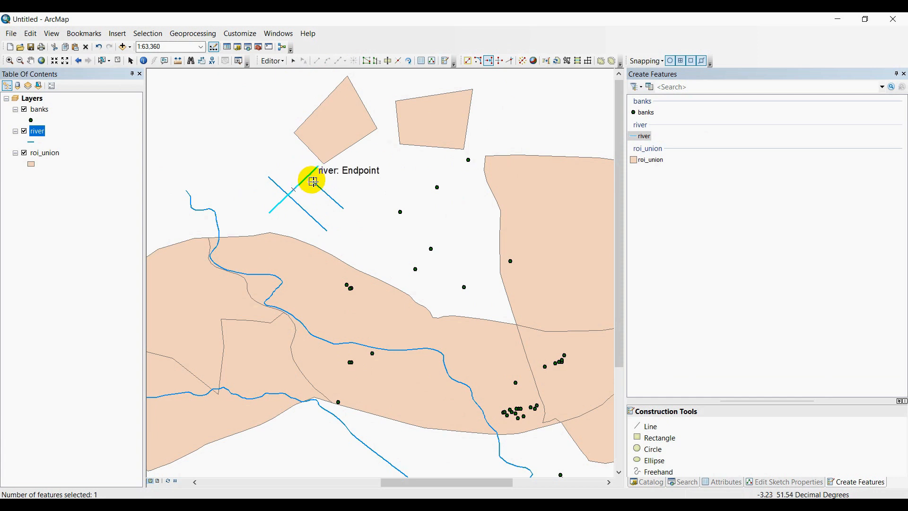
{"action": "left_click", "coordinate": [313, 182]}
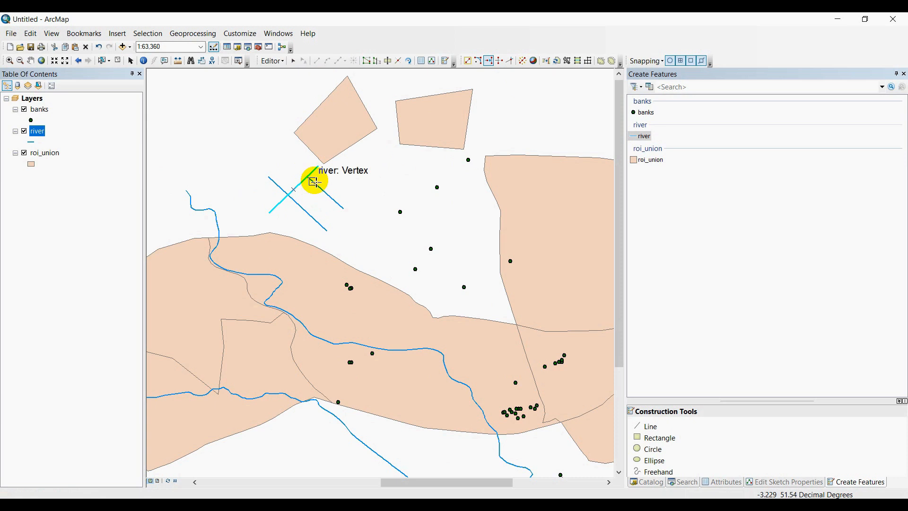
{"action": "scroll", "coordinate": [307, 171], "scroll_direction": "up", "scroll_amount": 5}
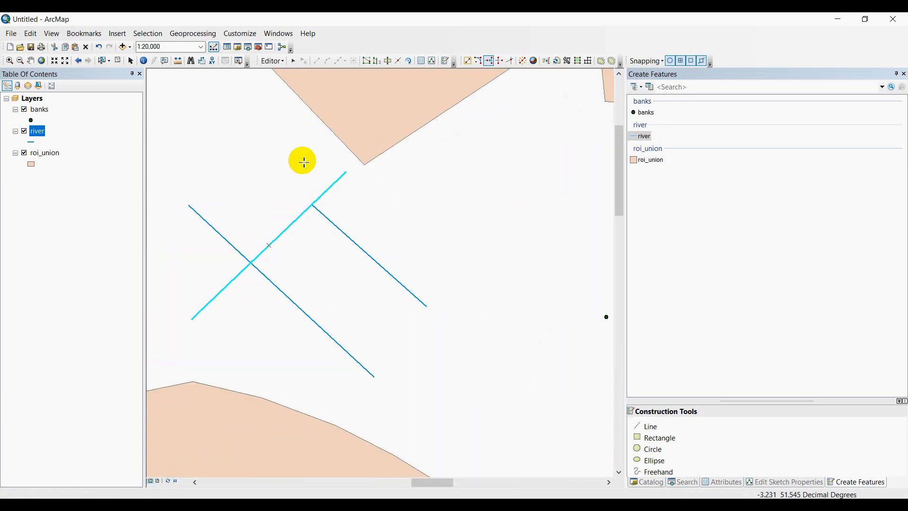
{"action": "key", "text": "ctrl+z"}
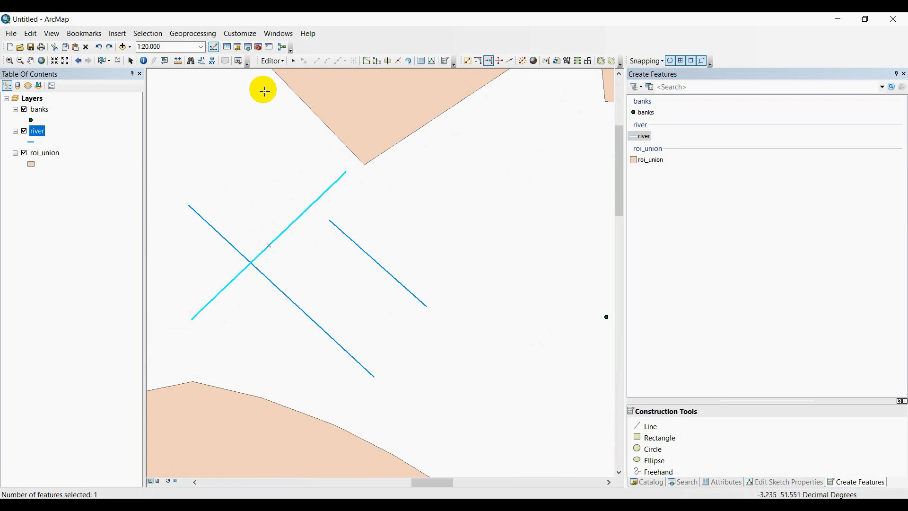
Reselect the northeast-running river line, extend the short river line to meet it, and clear the selection.
{"action": "left_click", "coordinate": [294, 61]}
{"action": "left_click", "coordinate": [286, 186]}
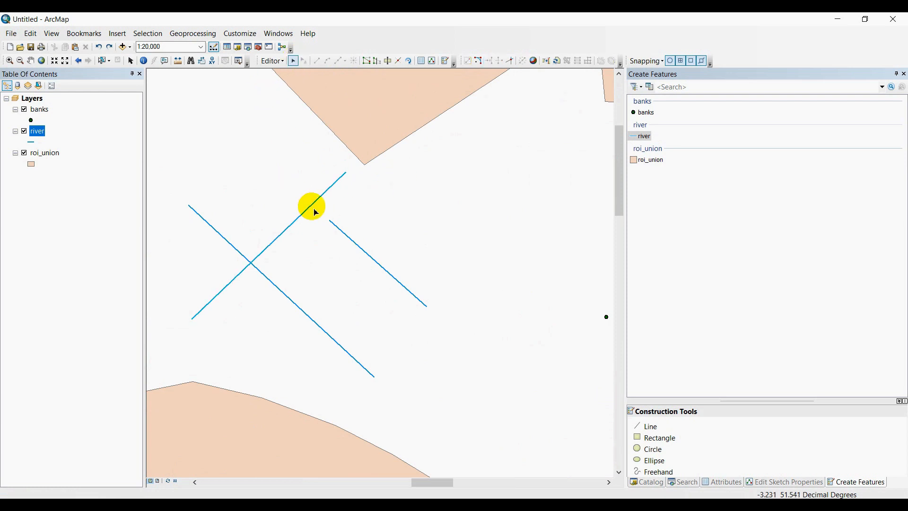
{"action": "left_click", "coordinate": [314, 207]}
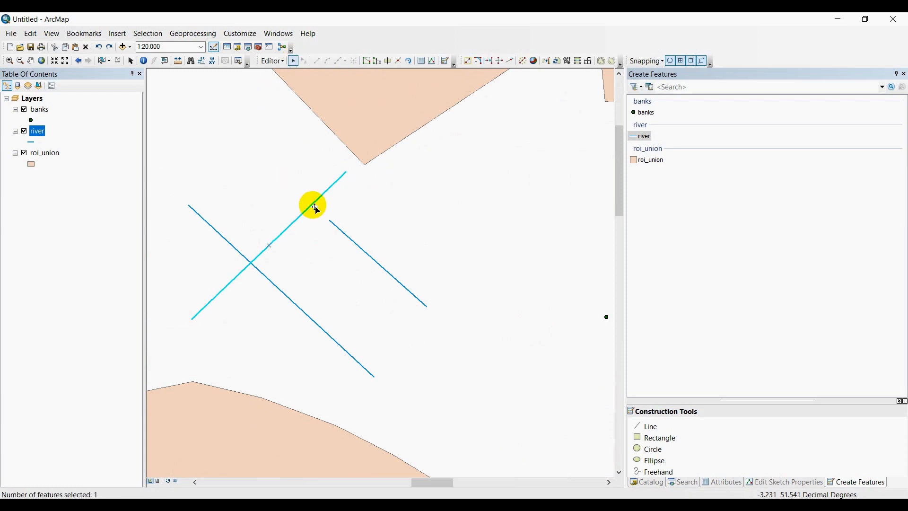
{"action": "left_click", "coordinate": [489, 61]}
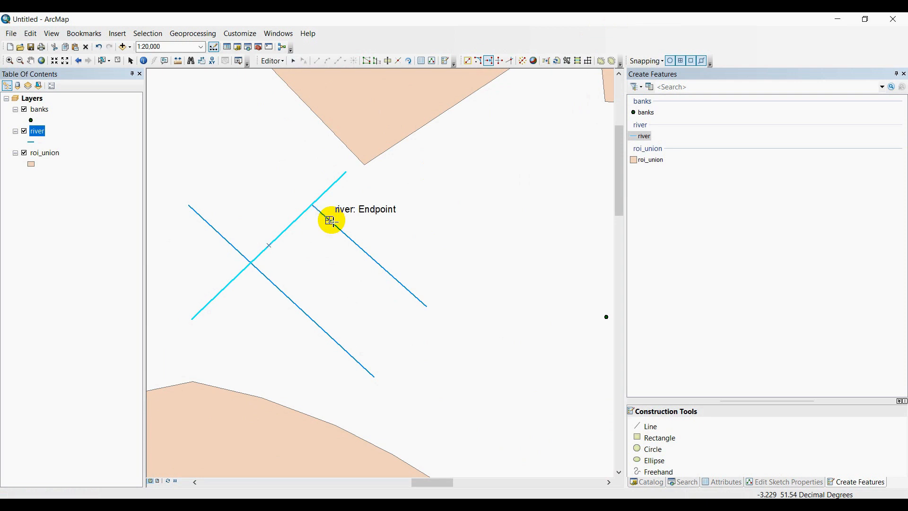
{"action": "left_click", "coordinate": [333, 222]}
{"action": "left_click", "coordinate": [294, 62]}
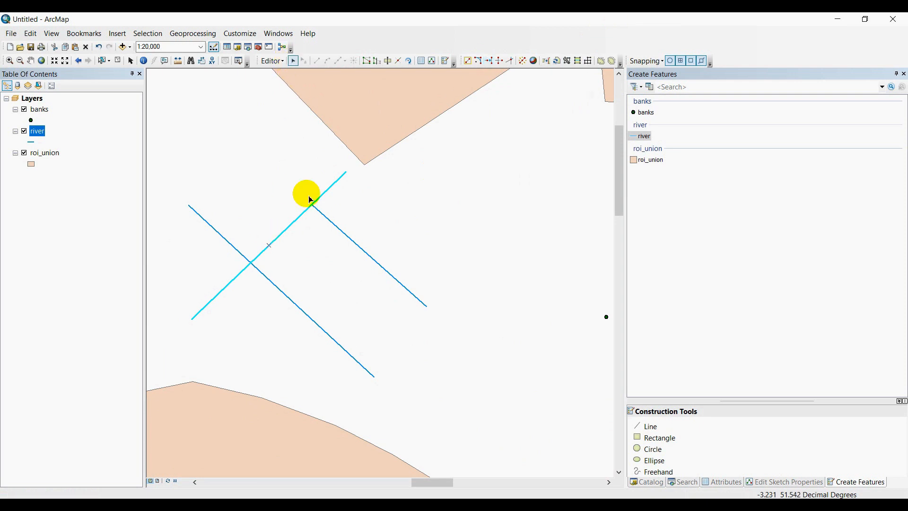
{"action": "left_click", "coordinate": [297, 183]}
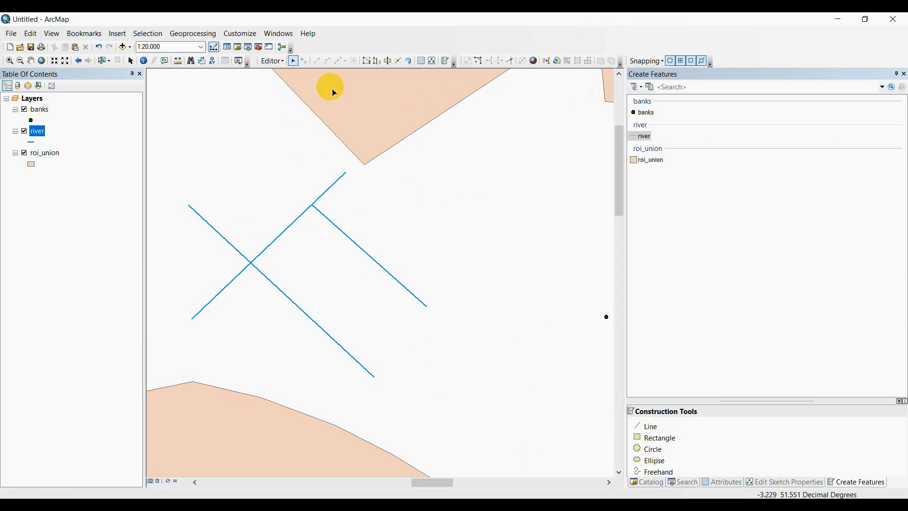
Trim the crossing southeast-running river line's northwest part back to the northeast-running line, and clear the selection.
{"action": "left_click", "coordinate": [231, 290]}
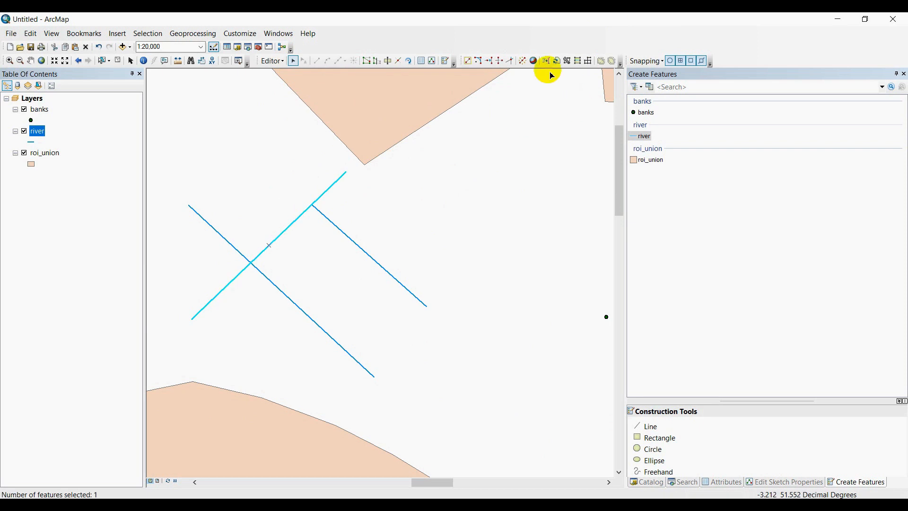
{"action": "left_click", "coordinate": [502, 63]}
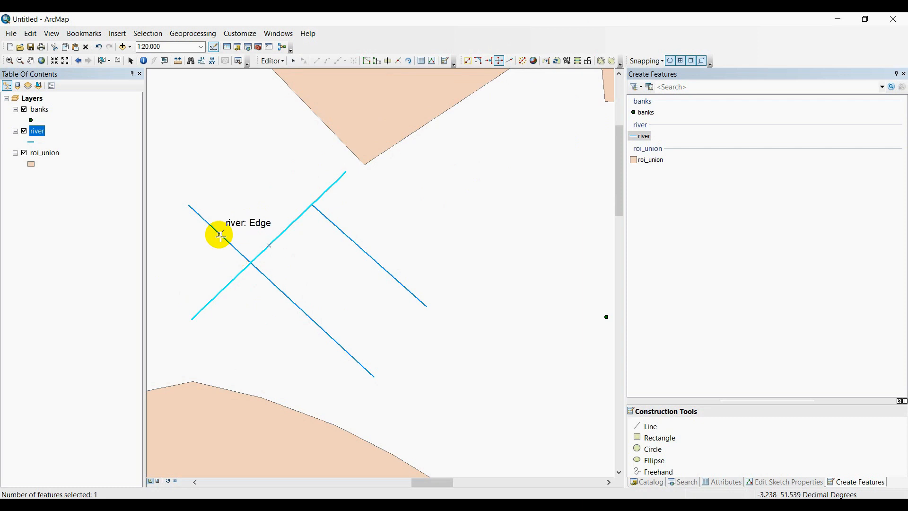
{"action": "key", "text": "Delete"}
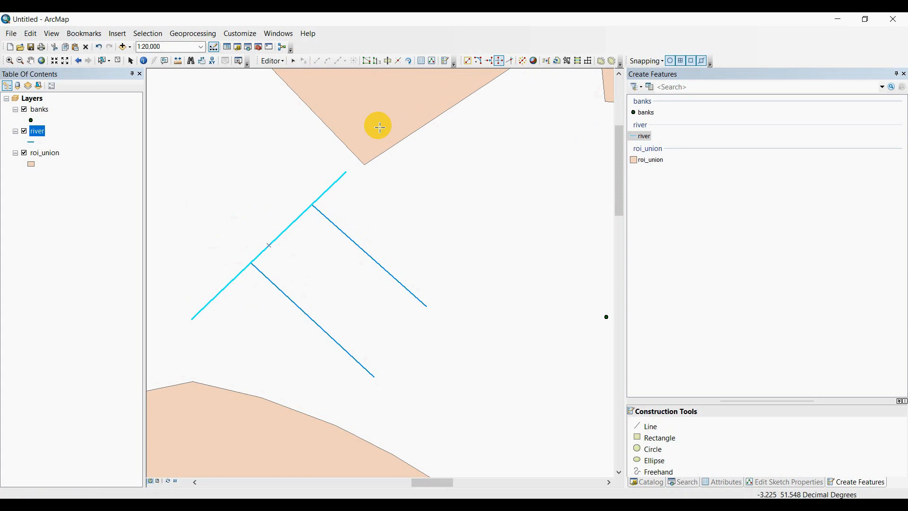
{"action": "left_click", "coordinate": [293, 61]}
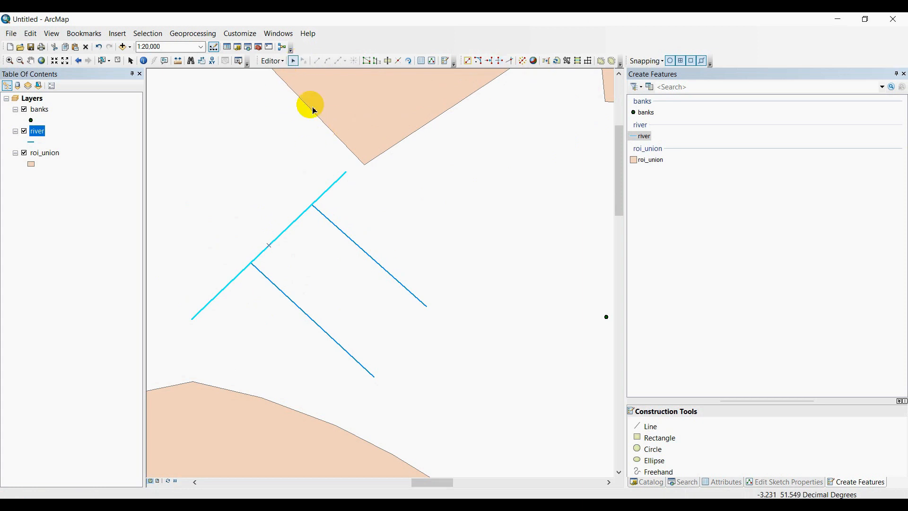
{"action": "left_click", "coordinate": [313, 188]}
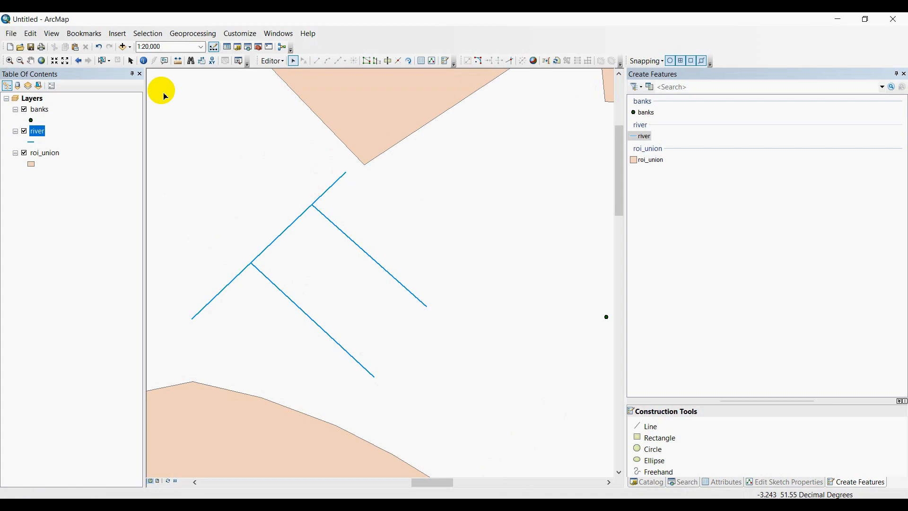
Set the Test attribute of the northeast-running river line to adcd, and clear the selection.
{"action": "left_click", "coordinate": [297, 220]}
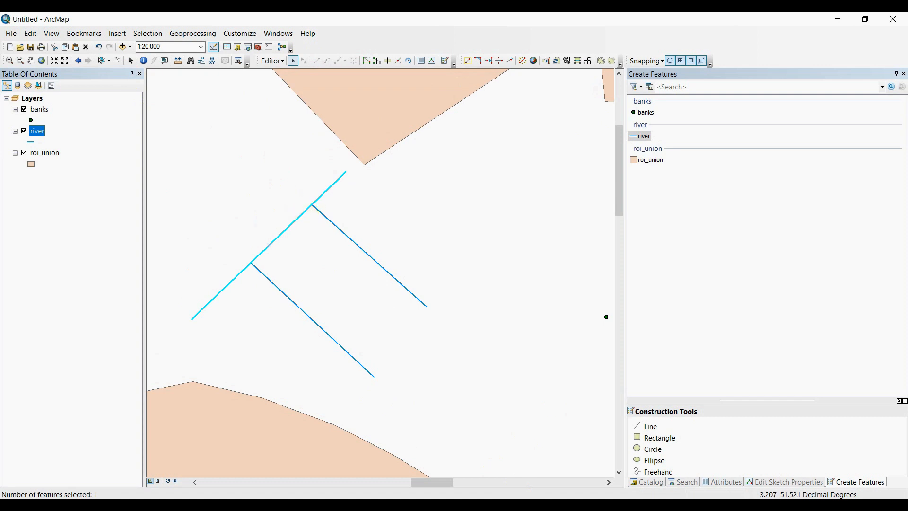
{"action": "left_click", "coordinate": [731, 480]}
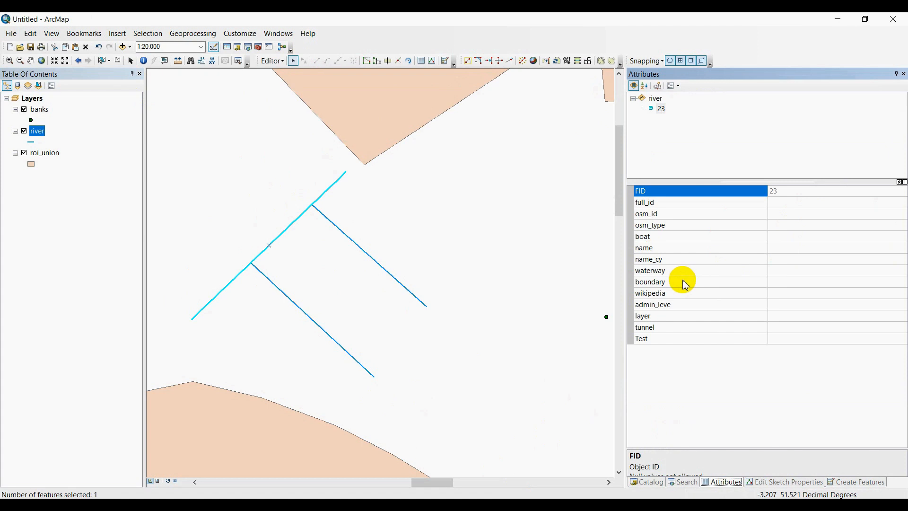
{"action": "left_click", "coordinate": [780, 339]}
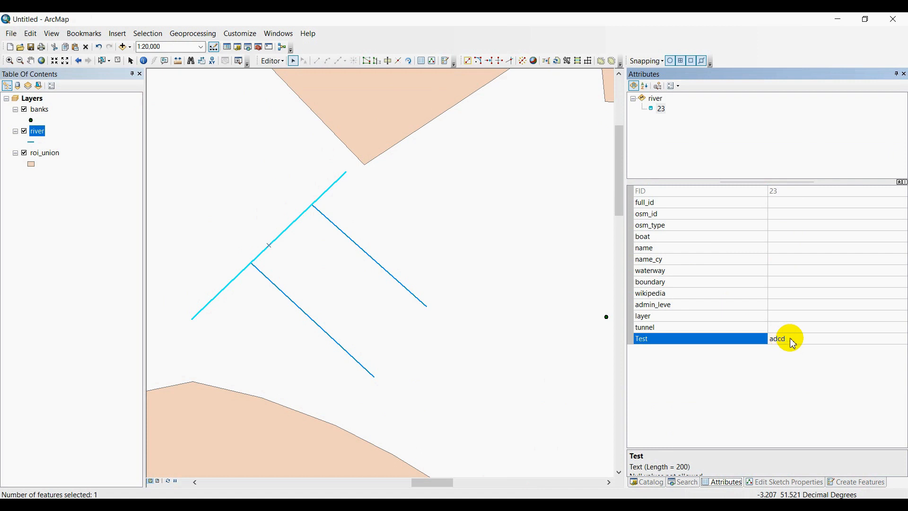
{"action": "left_click", "coordinate": [781, 399]}
{"action": "left_click", "coordinate": [734, 294]}
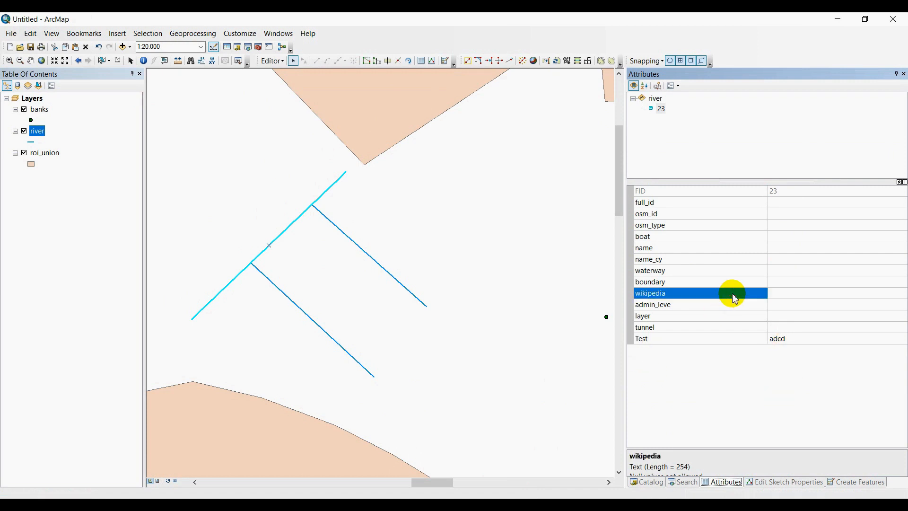
{"action": "left_click", "coordinate": [473, 245]}
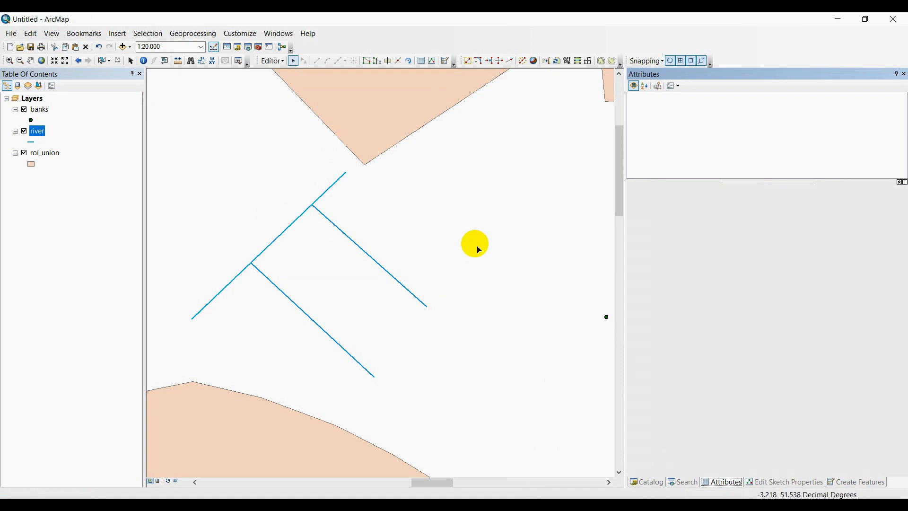
Select the two southeast-running river lines, set the Test attribute of feature 25 to ad, and clear the selection.
{"action": "left_click", "coordinate": [355, 243]}
{"action": "left_click_drag", "start_coordinate": [446, 207], "coordinate": [326, 349]}
{"action": "left_click", "coordinate": [828, 339]}
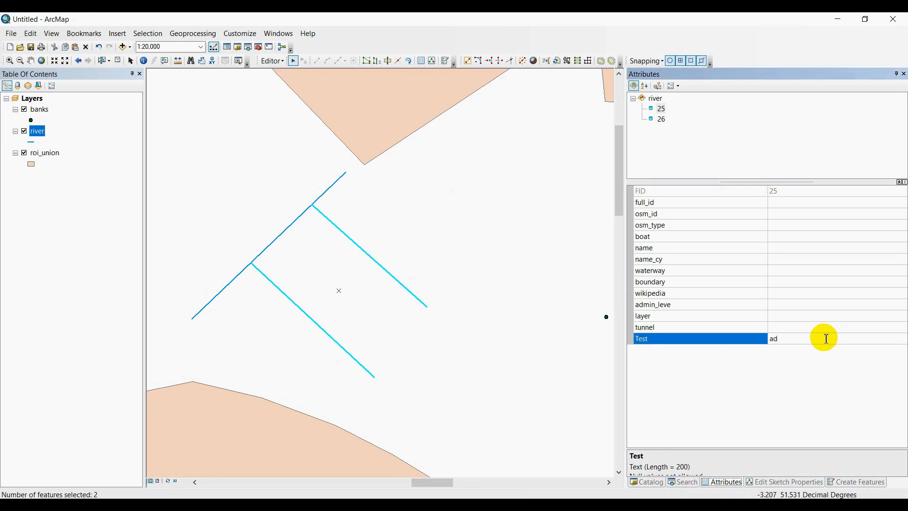
{"action": "left_click", "coordinate": [544, 251]}
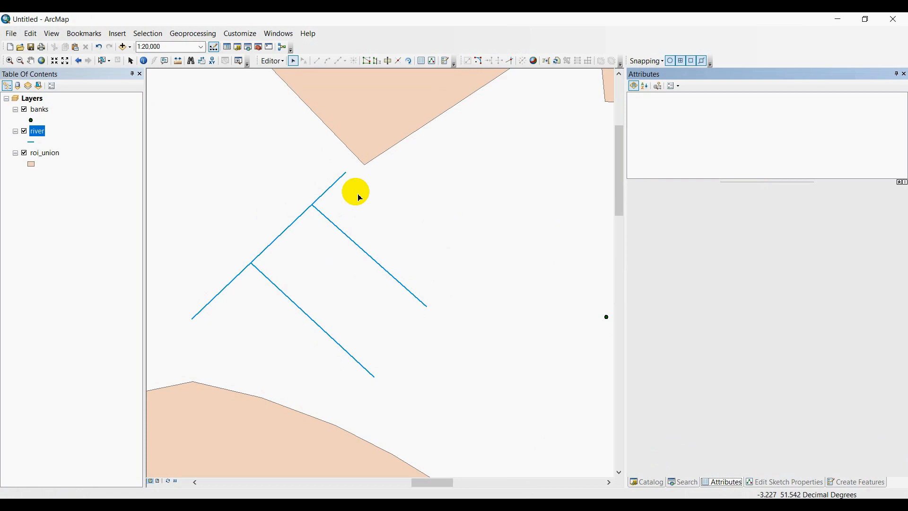
Select all three new river lines, check their records in the river attribute table, and clear the selection.
{"action": "left_click_drag", "start_coordinate": [359, 197], "coordinate": [204, 284]}
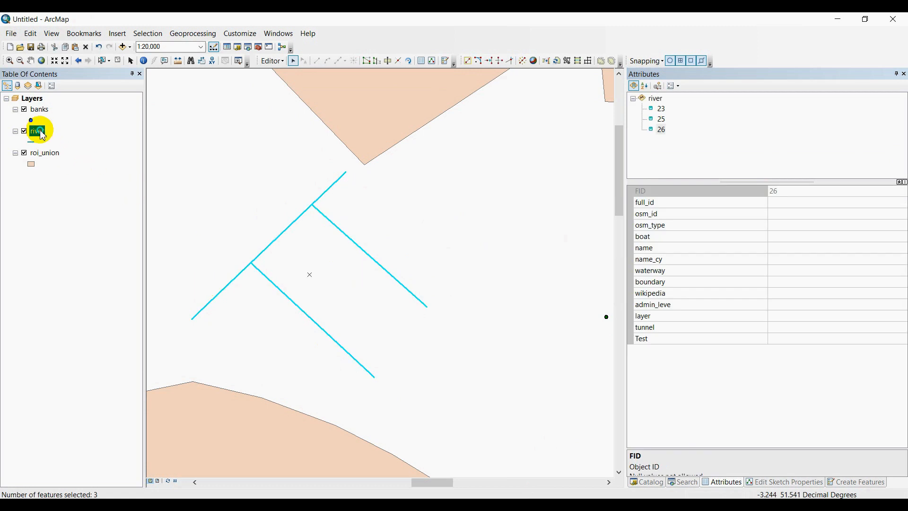
{"action": "right_click", "coordinate": [42, 135]}
{"action": "left_click", "coordinate": [114, 162]}
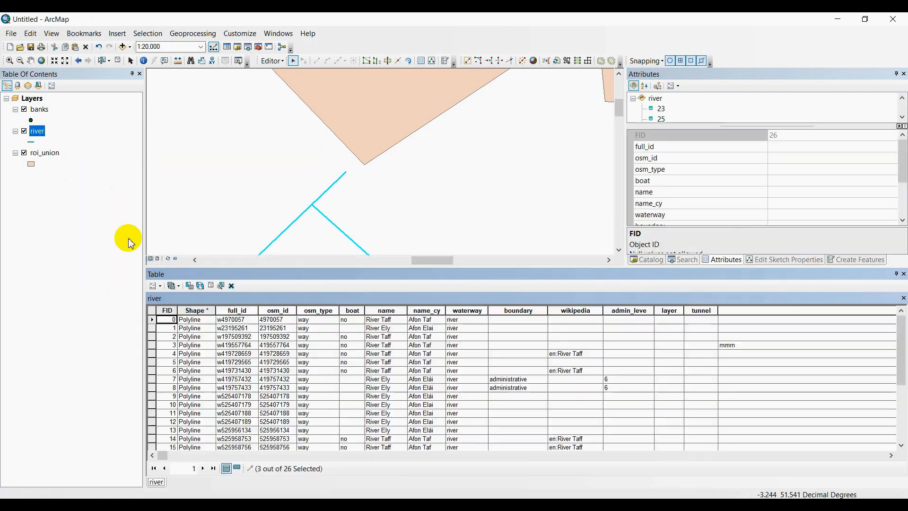
{"action": "scroll", "coordinate": [757, 381], "scroll_direction": "down", "scroll_amount": 4}
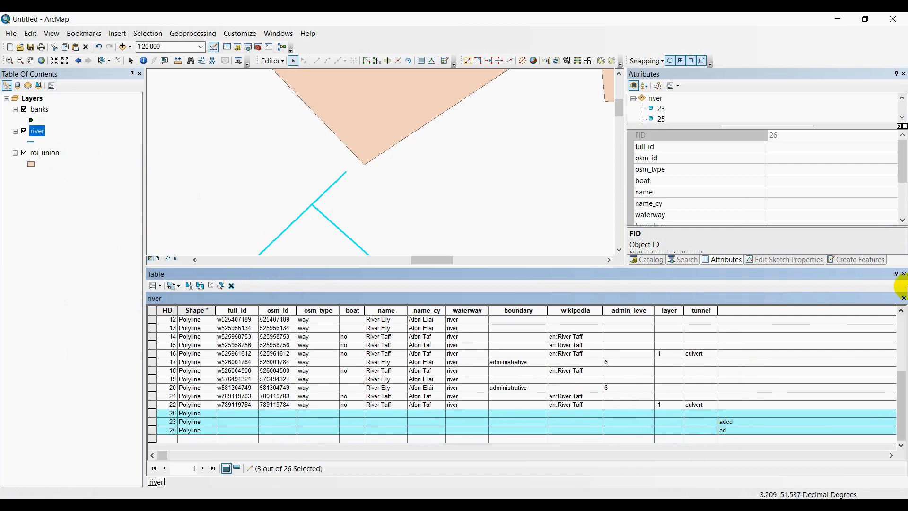
{"action": "left_click", "coordinate": [903, 274]}
{"action": "left_click", "coordinate": [212, 106]}
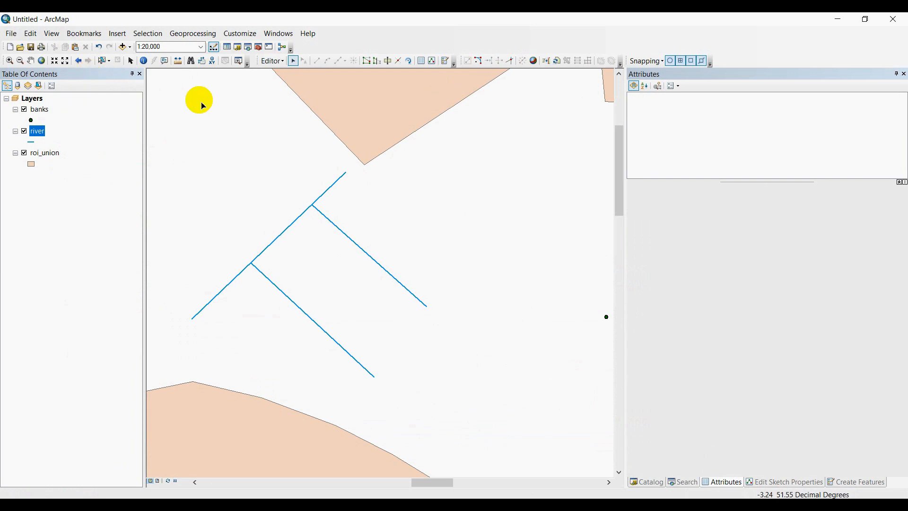
Save the layer edits and save the map document as aaaa in the D:\ArcMap folder.
{"action": "left_click", "coordinate": [283, 61]}
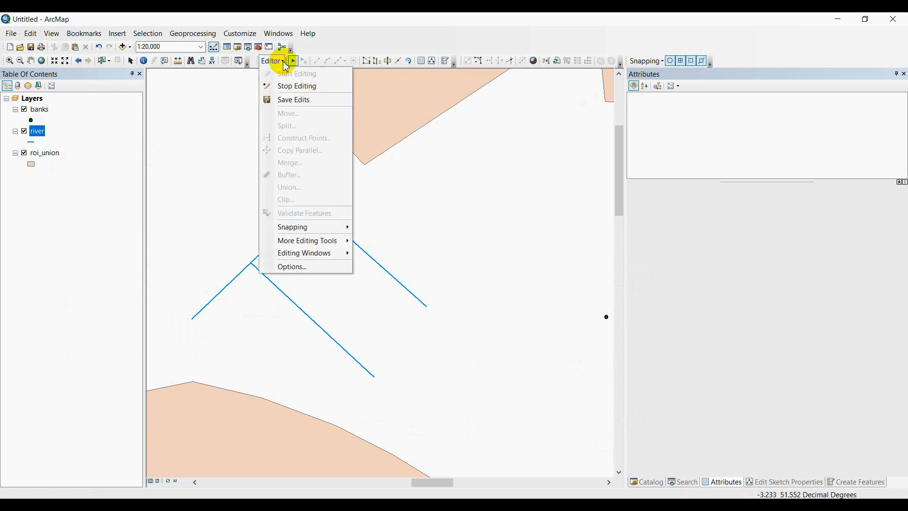
{"action": "left_click", "coordinate": [301, 105]}
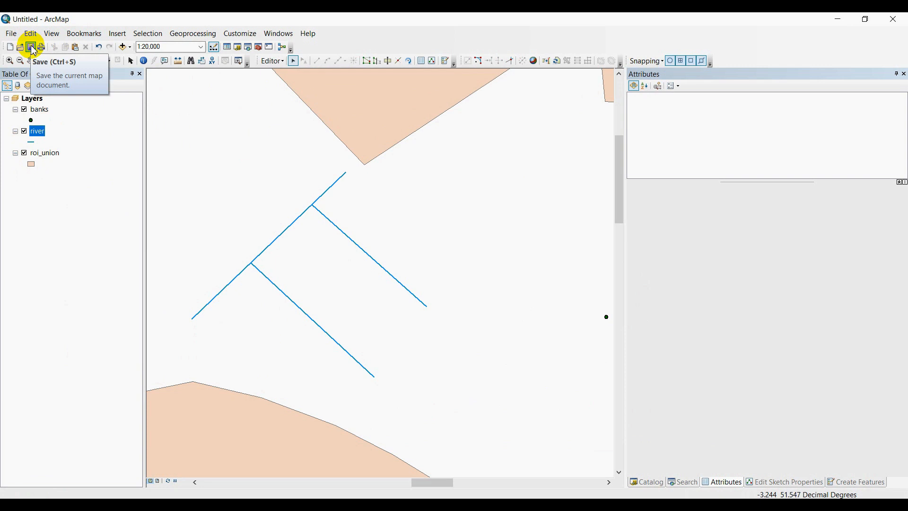
{"action": "left_click", "coordinate": [10, 33]}
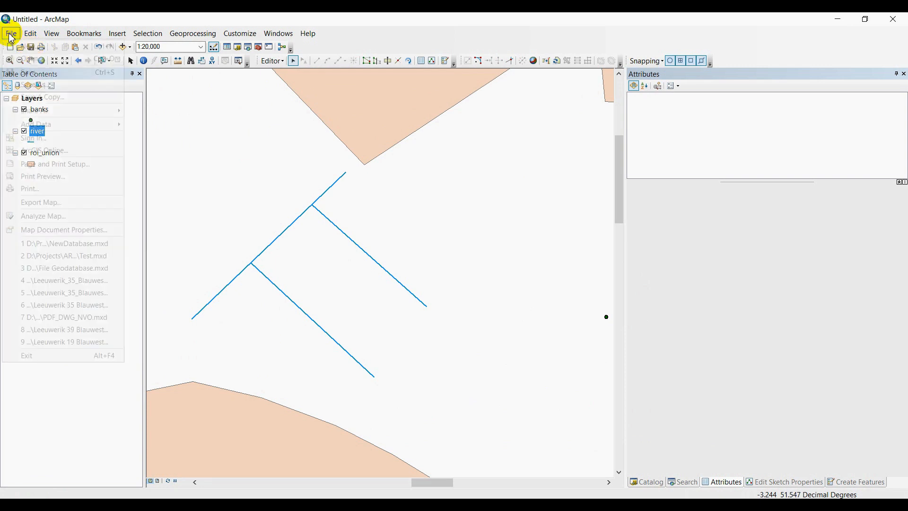
{"action": "left_click", "coordinate": [66, 76]}
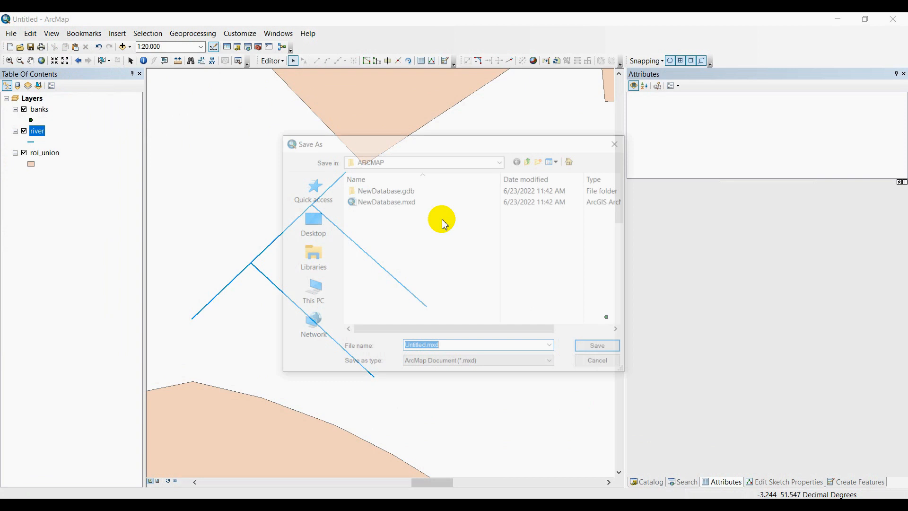
{"action": "left_click", "coordinate": [530, 160]}
{"action": "left_click", "coordinate": [529, 161]}
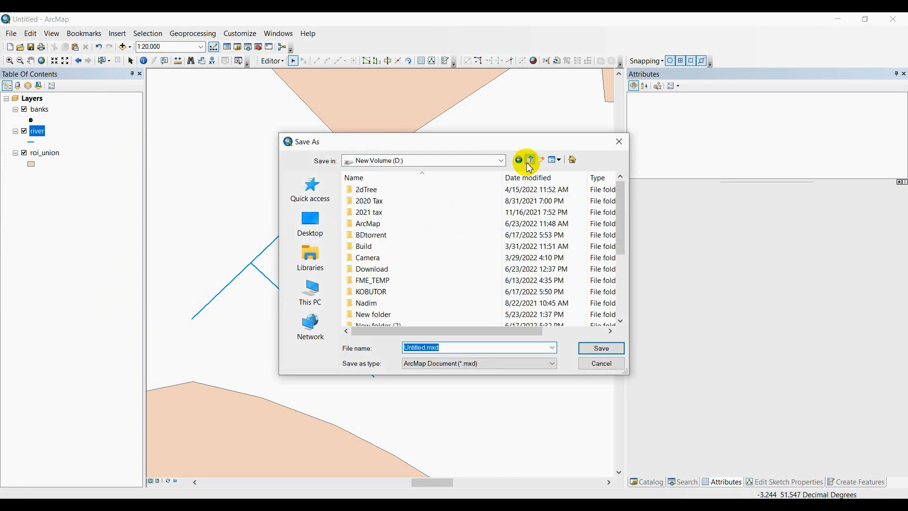
{"action": "double_click", "coordinate": [372, 226]}
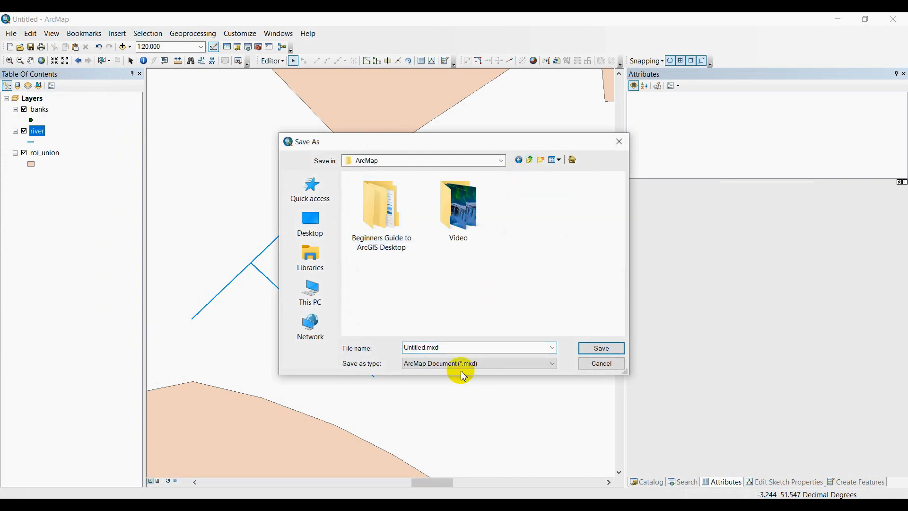
{"action": "double_click", "coordinate": [466, 346]}
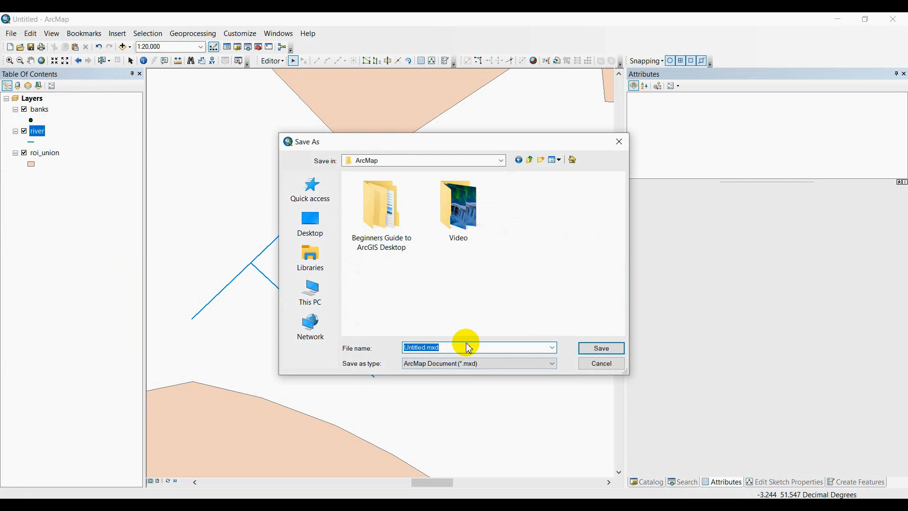
{"action": "type", "text": "aaaa"}
{"action": "left_click", "coordinate": [603, 348]}
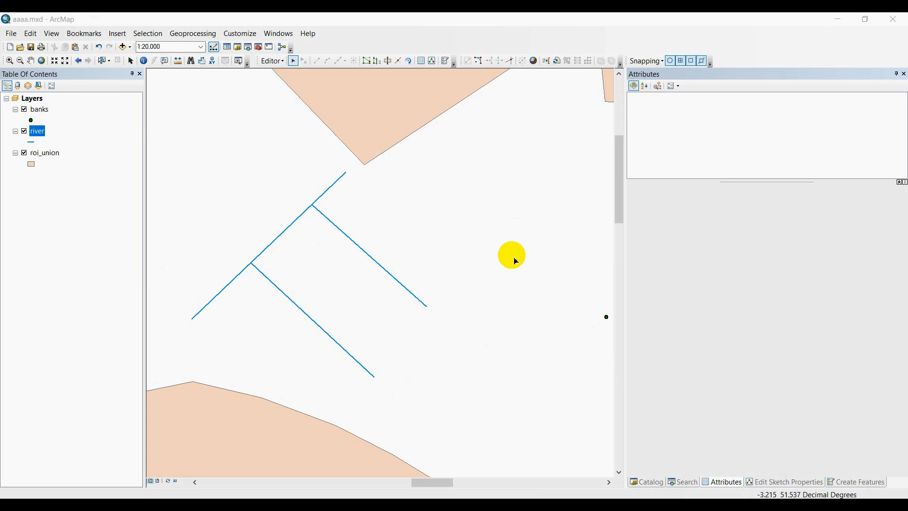
Create a new folder named Test in the D:\ArcMap folder connection.
{"action": "scroll", "coordinate": [383, 247], "scroll_direction": "up", "scroll_amount": 2}
{"action": "scroll", "coordinate": [377, 222], "scroll_direction": "down", "scroll_amount": 8}
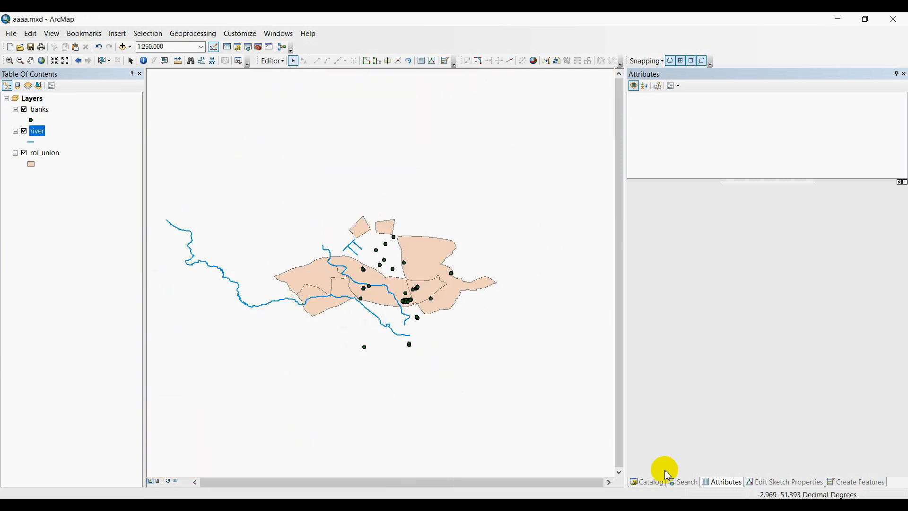
{"action": "left_click", "coordinate": [656, 483]}
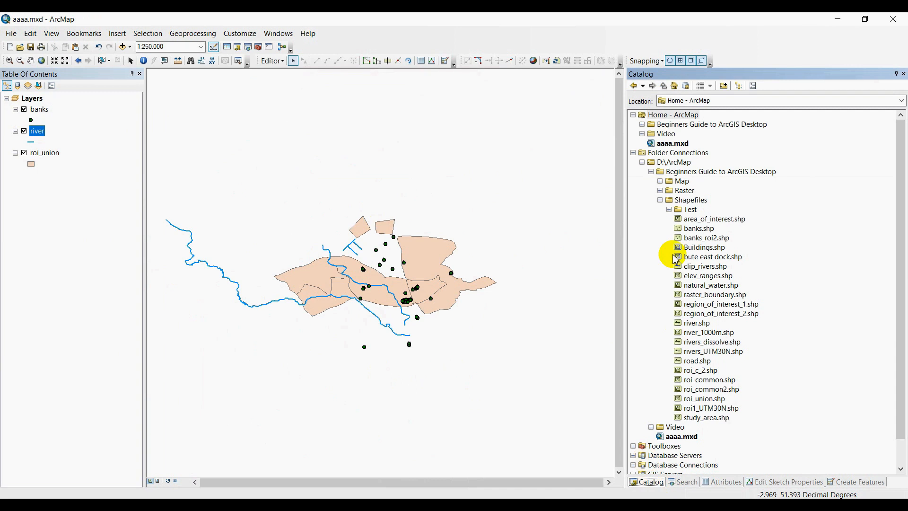
{"action": "left_click", "coordinate": [661, 201]}
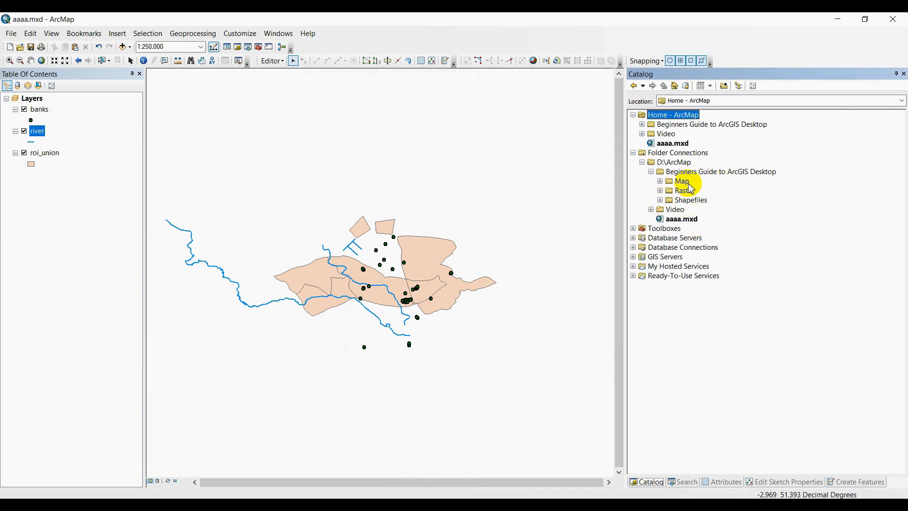
{"action": "left_click", "coordinate": [686, 165]}
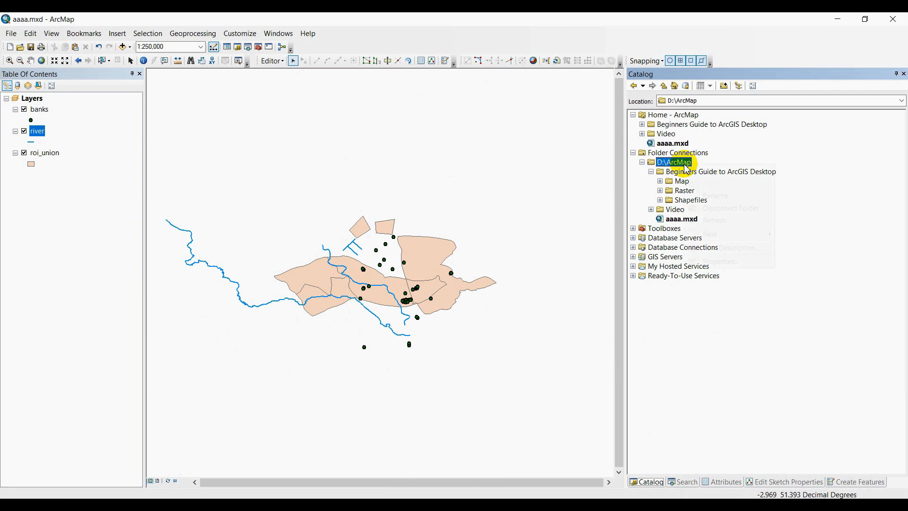
{"action": "right_click", "coordinate": [686, 165]}
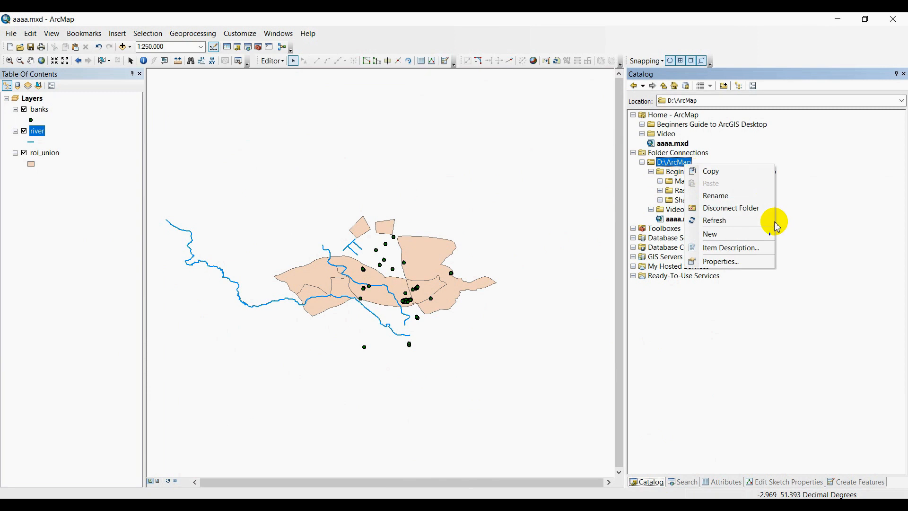
{"action": "mouse_move", "coordinate": [750, 232]}
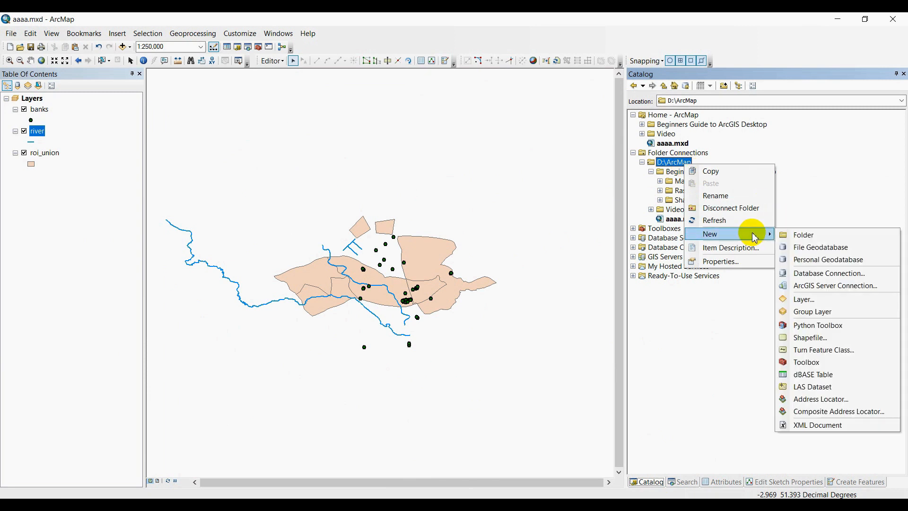
{"action": "left_click", "coordinate": [788, 235]}
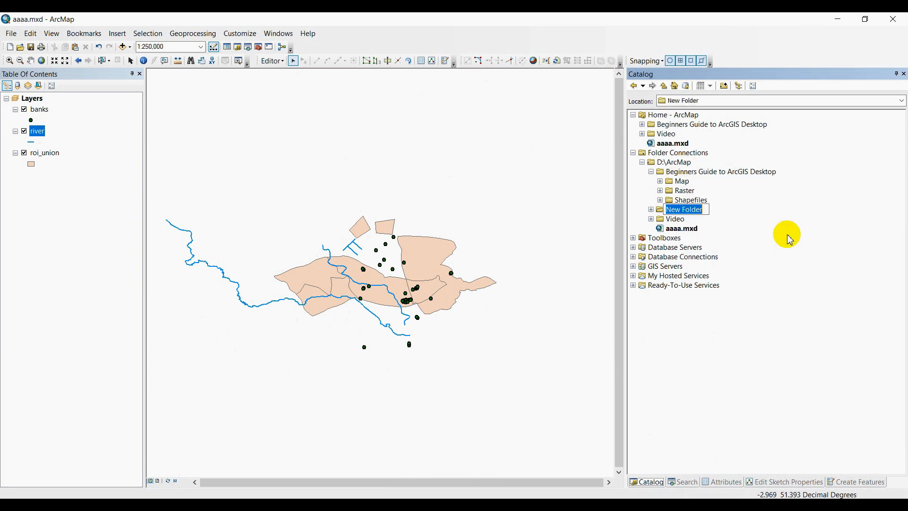
{"action": "type", "text": "Y"}
{"action": "key", "text": "Return"}
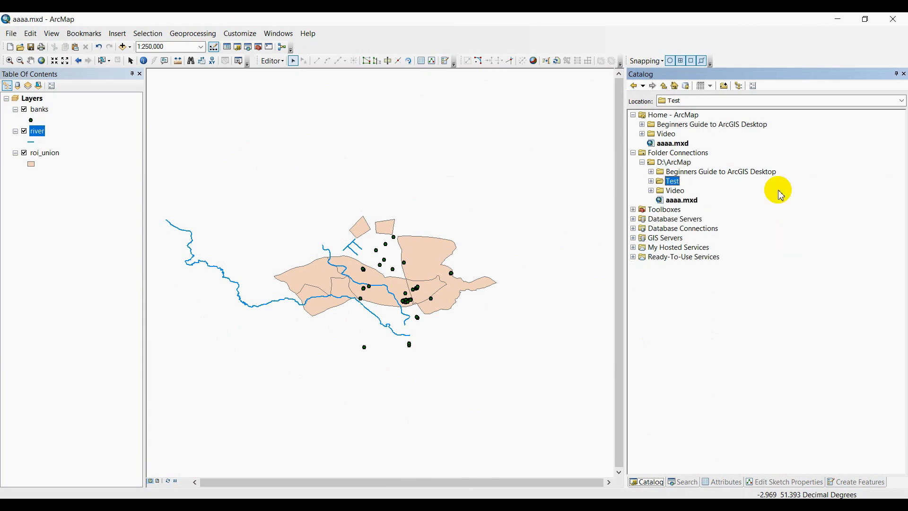
Create a new file geodatabase with its default name inside the Test folder.
{"action": "right_click", "coordinate": [662, 187]}
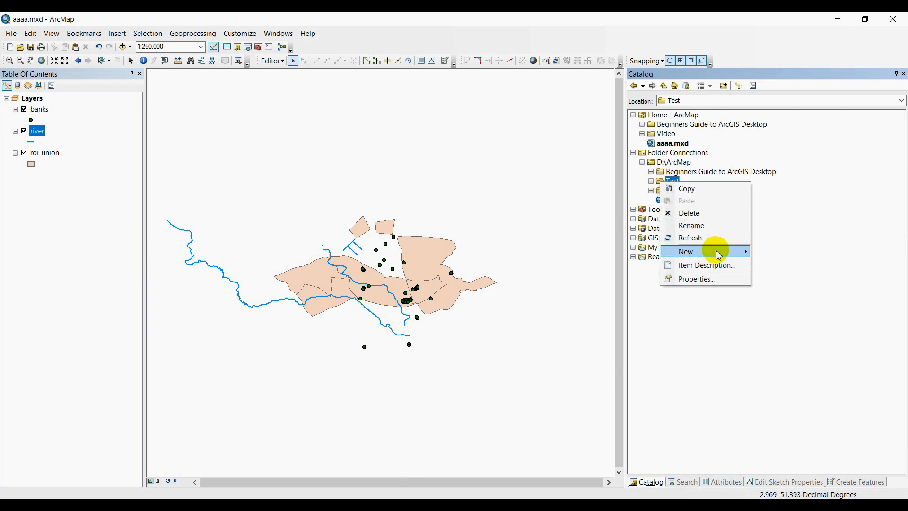
{"action": "mouse_move", "coordinate": [715, 251]}
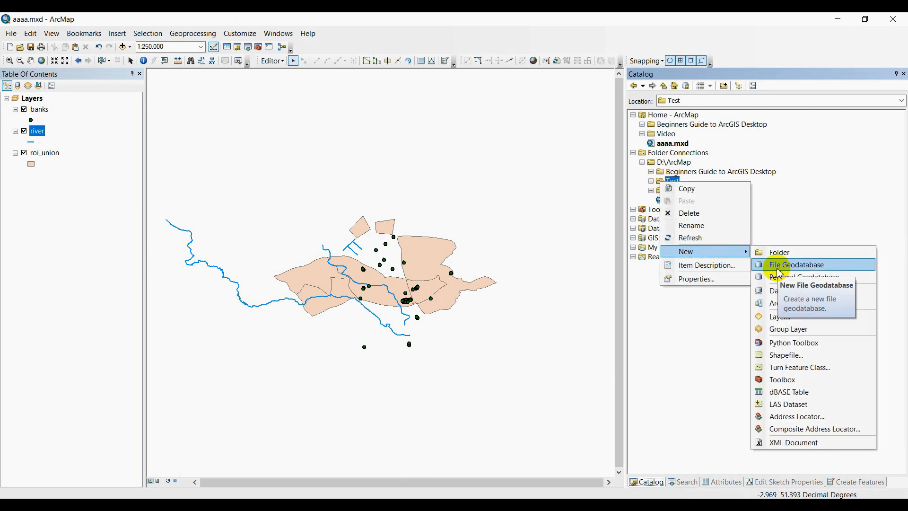
{"action": "left_click", "coordinate": [805, 270]}
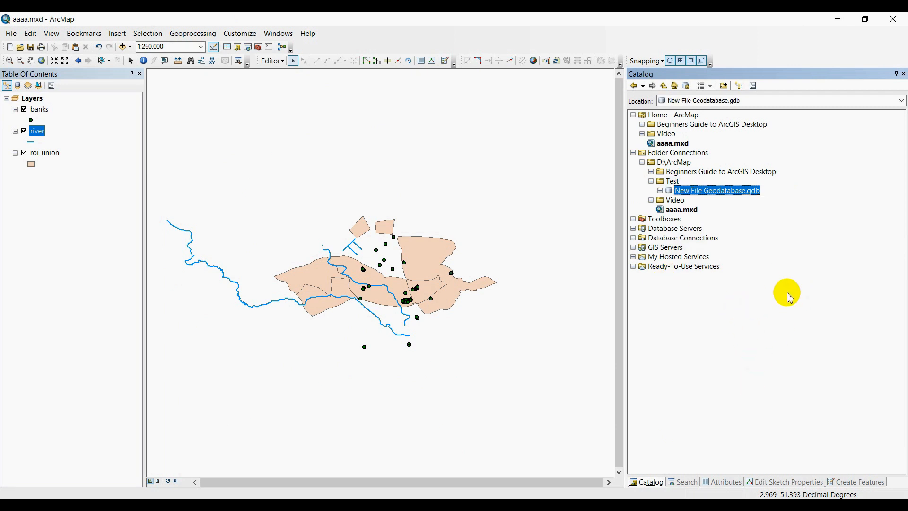
Start a new feature dataset named ABCD in New File Geodatabase.gdb and proceed to its XY coordinate system choice.
{"action": "right_click", "coordinate": [671, 192]}
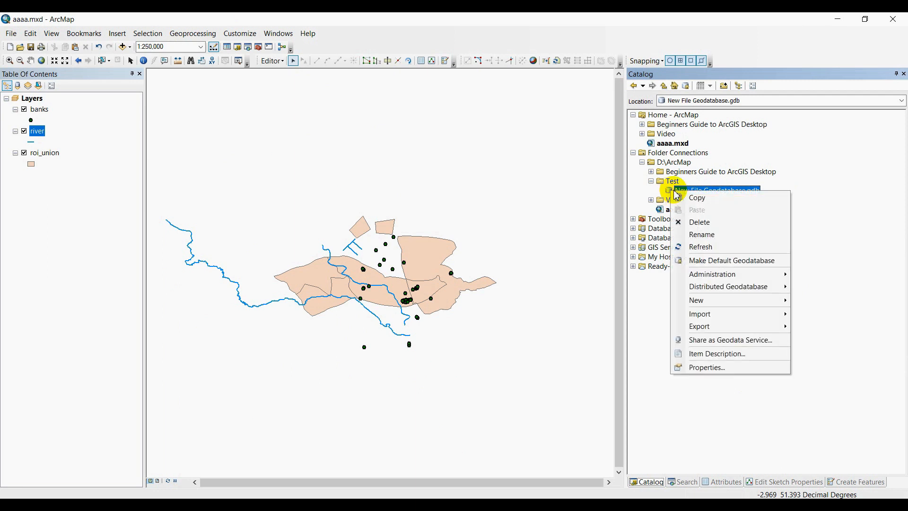
{"action": "mouse_move", "coordinate": [738, 300]}
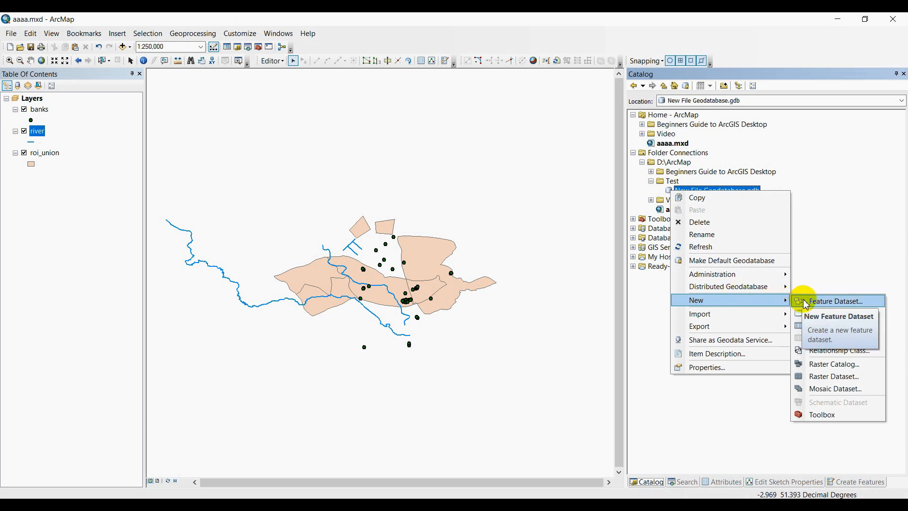
{"action": "left_click", "coordinate": [859, 304]}
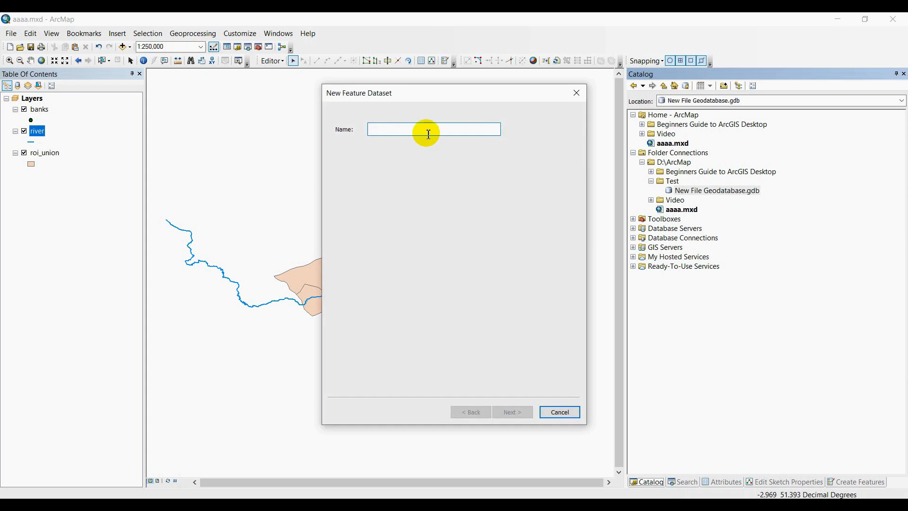
{"action": "type", "text": "ABCD"}
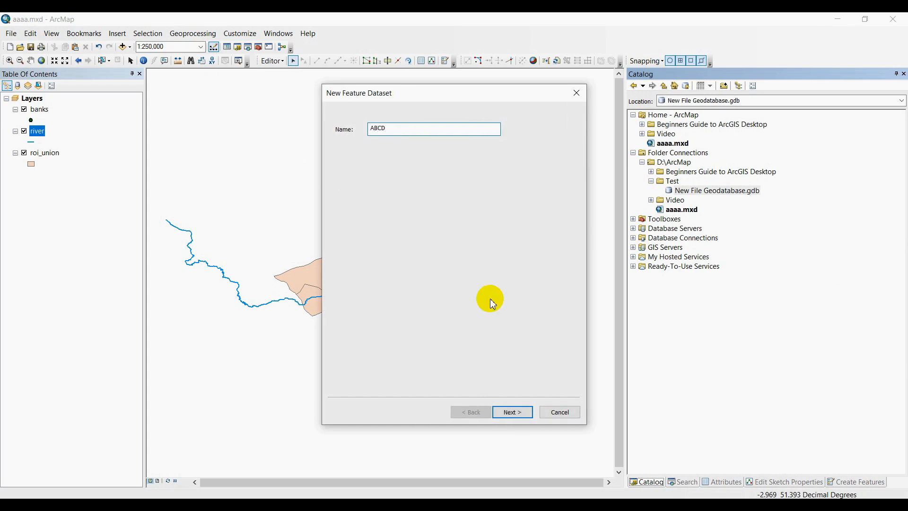
{"action": "left_click", "coordinate": [522, 414]}
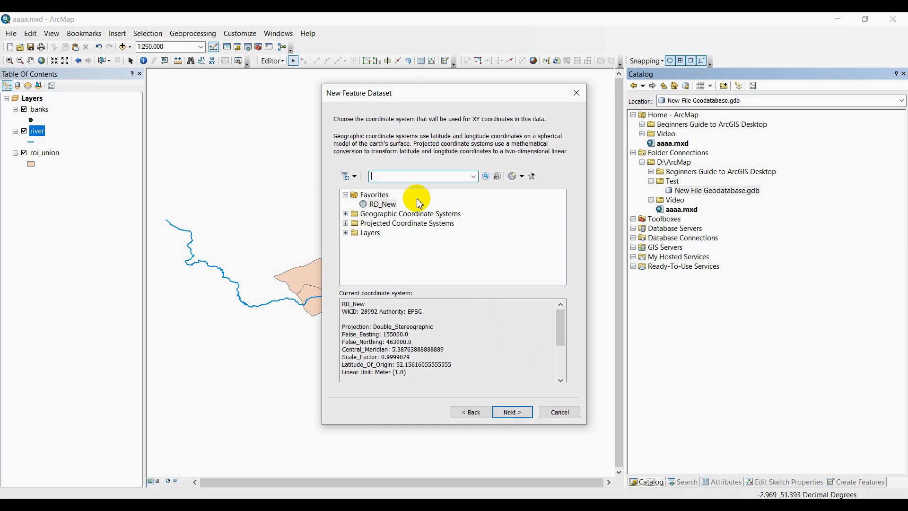
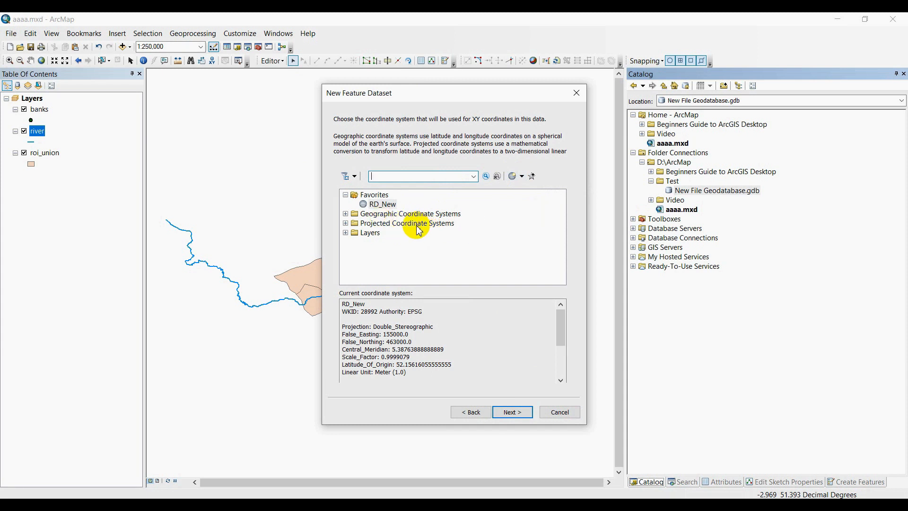
Browse the European national grids among the projected coordinate systems for RD New, and collapse the folders again.
{"action": "double_click", "coordinate": [359, 225]}
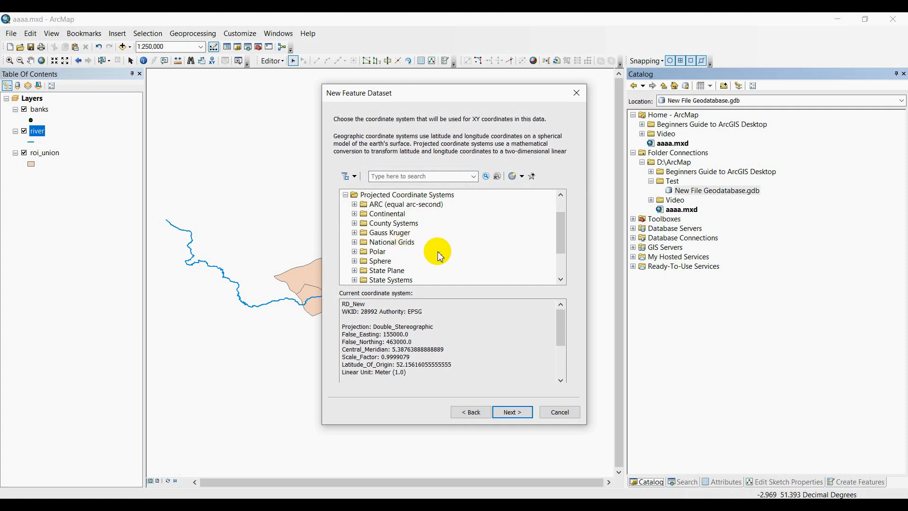
{"action": "left_click", "coordinate": [355, 243]}
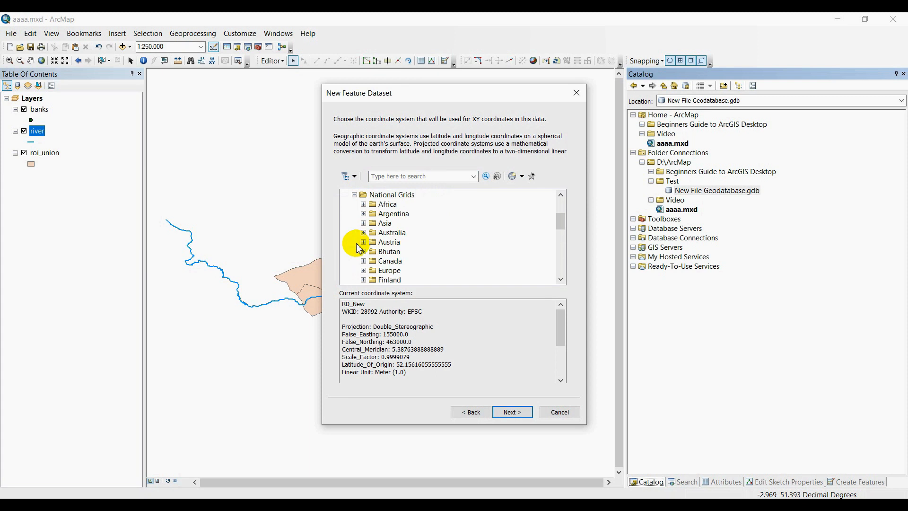
{"action": "scroll", "coordinate": [394, 247], "scroll_direction": "down", "scroll_amount": 1}
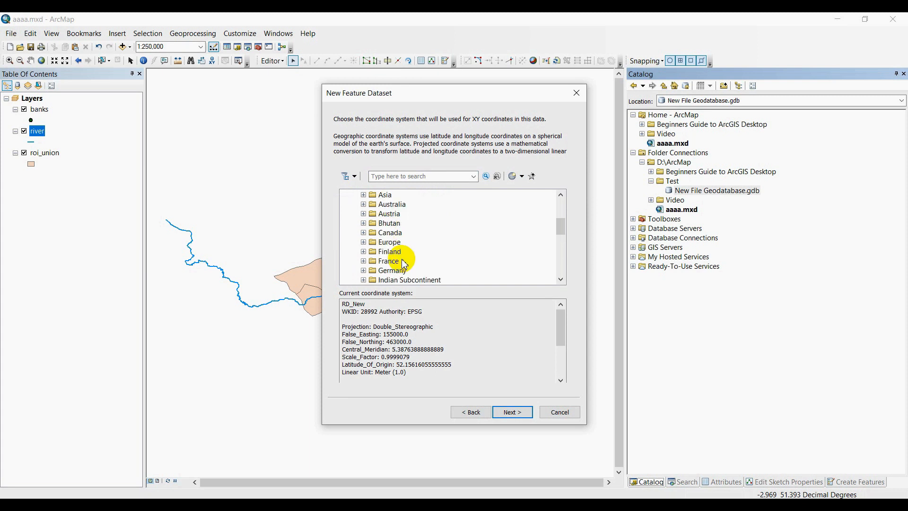
{"action": "left_click", "coordinate": [363, 242]}
{"action": "scroll", "coordinate": [428, 274], "scroll_direction": "down", "scroll_amount": 4}
{"action": "scroll", "coordinate": [428, 273], "scroll_direction": "down", "scroll_amount": 15}
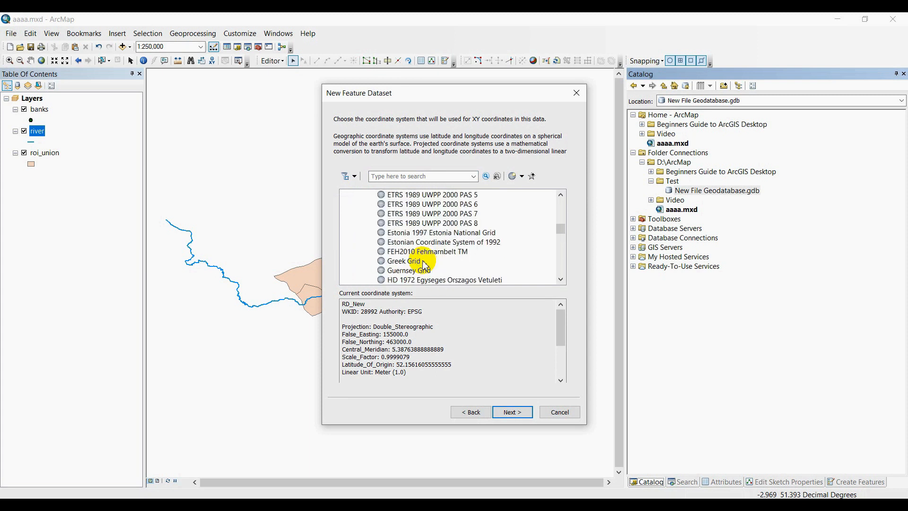
{"action": "scroll", "coordinate": [434, 259], "scroll_direction": "down", "scroll_amount": 1}
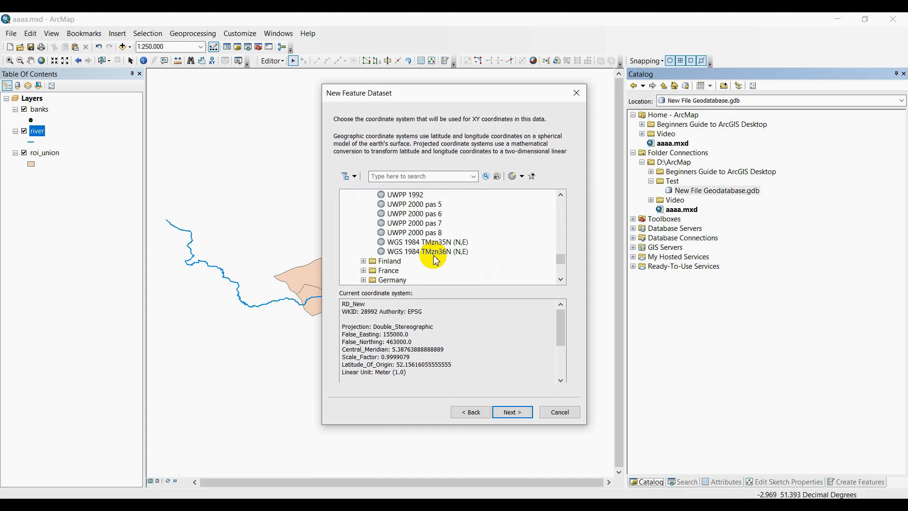
{"action": "scroll", "coordinate": [435, 260], "scroll_direction": "up", "scroll_amount": 3}
{"action": "scroll", "coordinate": [435, 260], "scroll_direction": "down", "scroll_amount": 2}
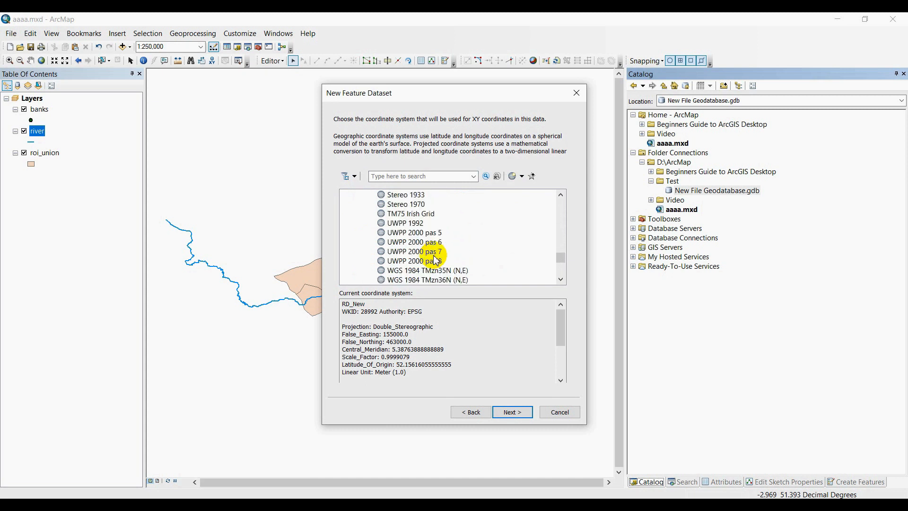
{"action": "scroll", "coordinate": [436, 259], "scroll_direction": "up", "scroll_amount": 2}
{"action": "scroll", "coordinate": [436, 258], "scroll_direction": "up", "scroll_amount": 1}
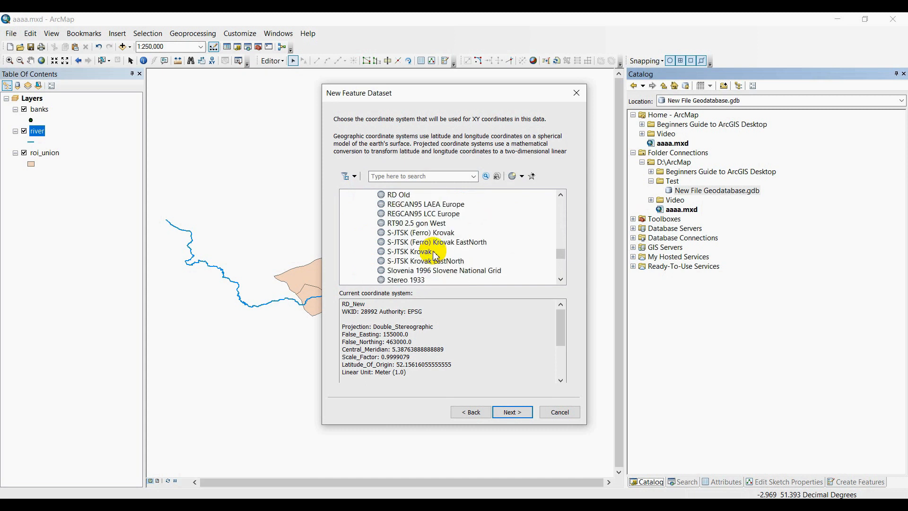
{"action": "scroll", "coordinate": [436, 255], "scroll_direction": "up", "scroll_amount": 1}
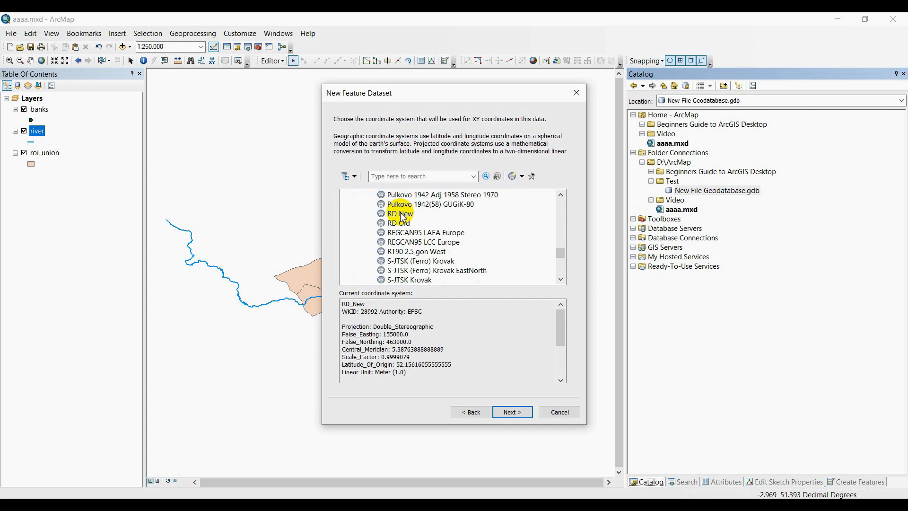
{"action": "scroll", "coordinate": [405, 251], "scroll_direction": "up", "scroll_amount": 10}
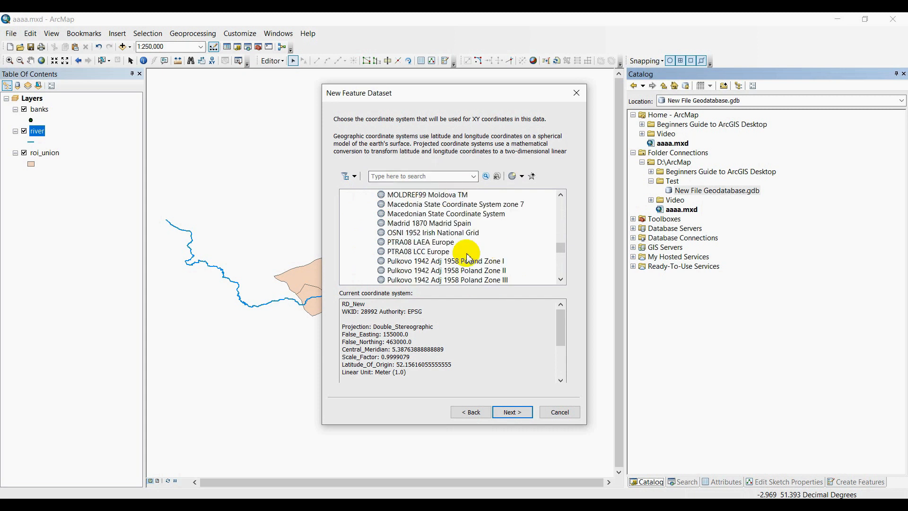
{"action": "scroll", "coordinate": [427, 244], "scroll_direction": "up", "scroll_amount": 15}
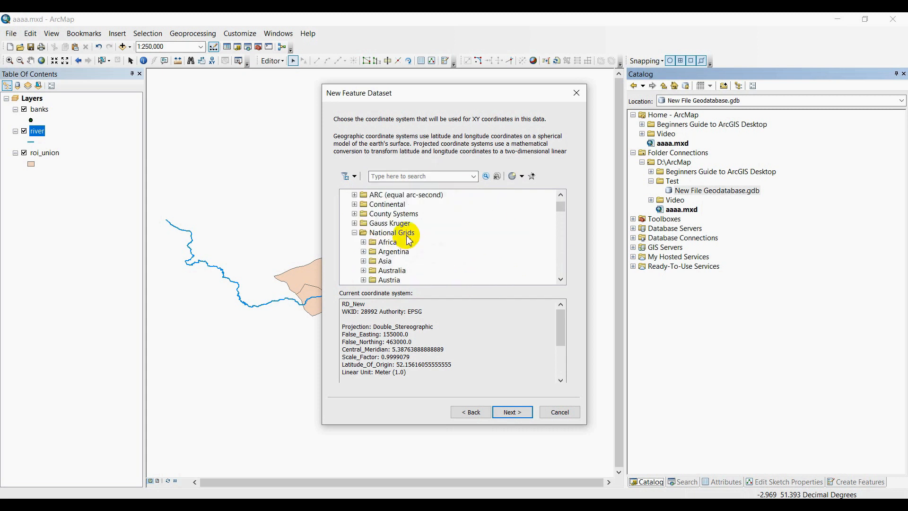
{"action": "left_click", "coordinate": [354, 233]}
{"action": "scroll", "coordinate": [355, 234], "scroll_direction": "up", "scroll_amount": 2}
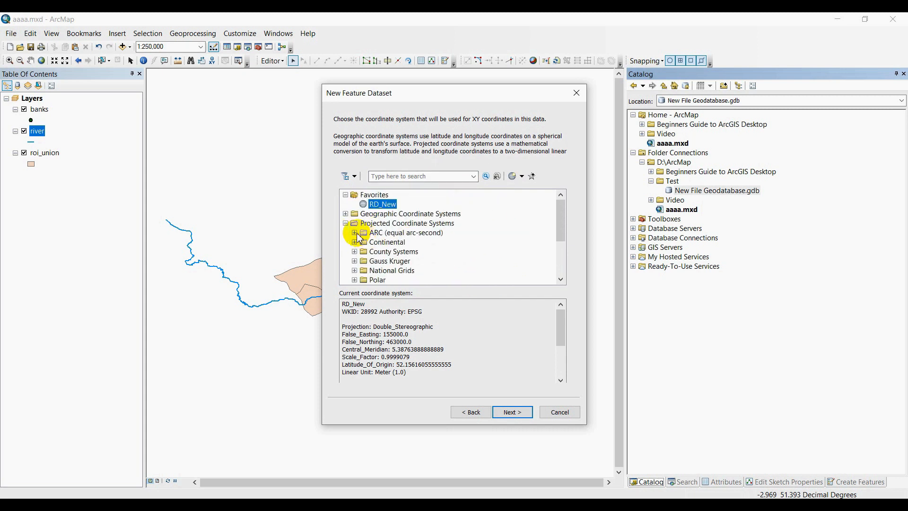
{"action": "left_click", "coordinate": [346, 225]}
Search the coordinate systems for RD New and select it as the dataset's XY coordinate system.
{"action": "left_click", "coordinate": [420, 176]}
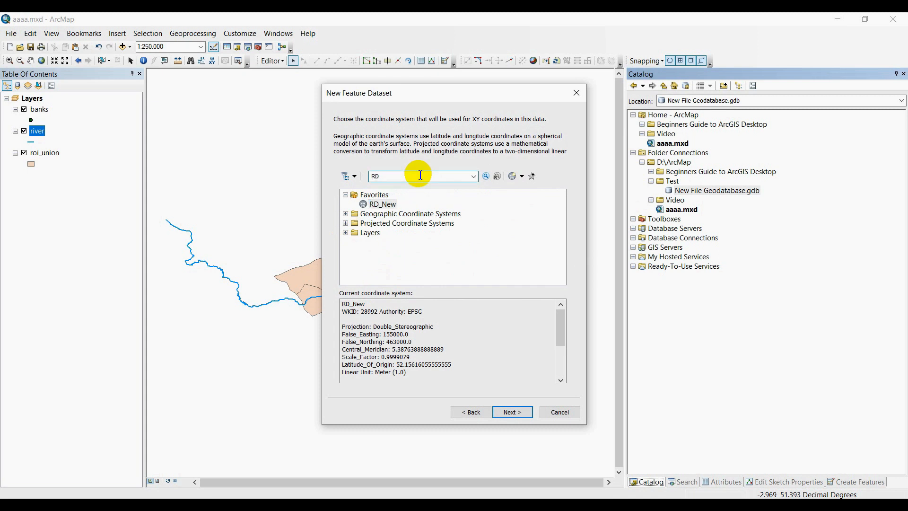
{"action": "left_click", "coordinate": [486, 176]}
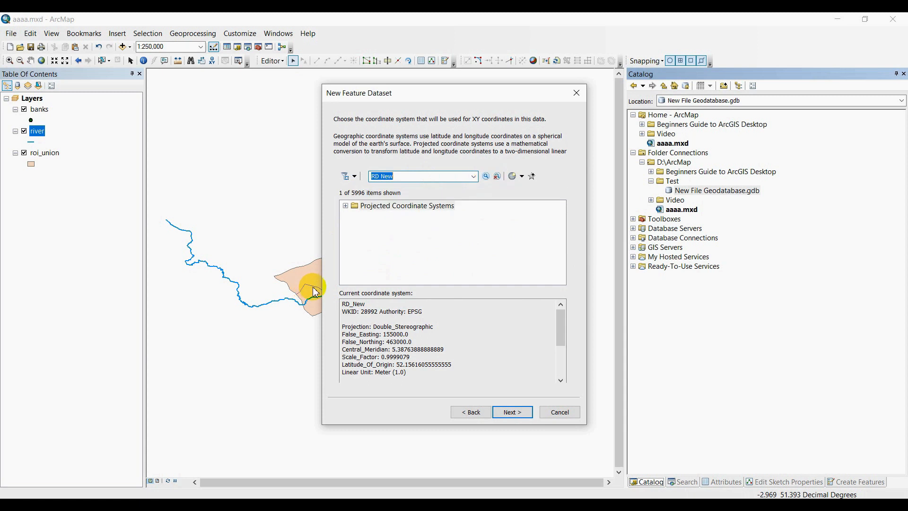
{"action": "left_click", "coordinate": [347, 206]}
{"action": "left_click", "coordinate": [354, 216]}
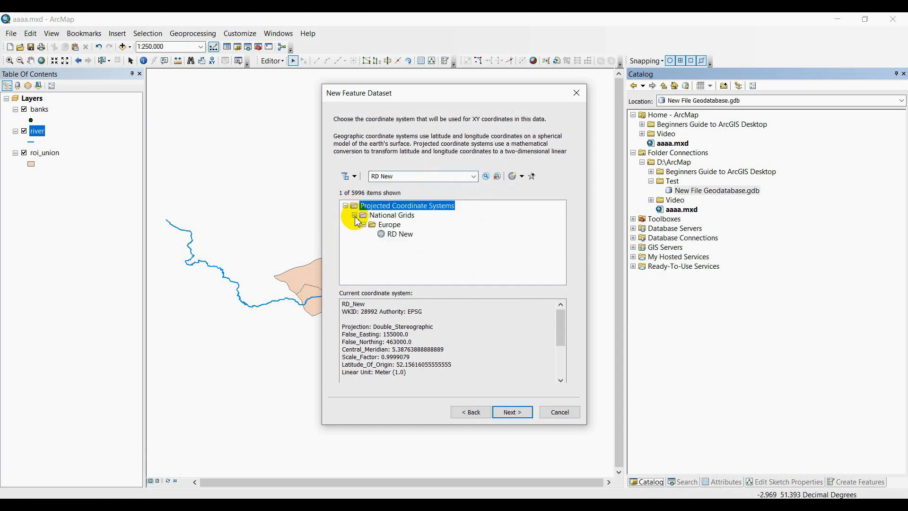
{"action": "left_click", "coordinate": [401, 236]}
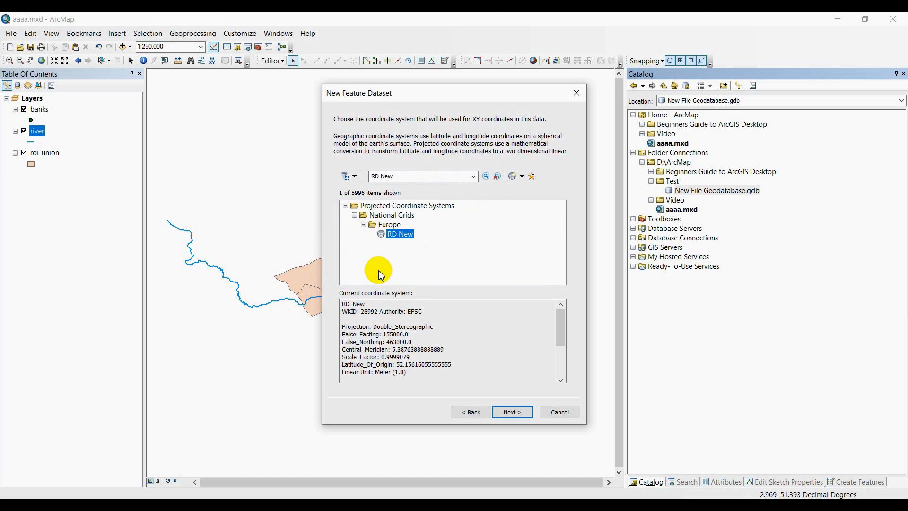
{"action": "left_click", "coordinate": [520, 179]}
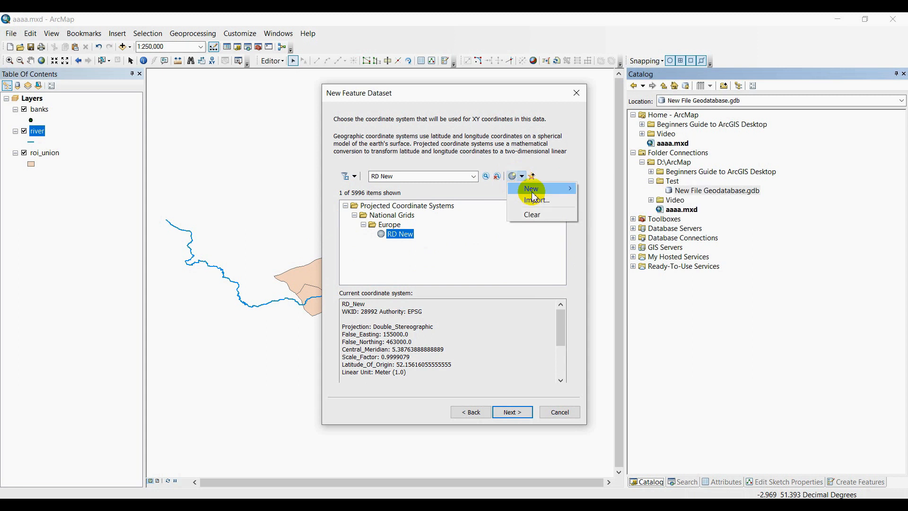
{"action": "mouse_move", "coordinate": [535, 197]}
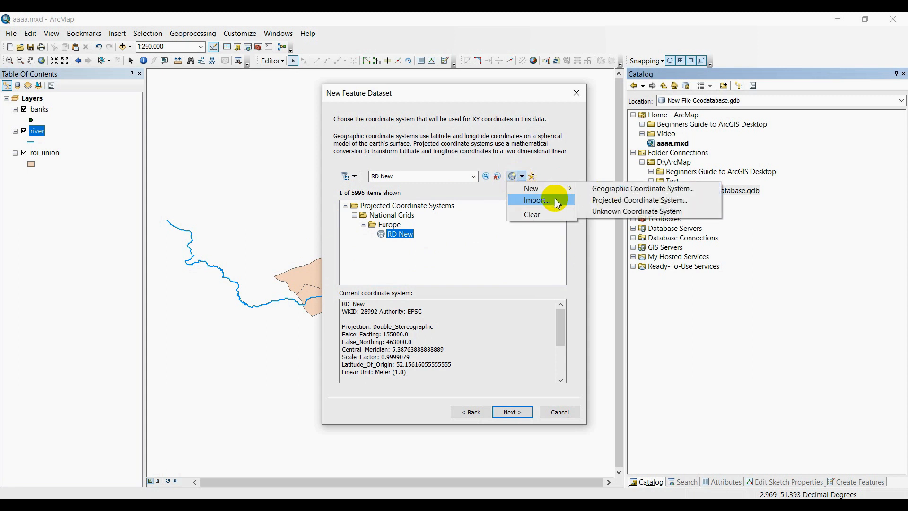
{"action": "left_click", "coordinate": [543, 200]}
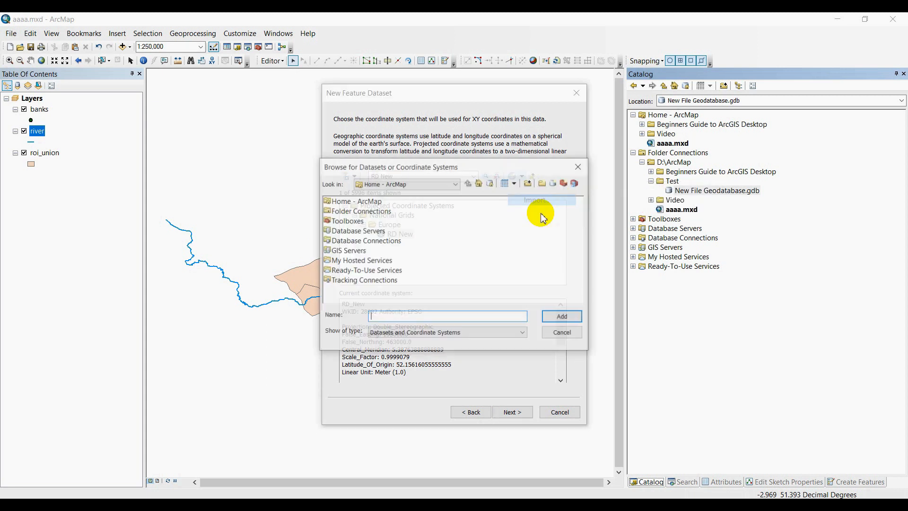
{"action": "double_click", "coordinate": [358, 211]}
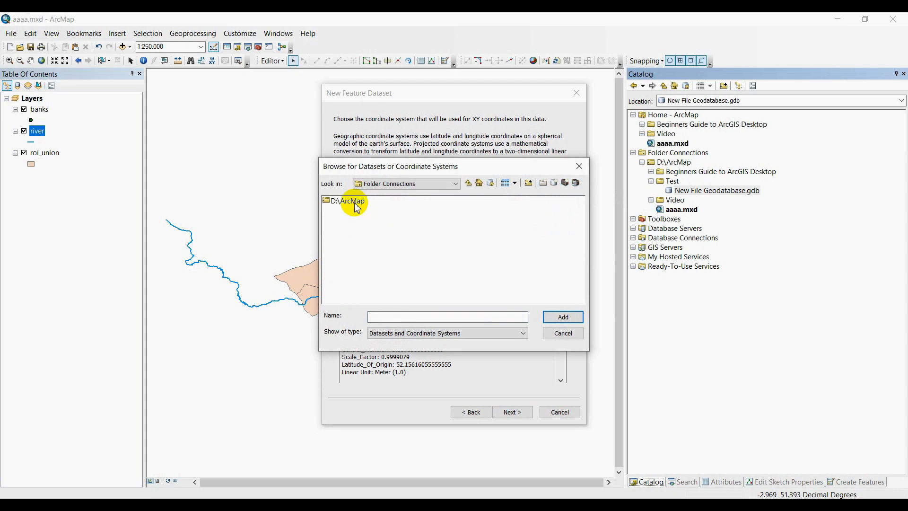
{"action": "double_click", "coordinate": [357, 208]}
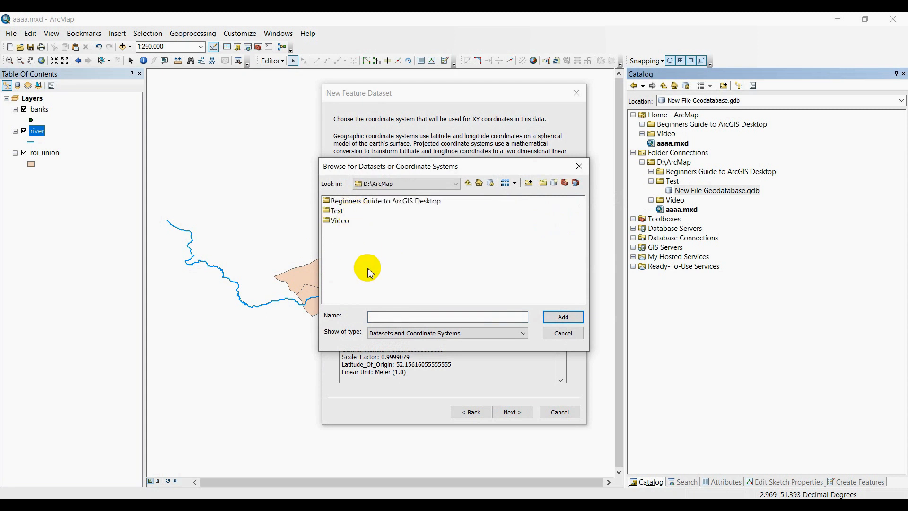
{"action": "left_click", "coordinate": [356, 202]}
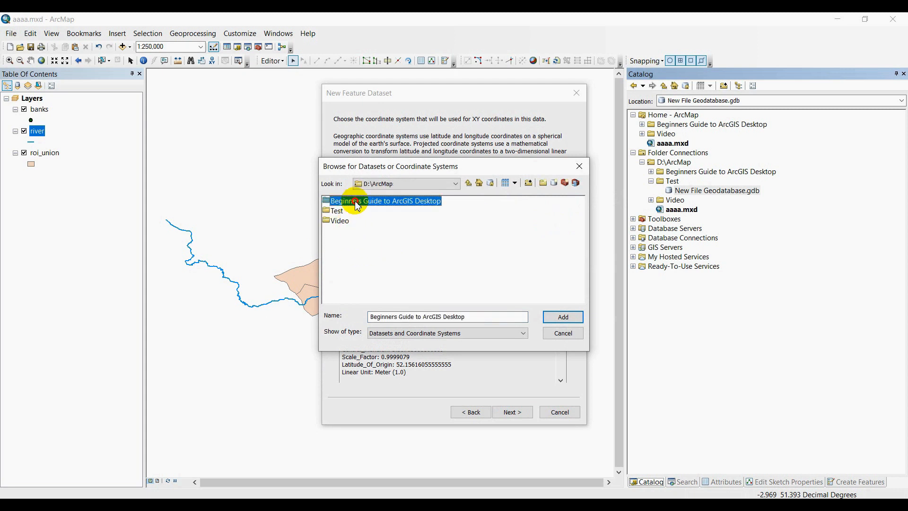
{"action": "double_click", "coordinate": [358, 207]}
{"action": "double_click", "coordinate": [350, 221]}
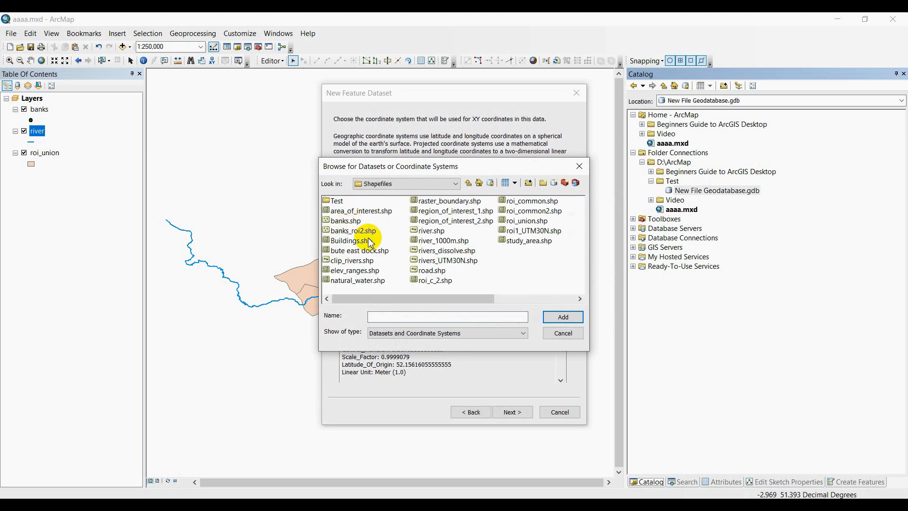
{"action": "left_click", "coordinate": [563, 340]}
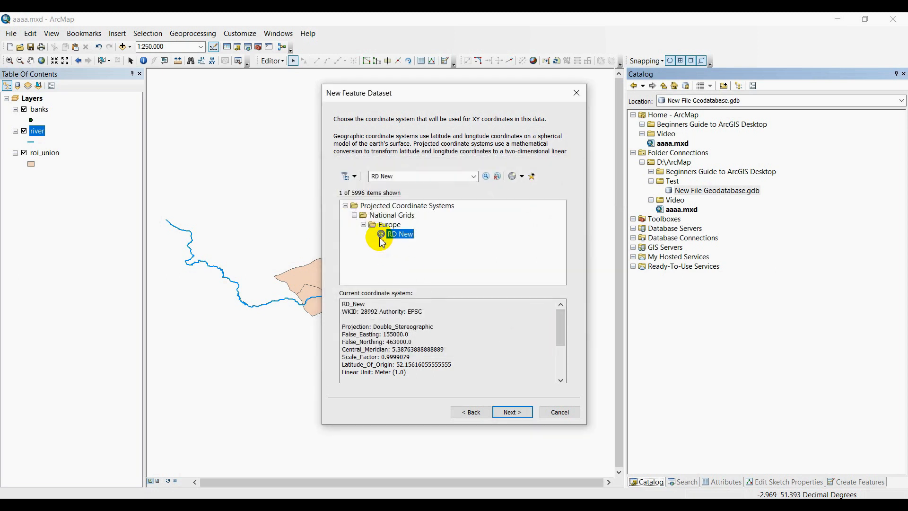
Review the RD New projection properties and finish the feature dataset with no vertical coordinate system and default tolerances.
{"action": "double_click", "coordinate": [386, 236]}
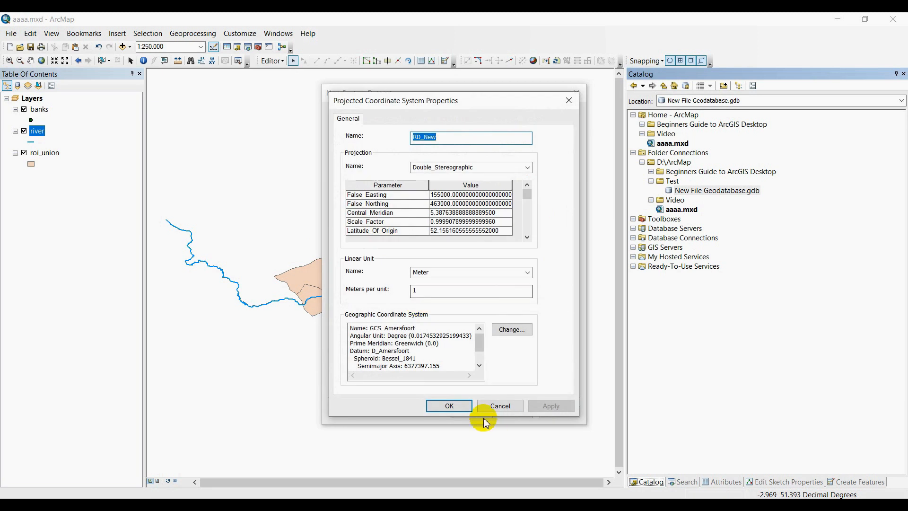
{"action": "left_click", "coordinate": [452, 406]}
{"action": "left_click", "coordinate": [518, 418]}
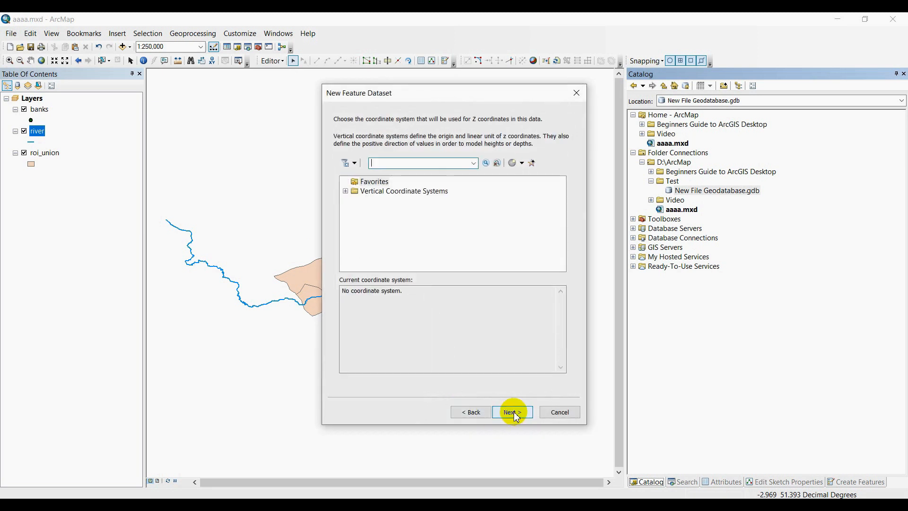
{"action": "left_click", "coordinate": [520, 416]}
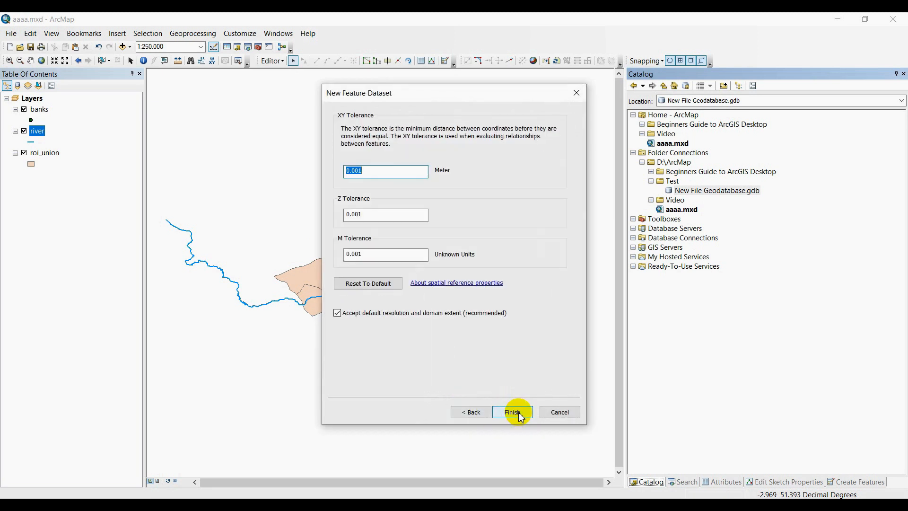
{"action": "left_click", "coordinate": [522, 416]}
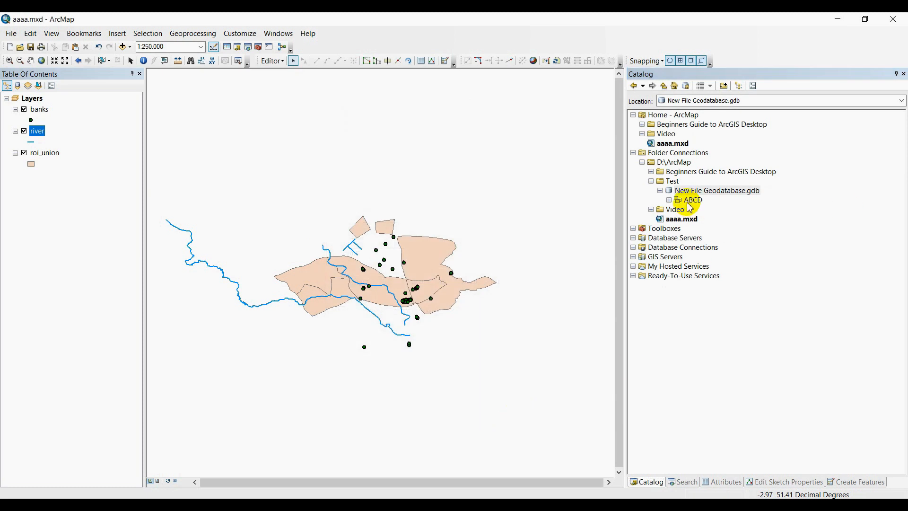
Start creating a new feature class inside the ABCD feature dataset.
{"action": "left_click", "coordinate": [688, 205]}
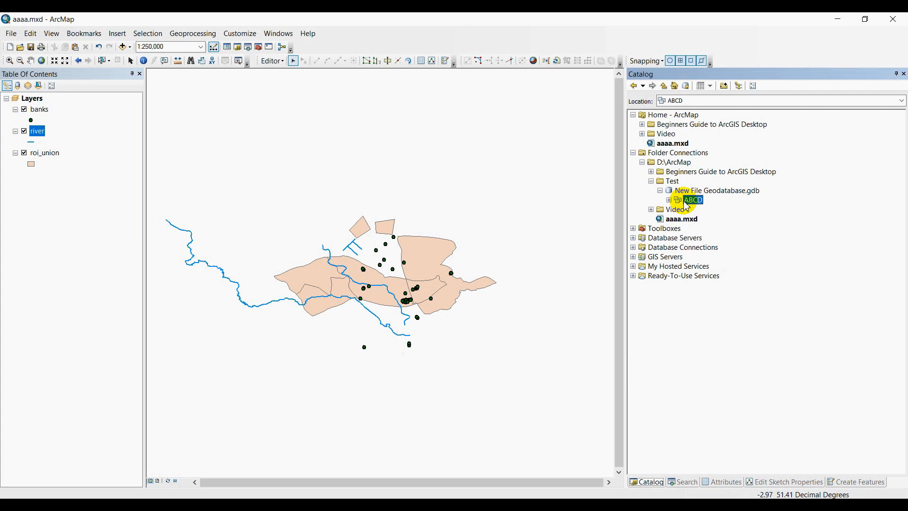
{"action": "right_click", "coordinate": [688, 205]}
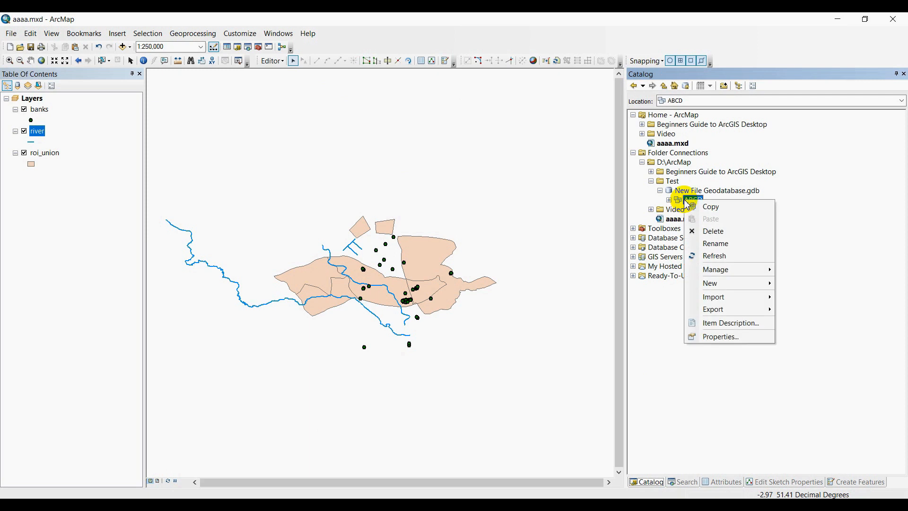
{"action": "mouse_move", "coordinate": [752, 284]}
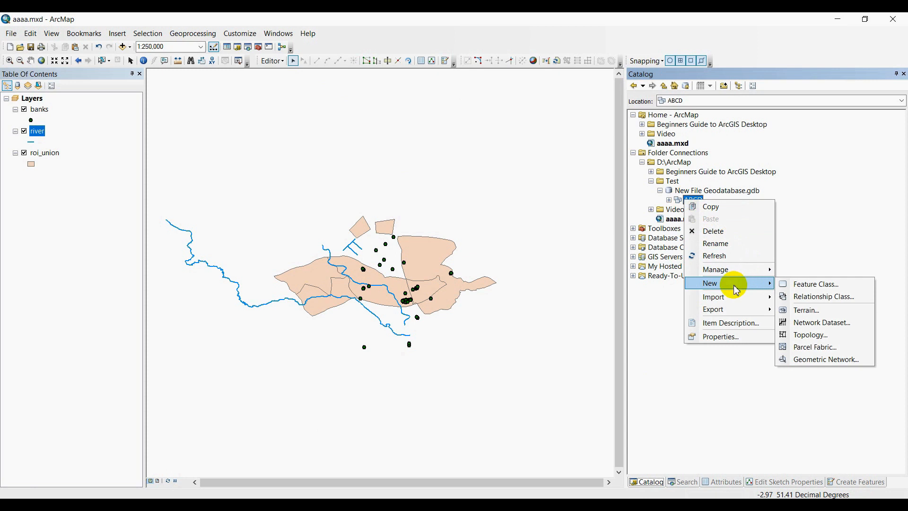
{"action": "left_click", "coordinate": [682, 200]}
{"action": "right_click", "coordinate": [681, 204]}
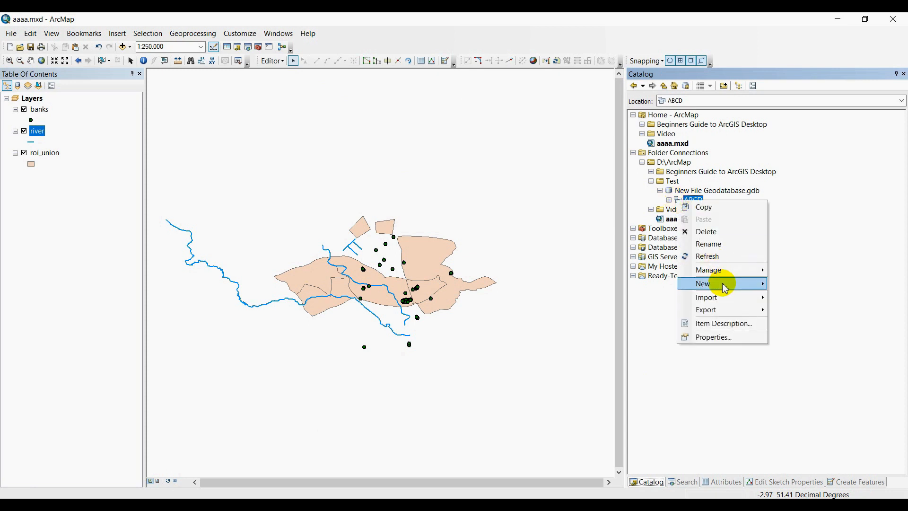
{"action": "mouse_move", "coordinate": [725, 288]}
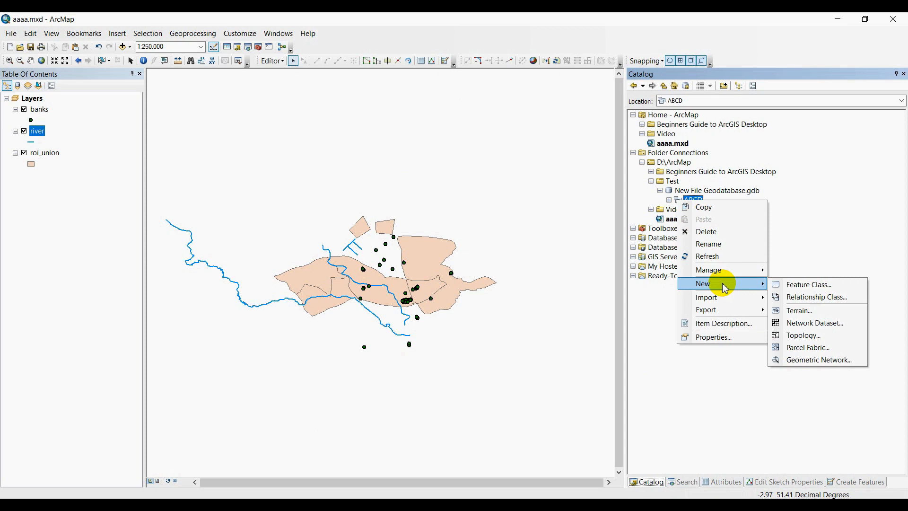
{"action": "left_click", "coordinate": [803, 285]}
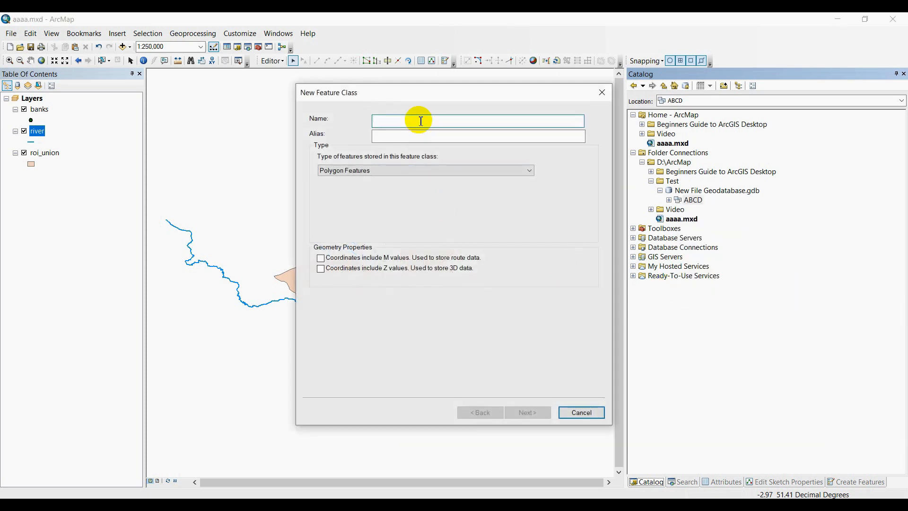
Name the new feature class Point and give it the alias Point.
{"action": "type", "text": "p"}
{"action": "key", "text": "BackSpace"}
{"action": "type", "text": "Point"}
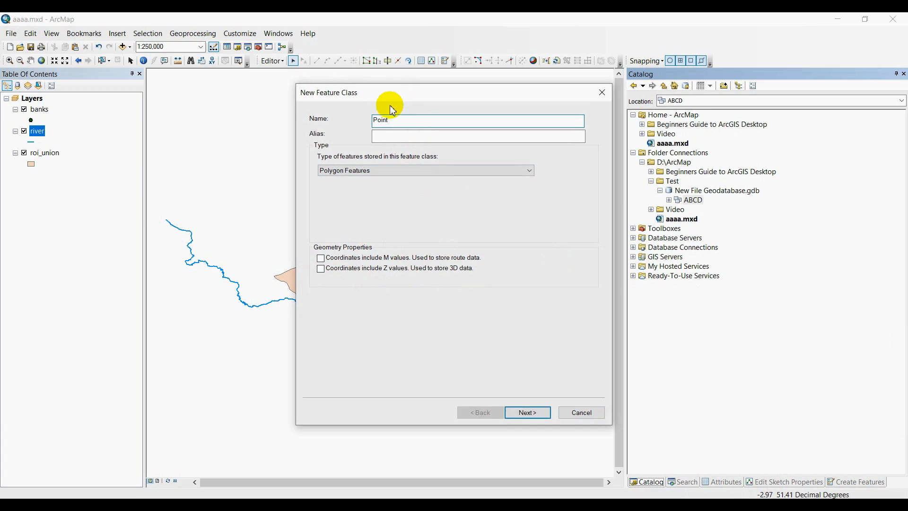
{"action": "left_click_drag", "start_coordinate": [390, 120], "coordinate": [303, 118]}
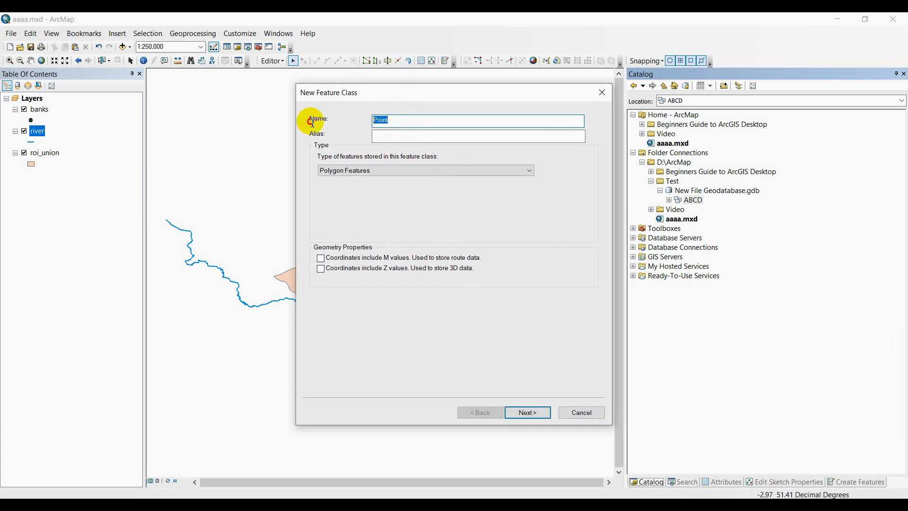
{"action": "left_click", "coordinate": [401, 137]}
Set the feature class type to Point Features and include both M and Z values in the coordinates.
{"action": "left_click", "coordinate": [374, 171]}
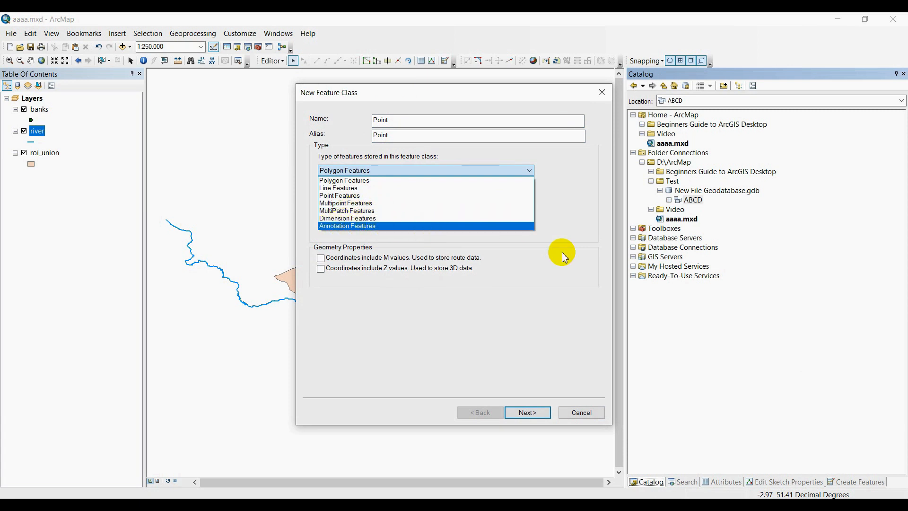
{"action": "left_click", "coordinate": [345, 196]}
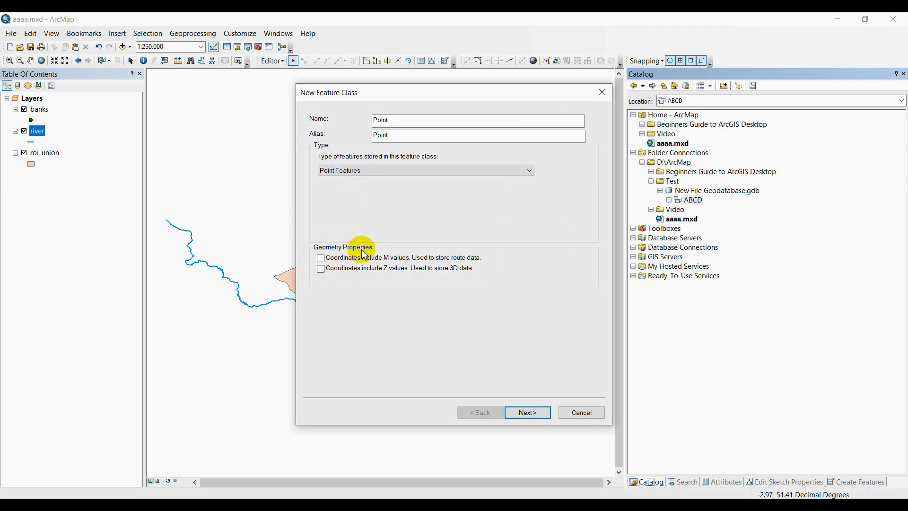
{"action": "left_click", "coordinate": [321, 268]}
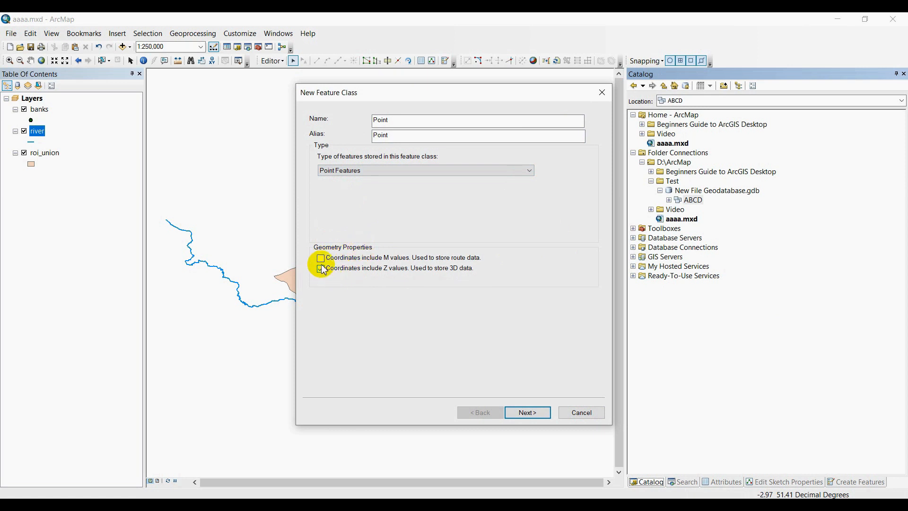
{"action": "left_click", "coordinate": [321, 258]}
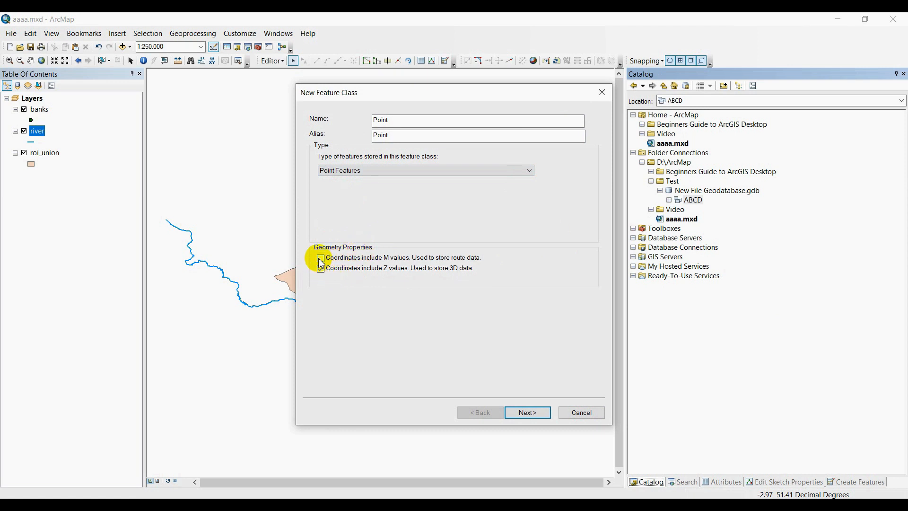
Accept the default M tolerance of 0.001 with default resolution and domain extent, and proceed to the field definitions.
{"action": "left_click", "coordinate": [539, 415]}
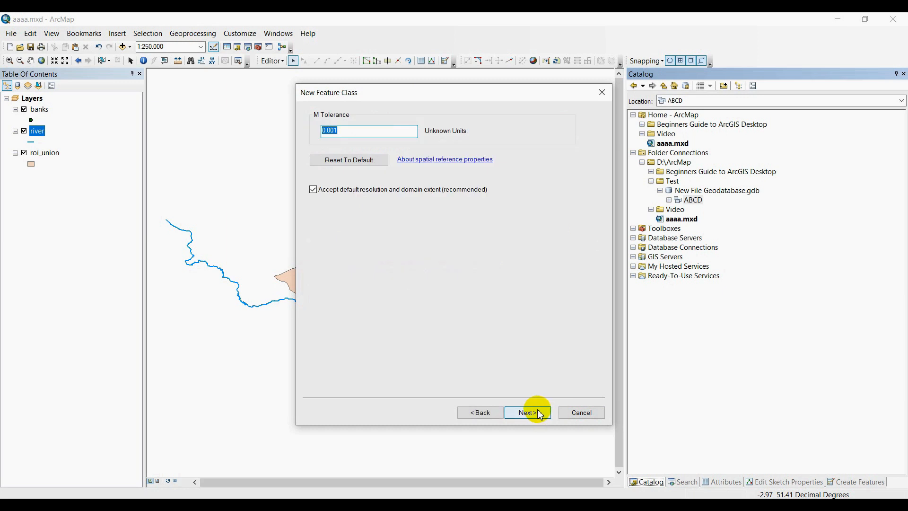
{"action": "left_click", "coordinate": [540, 414]}
{"action": "left_click", "coordinate": [539, 416]}
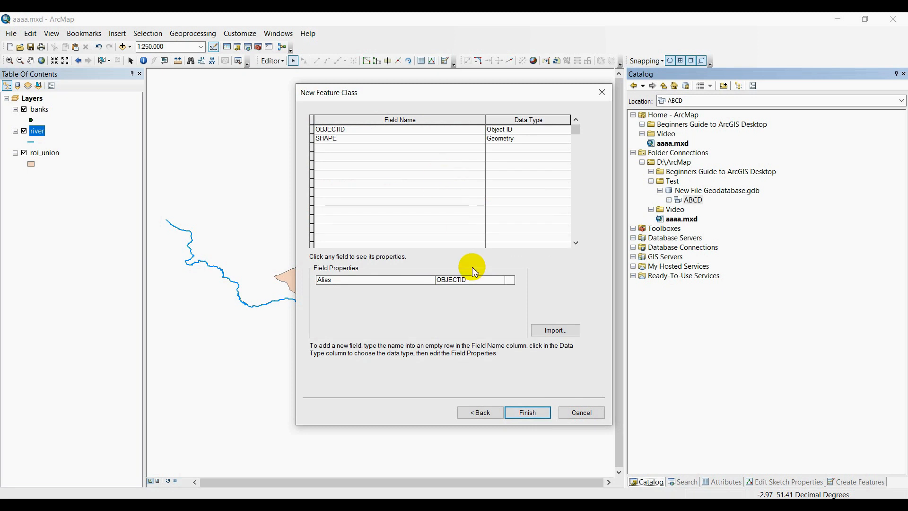
Import the field definitions from the banks.shp shapefile and look through the imported field list.
{"action": "left_click", "coordinate": [555, 330]}
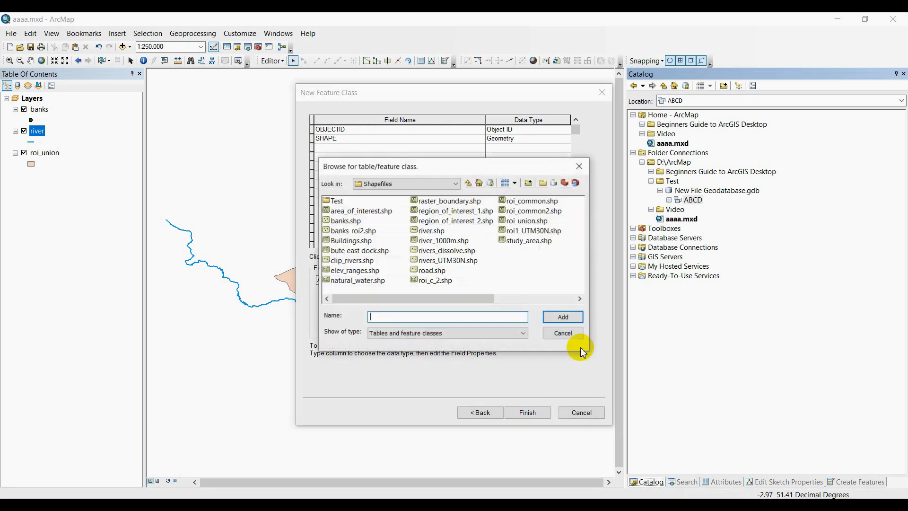
{"action": "left_click", "coordinate": [348, 213]}
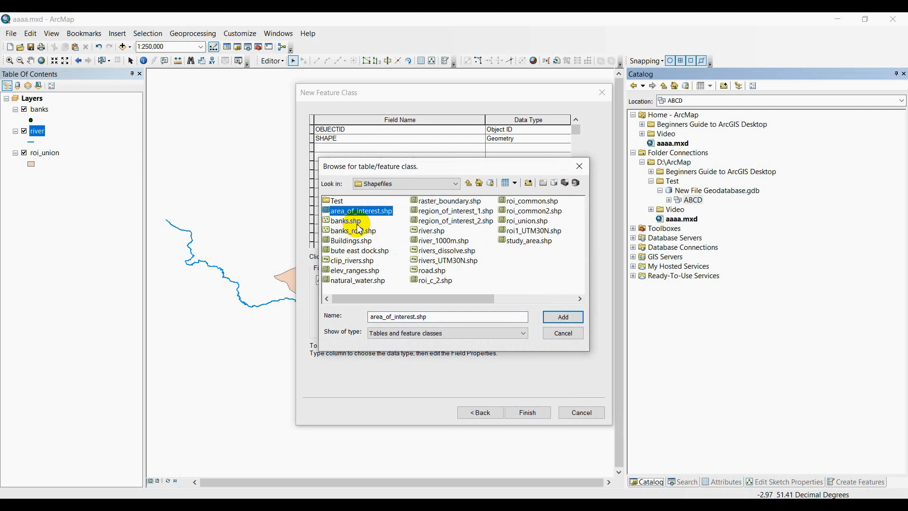
{"action": "double_click", "coordinate": [342, 211]}
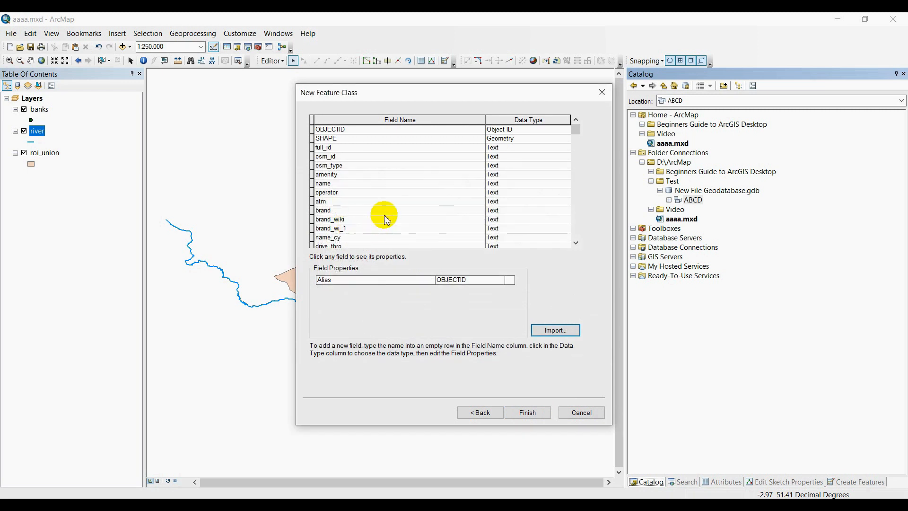
{"action": "scroll", "coordinate": [392, 213], "scroll_direction": "down", "scroll_amount": 5}
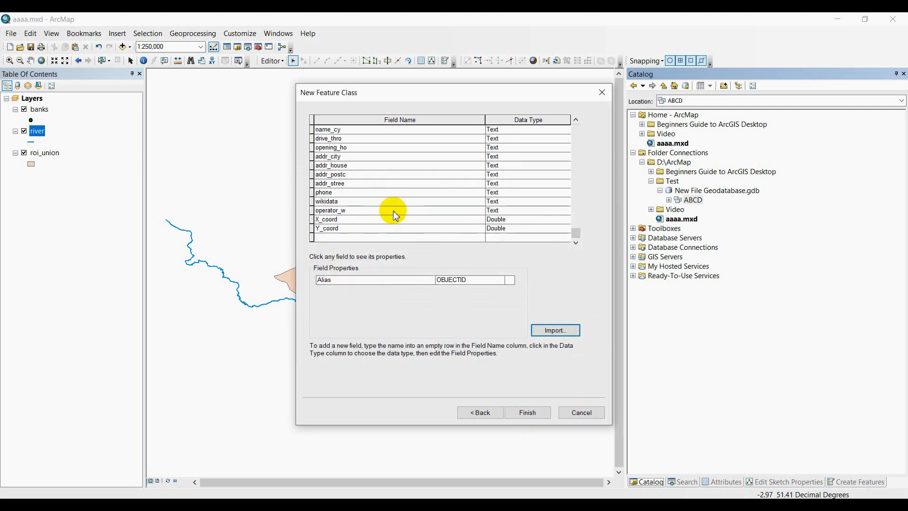
{"action": "scroll", "coordinate": [392, 218], "scroll_direction": "up", "scroll_amount": 5}
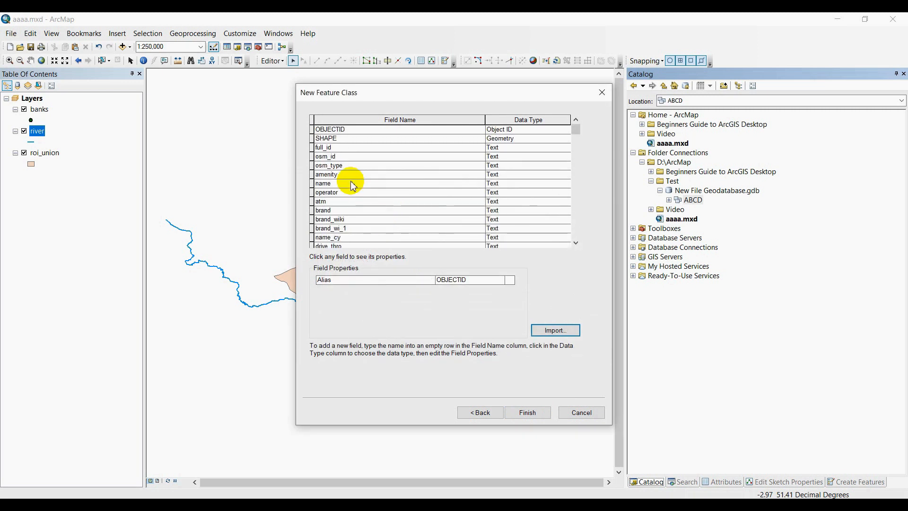
Delete all the imported fields from full_id through Y_coord, keeping only OBJECTID and SHAPE.
{"action": "left_click", "coordinate": [317, 148]}
{"action": "key", "text": "Delete"}
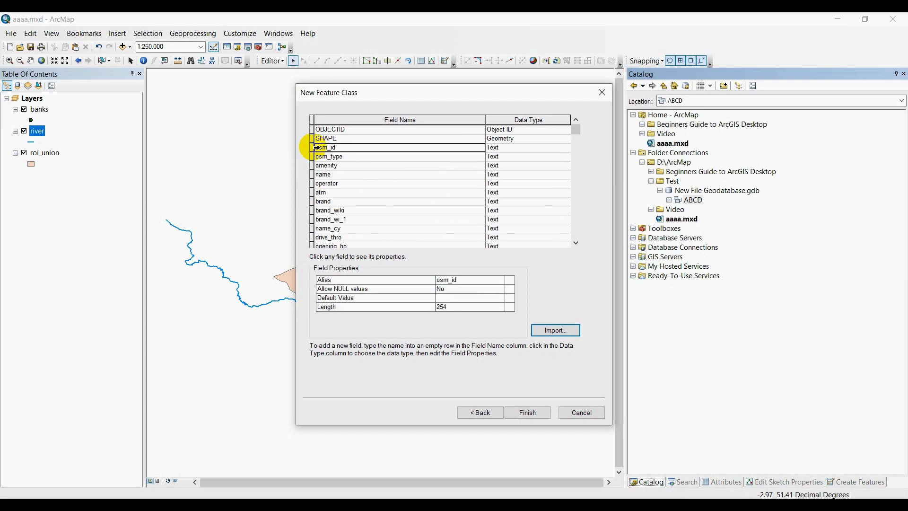
{"action": "left_click", "coordinate": [317, 148]}
{"action": "key", "text": "Delete"}
{"action": "left_click", "coordinate": [317, 148]}
{"action": "key", "text": "Delete"}
{"action": "left_click", "coordinate": [317, 148]}
{"action": "key", "text": "Delete"}
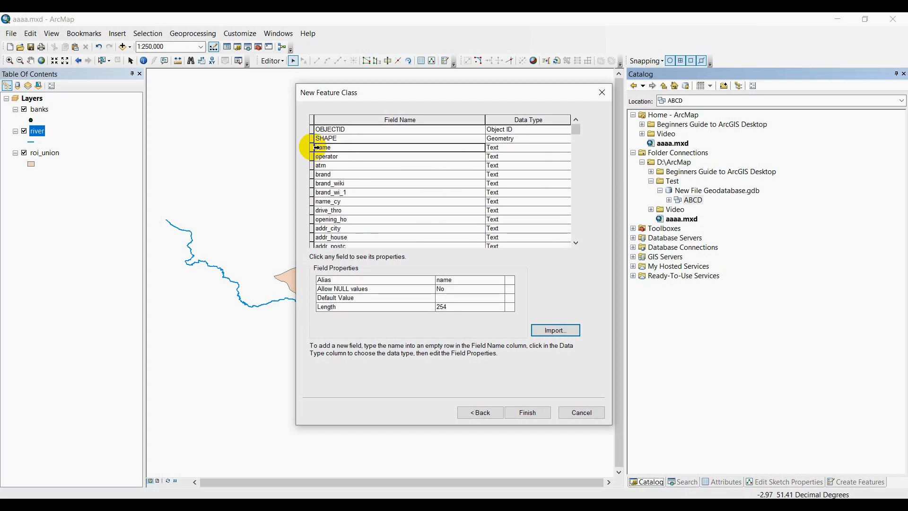
{"action": "left_click", "coordinate": [317, 148]}
{"action": "key", "text": "Delete"}
{"action": "left_click", "coordinate": [317, 147]}
{"action": "key", "text": "Delete"}
{"action": "left_click", "coordinate": [317, 147]}
{"action": "key", "text": "Delete"}
{"action": "key", "text": "Delete"}
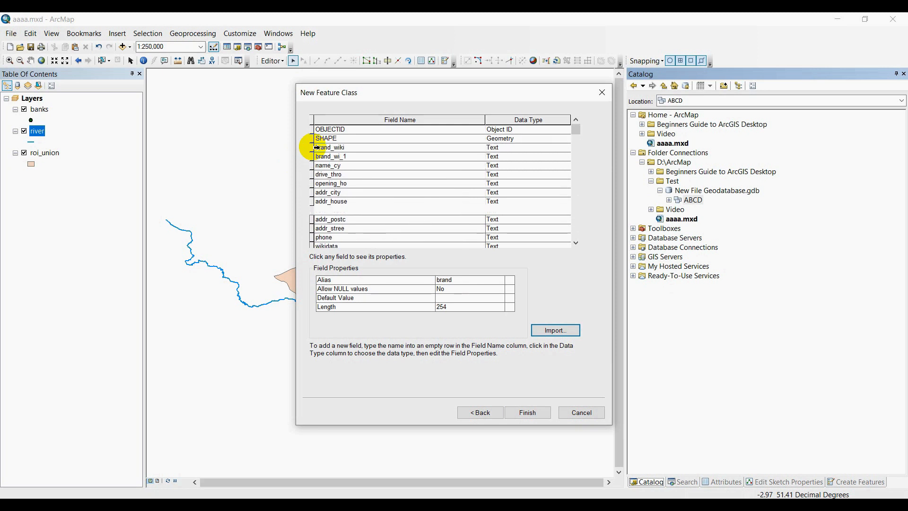
{"action": "left_click", "coordinate": [316, 147]}
{"action": "key", "text": "Delete"}
{"action": "left_click", "coordinate": [317, 148]}
{"action": "key", "text": "Delete"}
{"action": "left_click", "coordinate": [317, 148]}
{"action": "key", "text": "Delete"}
{"action": "left_click", "coordinate": [317, 148]}
{"action": "key", "text": "Delete"}
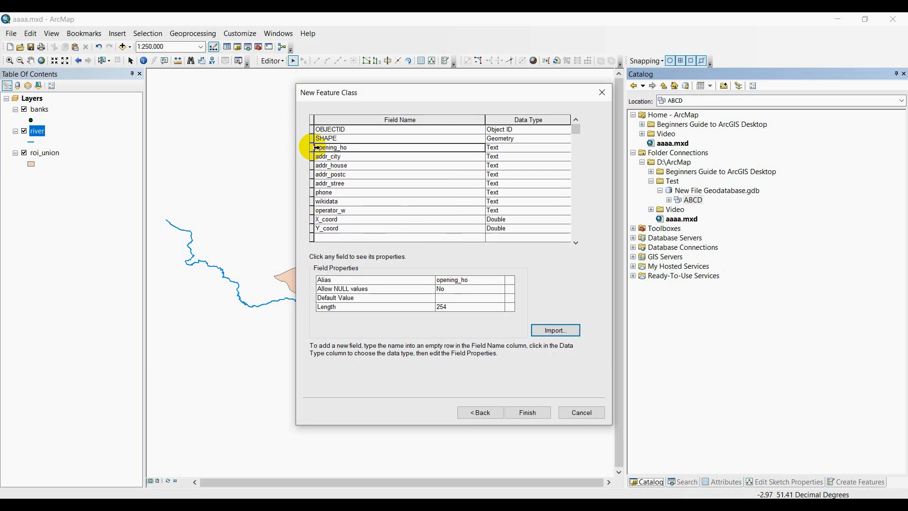
{"action": "left_click", "coordinate": [317, 148]}
{"action": "key", "text": "Delete"}
{"action": "left_click", "coordinate": [317, 148]}
{"action": "key", "text": "Delete"}
{"action": "left_click", "coordinate": [316, 148]}
{"action": "key", "text": "Delete"}
{"action": "left_click", "coordinate": [317, 148]}
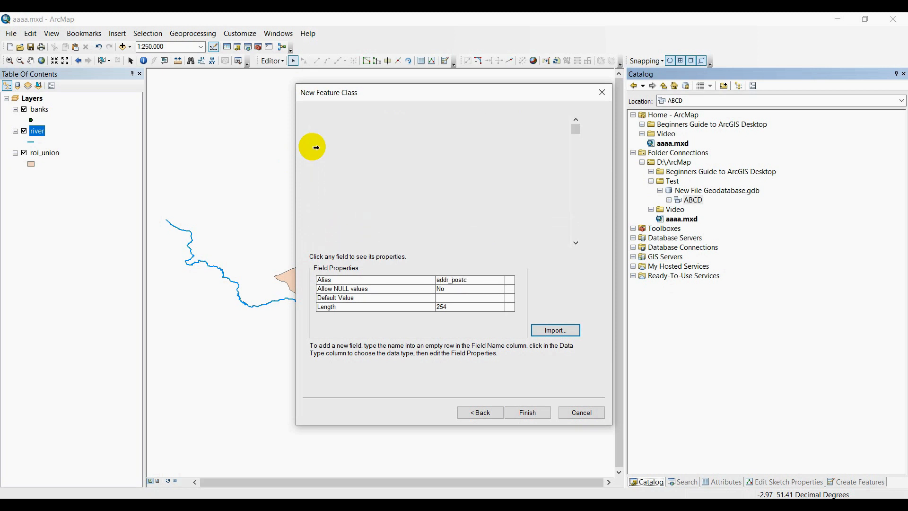
{"action": "key", "text": "Delete"}
{"action": "left_click", "coordinate": [317, 148]}
{"action": "key", "text": "Delete"}
{"action": "left_click", "coordinate": [317, 148]}
{"action": "key", "text": "Delete"}
{"action": "left_click", "coordinate": [317, 147]}
{"action": "key", "text": "Delete"}
{"action": "left_click", "coordinate": [317, 147]}
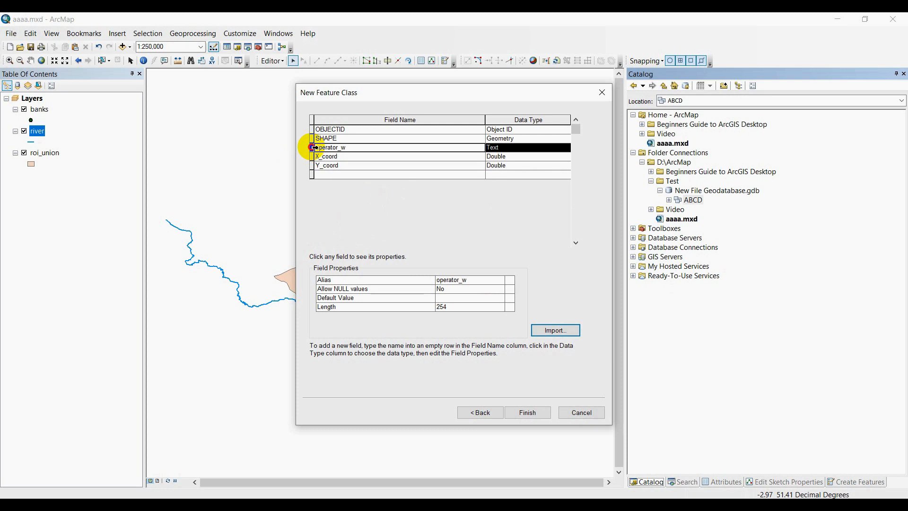
{"action": "key", "text": "Delete"}
{"action": "left_click", "coordinate": [316, 148]}
{"action": "key", "text": "Delete"}
{"action": "left_click", "coordinate": [316, 148]}
{"action": "key", "text": "Delete"}
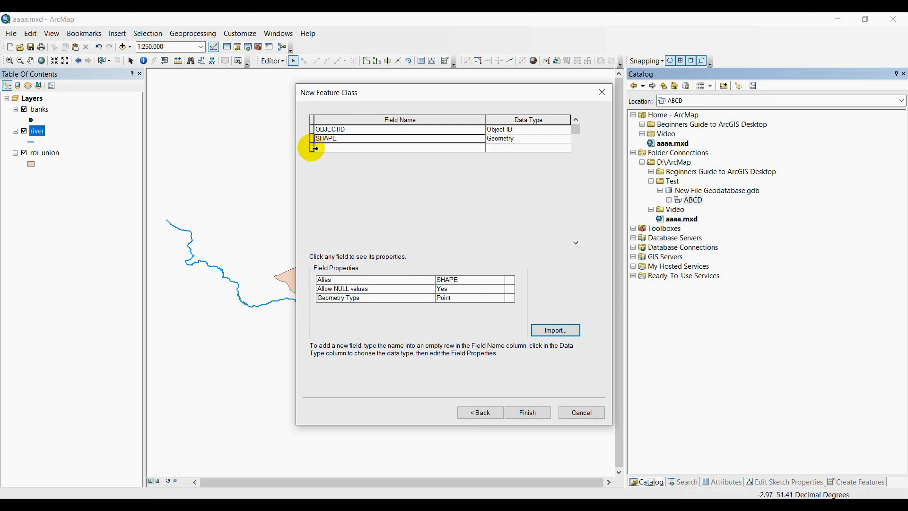
Add a field called Name with the Text data type and review the available data types.
{"action": "left_click", "coordinate": [355, 148]}
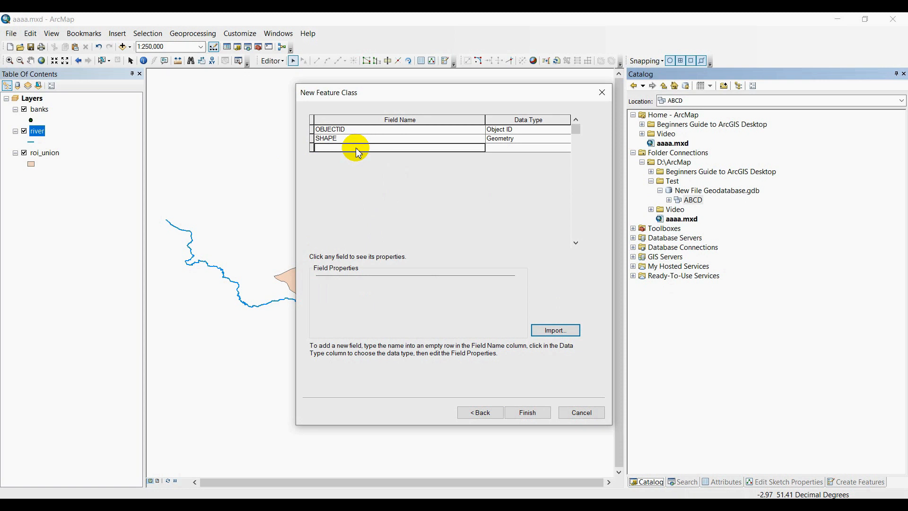
{"action": "type", "text": "Name"}
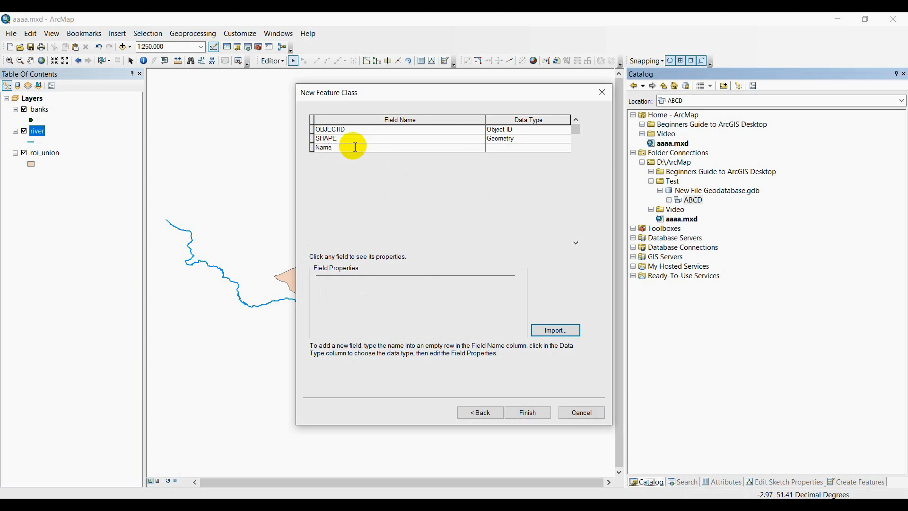
{"action": "left_click", "coordinate": [513, 148]}
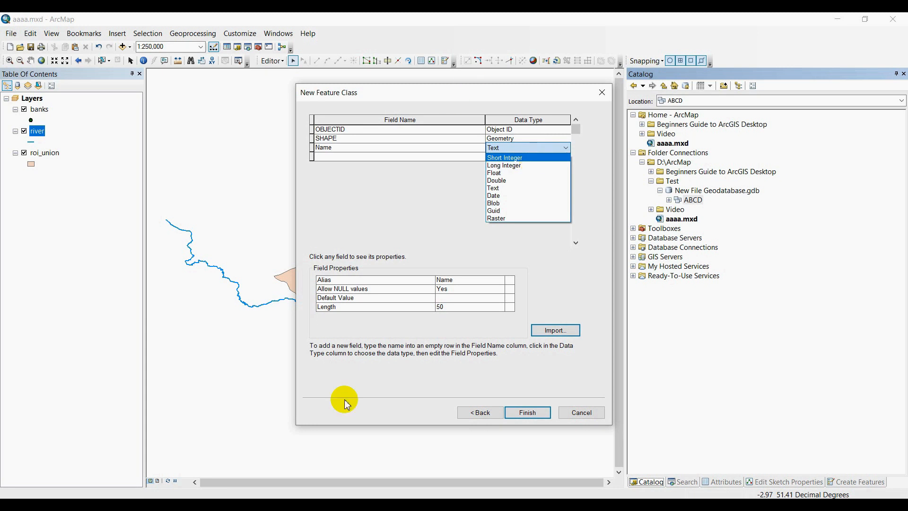
{"action": "left_click", "coordinate": [402, 213]}
Add a field called Area with the Double data type.
{"action": "left_click", "coordinate": [344, 157]}
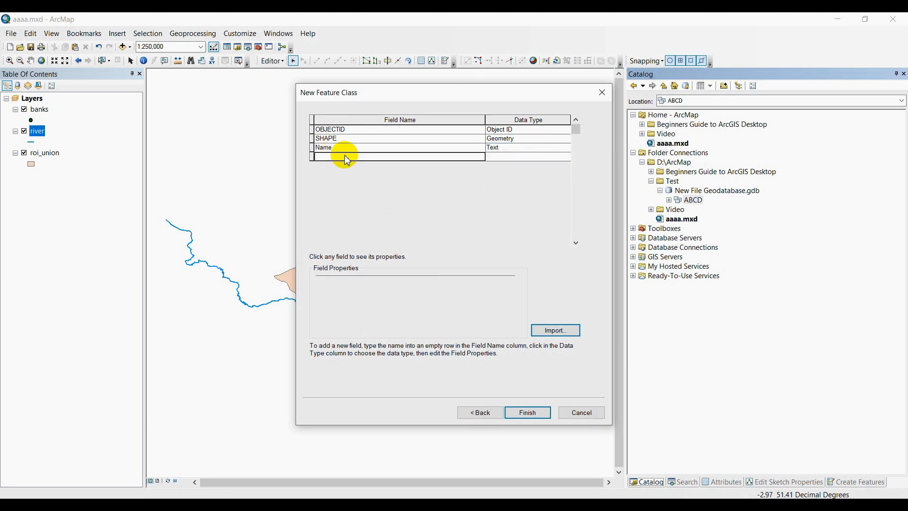
{"action": "type", "text": "Area"}
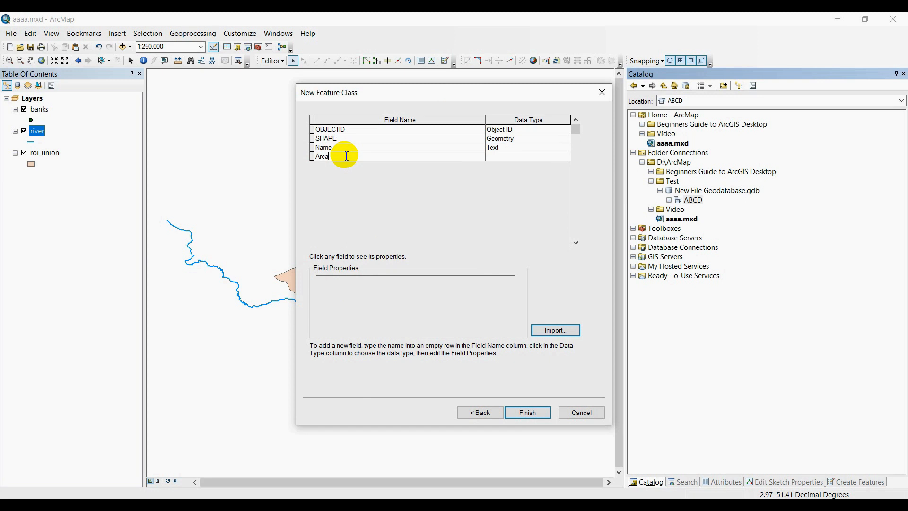
{"action": "left_click", "coordinate": [501, 157]}
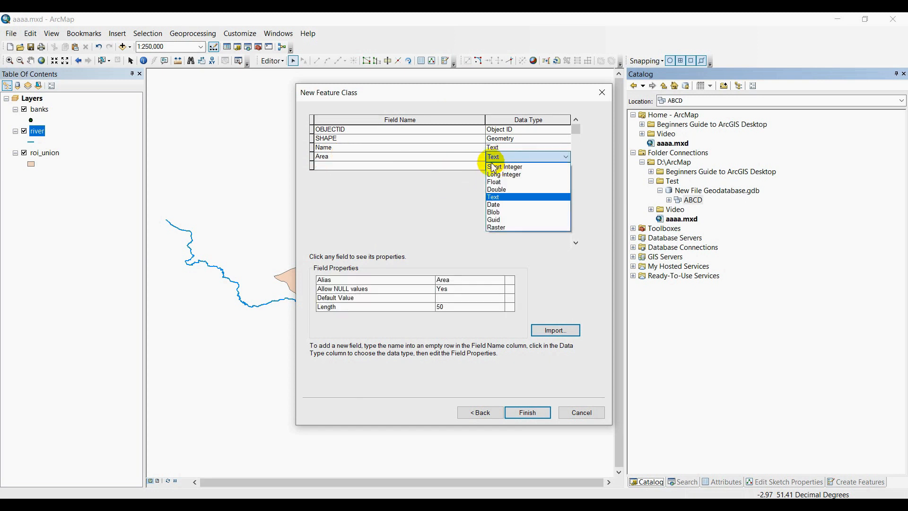
{"action": "left_click", "coordinate": [501, 189]}
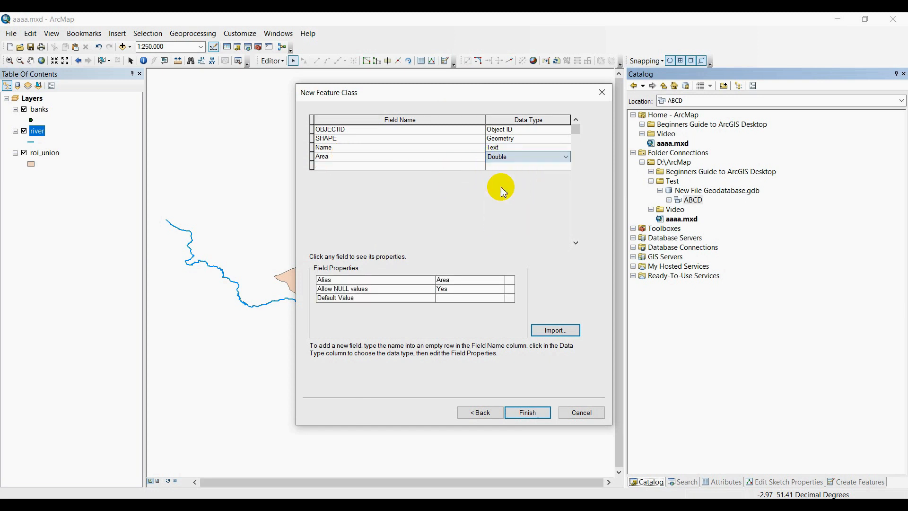
Add a field called Count with the Short Integer data type.
{"action": "left_click", "coordinate": [359, 169]}
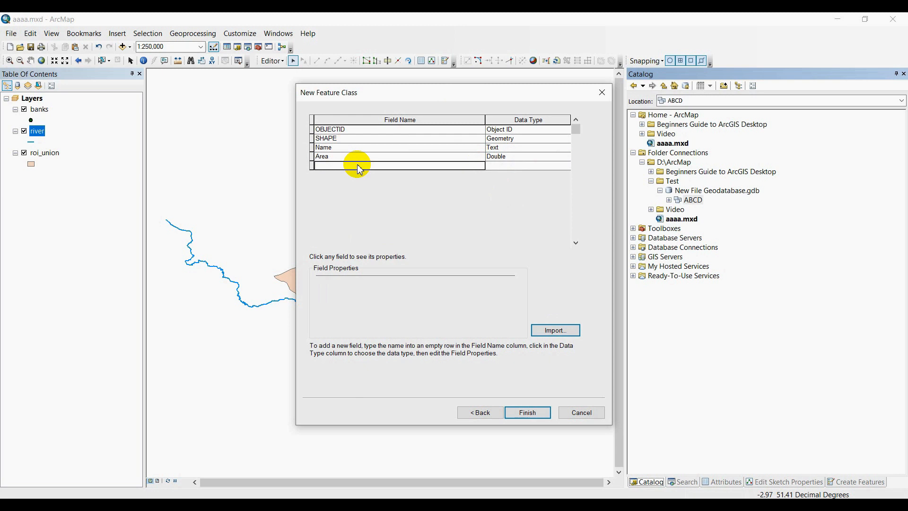
{"action": "type", "text": "Count"}
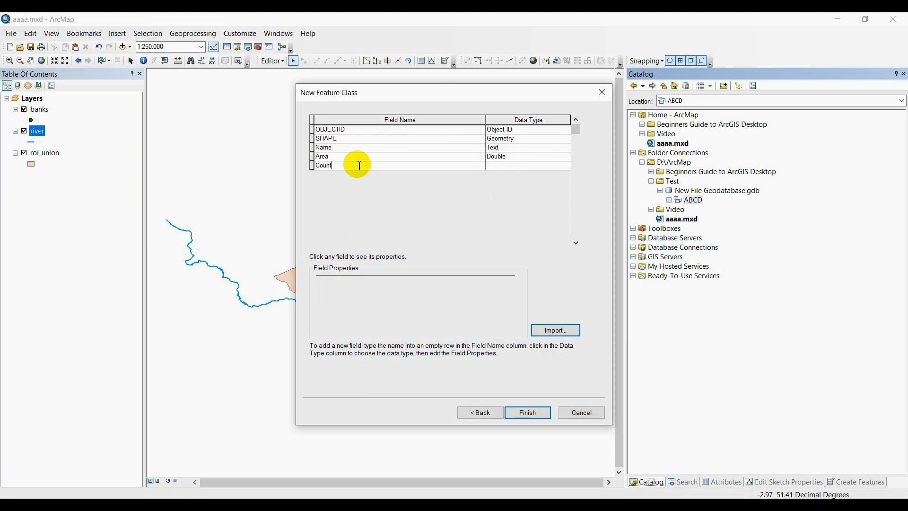
{"action": "left_click", "coordinate": [504, 167]}
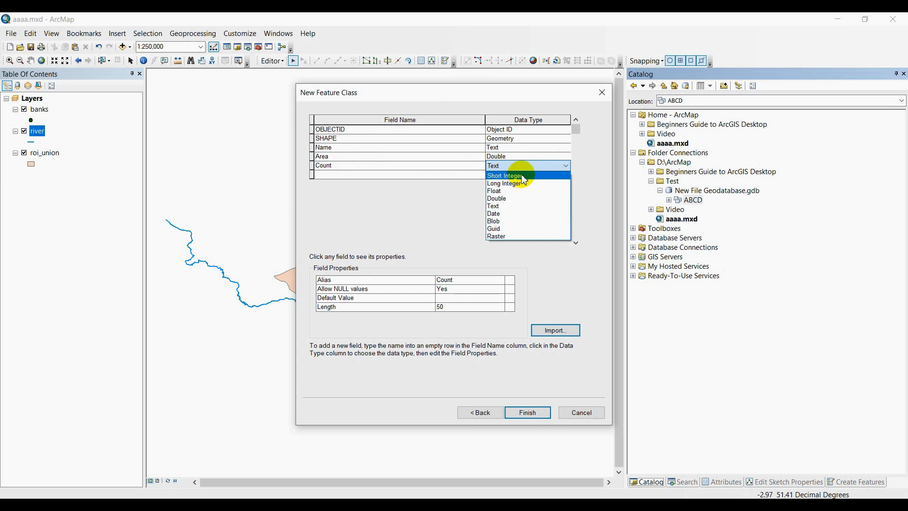
{"action": "left_click", "coordinate": [523, 177]}
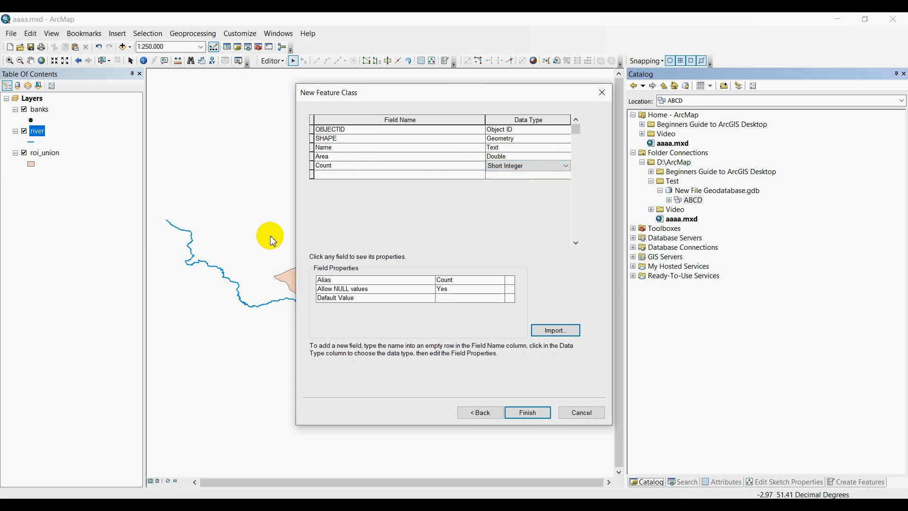
Set the Name field's alias to NameofCity.
{"action": "left_click", "coordinate": [348, 147]}
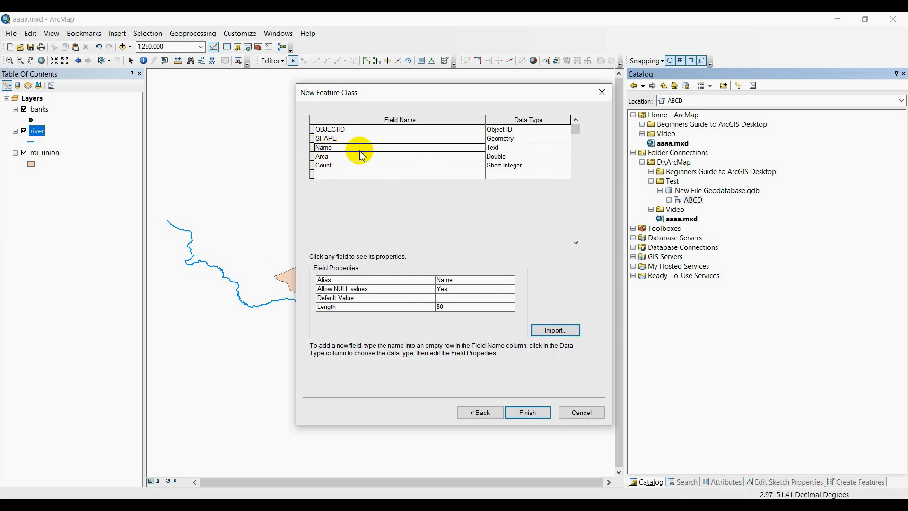
{"action": "left_click", "coordinate": [456, 280]}
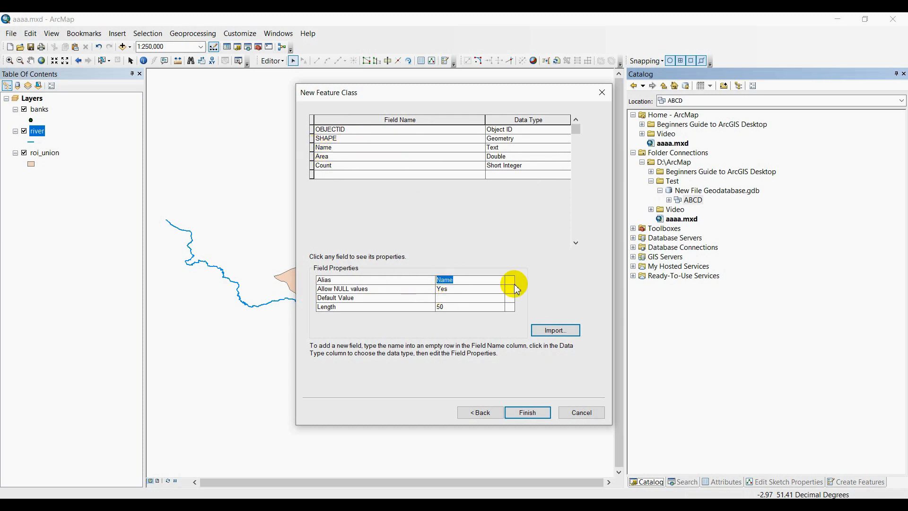
{"action": "left_click", "coordinate": [472, 280]}
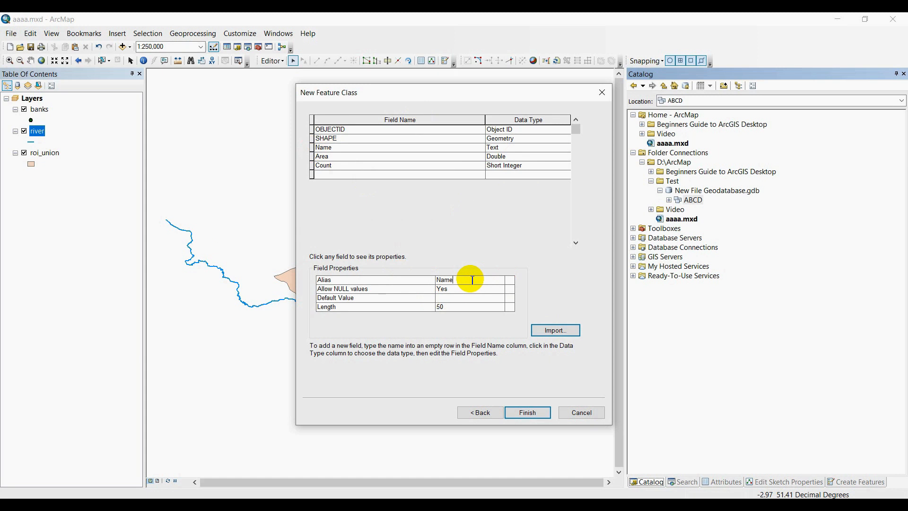
{"action": "type", "text": "0fCit"}
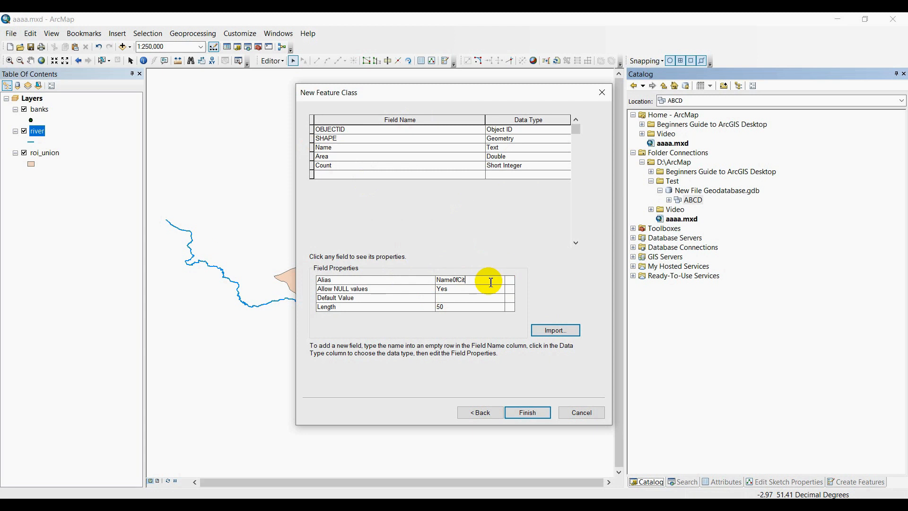
{"action": "key", "text": "BackSpace"}
{"action": "key", "text": "BackSpace"}
{"action": "key", "text": "BackSpace"}
{"action": "key", "text": "BackSpace"}
{"action": "type", "text": "ofCity"}
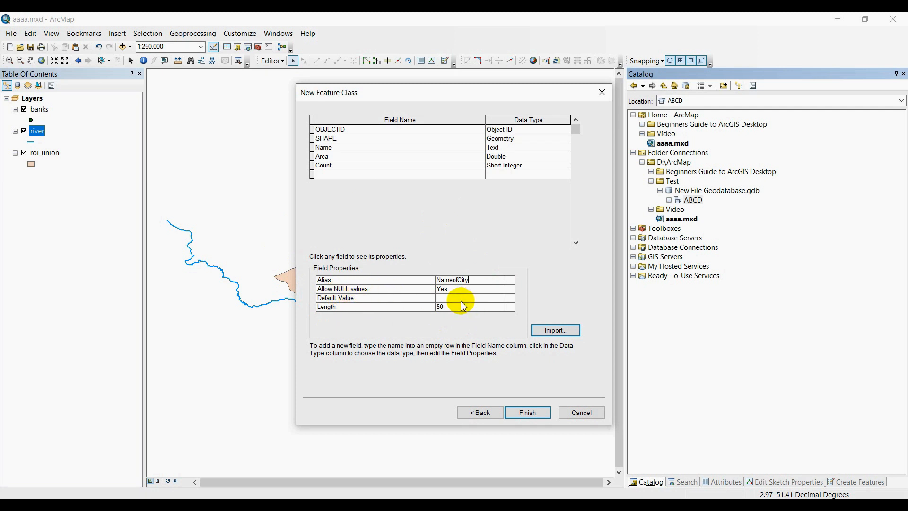
Set the Area field's alias to AreaofBuildng and finish creating the Point feature class.
{"action": "left_click", "coordinate": [358, 156]}
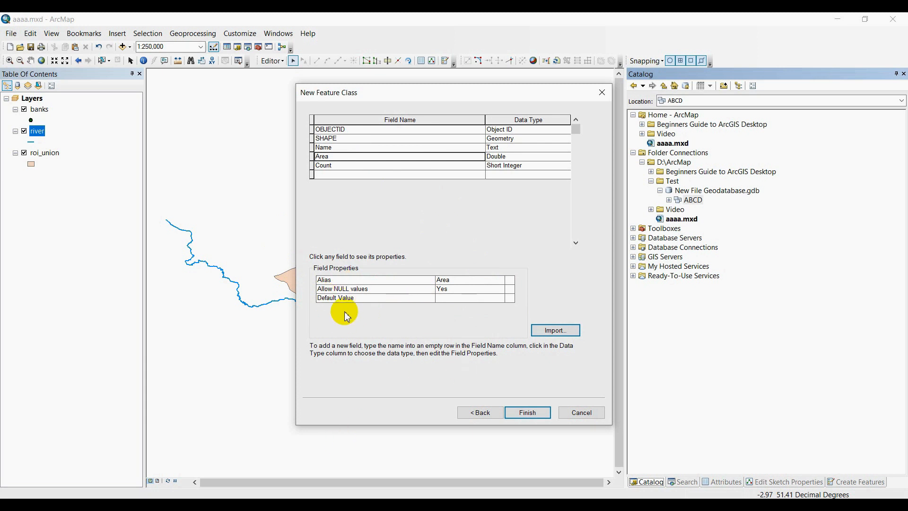
{"action": "left_click", "coordinate": [456, 281]}
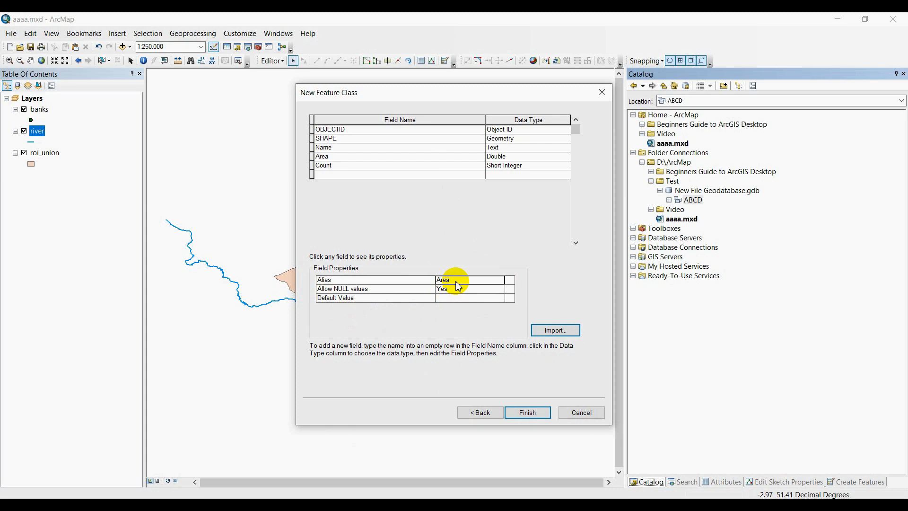
{"action": "type", "text": "AreaofBuildng"}
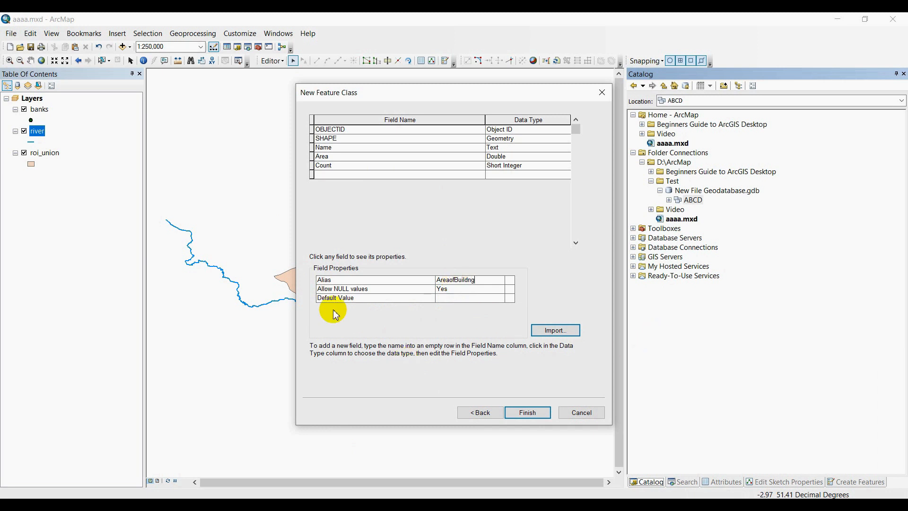
{"action": "left_click", "coordinate": [342, 166]}
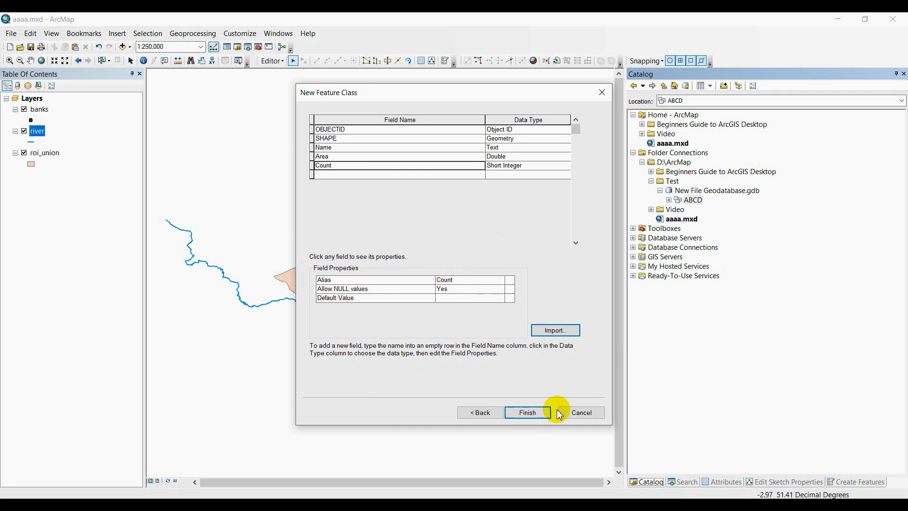
{"action": "left_click", "coordinate": [529, 412]}
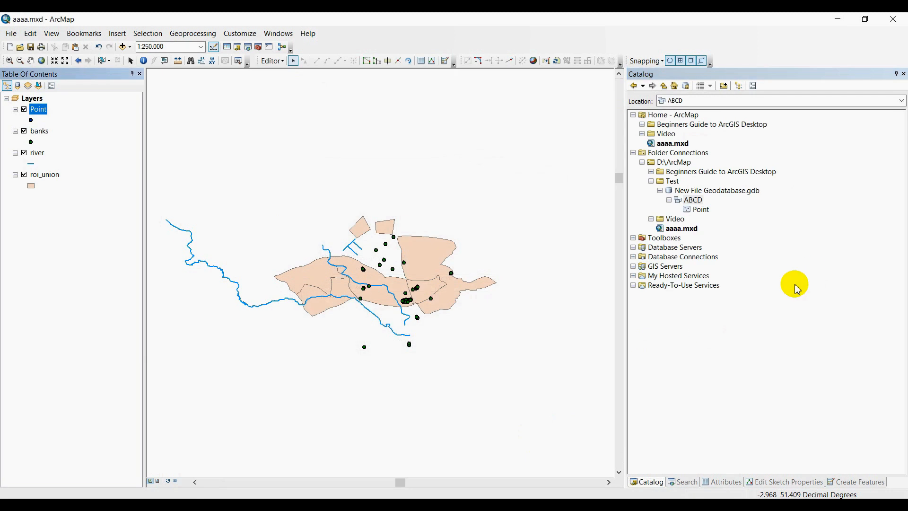
Start a new feature class in the ABCD feature dataset with Line as both its name and alias.
{"action": "right_click", "coordinate": [695, 200]}
{"action": "mouse_move", "coordinate": [762, 287]}
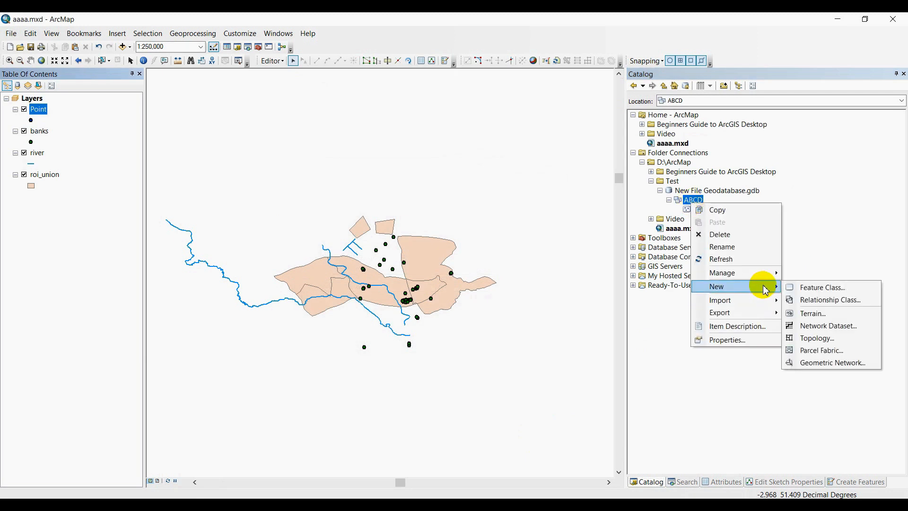
{"action": "left_click", "coordinate": [809, 286]}
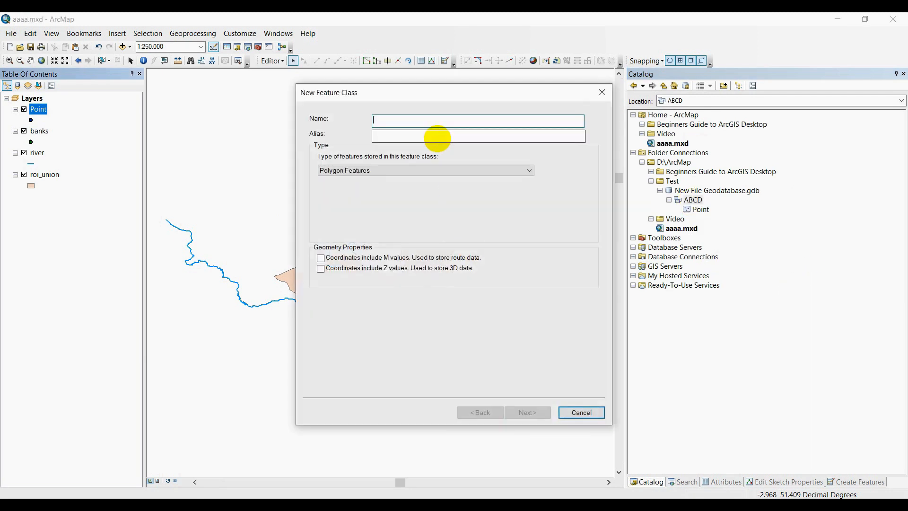
{"action": "type", "text": "Lim"}
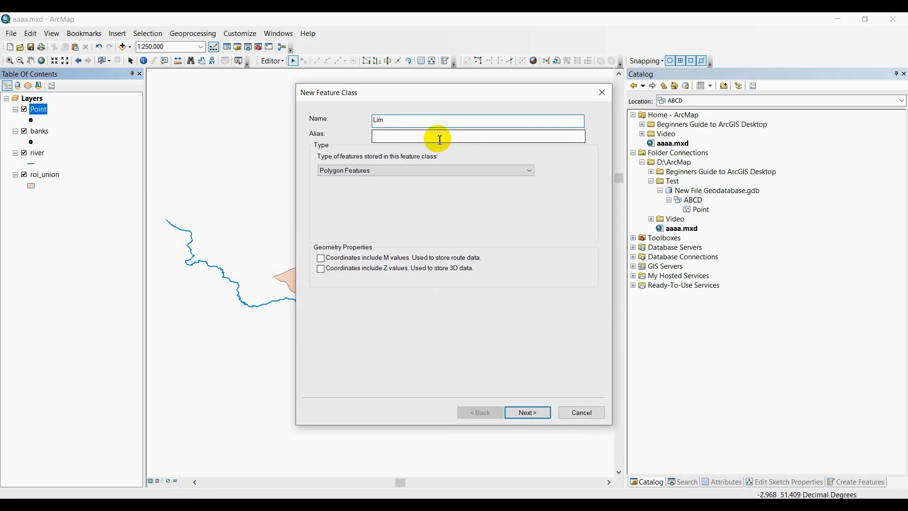
{"action": "key", "text": "BackSpace"}
{"action": "type", "text": "ne"}
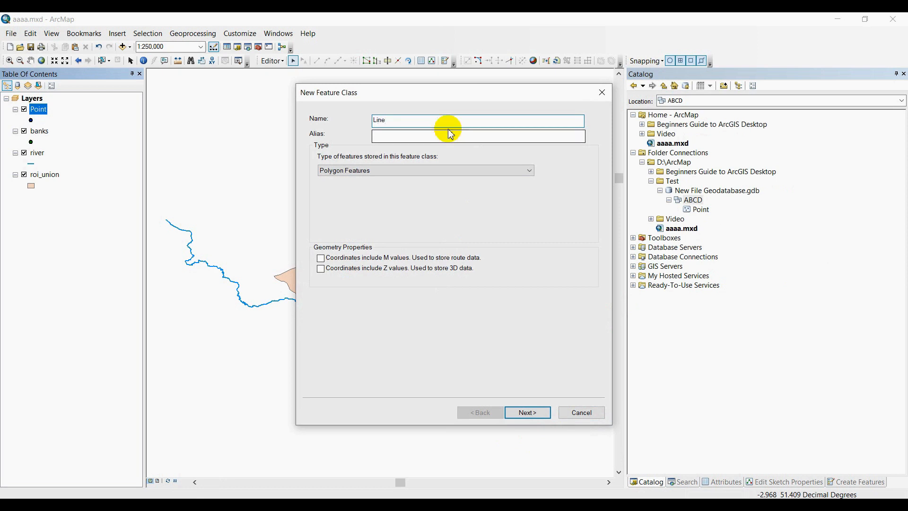
{"action": "left_click", "coordinate": [400, 124]}
{"action": "left_click_drag", "start_coordinate": [399, 123], "coordinate": [365, 121]}
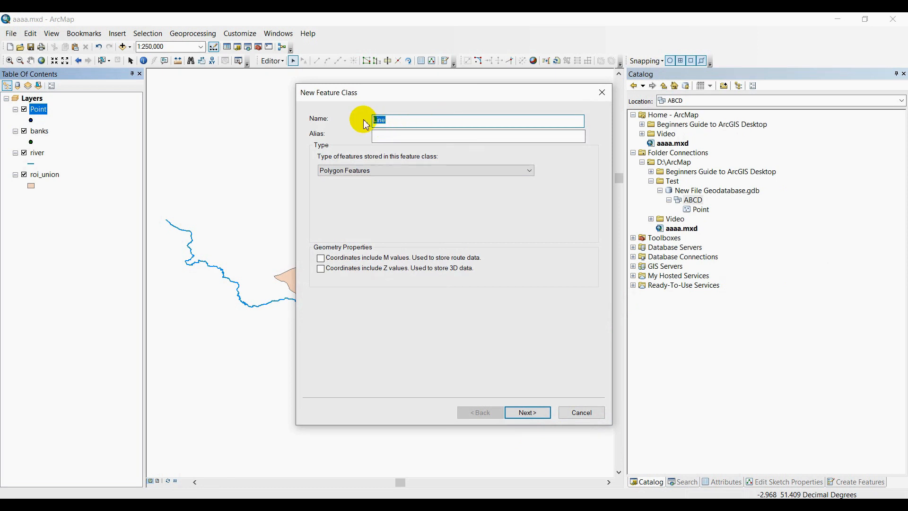
{"action": "key", "text": "ctrl+c"}
{"action": "left_click", "coordinate": [391, 139]}
{"action": "key", "text": "ctrl+v"}
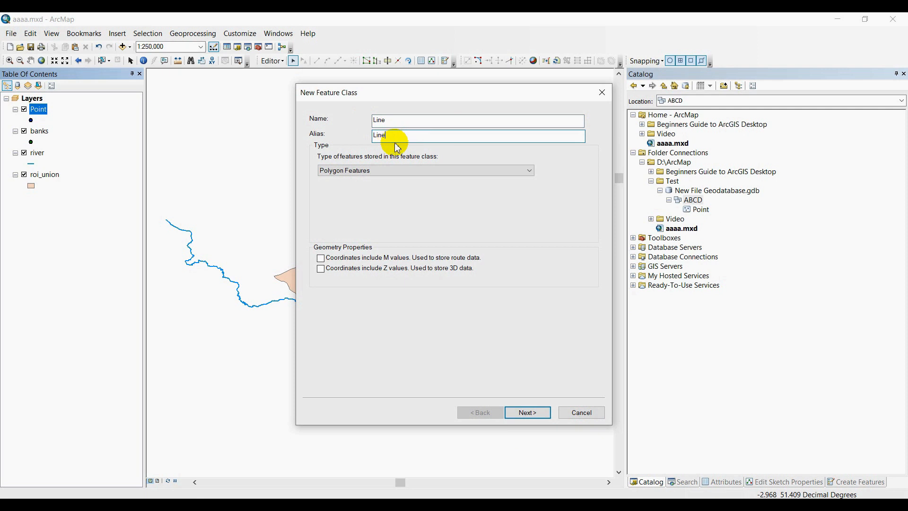
Set the feature type to Line Features, include M values in the coordinates, and accept the default settings up to the field definitions.
{"action": "left_click", "coordinate": [391, 171]}
{"action": "left_click", "coordinate": [350, 186]}
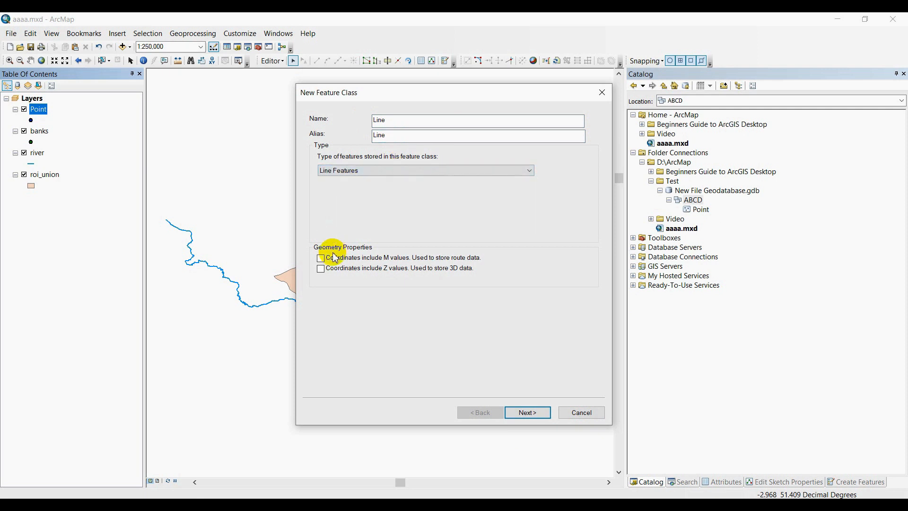
{"action": "left_click", "coordinate": [335, 257]}
{"action": "left_click", "coordinate": [520, 412]}
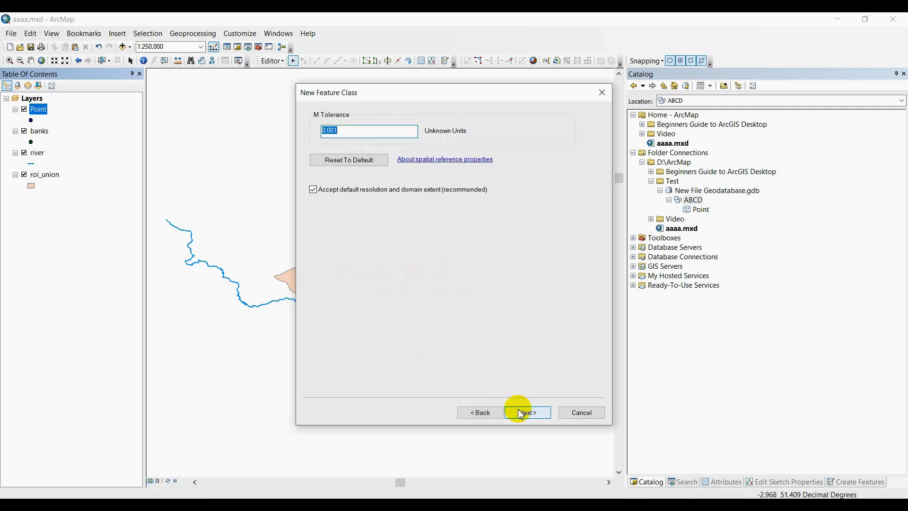
{"action": "left_click", "coordinate": [520, 412]}
{"action": "left_click", "coordinate": [520, 412]}
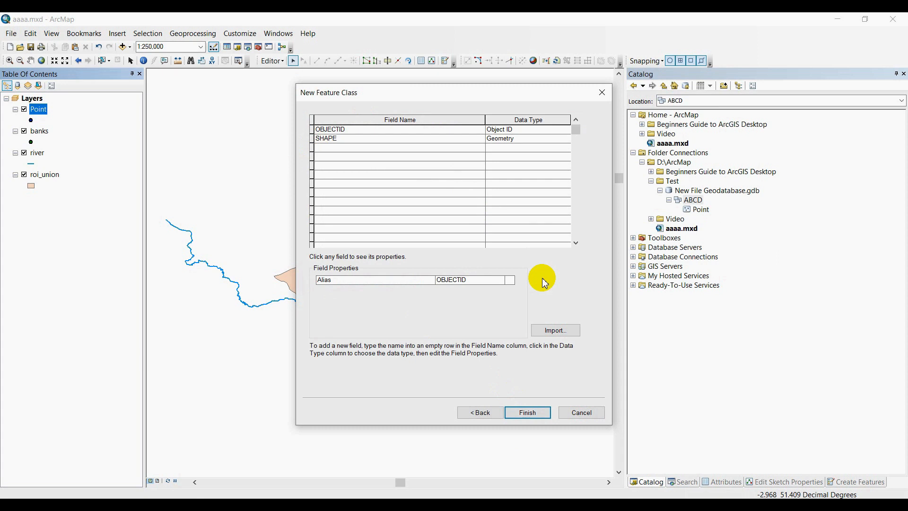
Import the field definitions from road.shp and finish creating the Line feature class.
{"action": "left_click", "coordinate": [556, 330]}
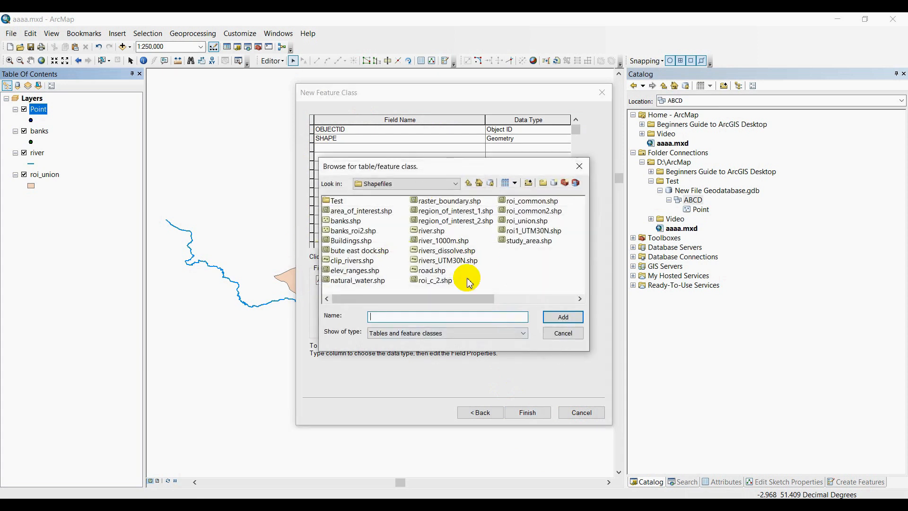
{"action": "double_click", "coordinate": [433, 271]}
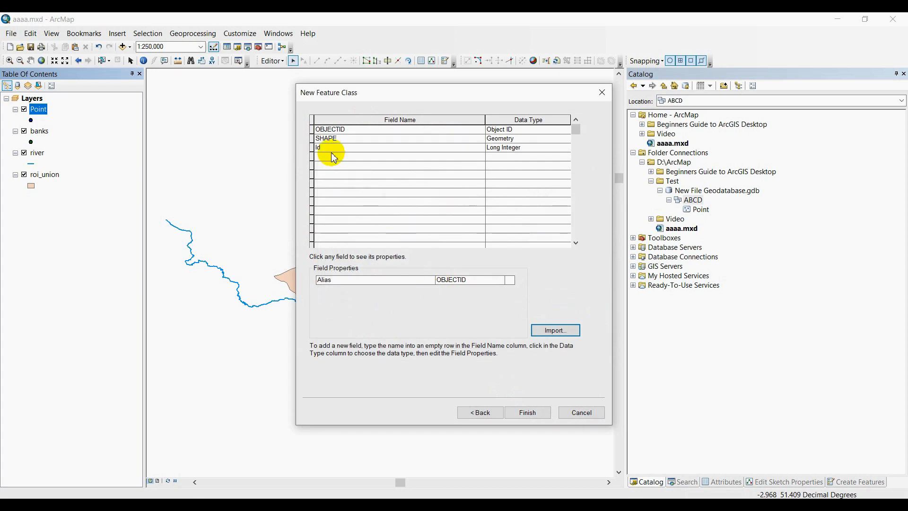
{"action": "left_click", "coordinate": [316, 148]}
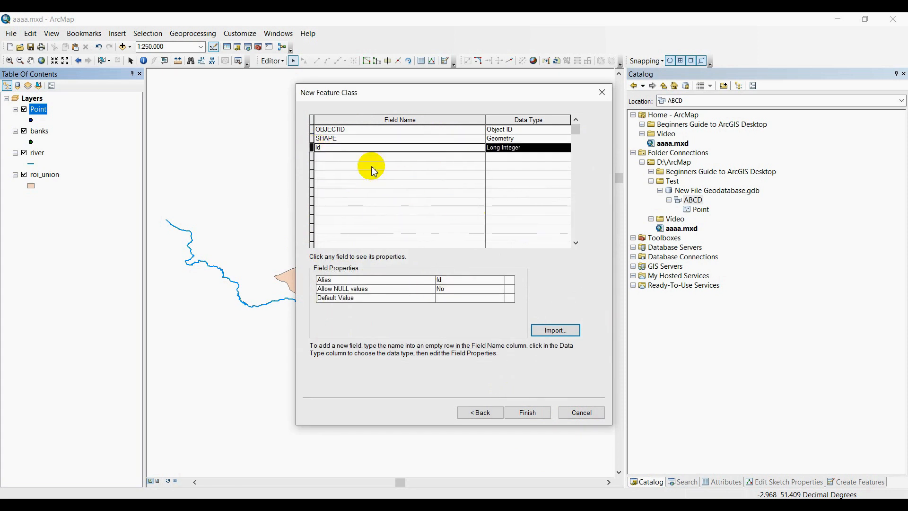
{"action": "left_click", "coordinate": [317, 151]}
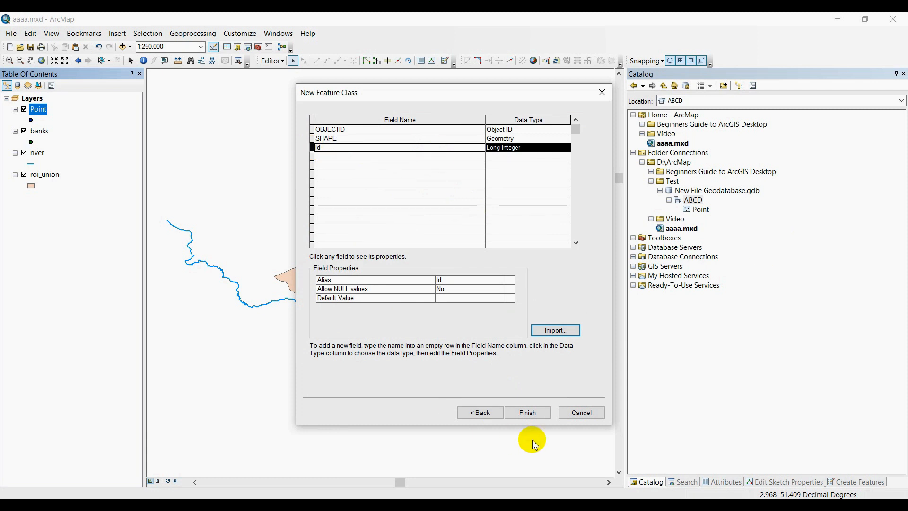
{"action": "left_click", "coordinate": [527, 413]}
{"action": "right_click", "coordinate": [692, 191]}
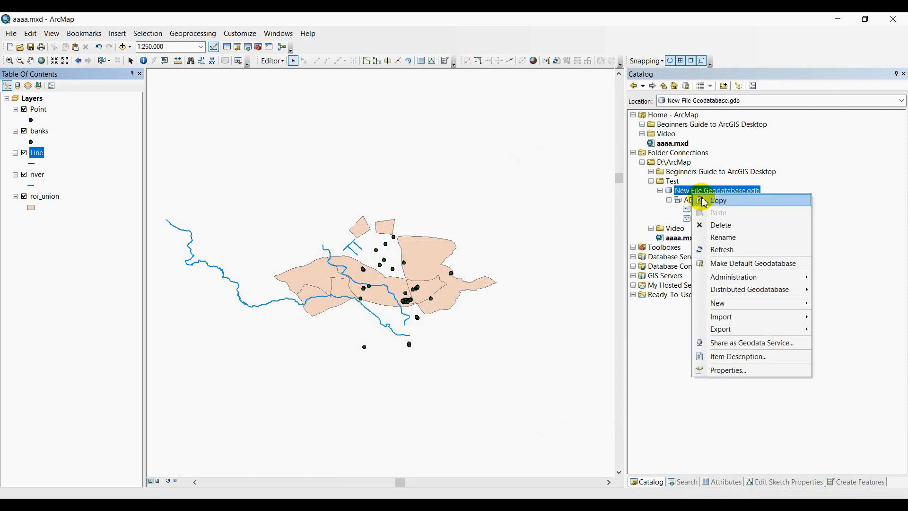
{"action": "mouse_move", "coordinate": [740, 303]}
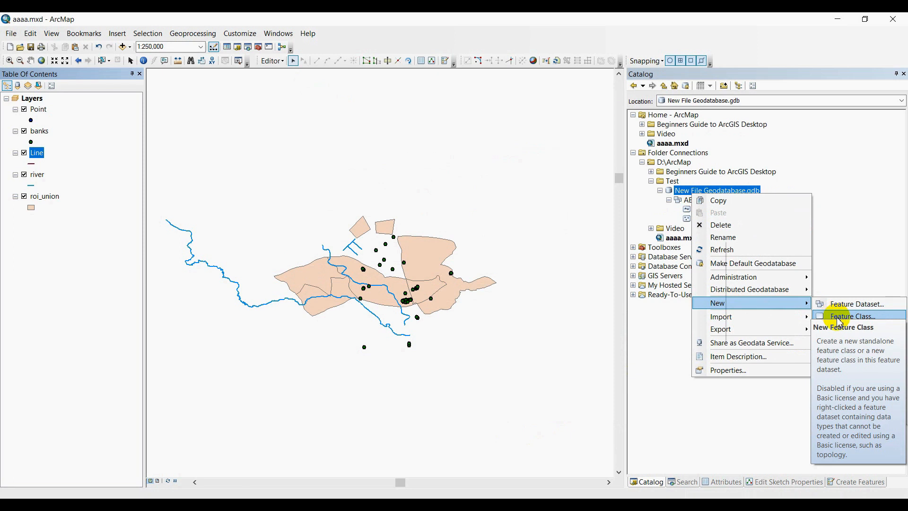
{"action": "left_click", "coordinate": [676, 198]}
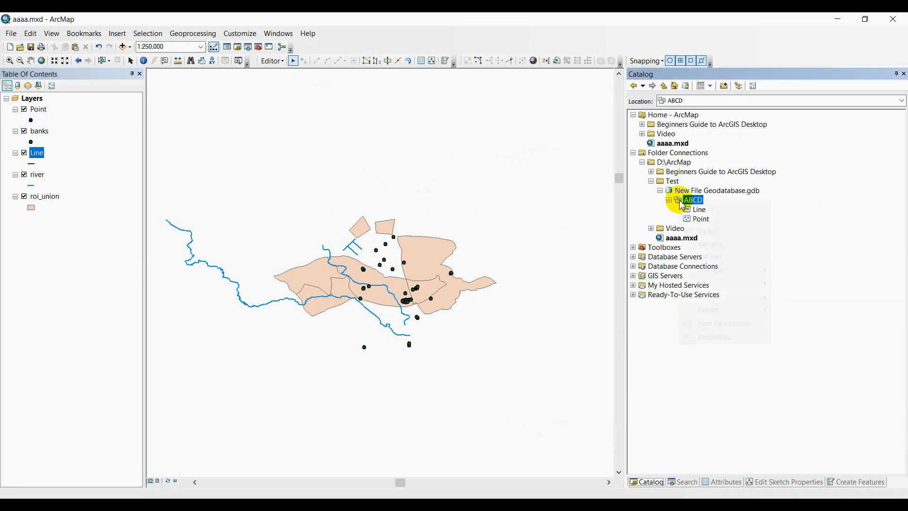
Start a new polygon feature class in the ABCD feature dataset with Polygon as both its name and alias.
{"action": "right_click", "coordinate": [677, 199]}
{"action": "mouse_move", "coordinate": [711, 286]}
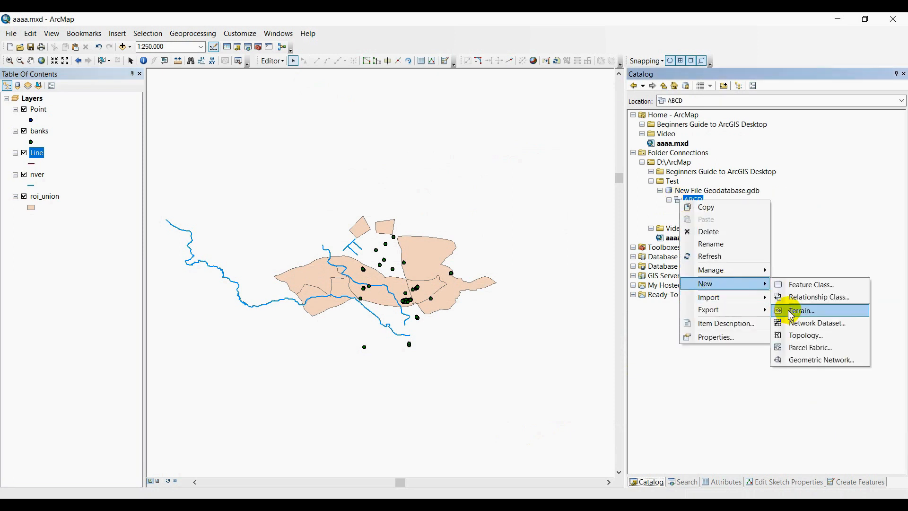
{"action": "left_click", "coordinate": [802, 285]}
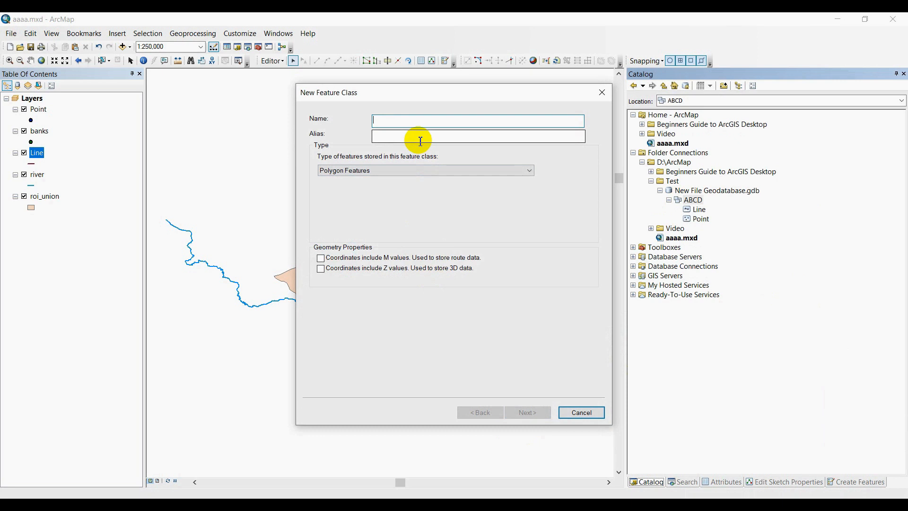
{"action": "type", "text": "Polygon"}
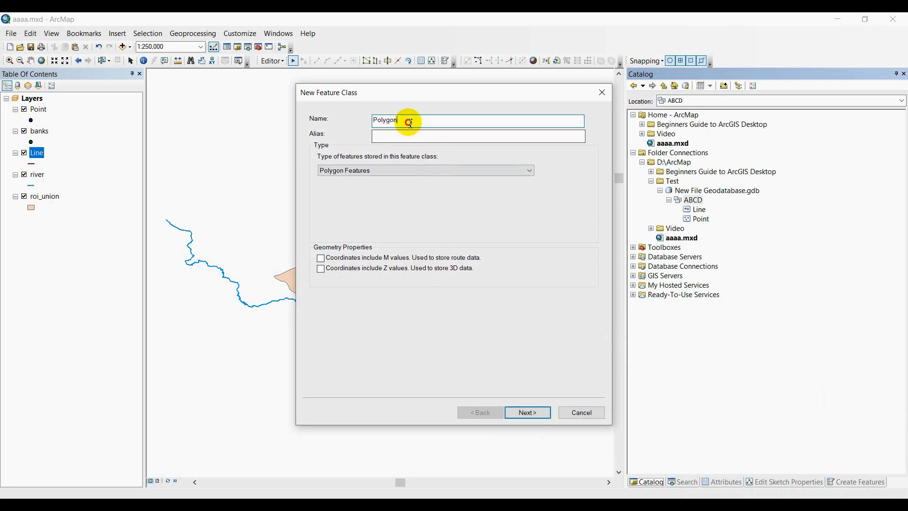
{"action": "left_click_drag", "start_coordinate": [406, 122], "coordinate": [370, 124]}
{"action": "left_click", "coordinate": [429, 138]}
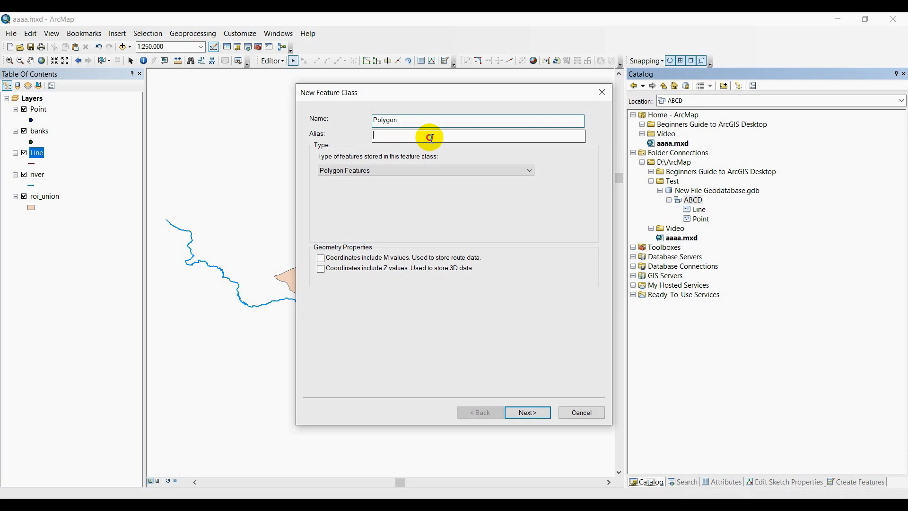
{"action": "key", "text": "ctrl+v"}
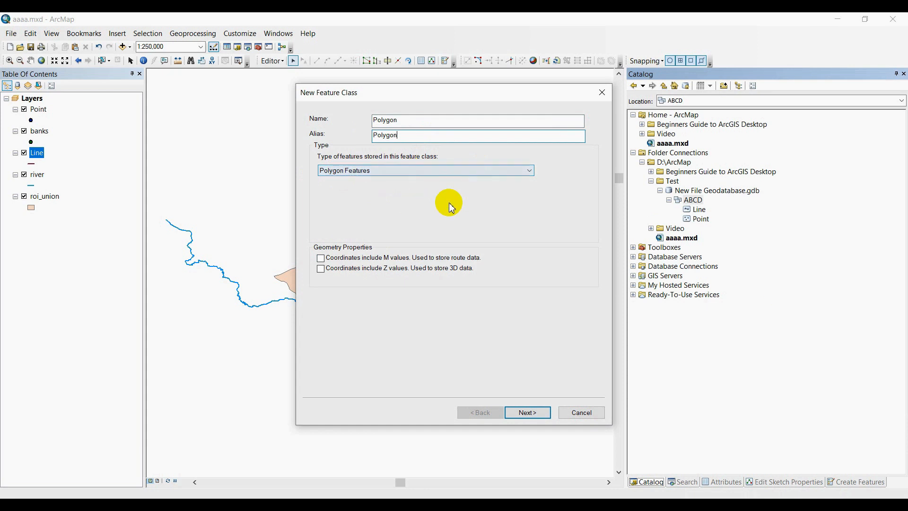
Include M and Z values in the polygon feature class's coordinates and accept the default settings up to the field definitions.
{"action": "left_click", "coordinate": [320, 258]}
{"action": "left_click", "coordinate": [321, 268]}
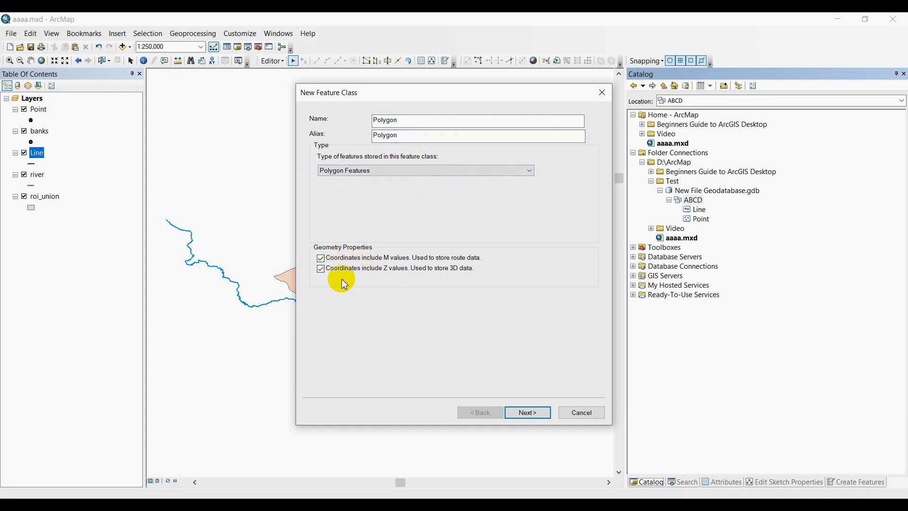
{"action": "left_click", "coordinate": [523, 412]}
{"action": "left_click", "coordinate": [525, 415]}
{"action": "left_click", "coordinate": [525, 415]}
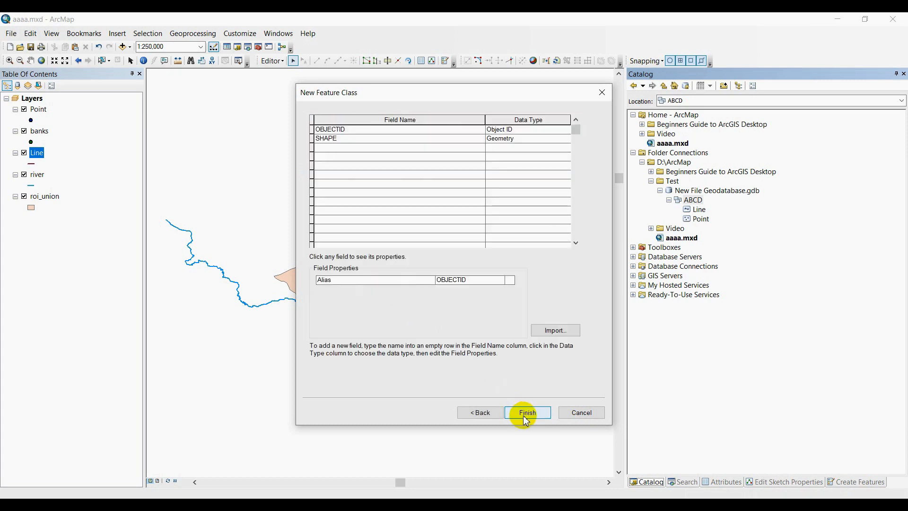
Import the field definitions from Buildings.shp and finish creating the Polygon feature class.
{"action": "left_click", "coordinate": [572, 331]}
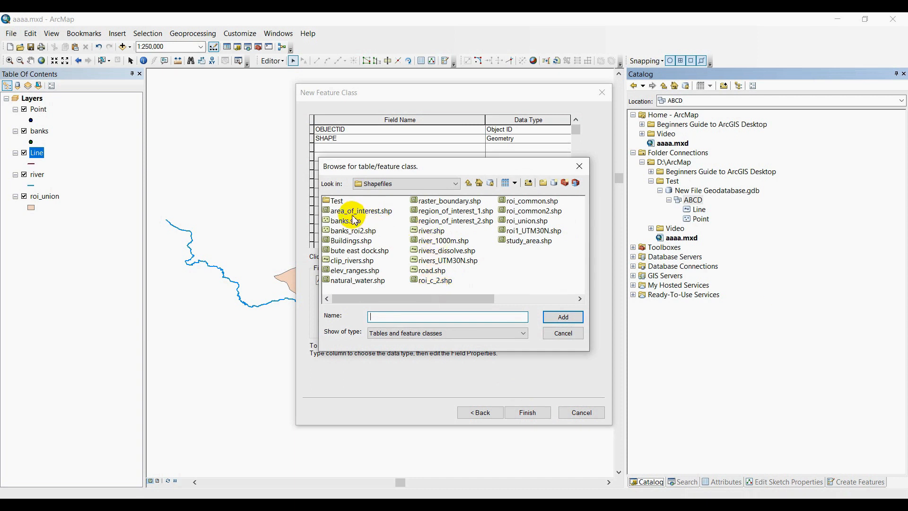
{"action": "double_click", "coordinate": [358, 241]}
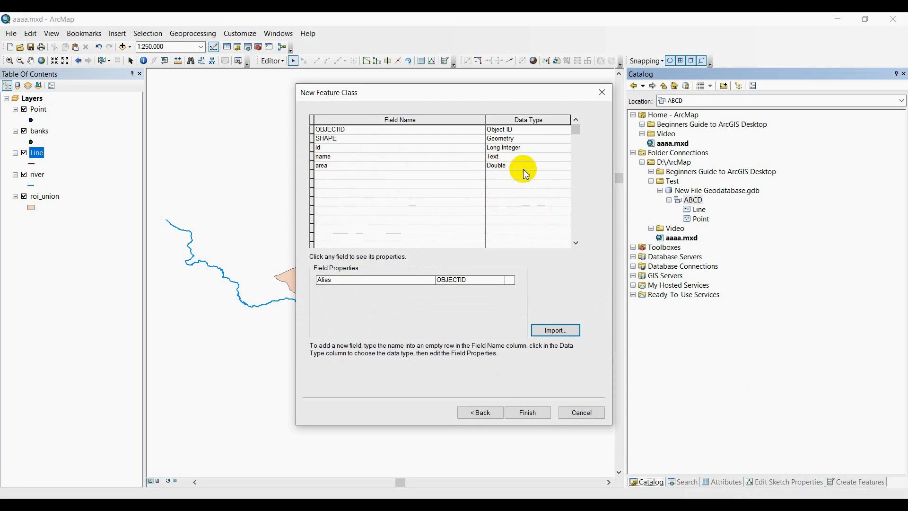
{"action": "left_click", "coordinate": [528, 412]}
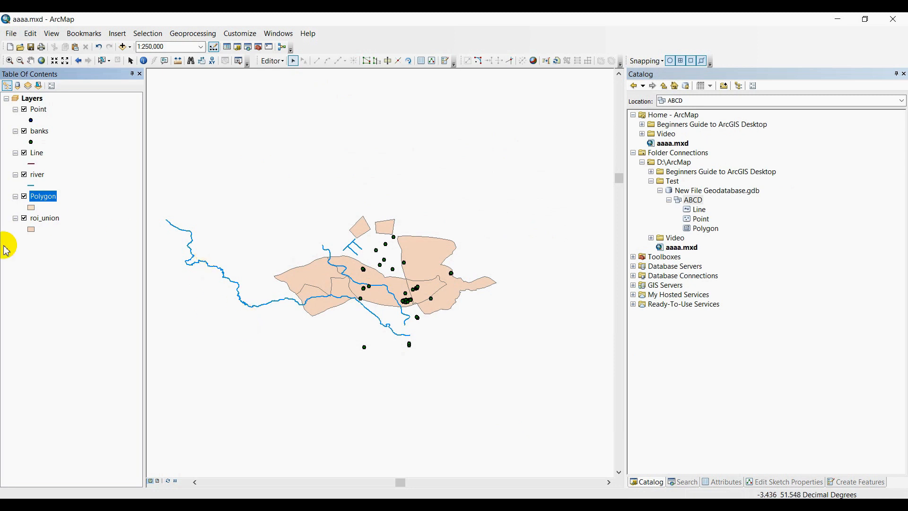
Turn off the visibility of all layers: Point, banks, Line, river, Polygon and roi_union.
{"action": "left_click", "coordinate": [24, 153]}
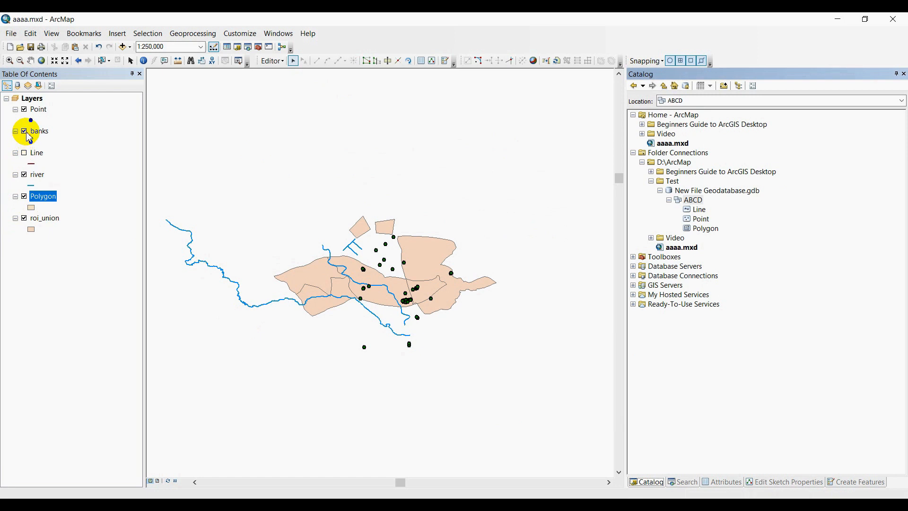
{"action": "left_click", "coordinate": [25, 131]}
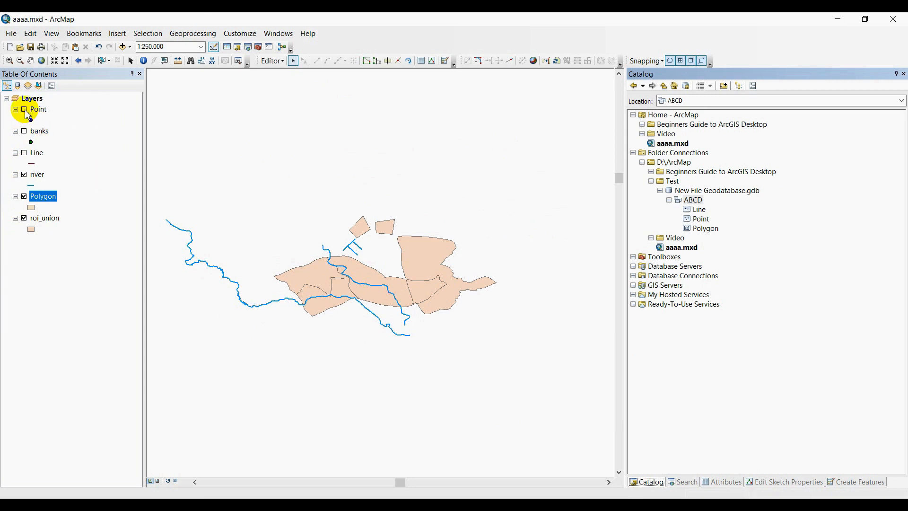
{"action": "left_click", "coordinate": [24, 131]}
{"action": "left_click", "coordinate": [24, 131]}
{"action": "left_click", "coordinate": [25, 218]}
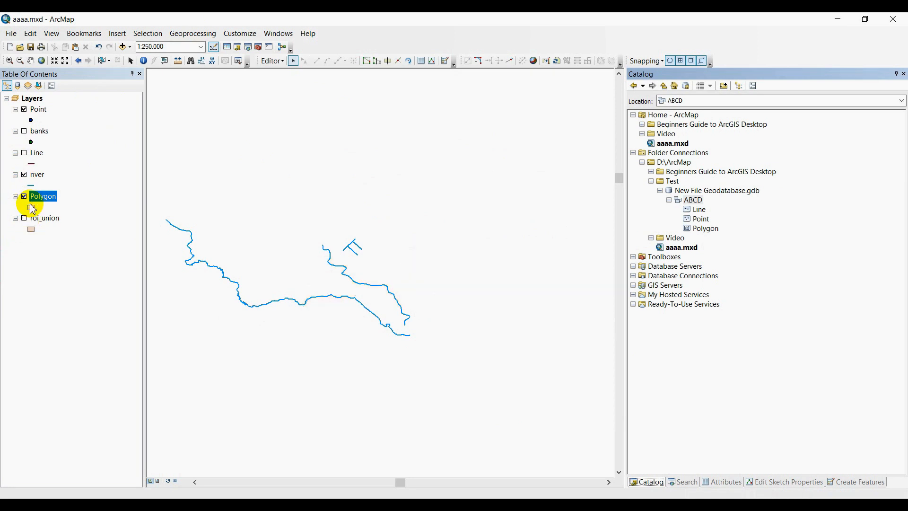
{"action": "left_click", "coordinate": [24, 174]}
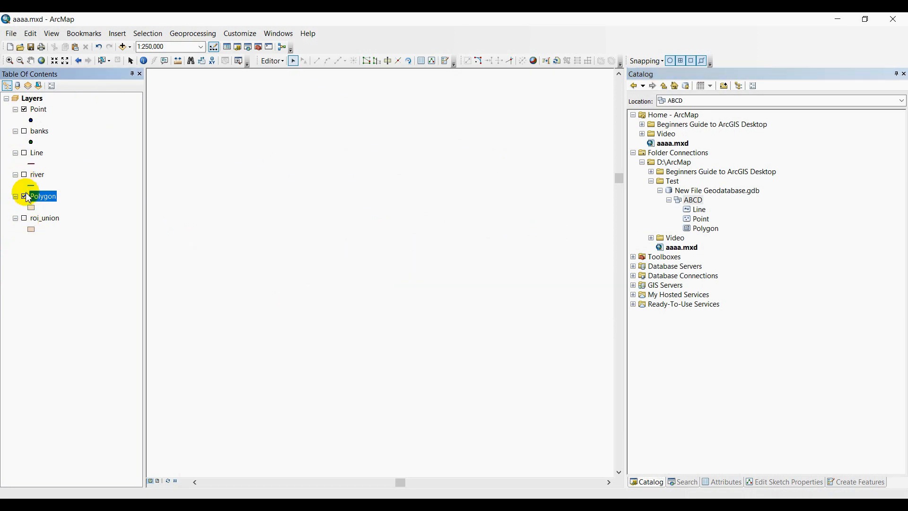
{"action": "left_click", "coordinate": [24, 196]}
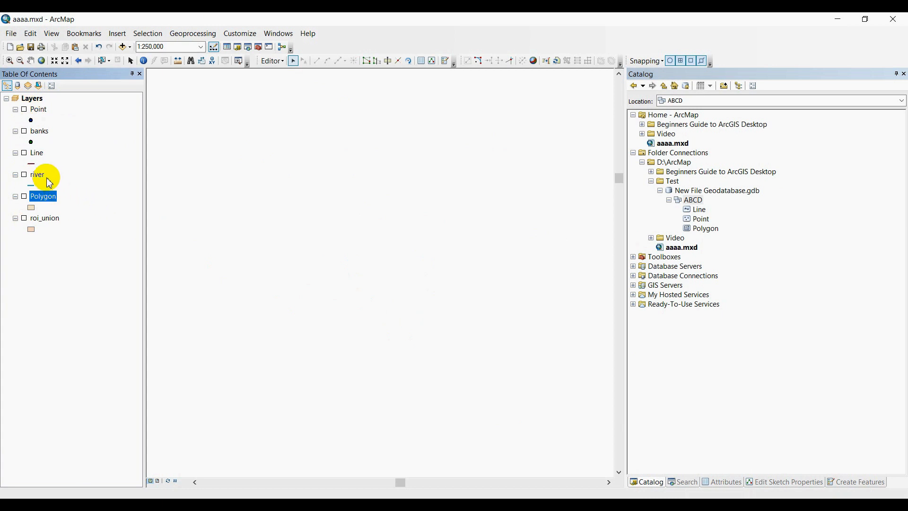
Reorder the layers so that river, banks and roi_union come above Point, Line and Polygon.
{"action": "left_click_drag", "start_coordinate": [45, 181], "coordinate": [45, 111]}
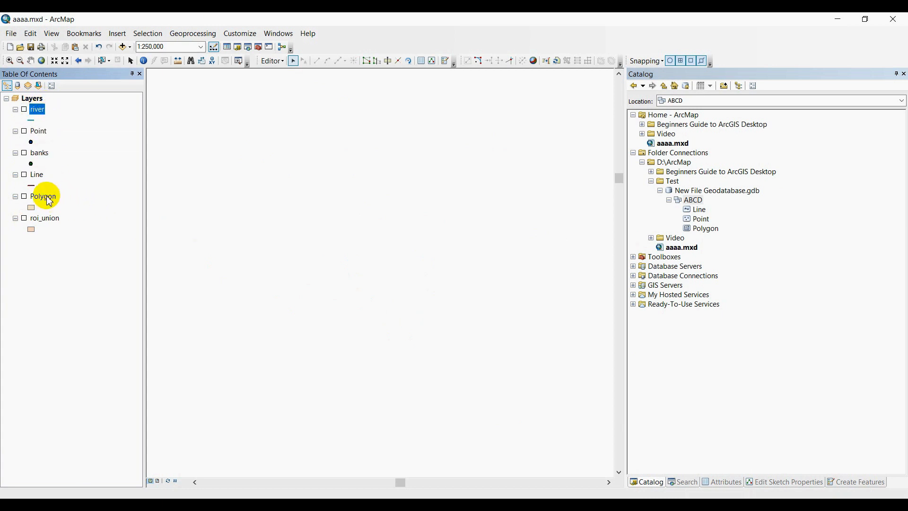
{"action": "left_click_drag", "start_coordinate": [46, 160], "coordinate": [45, 122]}
{"action": "left_click_drag", "start_coordinate": [53, 222], "coordinate": [42, 142]}
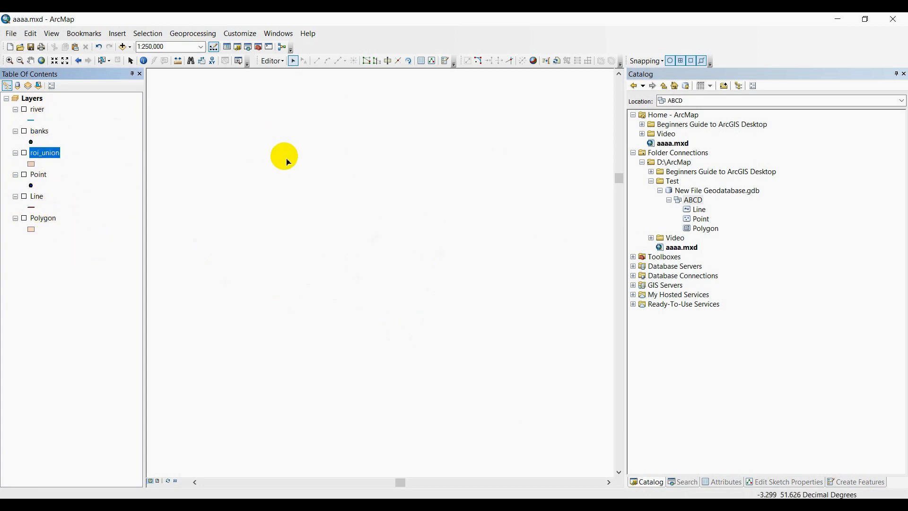
Stop the current edit session and start a new one on New File Geodatabase.gdb, continuing past the spatial reference warnings.
{"action": "left_click", "coordinate": [281, 61]}
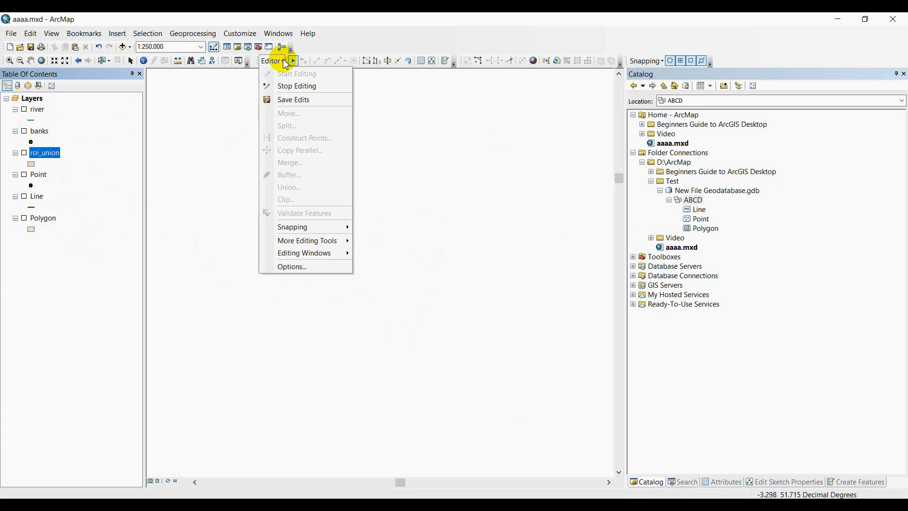
{"action": "left_click", "coordinate": [295, 87]}
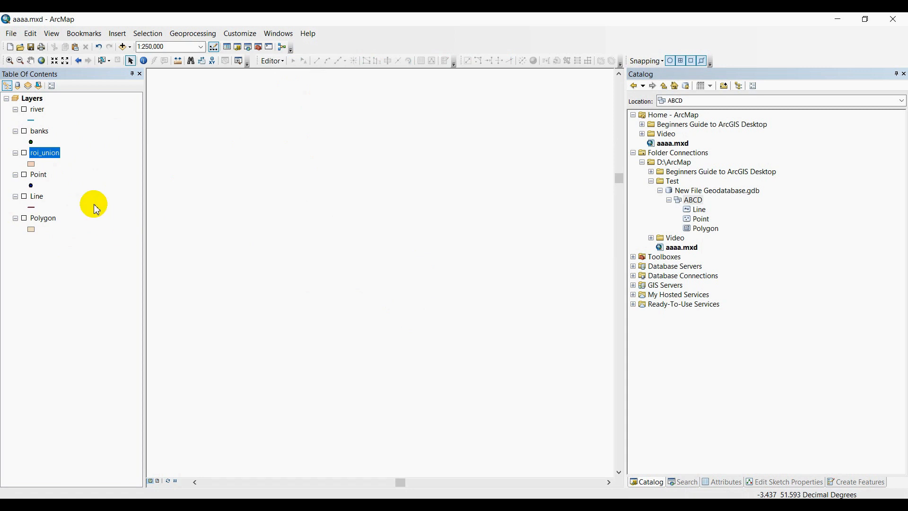
{"action": "left_click", "coordinate": [279, 61]}
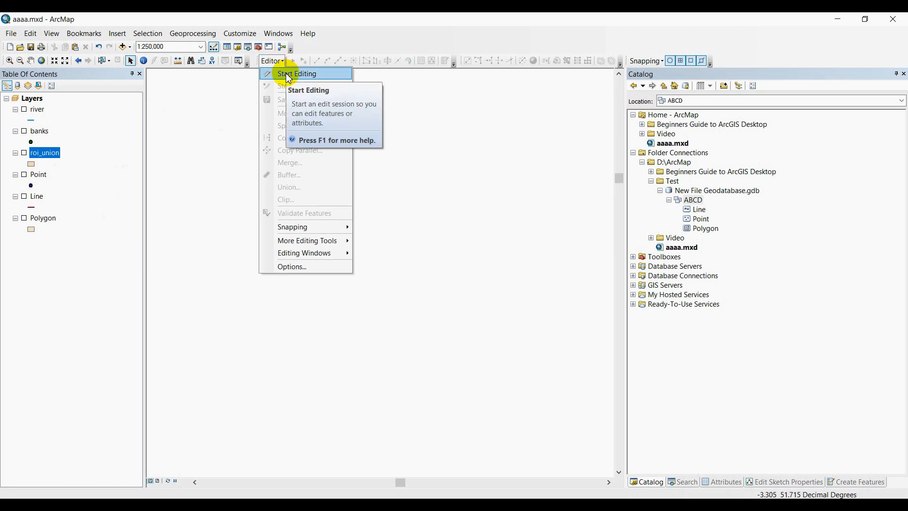
{"action": "left_click", "coordinate": [289, 75]}
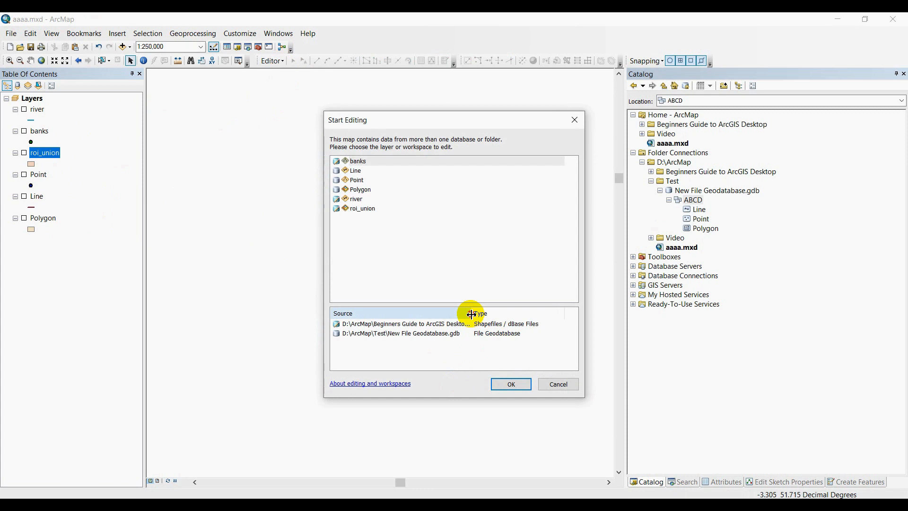
{"action": "left_click_drag", "start_coordinate": [471, 313], "coordinate": [544, 314]}
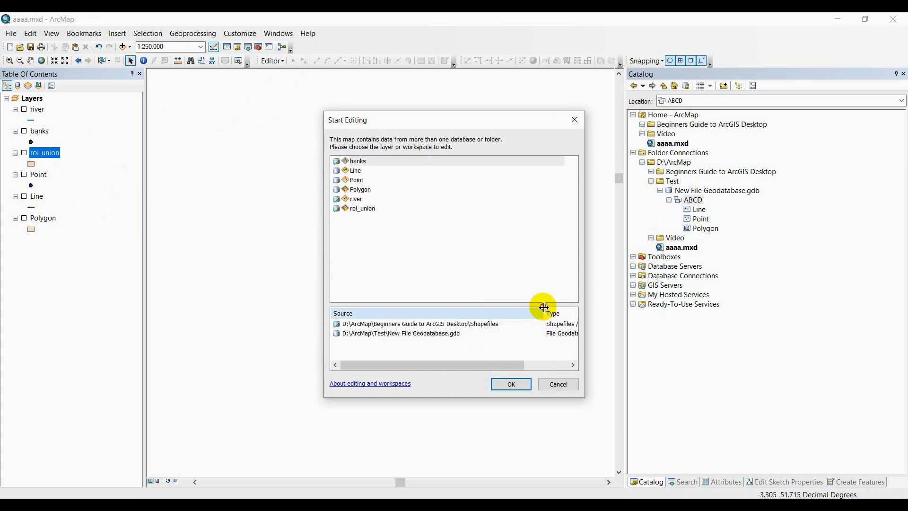
{"action": "left_click", "coordinate": [418, 334]}
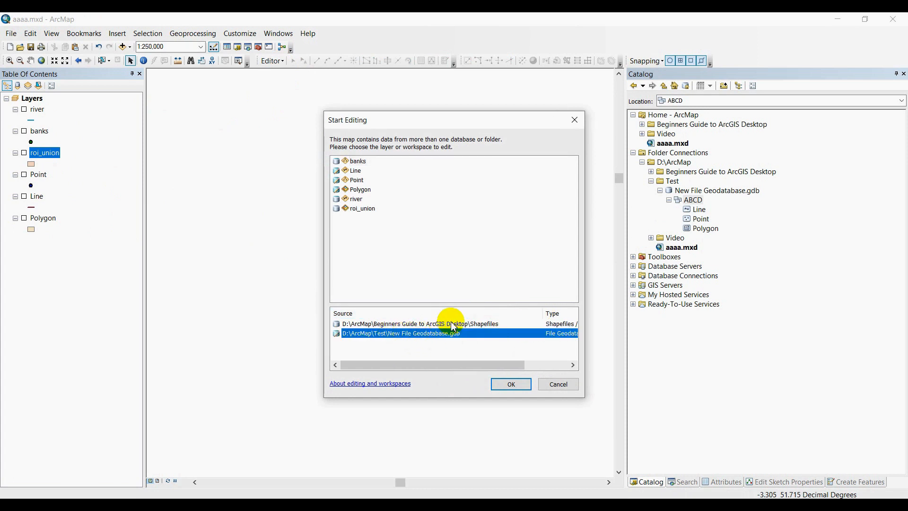
{"action": "double_click", "coordinate": [384, 336]}
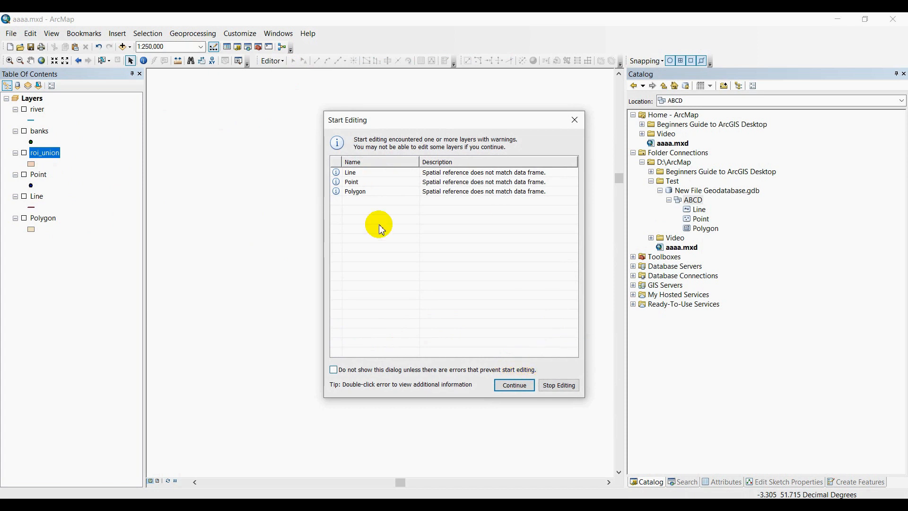
{"action": "left_click", "coordinate": [531, 390]}
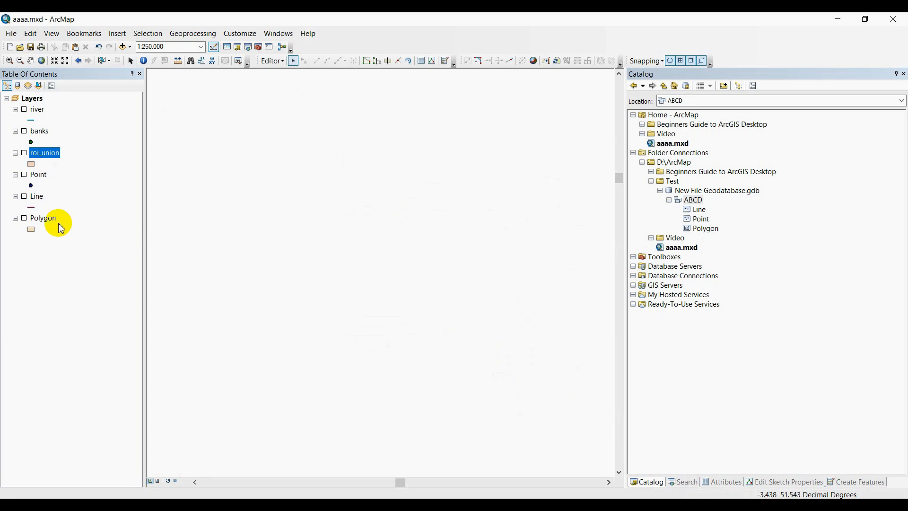
Make the Point, Line and Polygon layers visible and stop the edit session.
{"action": "left_click", "coordinate": [24, 176]}
{"action": "left_click", "coordinate": [25, 197]}
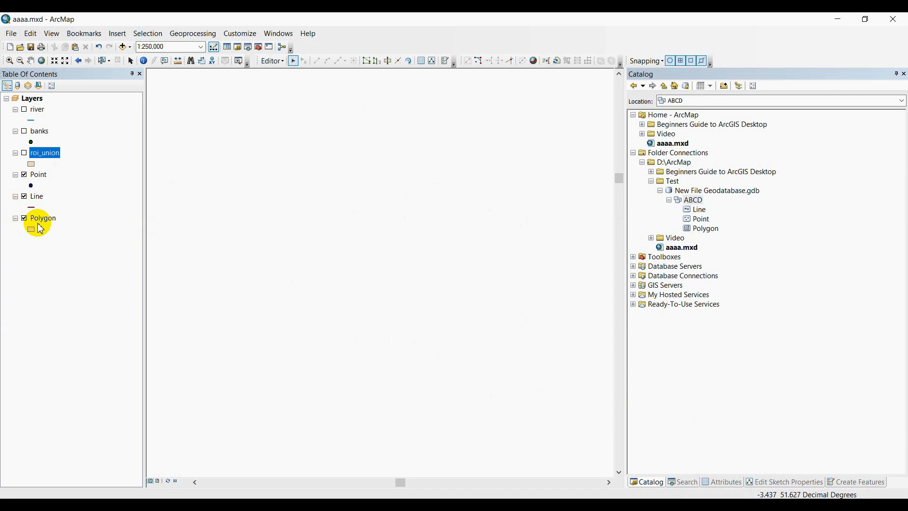
{"action": "left_click", "coordinate": [277, 61]}
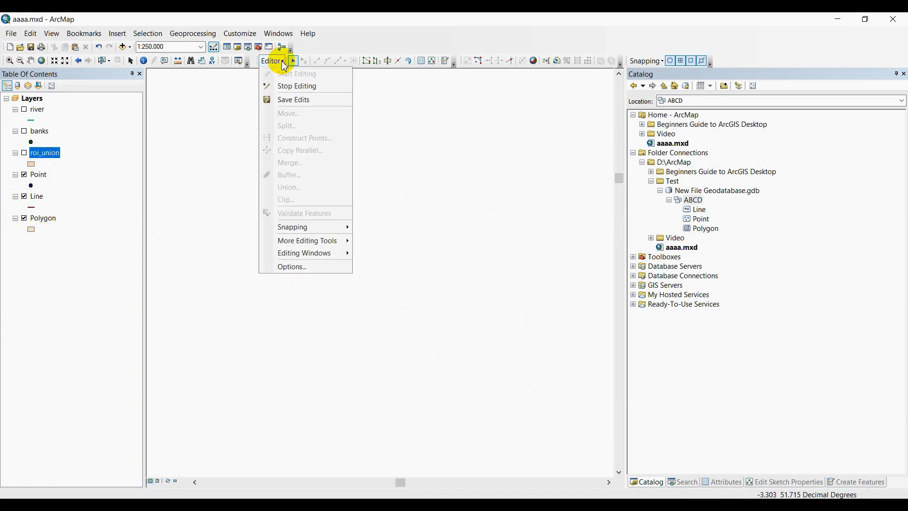
{"action": "left_click", "coordinate": [303, 90]}
{"action": "left_click", "coordinate": [274, 61]}
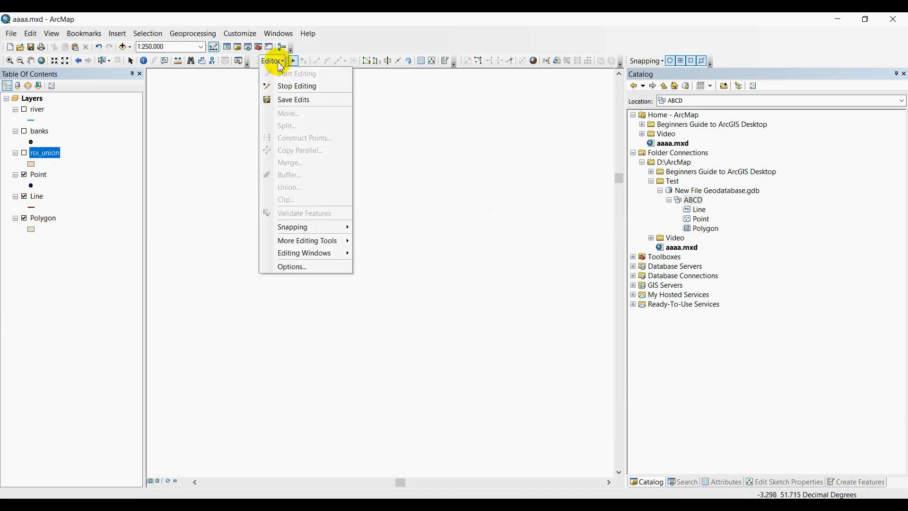
{"action": "left_click", "coordinate": [288, 87]}
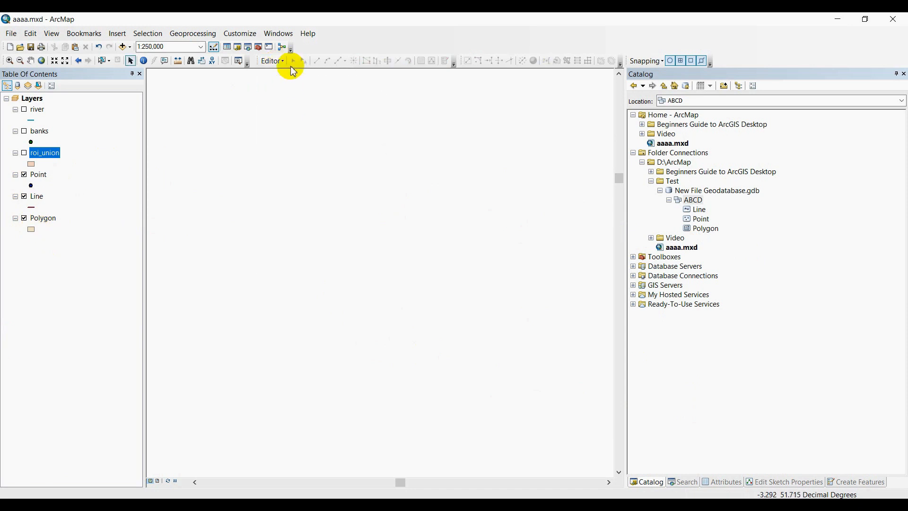
Start loading data into the Line feature class of the ABCD dataset, with river.shp added as the source data.
{"action": "right_click", "coordinate": [699, 211]}
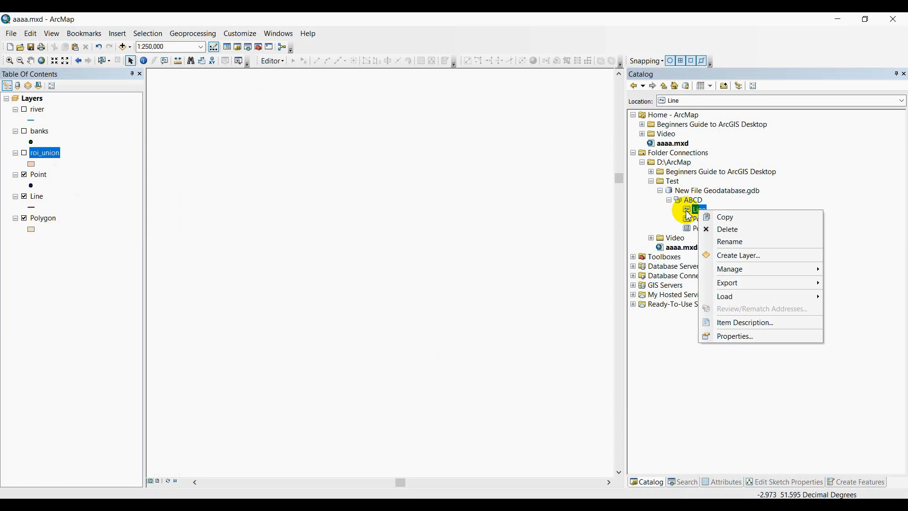
{"action": "mouse_move", "coordinate": [729, 296]}
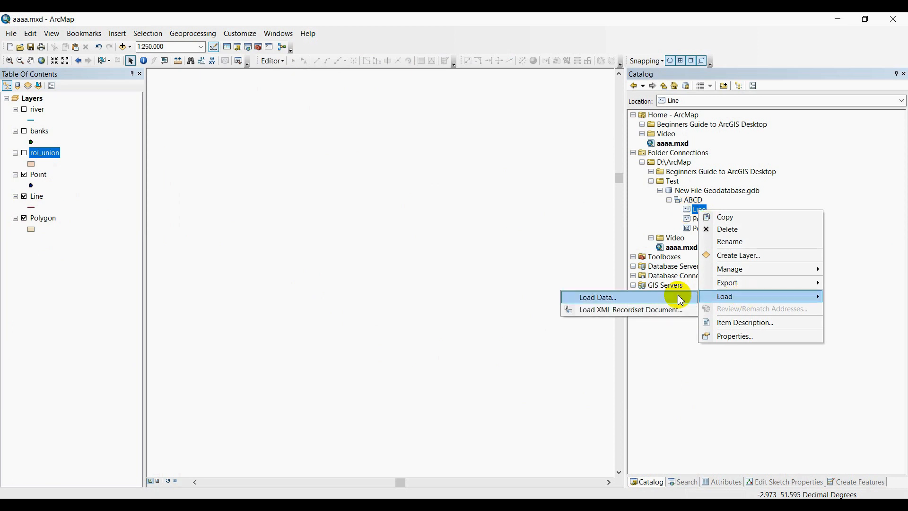
{"action": "left_click", "coordinate": [660, 301]}
{"action": "left_click", "coordinate": [503, 361]}
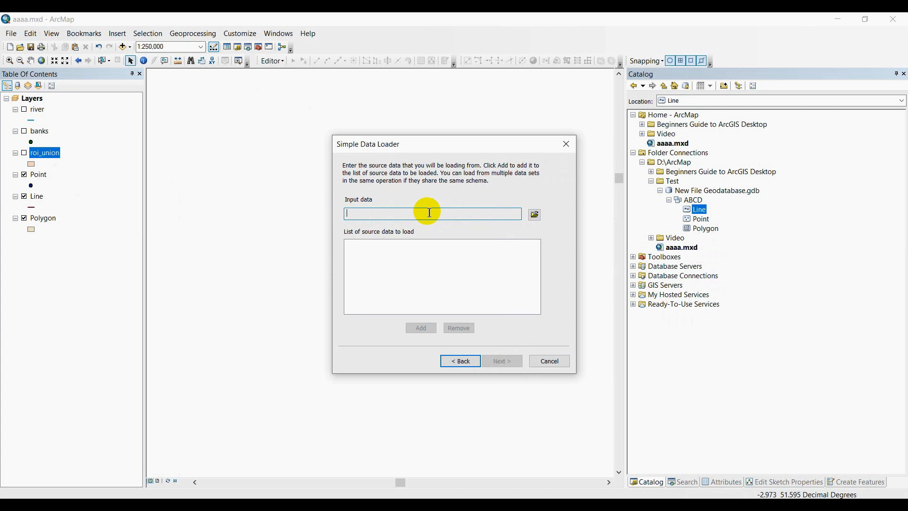
{"action": "left_click", "coordinate": [533, 217]}
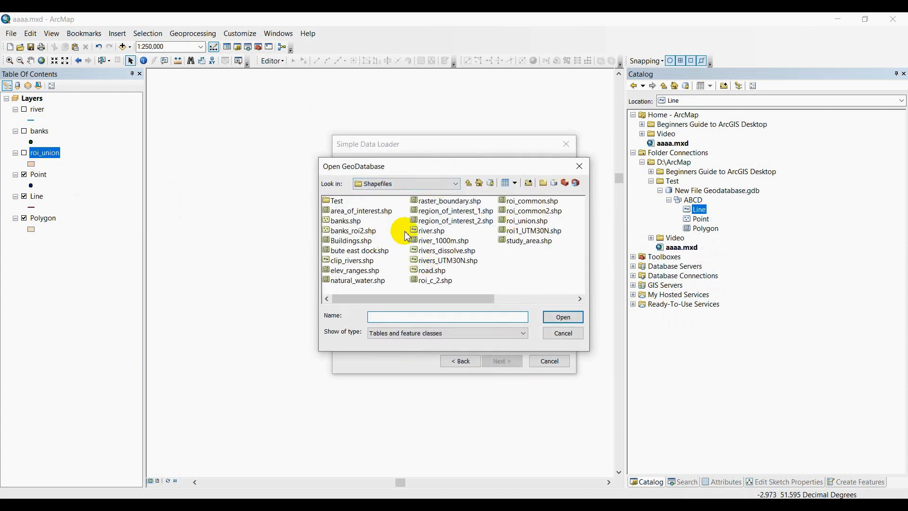
{"action": "double_click", "coordinate": [430, 231]}
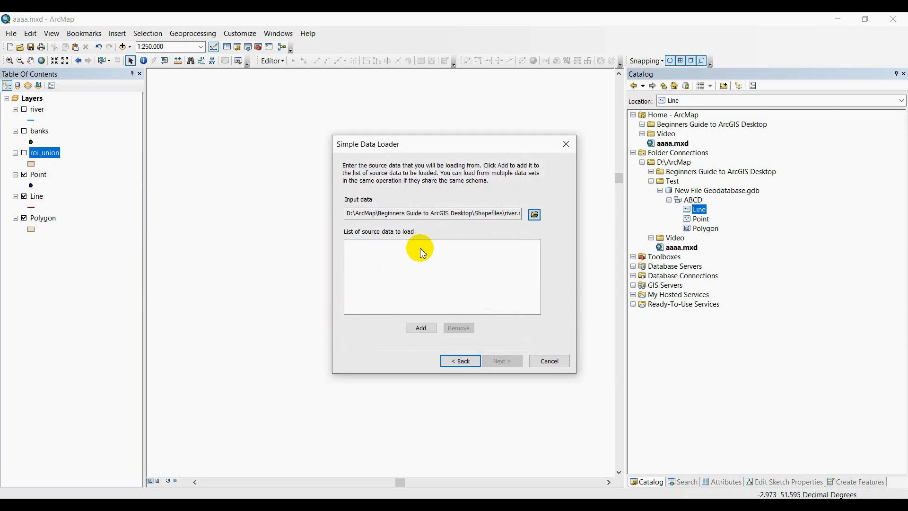
{"action": "left_click", "coordinate": [415, 329]}
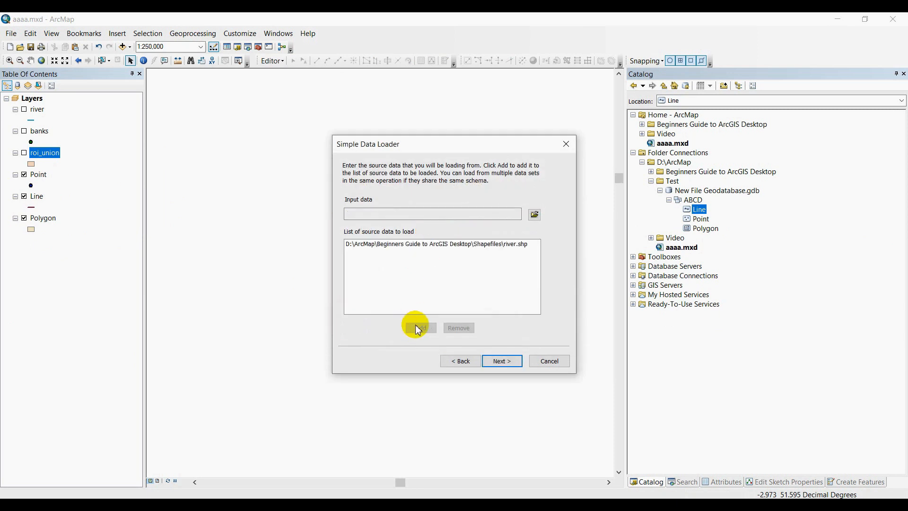
Try to load all of the source data into Line with full_id matched to the Id field, and show the load errors.
{"action": "left_click", "coordinate": [500, 362]}
{"action": "left_click", "coordinate": [500, 362]}
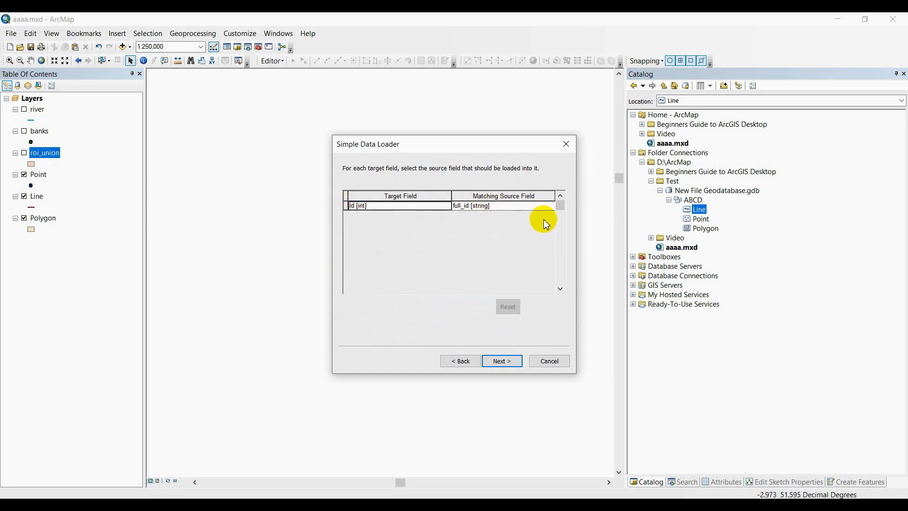
{"action": "left_click", "coordinate": [513, 366]}
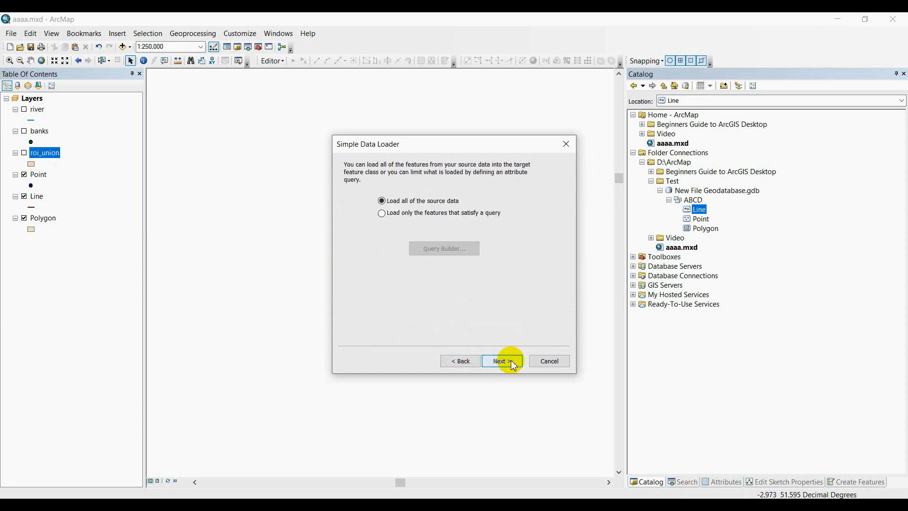
{"action": "left_click", "coordinate": [513, 365]}
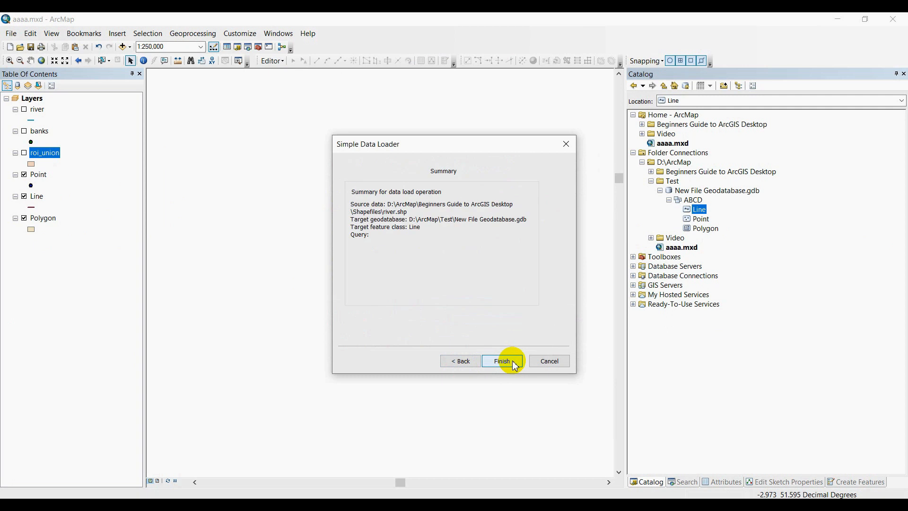
{"action": "left_click", "coordinate": [515, 365]}
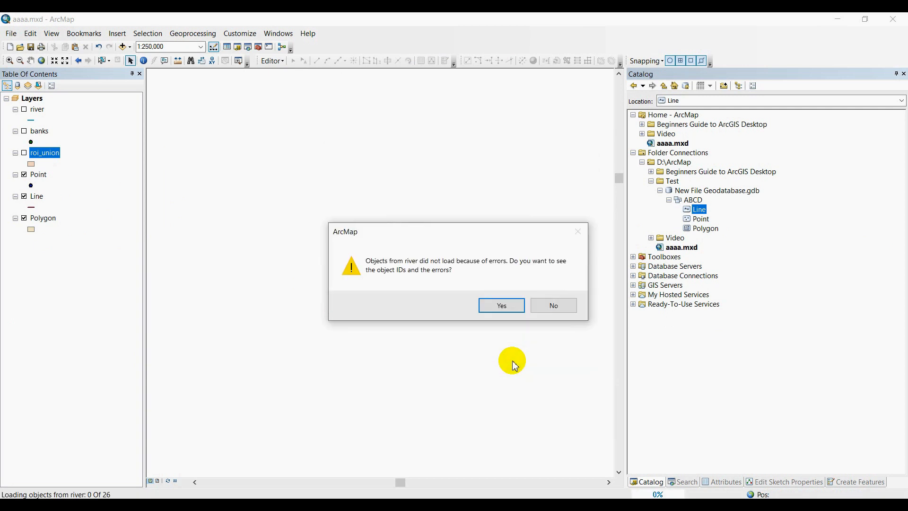
{"action": "left_click", "coordinate": [518, 312]}
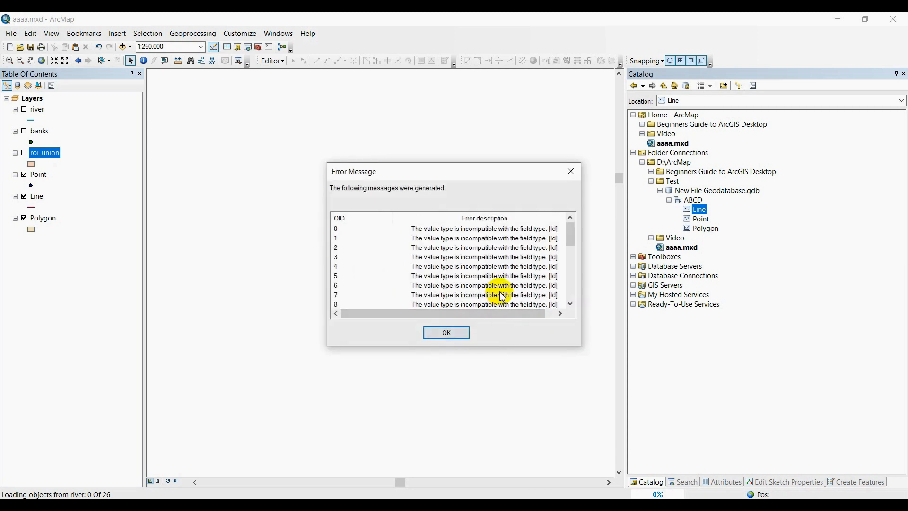
Review the load error list down to its last entry and dismiss it.
{"action": "left_click_drag", "start_coordinate": [570, 227], "coordinate": [569, 290]}
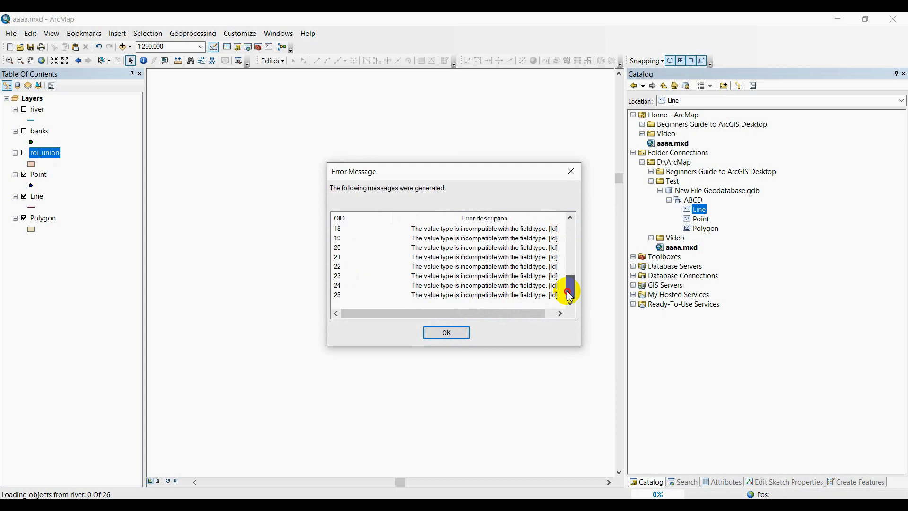
{"action": "left_click", "coordinate": [447, 333]}
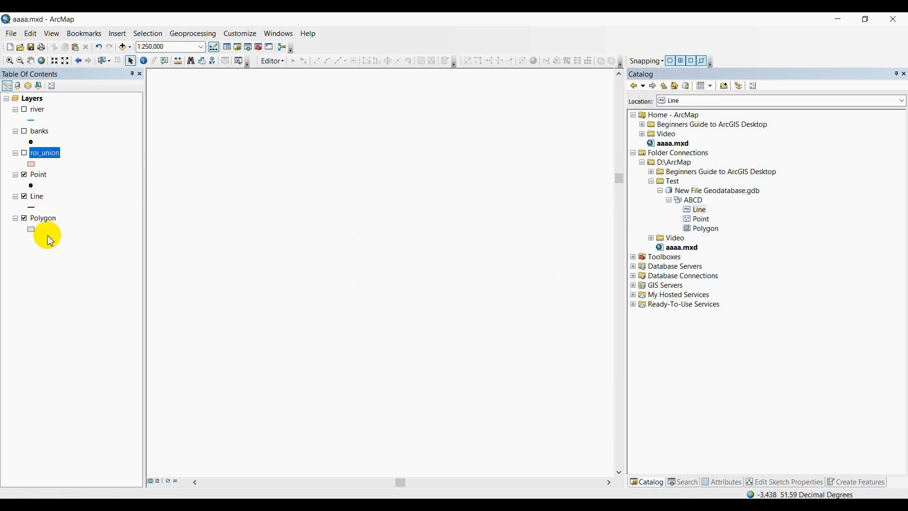
Check the projected coordinate system in the Line layer's source properties, and close them without changes.
{"action": "right_click", "coordinate": [40, 204]}
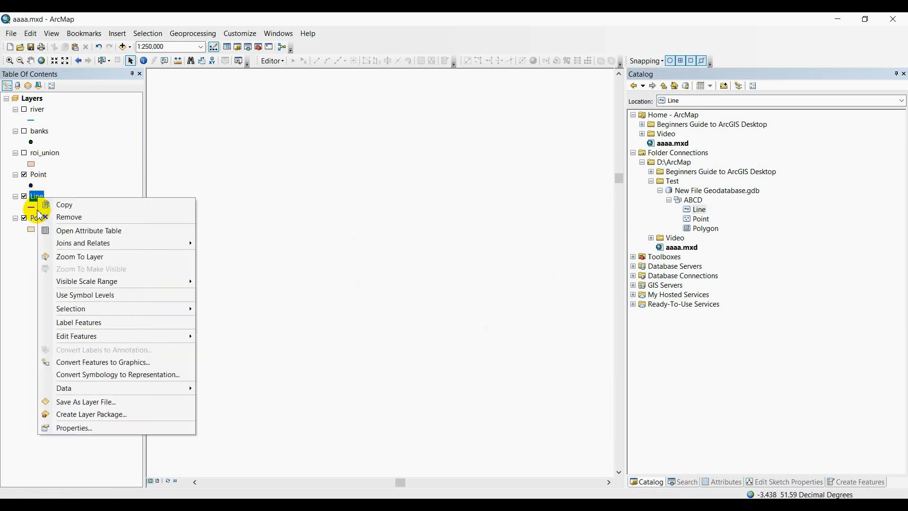
{"action": "left_click", "coordinate": [89, 428]}
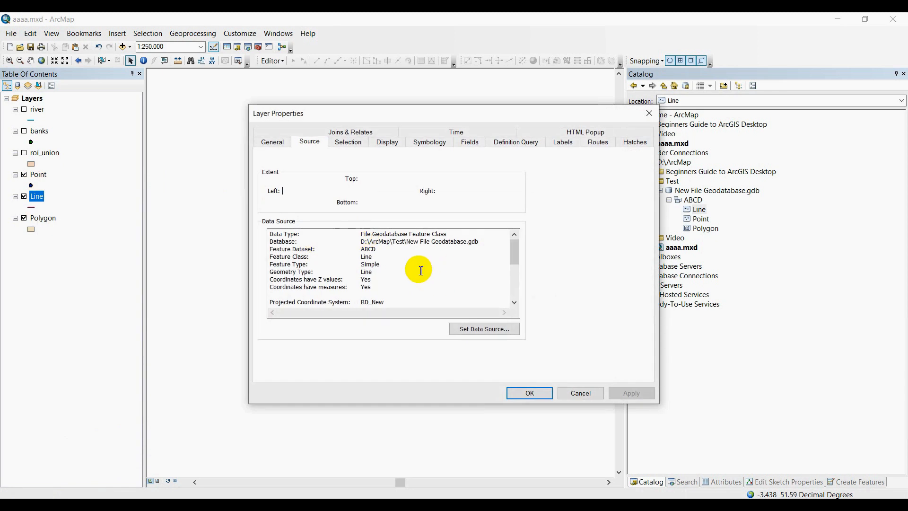
{"action": "scroll", "coordinate": [426, 250], "scroll_direction": "down", "scroll_amount": 1}
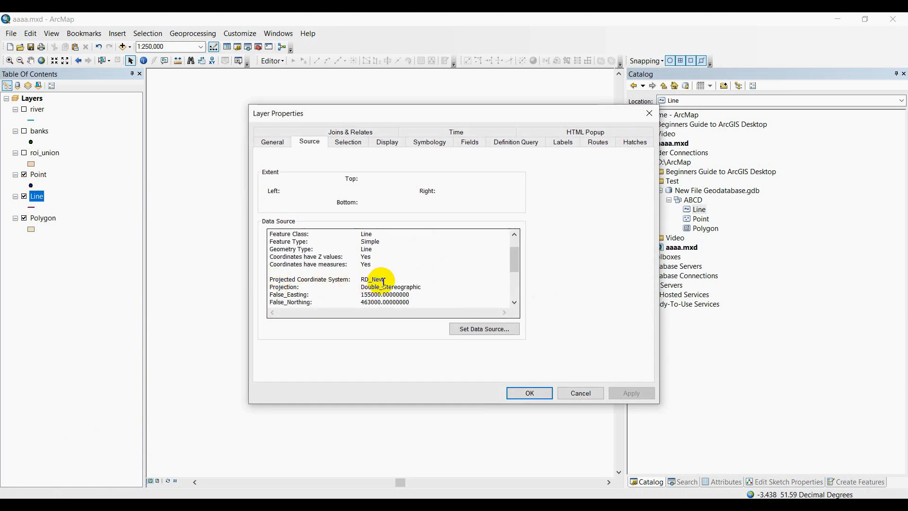
{"action": "left_click_drag", "start_coordinate": [384, 281], "coordinate": [367, 283]}
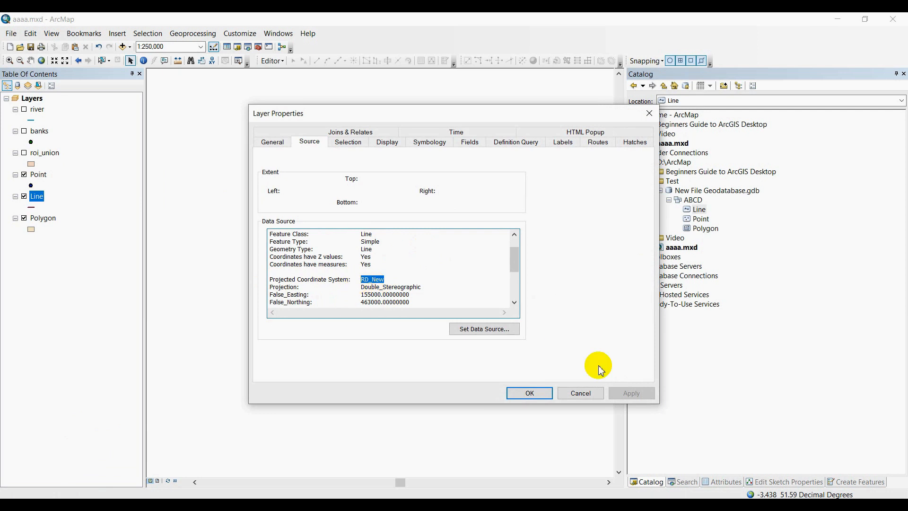
{"action": "left_click", "coordinate": [581, 392]}
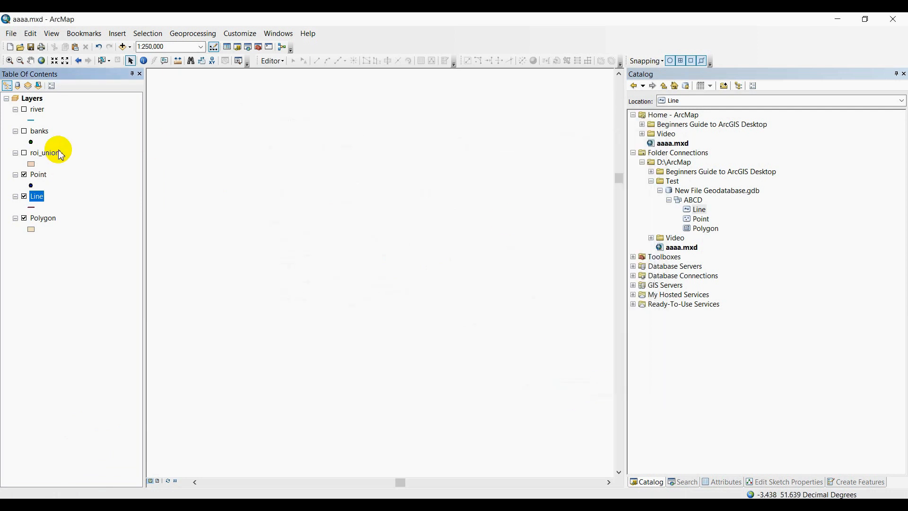
Check the geographic coordinate system in the river layer's source properties, and close them without changes.
{"action": "right_click", "coordinate": [40, 112]}
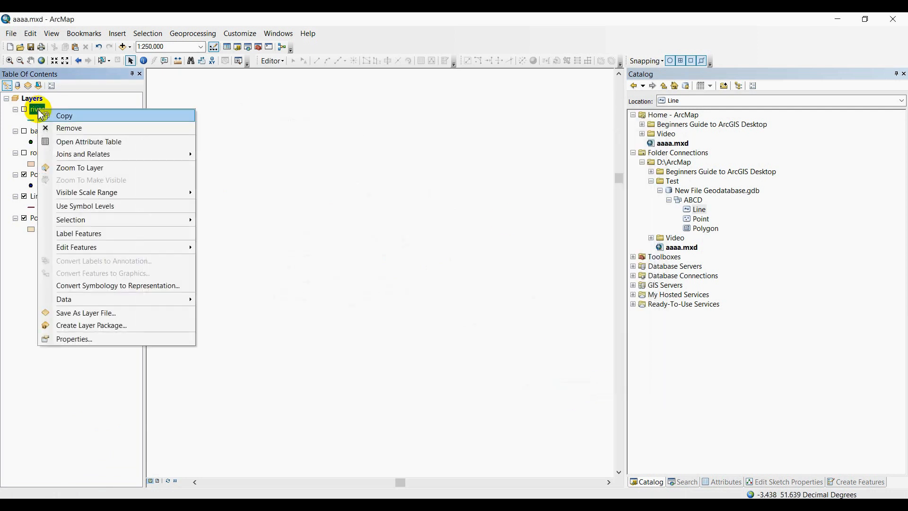
{"action": "left_click", "coordinate": [90, 338]}
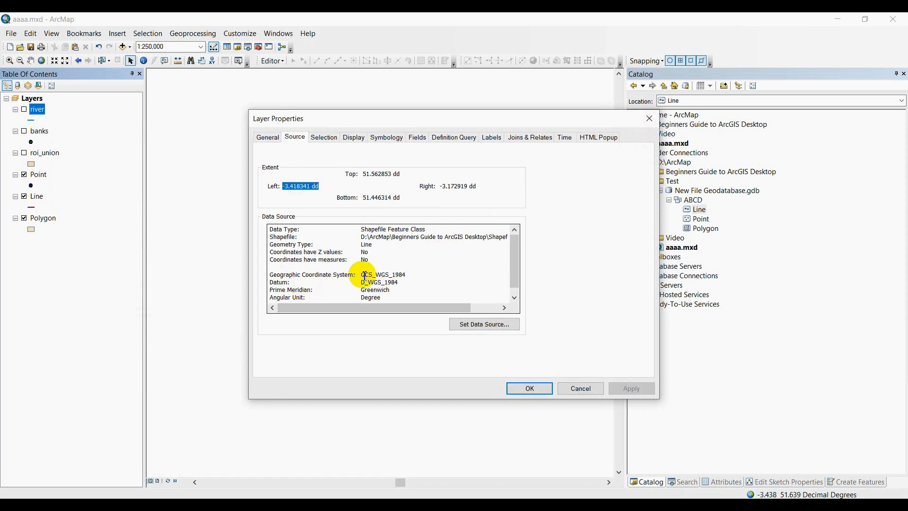
{"action": "left_click_drag", "start_coordinate": [363, 277], "coordinate": [409, 277]}
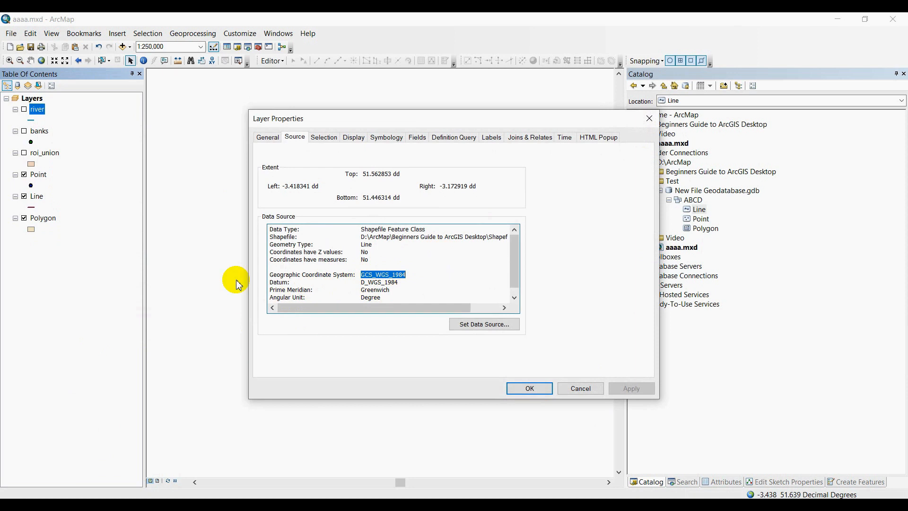
{"action": "left_click", "coordinate": [580, 386]}
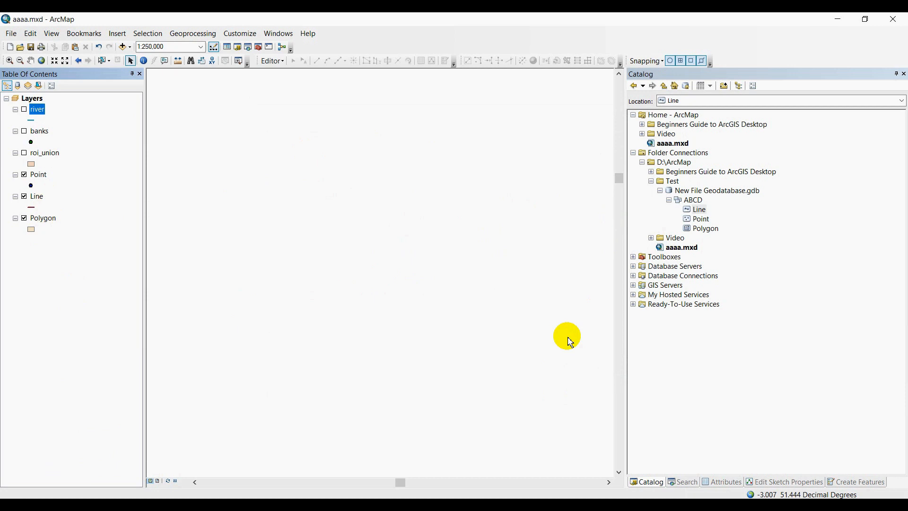
Examine the fields and general properties of the Line feature class in the ABCD dataset, leaving them unchanged.
{"action": "right_click", "coordinate": [695, 208]}
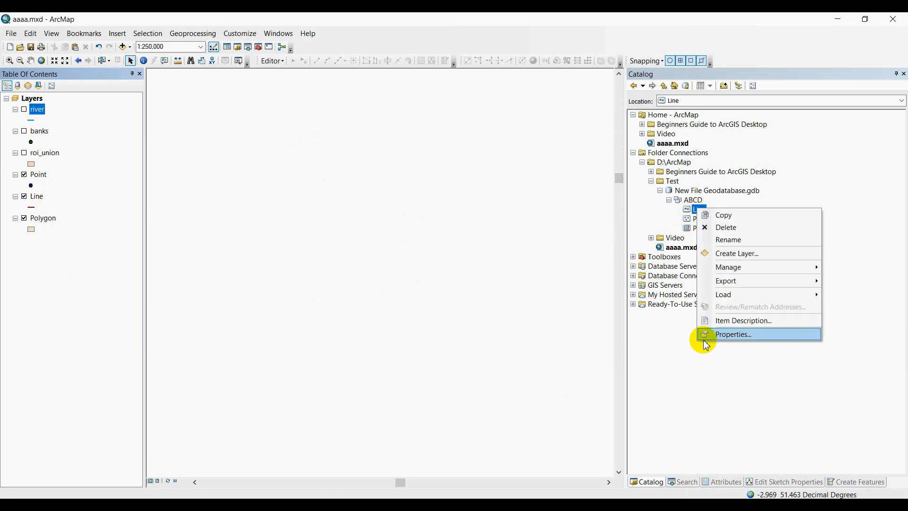
{"action": "left_click", "coordinate": [701, 334]}
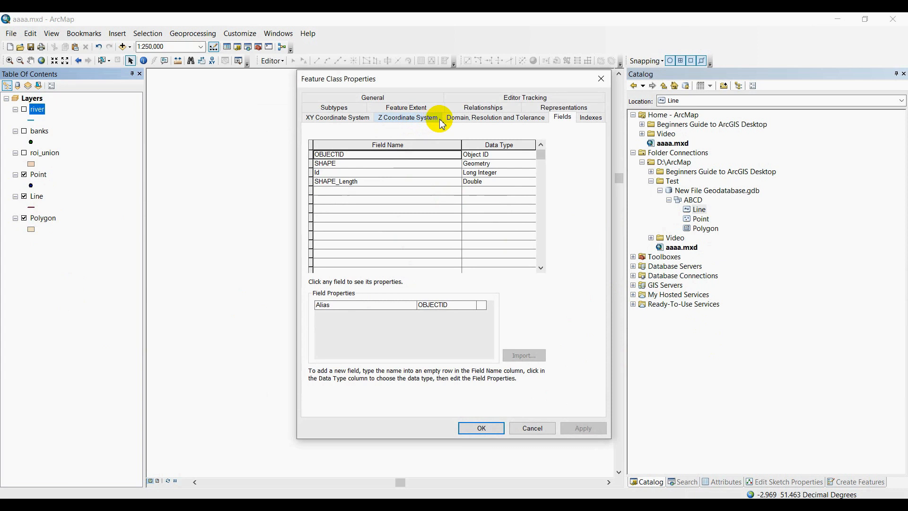
{"action": "left_click", "coordinate": [402, 99]}
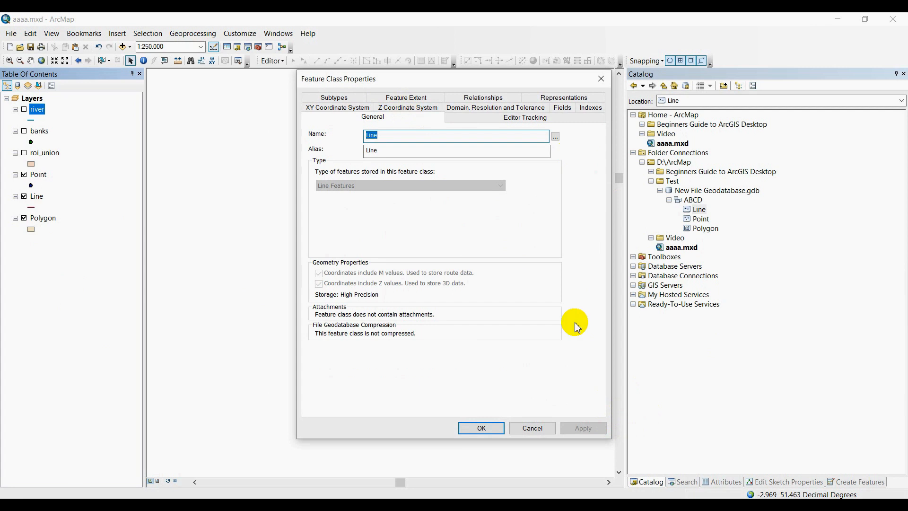
{"action": "left_click", "coordinate": [532, 427]}
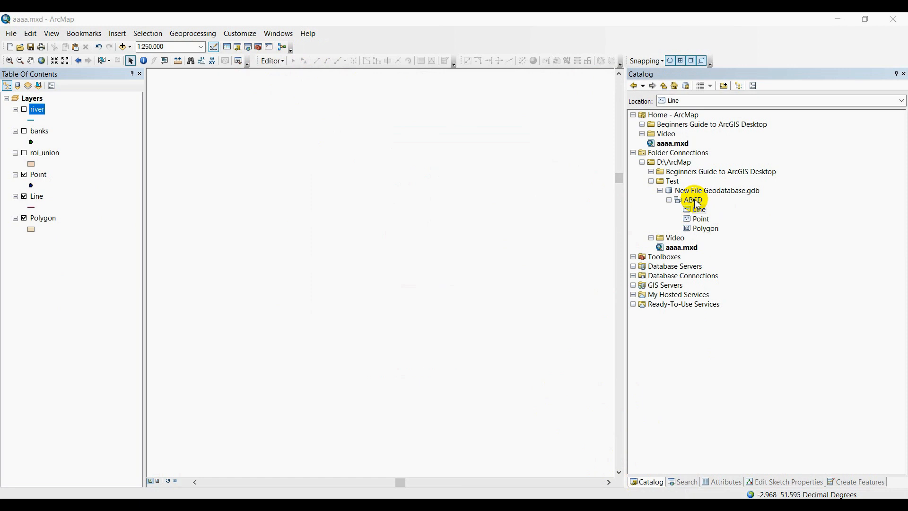
Show the available layer commands for the river layer.
{"action": "right_click", "coordinate": [39, 110]}
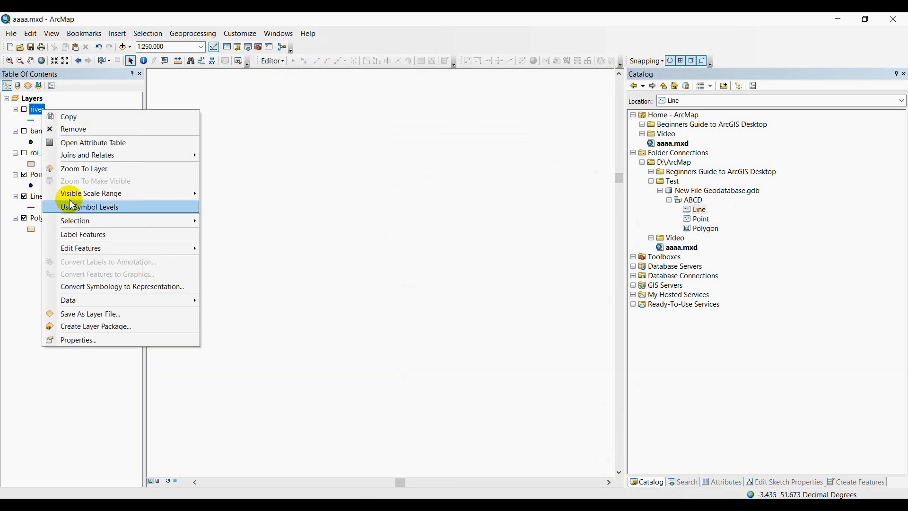
Check the river layer's data source and coordinate system in its layer properties.
{"action": "left_click", "coordinate": [97, 341]}
{"action": "scroll", "coordinate": [380, 291], "scroll_direction": "down", "scroll_amount": 1}
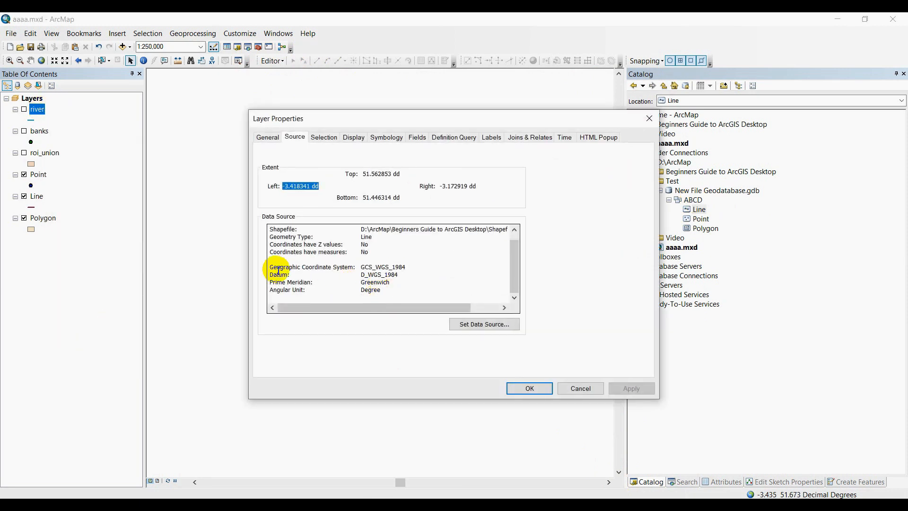
{"action": "left_click", "coordinate": [580, 389]}
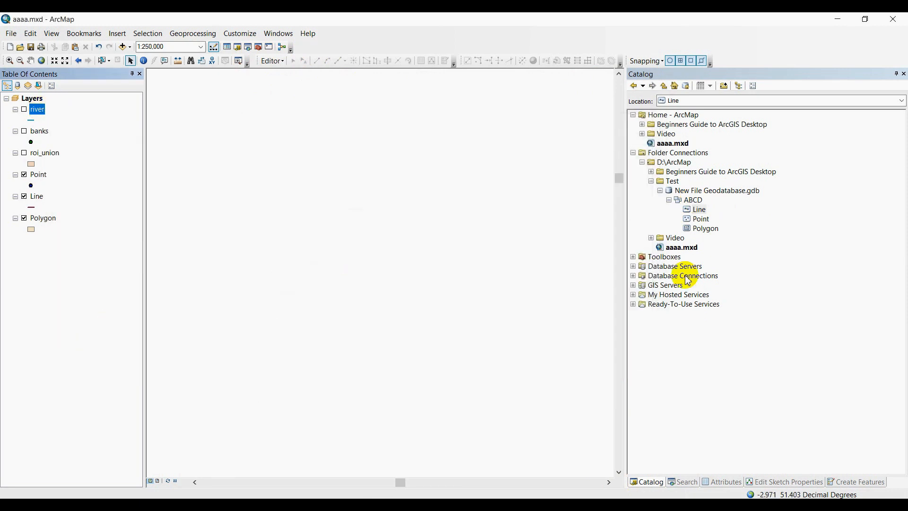
{"action": "left_click", "coordinate": [693, 200]}
{"action": "right_click", "coordinate": [693, 201]}
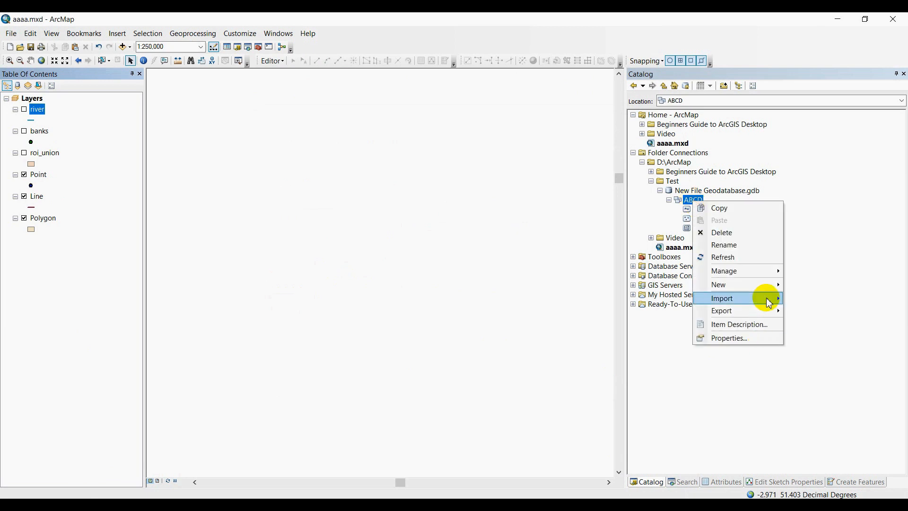
{"action": "mouse_move", "coordinate": [766, 285]}
{"action": "left_click", "coordinate": [806, 286]}
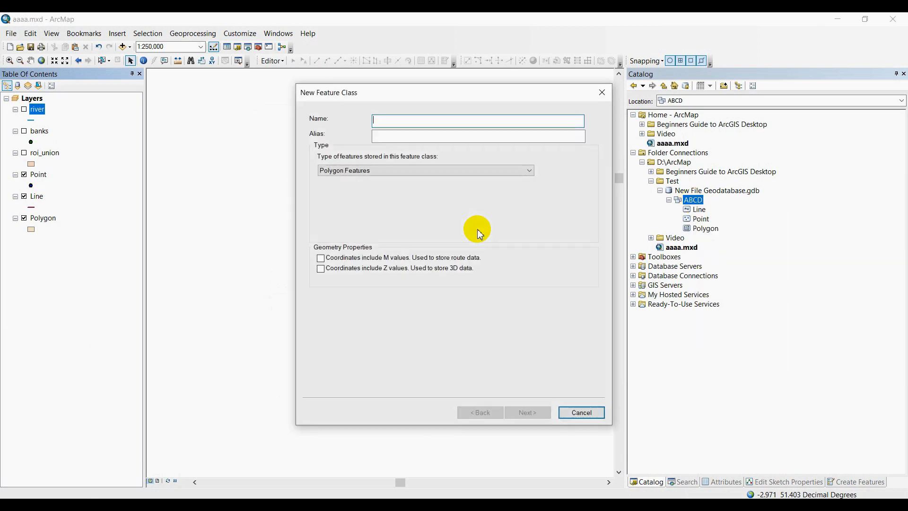
{"action": "type", "text": "Line"}
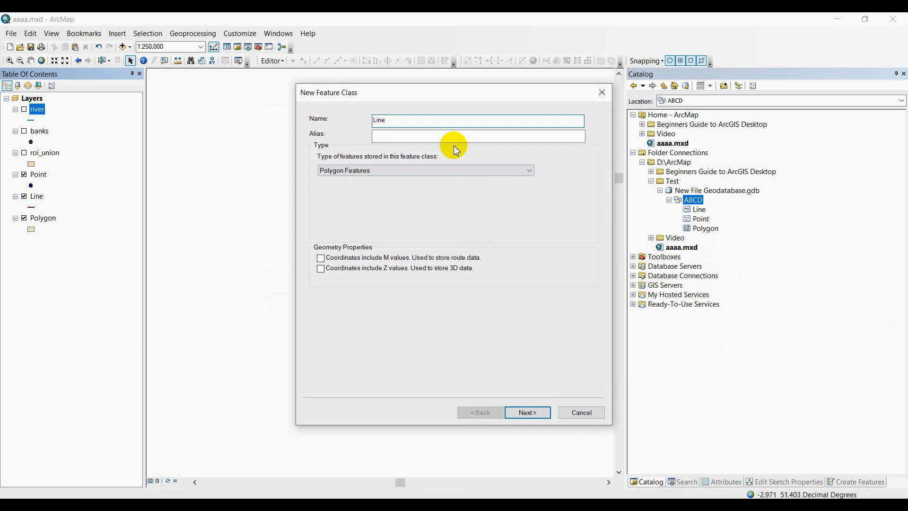
{"action": "left_click", "coordinate": [432, 123]}
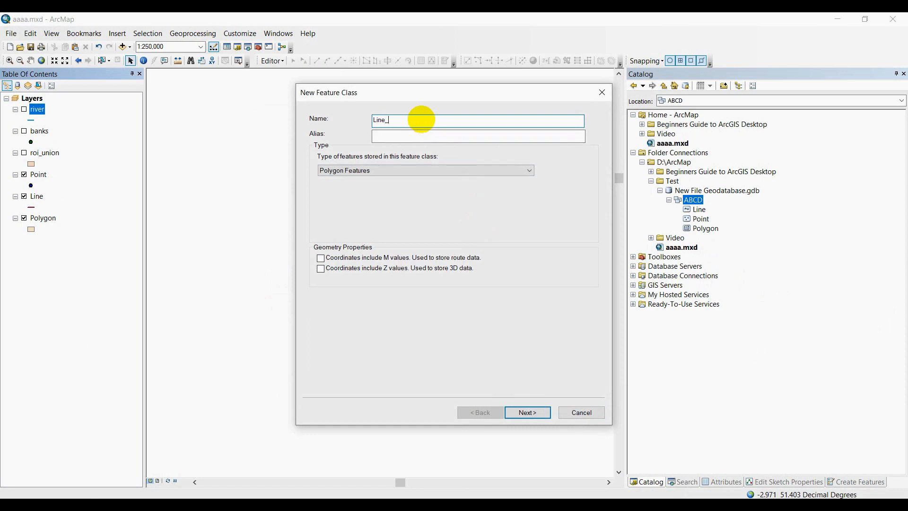
{"action": "left_click_drag", "start_coordinate": [411, 120], "coordinate": [376, 120]}
{"action": "key", "text": "ctrl+c"}
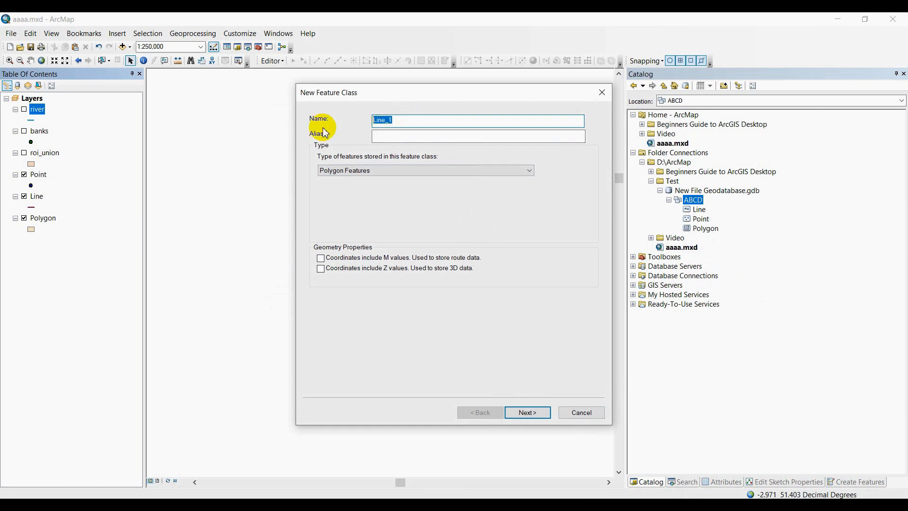
{"action": "left_click", "coordinate": [383, 140]}
{"action": "key", "text": "ctrl+v"}
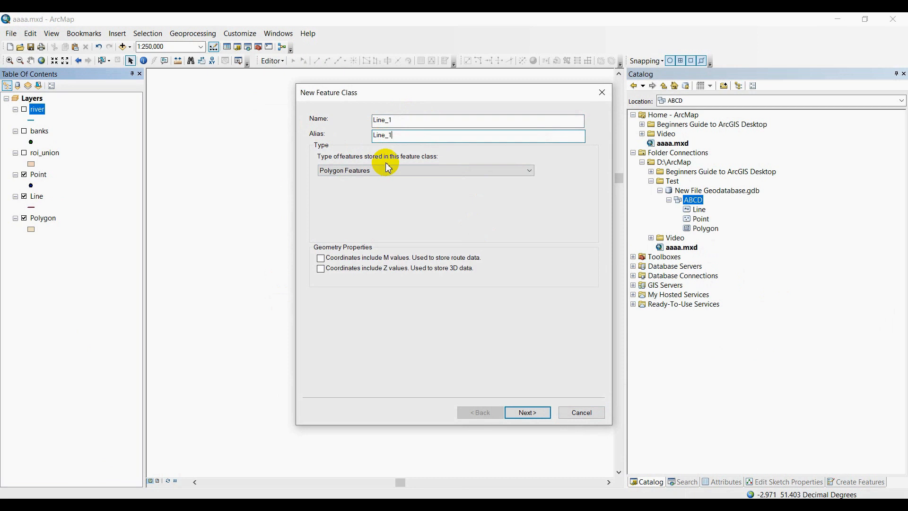
{"action": "left_click", "coordinate": [387, 170]}
{"action": "left_click", "coordinate": [376, 190]}
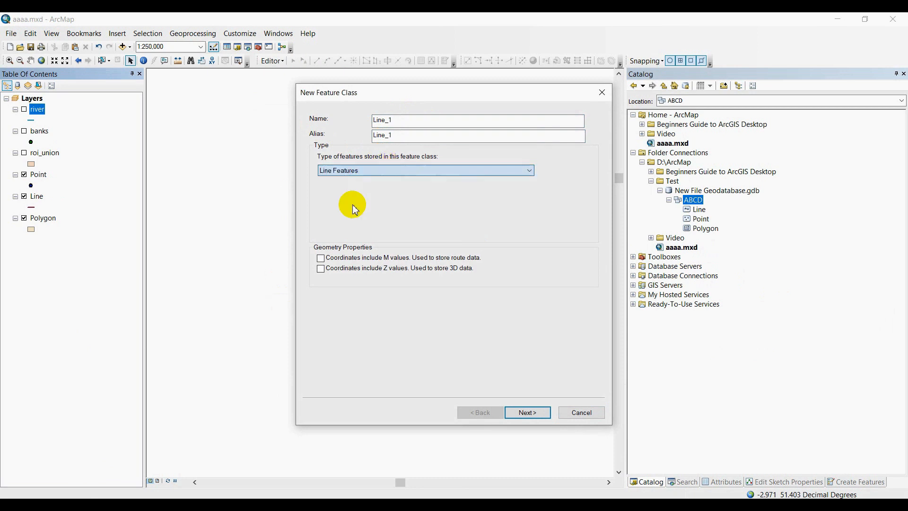
{"action": "left_click", "coordinate": [321, 259]}
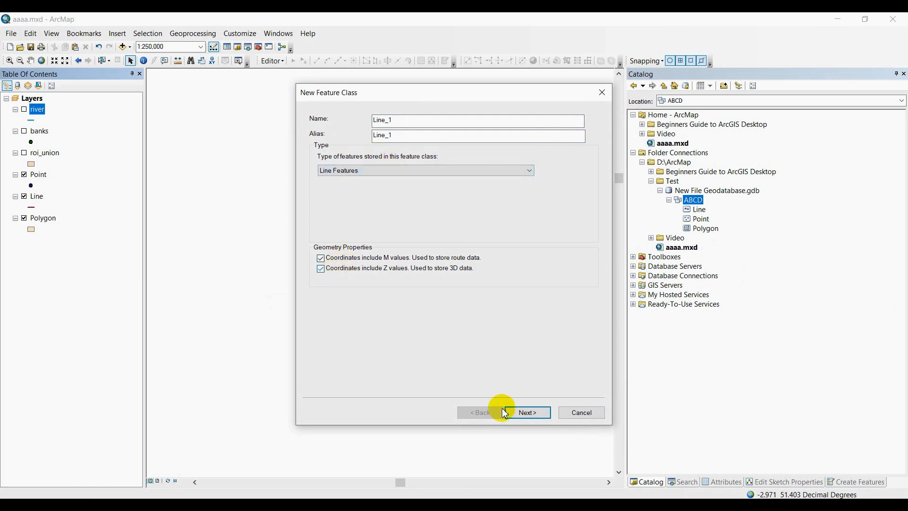
{"action": "left_click", "coordinate": [539, 416]}
{"action": "left_click", "coordinate": [543, 421]}
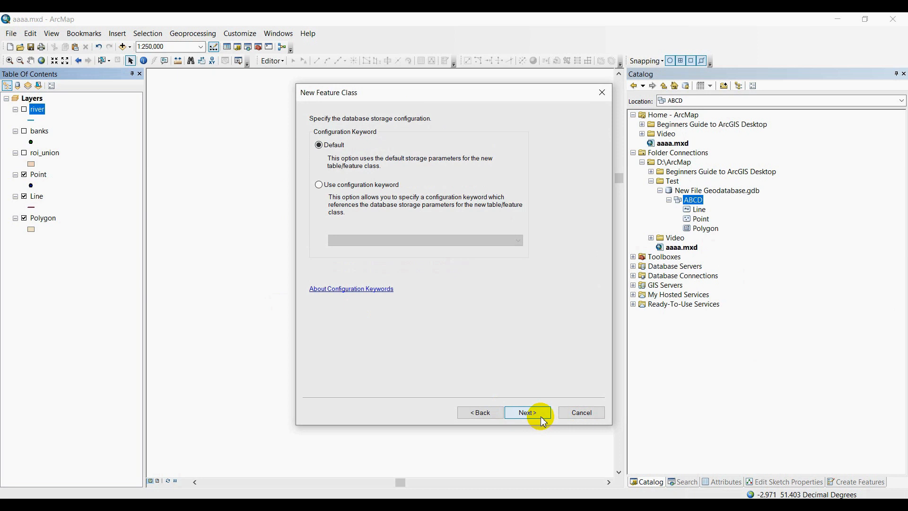
{"action": "left_click", "coordinate": [544, 421]}
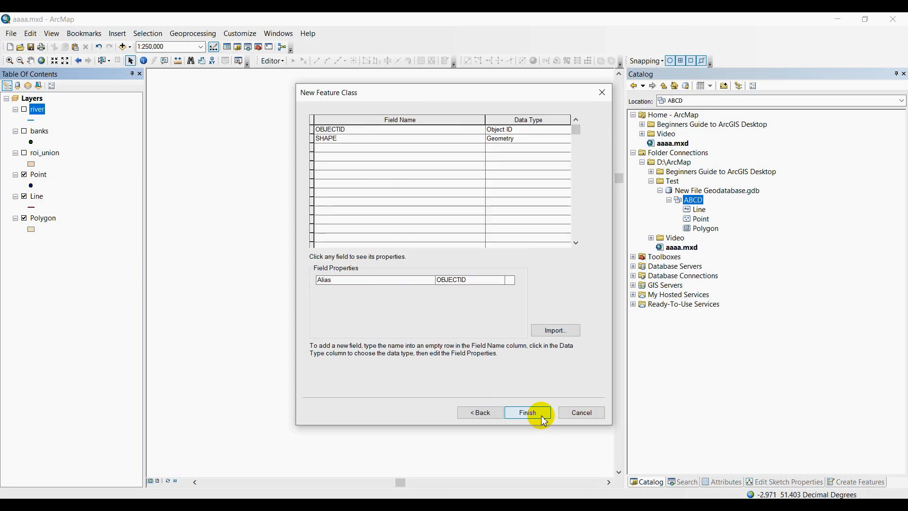
{"action": "left_click", "coordinate": [577, 412]}
Start a new feature dataset named WGS in New File Geodatabase.gdb.
{"action": "right_click", "coordinate": [689, 191]}
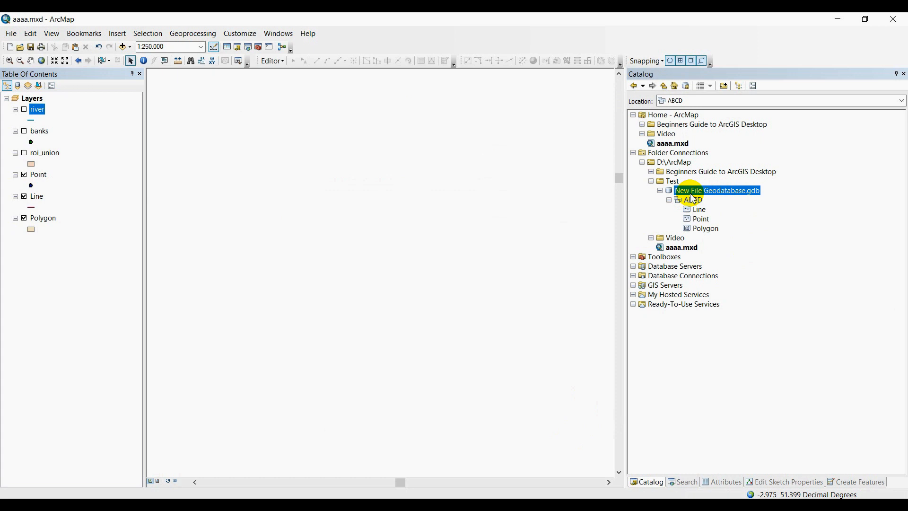
{"action": "mouse_move", "coordinate": [755, 311]}
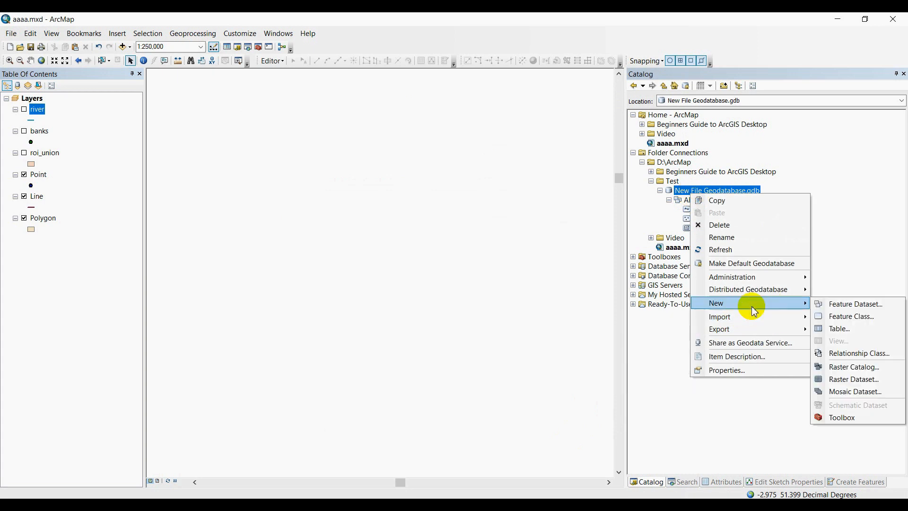
{"action": "left_click", "coordinate": [833, 304]}
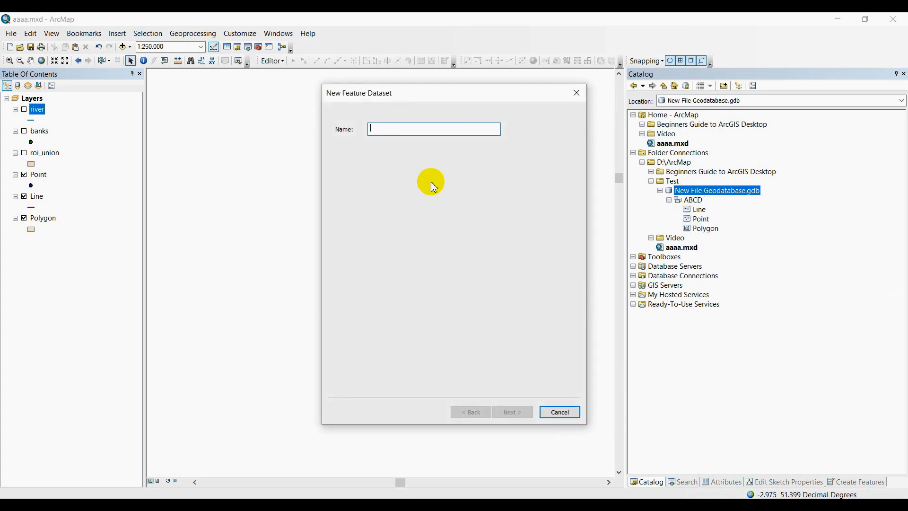
{"action": "type", "text": "WGS"}
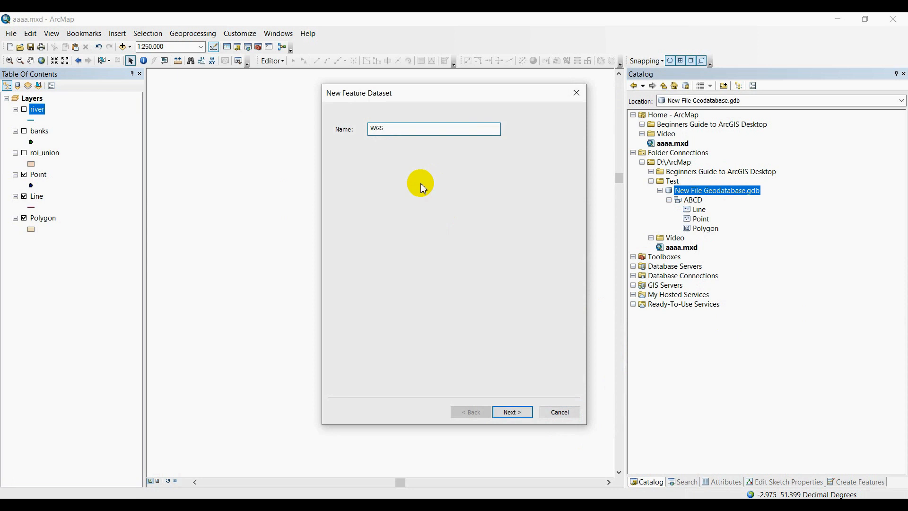
{"action": "left_click", "coordinate": [525, 415]}
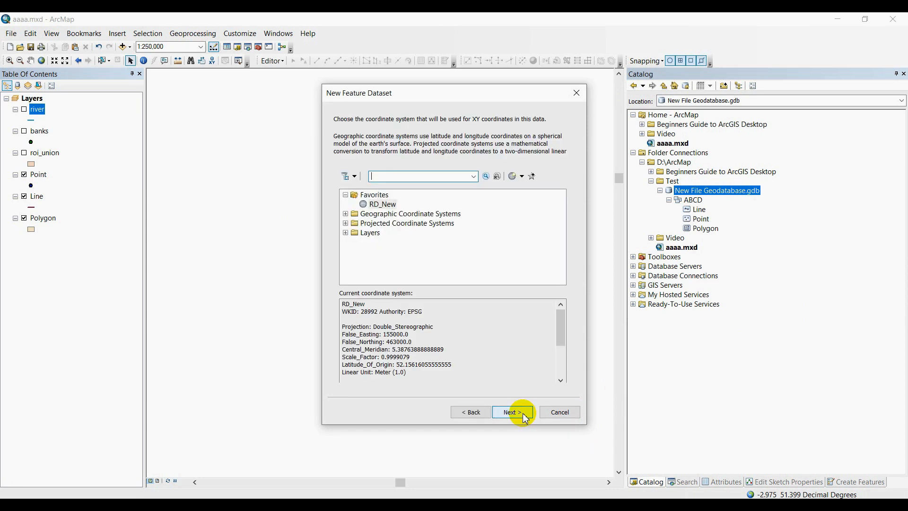
Import the WGS dataset's XY coordinate system from road.shp and create the dataset with default tolerances.
{"action": "left_click", "coordinate": [514, 180]}
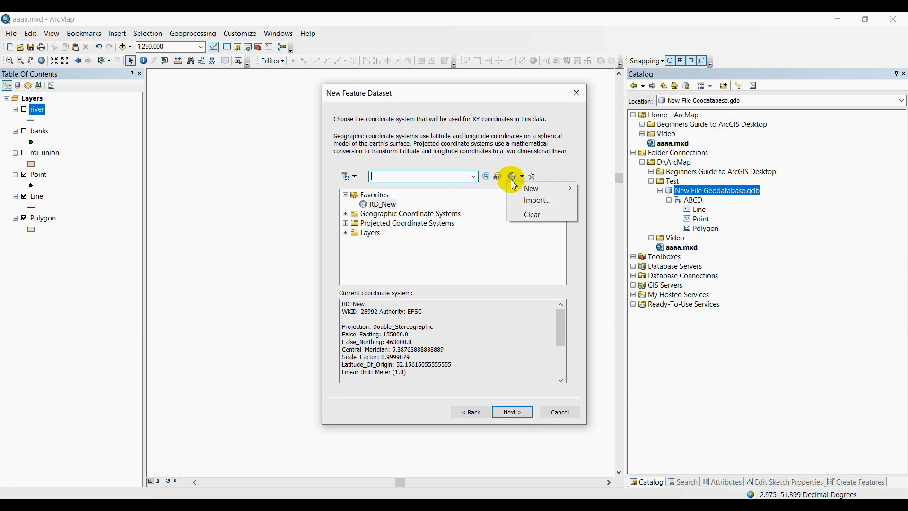
{"action": "left_click", "coordinate": [530, 198]}
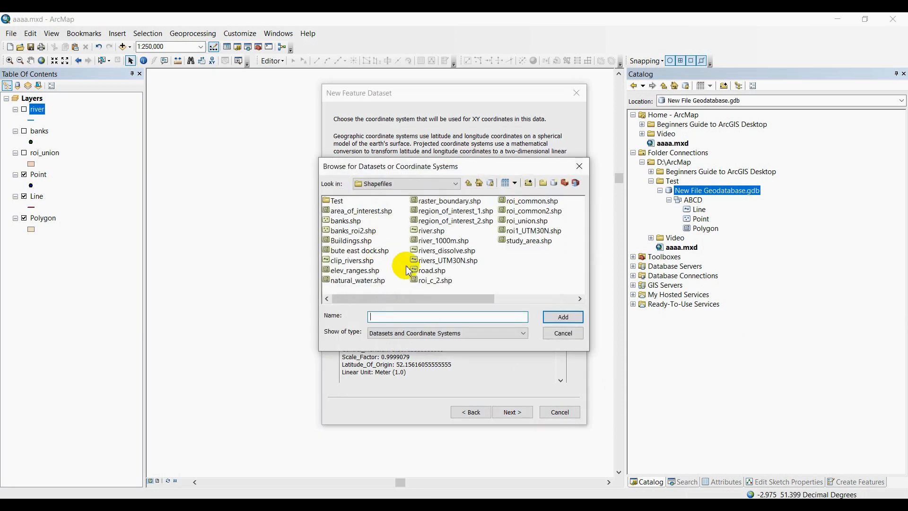
{"action": "double_click", "coordinate": [432, 273]}
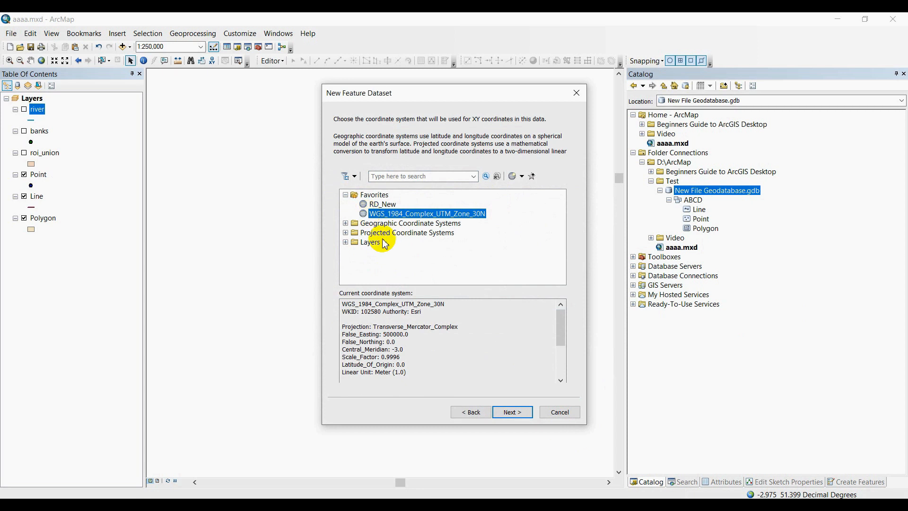
{"action": "left_click", "coordinate": [517, 413]}
{"action": "left_click", "coordinate": [518, 413]}
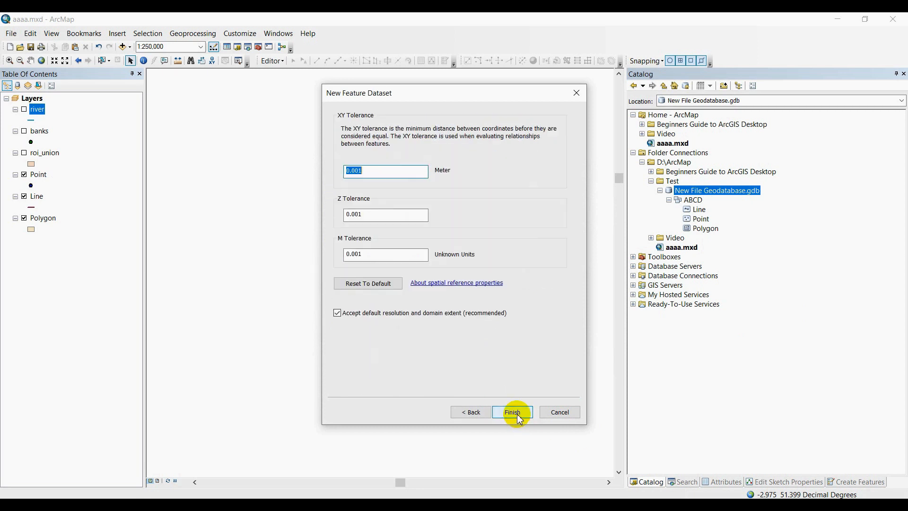
{"action": "left_click", "coordinate": [517, 414]}
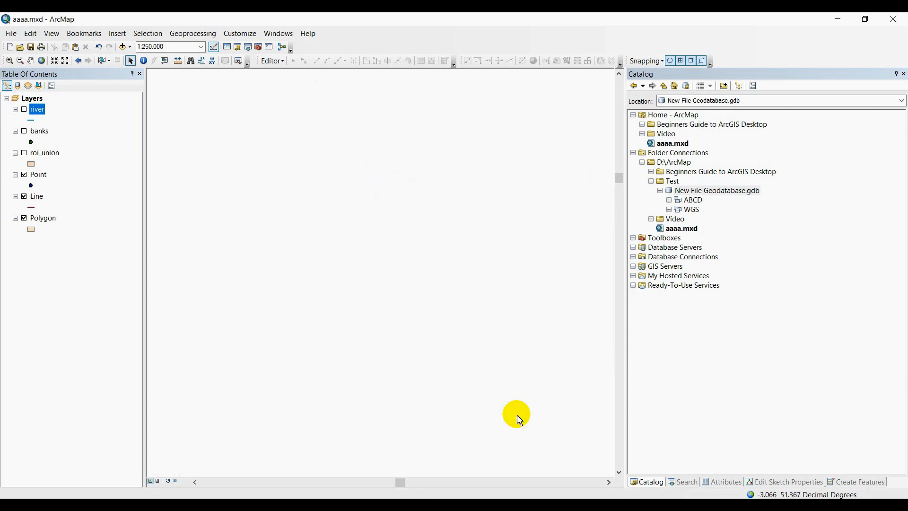
Start a new feature class in the WGS dataset with Line_1 as both name and alias.
{"action": "right_click", "coordinate": [691, 217]}
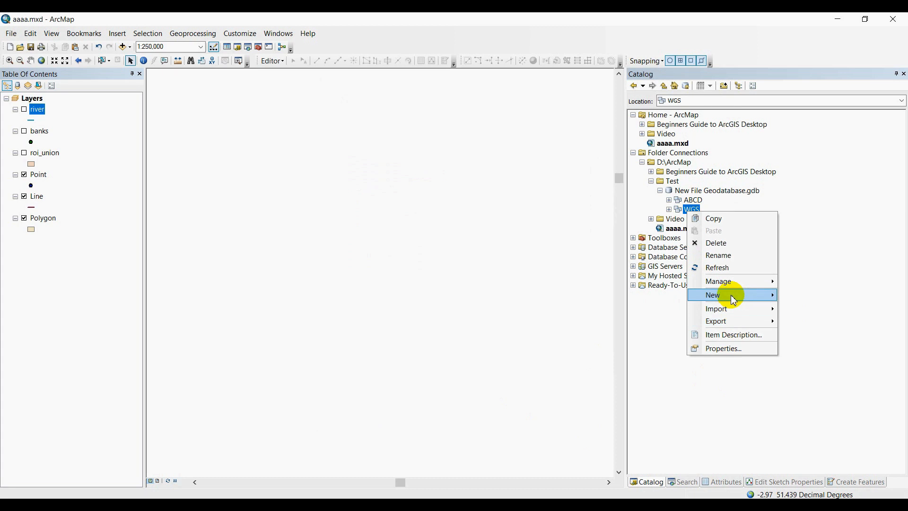
{"action": "mouse_move", "coordinate": [726, 295]}
{"action": "left_click", "coordinate": [786, 298]}
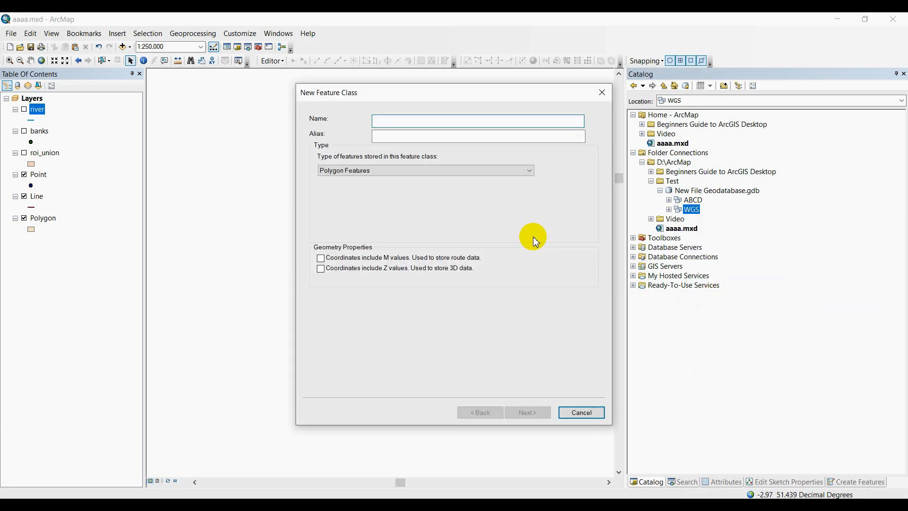
{"action": "type", "text": "Lin"}
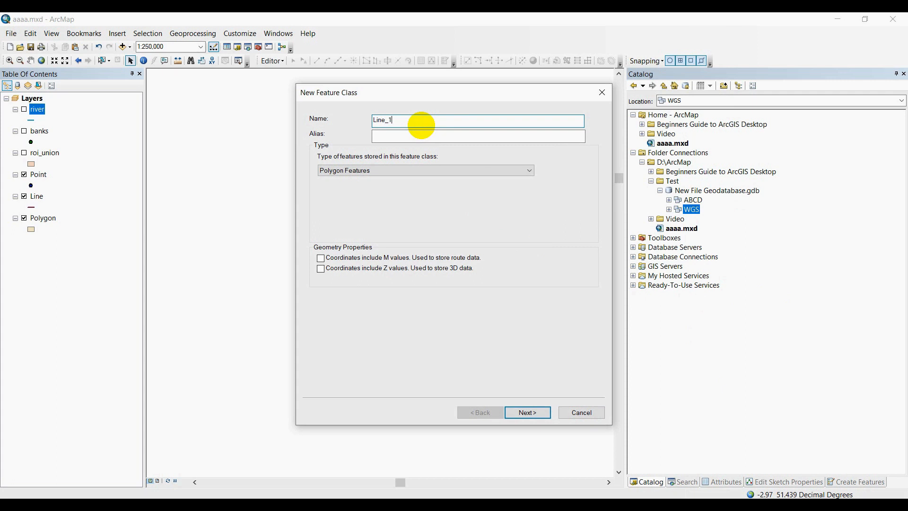
{"action": "type", "text": "e_1"}
{"action": "left_click_drag", "start_coordinate": [415, 118], "coordinate": [325, 116]}
{"action": "key", "text": "ctrl+c"}
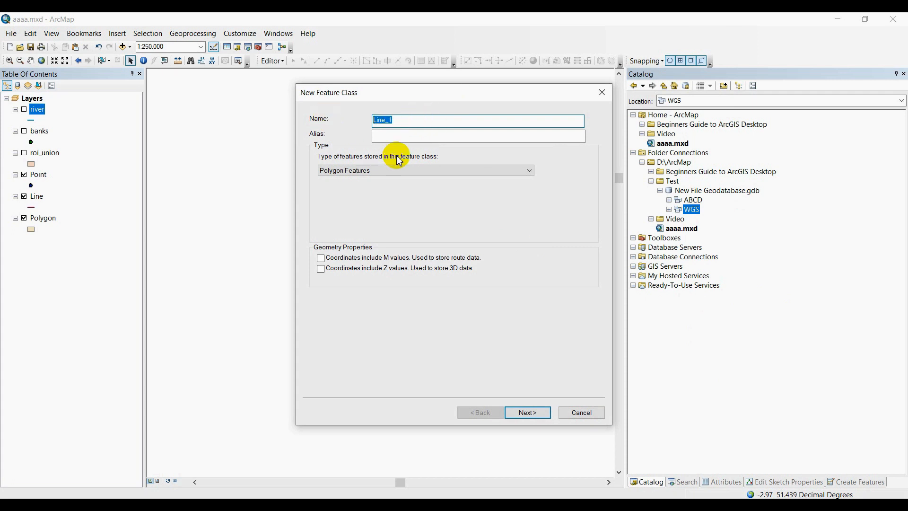
{"action": "left_click", "coordinate": [405, 136]}
{"action": "key", "text": "ctrl+v"}
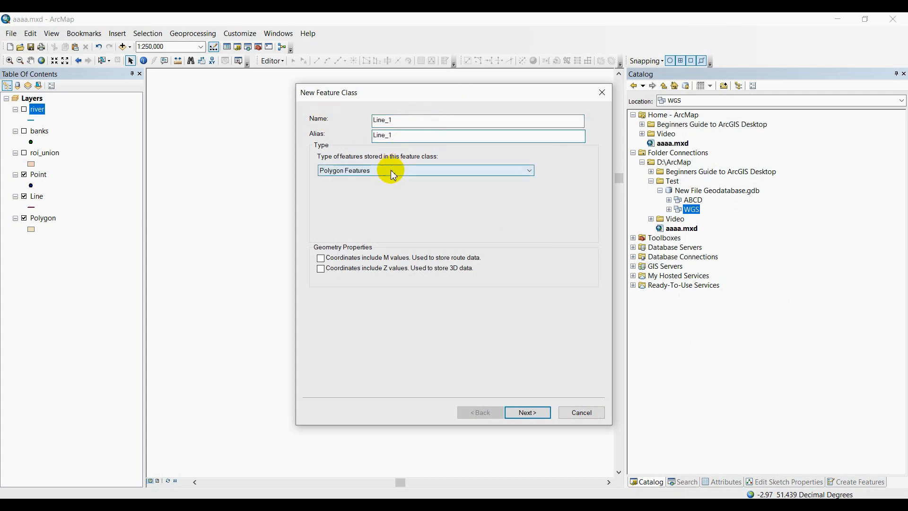
Set the feature class type to Line Features with M and Z values, keeping the default storage configuration.
{"action": "left_click", "coordinate": [392, 171]}
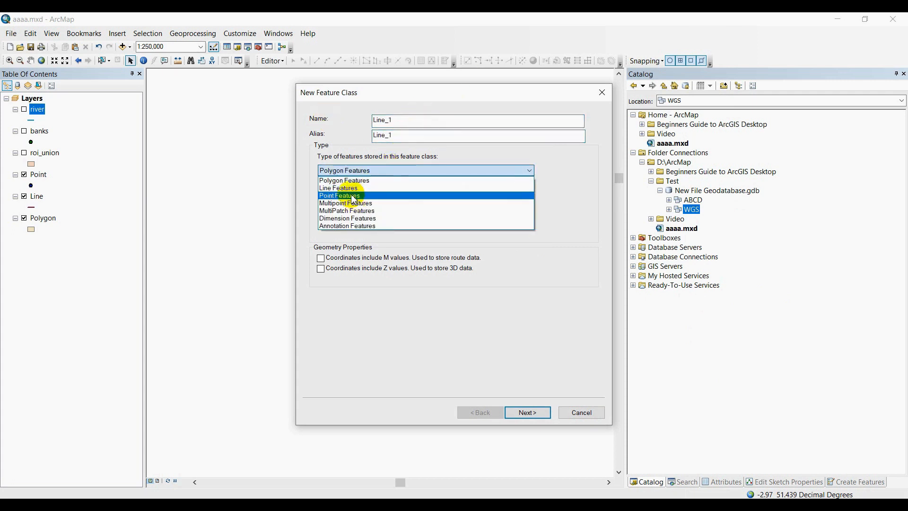
{"action": "left_click", "coordinate": [334, 192]}
{"action": "left_click", "coordinate": [330, 268]}
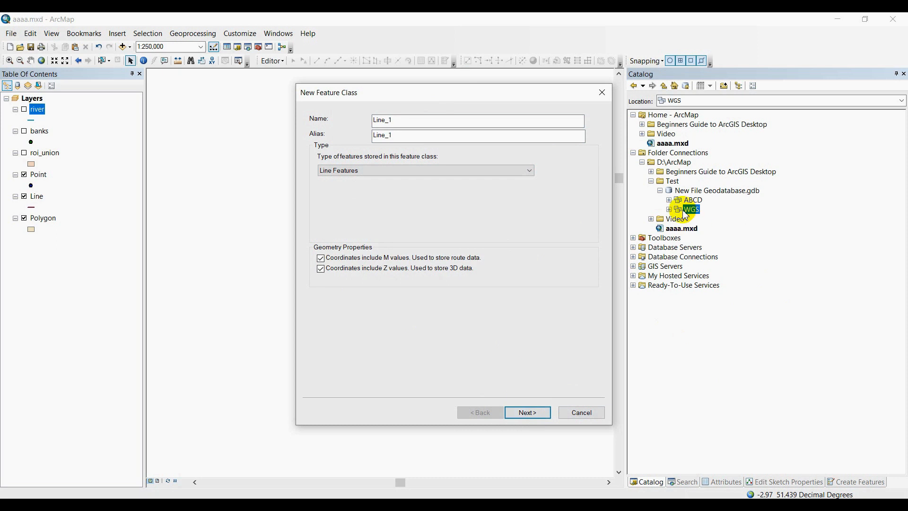
{"action": "left_click", "coordinate": [537, 414]}
{"action": "left_click", "coordinate": [537, 414]}
{"action": "left_click", "coordinate": [538, 414]}
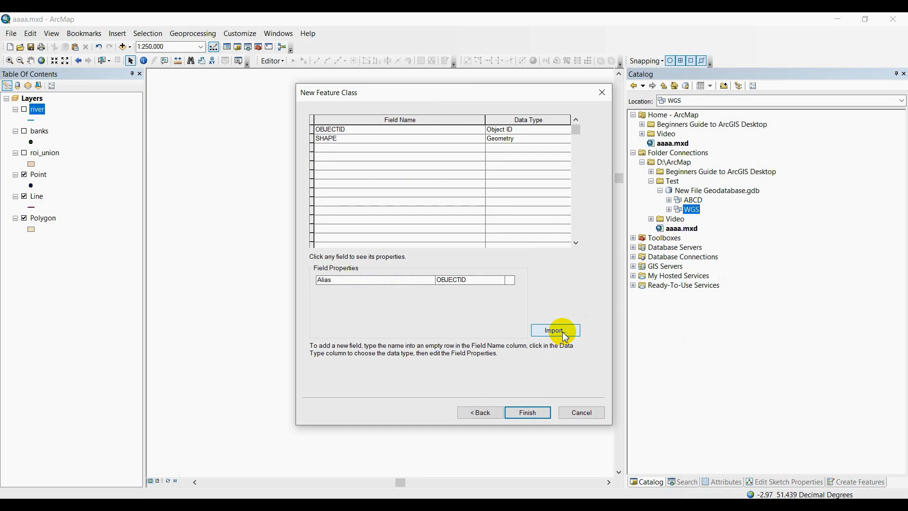
Import the field definitions from road.shp and finish creating the Line_1 feature class.
{"action": "left_click", "coordinate": [565, 336]}
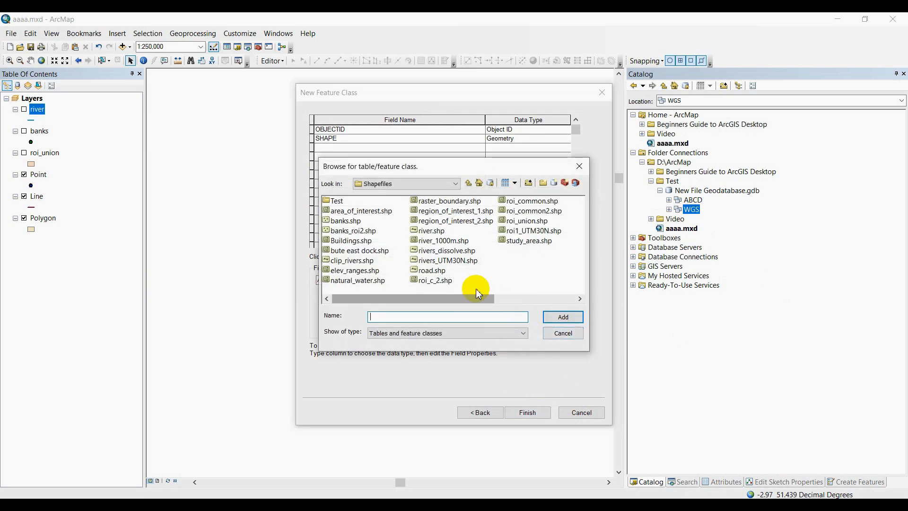
{"action": "double_click", "coordinate": [430, 273]}
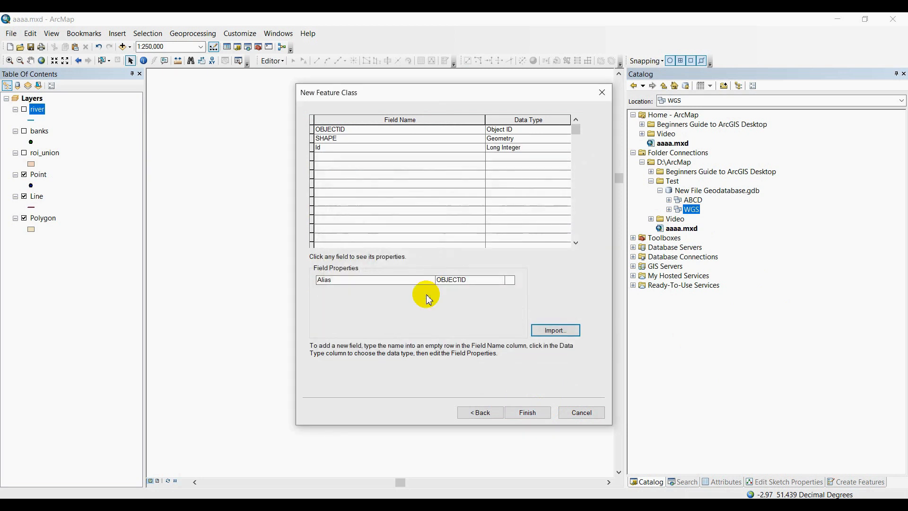
{"action": "left_click", "coordinate": [529, 413]}
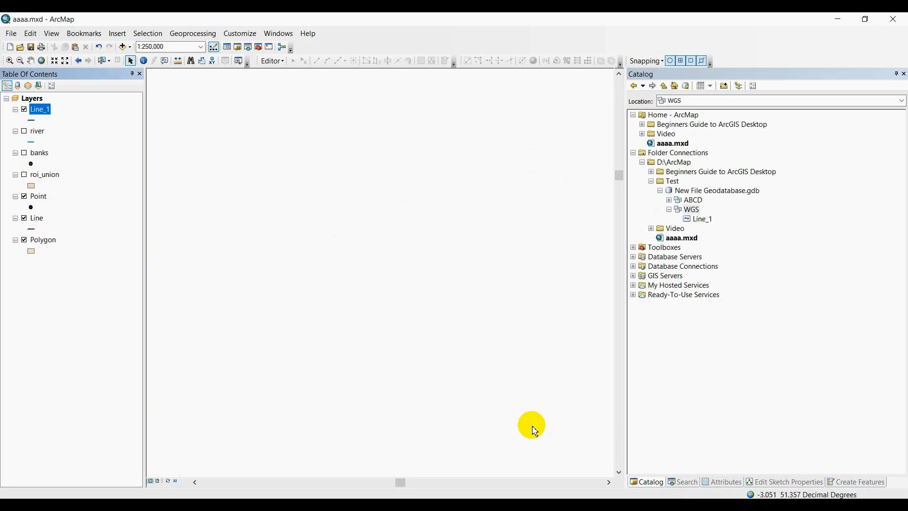
{"action": "right_click", "coordinate": [695, 220]}
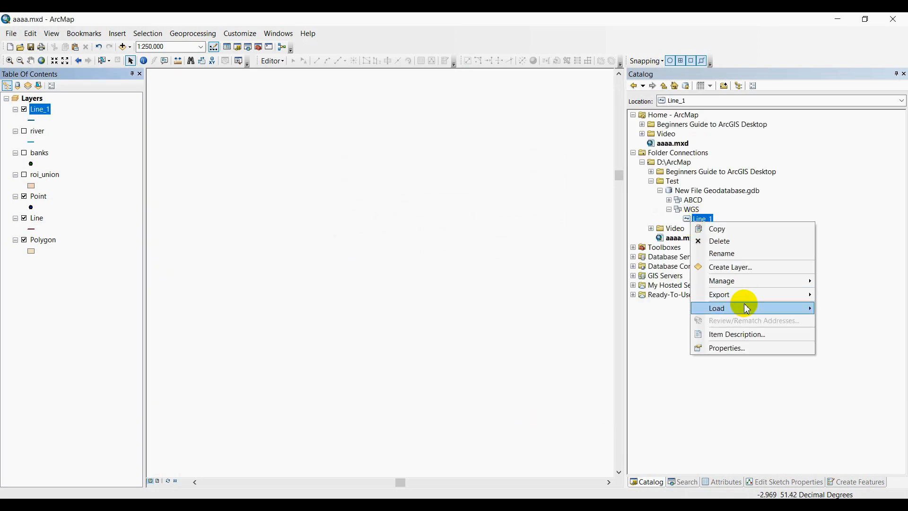
{"action": "mouse_move", "coordinate": [733, 308]}
{"action": "left_click", "coordinate": [661, 309]}
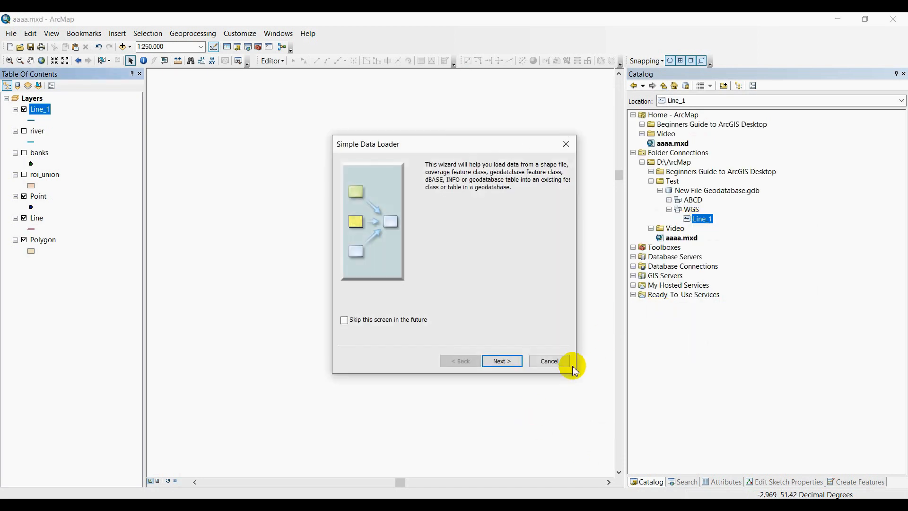
{"action": "left_click", "coordinate": [553, 362]}
Hide the Point and Line layers and open the attribute table of the Line_1 layer.
{"action": "left_click", "coordinate": [24, 196]}
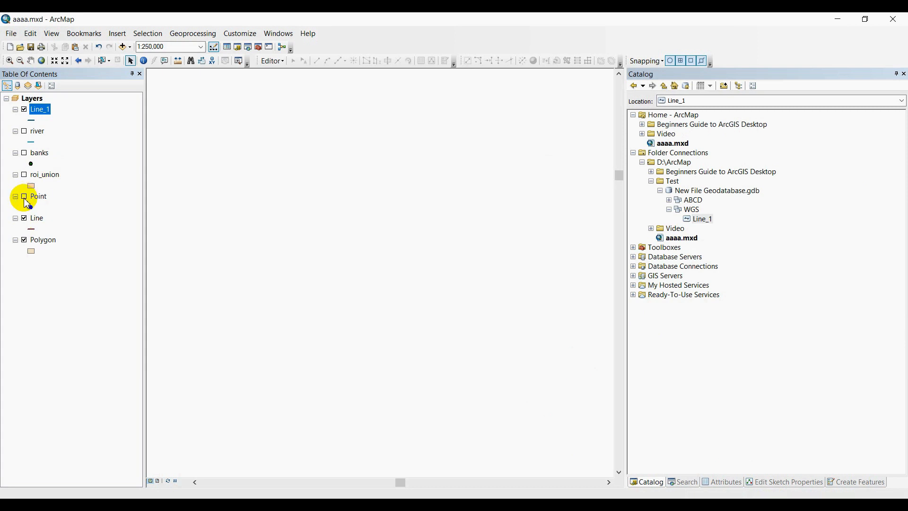
{"action": "left_click", "coordinate": [24, 218]}
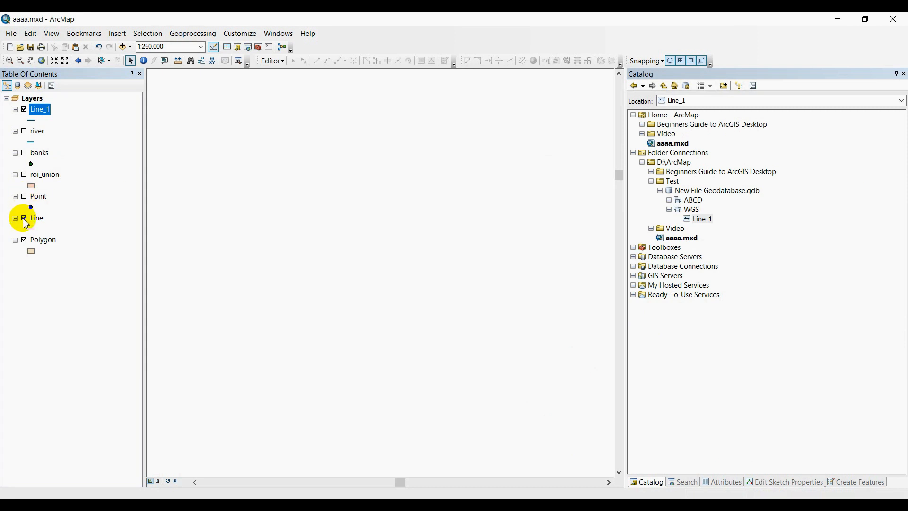
{"action": "right_click", "coordinate": [40, 110]}
{"action": "left_click", "coordinate": [117, 144]}
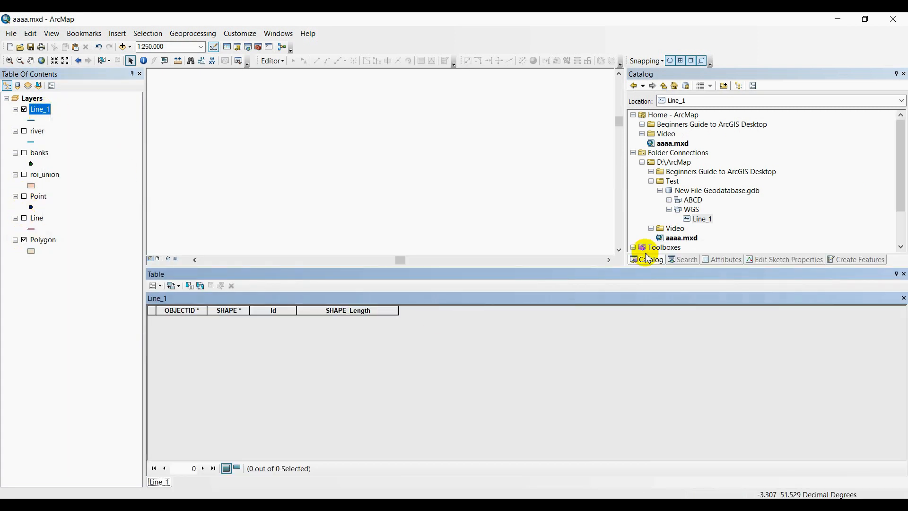
{"action": "left_click_drag", "start_coordinate": [626, 271], "coordinate": [623, 296]}
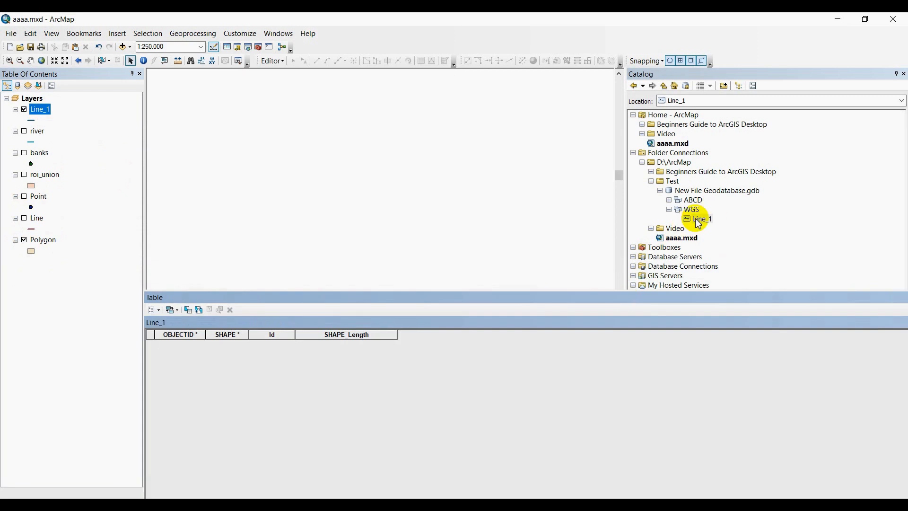
Start loading data into the Line_1 feature class and add road.shp from the Shapefiles folder as the source.
{"action": "right_click", "coordinate": [698, 220]}
{"action": "mouse_move", "coordinate": [745, 304]}
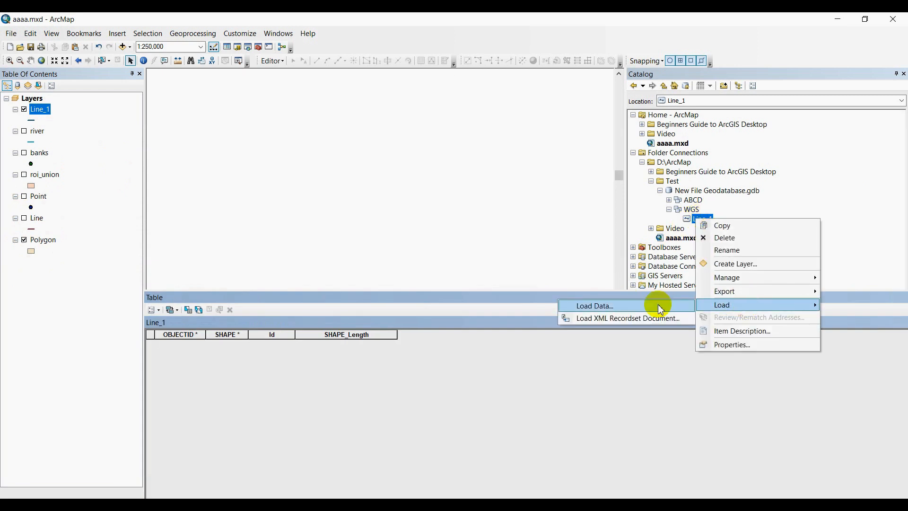
{"action": "left_click", "coordinate": [593, 306]}
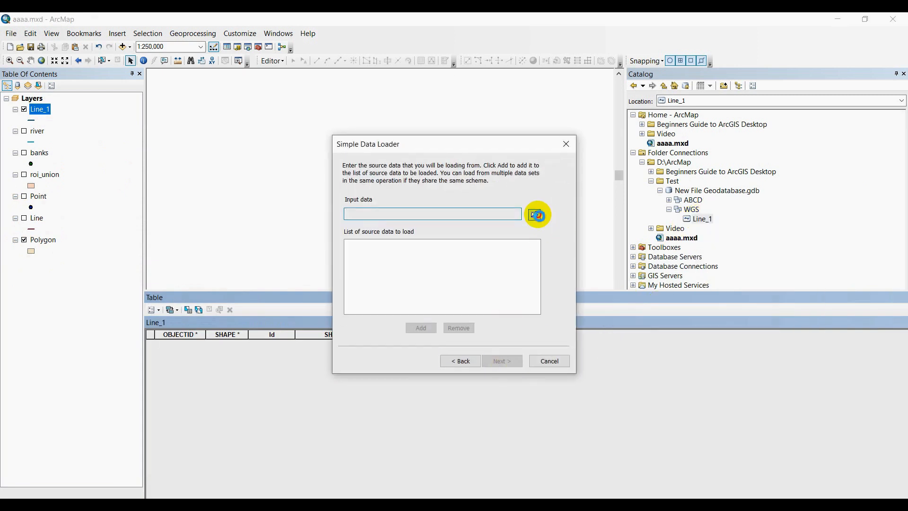
{"action": "left_click", "coordinate": [534, 214]}
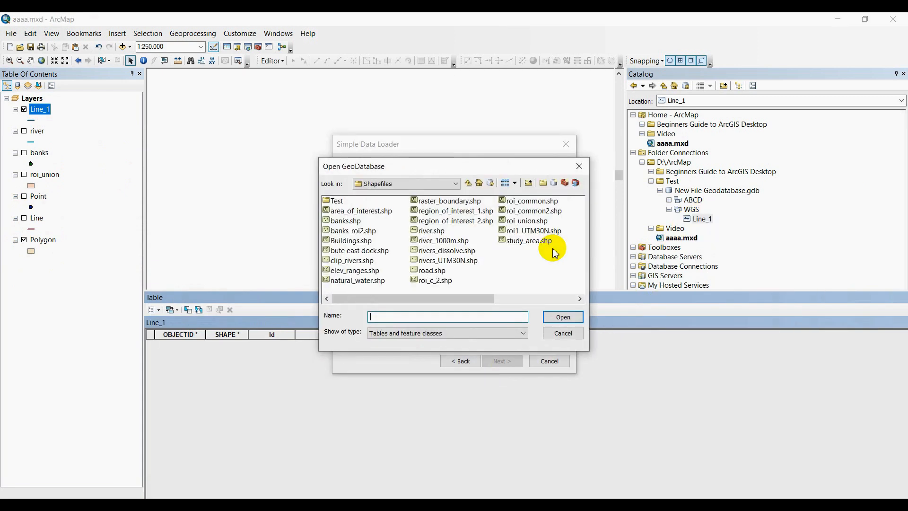
{"action": "double_click", "coordinate": [431, 277]}
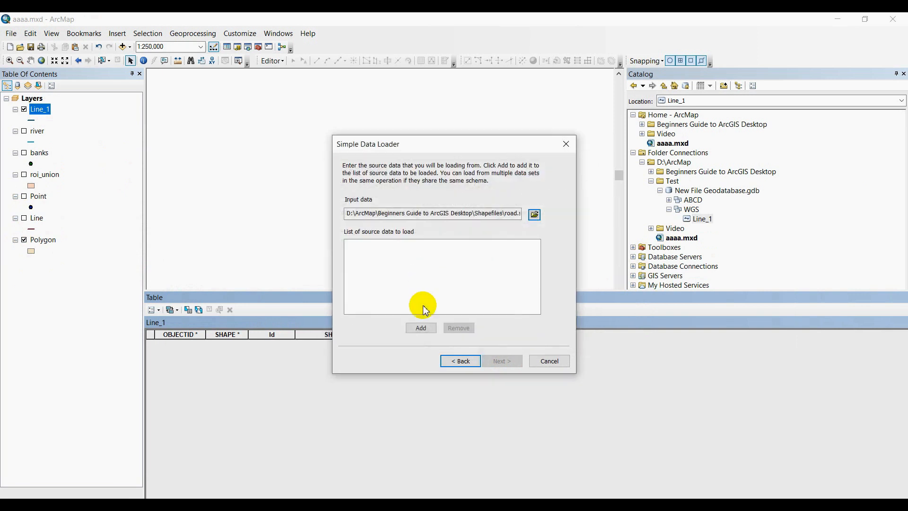
{"action": "left_click", "coordinate": [423, 327]}
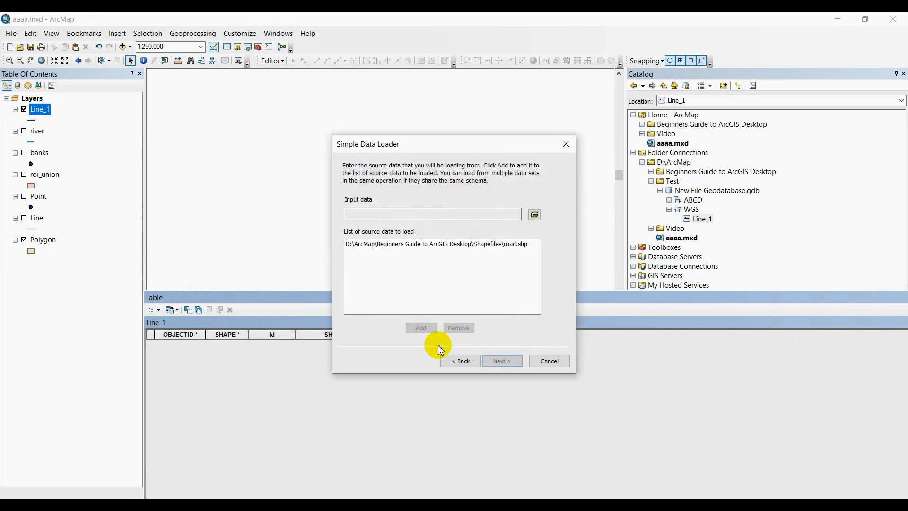
Match the Id target field to the source Id field and load all of the source data into Line_1.
{"action": "left_click", "coordinate": [498, 361]}
{"action": "left_click", "coordinate": [502, 362]}
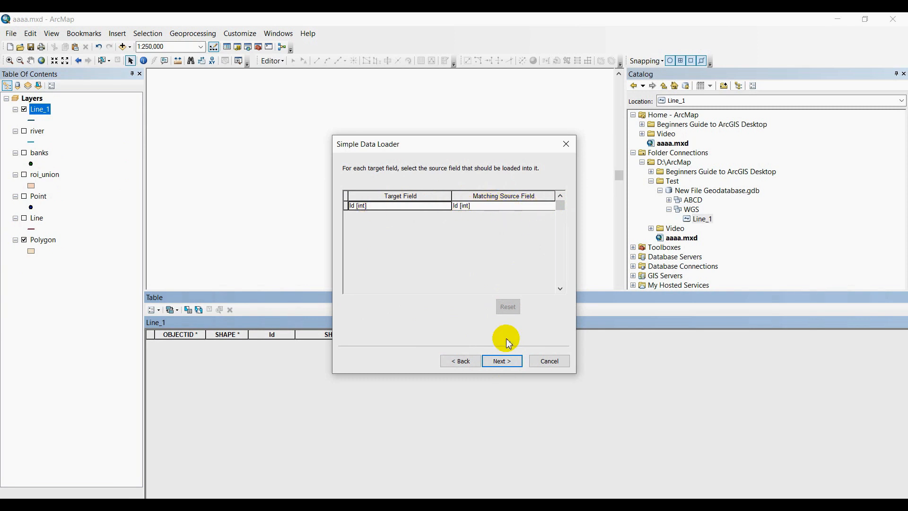
{"action": "left_click", "coordinate": [513, 362]}
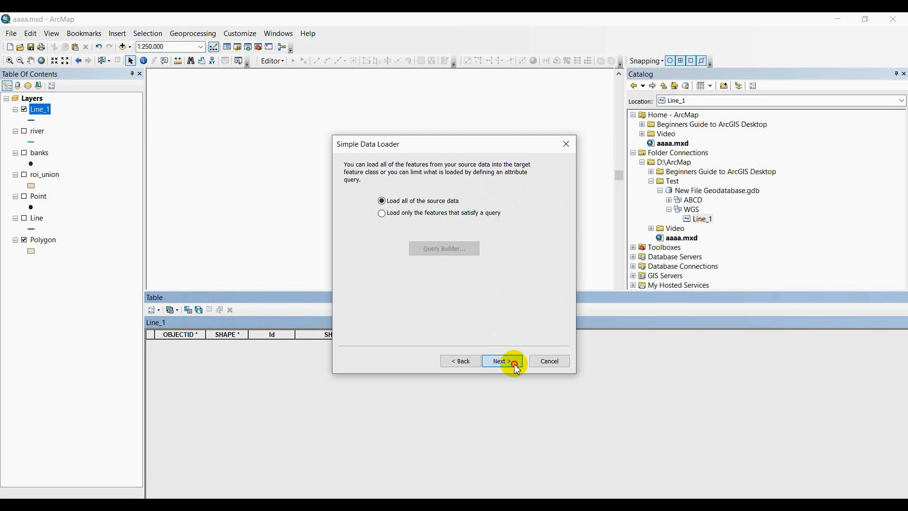
{"action": "left_click", "coordinate": [516, 363]}
{"action": "left_click", "coordinate": [516, 363]}
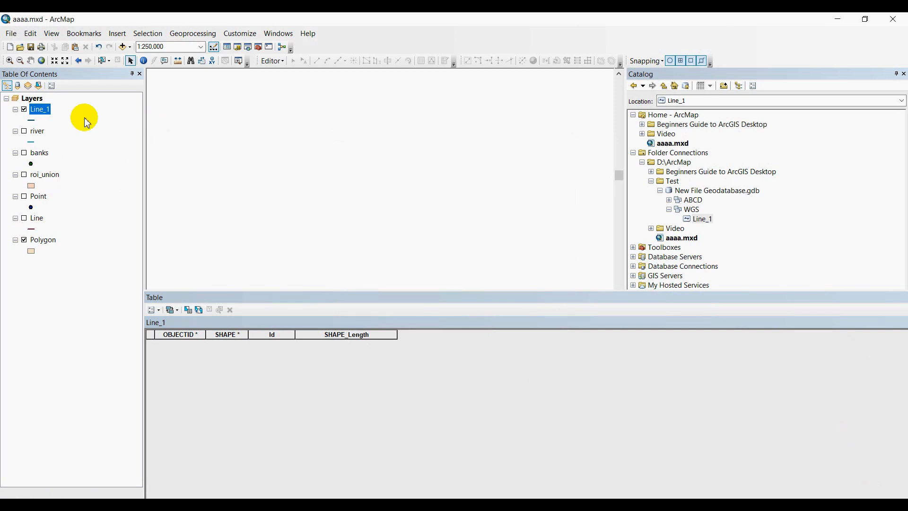
Close and reopen the Line_1 attribute table to check its loaded records.
{"action": "right_click", "coordinate": [45, 112]}
{"action": "left_click", "coordinate": [76, 143]}
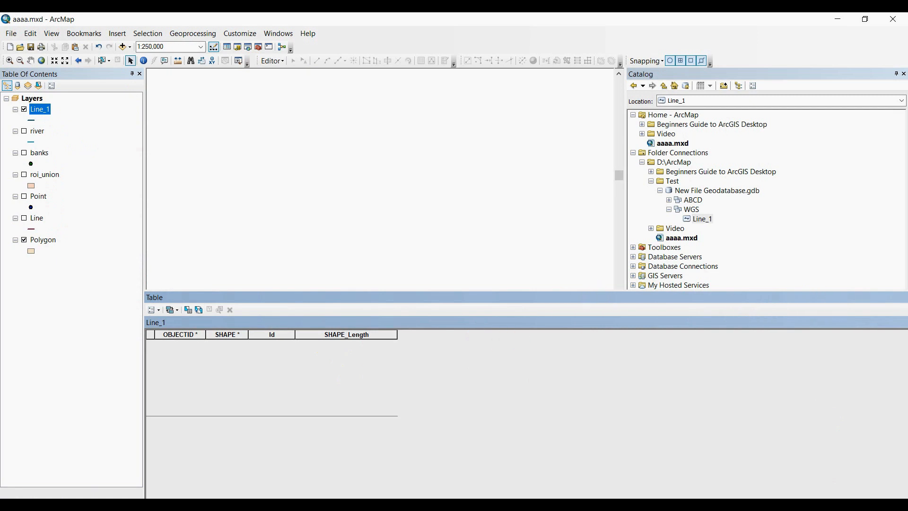
{"action": "left_click", "coordinate": [906, 298]}
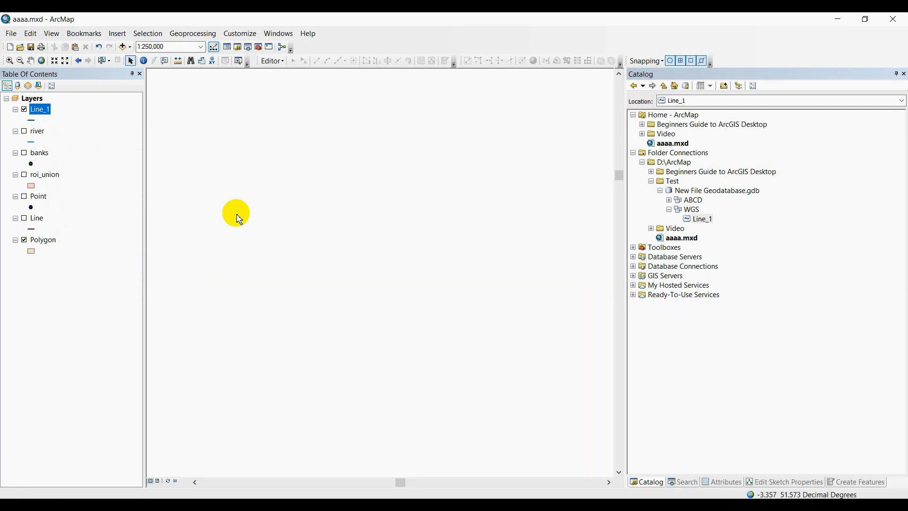
{"action": "right_click", "coordinate": [45, 112]}
{"action": "left_click", "coordinate": [74, 138]}
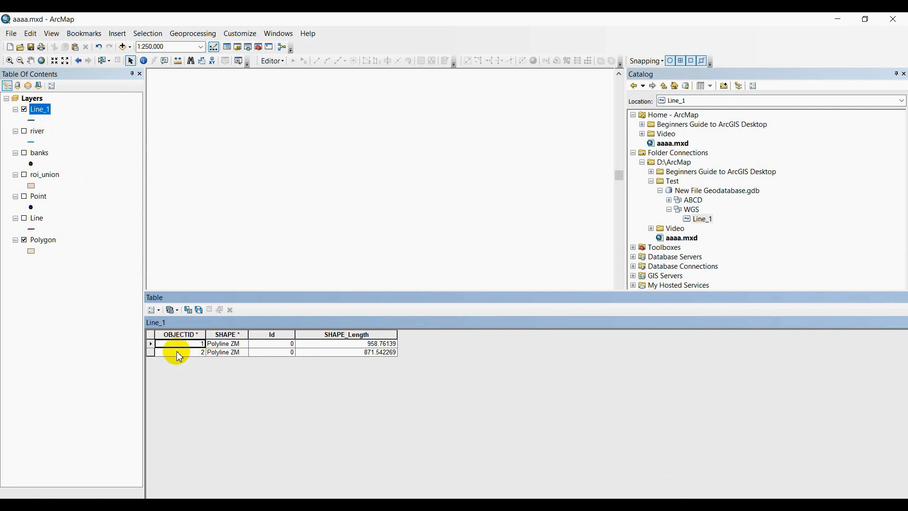
Zoom the map to the Line_1 layer and view its lines at a scale of 1:30,000.
{"action": "right_click", "coordinate": [47, 118]}
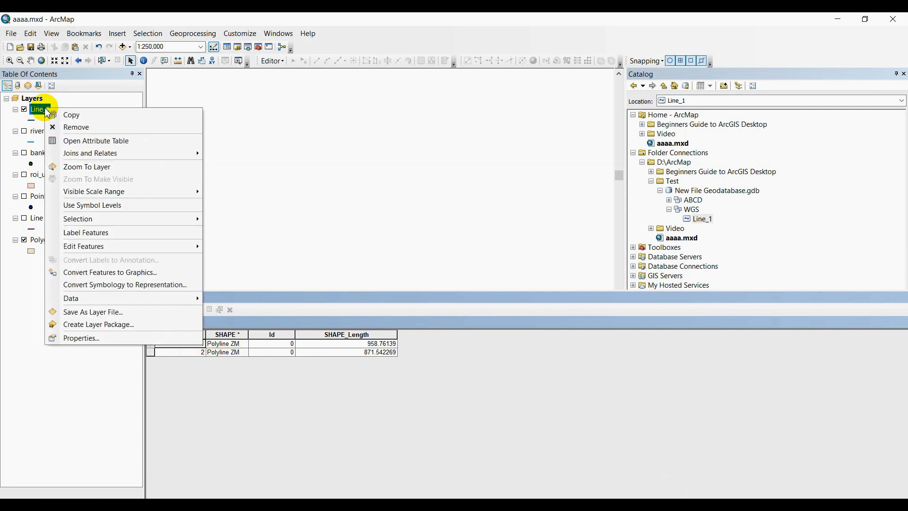
{"action": "left_click", "coordinate": [94, 168]}
{"action": "scroll", "coordinate": [369, 156], "scroll_direction": "down", "scroll_amount": 1}
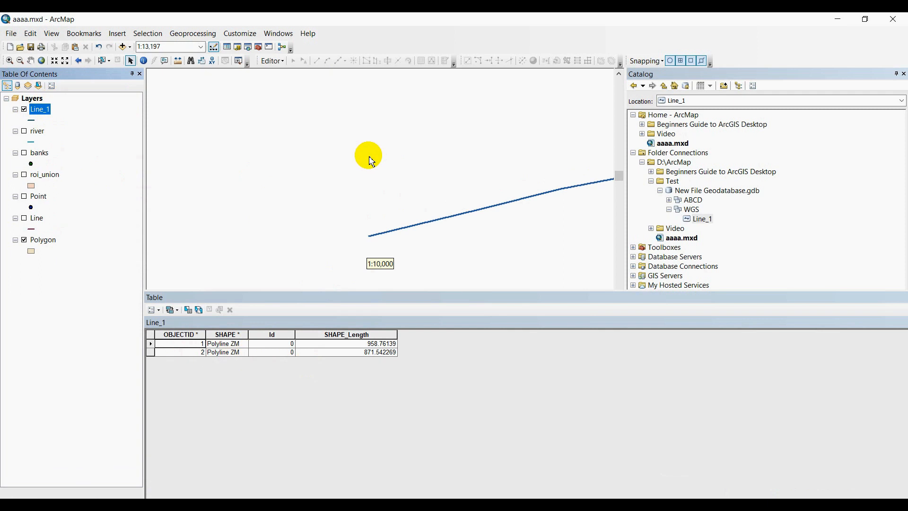
{"action": "scroll", "coordinate": [333, 144], "scroll_direction": "up", "scroll_amount": 3}
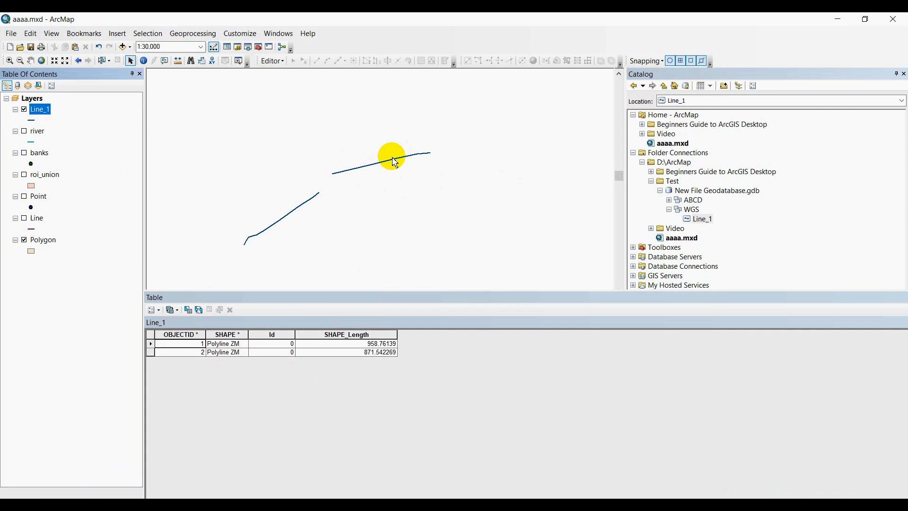
Start a new feature class in the WGS dataset with Polygon_1 as both name and alias.
{"action": "right_click", "coordinate": [696, 212]}
{"action": "mouse_move", "coordinate": [692, 301]}
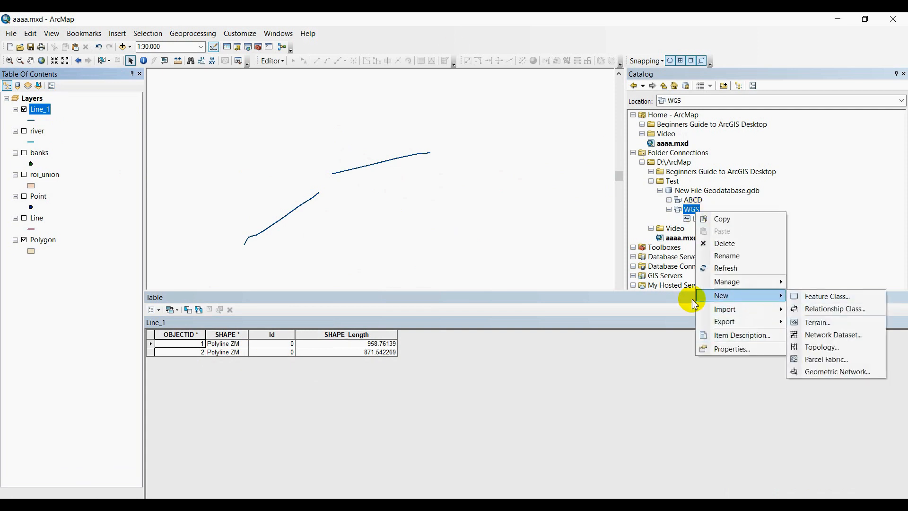
{"action": "left_click", "coordinate": [811, 296]}
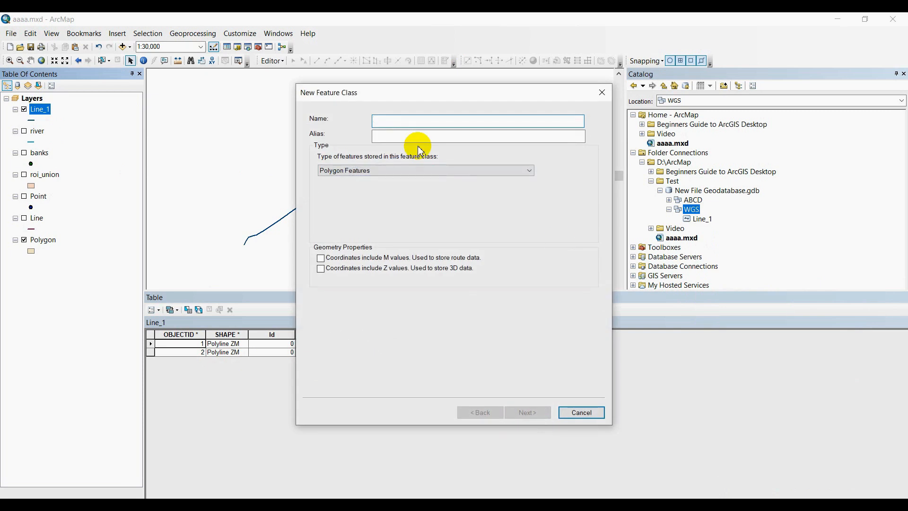
{"action": "type", "text": "Polygon_1"}
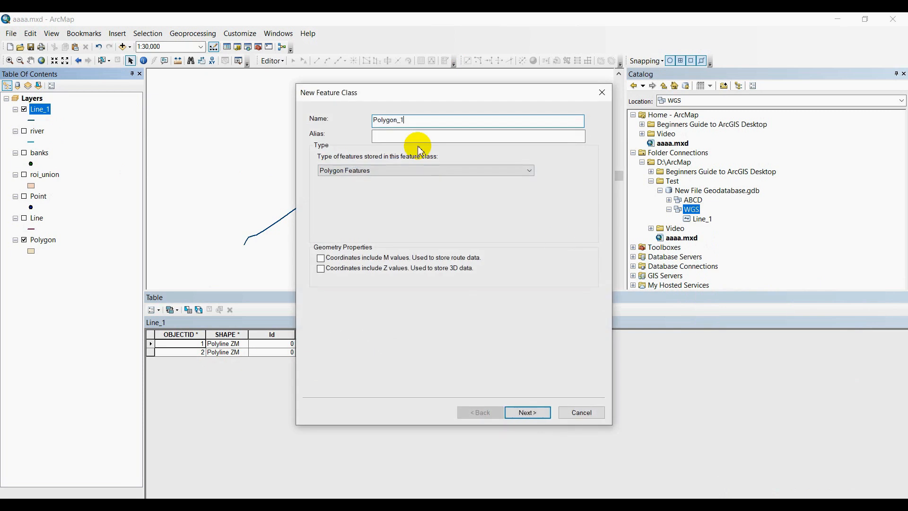
{"action": "left_click_drag", "start_coordinate": [401, 120], "coordinate": [329, 118]}
{"action": "key", "text": "ctrl+c"}
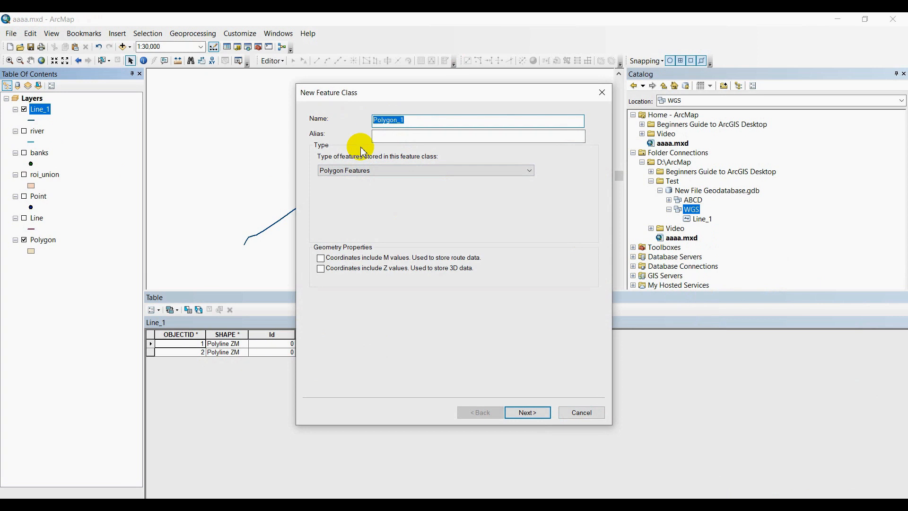
{"action": "left_click", "coordinate": [412, 137]}
{"action": "key", "text": "ctrl+v"}
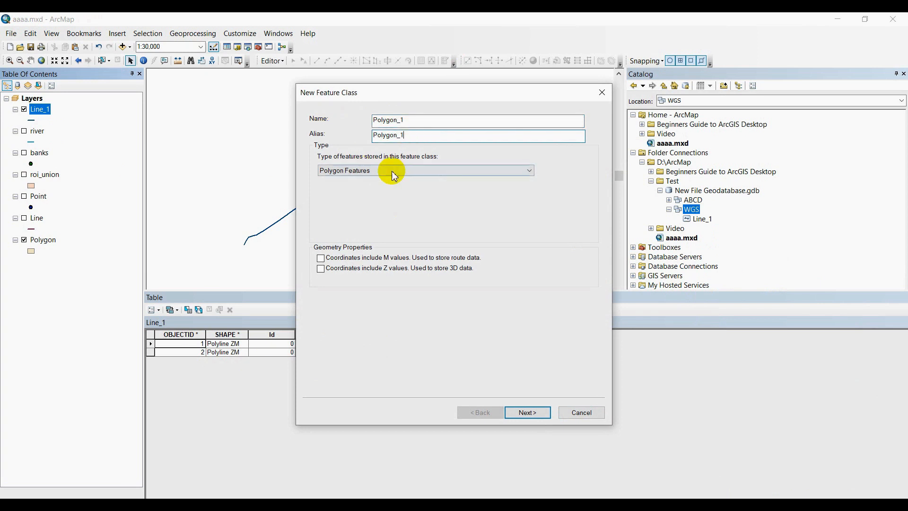
Include M and Z values in the Polygon Features class and keep the default storage configuration.
{"action": "left_click", "coordinate": [335, 257]}
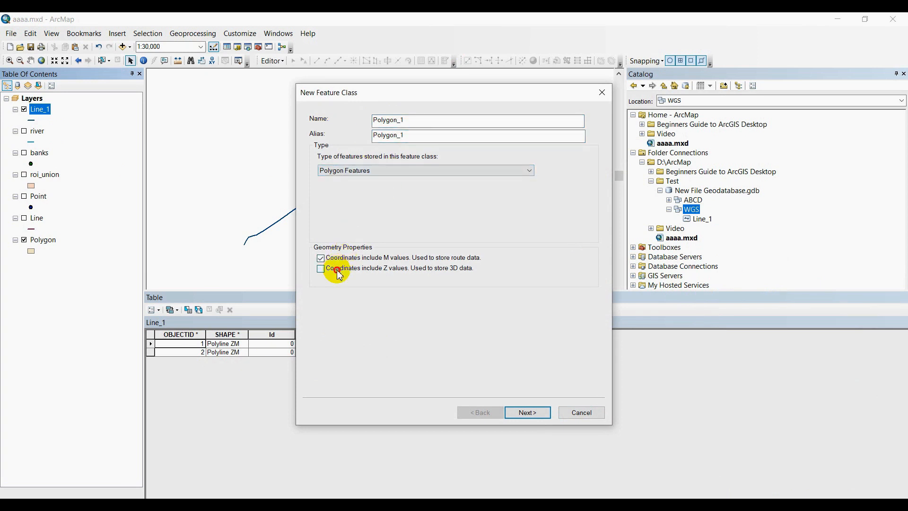
{"action": "left_click", "coordinate": [525, 411]}
{"action": "left_click", "coordinate": [539, 415]}
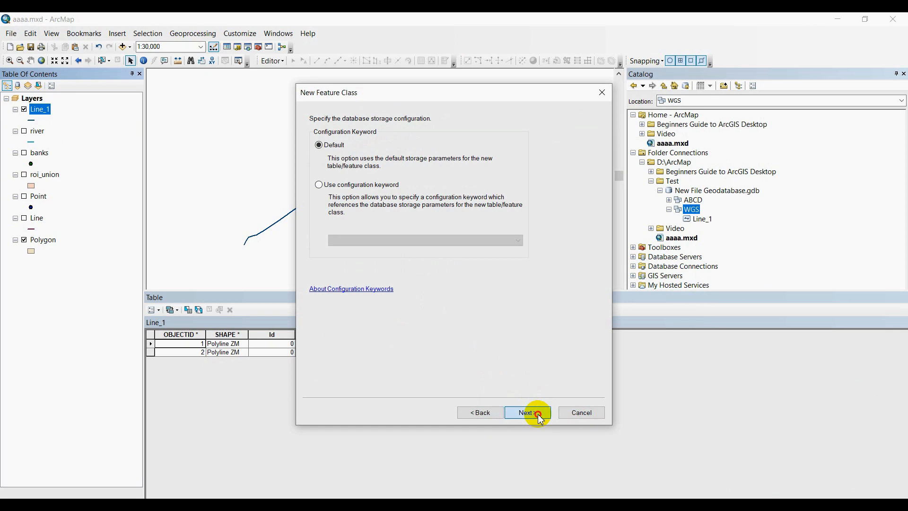
{"action": "left_click", "coordinate": [540, 415]}
Import the field definitions from roi_c_2.shp and finish creating the Polygon_1 feature class.
{"action": "left_click", "coordinate": [551, 329]}
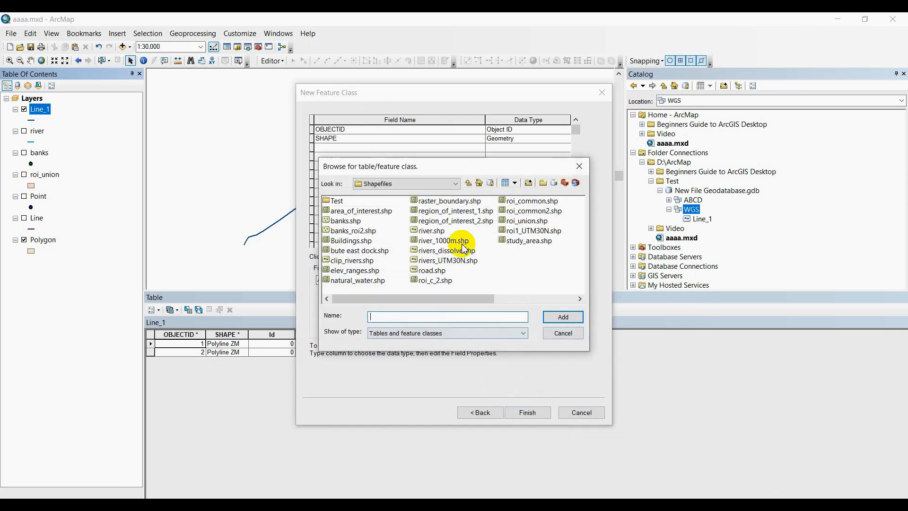
{"action": "double_click", "coordinate": [435, 284]}
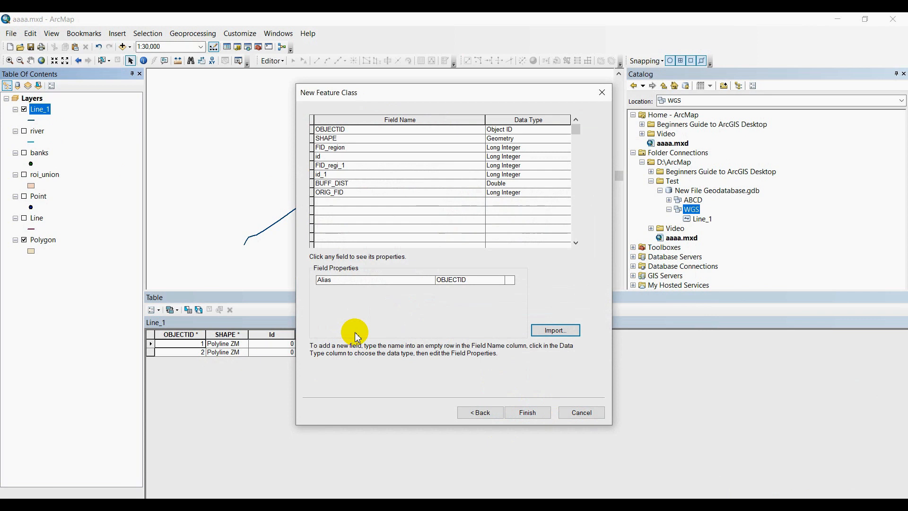
{"action": "left_click", "coordinate": [534, 416]}
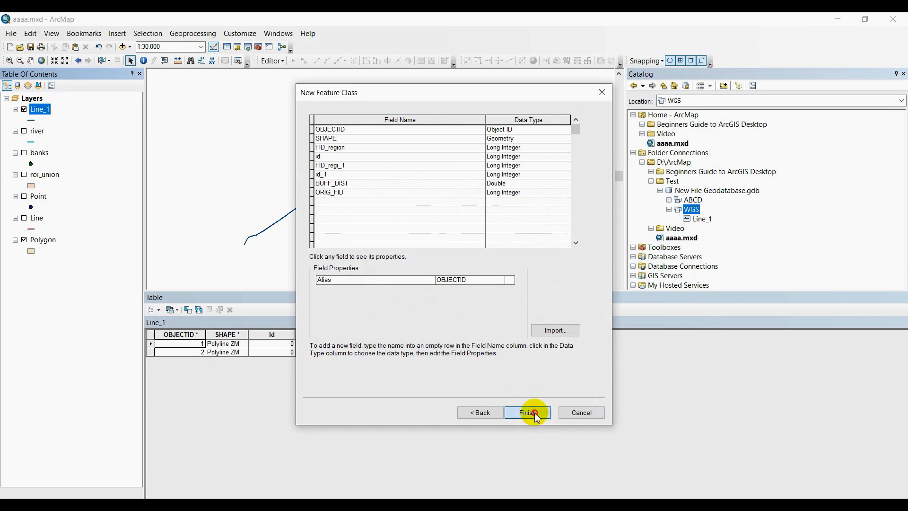
Start another feature class in the WGS dataset with Point as both name and alias.
{"action": "right_click", "coordinate": [694, 211]}
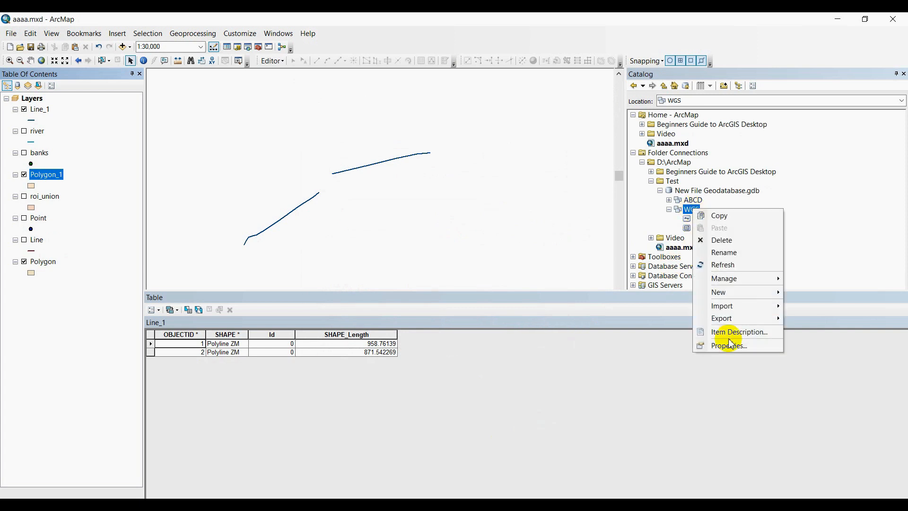
{"action": "mouse_move", "coordinate": [753, 299]}
{"action": "left_click", "coordinate": [799, 294]}
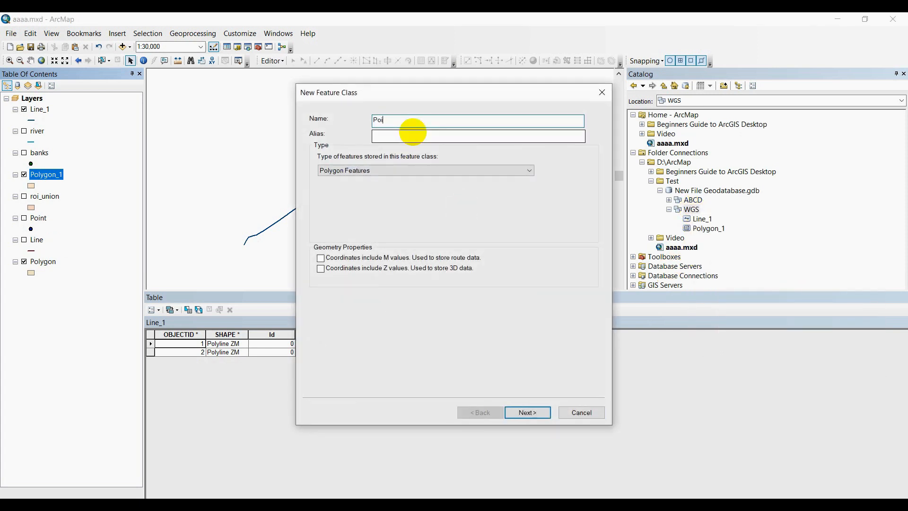
{"action": "left_click", "coordinate": [383, 138]}
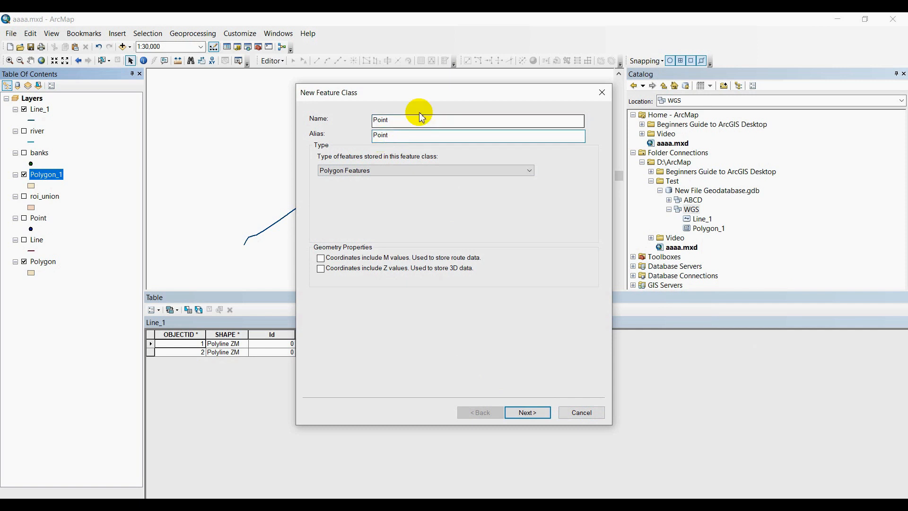
Set the Point feature class type to Point Features with M and Z values included.
{"action": "left_click", "coordinate": [379, 171]}
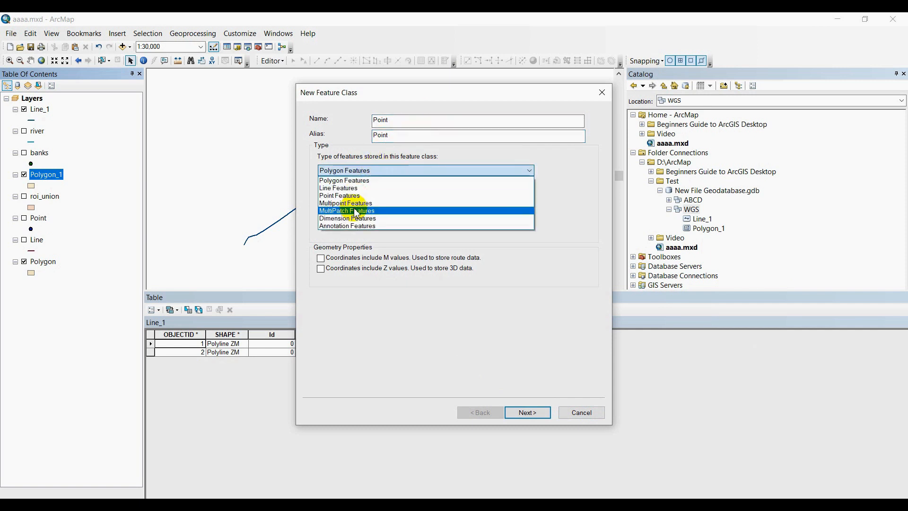
{"action": "left_click", "coordinate": [345, 180]}
{"action": "left_click", "coordinate": [321, 259]}
{"action": "left_click", "coordinate": [322, 269]}
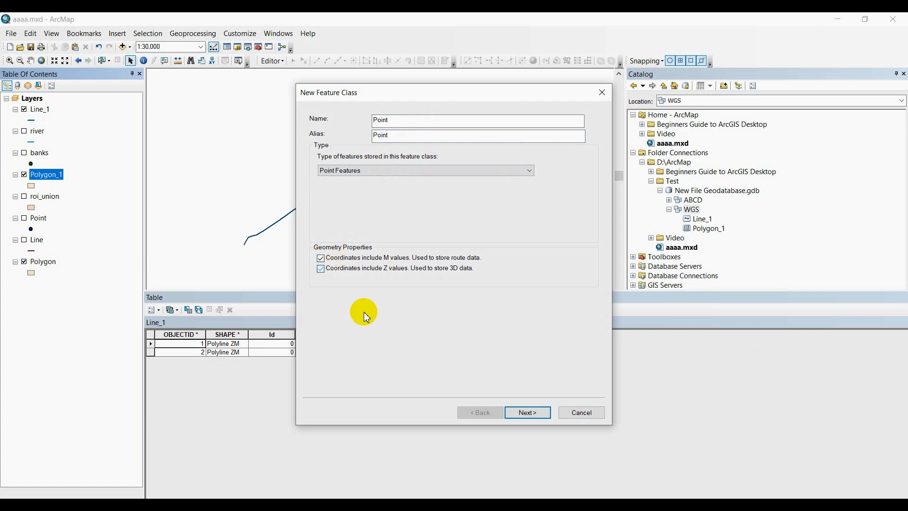
Change both the name and the alias of the new point feature class to Point_1.
{"action": "left_click", "coordinate": [527, 412]}
{"action": "left_click", "coordinate": [540, 305]}
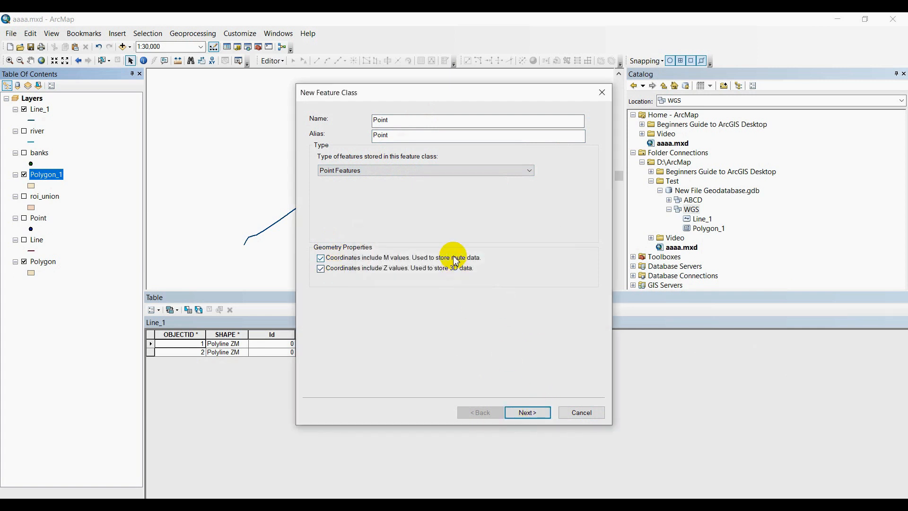
{"action": "left_click", "coordinate": [416, 119]}
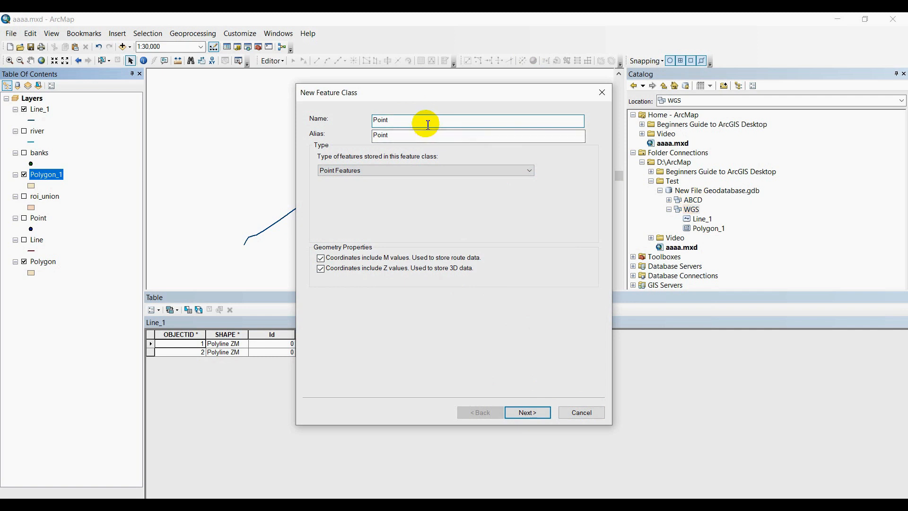
{"action": "left_click", "coordinate": [408, 138]}
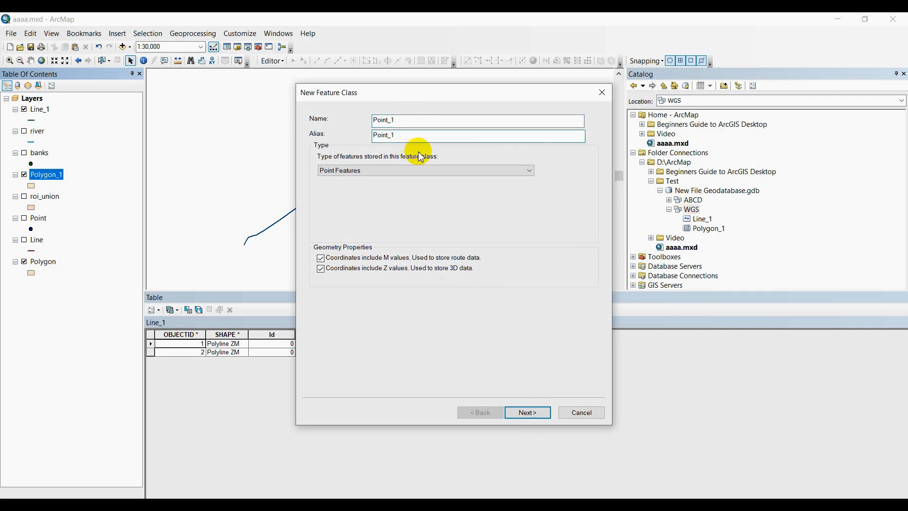
Keep the default storage configuration, import the field definitions from banks.shp and finish creating the Point_1 feature class.
{"action": "left_click", "coordinate": [537, 412]}
{"action": "left_click", "coordinate": [538, 412]}
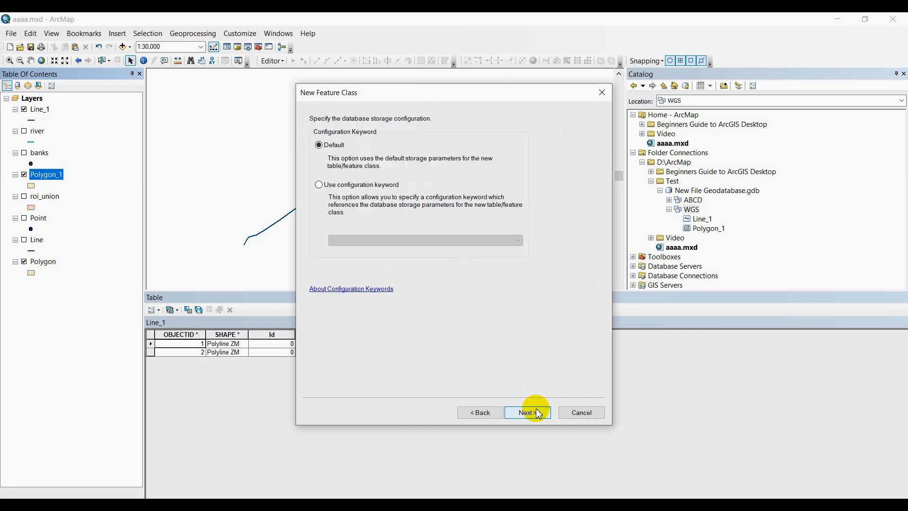
{"action": "left_click", "coordinate": [537, 411]}
{"action": "left_click", "coordinate": [545, 331]}
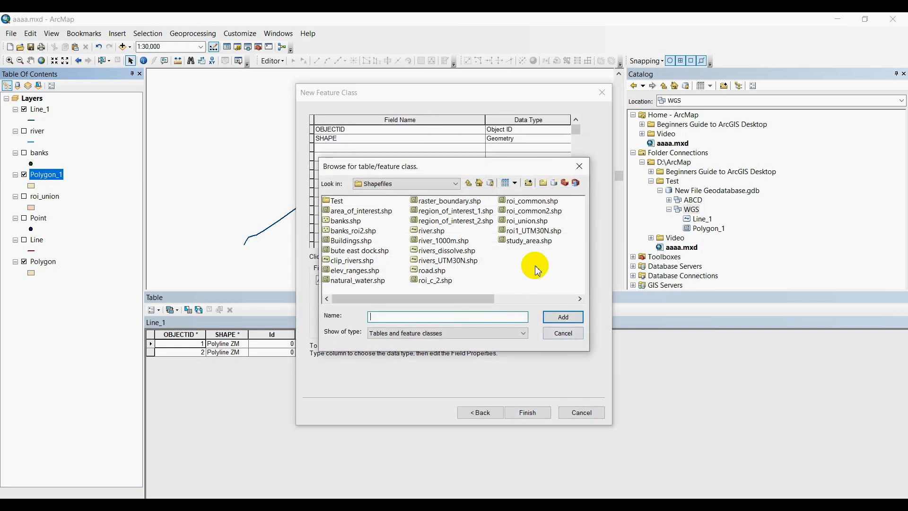
{"action": "double_click", "coordinate": [356, 223]}
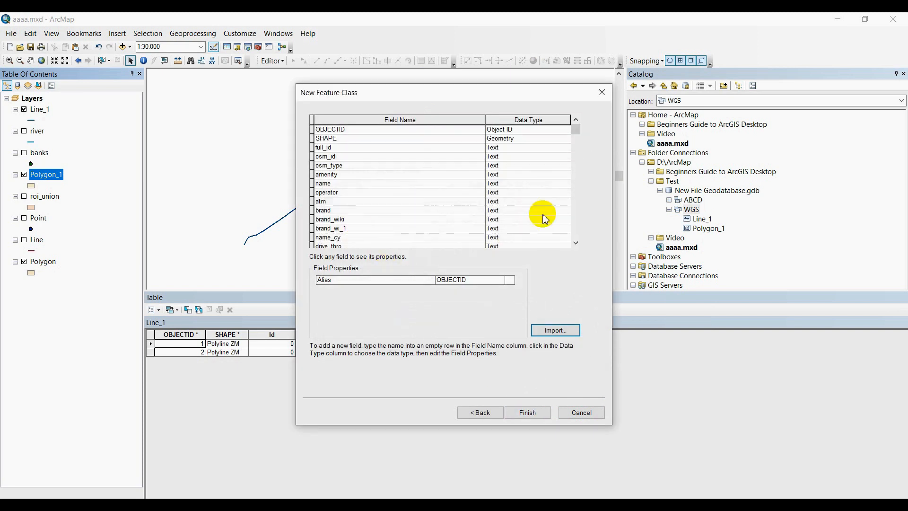
{"action": "left_click", "coordinate": [527, 412]}
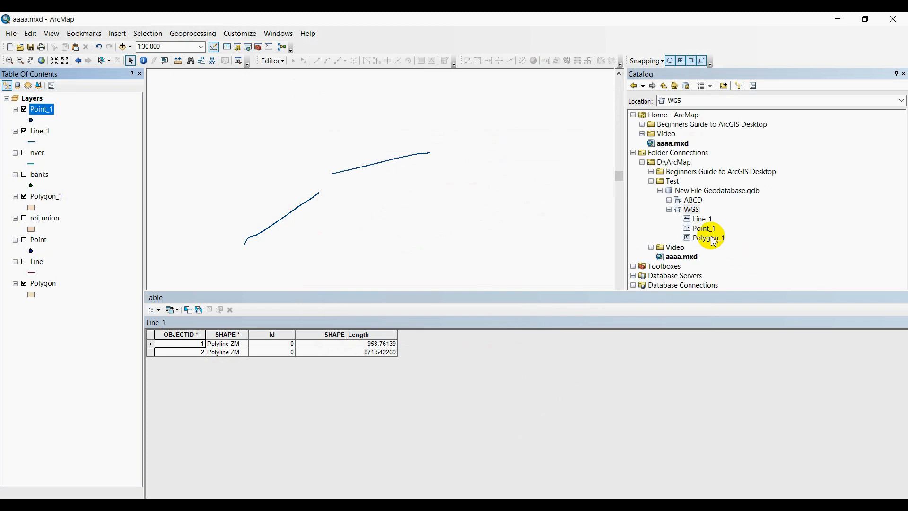
Open the attribute table of the Point_1 layer to check its imported fields.
{"action": "left_click", "coordinate": [700, 228]}
{"action": "right_click", "coordinate": [701, 228]}
{"action": "right_click", "coordinate": [46, 114]}
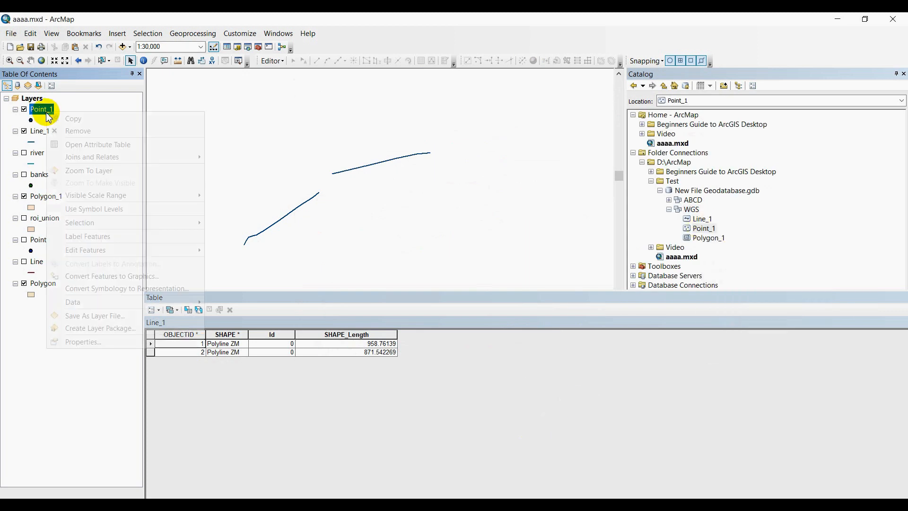
{"action": "left_click", "coordinate": [93, 144]}
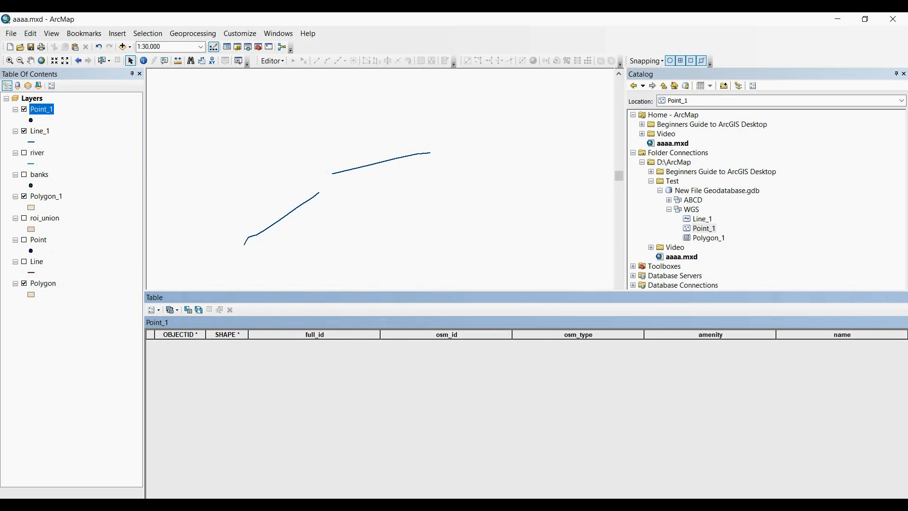
{"action": "mouse_move", "coordinate": [907, 315]}
{"action": "left_mouse_down"}
{"action": "mouse_move", "coordinate": [826, 315]}
{"action": "mouse_move", "coordinate": [831, 308]}
{"action": "mouse_move", "coordinate": [897, 311]}
{"action": "left_mouse_up"}
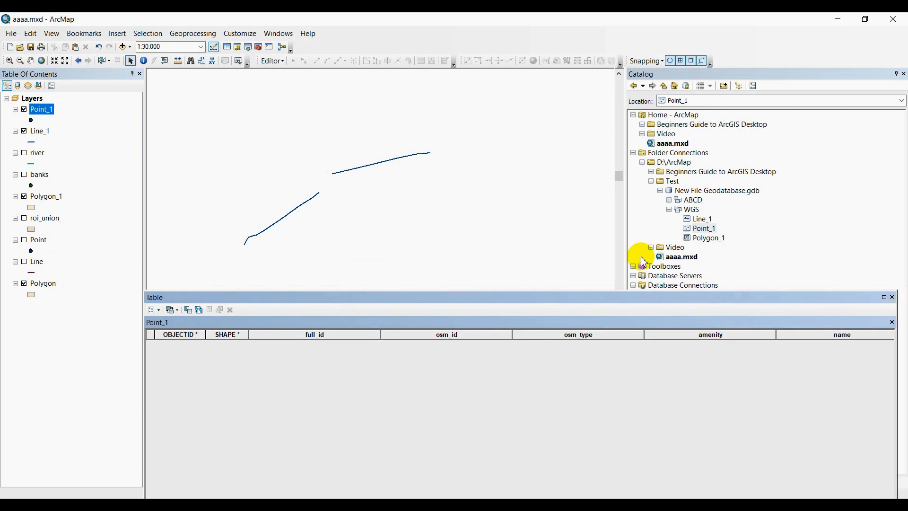
Start loading data into the Point_1 feature class and add banks.shp to the source data list.
{"action": "right_click", "coordinate": [696, 231]}
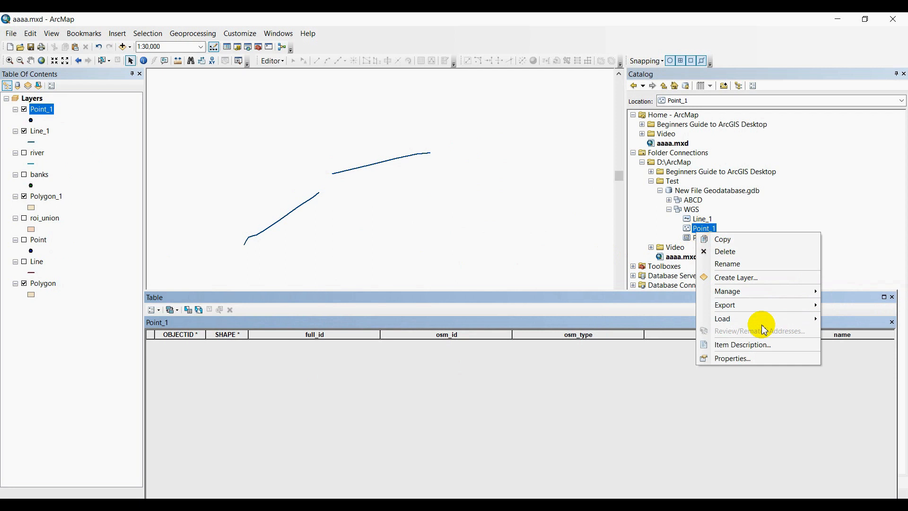
{"action": "mouse_move", "coordinate": [756, 319]}
{"action": "left_click", "coordinate": [637, 321]}
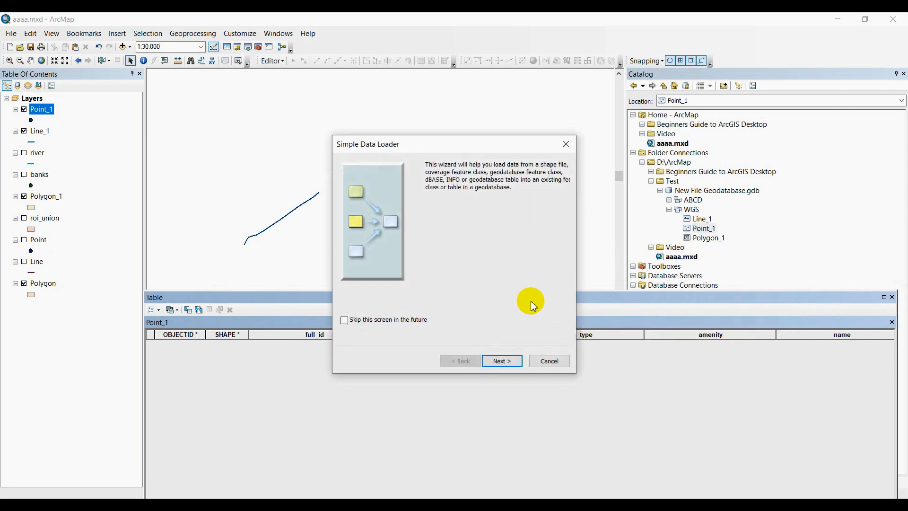
{"action": "left_click", "coordinate": [503, 361]}
{"action": "left_click", "coordinate": [534, 217]}
{"action": "double_click", "coordinate": [346, 210]}
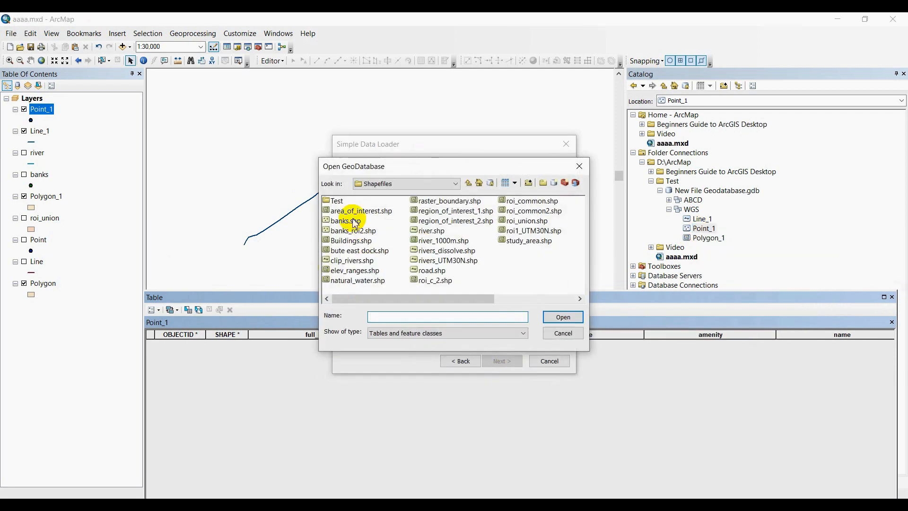
{"action": "left_click", "coordinate": [420, 328]}
Load the source data into Point_1 without a subtype, keeping the automatically matched source fields.
{"action": "left_click", "coordinate": [497, 363]}
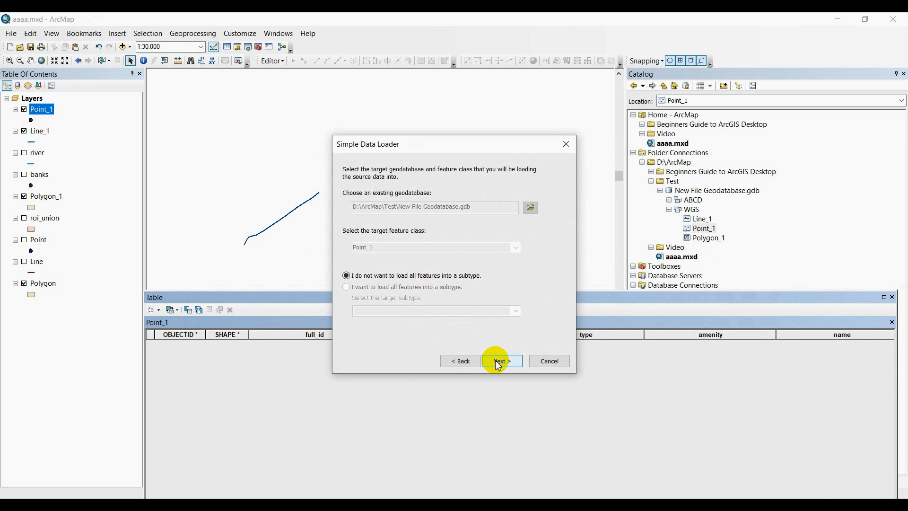
{"action": "left_click", "coordinate": [498, 363]}
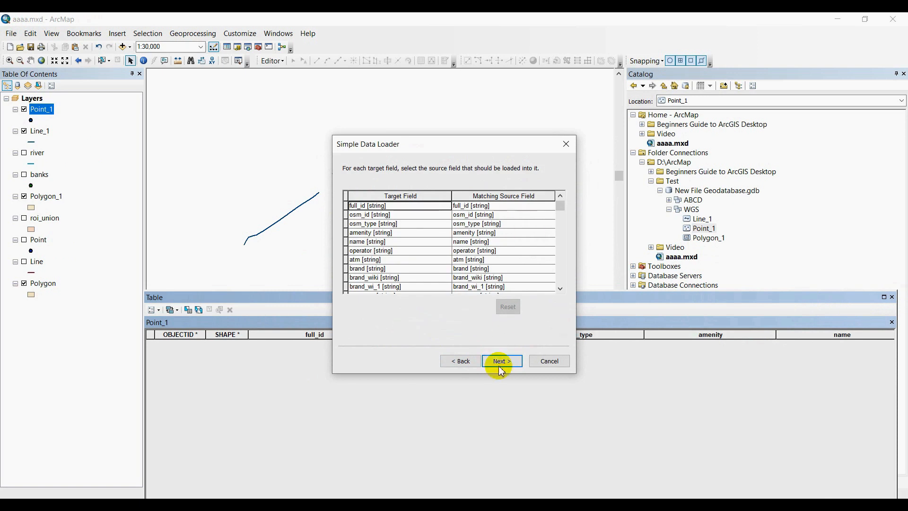
{"action": "left_click", "coordinate": [504, 366]}
{"action": "left_click", "coordinate": [462, 361]}
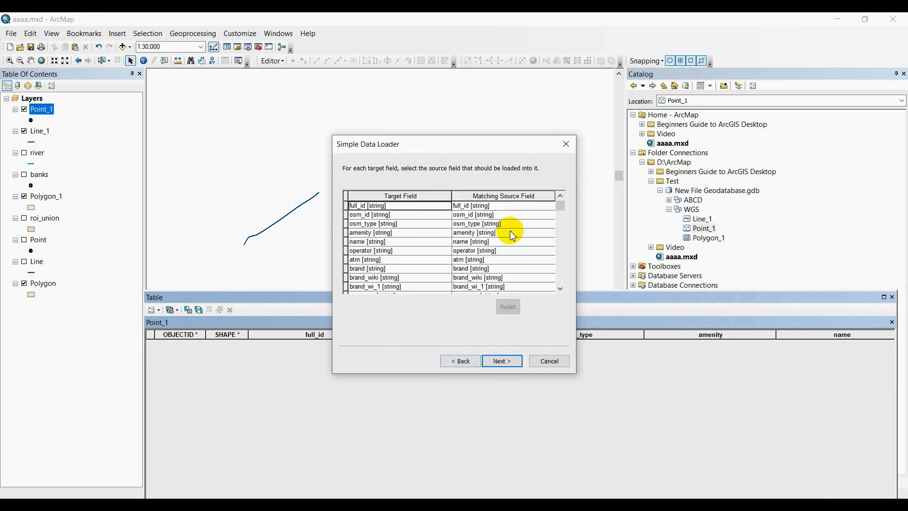
{"action": "left_click", "coordinate": [525, 216]}
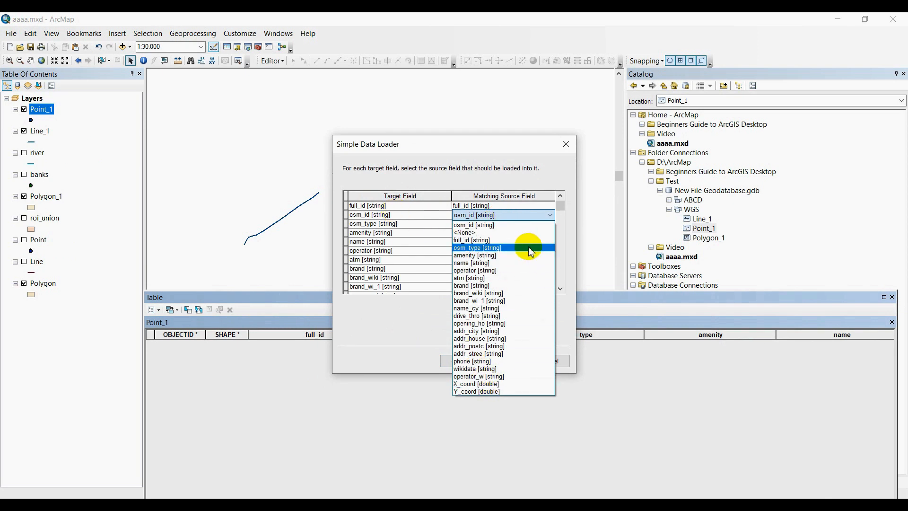
{"action": "left_click", "coordinate": [512, 148]}
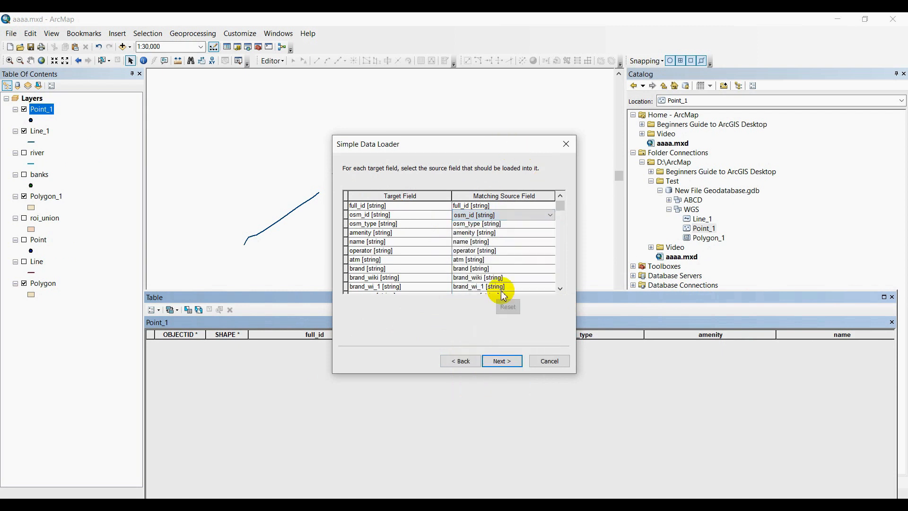
{"action": "left_click", "coordinate": [514, 363]}
{"action": "left_click", "coordinate": [513, 362]}
{"action": "left_click", "coordinate": [513, 361]}
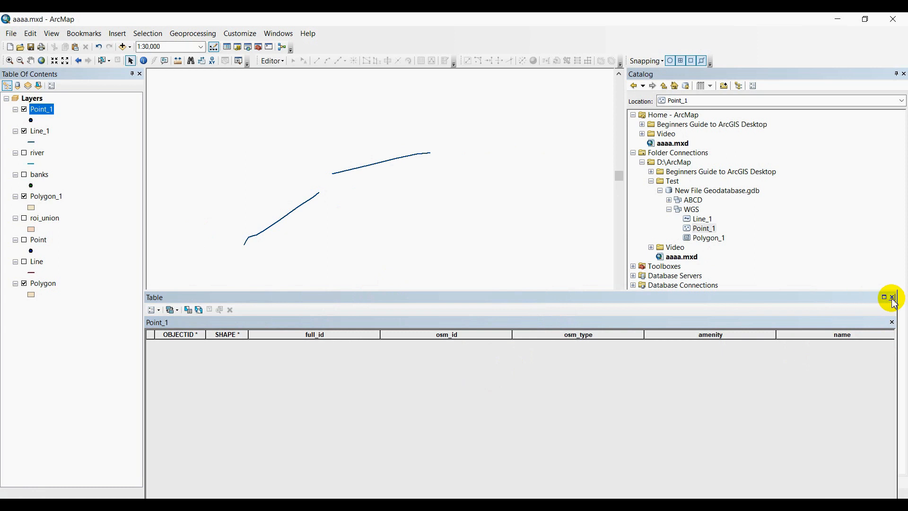
Reopen the Point_1 attribute table to review the loaded records and zoom the map to the layer.
{"action": "left_click", "coordinate": [893, 297]}
{"action": "right_click", "coordinate": [38, 110]}
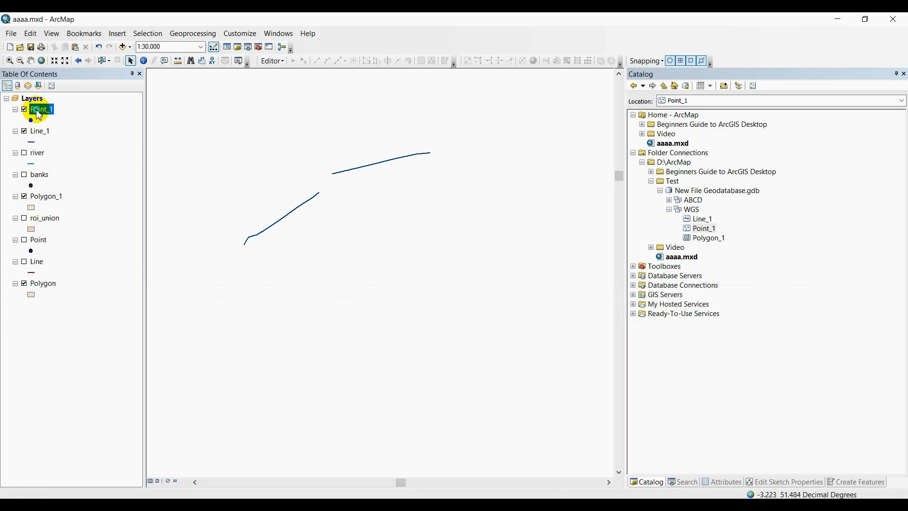
{"action": "left_click", "coordinate": [94, 142]}
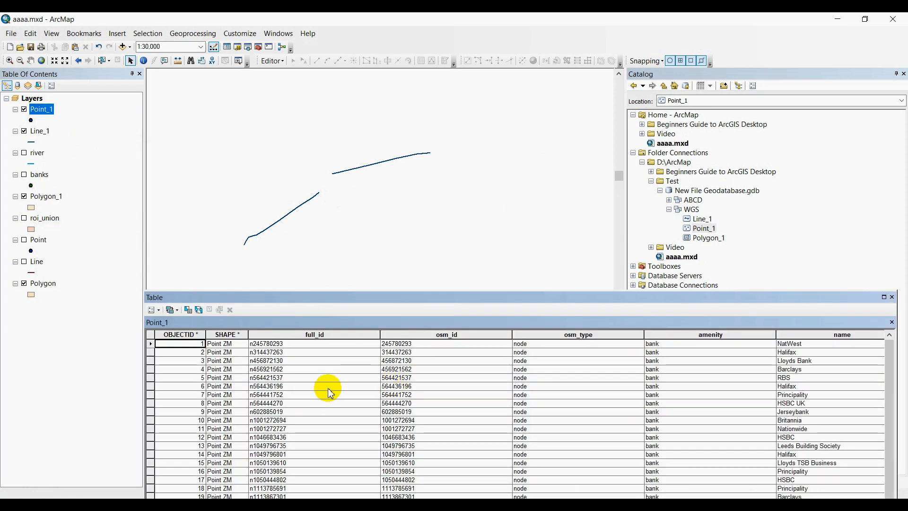
{"action": "right_click", "coordinate": [48, 114]}
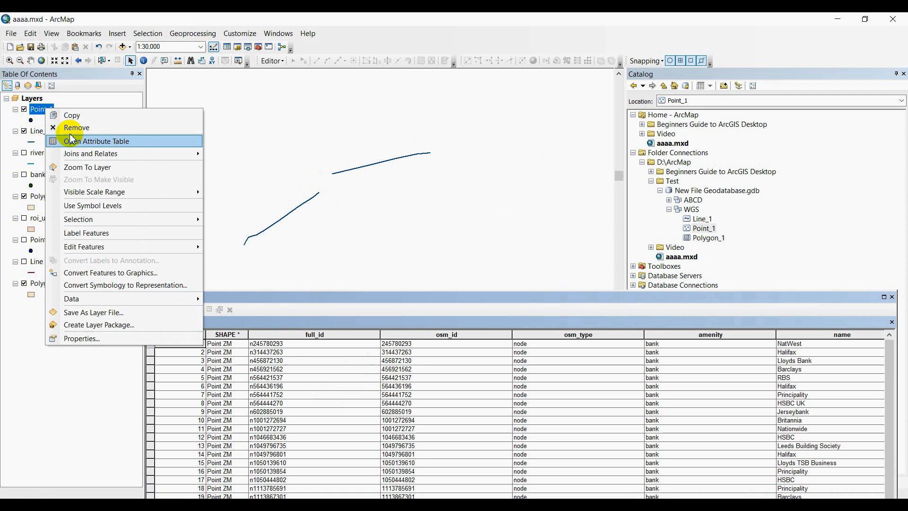
{"action": "left_click", "coordinate": [98, 169]}
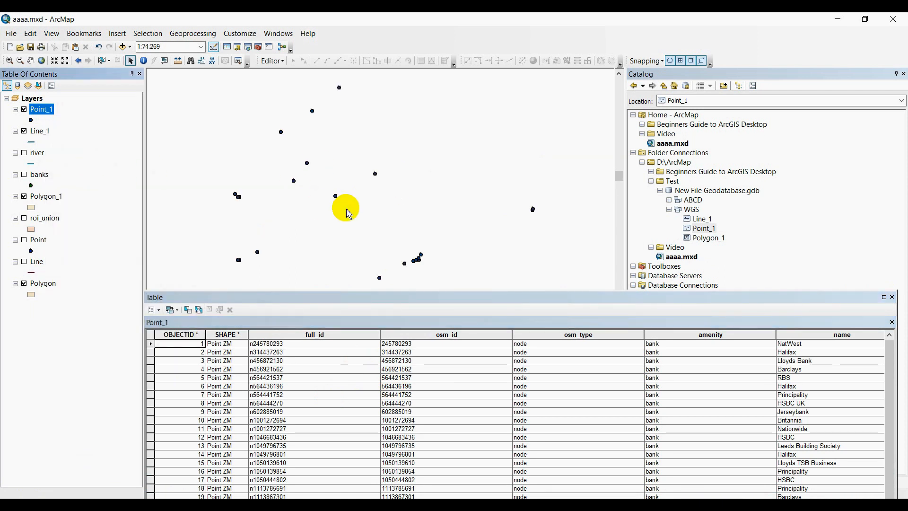
Start loading data into the Polygon_1 feature class and add roi_common2.shp to the source data list.
{"action": "right_click", "coordinate": [707, 238]}
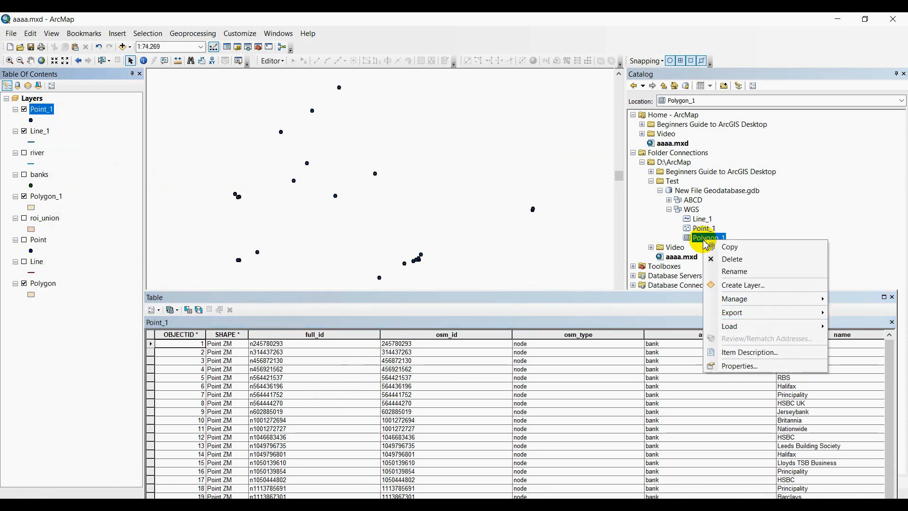
{"action": "mouse_move", "coordinate": [730, 327]}
{"action": "left_click", "coordinate": [610, 324]}
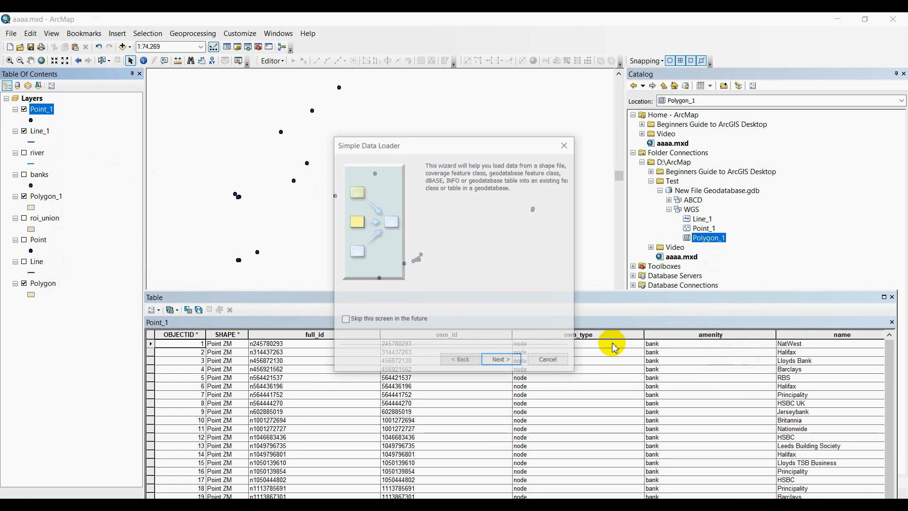
{"action": "left_click", "coordinate": [505, 361]}
{"action": "left_click", "coordinate": [533, 213]}
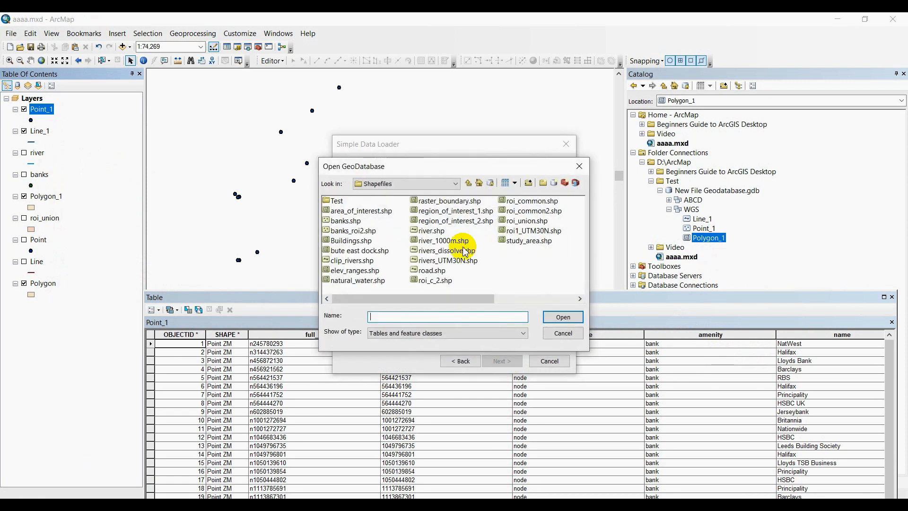
{"action": "left_click", "coordinate": [534, 213]}
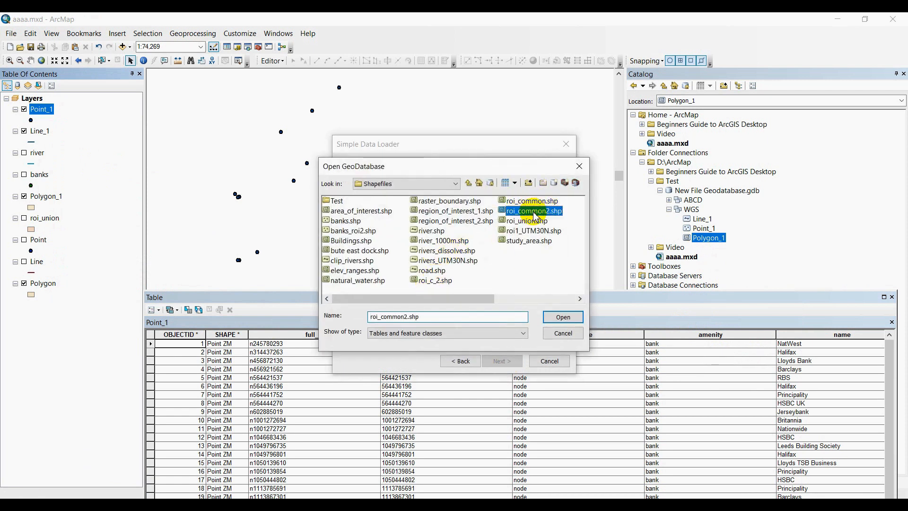
{"action": "double_click", "coordinate": [525, 217]}
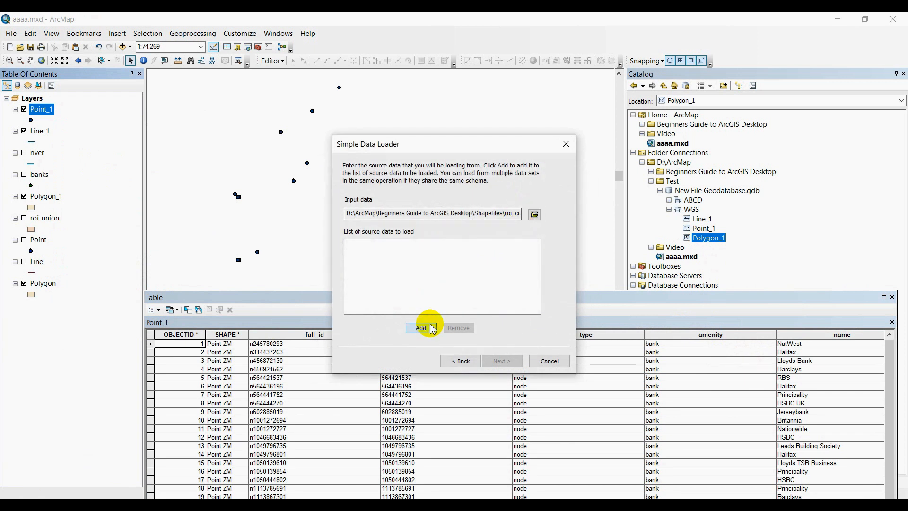
{"action": "left_click", "coordinate": [420, 324]}
Load the source data into Polygon_1, leaving every matching source field at <None>.
{"action": "left_click", "coordinate": [501, 361]}
{"action": "left_click", "coordinate": [502, 361]}
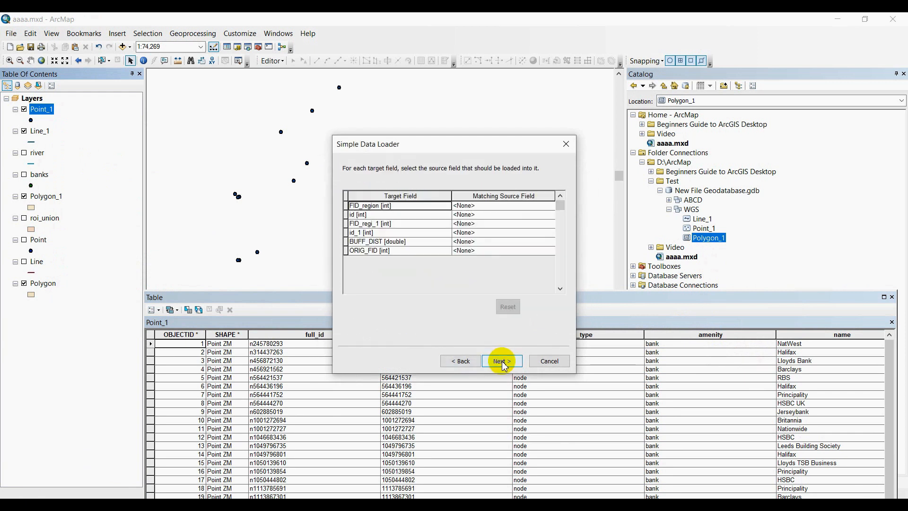
{"action": "left_click", "coordinate": [502, 361]}
{"action": "left_click", "coordinate": [502, 361]}
{"action": "left_click", "coordinate": [502, 361]}
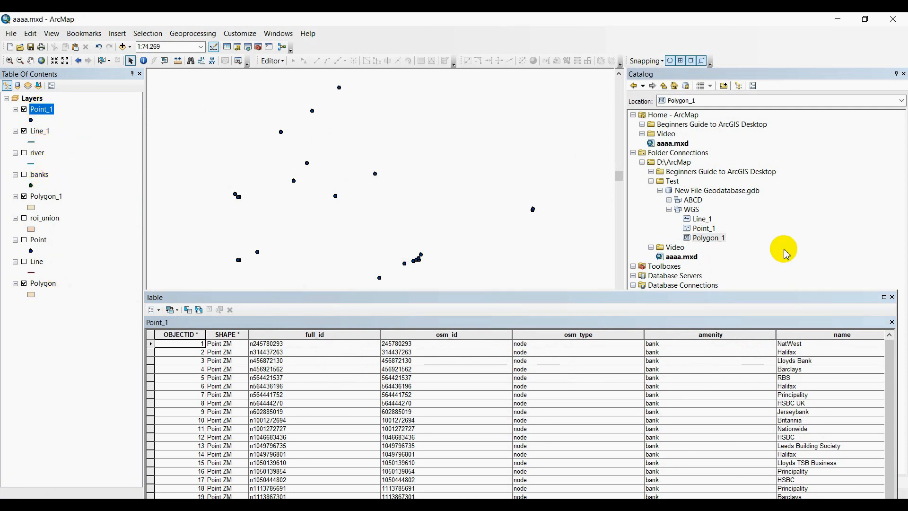
Add the Polygon_1 feature class to the map again and remove the older duplicate Polygon_1 layer.
{"action": "left_click_drag", "start_coordinate": [705, 238], "coordinate": [187, 117]}
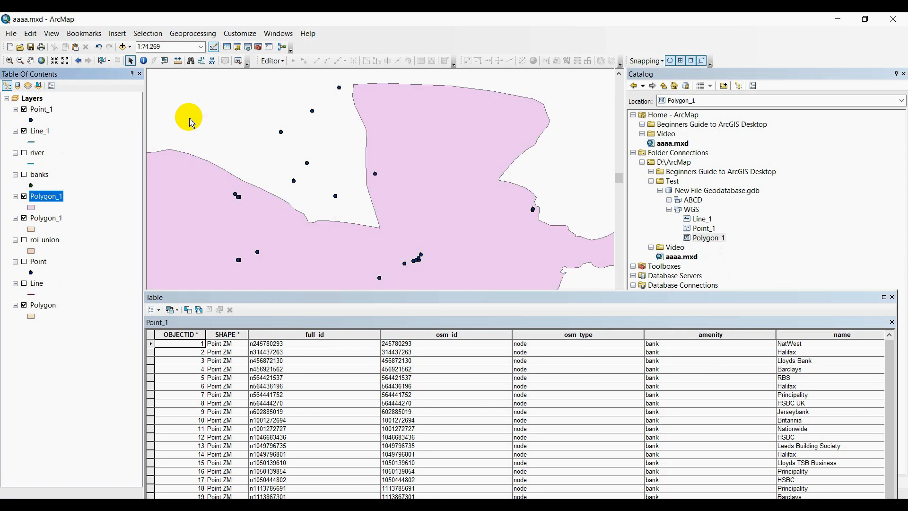
{"action": "right_click", "coordinate": [45, 225]}
{"action": "left_click", "coordinate": [53, 237]}
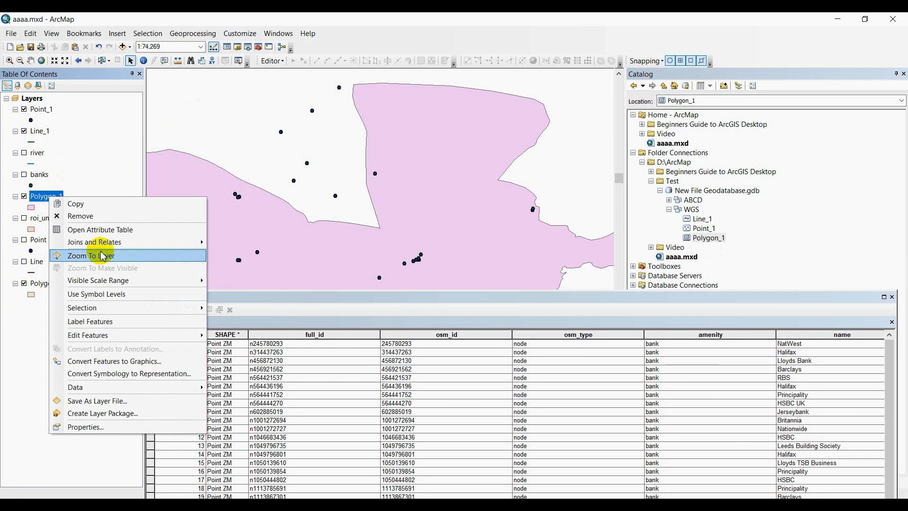
Open the Polygon_1 attribute table and select its record to view the whole polygon on the map at 1:300,000.
{"action": "left_click", "coordinate": [90, 230]}
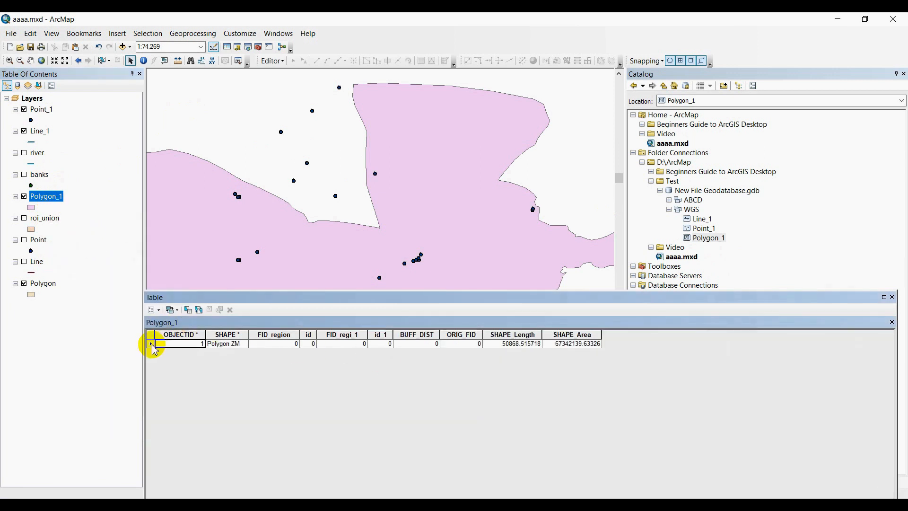
{"action": "left_click", "coordinate": [151, 344]}
{"action": "scroll", "coordinate": [409, 149], "scroll_direction": "up", "scroll_amount": 4}
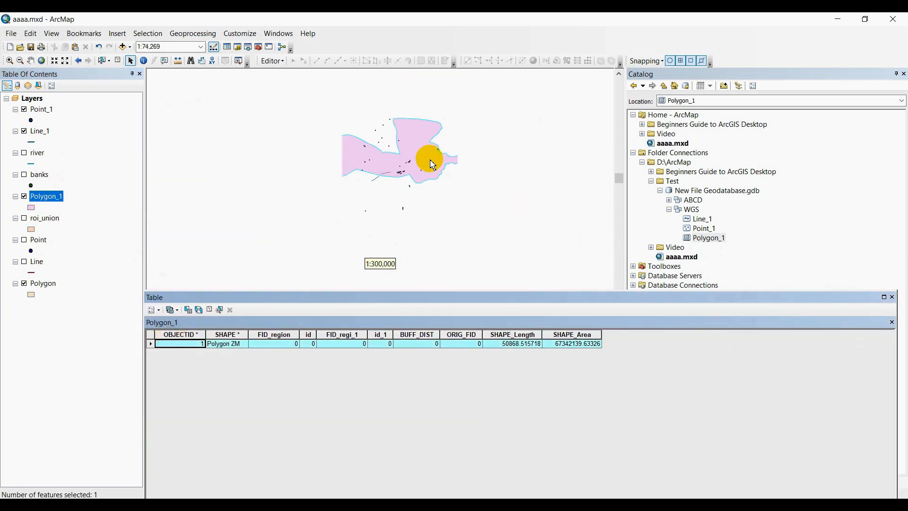
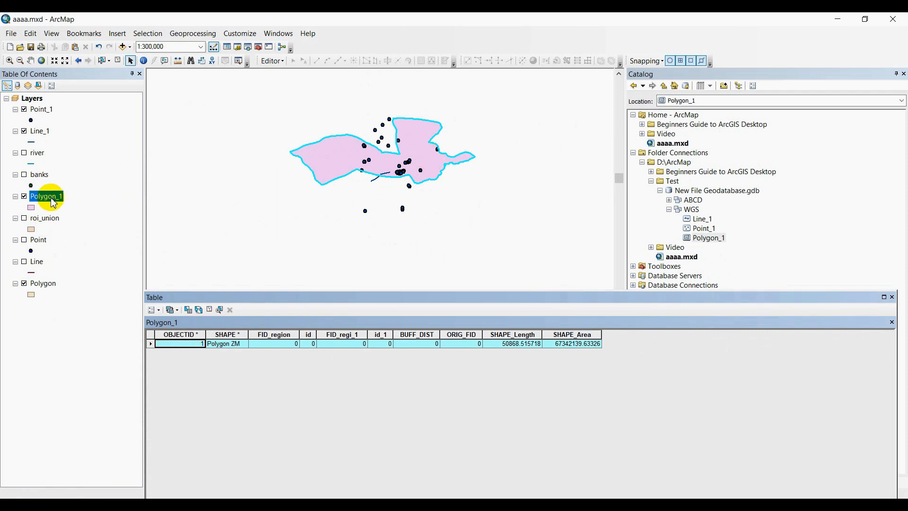
Move the Polygon_1 layer above Line_1 and remove the Polygon, Point and Line layers from the map.
{"action": "left_click_drag", "start_coordinate": [53, 203], "coordinate": [51, 124]}
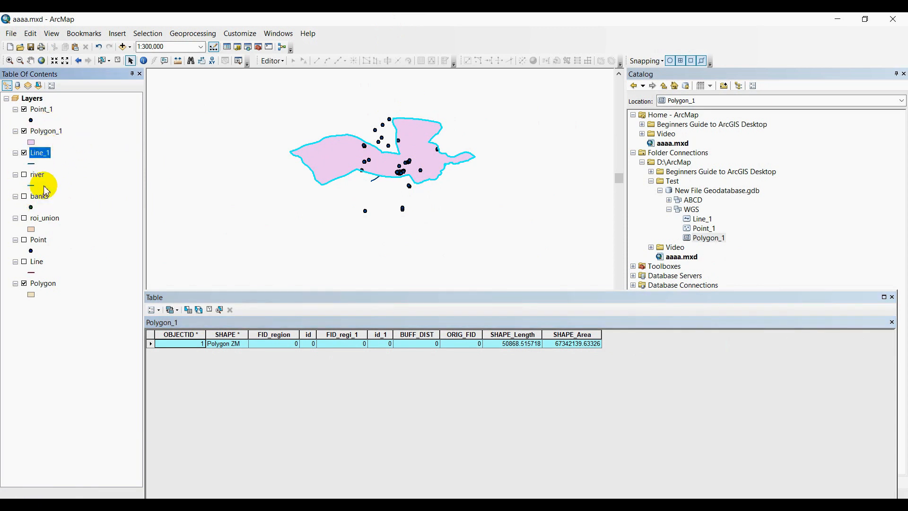
{"action": "right_click", "coordinate": [53, 284]}
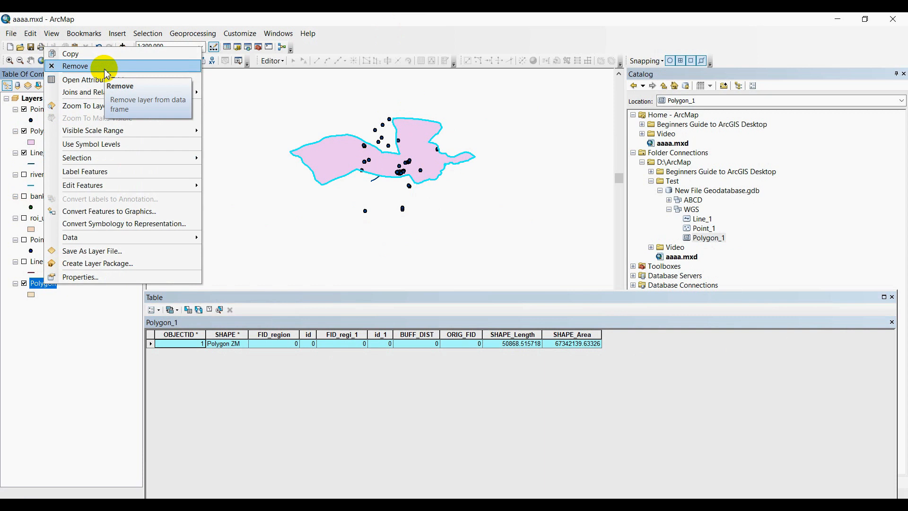
{"action": "left_click", "coordinate": [76, 65]}
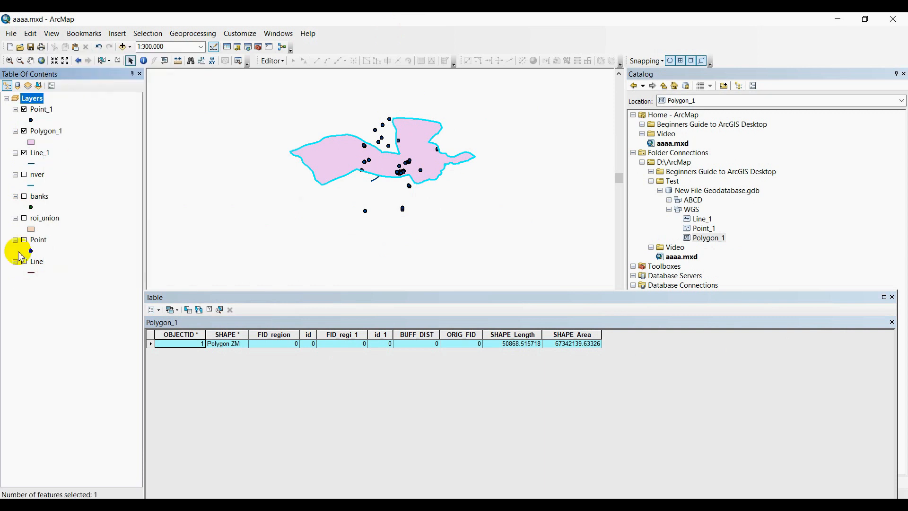
{"action": "left_click", "coordinate": [37, 263]}
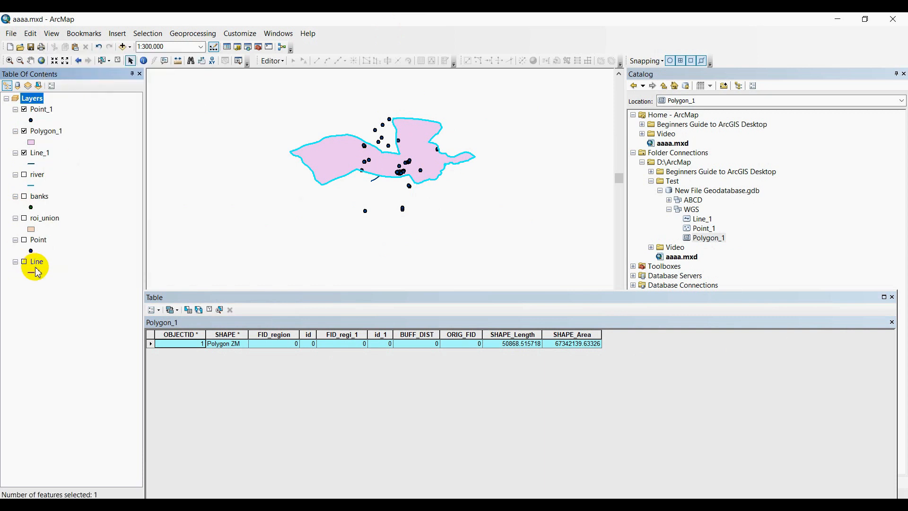
{"action": "left_click", "coordinate": [39, 240]}
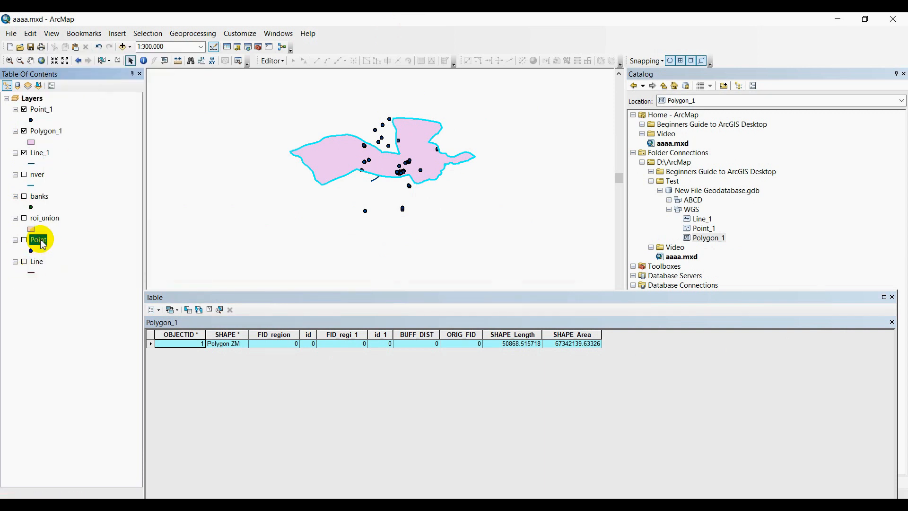
{"action": "right_click", "coordinate": [37, 264]}
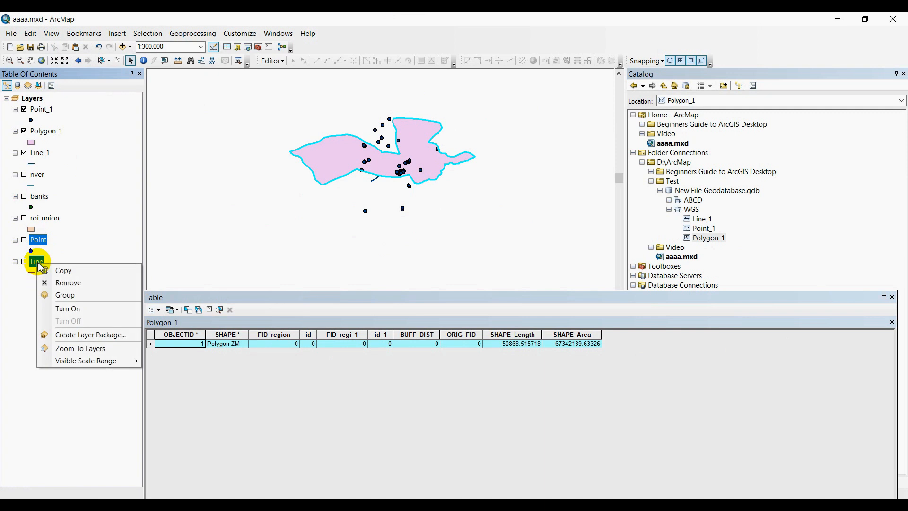
{"action": "left_click", "coordinate": [75, 283]}
{"action": "left_click", "coordinate": [41, 110]}
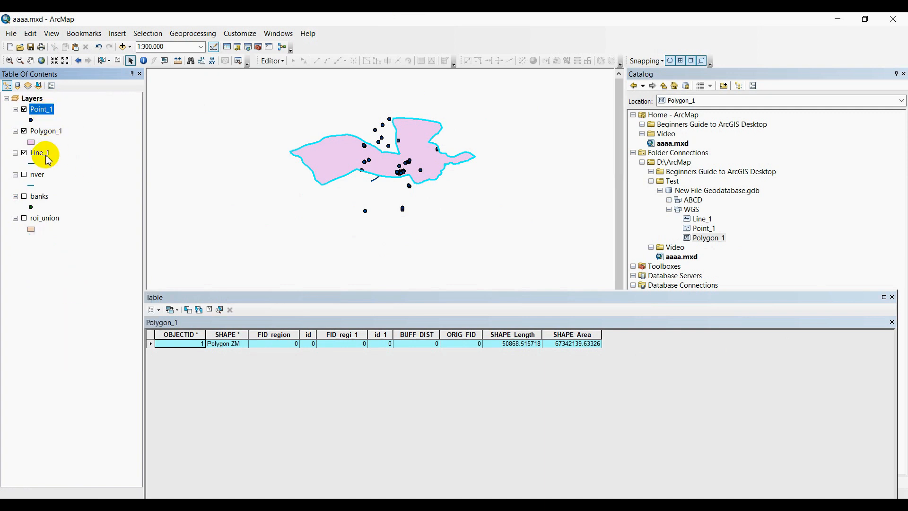
{"action": "left_click", "coordinate": [41, 153], "text": "shift"}
{"action": "right_click", "coordinate": [46, 110]}
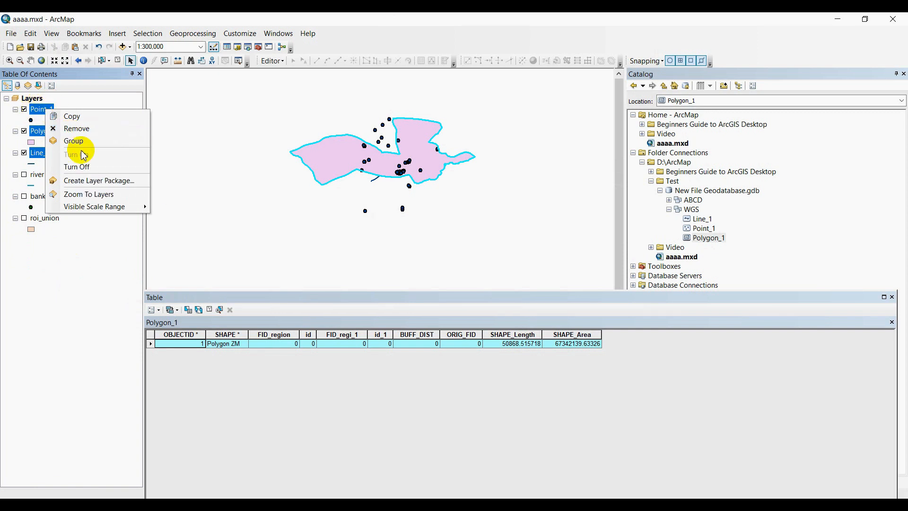
{"action": "left_click", "coordinate": [33, 100]}
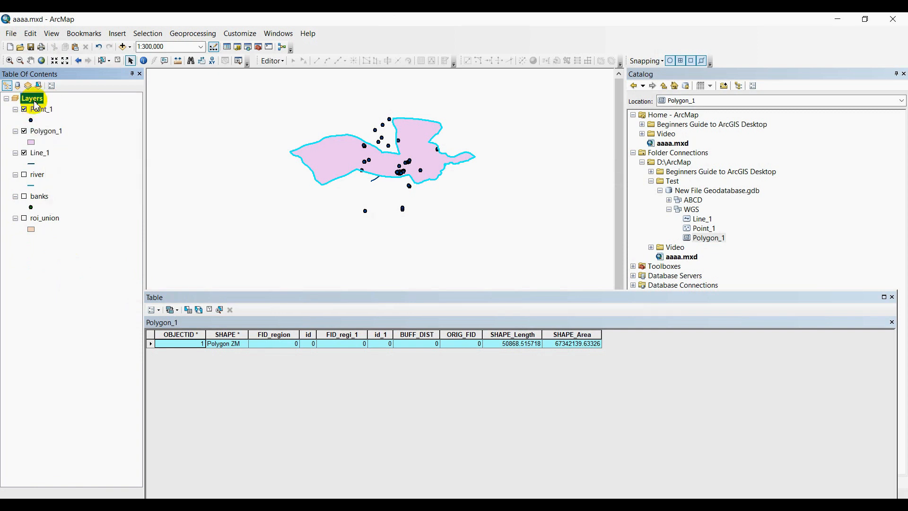
{"action": "right_click", "coordinate": [34, 101]}
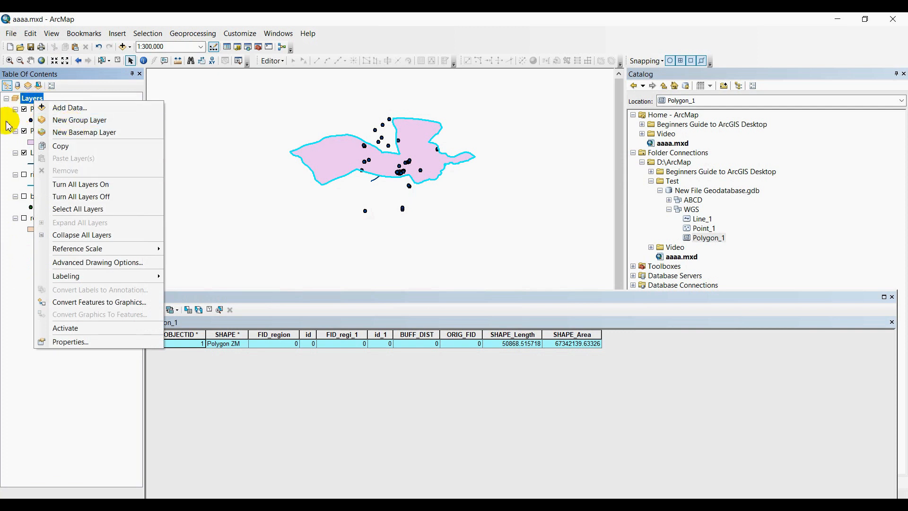
{"action": "left_click", "coordinate": [11, 375]}
Group the Point_1, Polygon_1 and Line_1 layers into a group layer named gdb.
{"action": "left_click", "coordinate": [49, 114]}
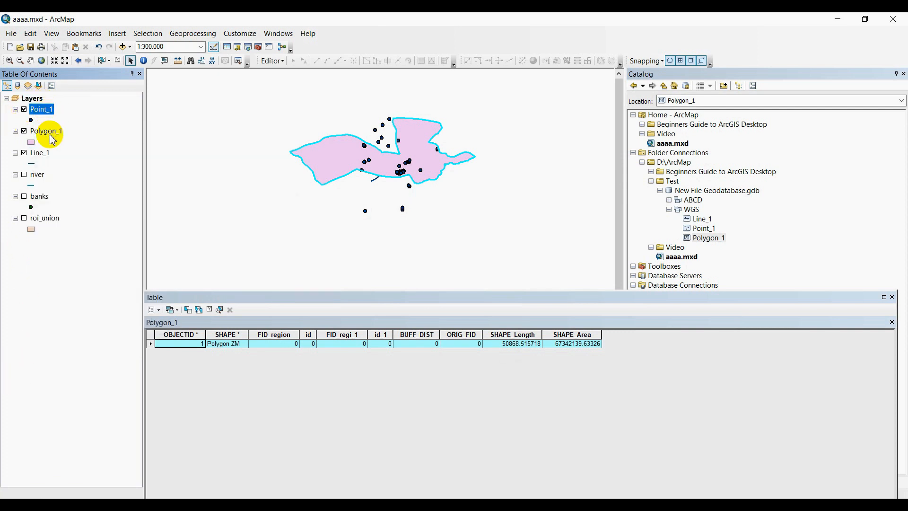
{"action": "left_click", "coordinate": [44, 154], "text": "shift"}
{"action": "right_click", "coordinate": [44, 155]}
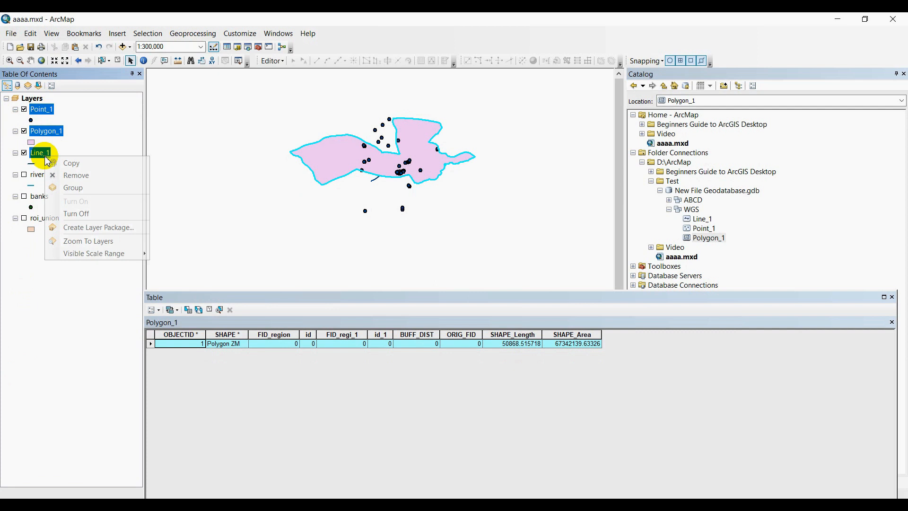
{"action": "left_click", "coordinate": [90, 188]}
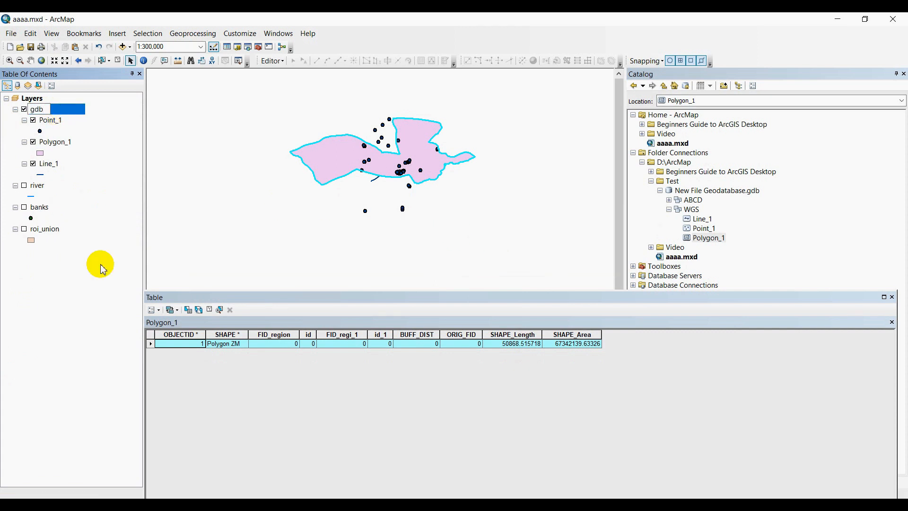
{"action": "left_click", "coordinate": [85, 268]}
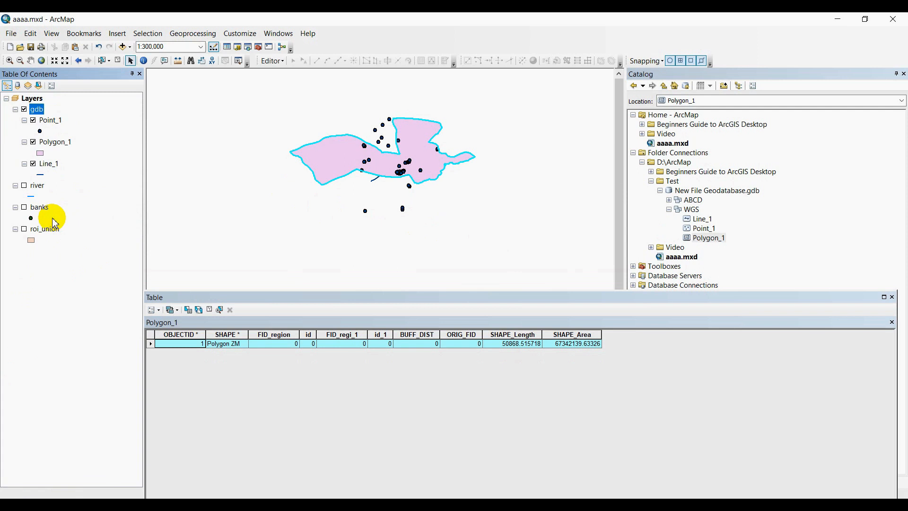
Group the river, banks and roi_union layers into a group layer named SHP.
{"action": "left_click", "coordinate": [37, 185]}
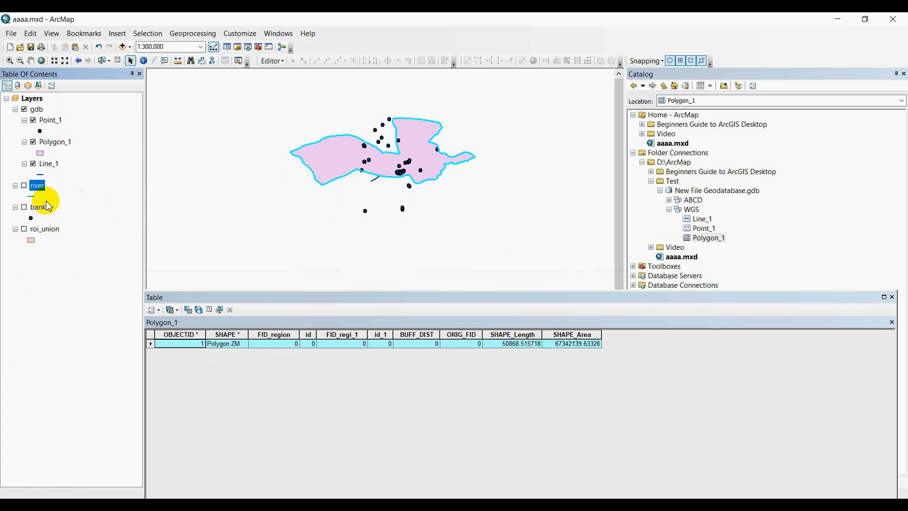
{"action": "left_click", "coordinate": [47, 232], "text": "shift"}
{"action": "right_click", "coordinate": [47, 233]}
{"action": "left_click", "coordinate": [76, 260]}
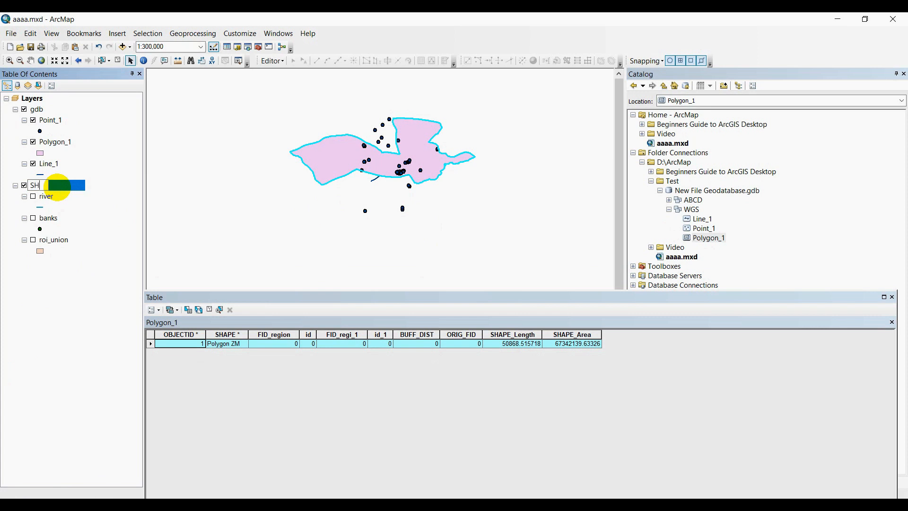
{"action": "left_click", "coordinate": [44, 348]}
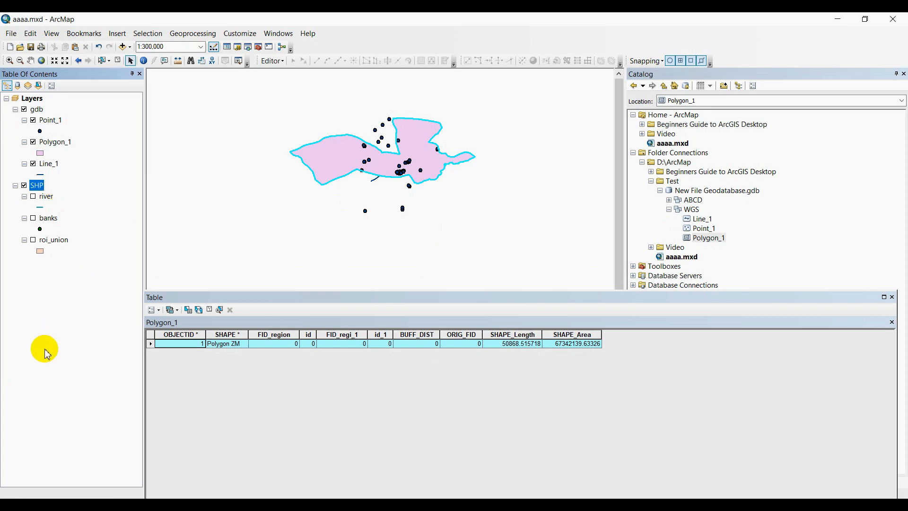
Turn on the river, banks and roi_union layers, and toggle the SHP and gdb groups off and on to compare them.
{"action": "left_click", "coordinate": [33, 218]}
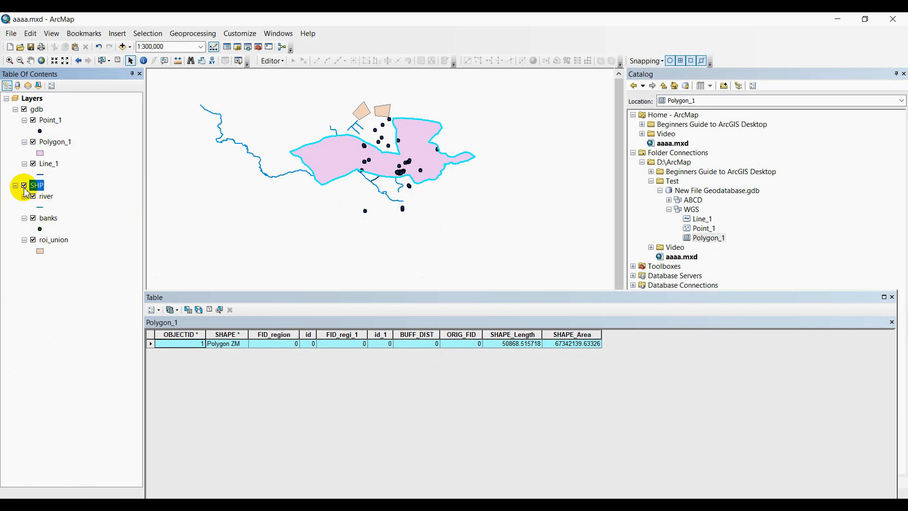
{"action": "left_click", "coordinate": [24, 186]}
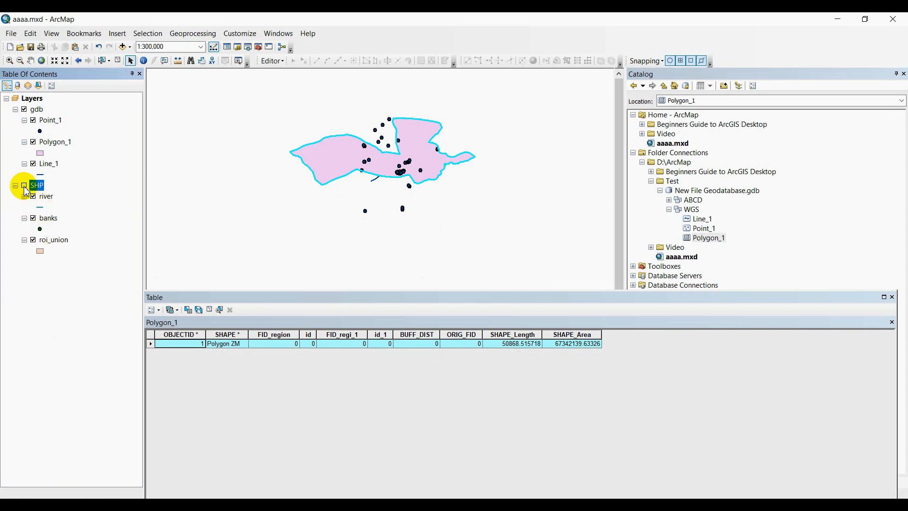
{"action": "left_click", "coordinate": [24, 185]}
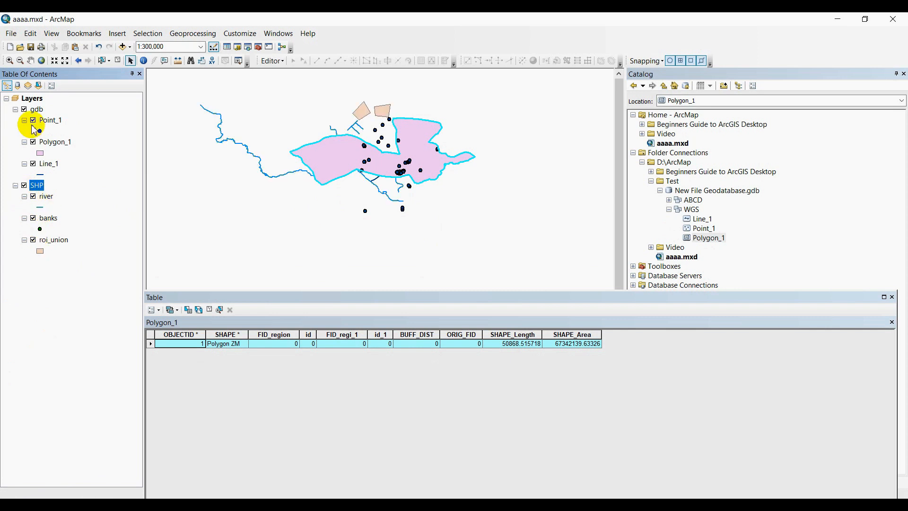
{"action": "left_click", "coordinate": [25, 109]}
{"action": "left_click", "coordinate": [24, 109]}
{"action": "left_click", "coordinate": [24, 109]}
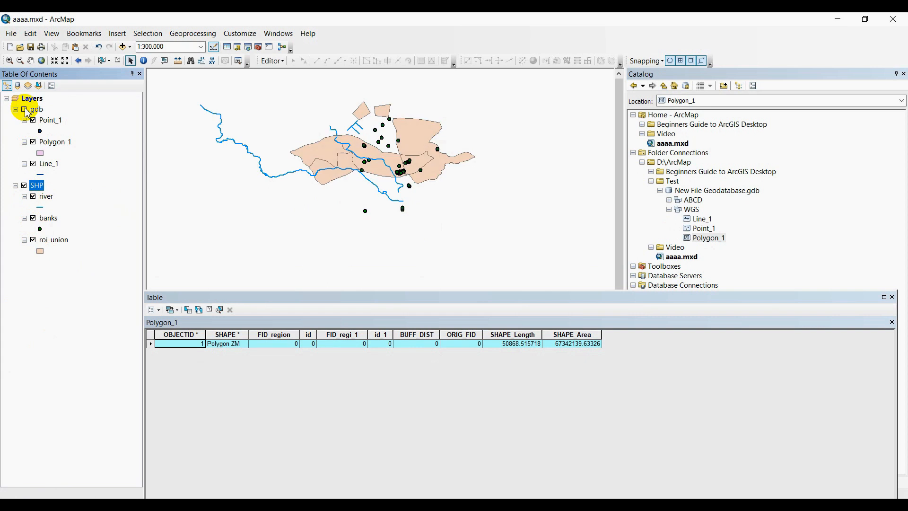
{"action": "left_click", "coordinate": [25, 110]}
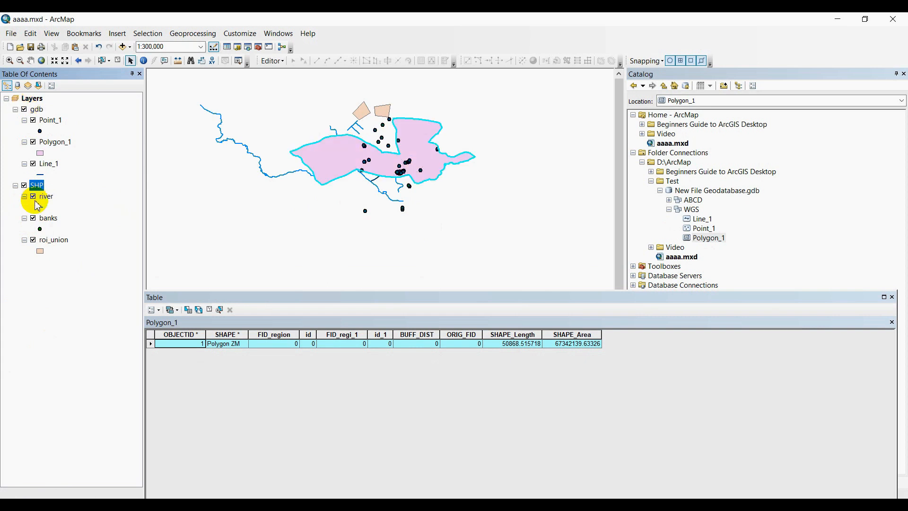
Turn off and collapse the SHP group layer, and clear the feature selection on the map.
{"action": "left_click", "coordinate": [25, 186]}
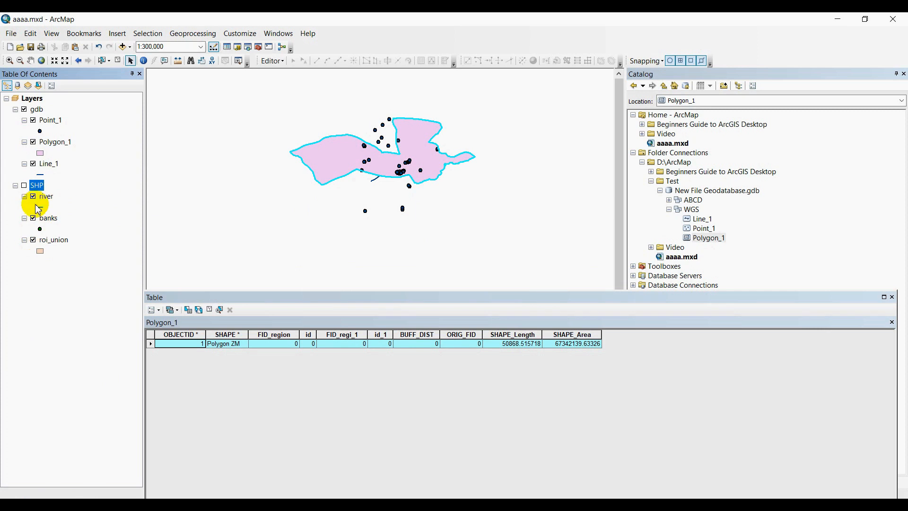
{"action": "left_click", "coordinate": [15, 185]}
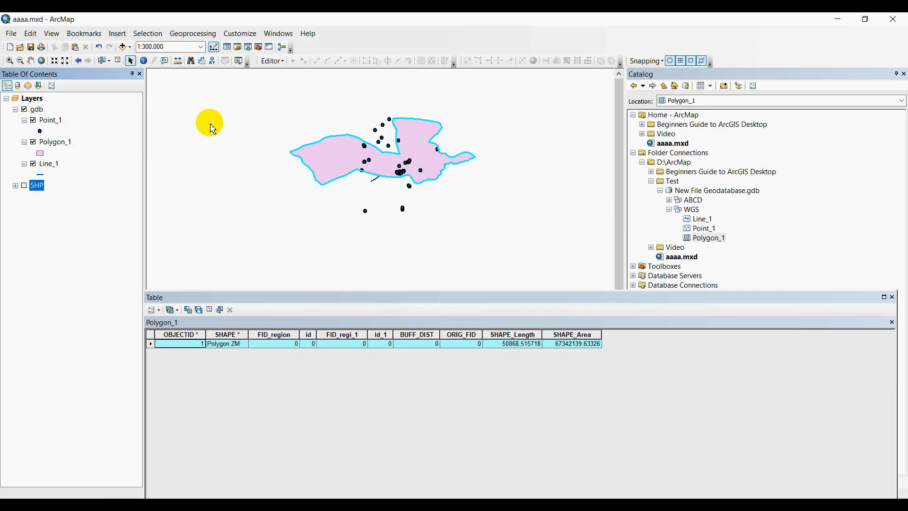
{"action": "left_click", "coordinate": [118, 60]}
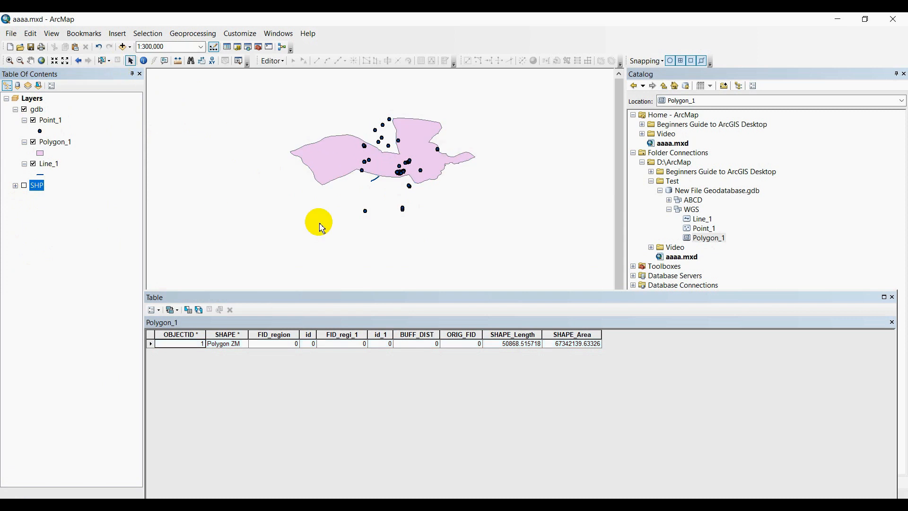
Start an edit session on New File Geodatabase.gdb, continuing past the spatial reference warnings, and close the attribute table.
{"action": "left_click", "coordinate": [284, 66]}
{"action": "left_click", "coordinate": [300, 76]}
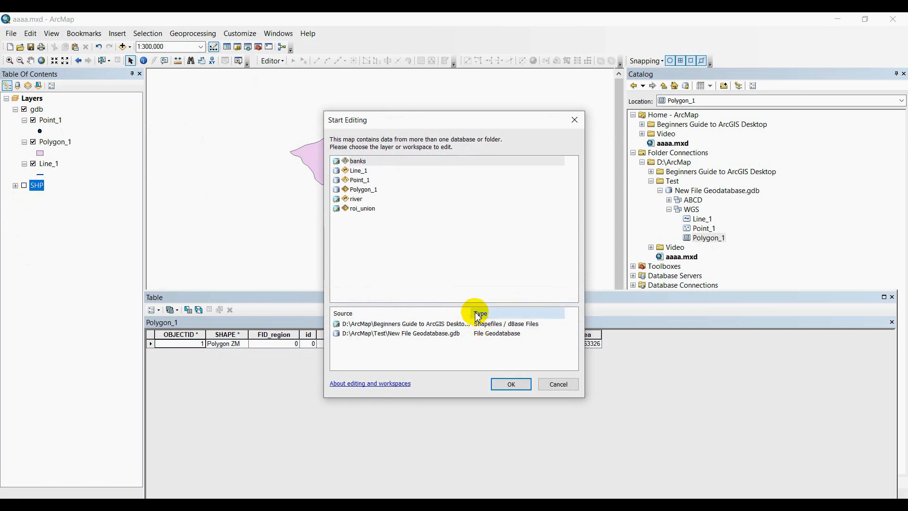
{"action": "left_click_drag", "start_coordinate": [471, 314], "coordinate": [528, 314]}
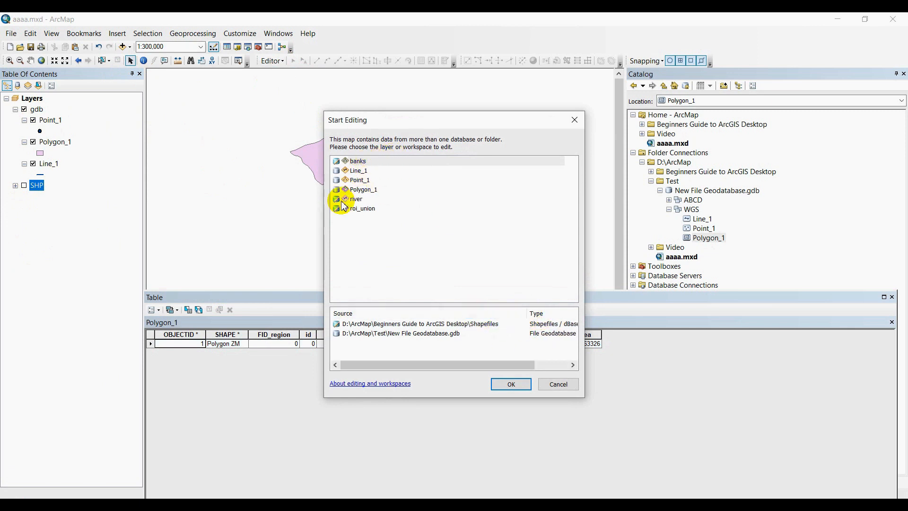
{"action": "left_click", "coordinate": [447, 337]}
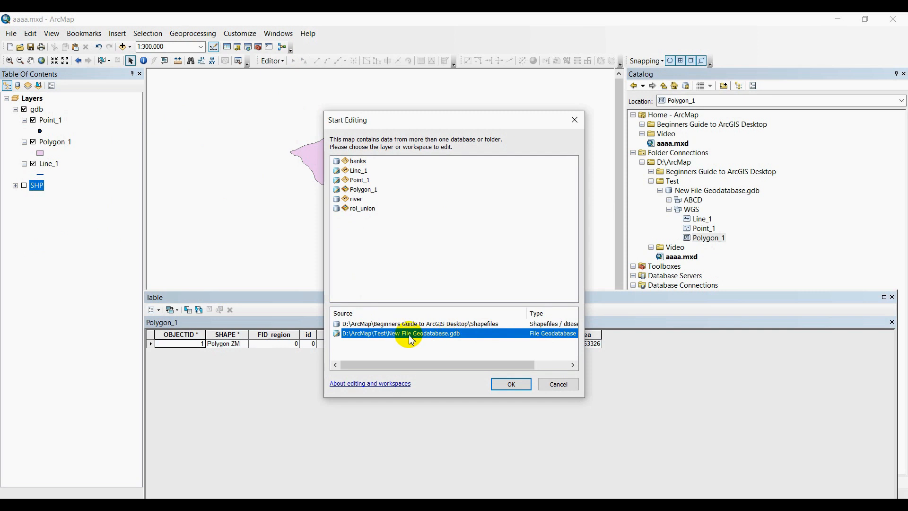
{"action": "left_click", "coordinate": [512, 384]}
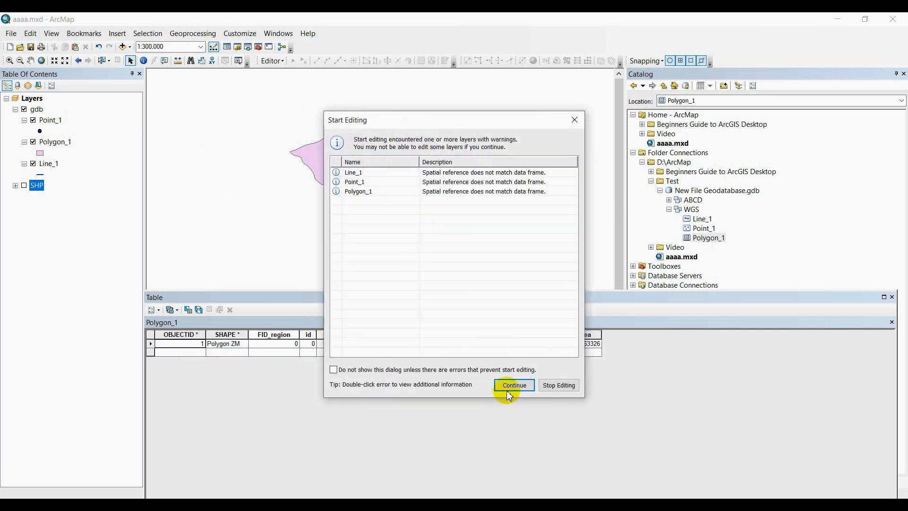
{"action": "left_click", "coordinate": [521, 386]}
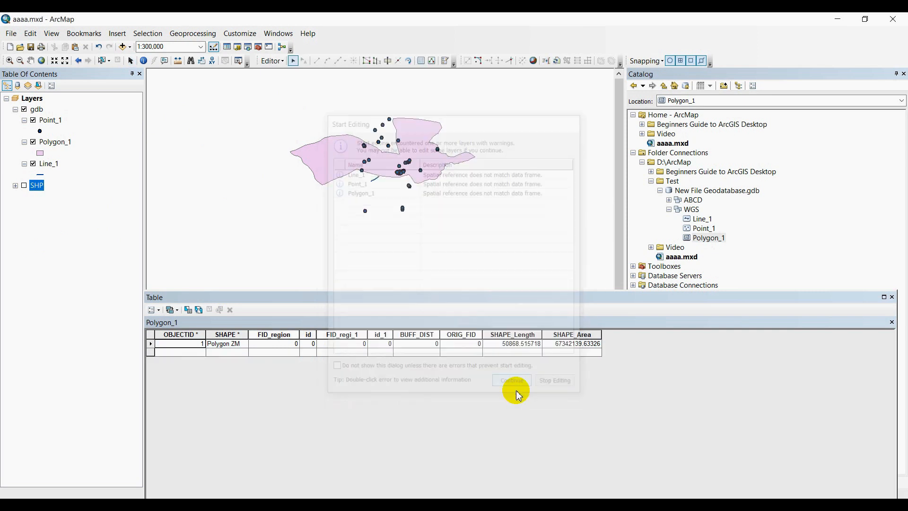
{"action": "left_click", "coordinate": [891, 297]}
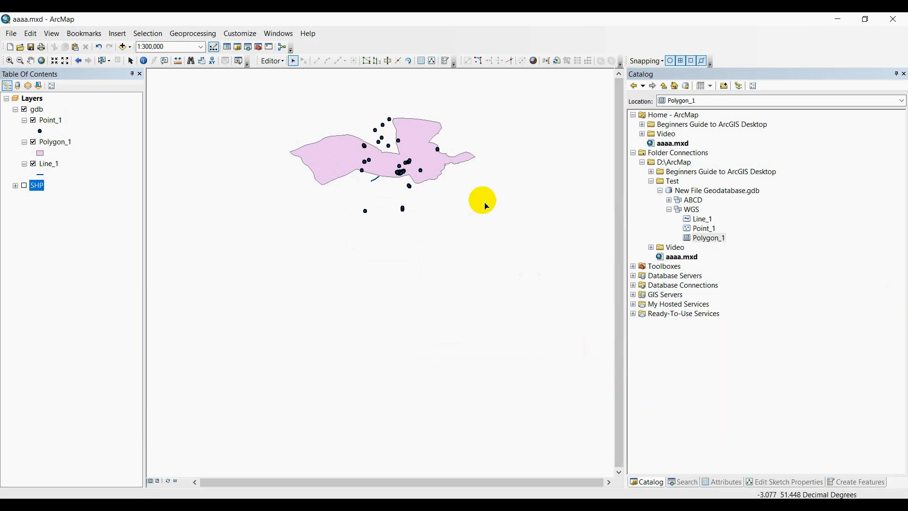
Draw a five-vertex line about 0.12 degrees long in Line_1, running west to east below the large polygon, and finish the sketch.
{"action": "scroll", "coordinate": [445, 115], "scroll_direction": "up", "scroll_amount": 3}
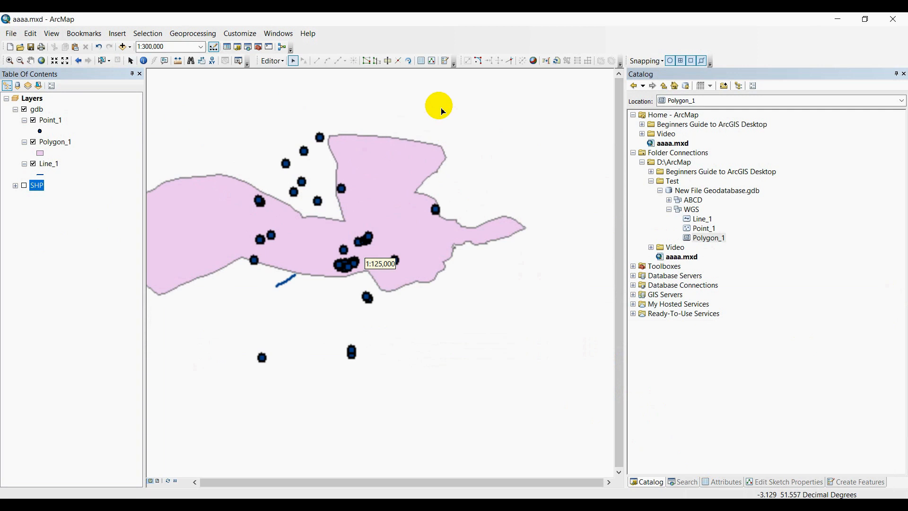
{"action": "left_click", "coordinate": [849, 483]}
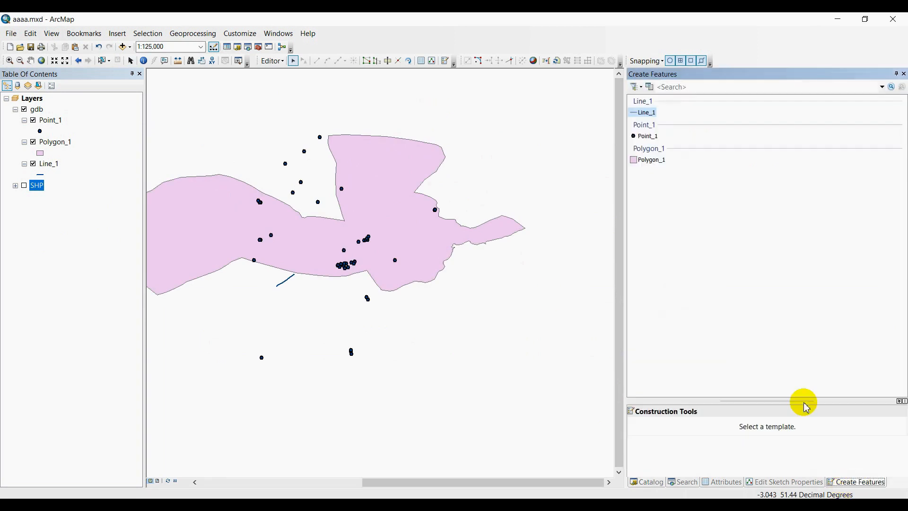
{"action": "left_click", "coordinate": [647, 114]}
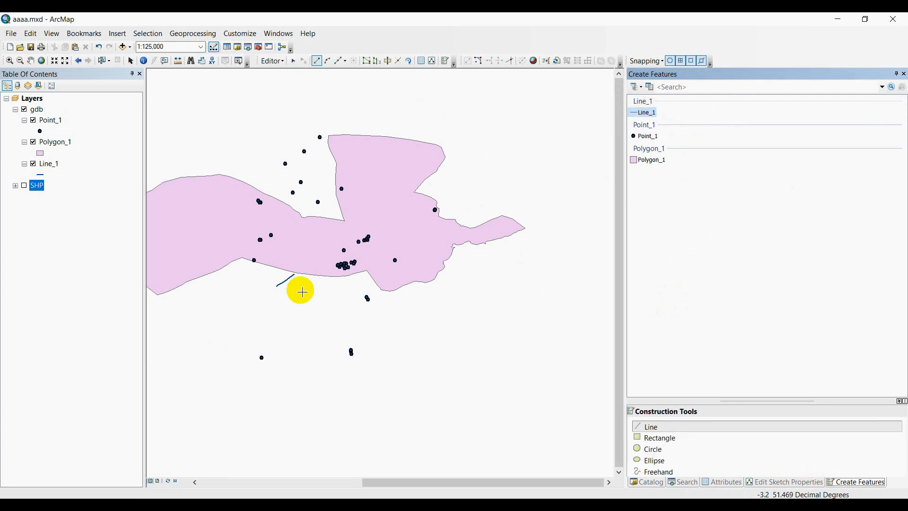
{"action": "left_click", "coordinate": [190, 305]}
{"action": "left_click", "coordinate": [239, 312]}
{"action": "left_click", "coordinate": [282, 321]}
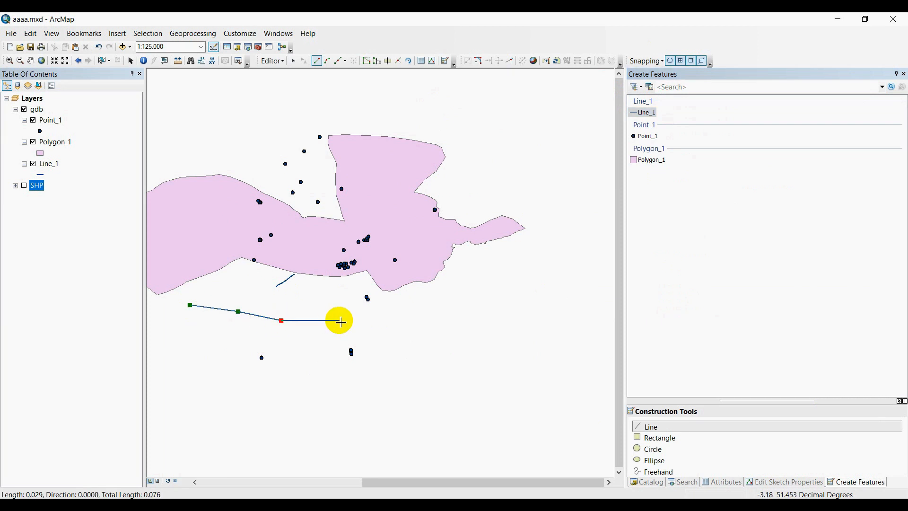
{"action": "left_click", "coordinate": [341, 320]}
{"action": "left_click", "coordinate": [414, 328]}
{"action": "right_click", "coordinate": [425, 325]}
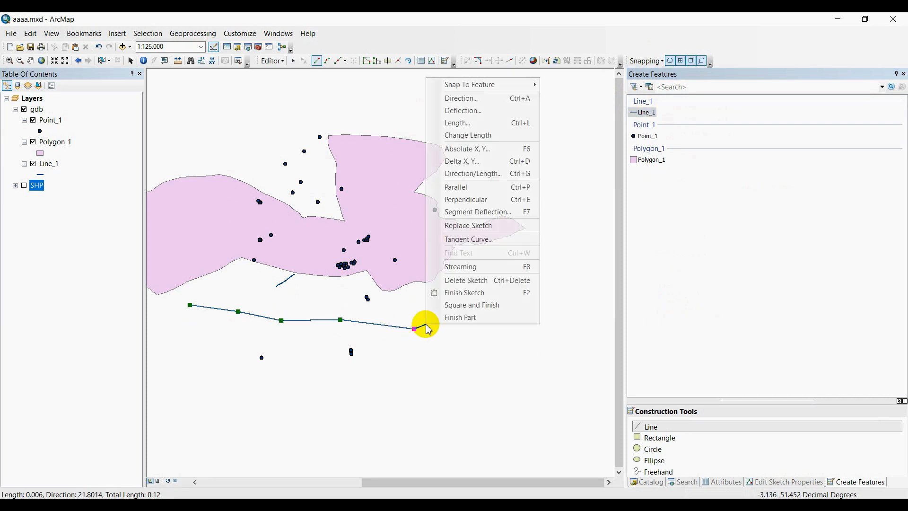
{"action": "left_click", "coordinate": [473, 293]}
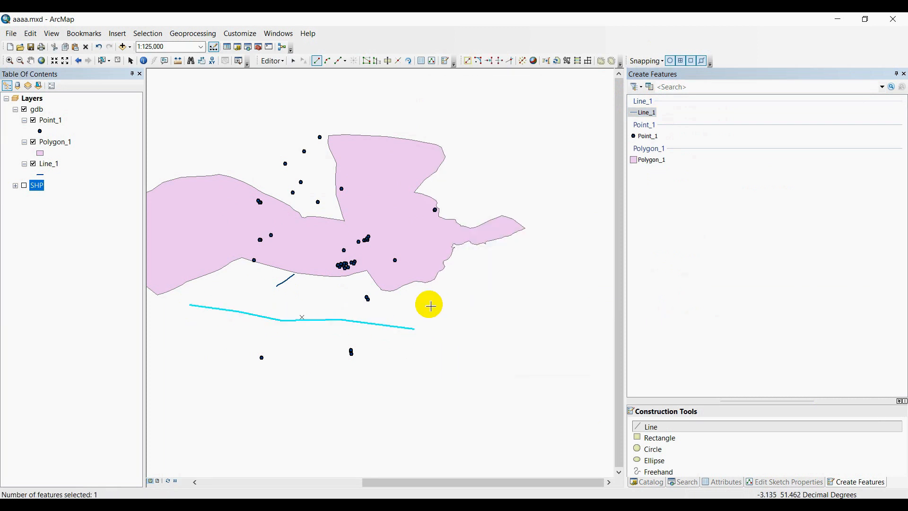
Add four Point_1 features around the western half of the new line, two above it and two below it.
{"action": "left_click", "coordinate": [651, 137]}
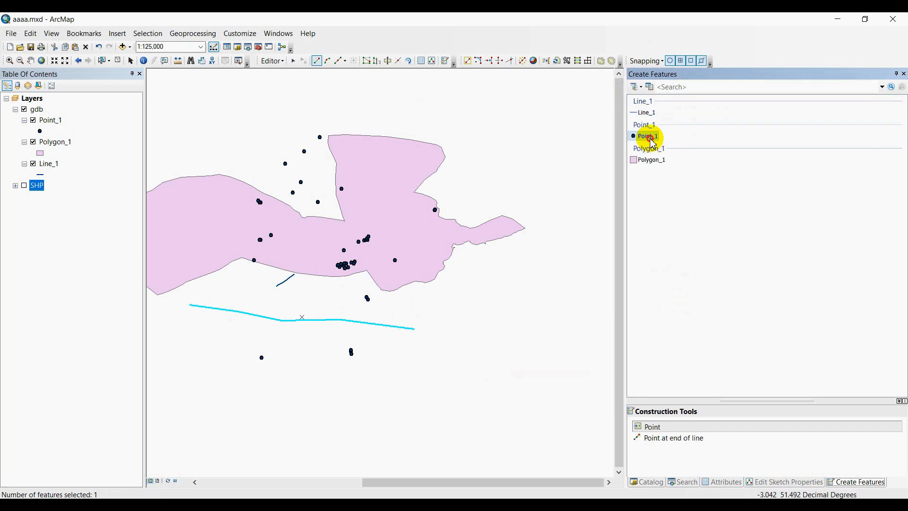
{"action": "left_click", "coordinate": [303, 301]}
{"action": "left_click", "coordinate": [259, 301]}
{"action": "left_click", "coordinate": [306, 355]}
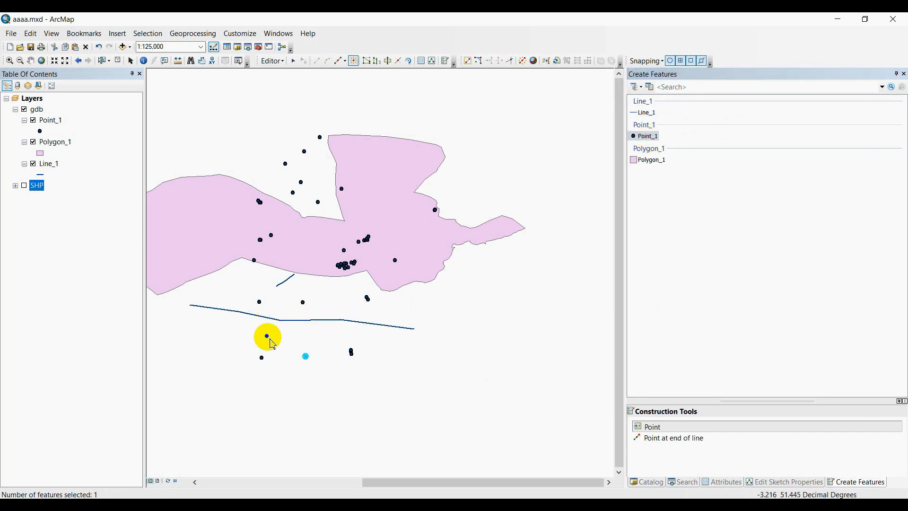
{"action": "left_click", "coordinate": [230, 321]}
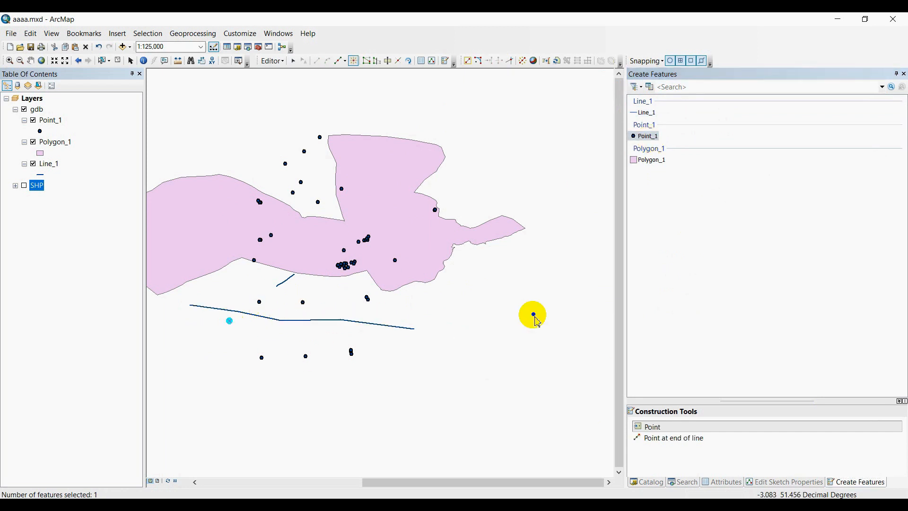
Draw a four-sided Polygon_1 feature with a perimeter of about 0.13 degrees south of the new points, finish it and clear the selection.
{"action": "left_click", "coordinate": [662, 168]}
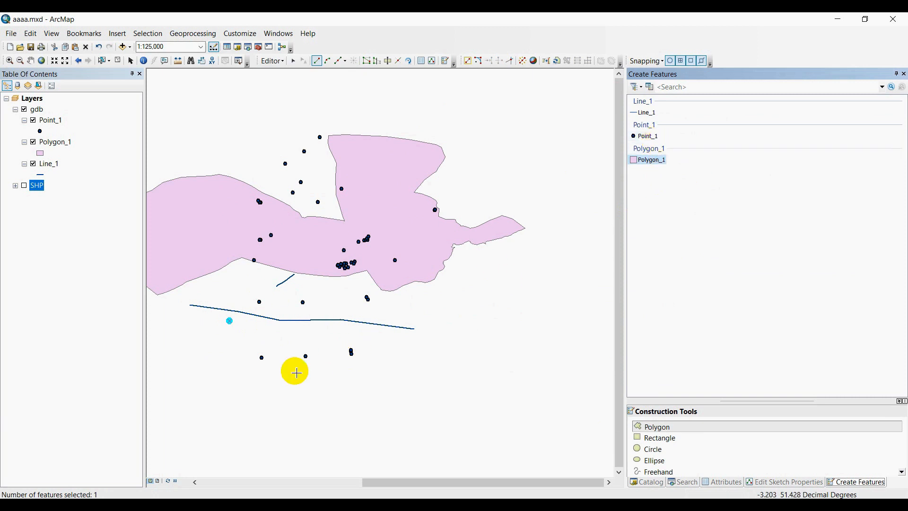
{"action": "left_click", "coordinate": [237, 389]}
{"action": "left_click", "coordinate": [330, 383]}
{"action": "left_click", "coordinate": [334, 416]}
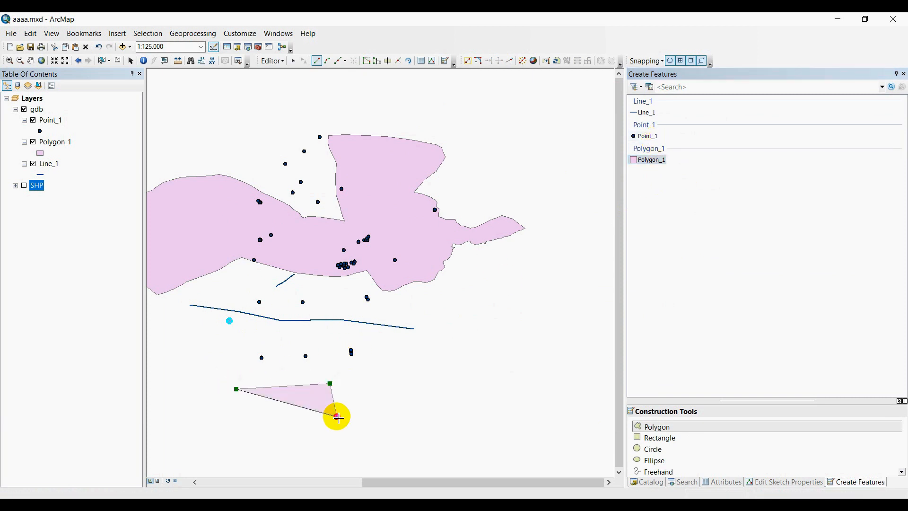
{"action": "left_click", "coordinate": [238, 422]}
{"action": "right_click", "coordinate": [243, 427]}
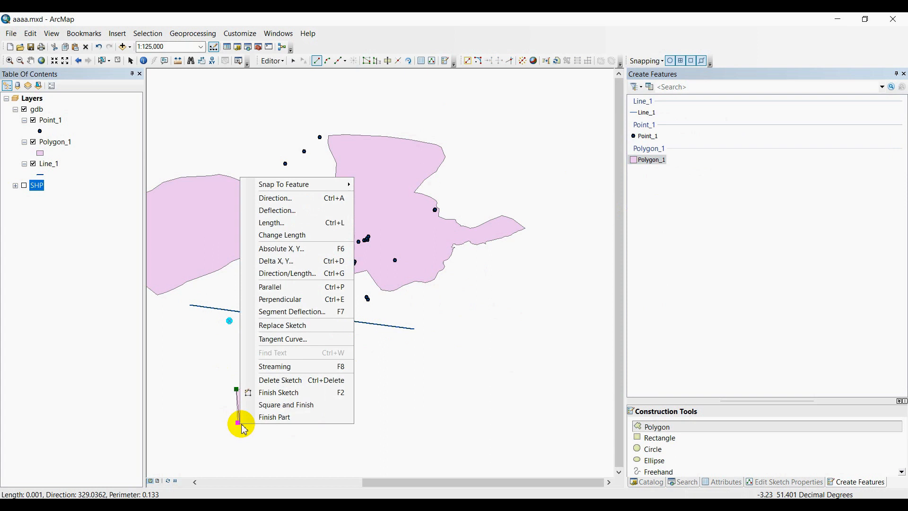
{"action": "left_click", "coordinate": [297, 405]}
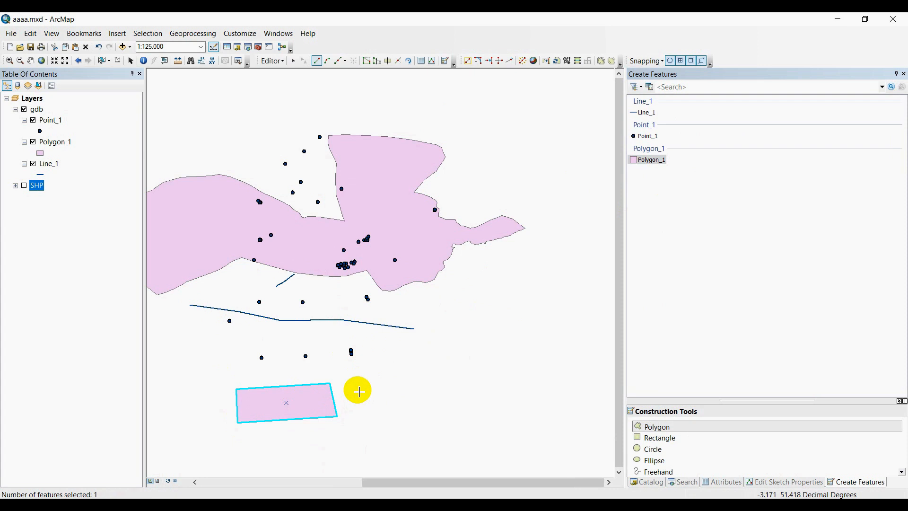
{"action": "left_click", "coordinate": [294, 61]}
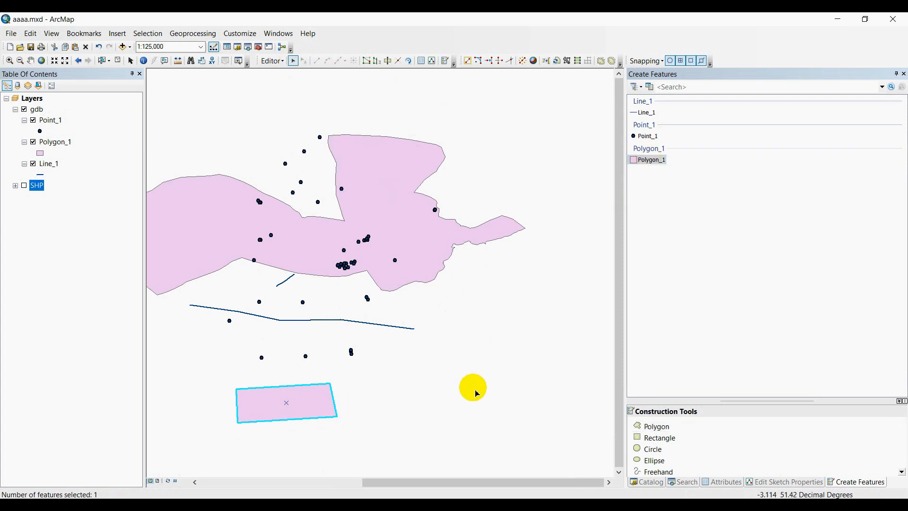
{"action": "left_click", "coordinate": [412, 416]}
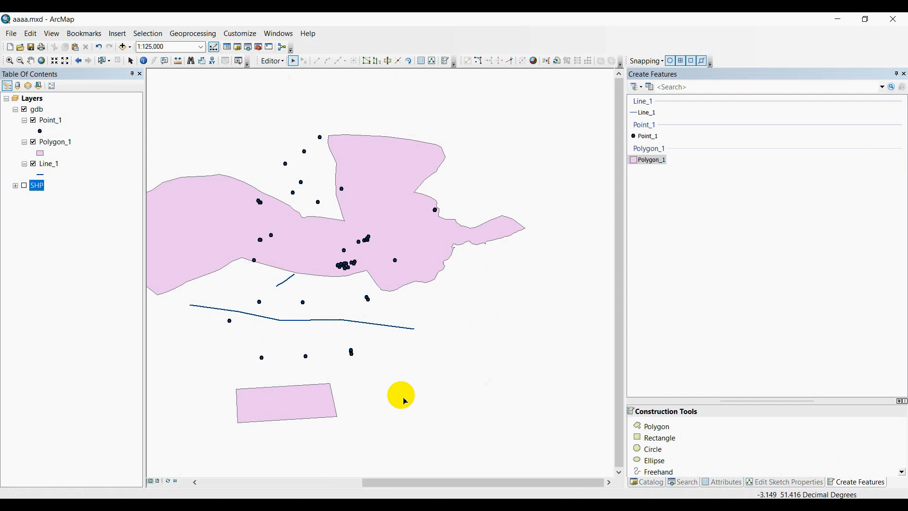
Turn off the Line_1 and Point_1 layers and select both polygons of Polygon_1 on the map.
{"action": "scroll", "coordinate": [501, 260], "scroll_direction": "up", "scroll_amount": 2}
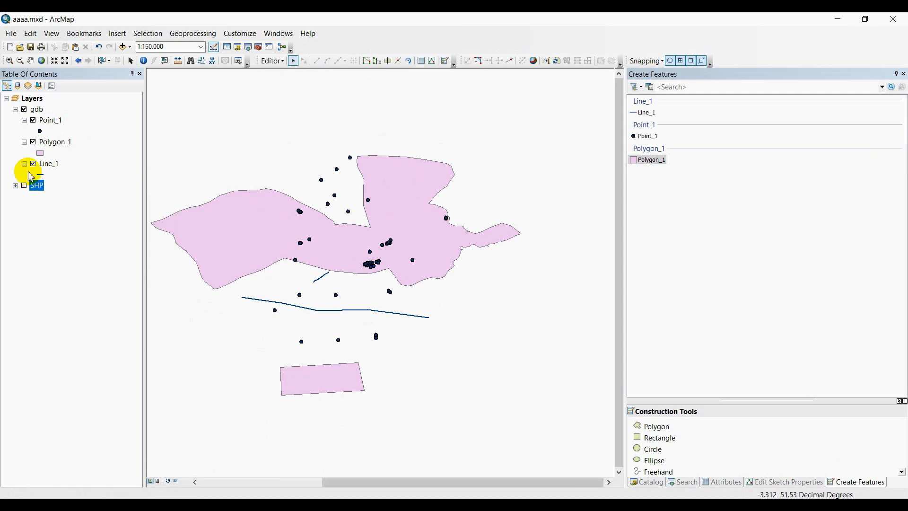
{"action": "left_click", "coordinate": [316, 248]}
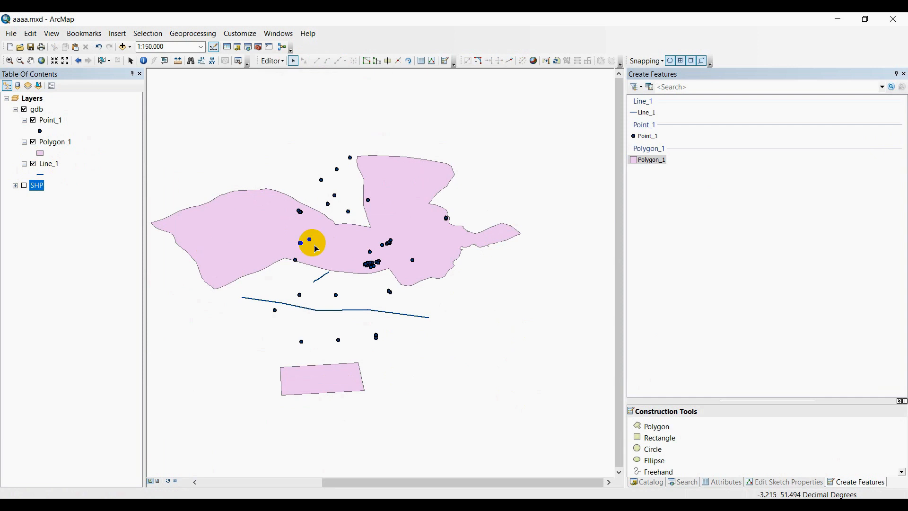
{"action": "left_click", "coordinate": [33, 163]}
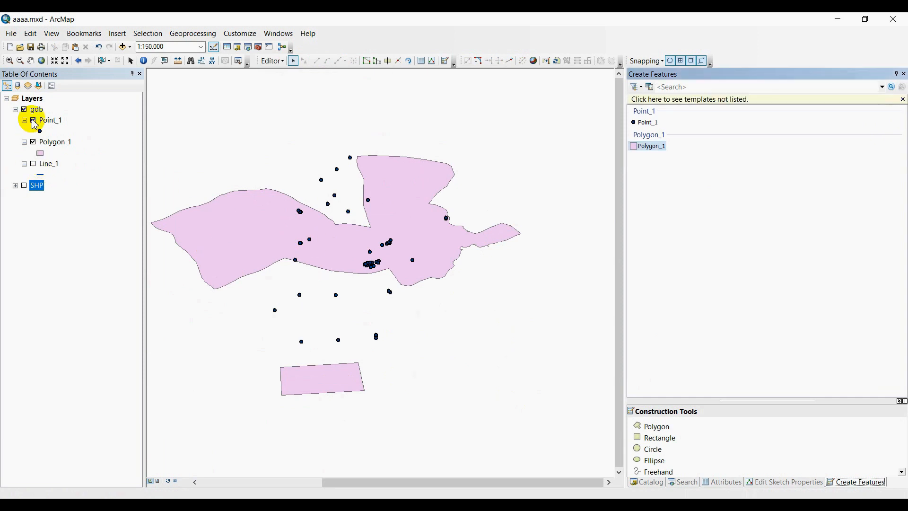
{"action": "left_click", "coordinate": [33, 120]}
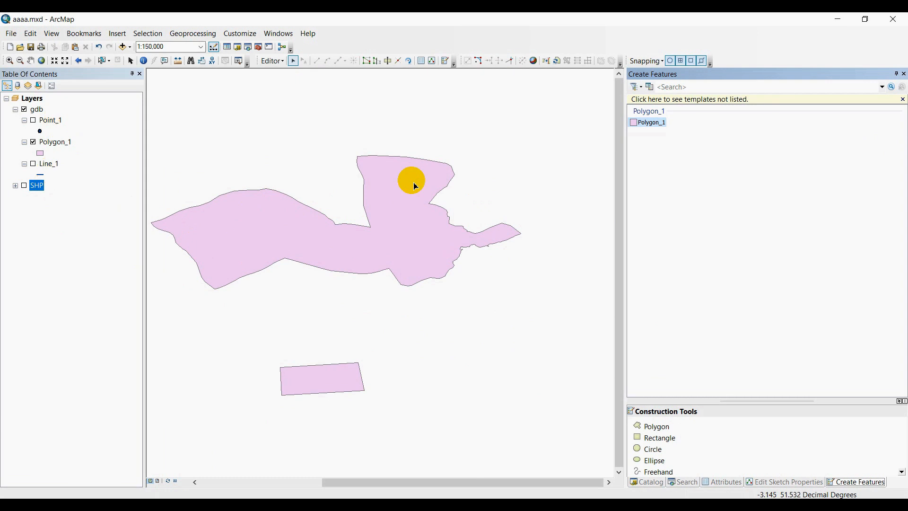
{"action": "left_click_drag", "start_coordinate": [551, 137], "coordinate": [161, 411]}
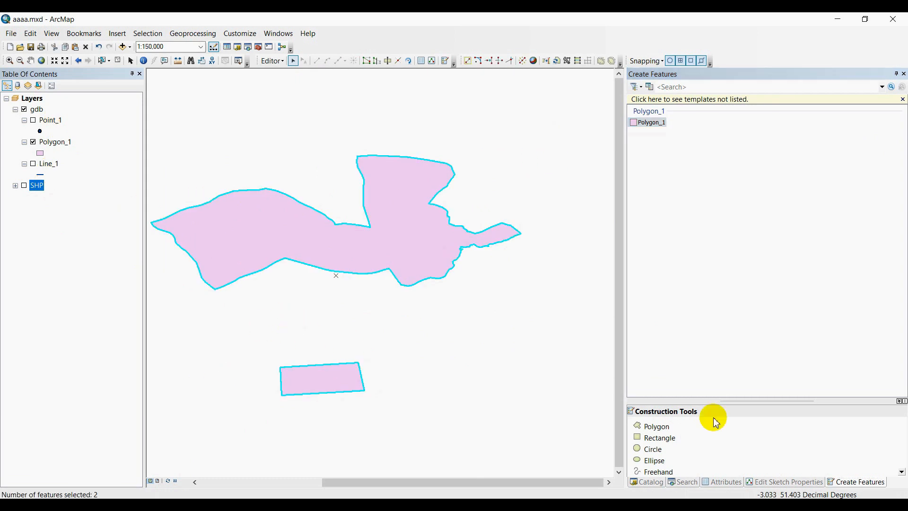
Examine the attributes of each selected polygon and open the new polygon's id_1 value for editing.
{"action": "left_click", "coordinate": [723, 481]}
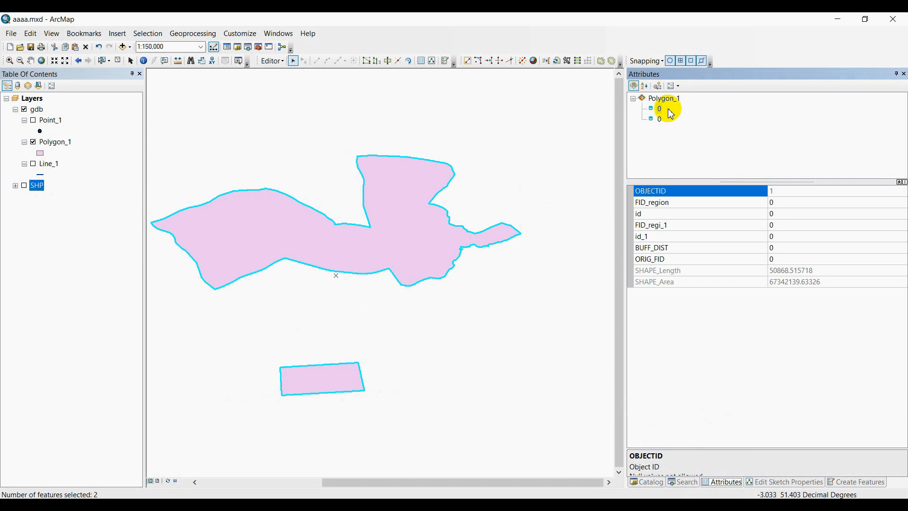
{"action": "left_click", "coordinate": [660, 110]}
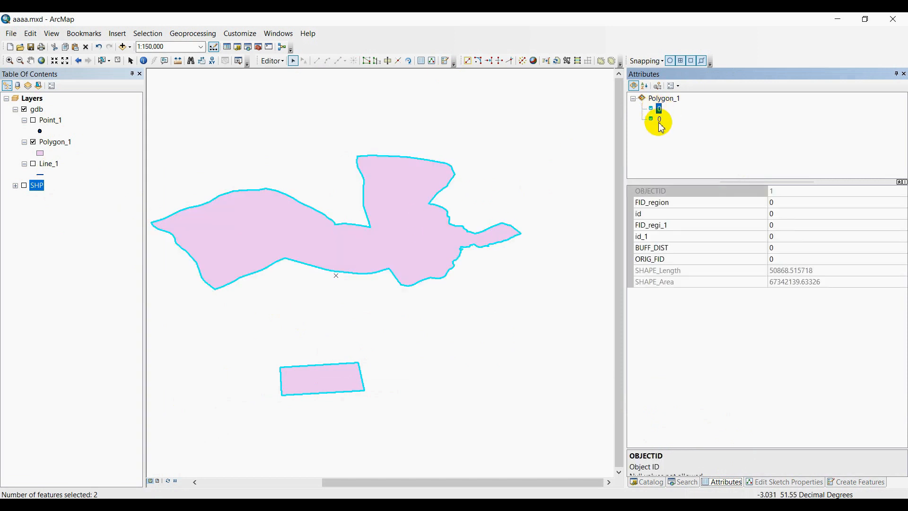
{"action": "left_click", "coordinate": [659, 121]}
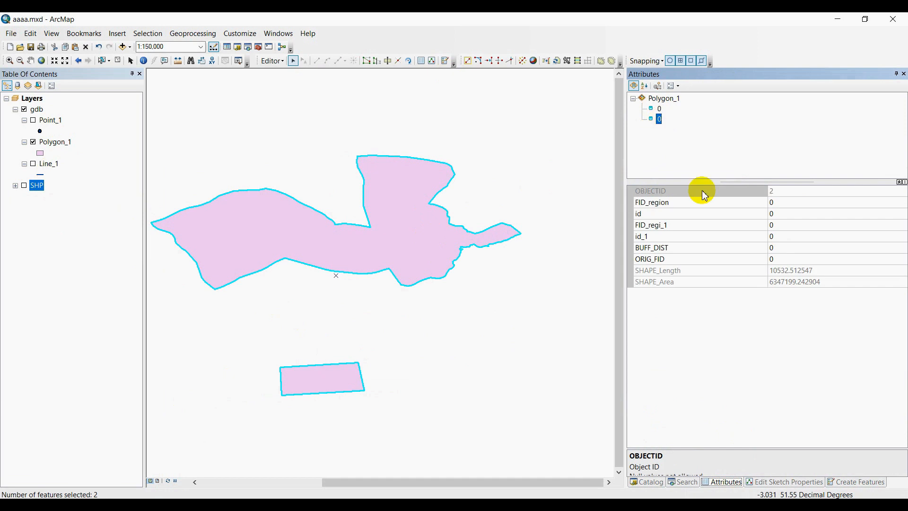
{"action": "left_click", "coordinate": [786, 236]}
{"action": "left_click", "coordinate": [775, 237]}
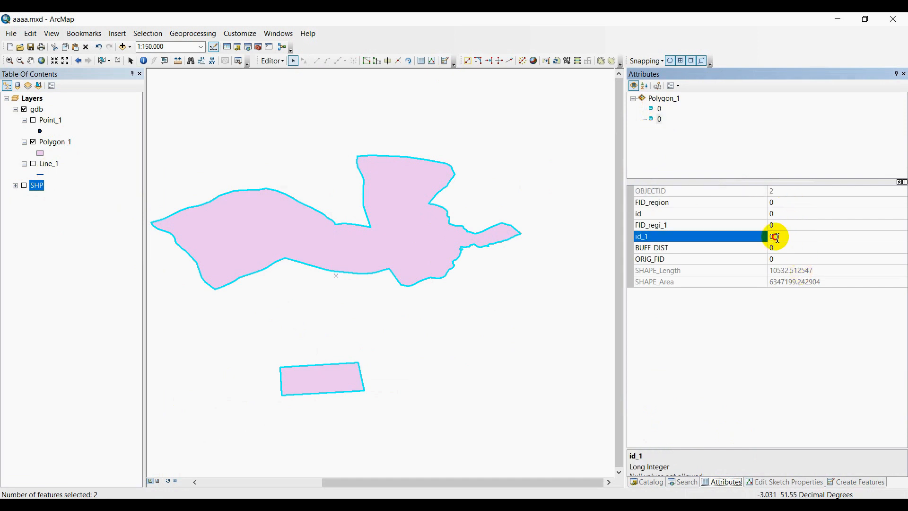
{"action": "double_click", "coordinate": [774, 236]}
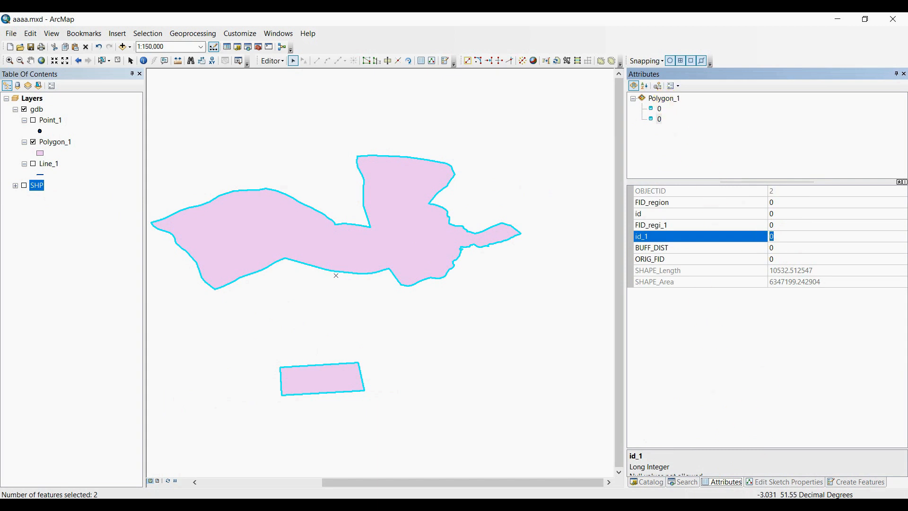
Review the field properties of FID_region, id and FID_regi_1 in the Polygon_1 feature class properties, and close the dialog.
{"action": "left_click", "coordinate": [648, 483]}
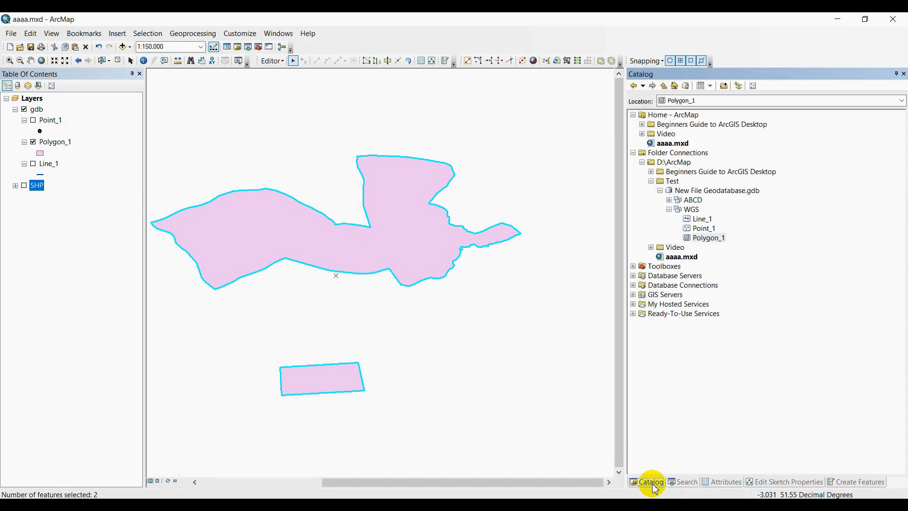
{"action": "right_click", "coordinate": [709, 245]}
{"action": "left_click", "coordinate": [756, 369]}
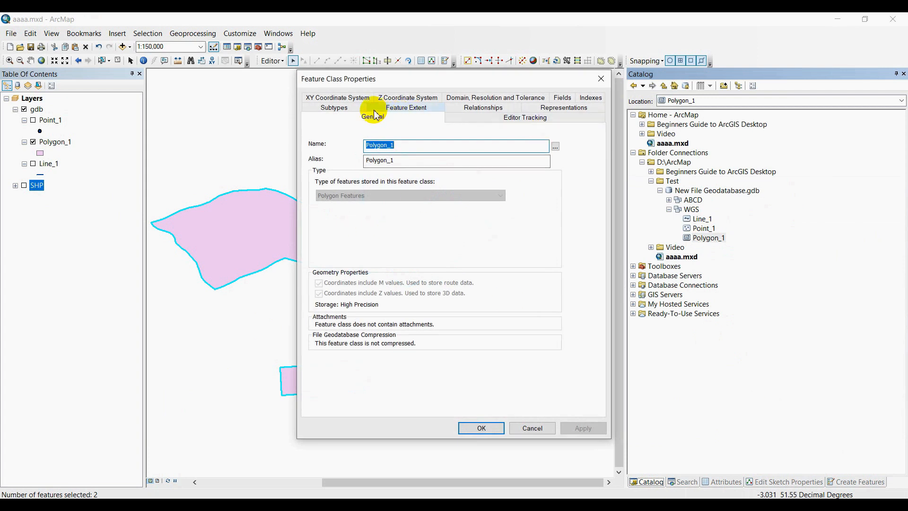
{"action": "left_click", "coordinate": [562, 98]}
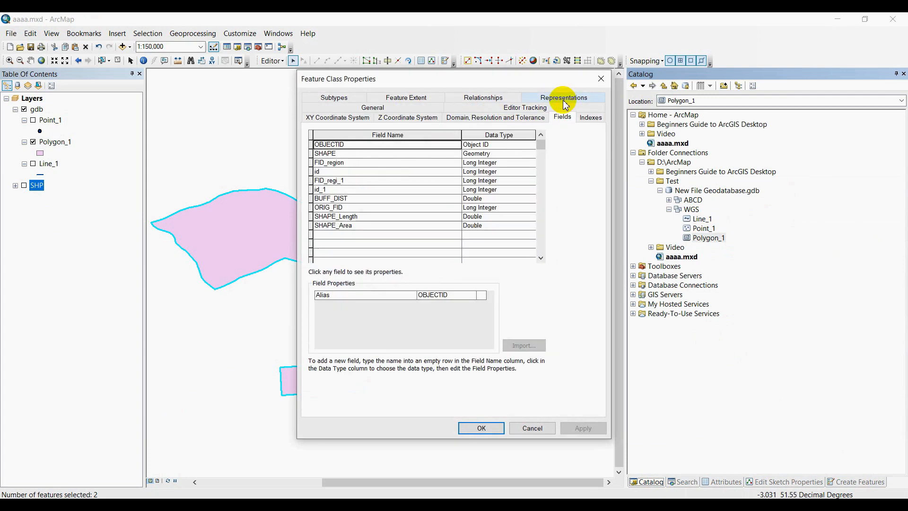
{"action": "left_click", "coordinate": [348, 172]}
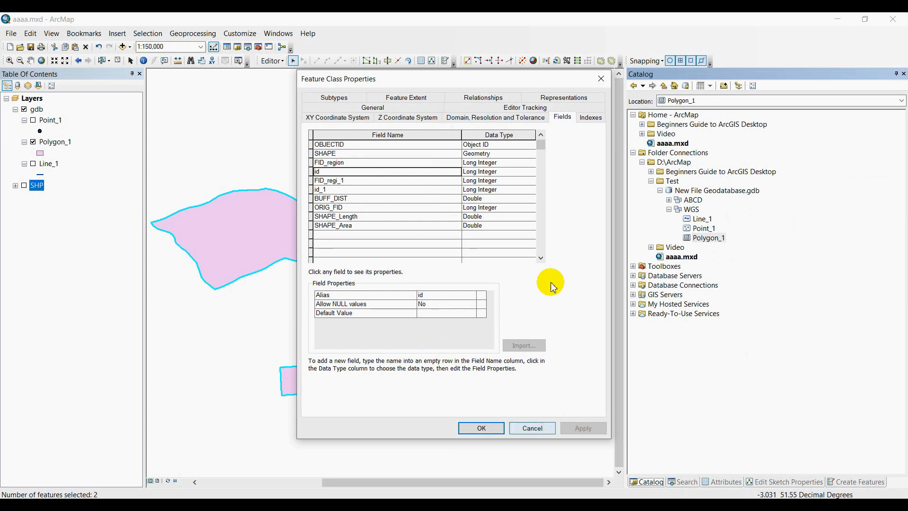
{"action": "left_click", "coordinate": [347, 163]}
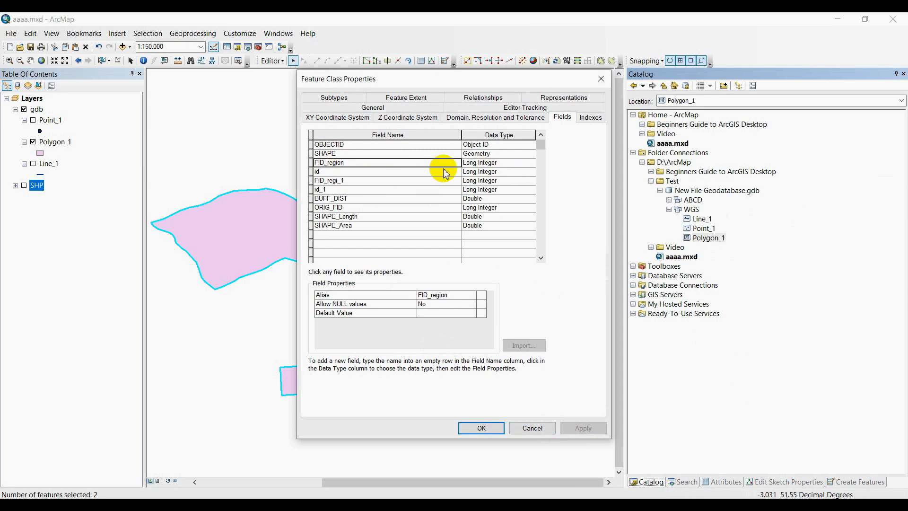
{"action": "left_click", "coordinate": [336, 172]}
{"action": "left_click", "coordinate": [341, 183]}
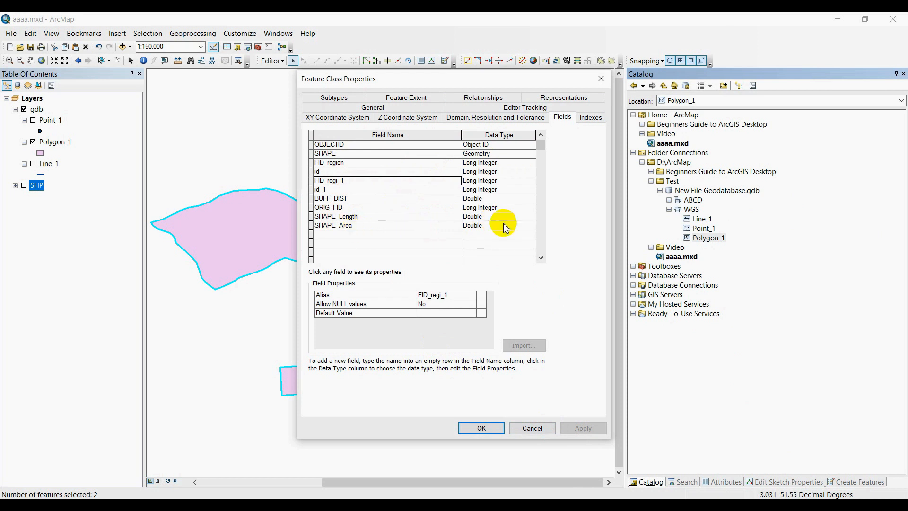
{"action": "left_click", "coordinate": [490, 430]}
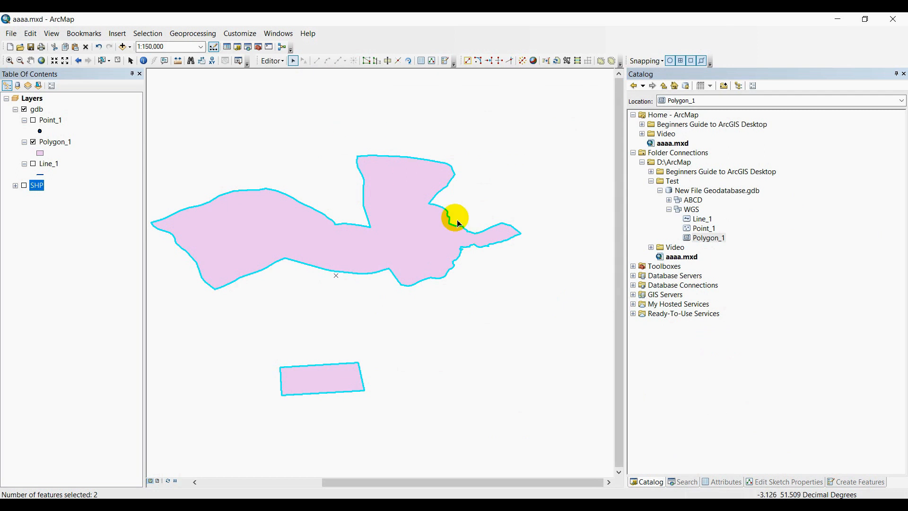
Stop the edit session and save the edits made to the feature classes.
{"action": "left_click", "coordinate": [281, 62]}
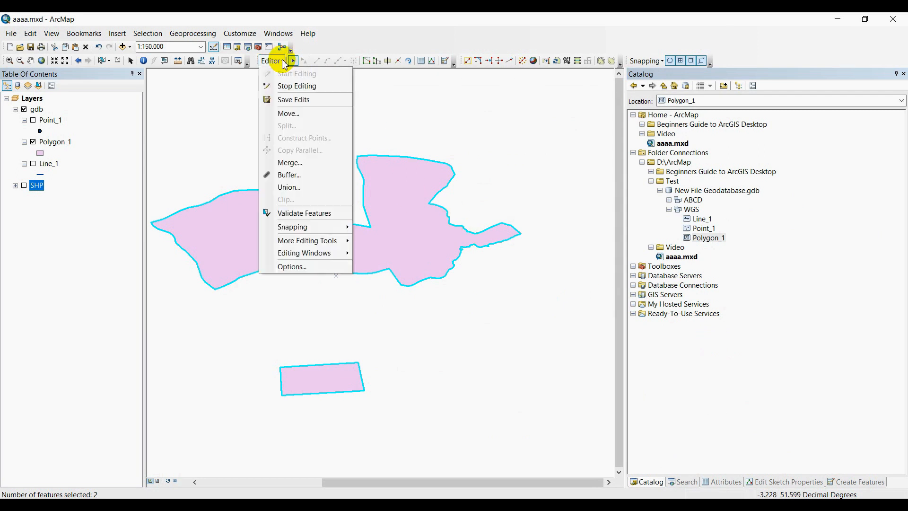
{"action": "left_click", "coordinate": [282, 62]}
{"action": "left_click", "coordinate": [273, 61]}
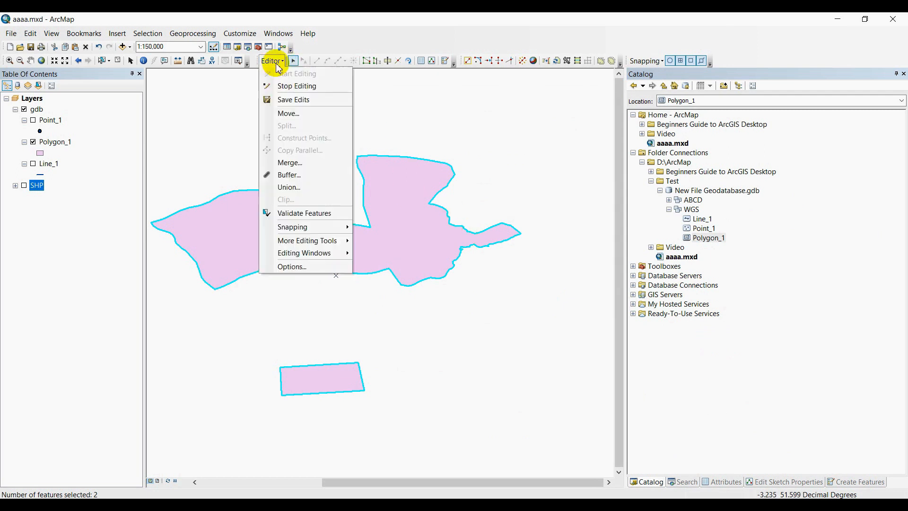
{"action": "left_click", "coordinate": [294, 86]}
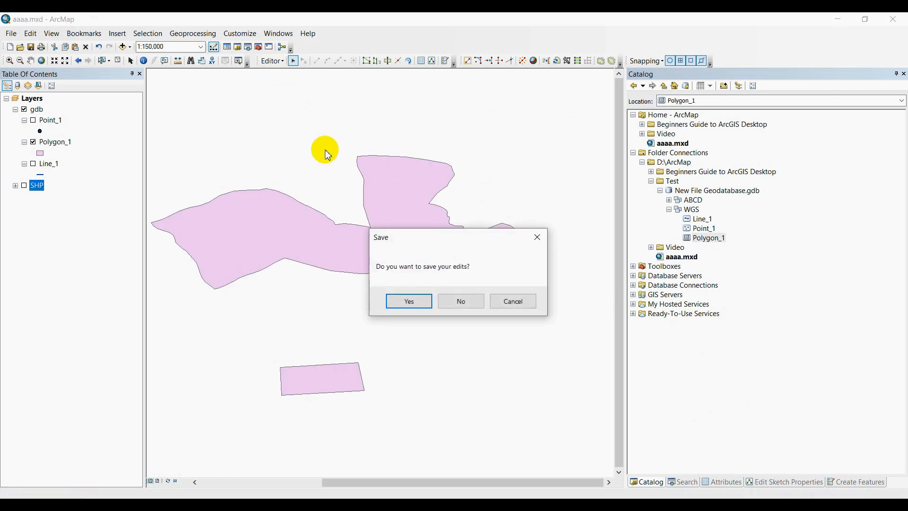
{"action": "left_click", "coordinate": [406, 301]}
Open the Polygon_1 attribute table and add a Double field named Areacount with the alias Areacount.
{"action": "left_click", "coordinate": [65, 146]}
{"action": "right_click", "coordinate": [65, 150]}
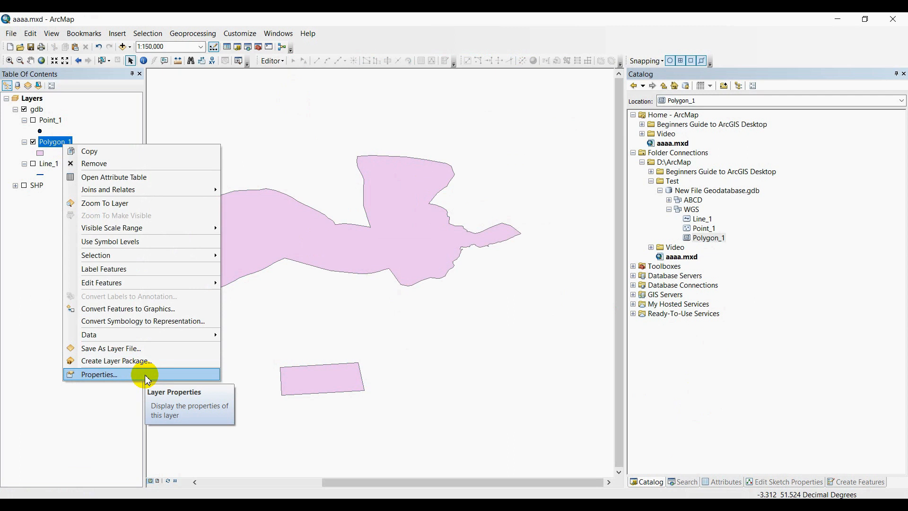
{"action": "left_click", "coordinate": [168, 178]}
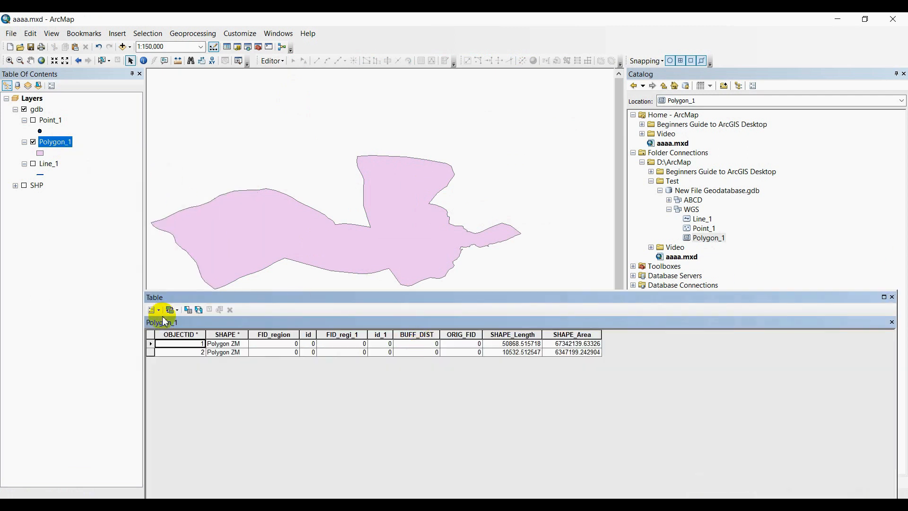
{"action": "left_click", "coordinate": [162, 313]}
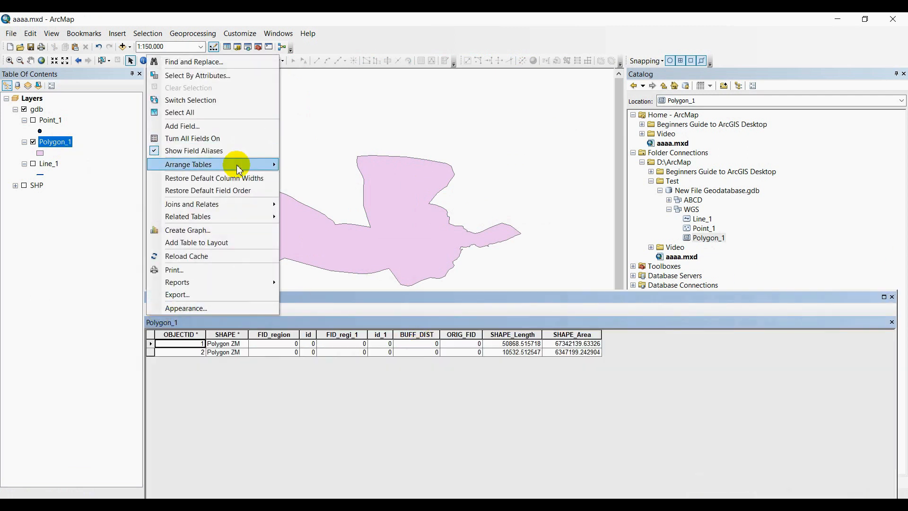
{"action": "left_click", "coordinate": [230, 131]}
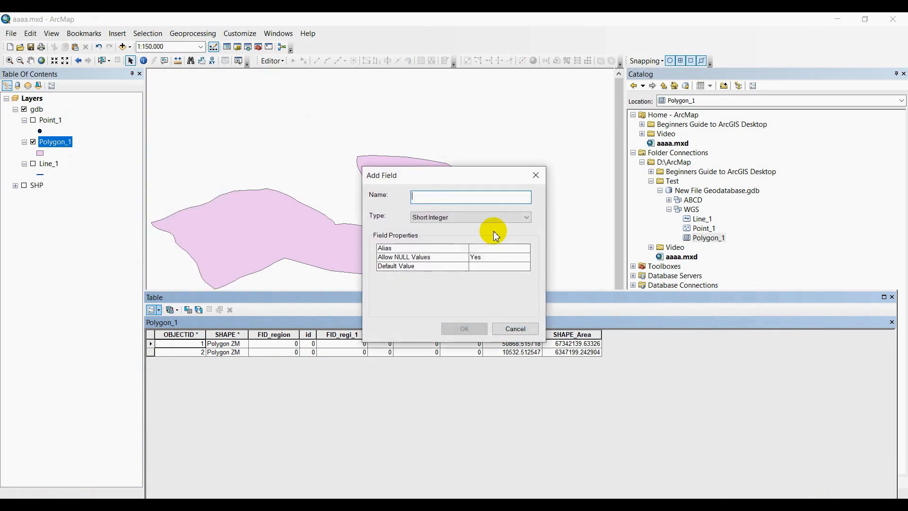
{"action": "type", "text": "Areacount"}
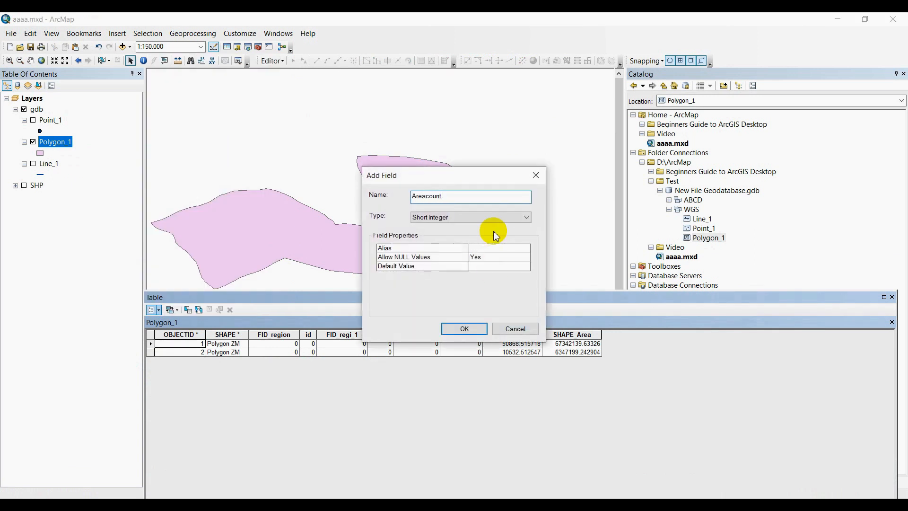
{"action": "left_click", "coordinate": [493, 219]}
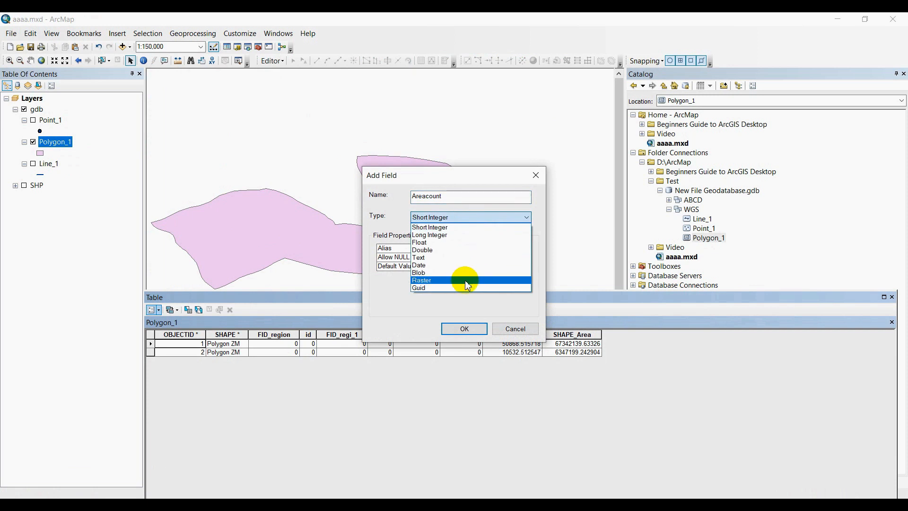
{"action": "left_click", "coordinate": [449, 250]}
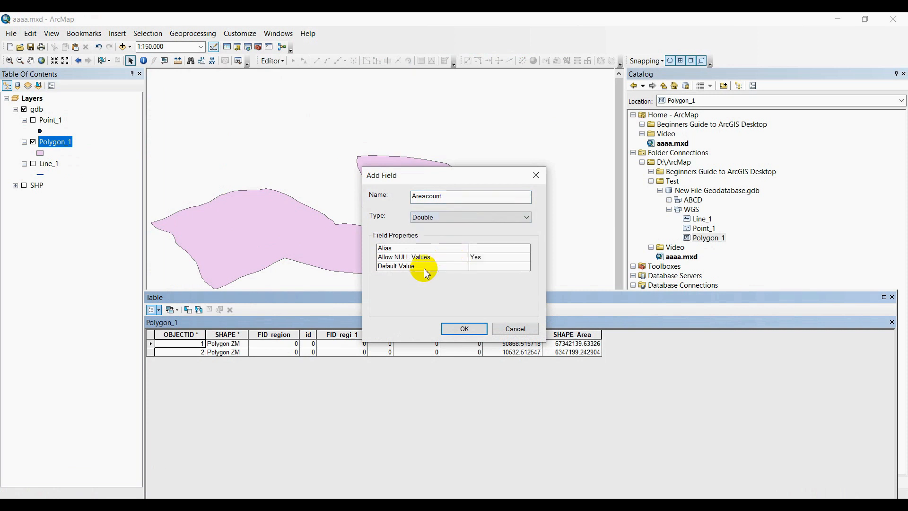
{"action": "left_click", "coordinate": [484, 248]}
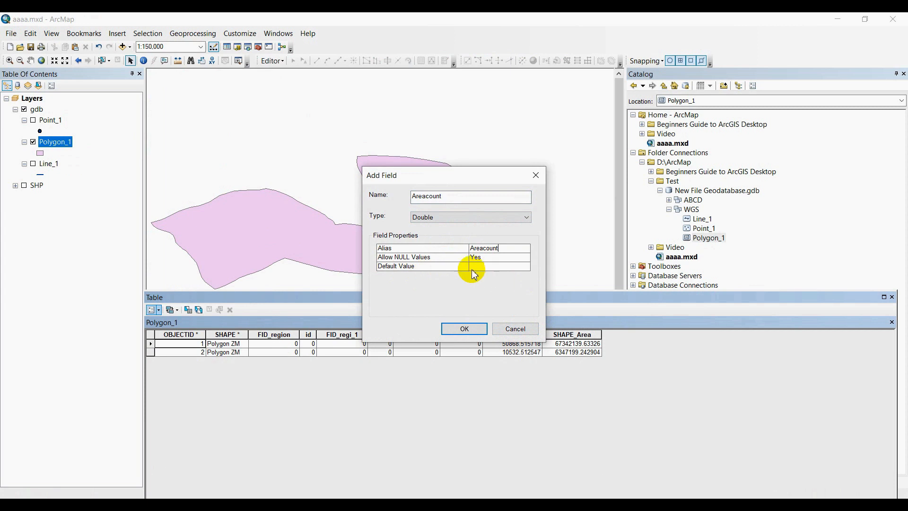
{"action": "left_click", "coordinate": [483, 329]}
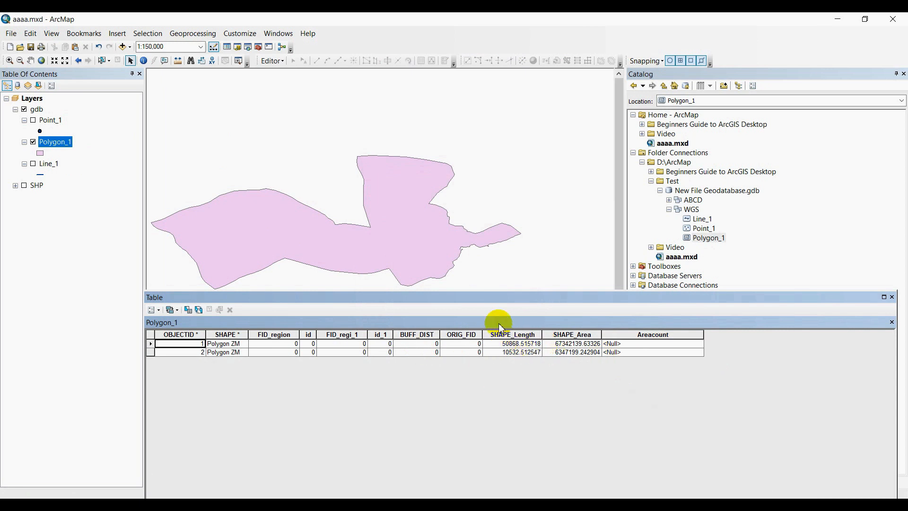
{"action": "left_click", "coordinate": [565, 502]}
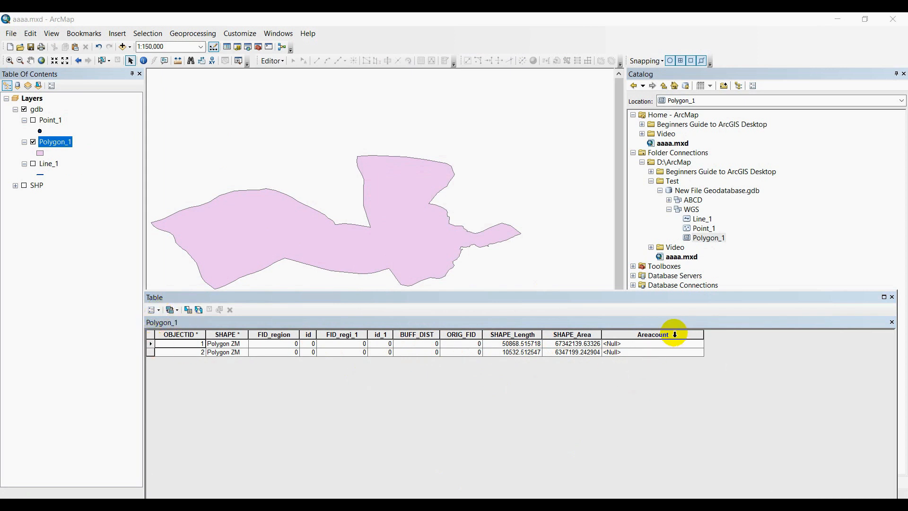
Calculate the Areacount field as polygon area in Square Meters, using the data source's coordinate system.
{"action": "right_click", "coordinate": [674, 334]}
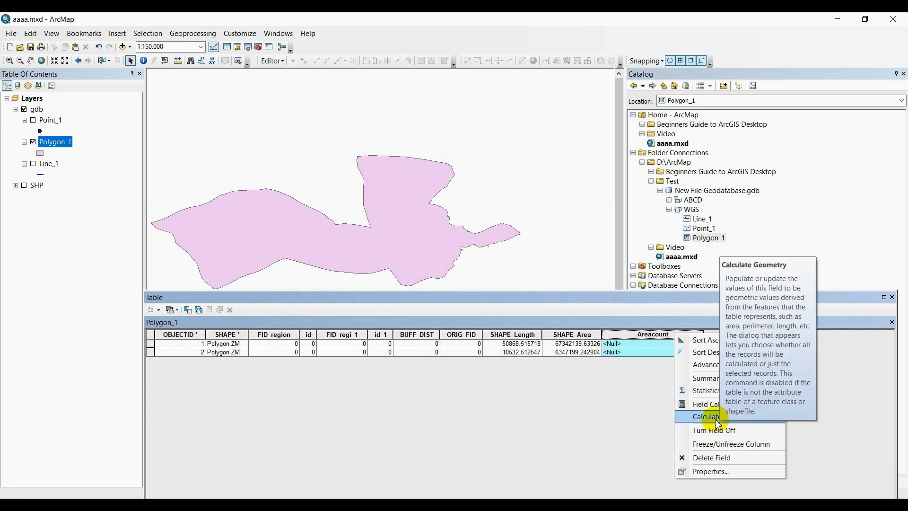
{"action": "left_click", "coordinate": [717, 422]}
{"action": "left_click", "coordinate": [424, 289]}
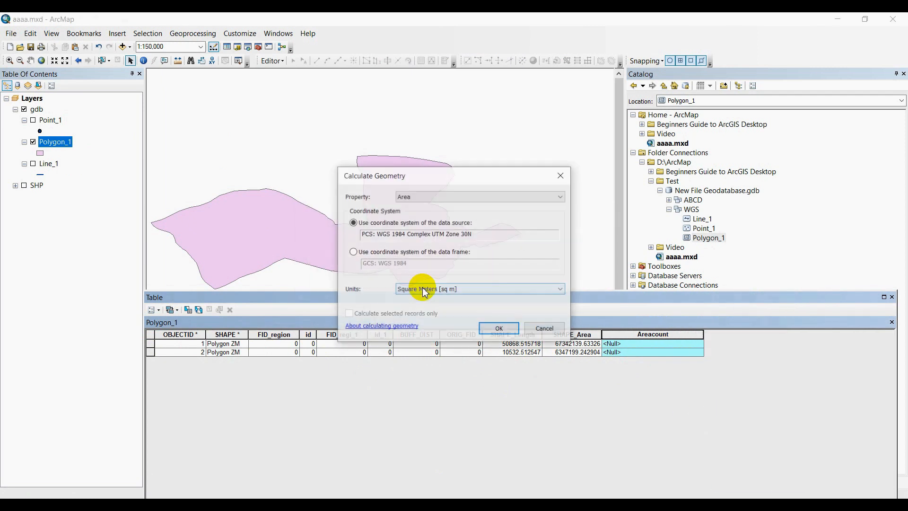
{"action": "left_click", "coordinate": [450, 199]}
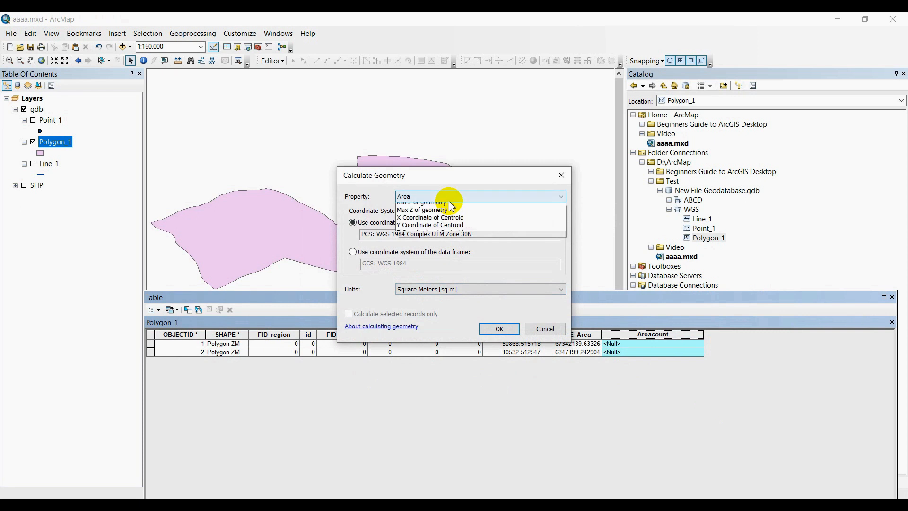
{"action": "left_click", "coordinate": [418, 197]}
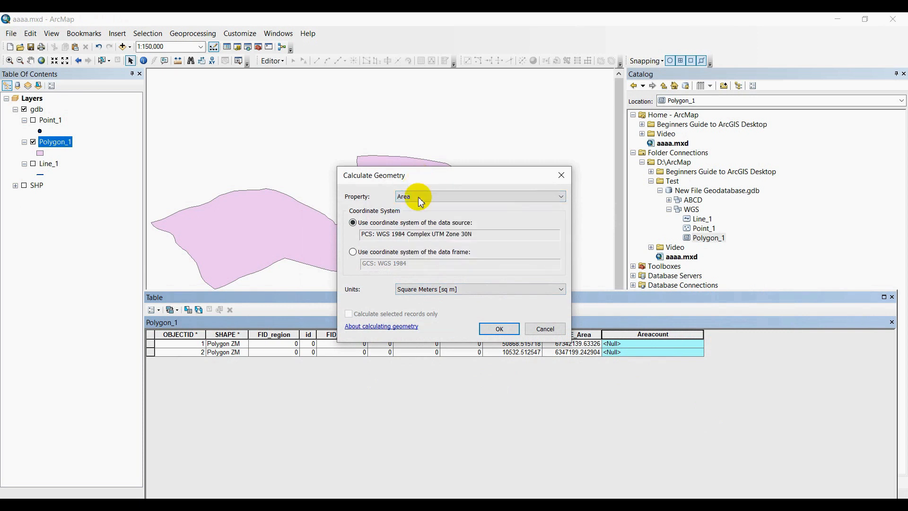
{"action": "left_click", "coordinate": [474, 290]}
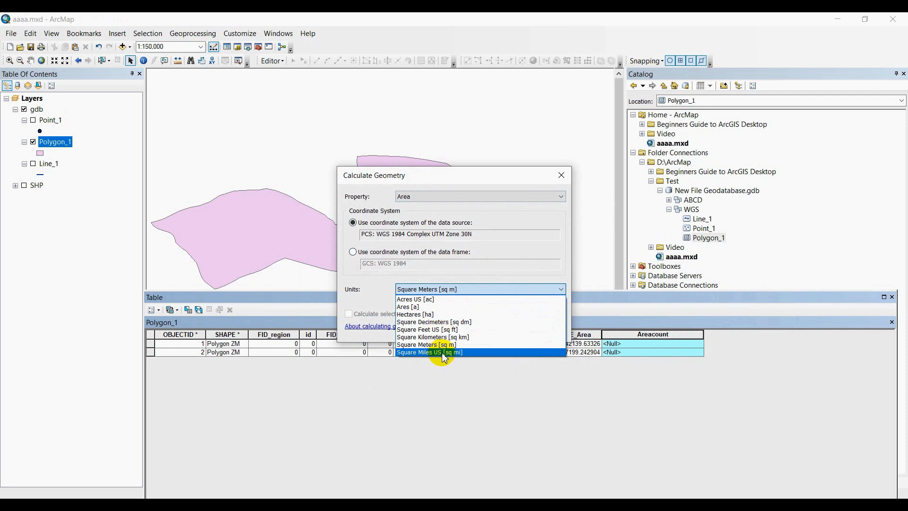
{"action": "left_click", "coordinate": [466, 345]}
{"action": "left_click", "coordinate": [502, 329]}
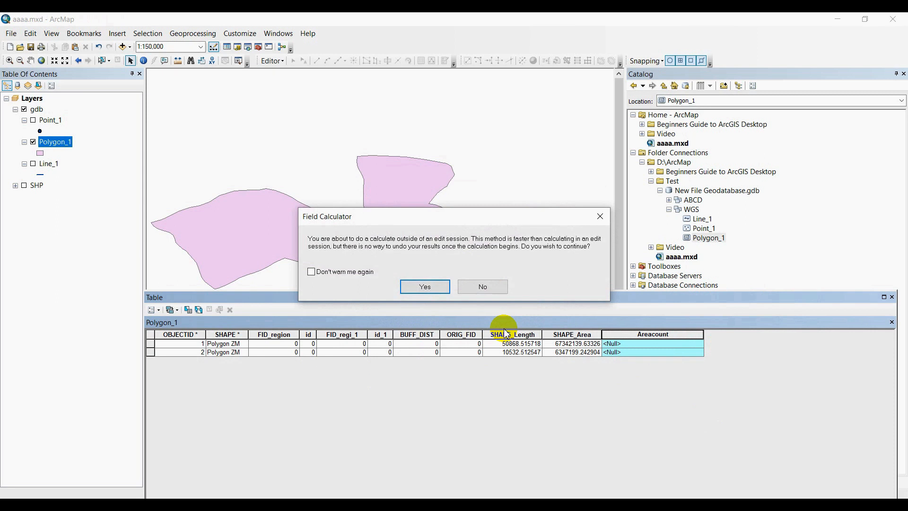
{"action": "left_click", "coordinate": [433, 292]}
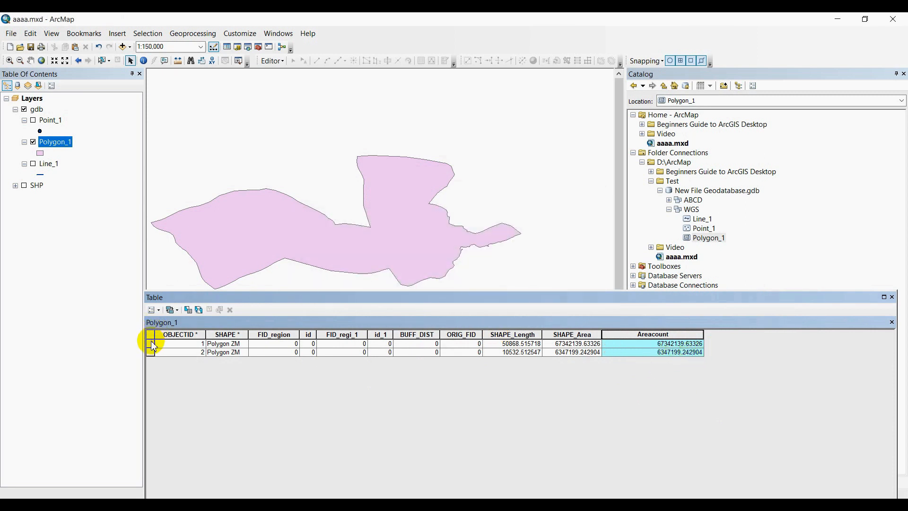
Select the two Polygon_1 records one after the other, zoom to the second polygon and clear the selection.
{"action": "left_click", "coordinate": [152, 344]}
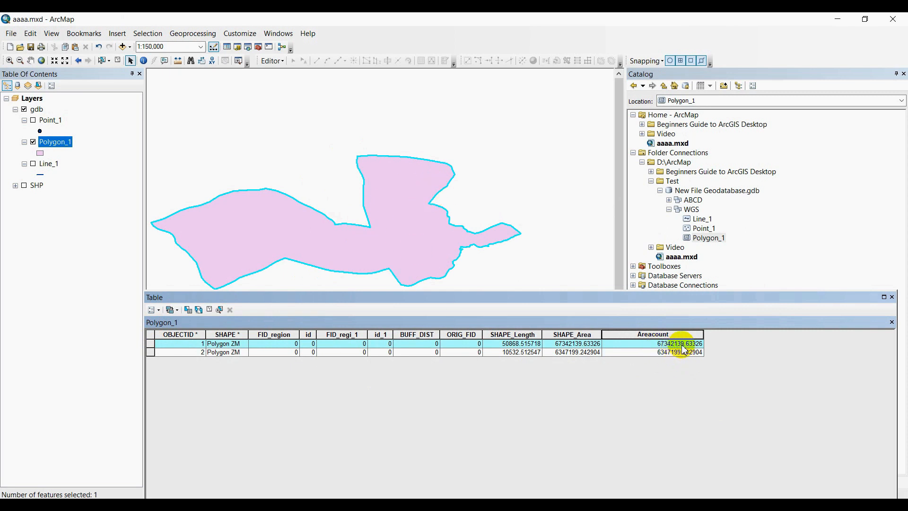
{"action": "left_click", "coordinate": [150, 352]}
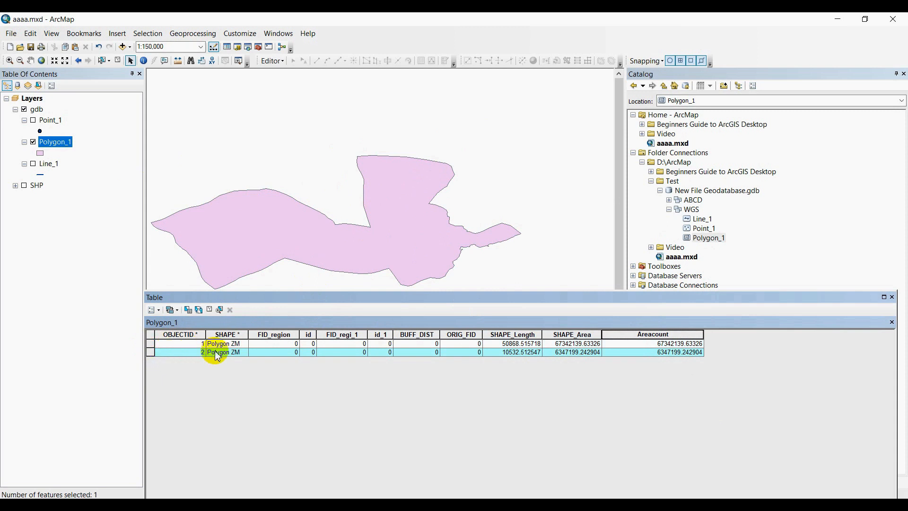
{"action": "left_click", "coordinate": [221, 310]}
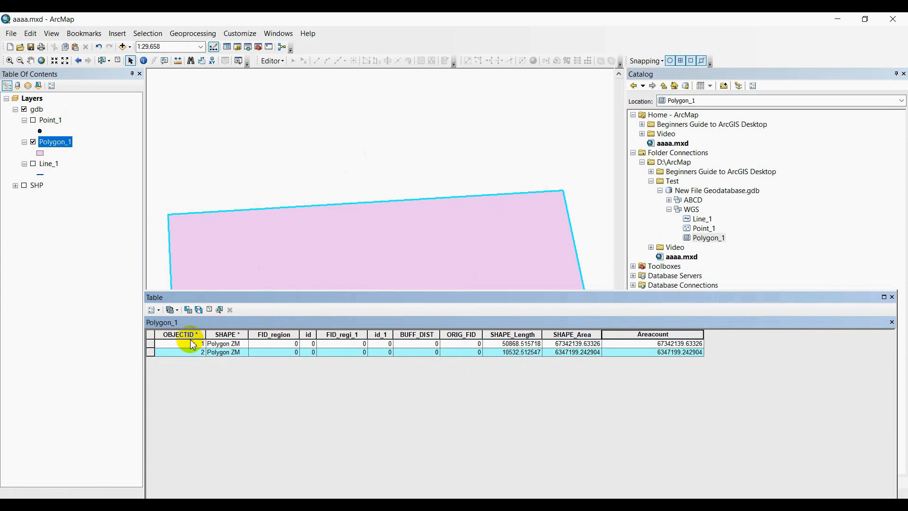
{"action": "left_click", "coordinate": [208, 309]}
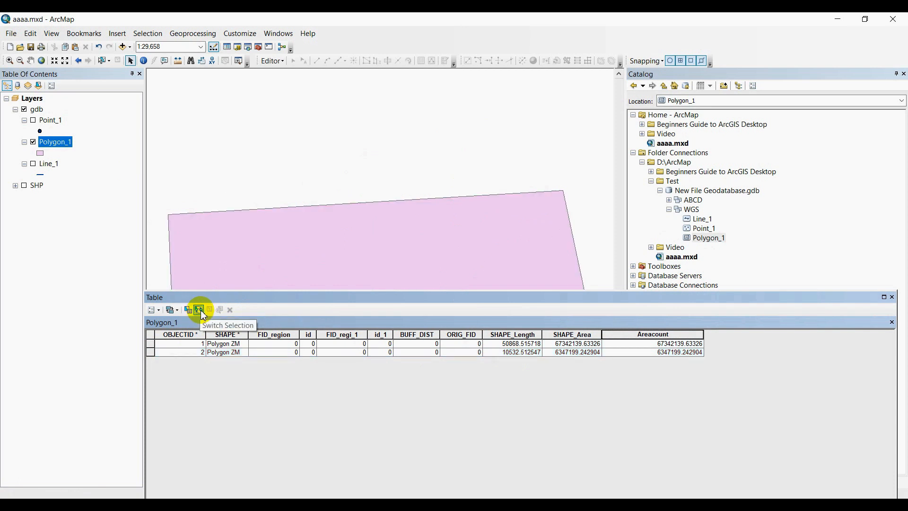
Switch the selection to both records, look over the Select by Attributes options without applying a query, and clear the selection.
{"action": "left_click", "coordinate": [199, 310]}
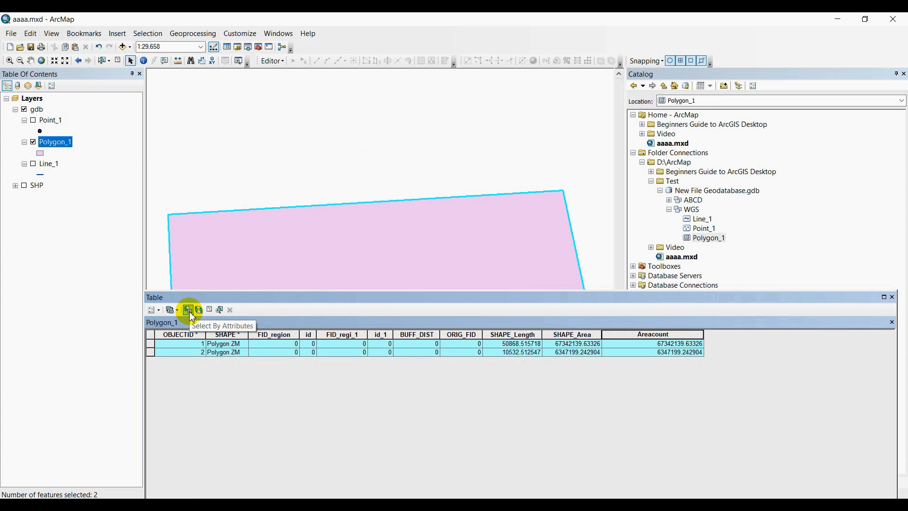
{"action": "left_click", "coordinate": [192, 316]}
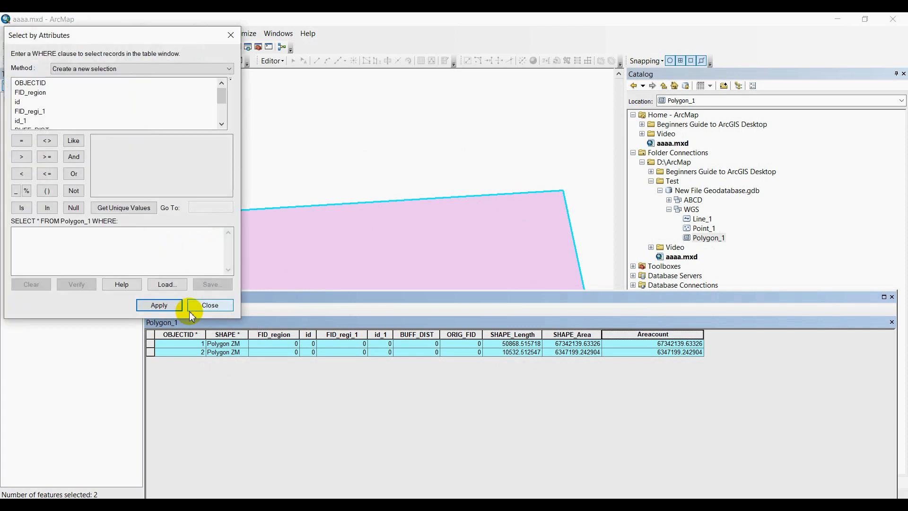
{"action": "left_click_drag", "start_coordinate": [147, 43], "coordinate": [518, 124]}
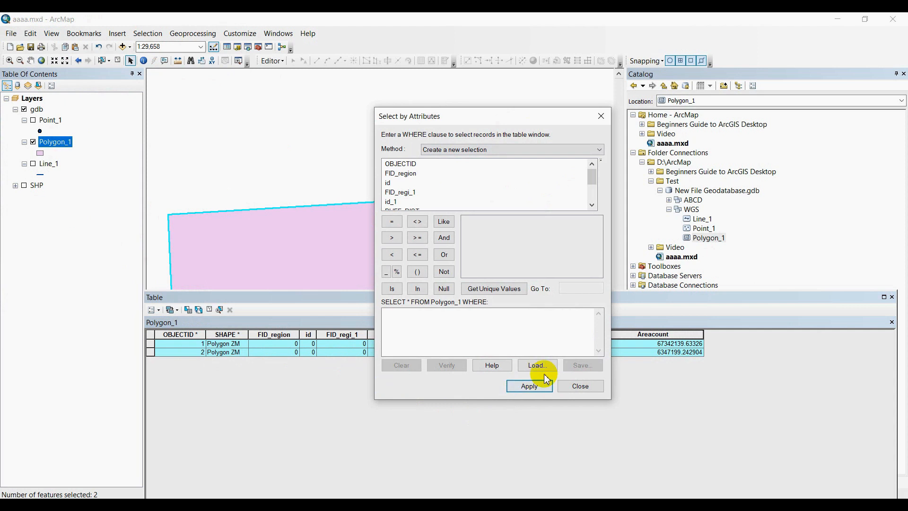
{"action": "left_click", "coordinate": [580, 387]}
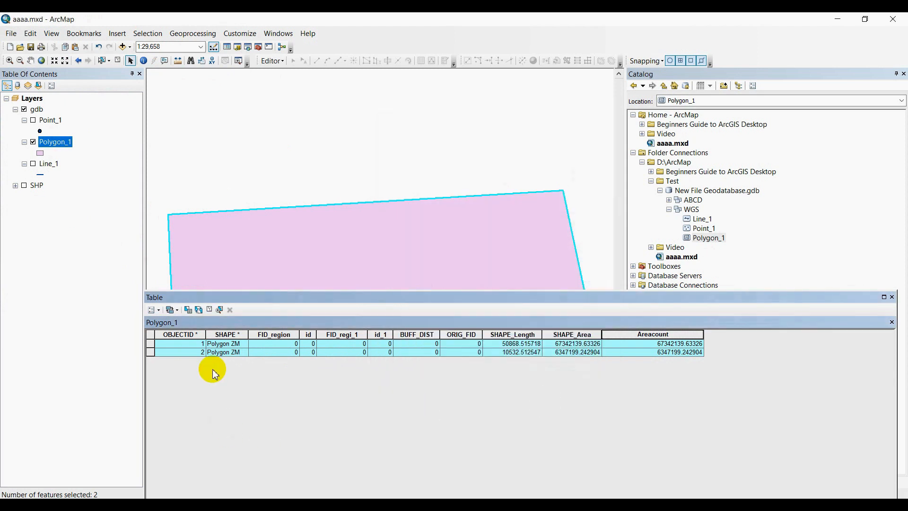
{"action": "left_click", "coordinate": [210, 309]}
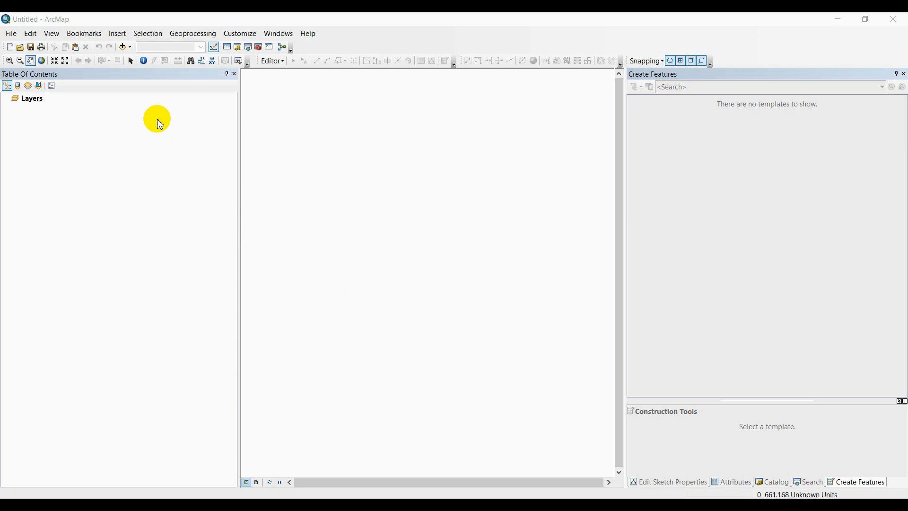
Browse the available basemaps in the untitled map and close the gallery without adding one.
{"action": "left_click", "coordinate": [131, 48]}
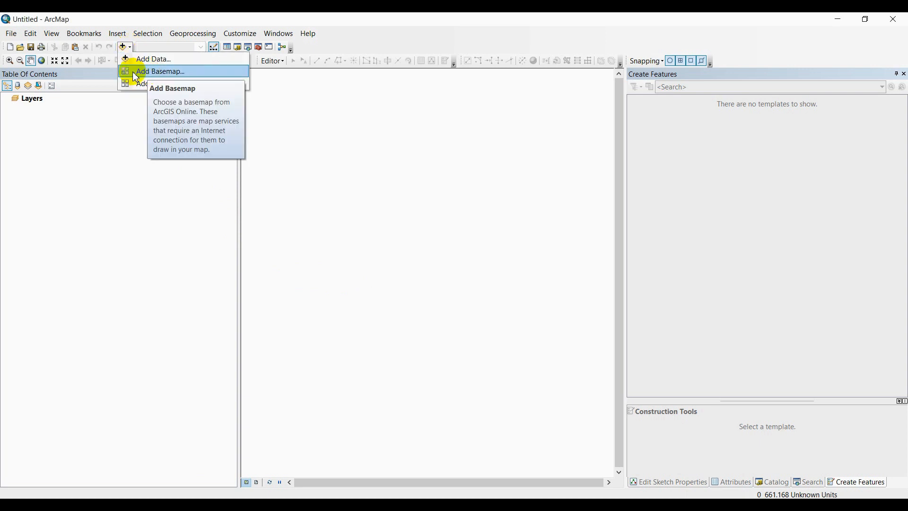
{"action": "left_click", "coordinate": [183, 73]}
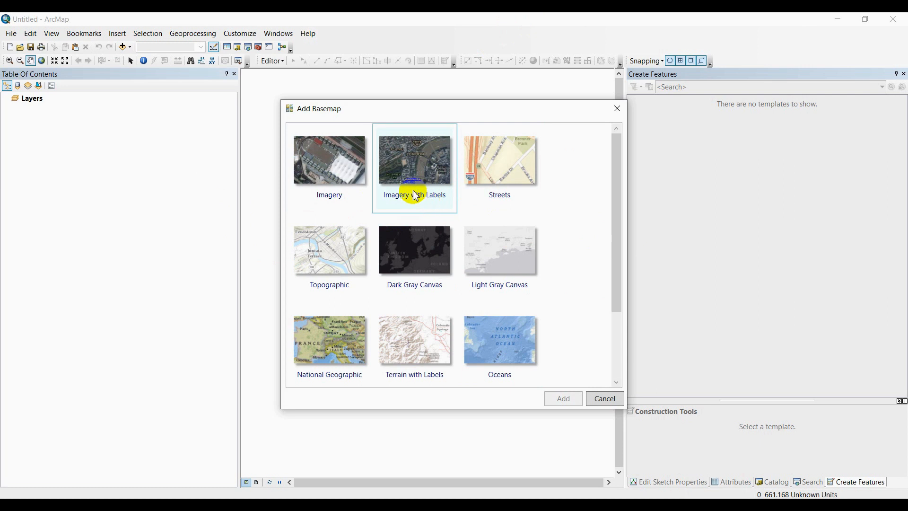
{"action": "scroll", "coordinate": [532, 247], "scroll_direction": "down", "scroll_amount": 3}
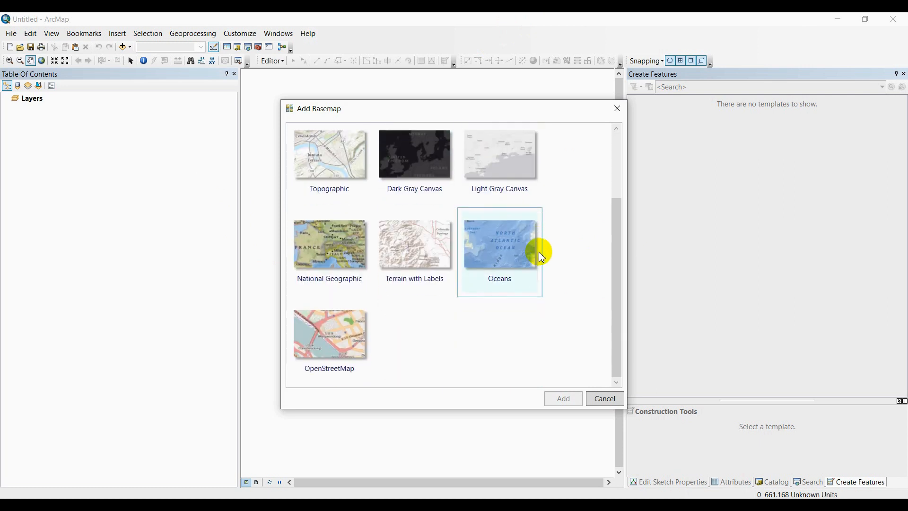
{"action": "scroll", "coordinate": [520, 279], "scroll_direction": "up", "scroll_amount": 3}
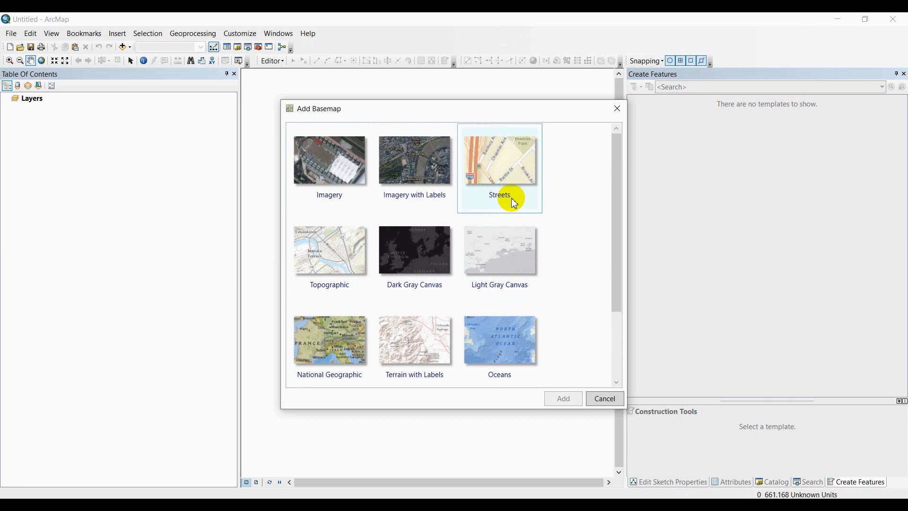
{"action": "left_click_drag", "start_coordinate": [618, 229], "coordinate": [629, 212]}
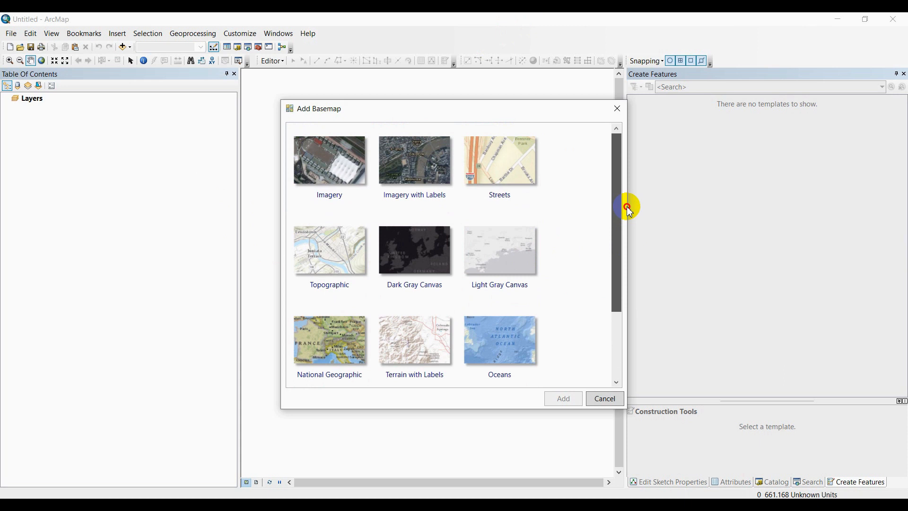
{"action": "left_click", "coordinate": [606, 398]}
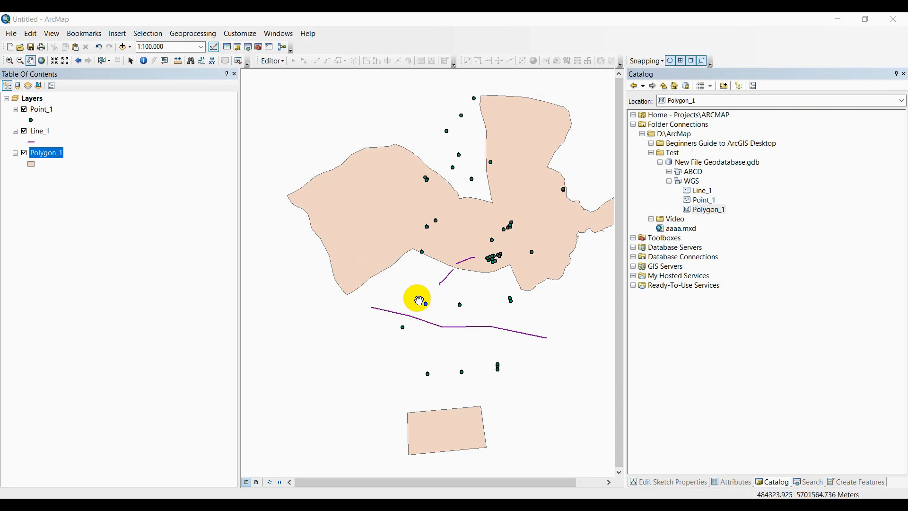
Start exporting all Polygon_1 features using the layer's source coordinate system, and create a folder named Shp inside D:\ArcMap\Test for the output.
{"action": "right_click", "coordinate": [54, 158]}
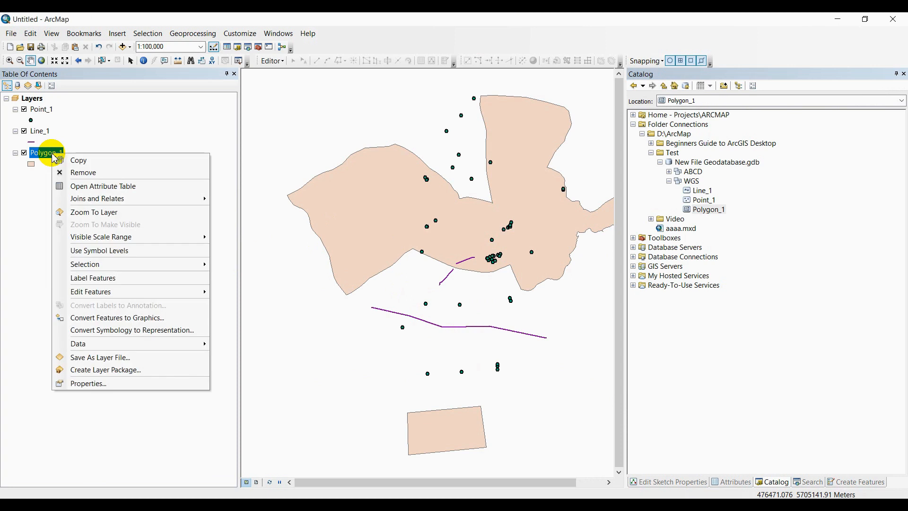
{"action": "mouse_move", "coordinate": [159, 347]}
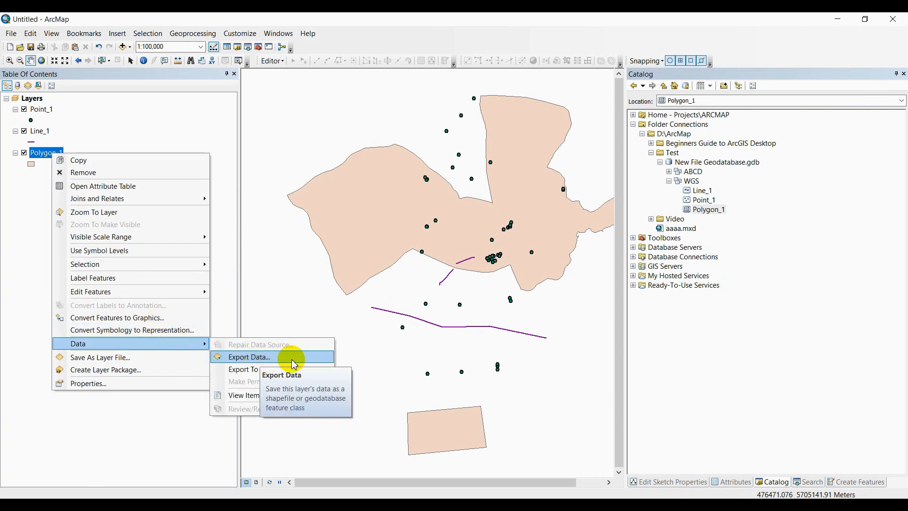
{"action": "left_click", "coordinate": [263, 365]}
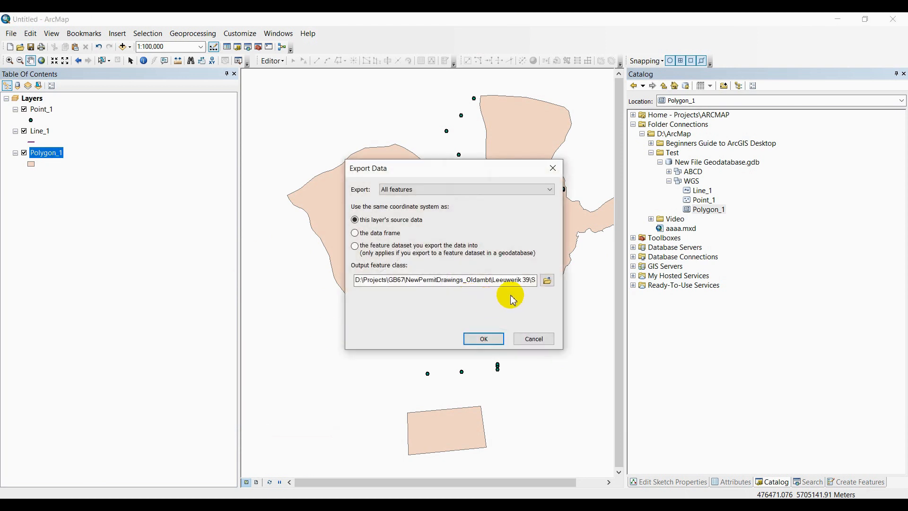
{"action": "left_click", "coordinate": [546, 284]}
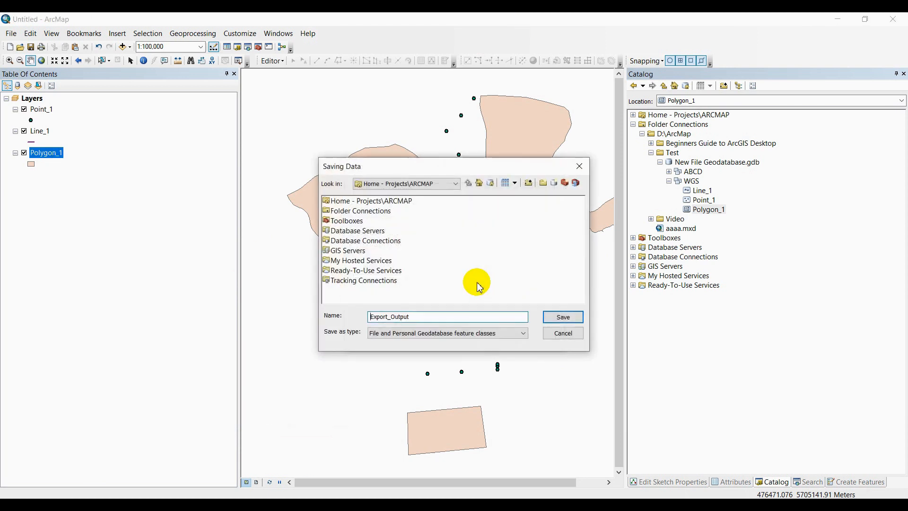
{"action": "double_click", "coordinate": [340, 209]}
{"action": "double_click", "coordinate": [345, 201]}
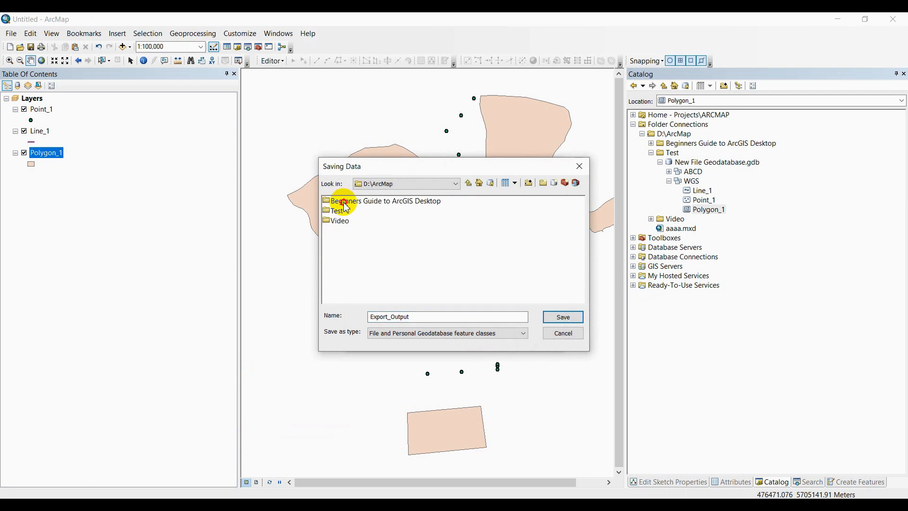
{"action": "double_click", "coordinate": [337, 212]}
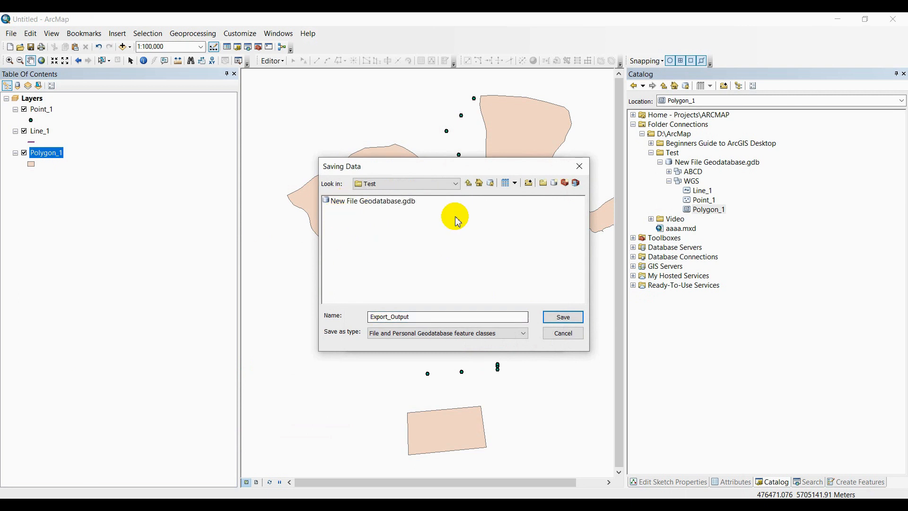
{"action": "left_click", "coordinate": [545, 186]}
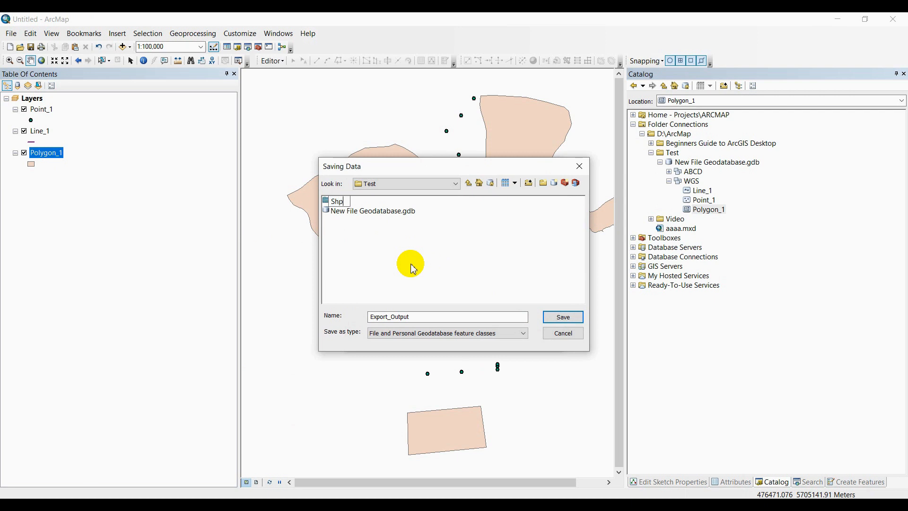
{"action": "key", "text": "Return"}
{"action": "double_click", "coordinate": [331, 201]}
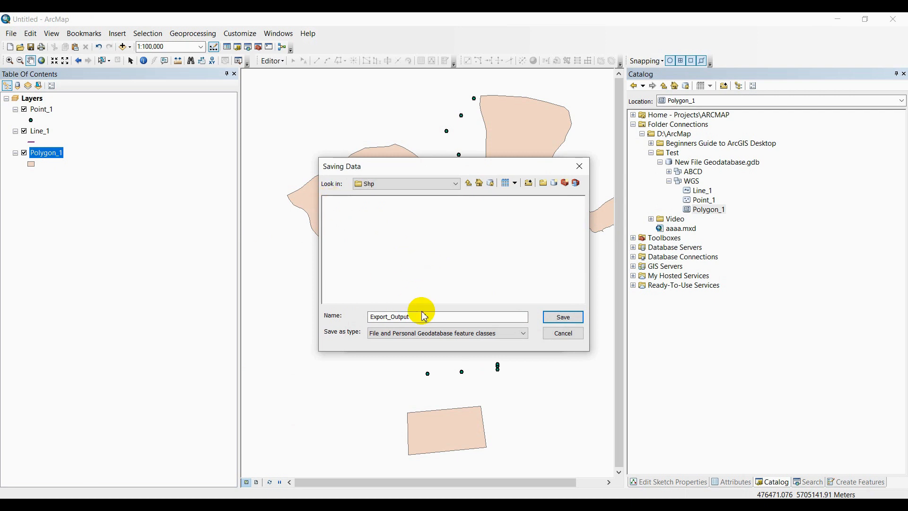
Name the output Polygon, save it as a Shapefile in the Shp folder, run the export and add the result to the map.
{"action": "left_click_drag", "start_coordinate": [424, 315], "coordinate": [363, 323]}
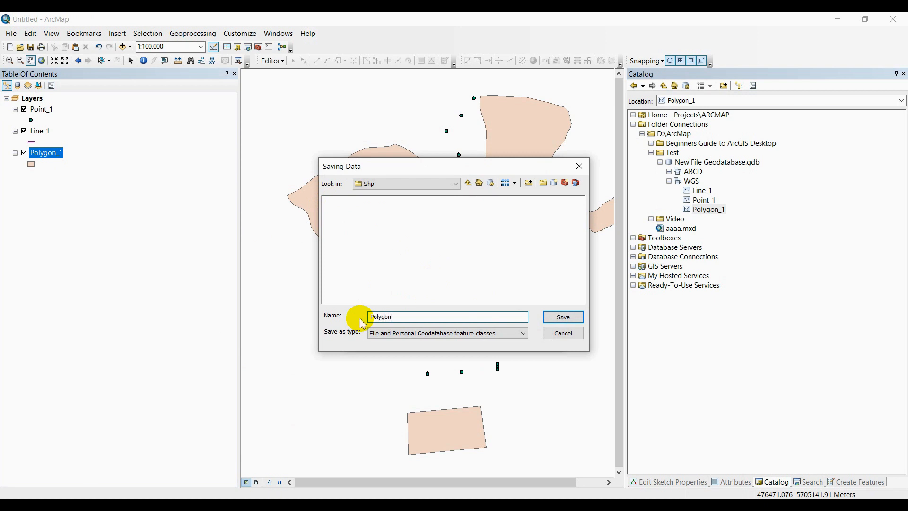
{"action": "left_click", "coordinate": [514, 339]}
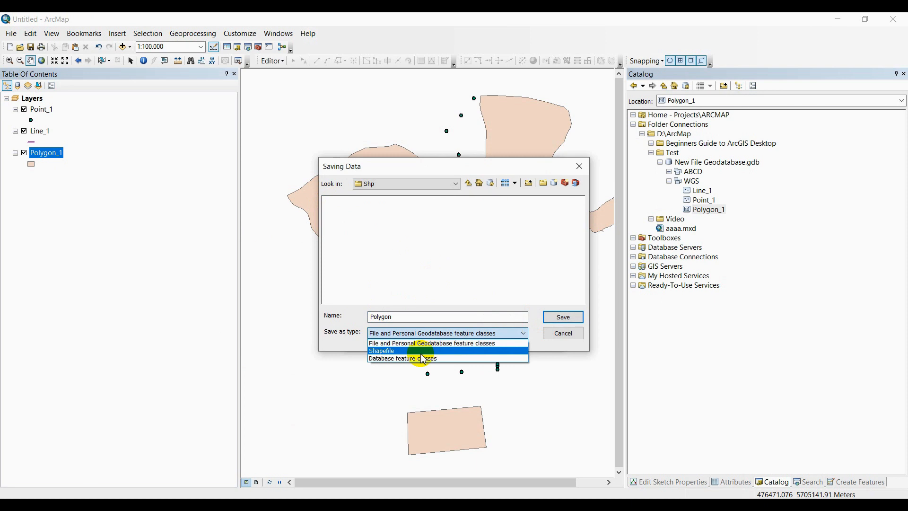
{"action": "left_click", "coordinate": [422, 352]}
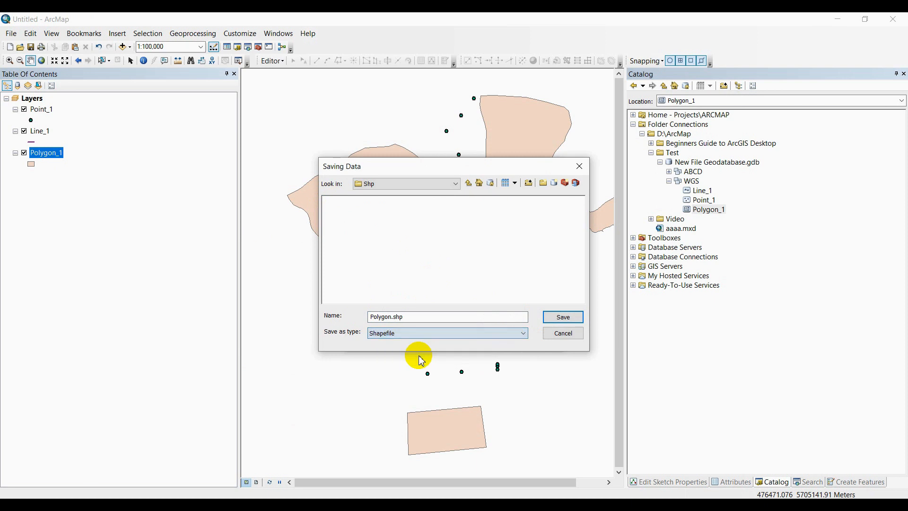
{"action": "left_click", "coordinate": [569, 318]}
{"action": "left_click", "coordinate": [491, 341]}
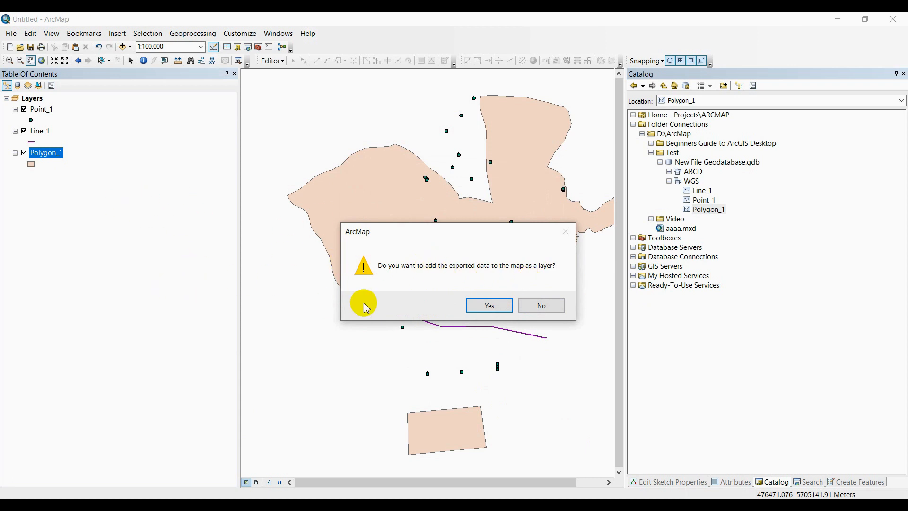
{"action": "left_click", "coordinate": [502, 319]}
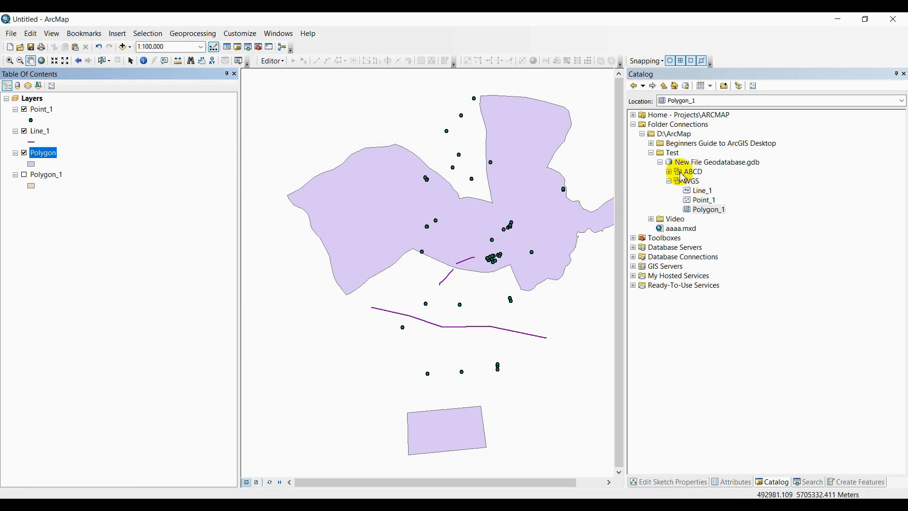
Refresh the Test folder in the catalog and expand its Shp folder.
{"action": "right_click", "coordinate": [674, 156]}
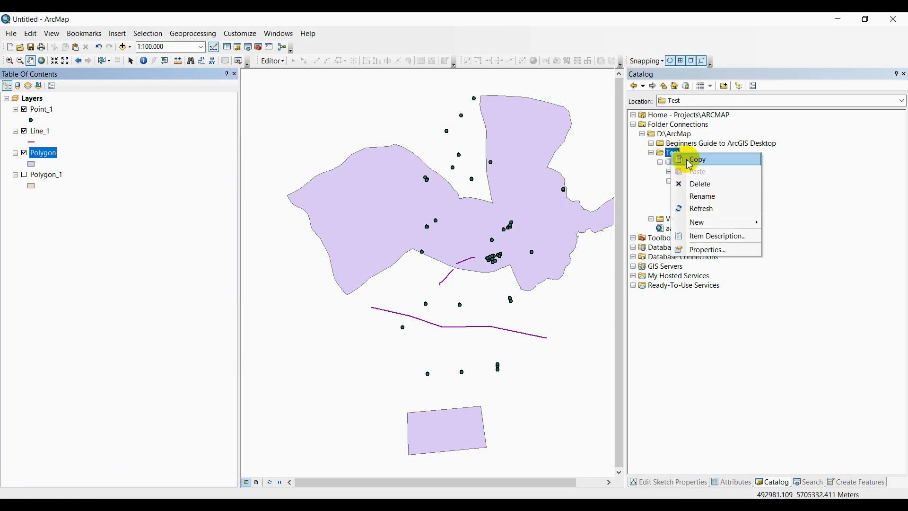
{"action": "left_click", "coordinate": [713, 195]}
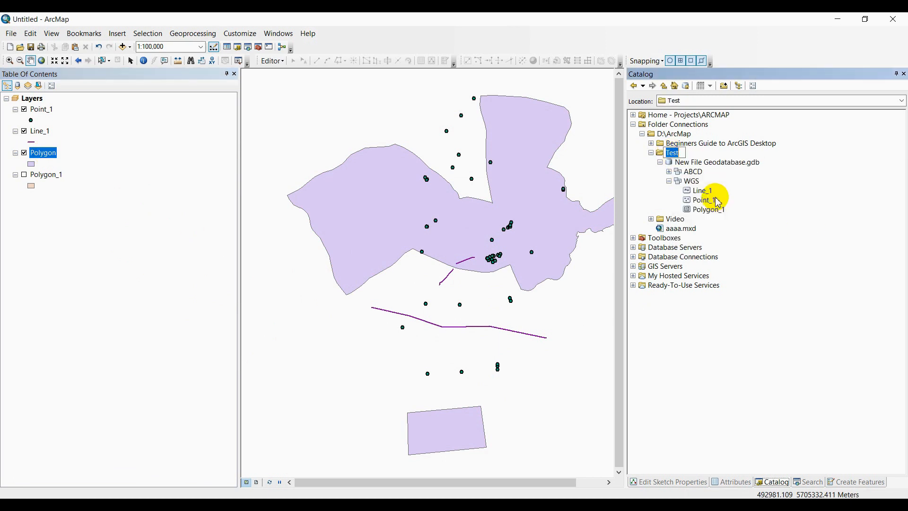
{"action": "right_click", "coordinate": [667, 158]}
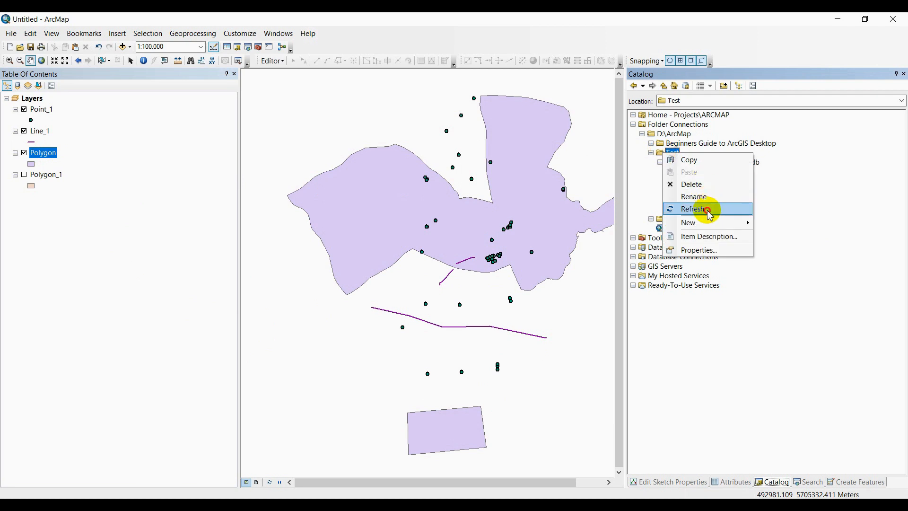
{"action": "left_click", "coordinate": [706, 206]}
{"action": "left_click", "coordinate": [661, 163]}
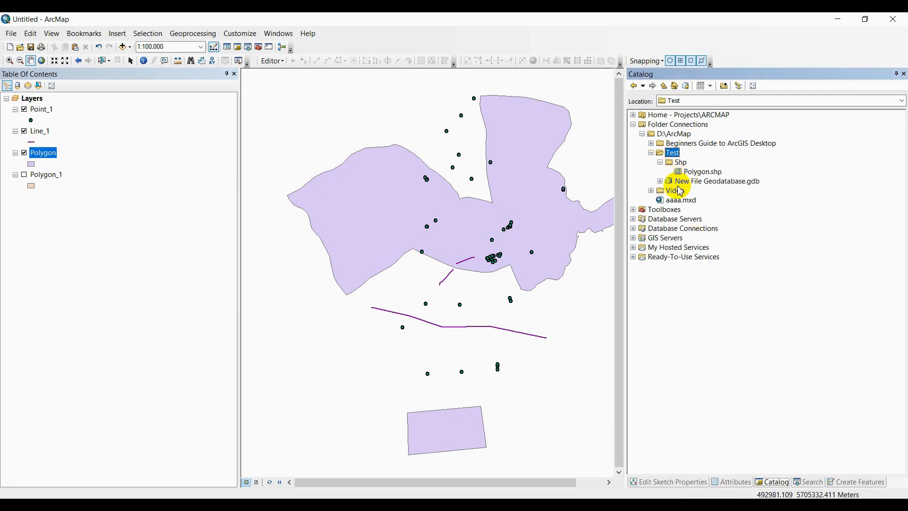
Switch to File Explorer, examine the component files of the exported shapefile in the Shp folder, and return to ArcMap.
{"action": "left_click", "coordinate": [305, 504]}
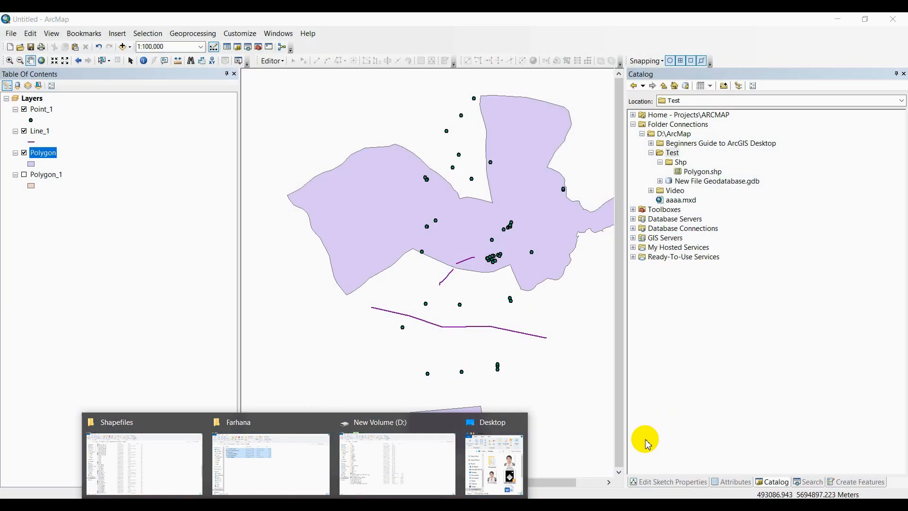
{"action": "left_click", "coordinate": [586, 436]}
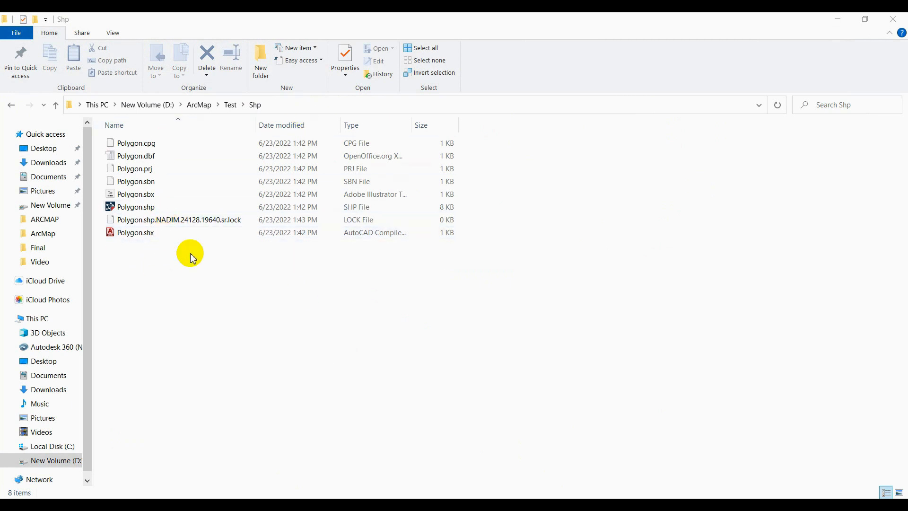
{"action": "left_click", "coordinate": [144, 206]}
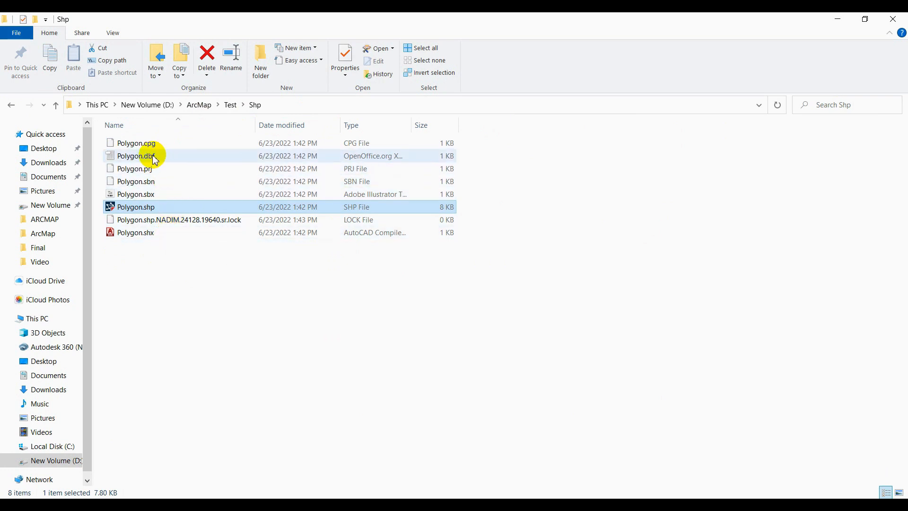
{"action": "left_click", "coordinate": [132, 157]}
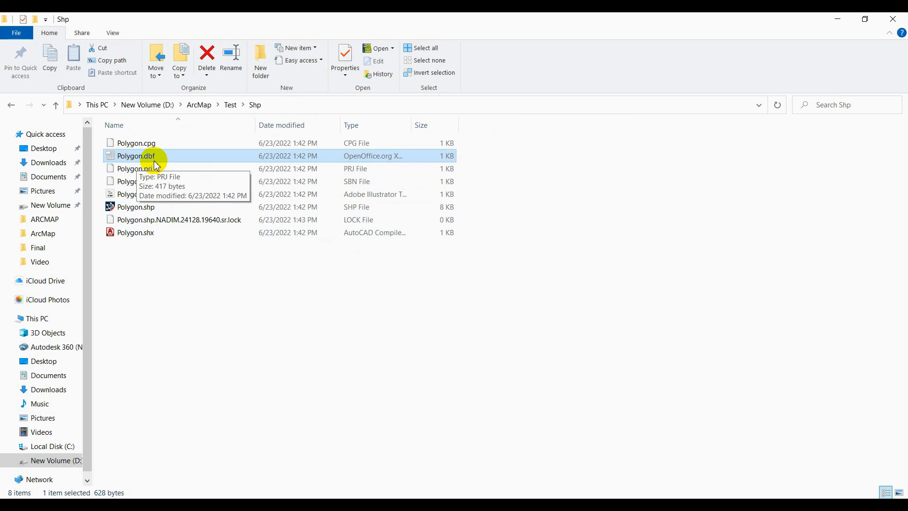
{"action": "left_click", "coordinate": [150, 210]}
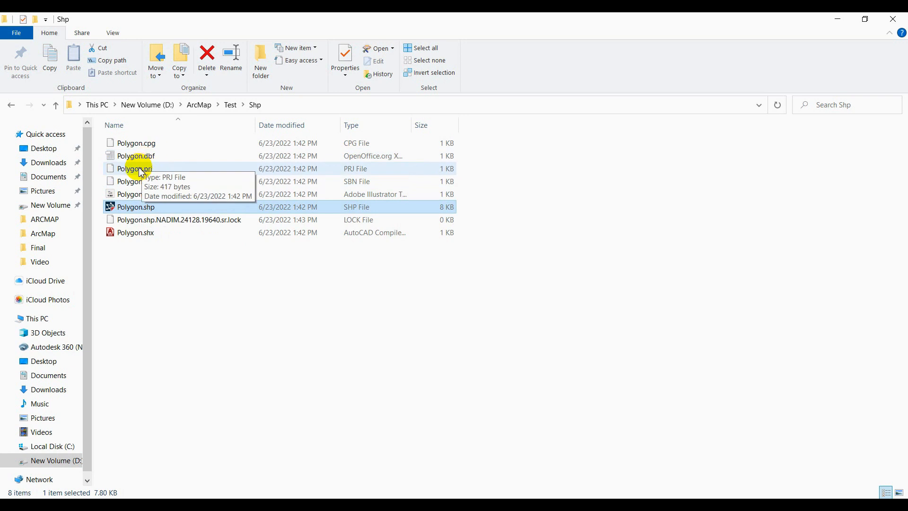
{"action": "left_click", "coordinate": [414, 323]}
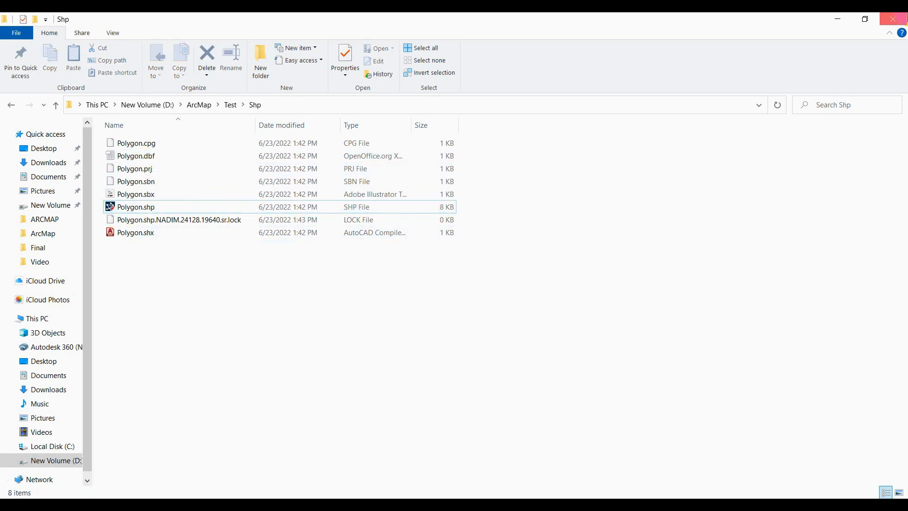
{"action": "left_click", "coordinate": [837, 19]}
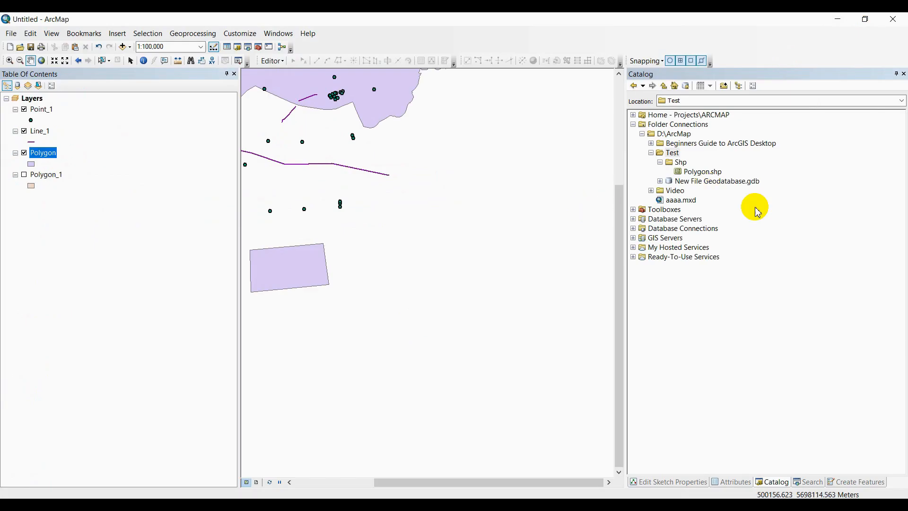
Turn on the Polygon_1 layer and hide the exported Polygon layer.
{"action": "right_click", "coordinate": [54, 179]}
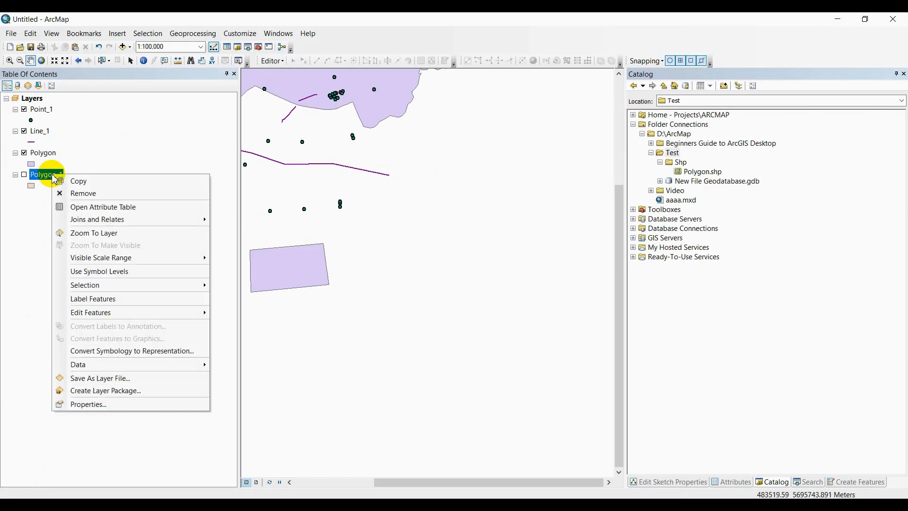
{"action": "left_click", "coordinate": [24, 175]}
{"action": "left_click", "coordinate": [24, 174]}
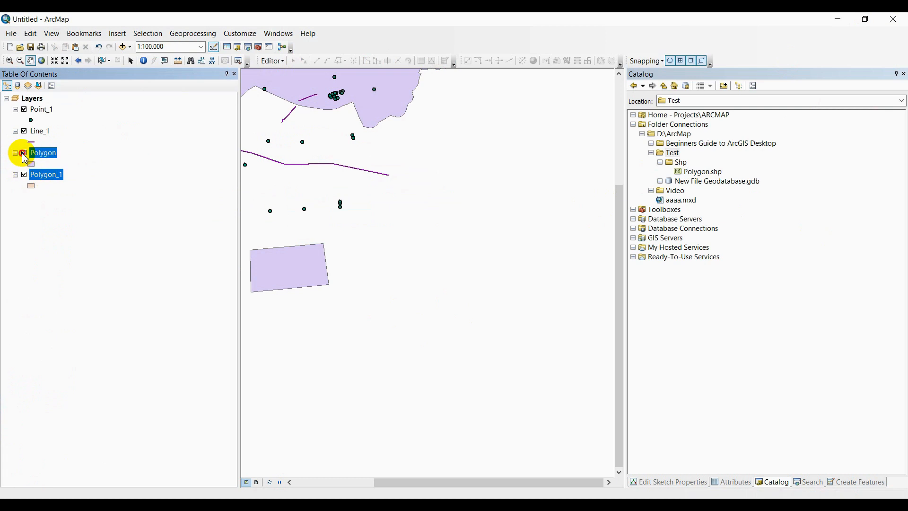
{"action": "left_click", "coordinate": [24, 154]}
Start an Export to CAD of the Polygon_1 layer and look over the other layers available as input features.
{"action": "right_click", "coordinate": [47, 175]}
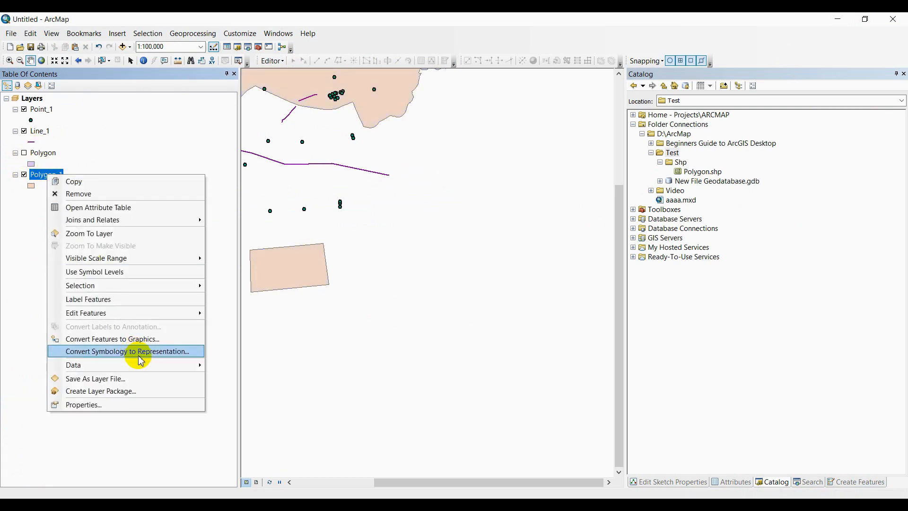
{"action": "mouse_move", "coordinate": [142, 367]}
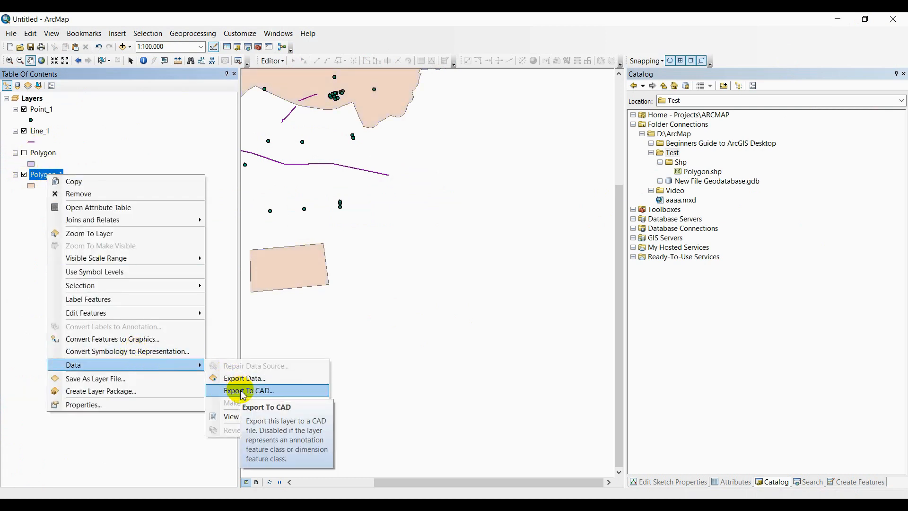
{"action": "left_click", "coordinate": [244, 392]}
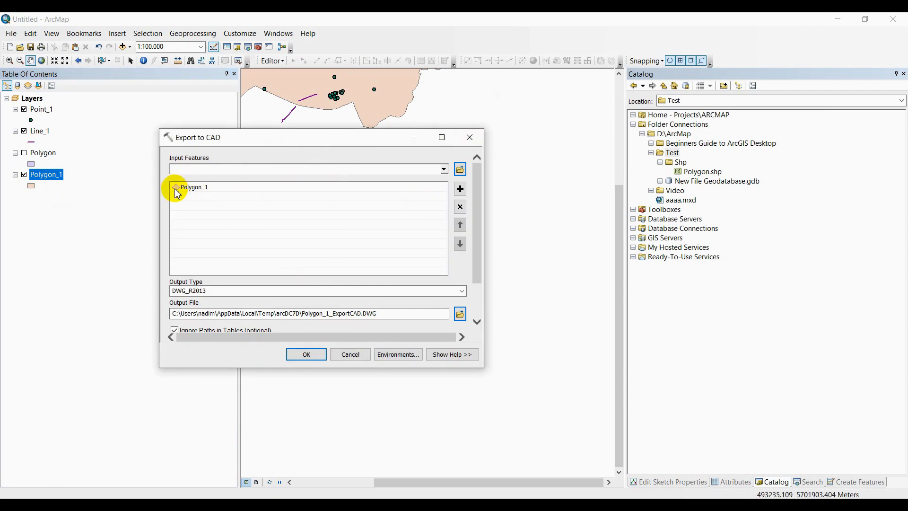
{"action": "left_click", "coordinate": [445, 170]}
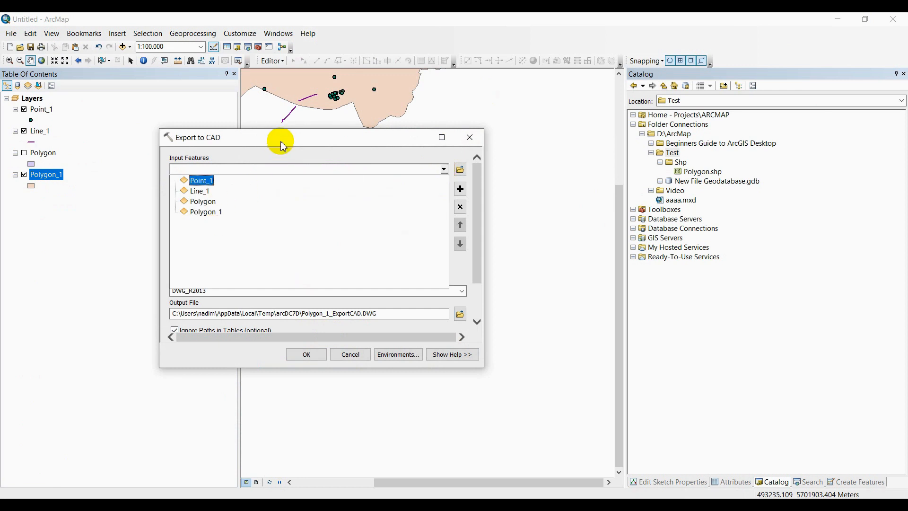
{"action": "left_click", "coordinate": [283, 145]}
{"action": "left_click", "coordinate": [445, 170]}
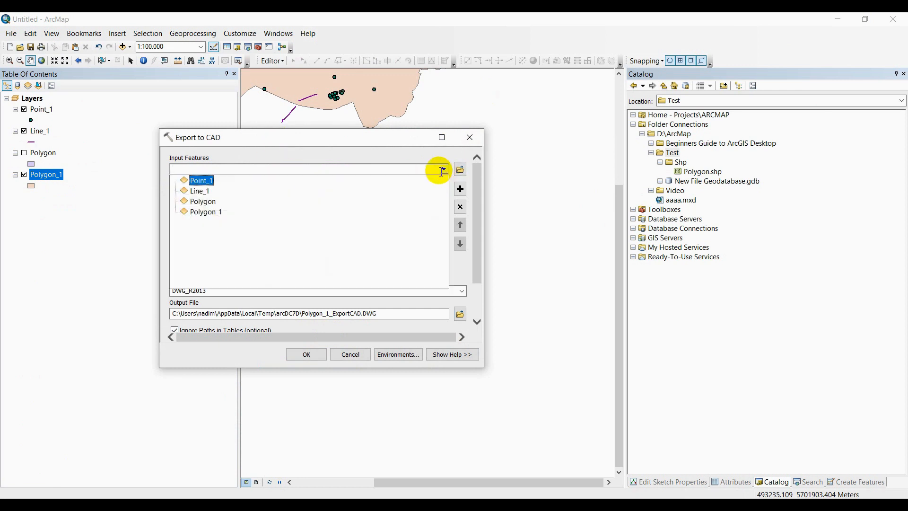
{"action": "left_click", "coordinate": [418, 155]}
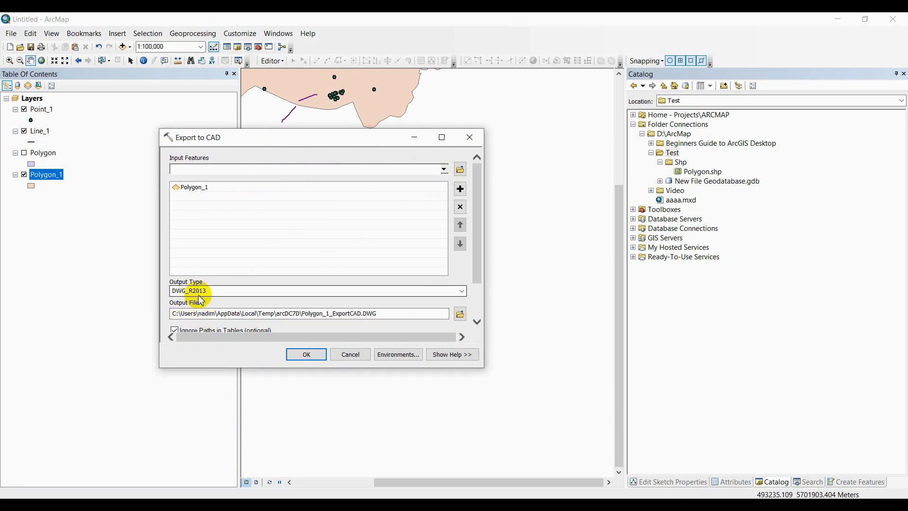
Look over the available CAD output types, then browse to D:\ArcMap\Test for the output file and create a DWG folder there.
{"action": "left_click", "coordinate": [462, 292]}
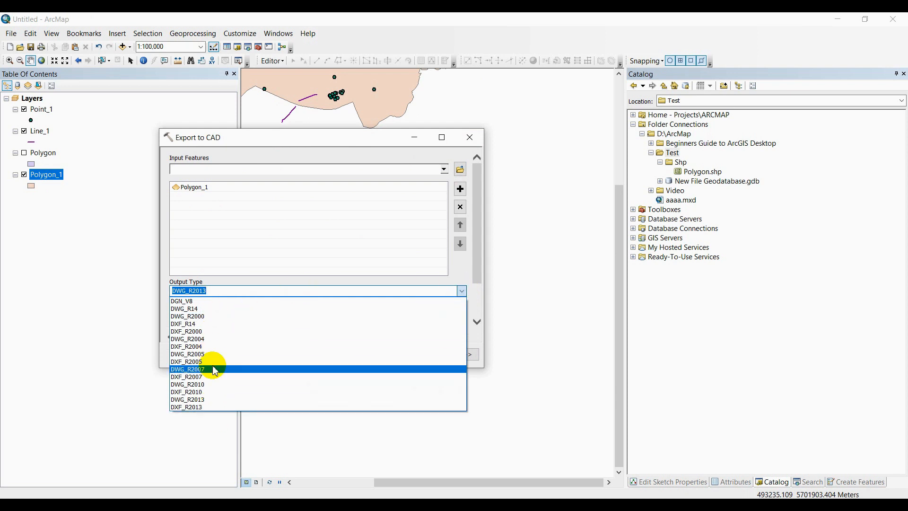
{"action": "left_click", "coordinate": [162, 266]}
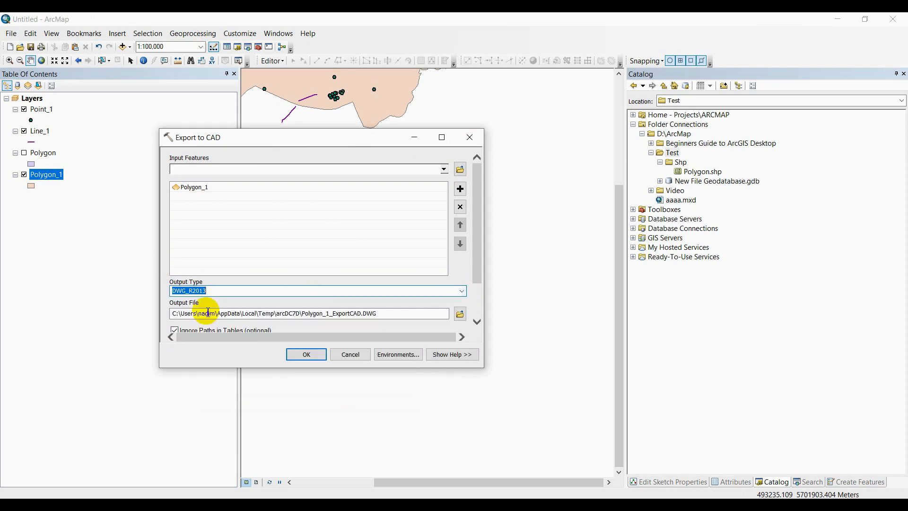
{"action": "left_click", "coordinate": [460, 314]}
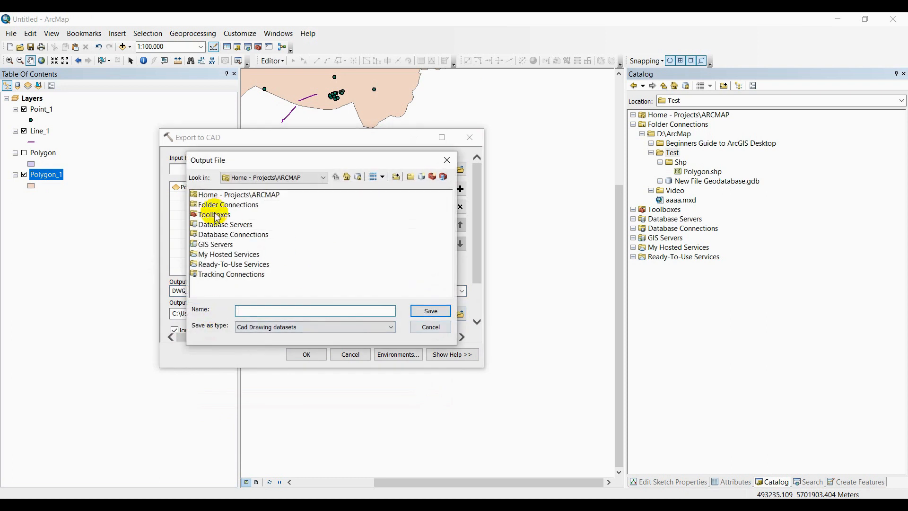
{"action": "left_click", "coordinate": [217, 207]}
{"action": "double_click", "coordinate": [217, 208]}
{"action": "double_click", "coordinate": [212, 198]}
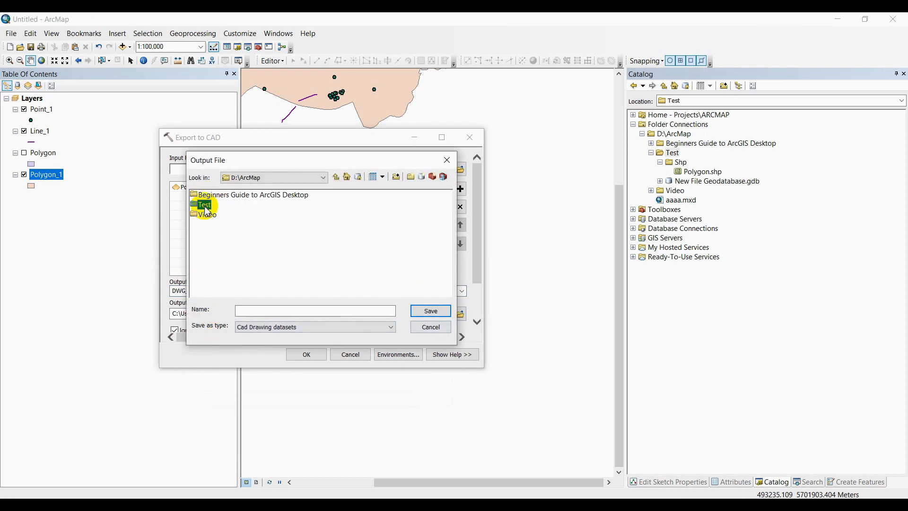
{"action": "double_click", "coordinate": [206, 208]}
{"action": "left_click", "coordinate": [410, 176]}
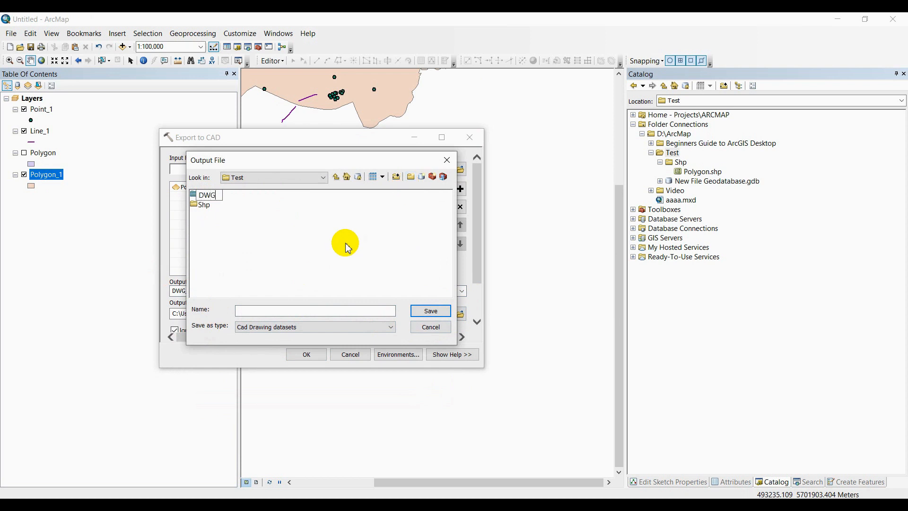
Save the CAD output file under the name Polygon inside the new DWG folder.
{"action": "double_click", "coordinate": [201, 196]}
{"action": "left_click", "coordinate": [268, 313]}
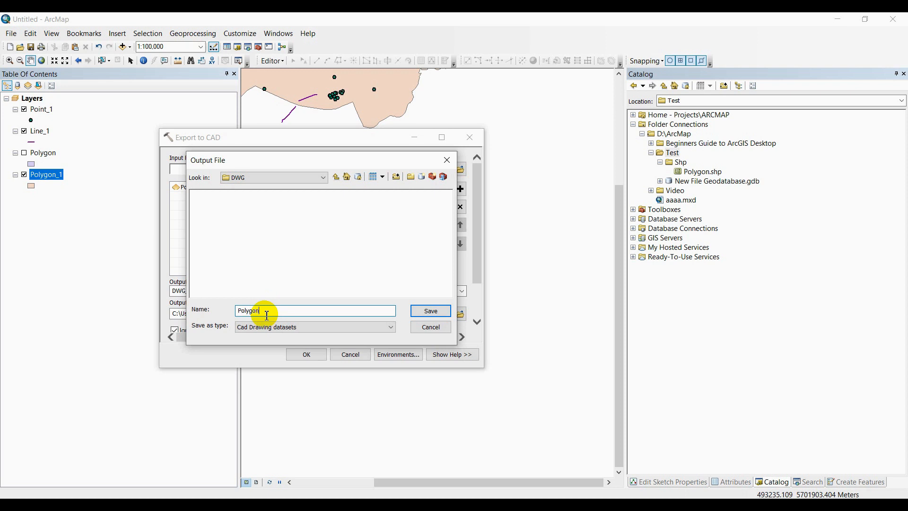
{"action": "type", "text": "Polygon"}
{"action": "left_click", "coordinate": [428, 311]}
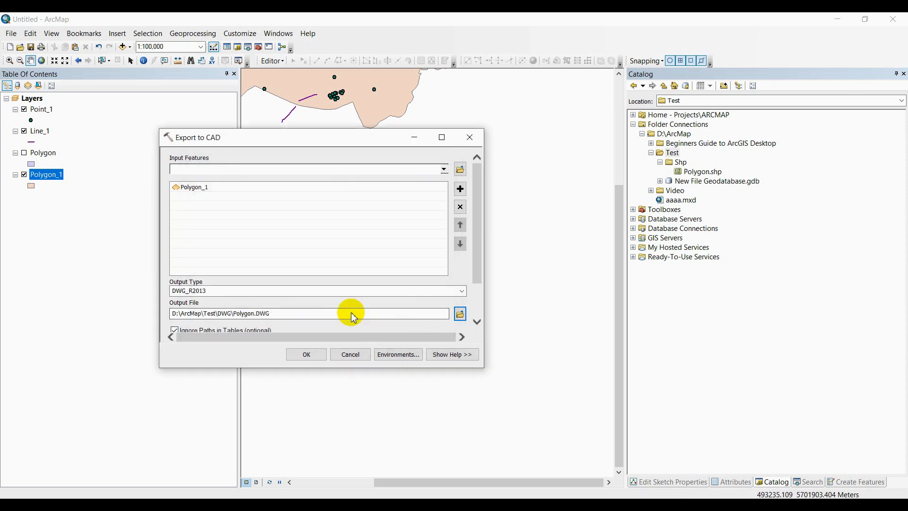
Set the output type to DWG_R2013, check the remaining optional settings, and run the CAD export.
{"action": "scroll", "coordinate": [355, 294], "scroll_direction": "down", "scroll_amount": 7}
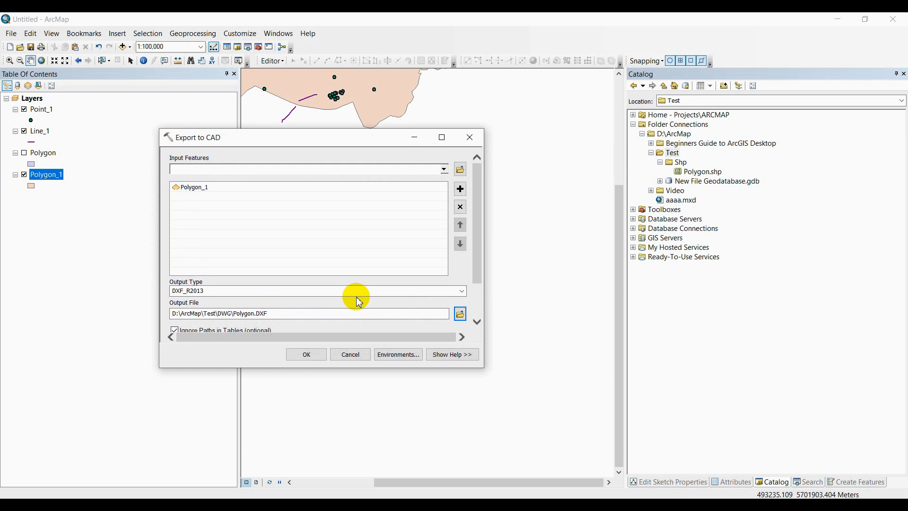
{"action": "left_click", "coordinate": [460, 295]}
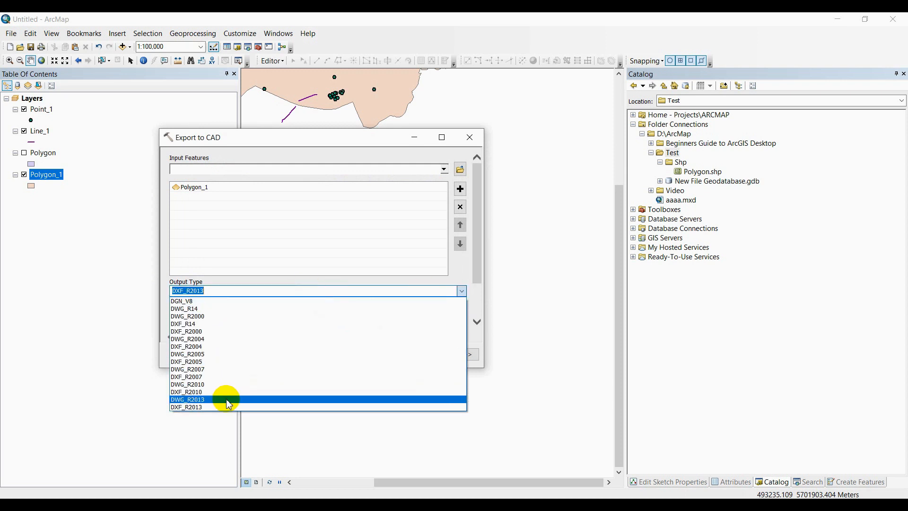
{"action": "left_click", "coordinate": [229, 399]}
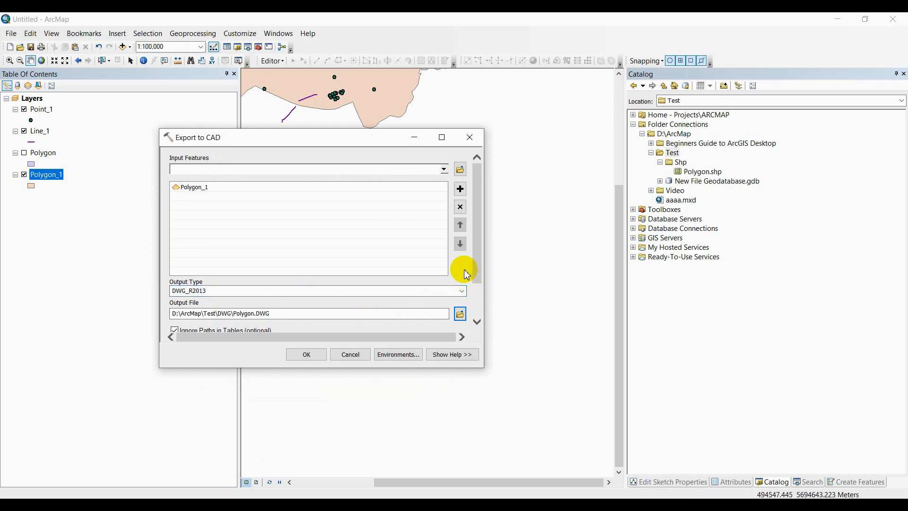
{"action": "scroll", "coordinate": [461, 276], "scroll_direction": "down", "scroll_amount": 3}
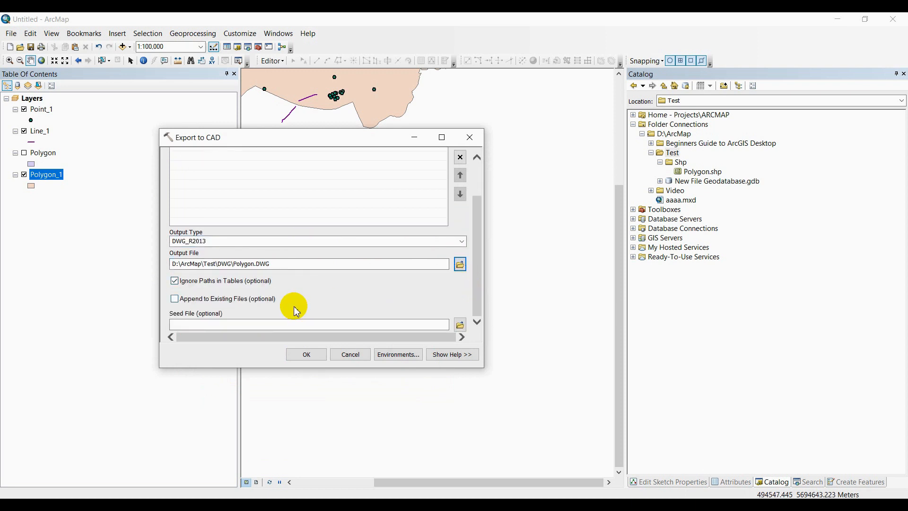
{"action": "left_click", "coordinate": [315, 361]}
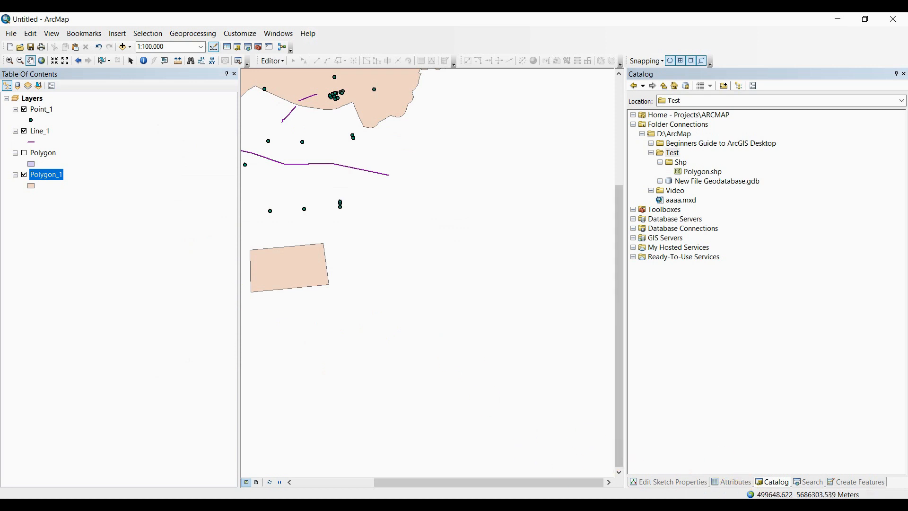
Switch to File Explorer, check the DWG folder inside Test, and return to ArcMap.
{"action": "left_click", "coordinate": [355, 504]}
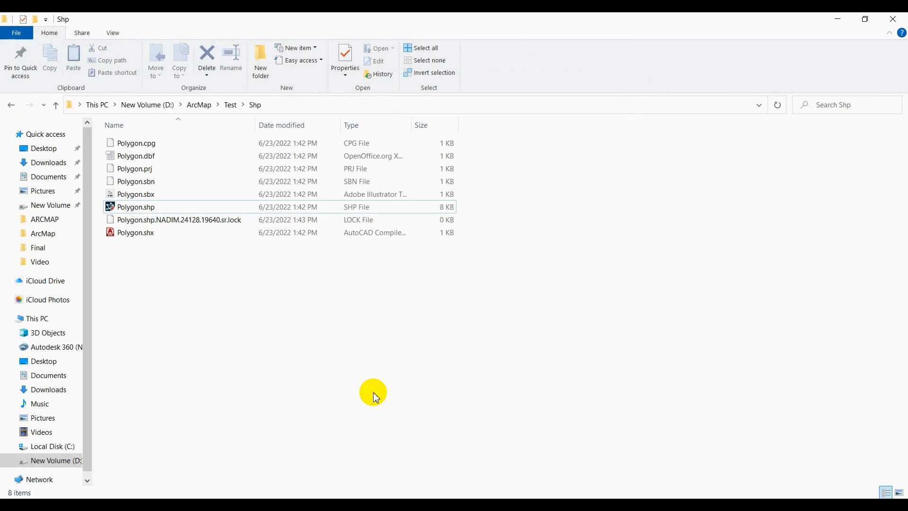
{"action": "left_click", "coordinate": [233, 108]}
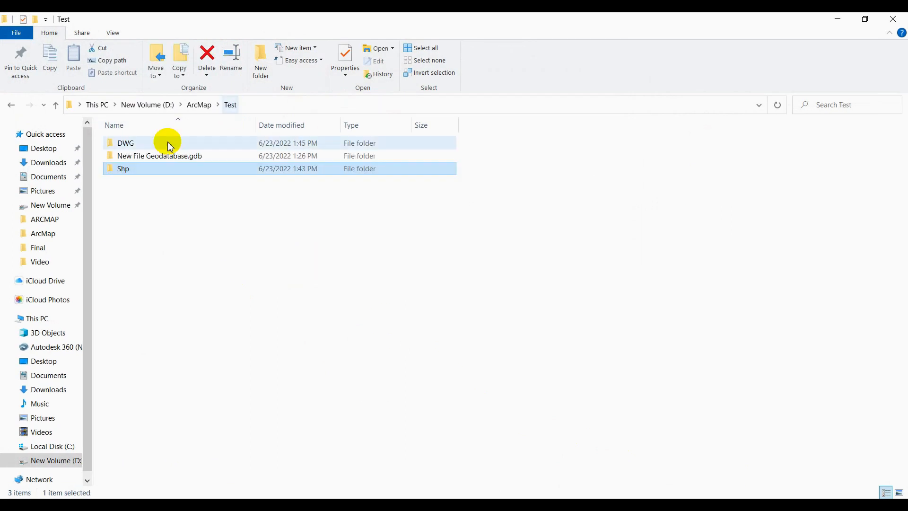
{"action": "double_click", "coordinate": [135, 143]}
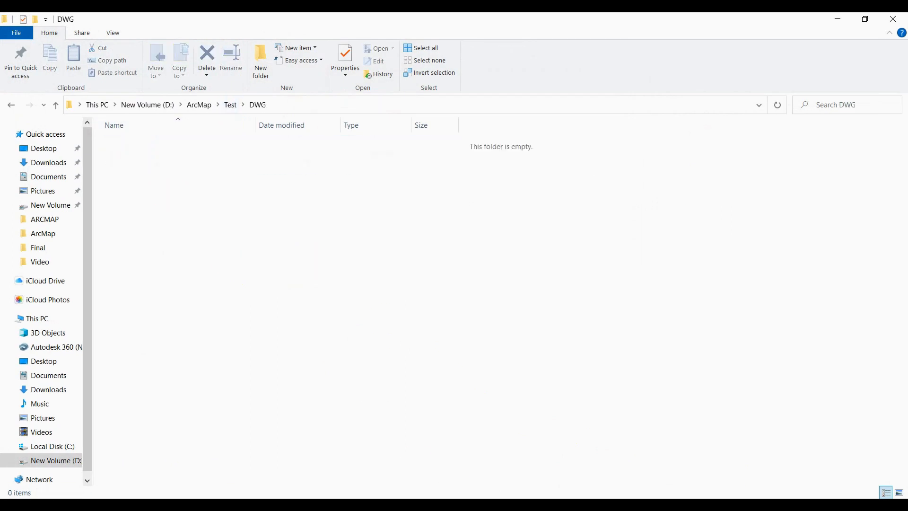
{"action": "left_click", "coordinate": [360, 504]}
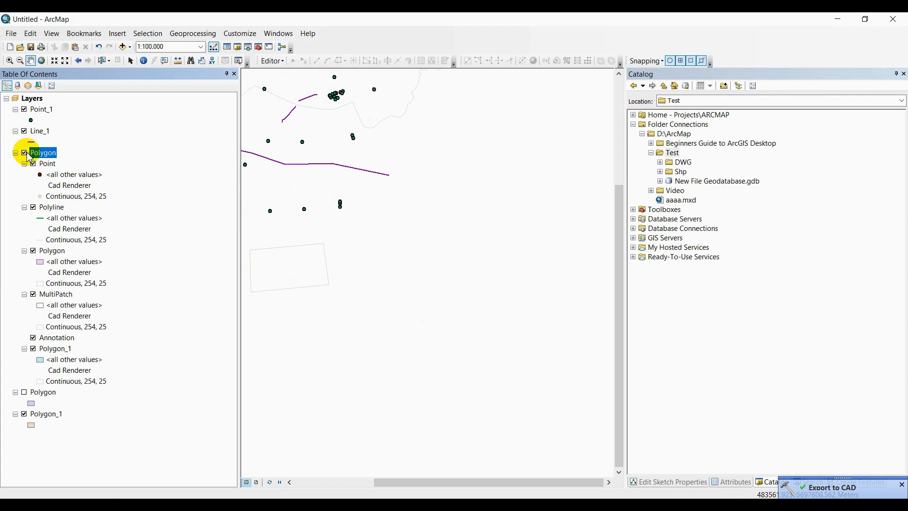
Hide the Line_1, Point_1 and original Polygon_1 layers and zoom to the exported Polygon CAD group layer.
{"action": "left_click", "coordinate": [24, 131]}
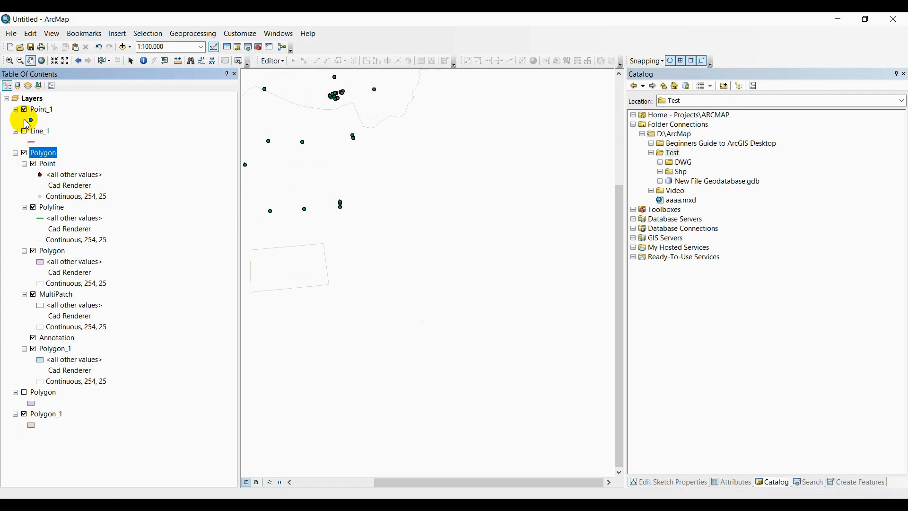
{"action": "left_click", "coordinate": [24, 109]}
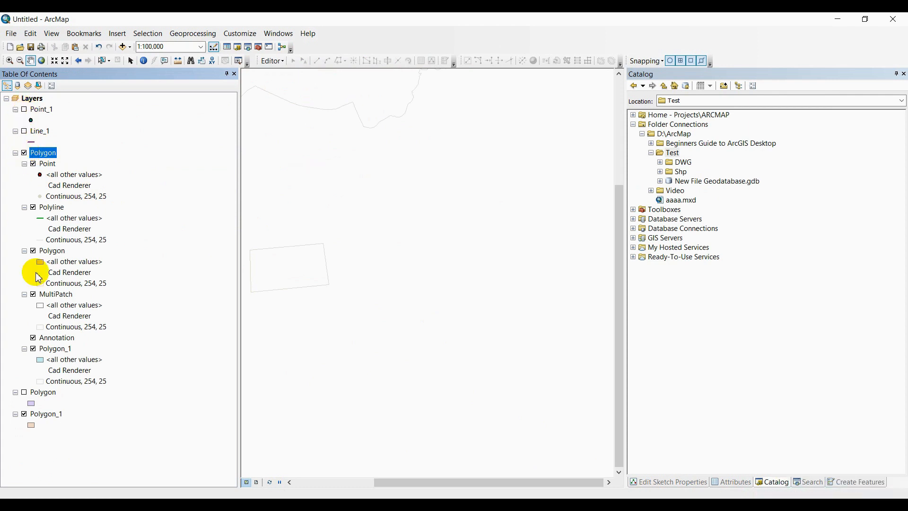
{"action": "left_click", "coordinate": [25, 414]}
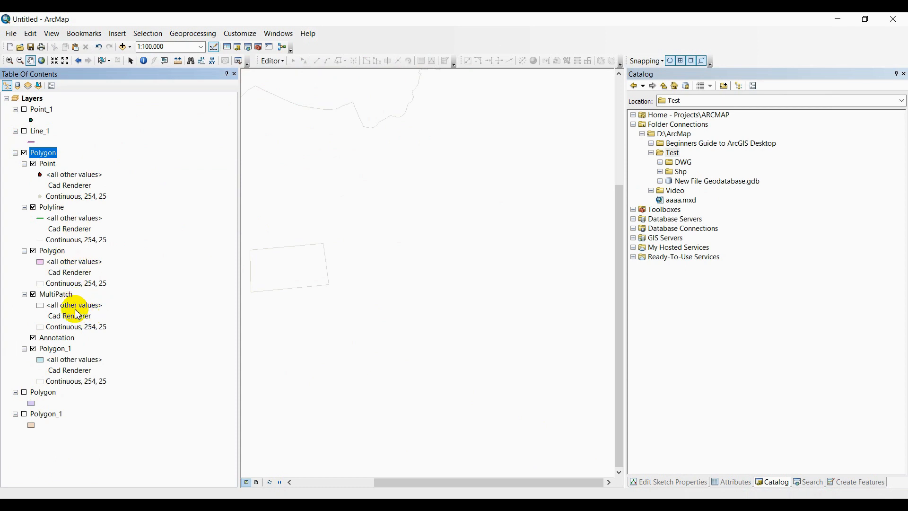
{"action": "right_click", "coordinate": [48, 155]}
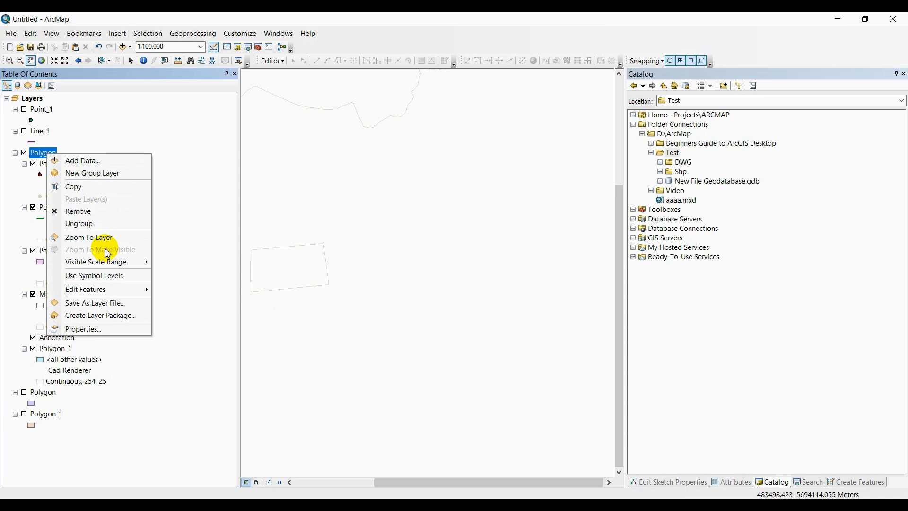
{"action": "left_click", "coordinate": [95, 237]}
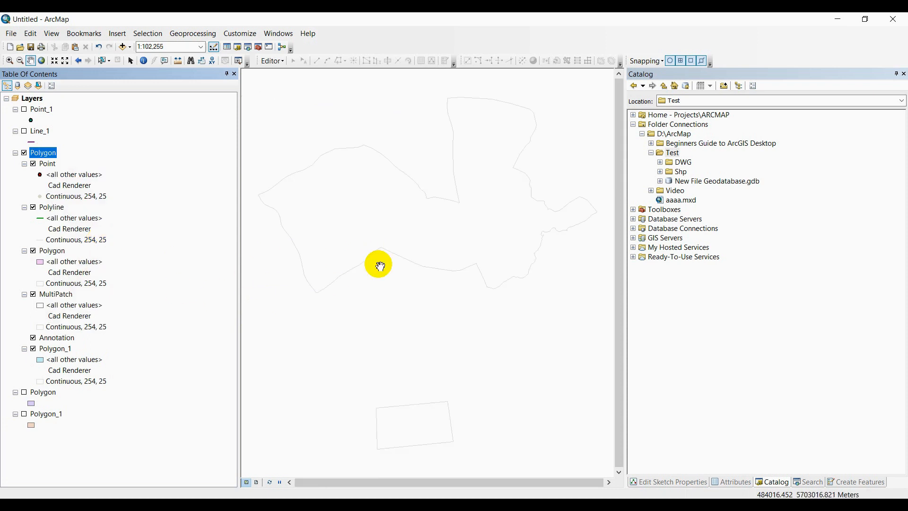
Turn off the Point, Polyline, MultiPatch, Annotation, Polygon_1 and Polygon sublayers of the CAD group, toggling the Polygon sublayer to check its display.
{"action": "left_click", "coordinate": [33, 164]}
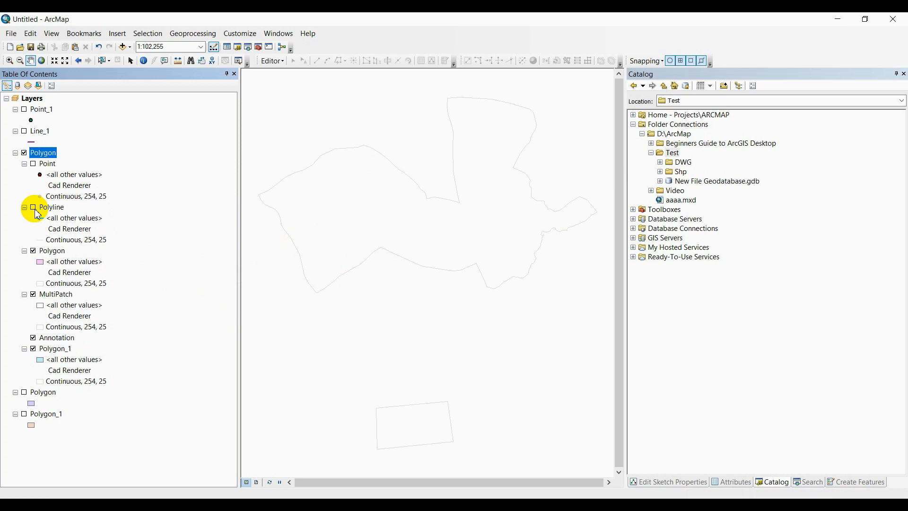
{"action": "left_click", "coordinate": [33, 294]}
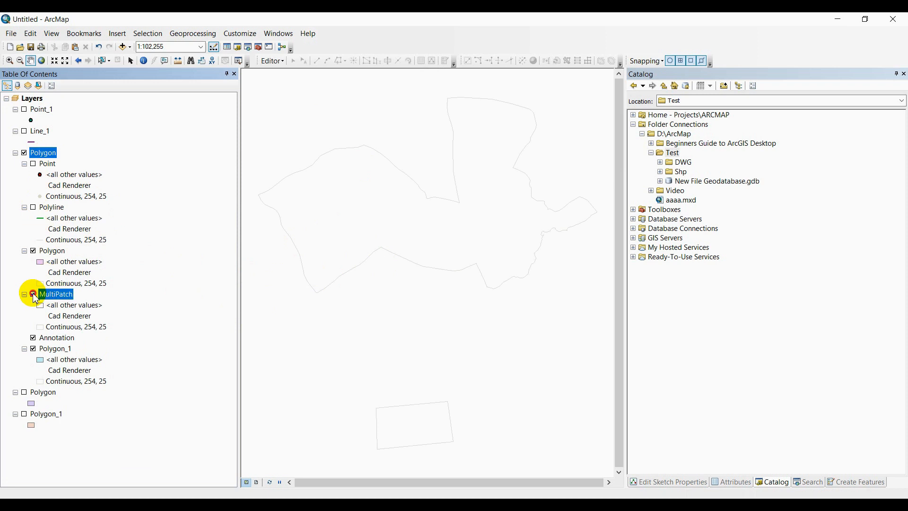
{"action": "left_click", "coordinate": [33, 338]}
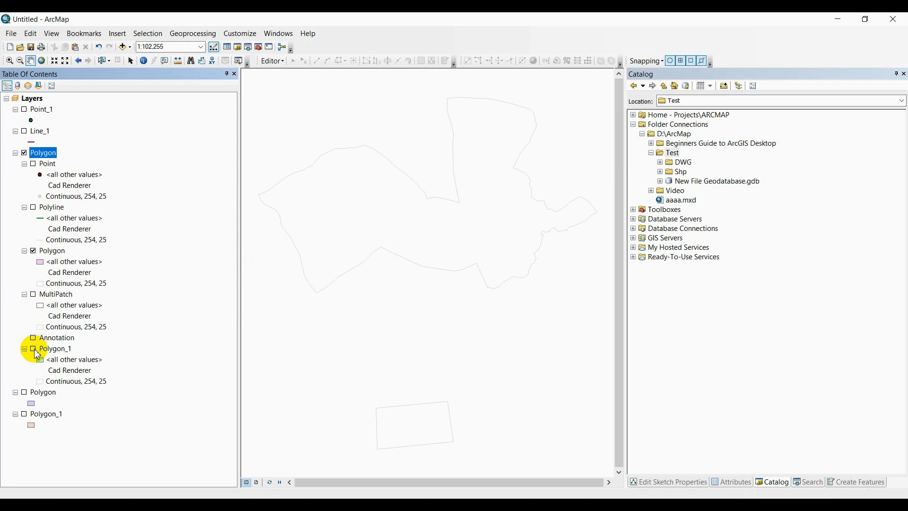
{"action": "left_click", "coordinate": [34, 251]}
{"action": "left_click", "coordinate": [33, 251]}
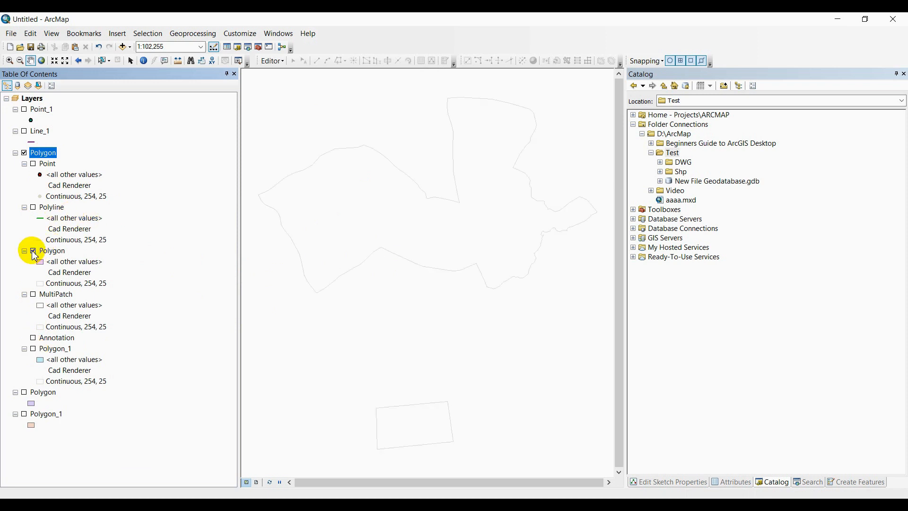
{"action": "left_click", "coordinate": [33, 251]}
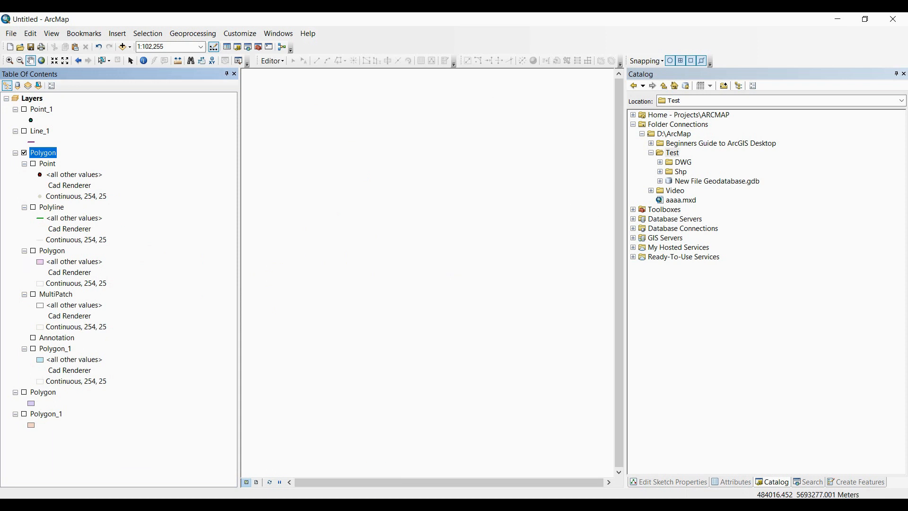
Switch to File Explorer, open Polygon.DWG from the DWG folder in AutoCAD Map 3D, and minimize File Explorer.
{"action": "left_click", "coordinate": [333, 503]}
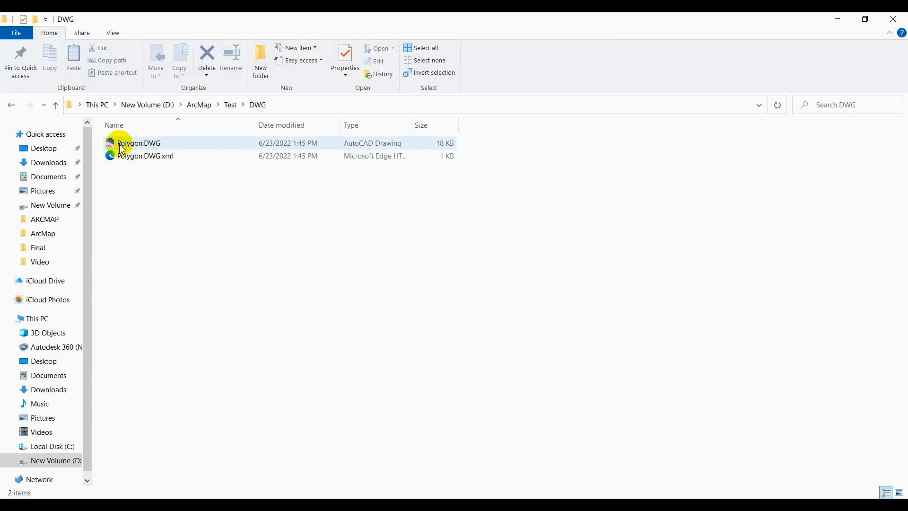
{"action": "double_click", "coordinate": [157, 147]}
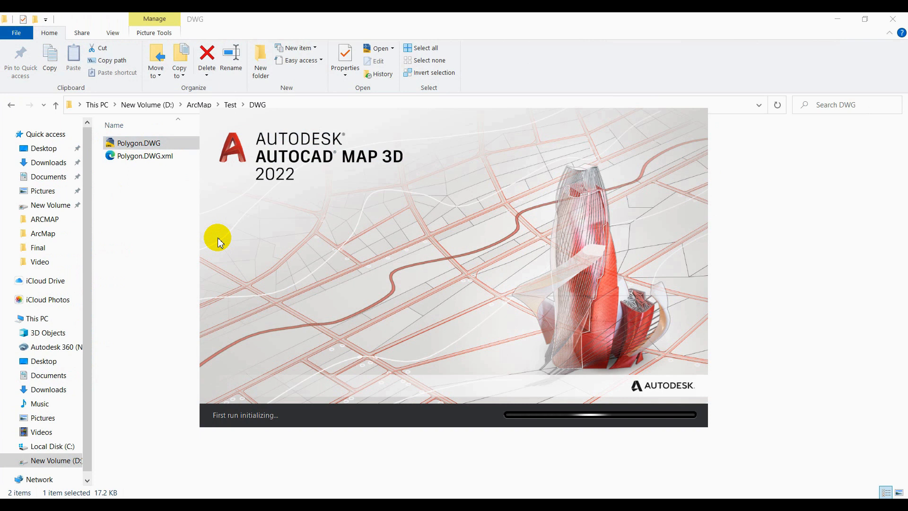
{"action": "left_click", "coordinate": [835, 21]}
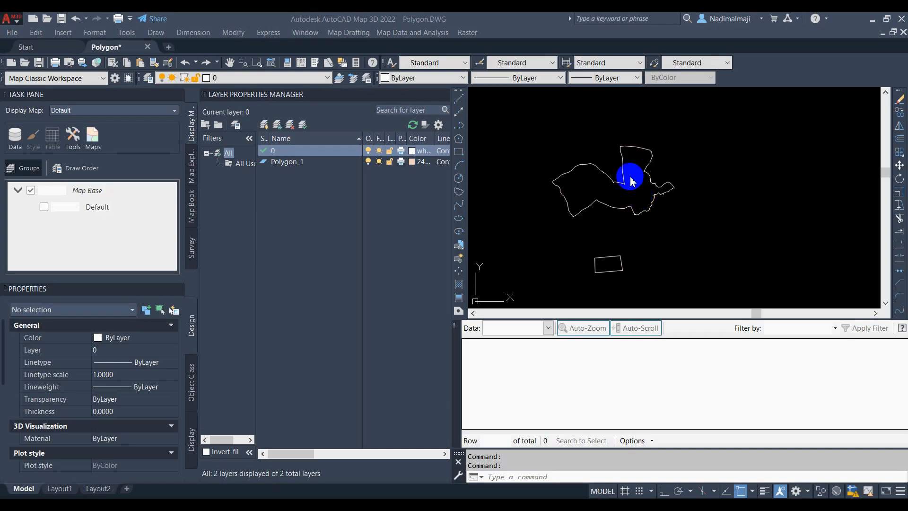
Select the irregular outline and the small rectangle in the drawing, examine their polyline properties, and return to ArcMap.
{"action": "left_click", "coordinate": [621, 164]}
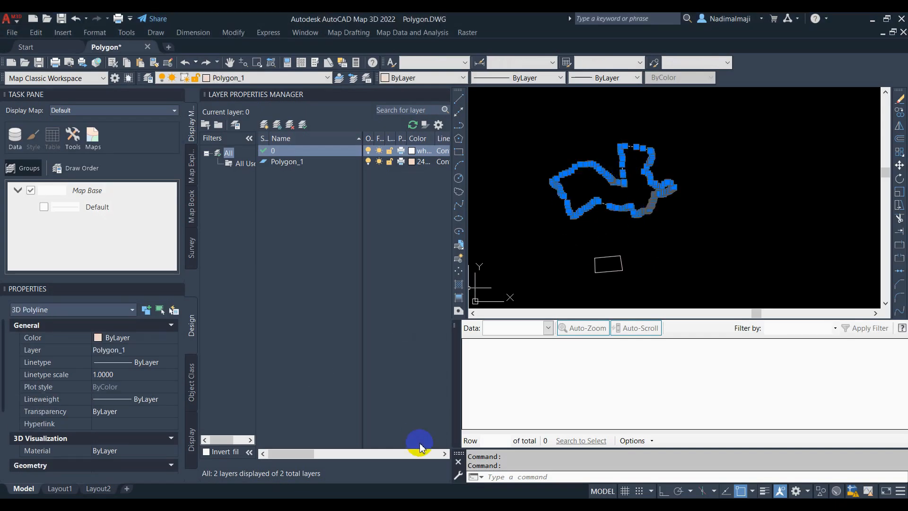
{"action": "scroll", "coordinate": [161, 418], "scroll_direction": "down", "scroll_amount": 3}
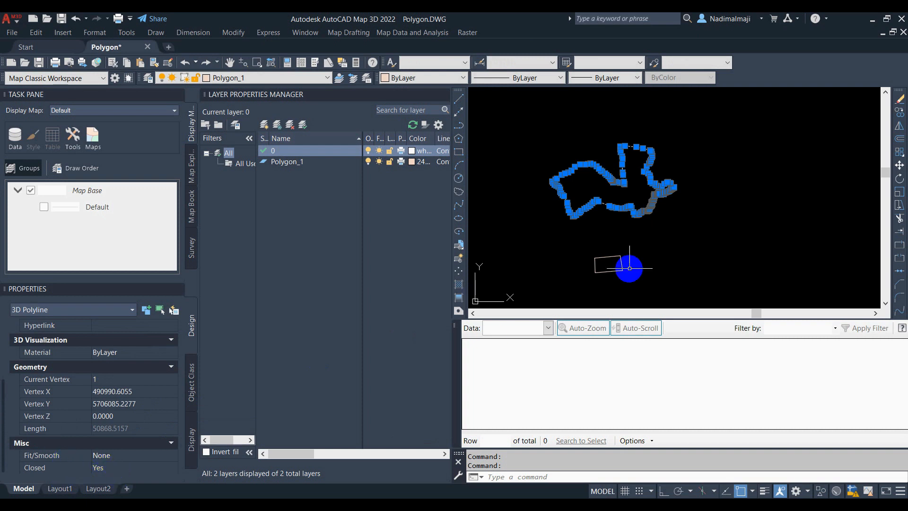
{"action": "left_click", "coordinate": [609, 269]}
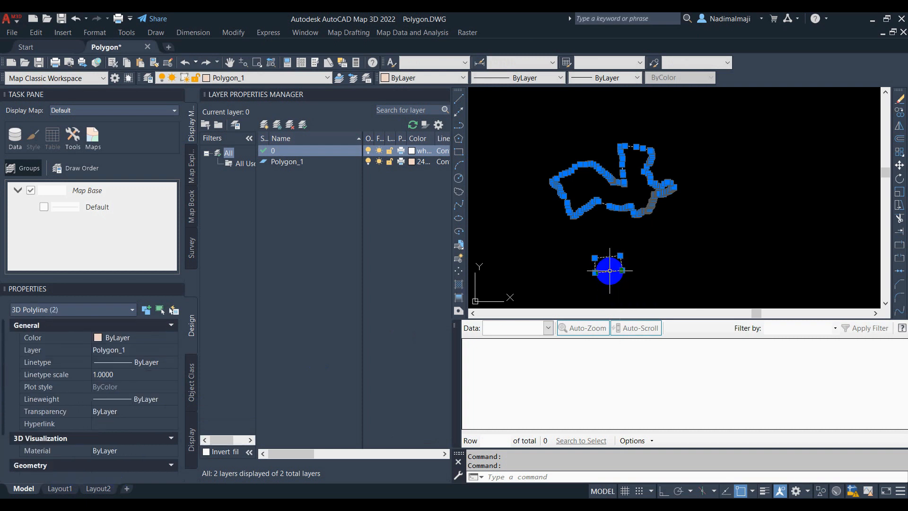
{"action": "left_click", "coordinate": [872, 19]}
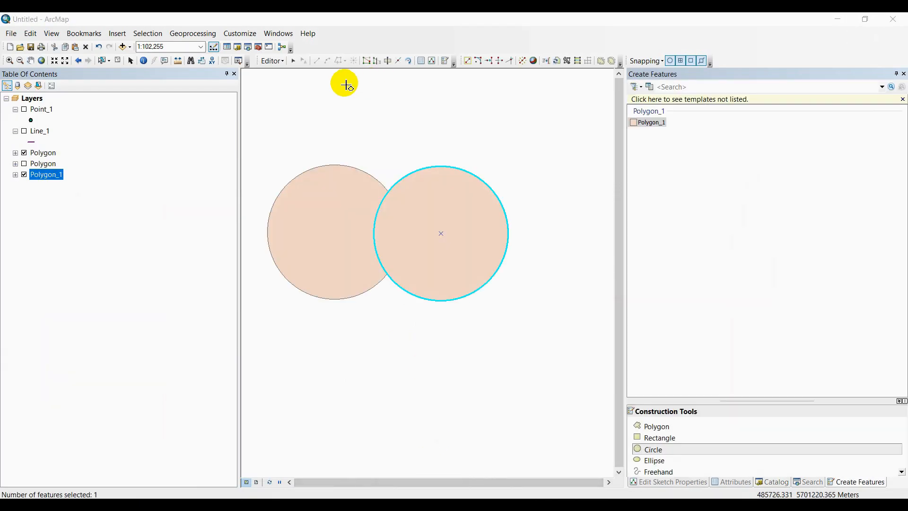
Leave circle drawing for the Edit tool and turn on the Point_1 and Line_1 layers.
{"action": "left_click", "coordinate": [294, 63]}
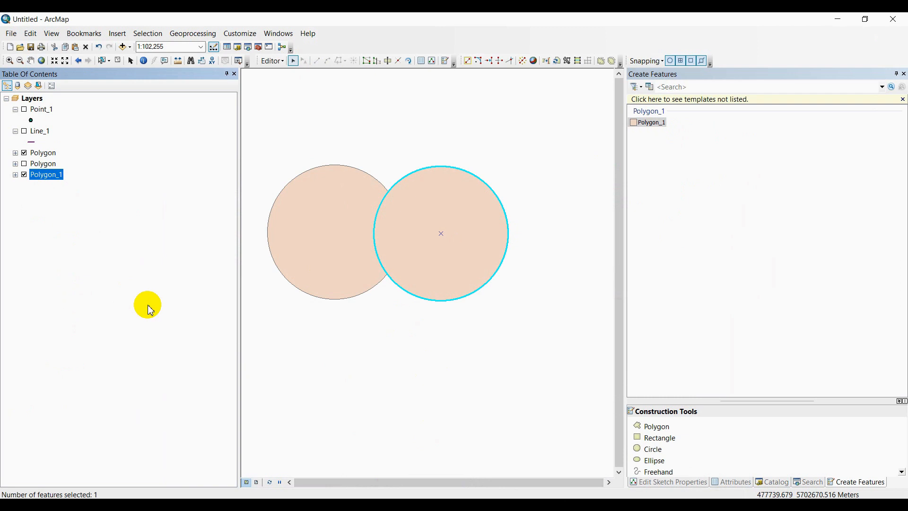
{"action": "left_click", "coordinate": [25, 110]}
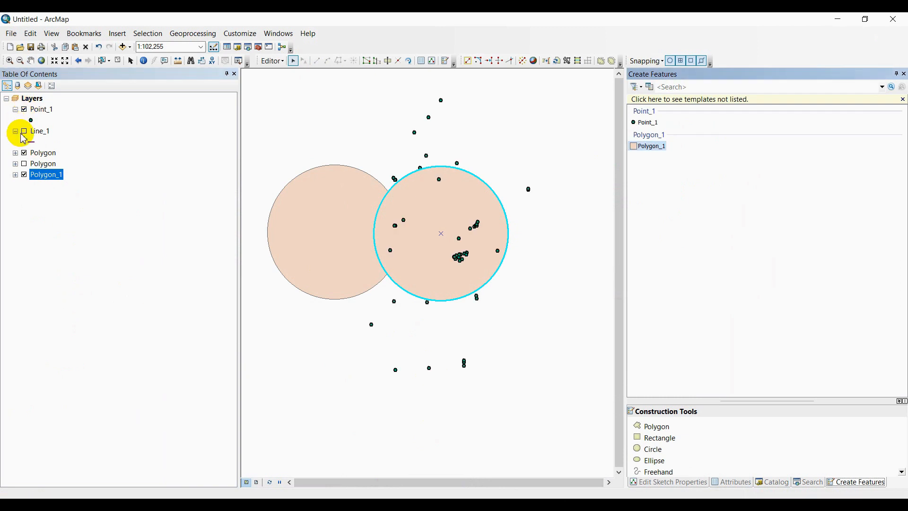
{"action": "left_click", "coordinate": [24, 132]}
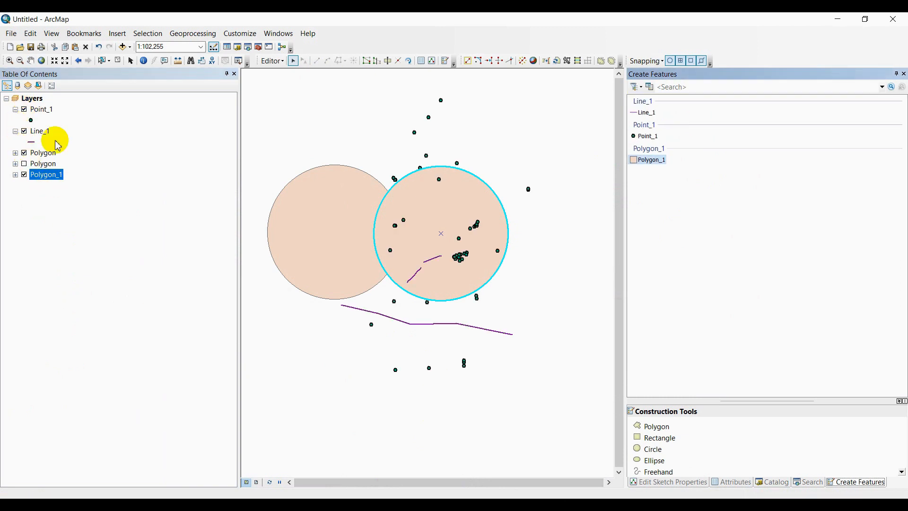
Change the Point_1 layer's symbol to the green Triangle 2 marker at size 18, looking through the other available marker symbols.
{"action": "left_click", "coordinate": [31, 121]}
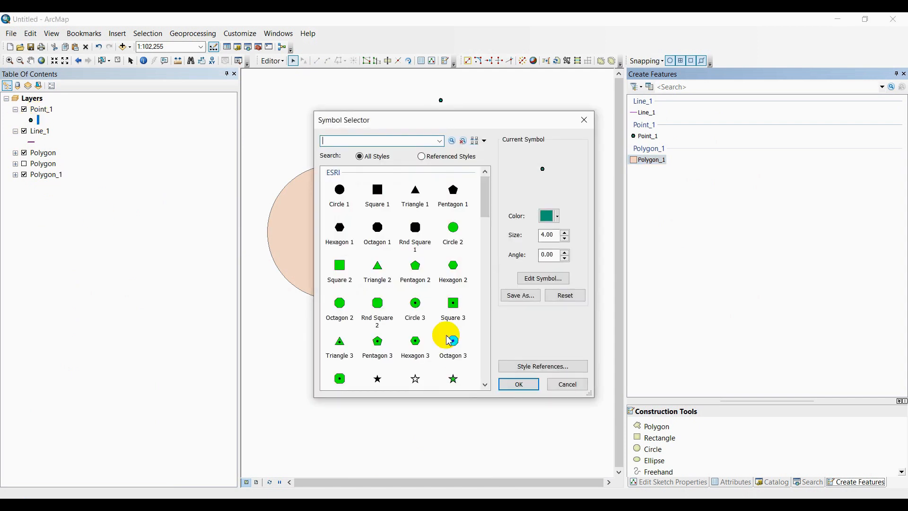
{"action": "left_click", "coordinate": [380, 267]}
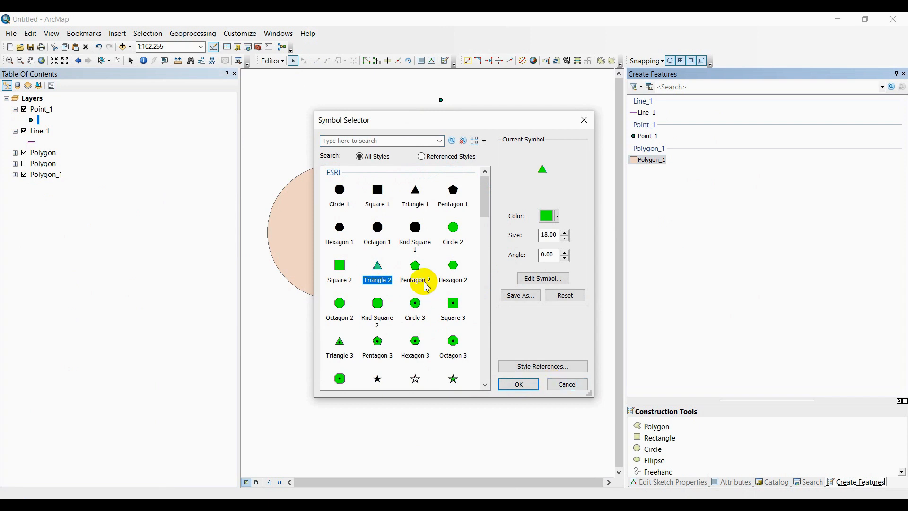
{"action": "scroll", "coordinate": [428, 281], "scroll_direction": "down", "scroll_amount": 3}
{"action": "scroll", "coordinate": [434, 305], "scroll_direction": "up", "scroll_amount": 2}
{"action": "scroll", "coordinate": [436, 305], "scroll_direction": "down", "scroll_amount": 8}
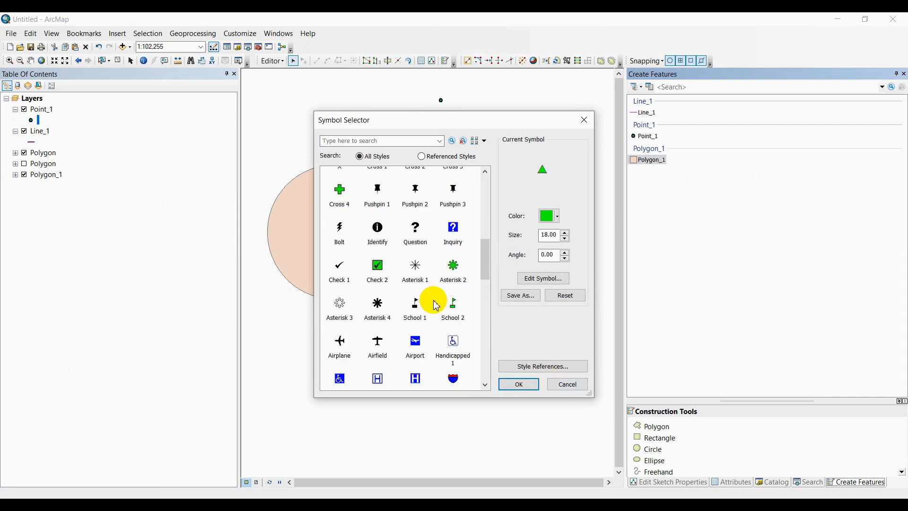
{"action": "scroll", "coordinate": [435, 303], "scroll_direction": "down", "scroll_amount": 3}
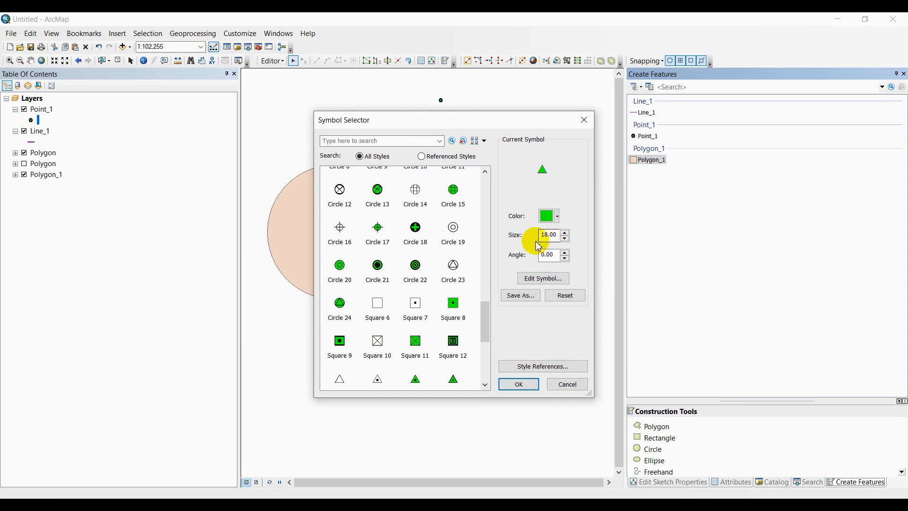
{"action": "left_click", "coordinate": [528, 389]}
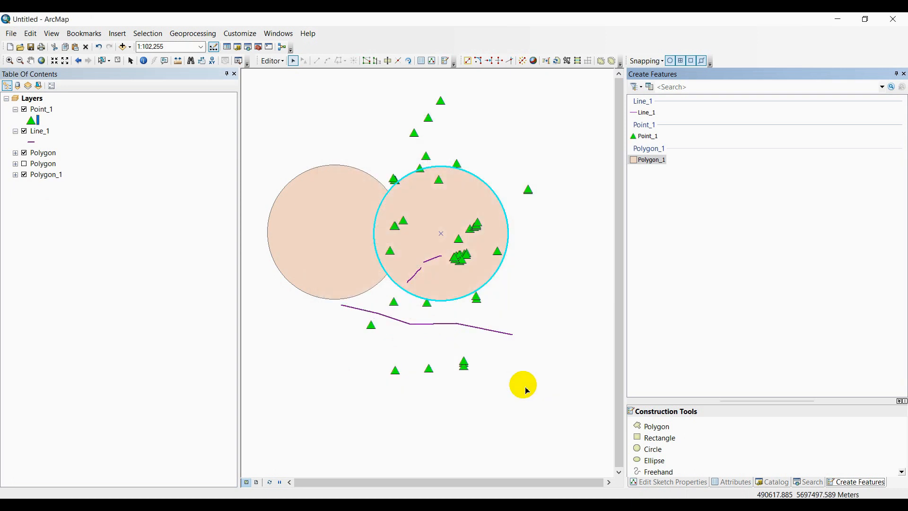
{"action": "left_click", "coordinate": [34, 122]}
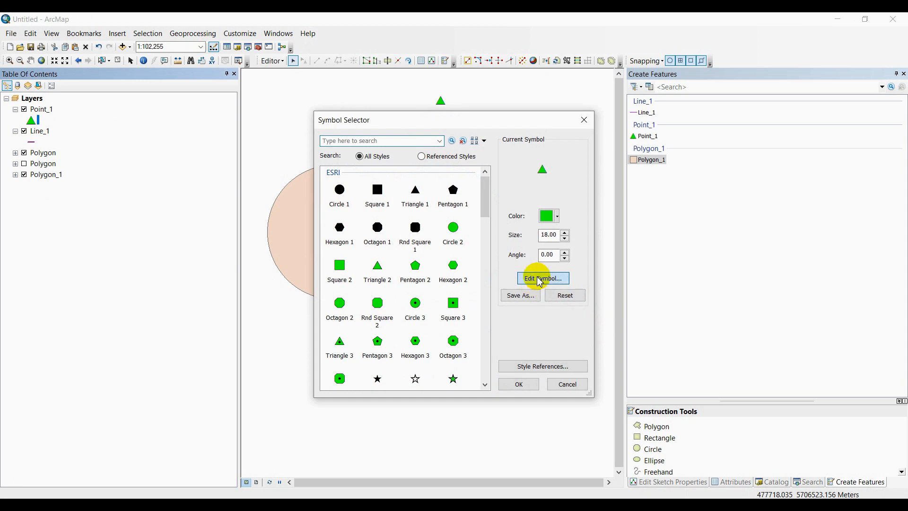
{"action": "left_click", "coordinate": [527, 389]}
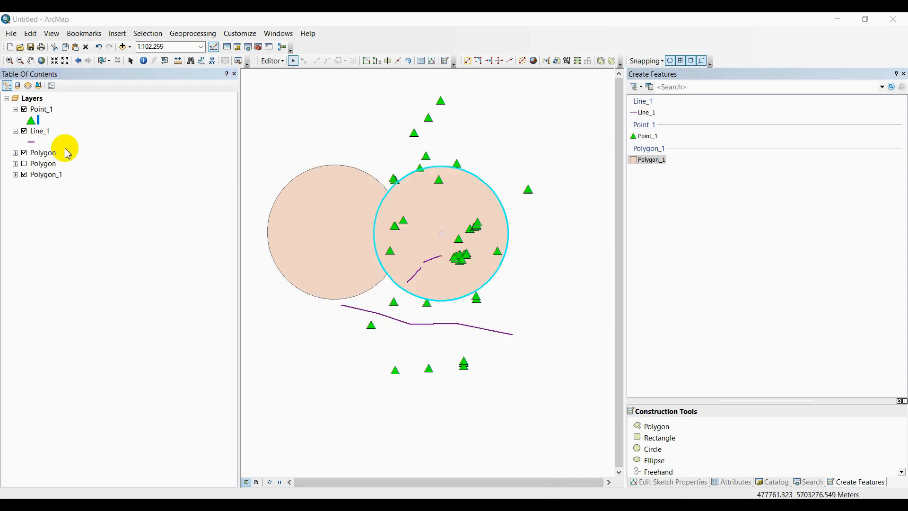
Symbolize the Line_1 layer with the Expressway line style, recolored red and with an increased width.
{"action": "left_click", "coordinate": [31, 144]}
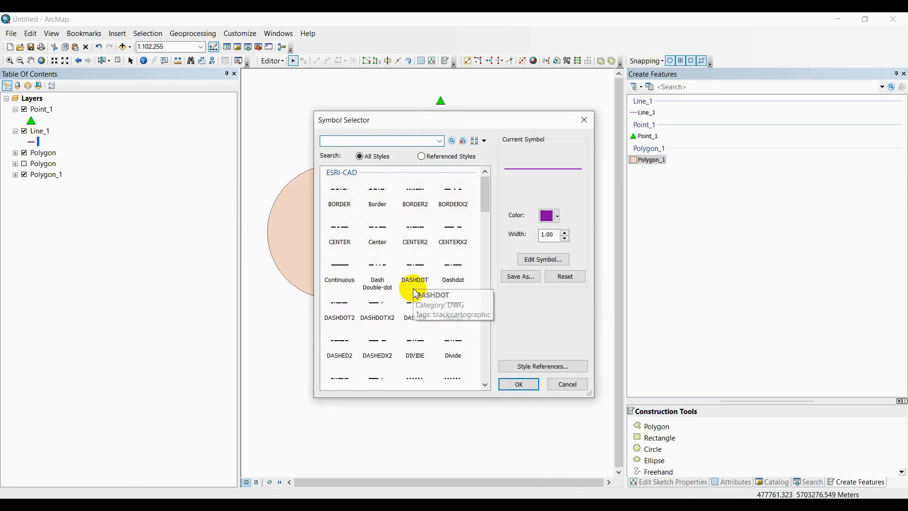
{"action": "scroll", "coordinate": [416, 288], "scroll_direction": "down", "scroll_amount": 5}
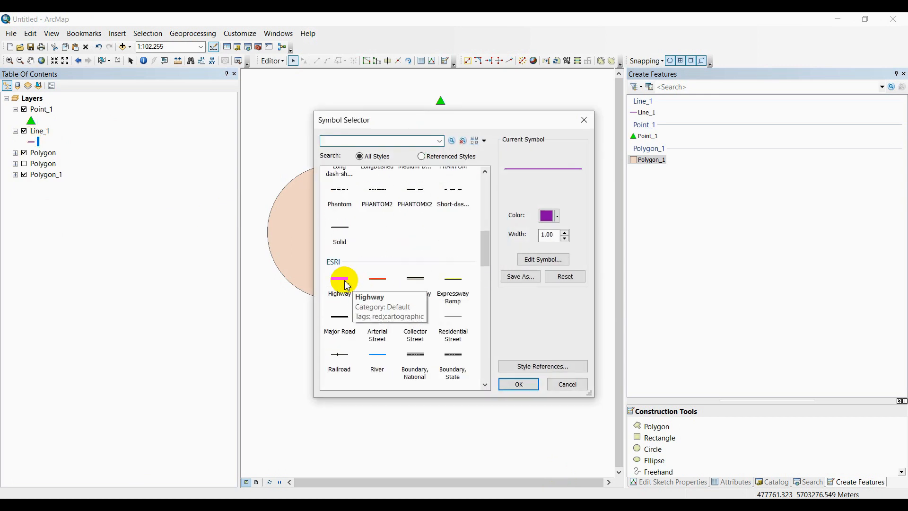
{"action": "left_click", "coordinate": [417, 282]}
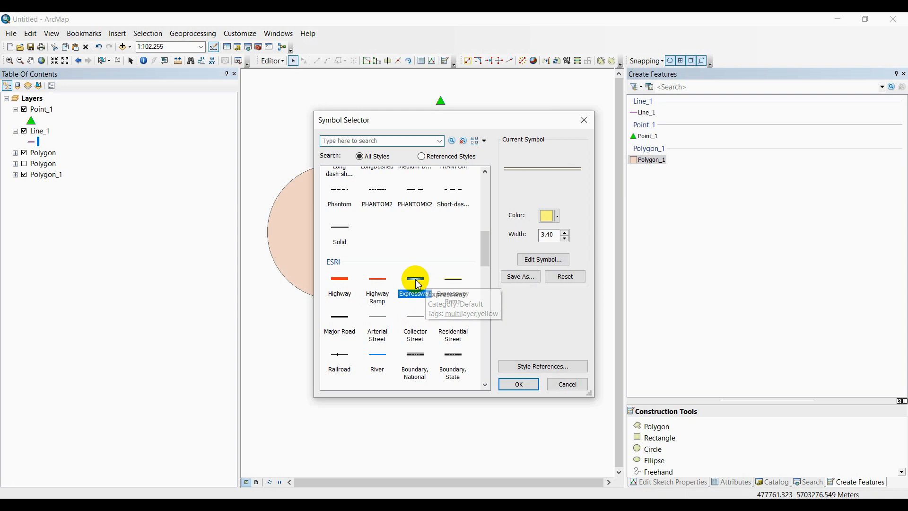
{"action": "left_click", "coordinate": [550, 216]}
{"action": "left_click", "coordinate": [557, 267]}
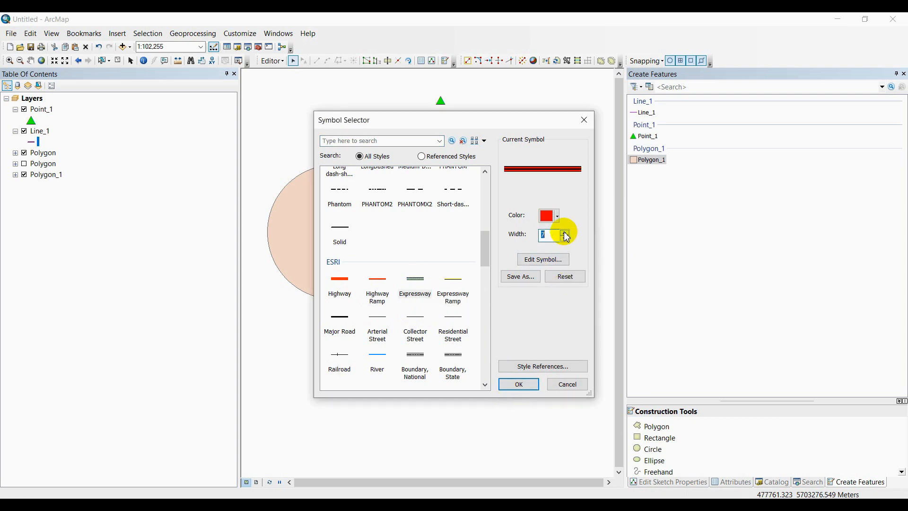
{"action": "left_click", "coordinate": [565, 235]}
{"action": "left_click", "coordinate": [565, 235]}
{"action": "left_click", "coordinate": [517, 383]}
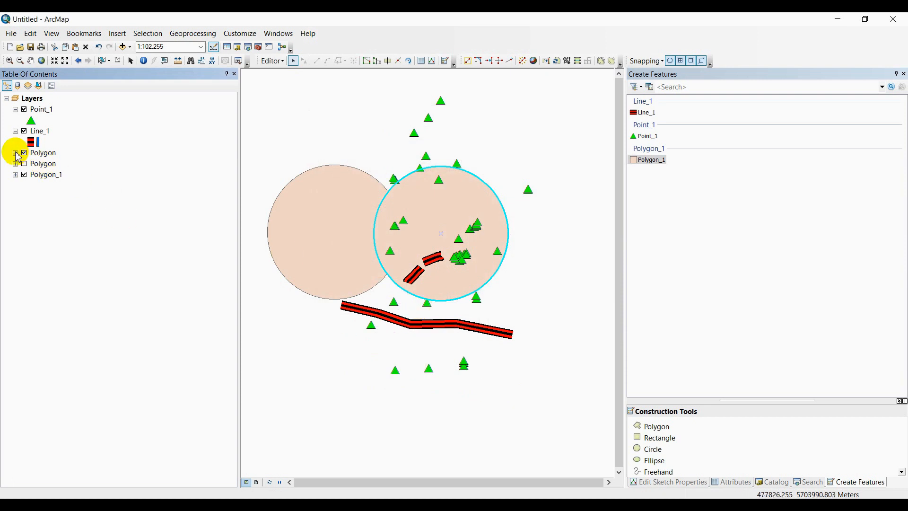
Expand the Polygon_1 layer and apply the Radiation Overlay fill symbol to it.
{"action": "left_click", "coordinate": [15, 175]}
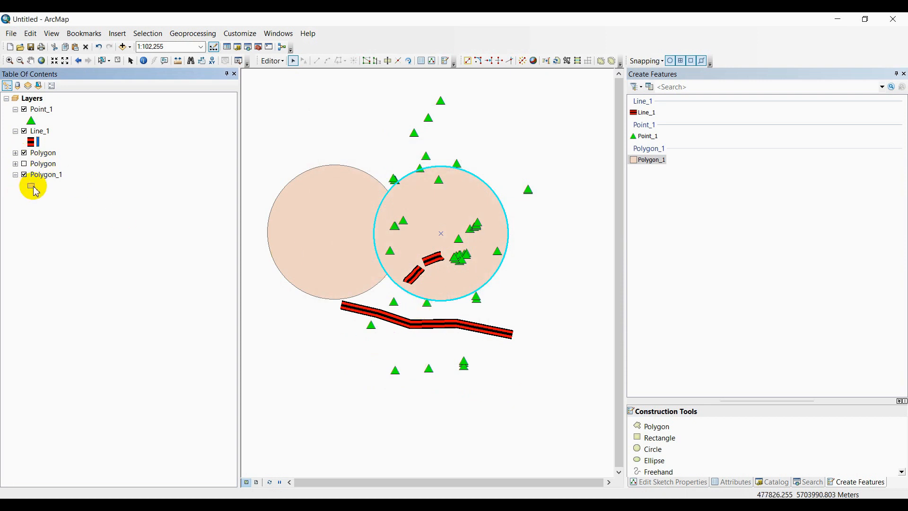
{"action": "left_click", "coordinate": [32, 187]}
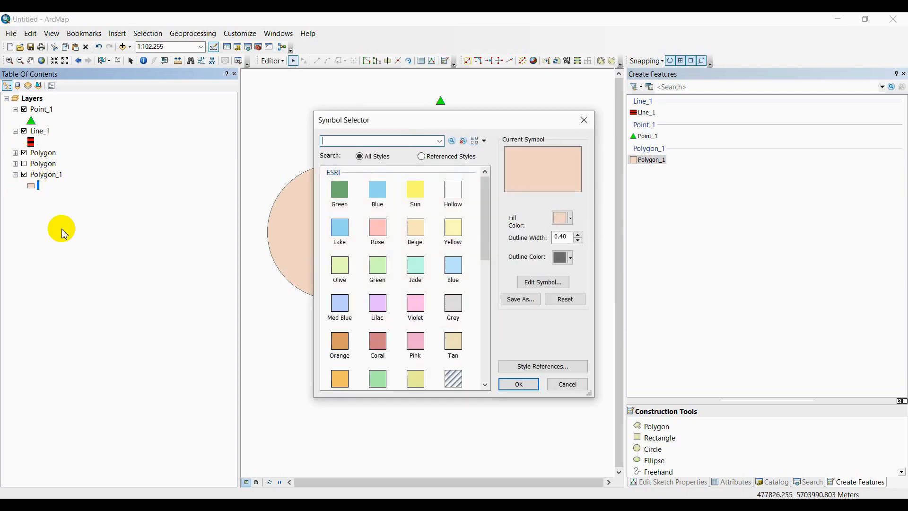
{"action": "left_click", "coordinate": [459, 190]}
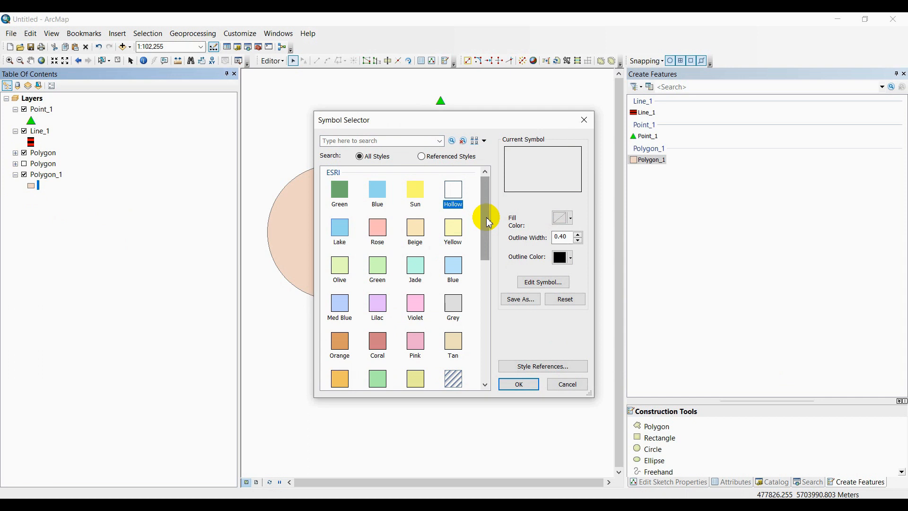
{"action": "left_click_drag", "start_coordinate": [489, 222], "coordinate": [510, 283]}
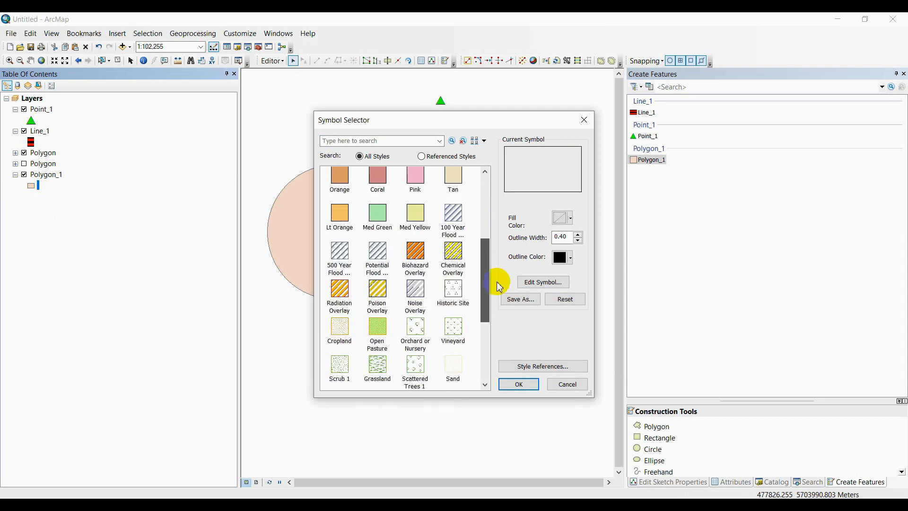
{"action": "scroll", "coordinate": [361, 291], "scroll_direction": "up", "scroll_amount": 3}
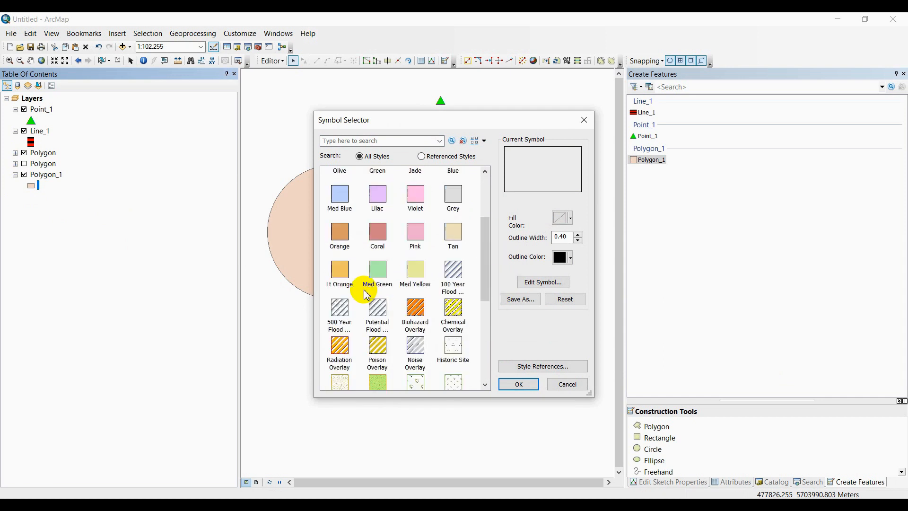
{"action": "left_click", "coordinate": [340, 346]}
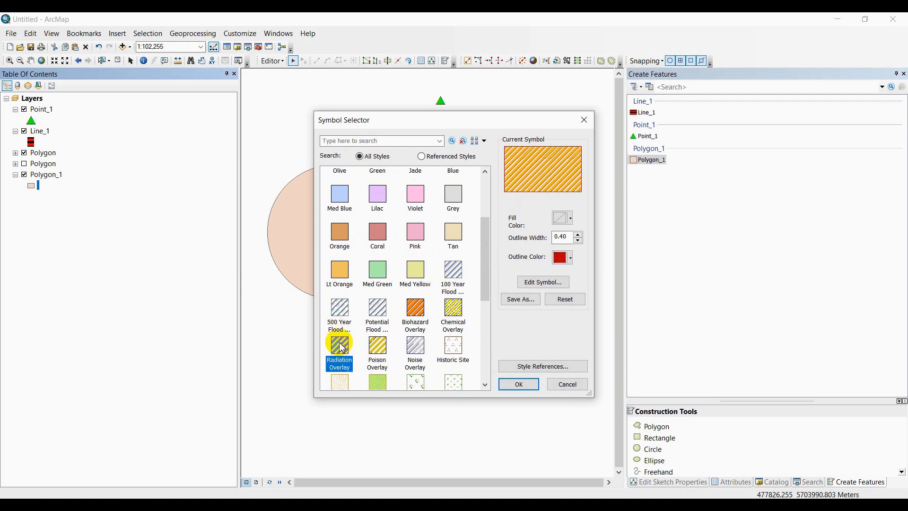
{"action": "left_click", "coordinate": [522, 385]}
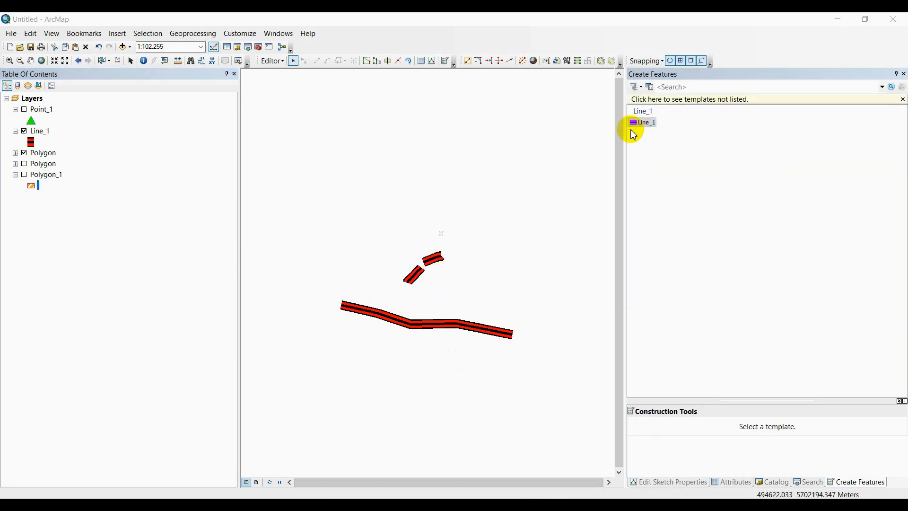
Draw a nearly horizontal Line_1 feature about 3600 m long above the existing lines and finish the sketch.
{"action": "left_click", "coordinate": [645, 123]}
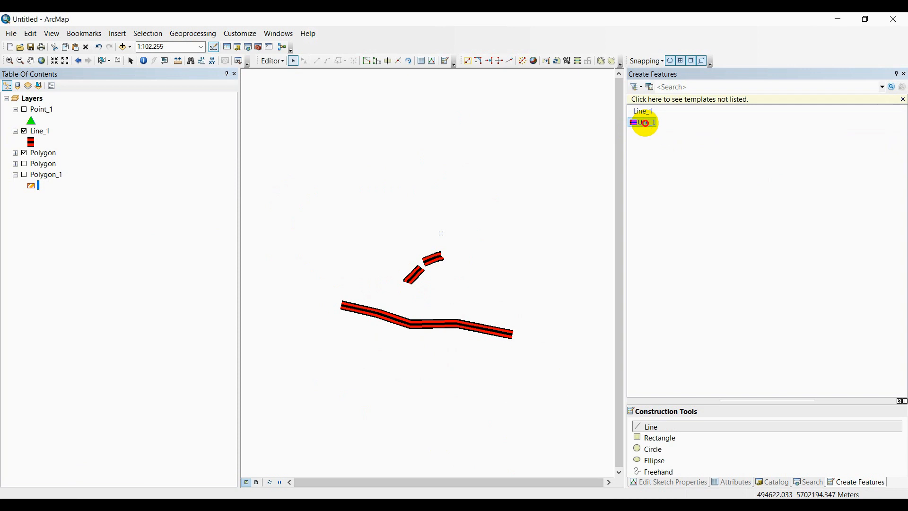
{"action": "left_click", "coordinate": [330, 189]}
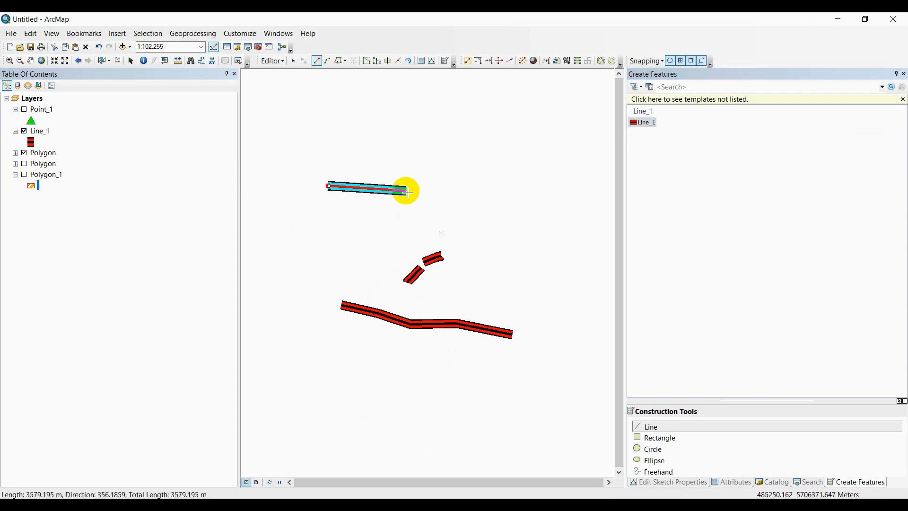
{"action": "left_click", "coordinate": [407, 189]}
{"action": "right_click", "coordinate": [408, 190]}
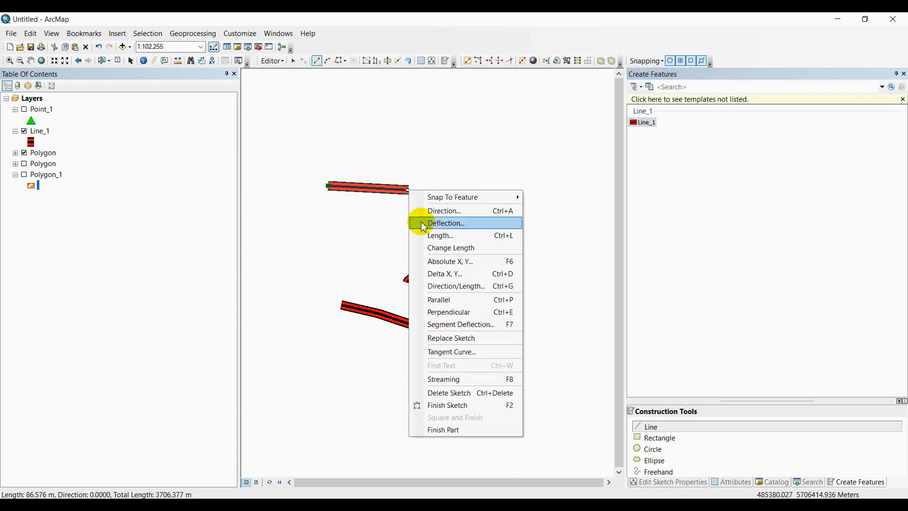
{"action": "left_click", "coordinate": [458, 406]}
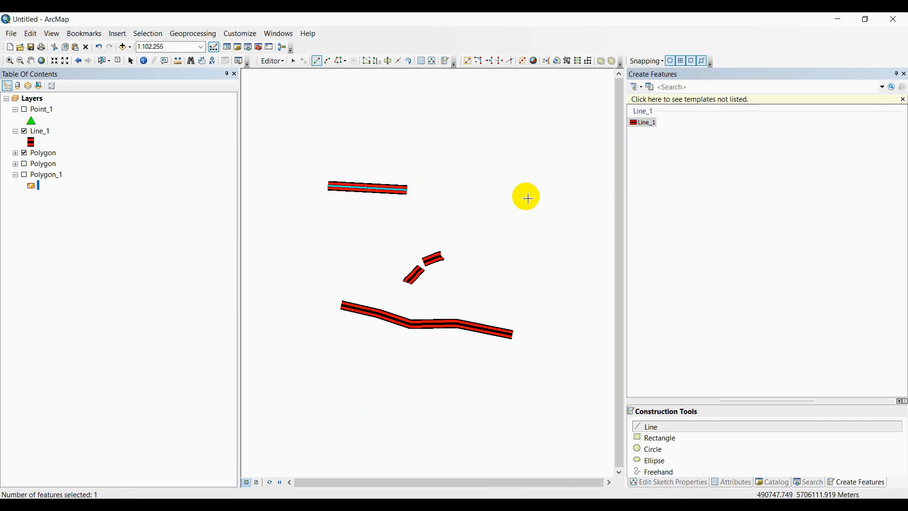
Draw a second Line_1 feature down to the eastern endpoint of the long existing line, snapping to it, and finish the sketch.
{"action": "left_click", "coordinate": [535, 207]}
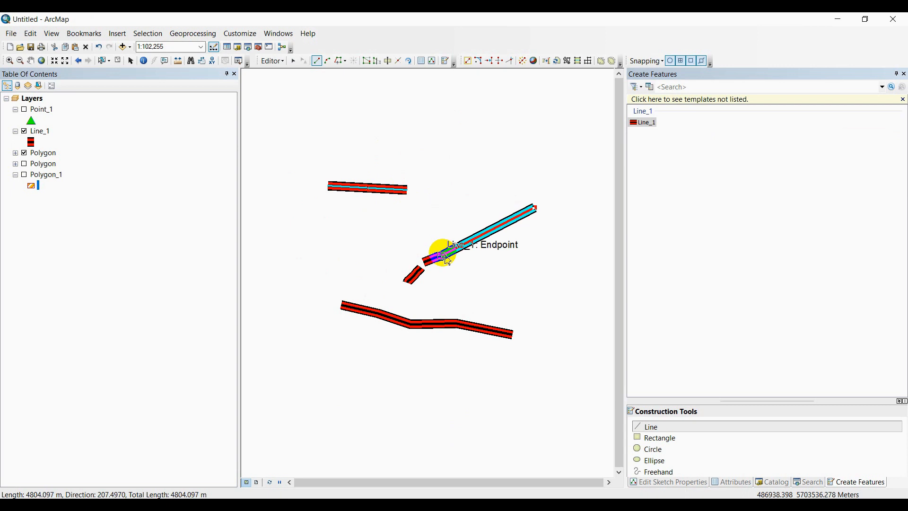
{"action": "left_click", "coordinate": [516, 338]}
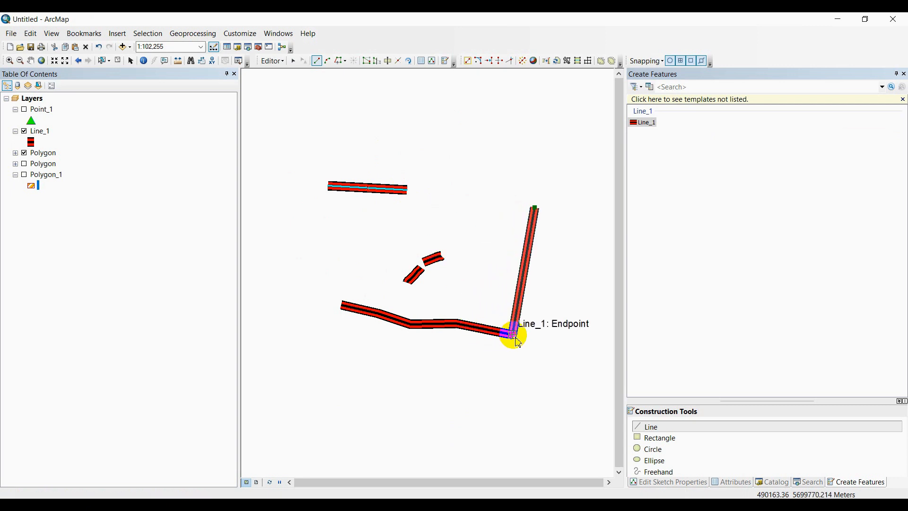
{"action": "right_click", "coordinate": [503, 260]}
{"action": "left_click", "coordinate": [554, 220]}
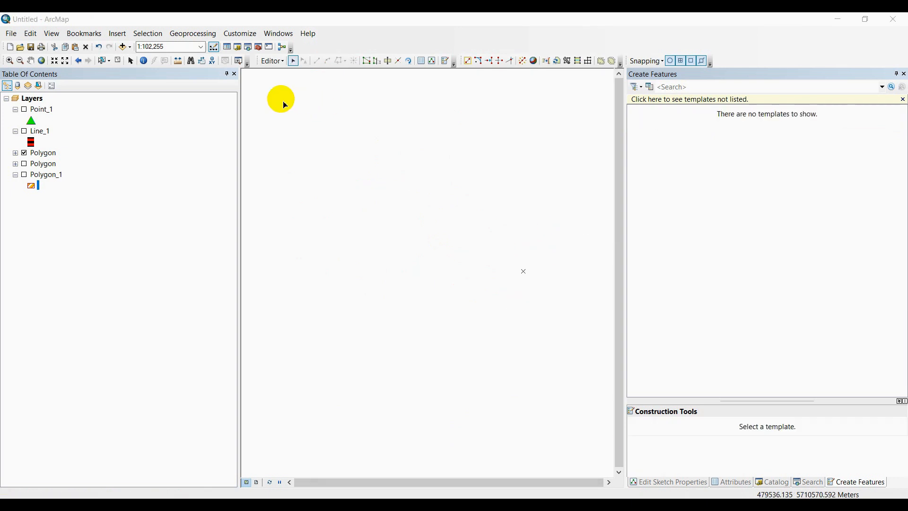
Turn on the Polygon_1 layer and search the local tools for "clip".
{"action": "left_click", "coordinate": [247, 49]}
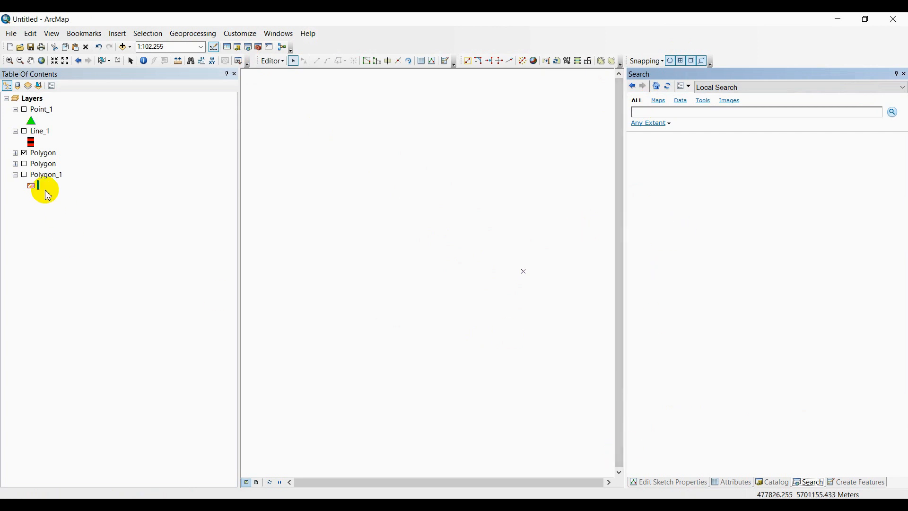
{"action": "left_click", "coordinate": [24, 174]}
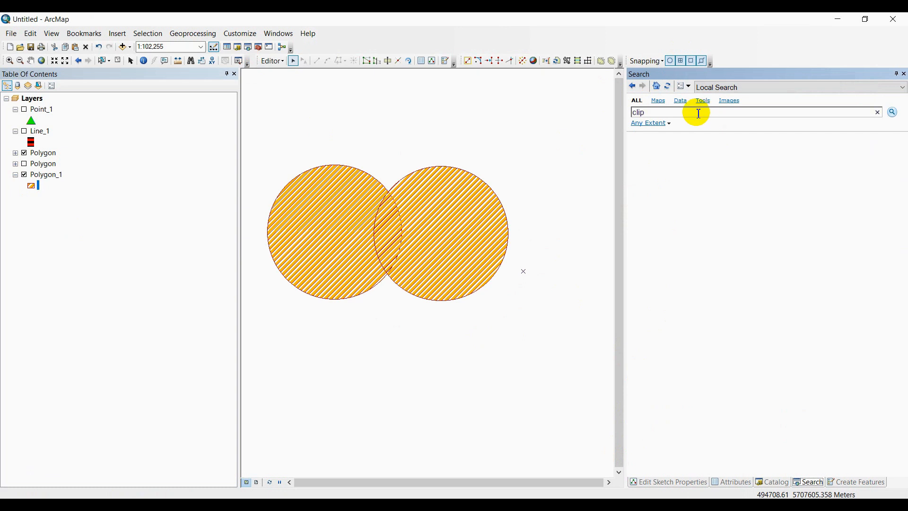
{"action": "key", "text": "Return"}
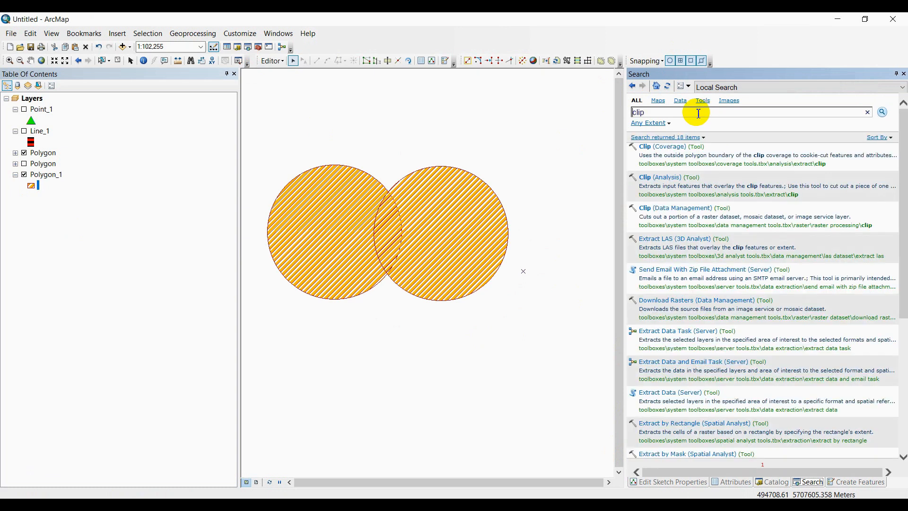
Open the Clip (Analysis) tool and set Polygon as the input features and Polygon_1 as the clip features.
{"action": "left_click", "coordinate": [683, 180]}
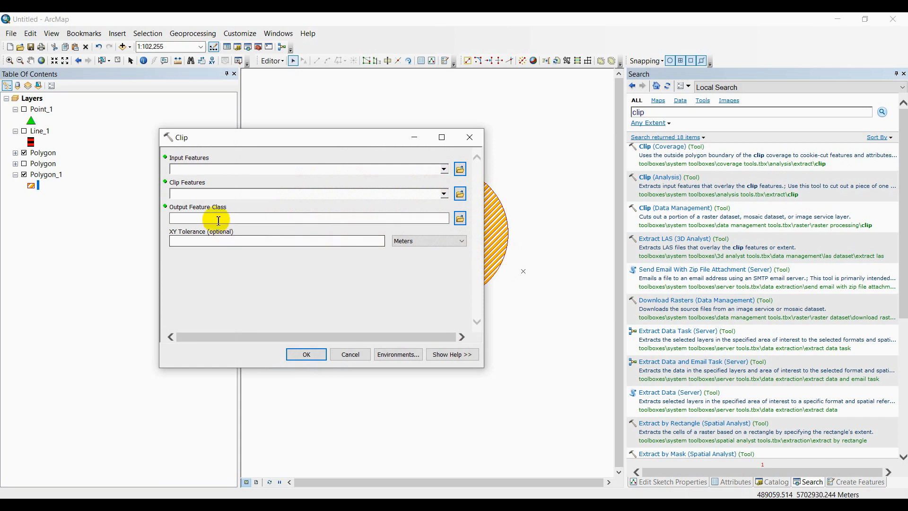
{"action": "left_click_drag", "start_coordinate": [297, 143], "coordinate": [352, 248]}
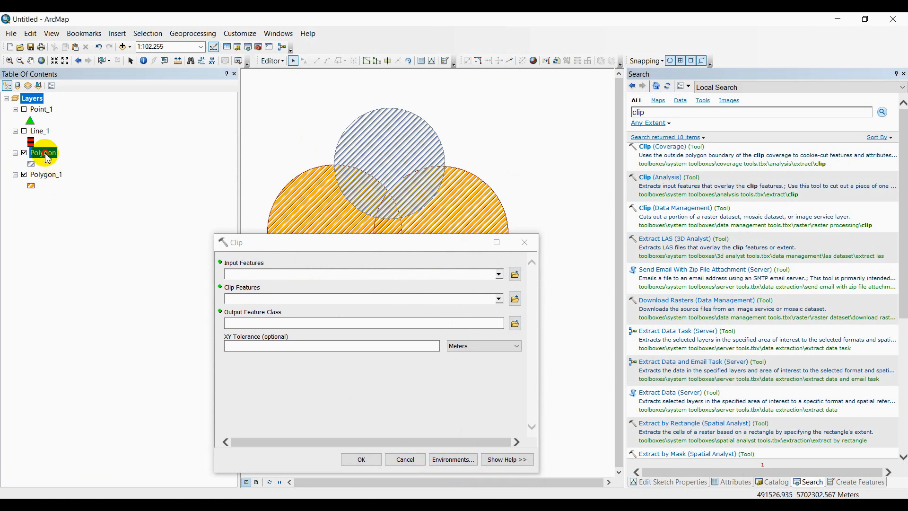
{"action": "left_click_drag", "start_coordinate": [47, 158], "coordinate": [273, 279]}
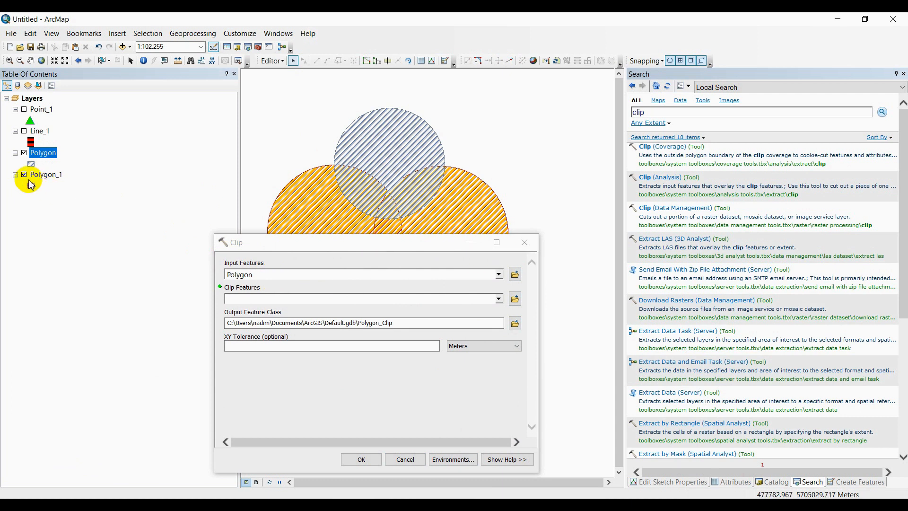
{"action": "left_click_drag", "start_coordinate": [51, 182], "coordinate": [256, 307]}
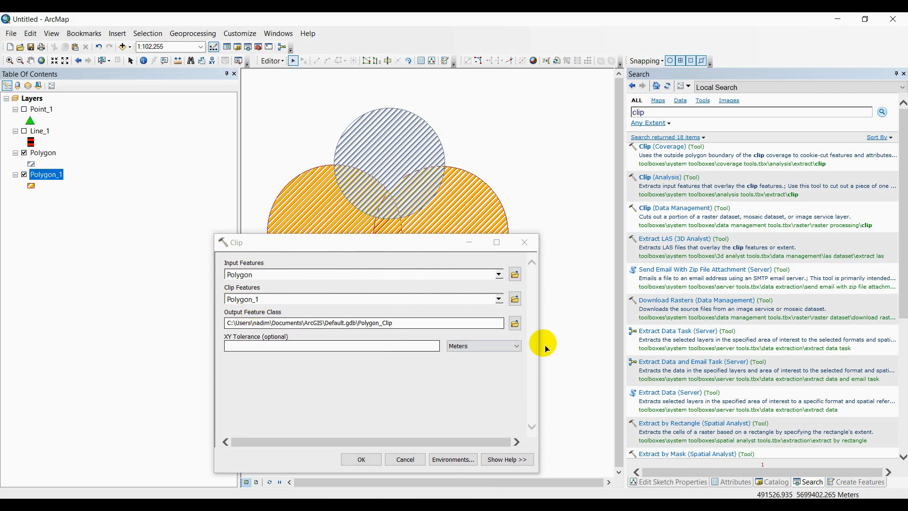
Browse the output feature class location to D:\ArcMap\Test and create a new folder named Clip there.
{"action": "left_click", "coordinate": [515, 323]}
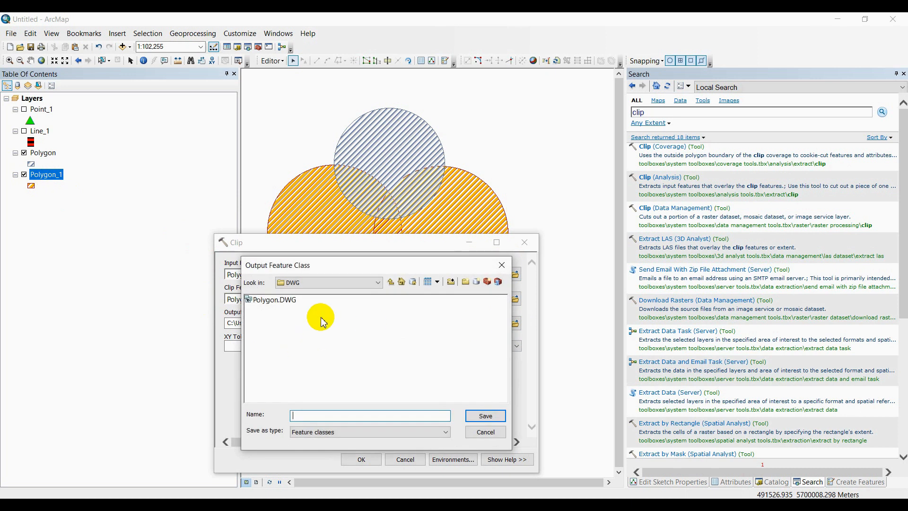
{"action": "left_click", "coordinate": [350, 435]}
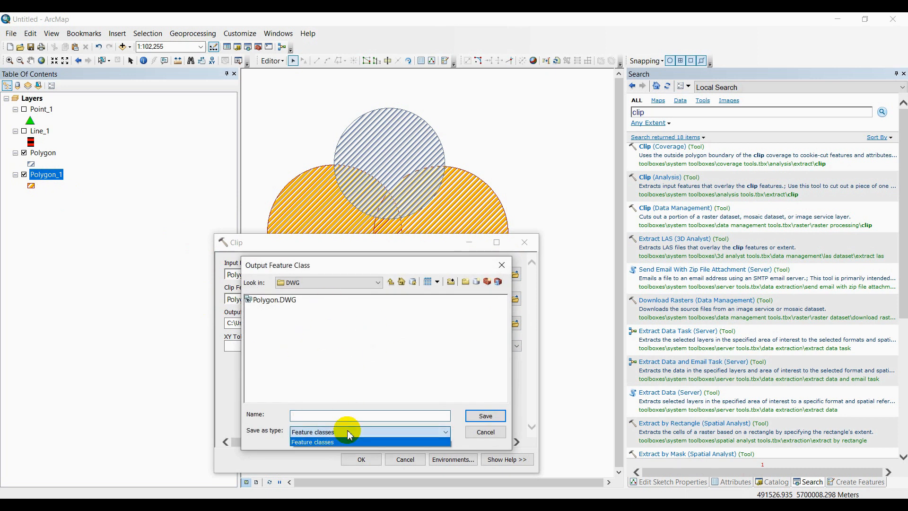
{"action": "left_click", "coordinate": [355, 315]}
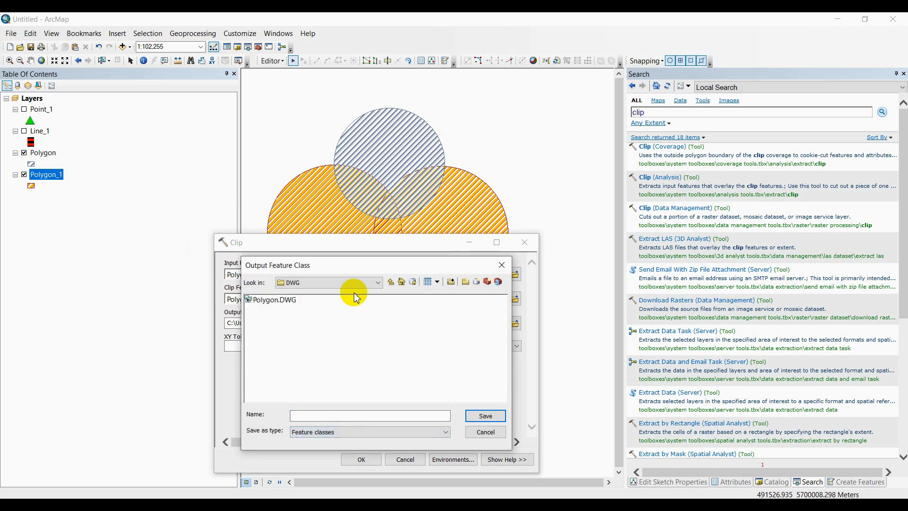
{"action": "left_click", "coordinate": [378, 282]}
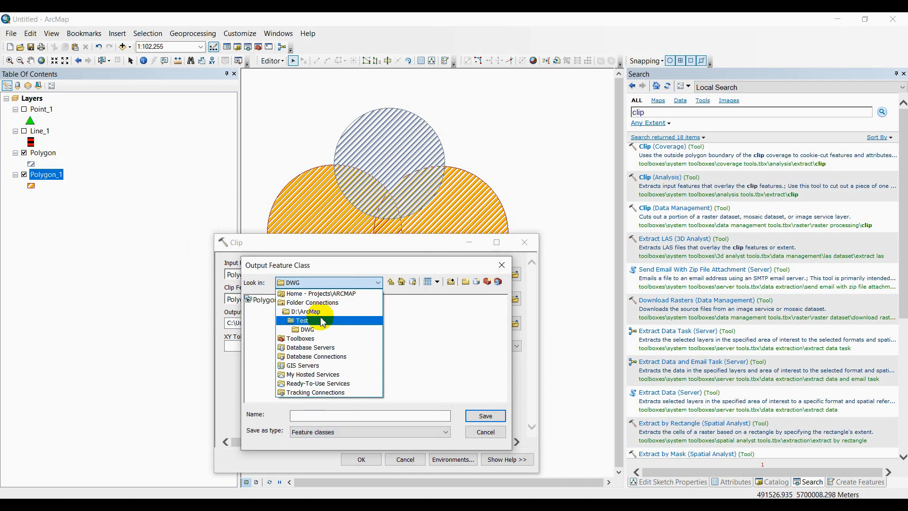
{"action": "left_click", "coordinate": [314, 321]}
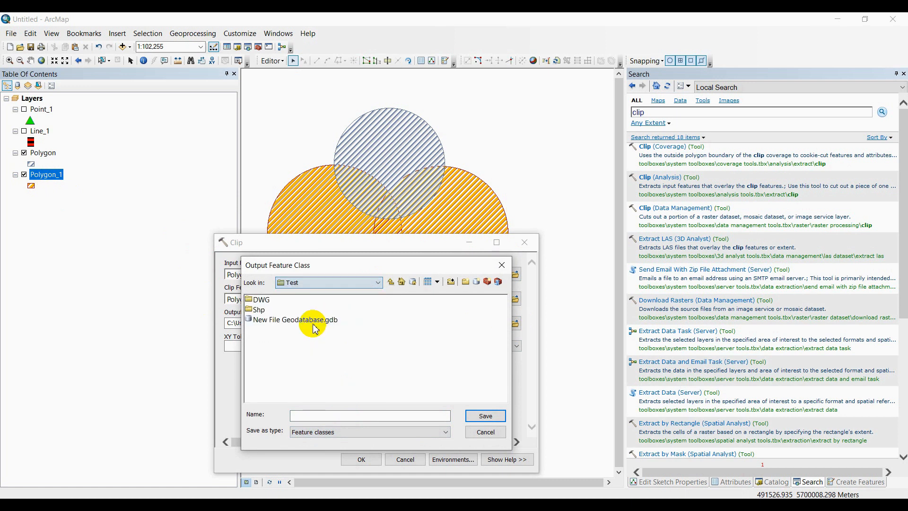
{"action": "left_click", "coordinate": [466, 281]}
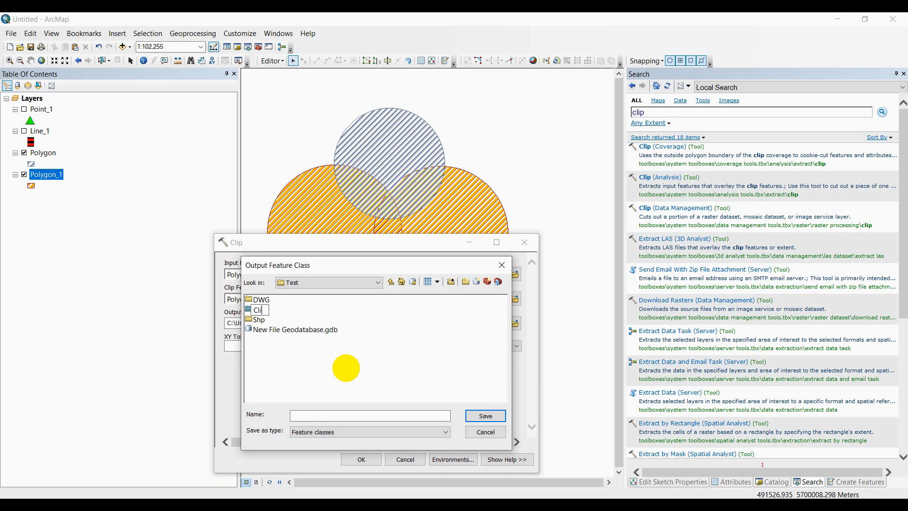
{"action": "left_click", "coordinate": [339, 359]}
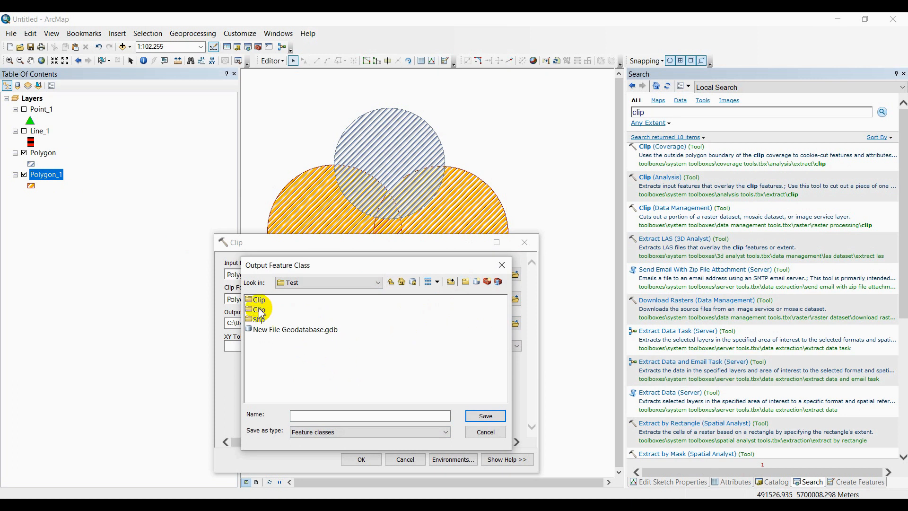
Save the output feature class as 1 in the Clip folder and run the Clip tool.
{"action": "double_click", "coordinate": [255, 300]}
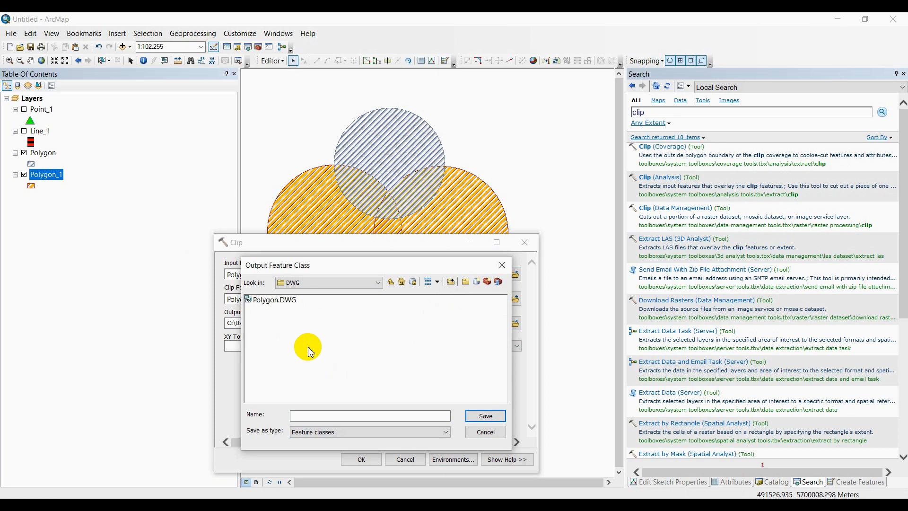
{"action": "left_click", "coordinate": [391, 282]}
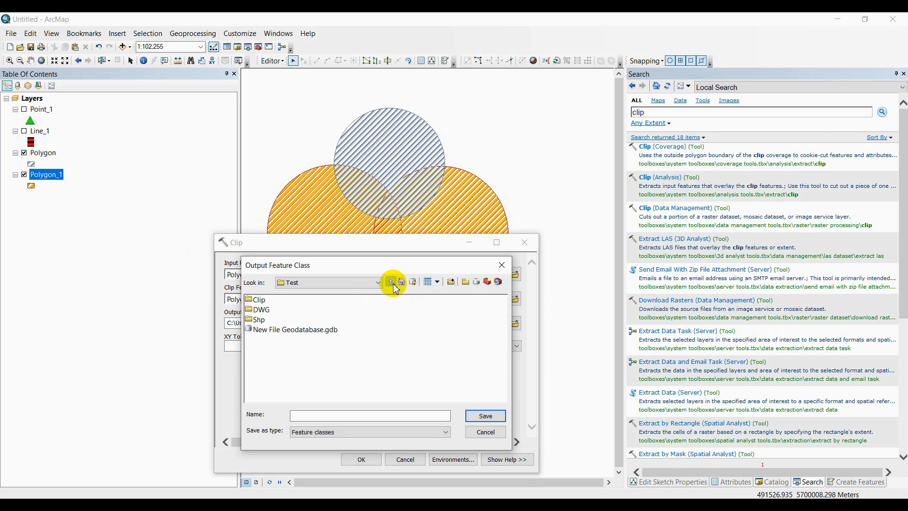
{"action": "double_click", "coordinate": [259, 300]}
{"action": "left_click", "coordinate": [326, 416]}
{"action": "type", "text": "1"}
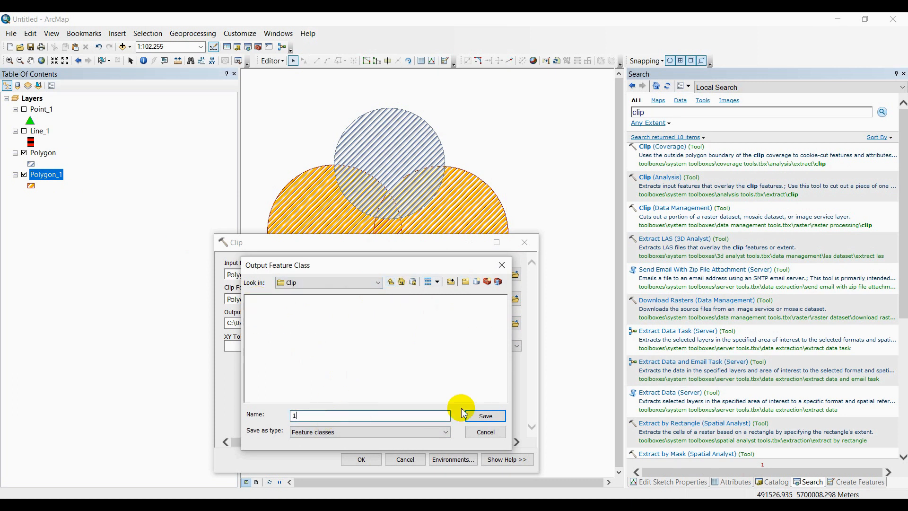
{"action": "left_click", "coordinate": [486, 416]}
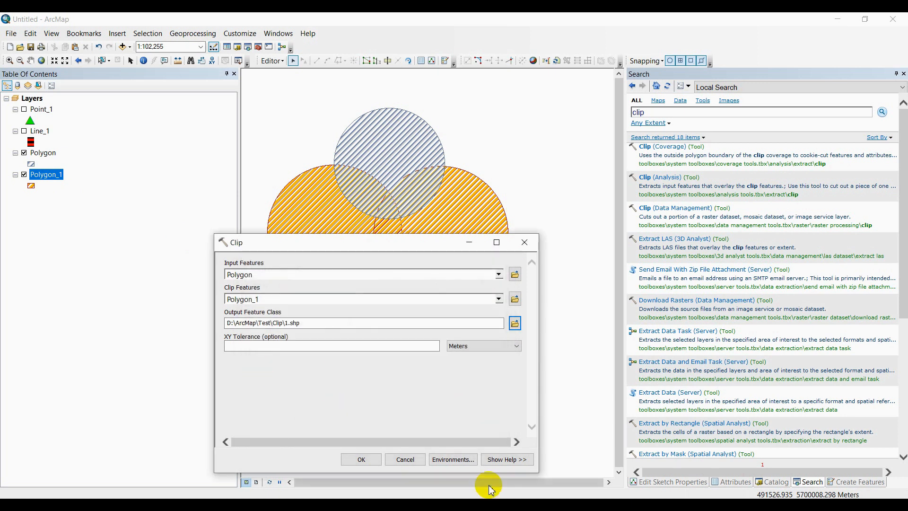
{"action": "left_click", "coordinate": [361, 459]}
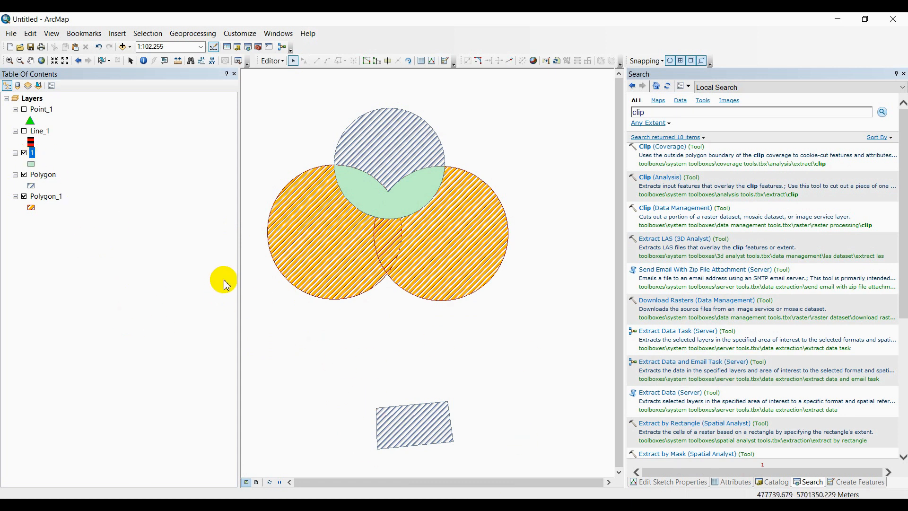
Hide and reshow the Polygon and Polygon_1 layers to inspect the clipped shape, and turn off layer 1.
{"action": "left_click", "coordinate": [24, 174]}
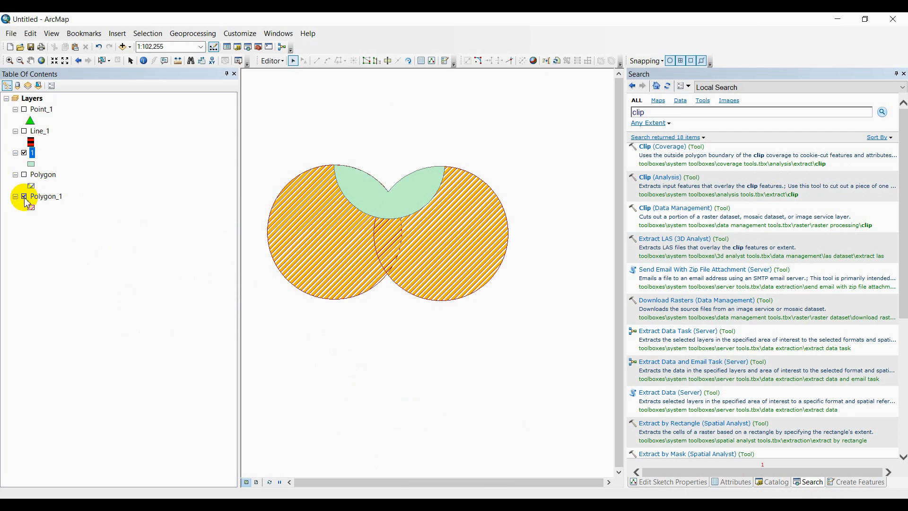
{"action": "left_click", "coordinate": [25, 196]}
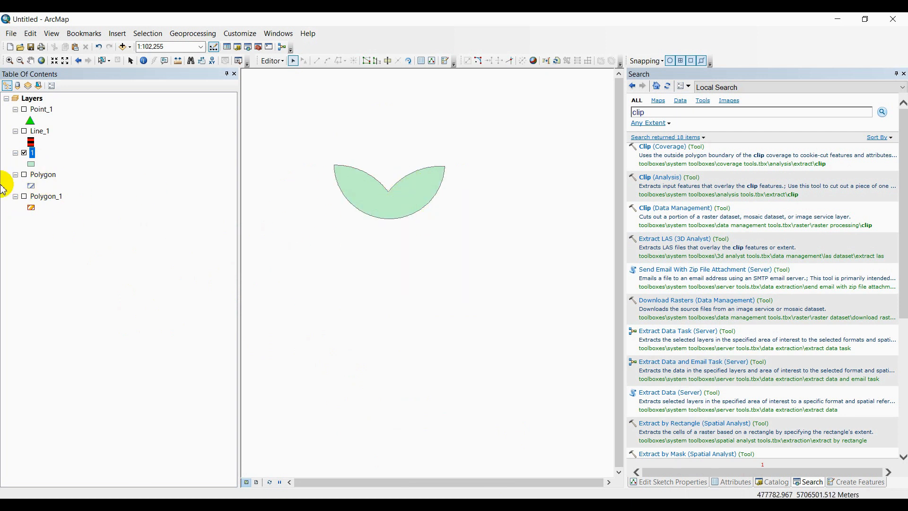
{"action": "left_click", "coordinate": [24, 174]}
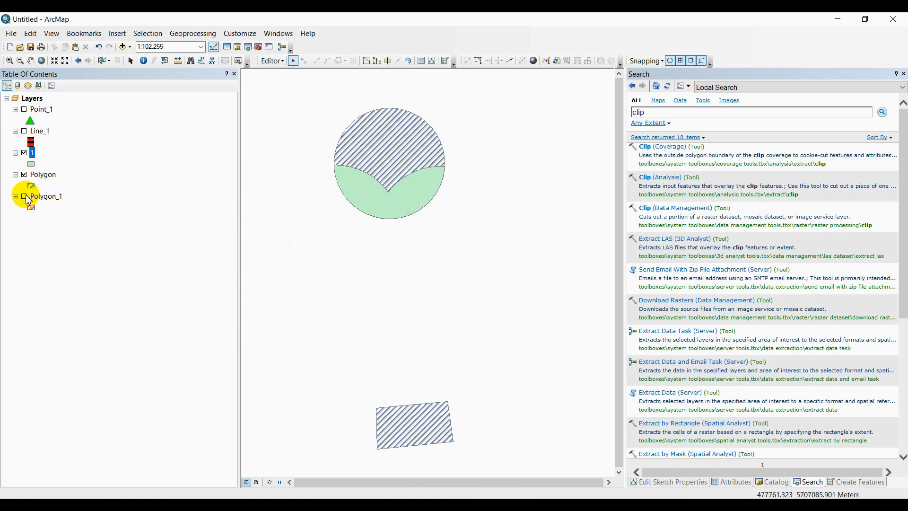
{"action": "left_click", "coordinate": [25, 196]}
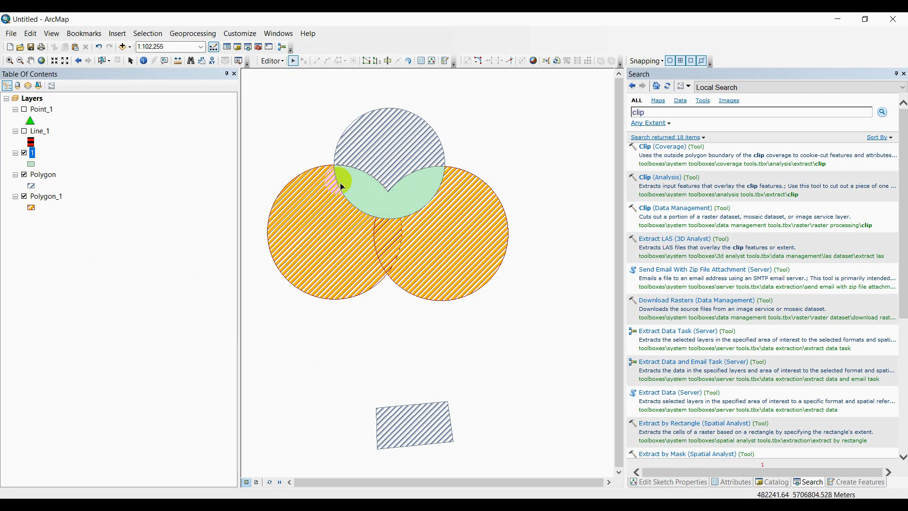
{"action": "left_click", "coordinate": [390, 199]}
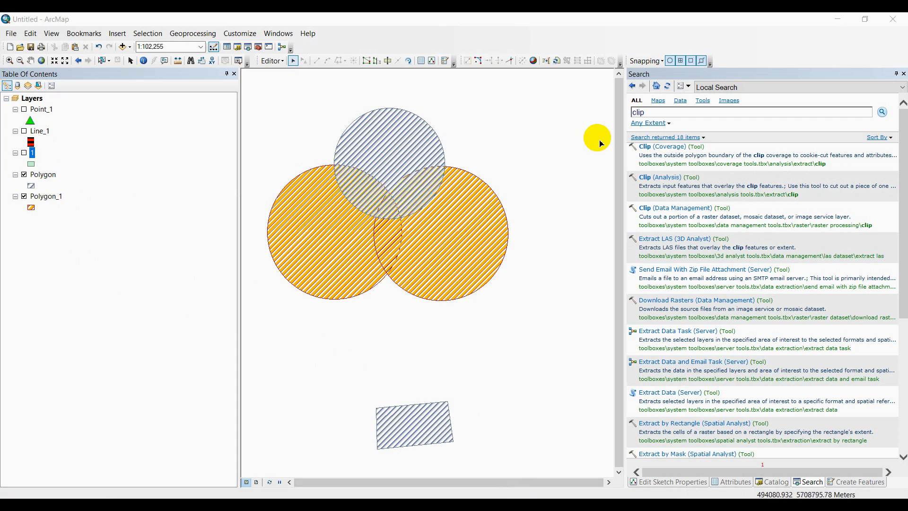
Search the local tools for "intersect", open Intersect (Analysis) and add Polygon_1 as its input feature.
{"action": "left_click", "coordinate": [654, 112]}
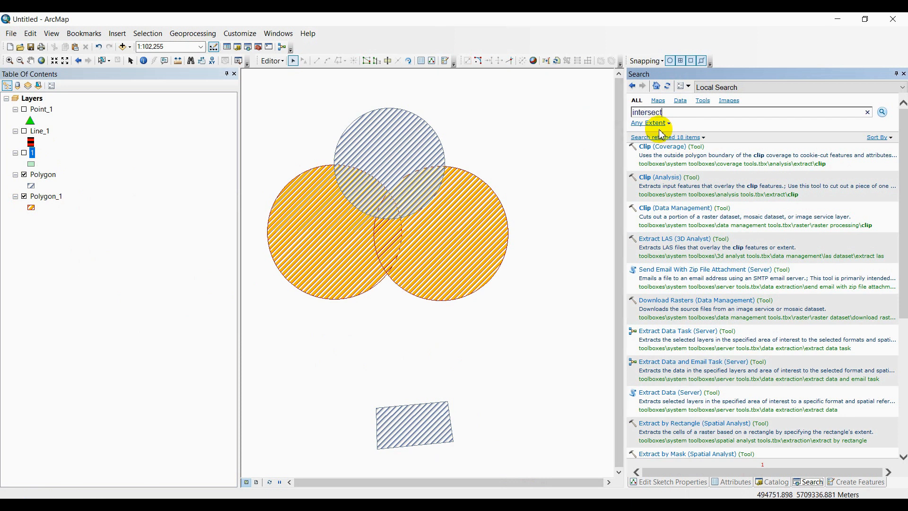
{"action": "type", "text": "intersect"}
{"action": "key", "text": "Return"}
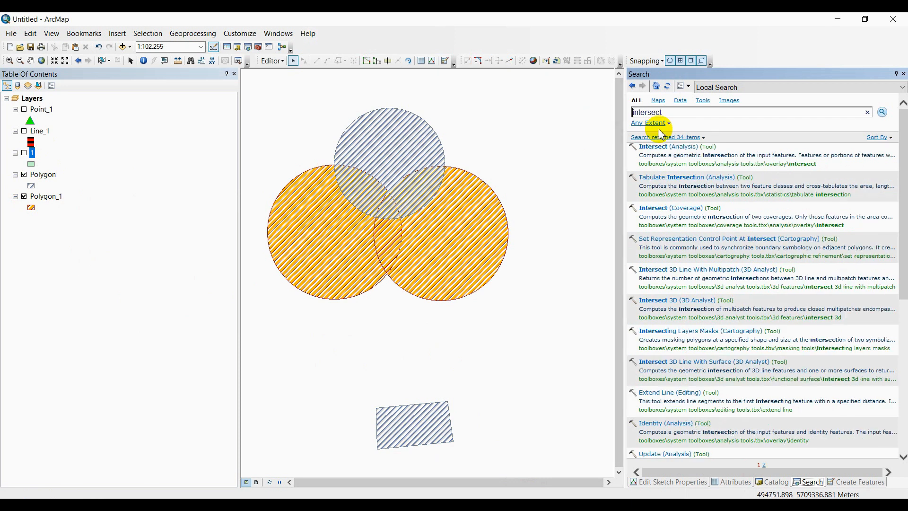
{"action": "left_click", "coordinate": [684, 150]}
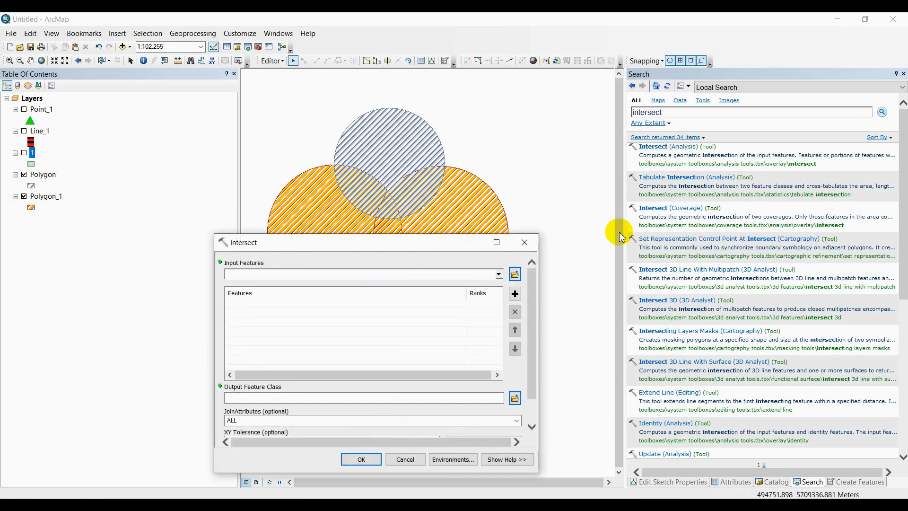
{"action": "left_click_drag", "start_coordinate": [367, 246], "coordinate": [449, 246]}
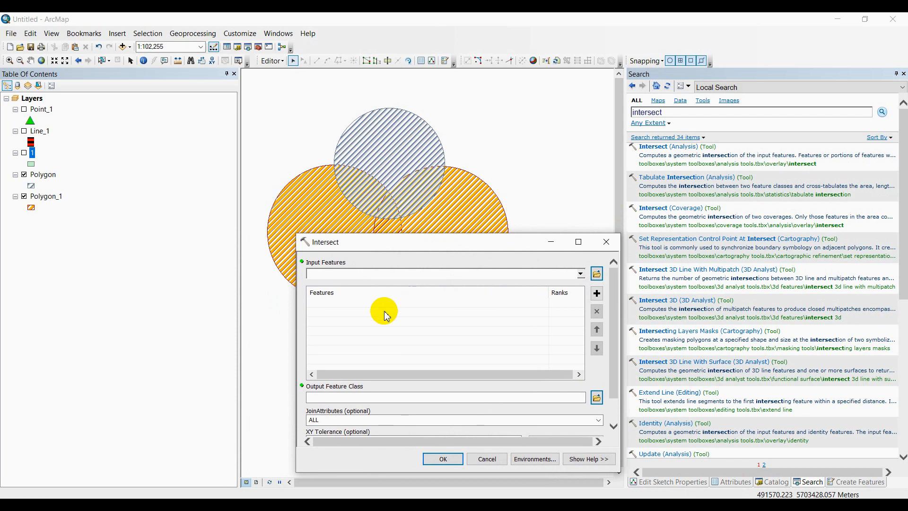
{"action": "left_click_drag", "start_coordinate": [44, 199], "coordinate": [330, 278]}
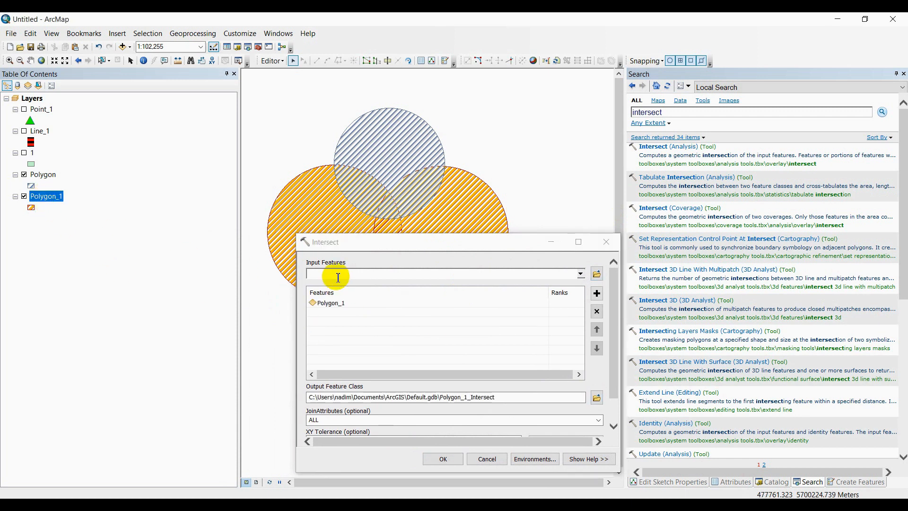
Save the output feature class as 2 in a new Intersect folder under Test and run the Intersect tool.
{"action": "left_click", "coordinate": [597, 402]}
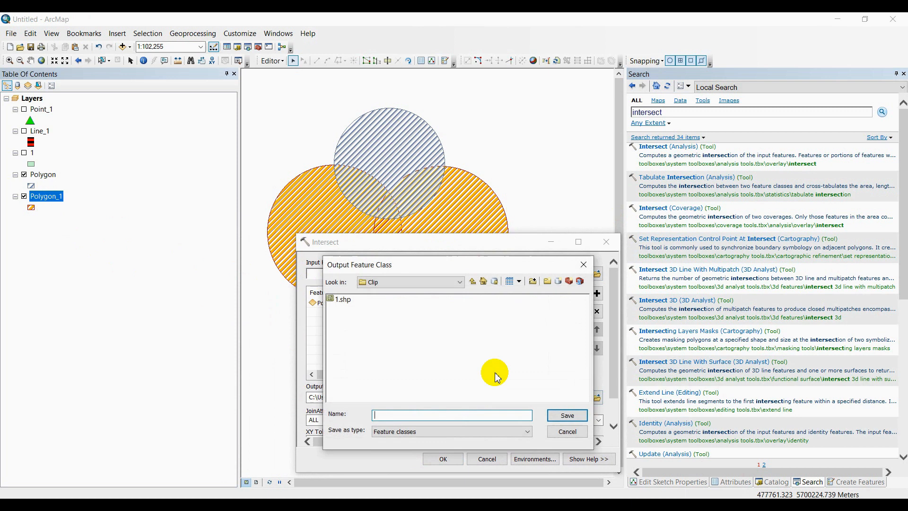
{"action": "left_click", "coordinate": [547, 283]}
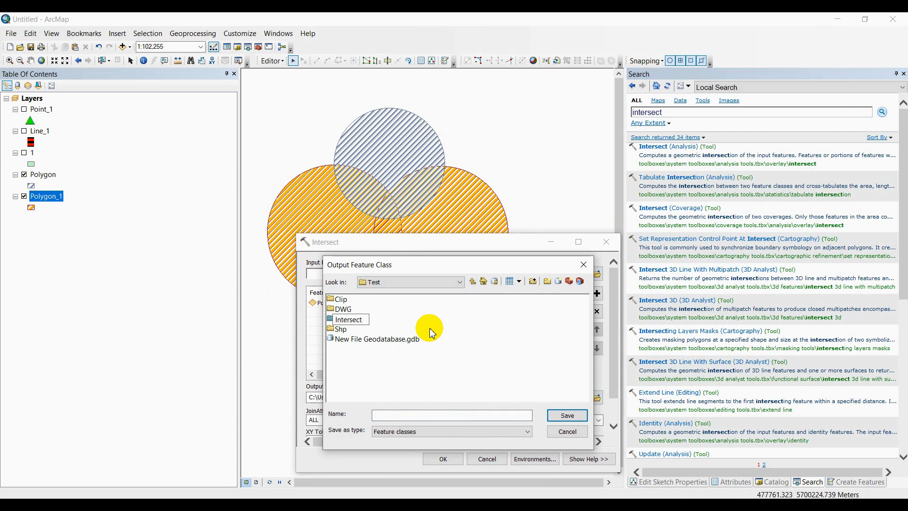
{"action": "double_click", "coordinate": [347, 319]}
{"action": "left_click", "coordinate": [396, 415]}
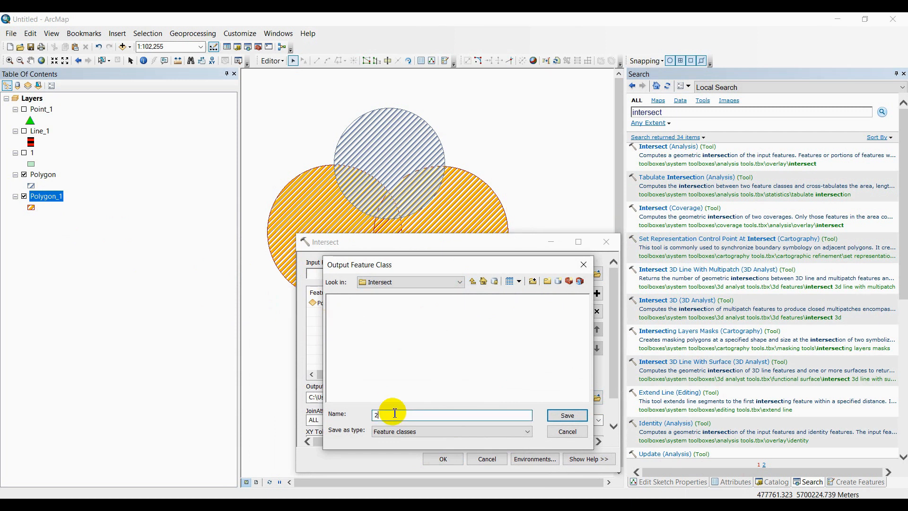
{"action": "left_click", "coordinate": [574, 417]}
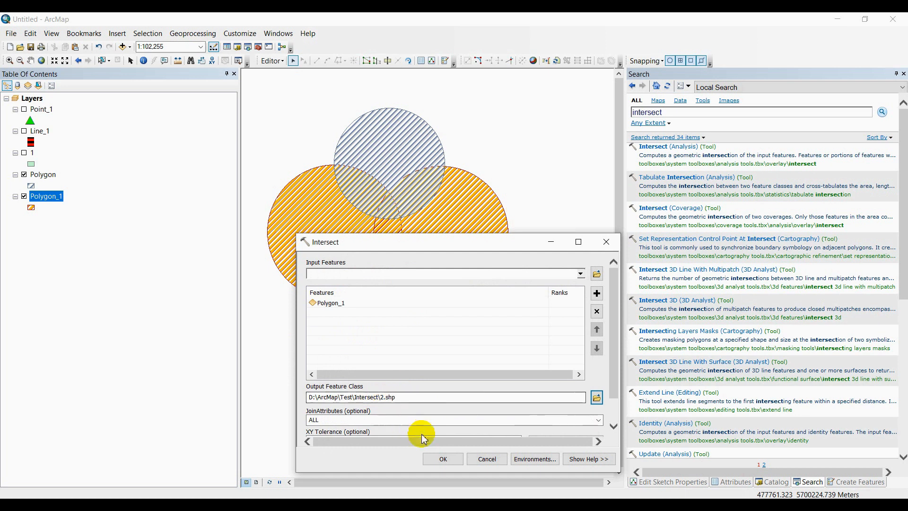
{"action": "scroll", "coordinate": [465, 385], "scroll_direction": "down", "scroll_amount": 1}
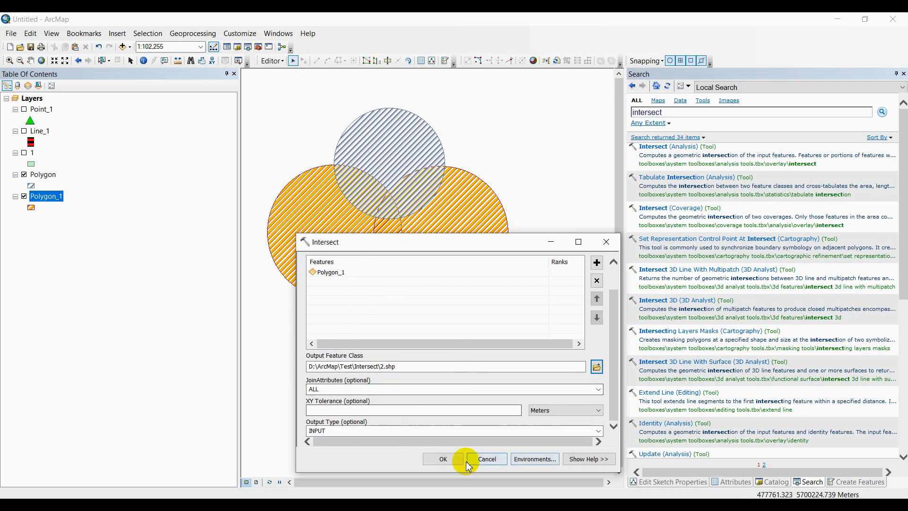
{"action": "left_click", "coordinate": [444, 460]}
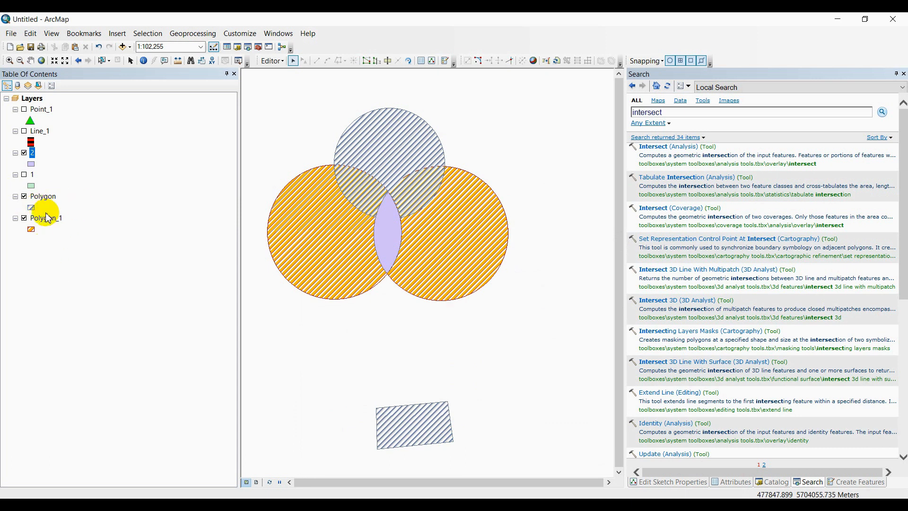
Turn off the Polygon layer, then select the lens-shaped intersection polygon and the eastern circle in turn to compare them.
{"action": "left_click", "coordinate": [24, 197]}
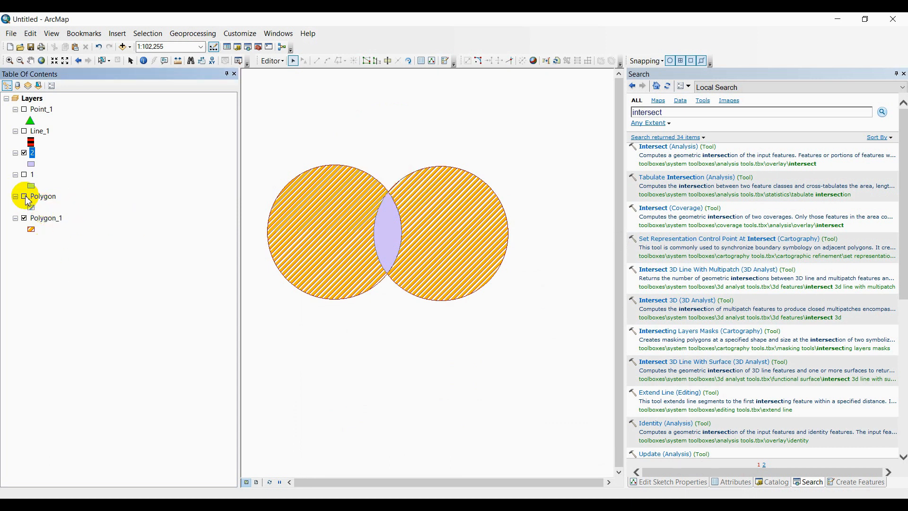
{"action": "left_click", "coordinate": [389, 232]}
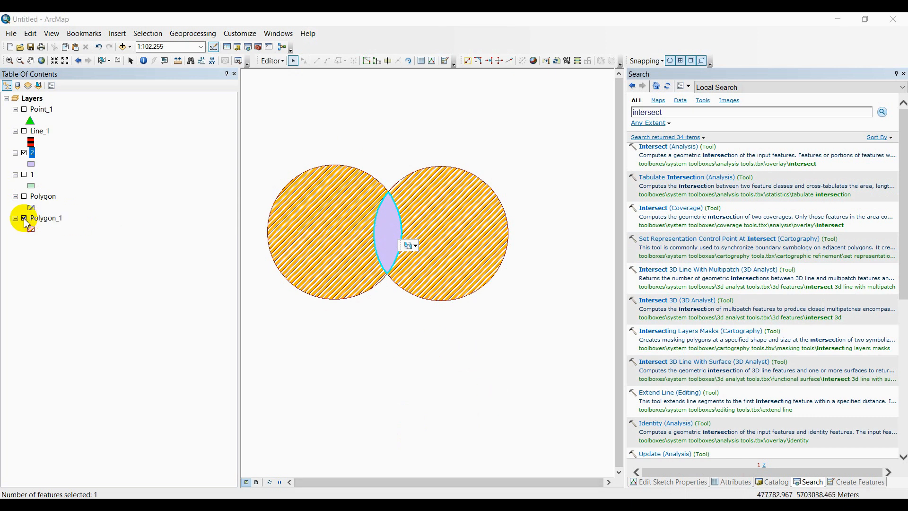
{"action": "left_click", "coordinate": [440, 244]}
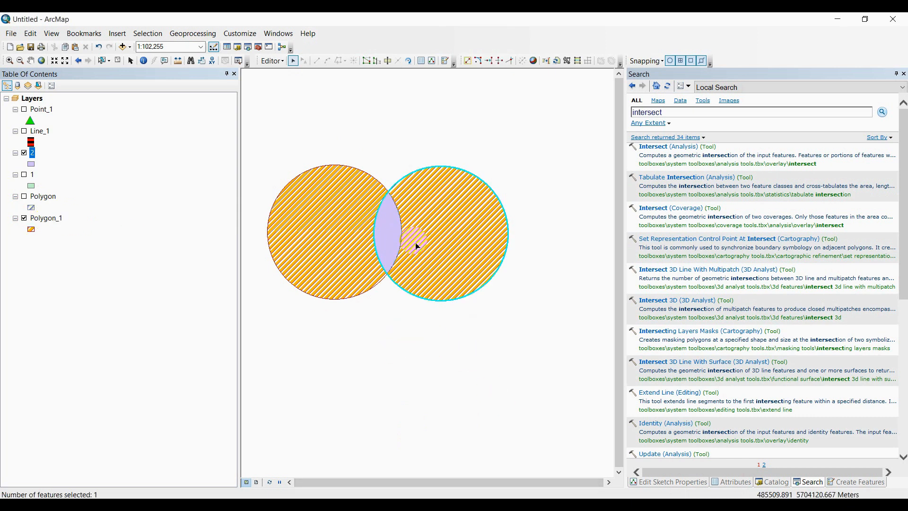
Clear the map selection and search the local tools for "dissolve".
{"action": "left_click", "coordinate": [330, 219]}
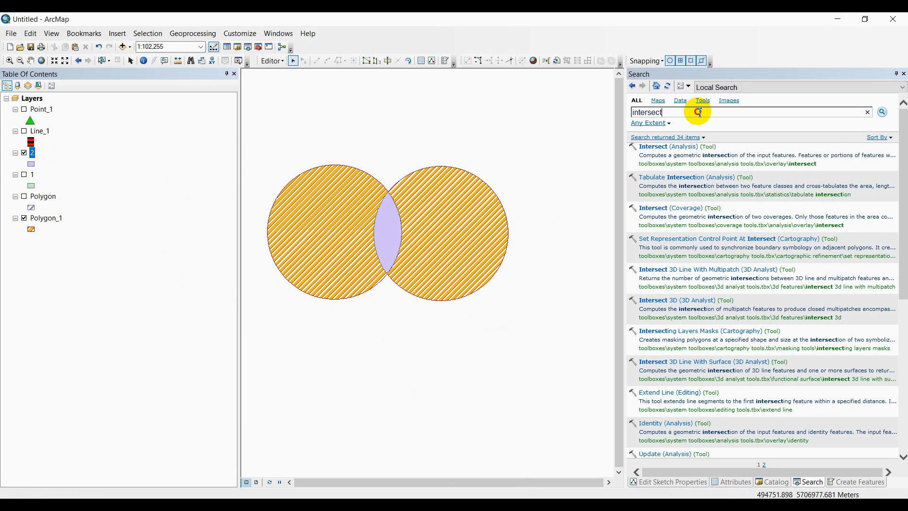
{"action": "left_click", "coordinate": [699, 112]}
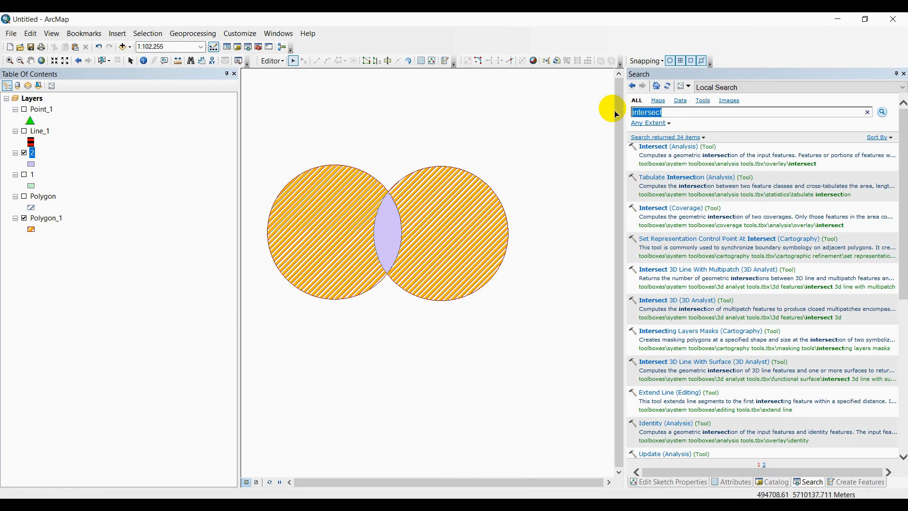
{"action": "type", "text": "dissolved"}
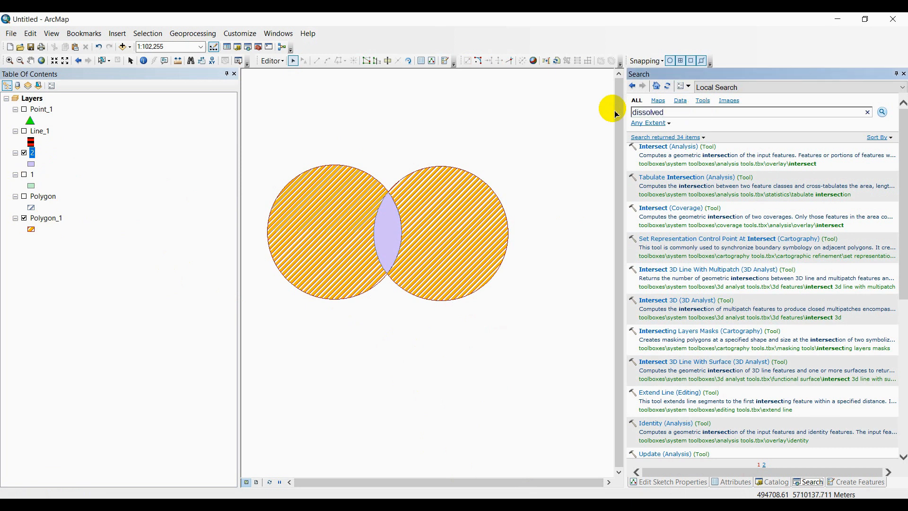
{"action": "key", "text": "Return"}
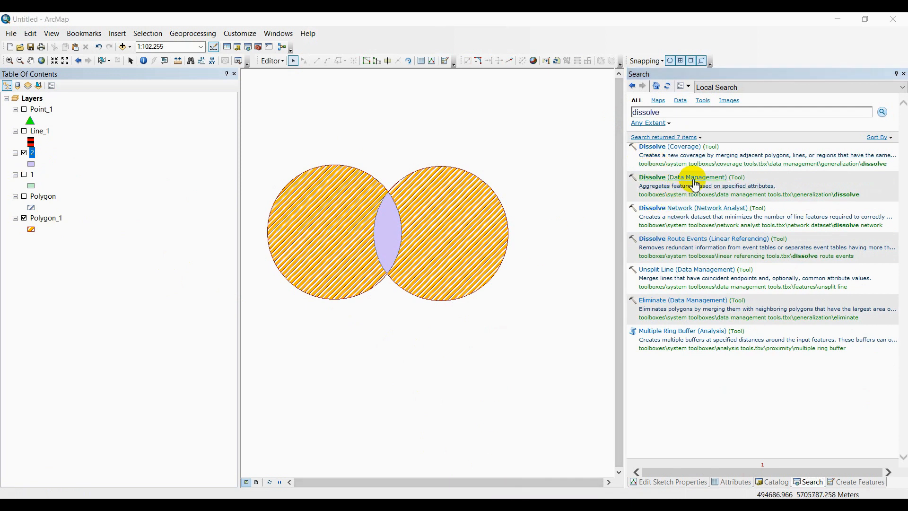
{"action": "left_click", "coordinate": [696, 185]}
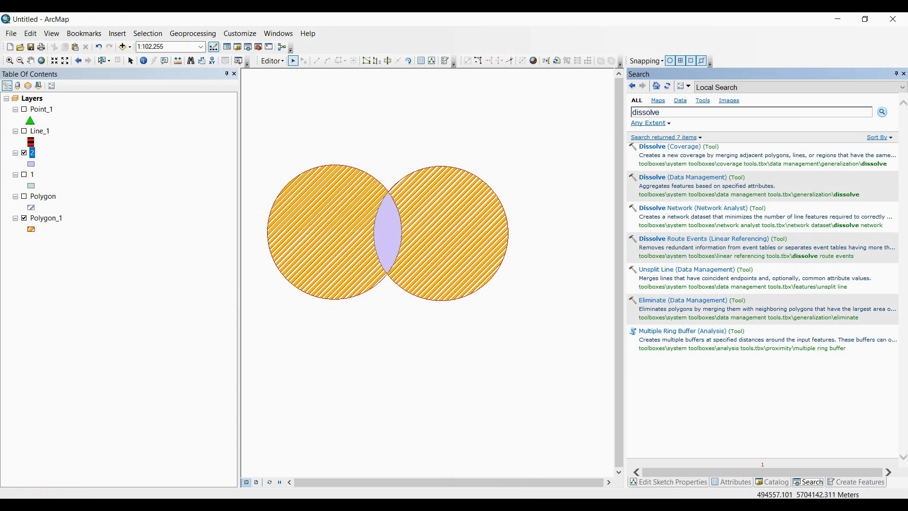
{"action": "left_click", "coordinate": [540, 371]}
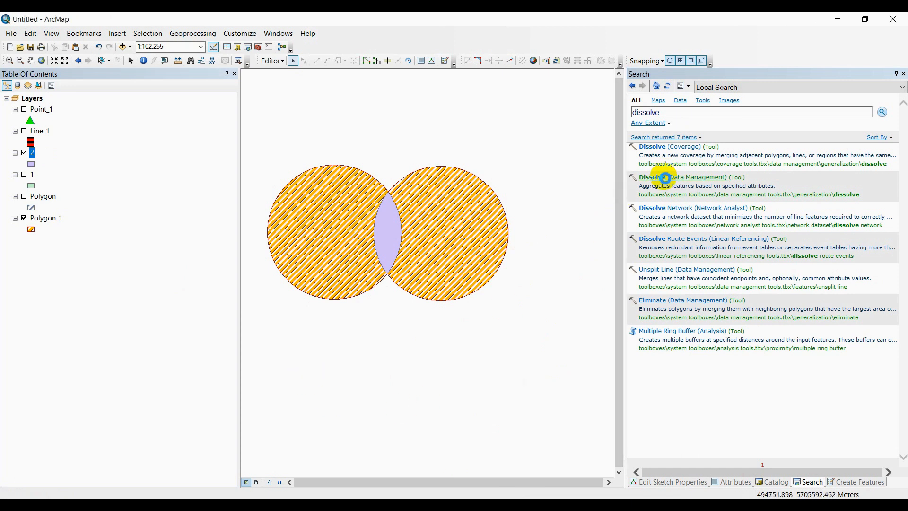
{"action": "left_click", "coordinate": [664, 179]}
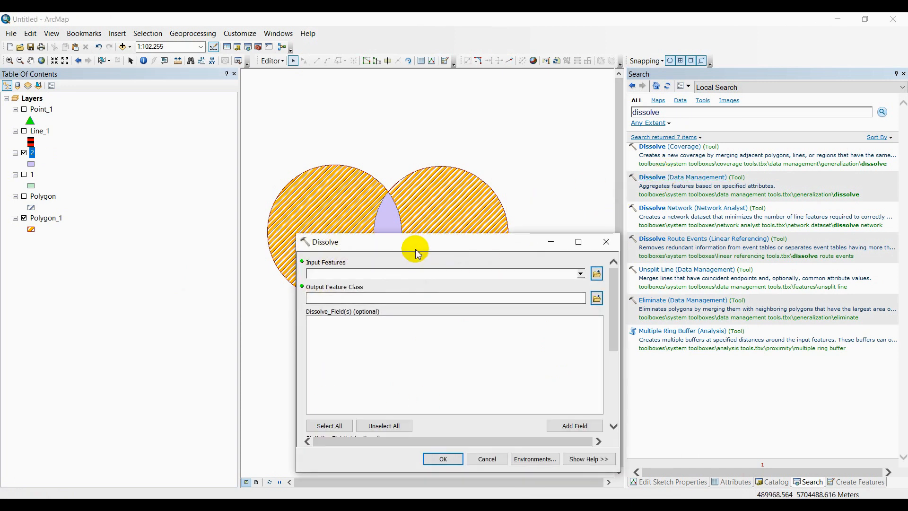
{"action": "left_click_drag", "start_coordinate": [418, 254], "coordinate": [411, 217]}
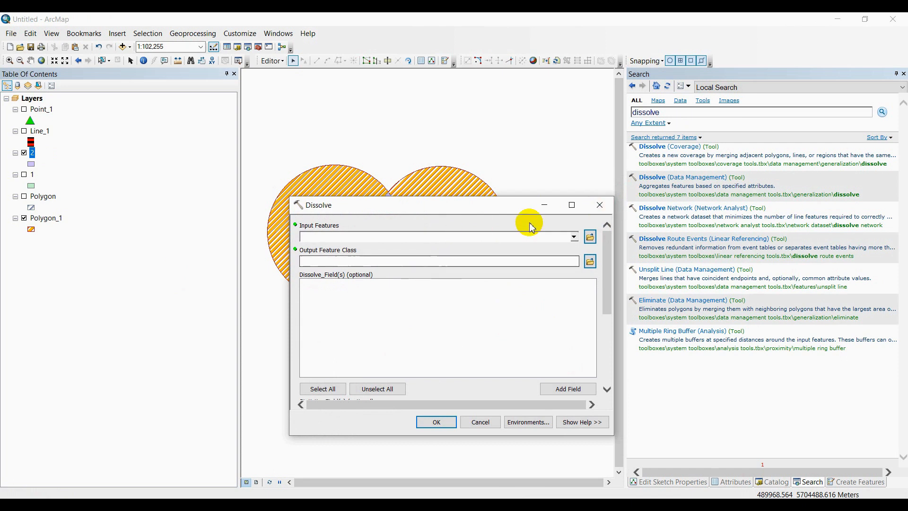
{"action": "left_click", "coordinate": [480, 422]}
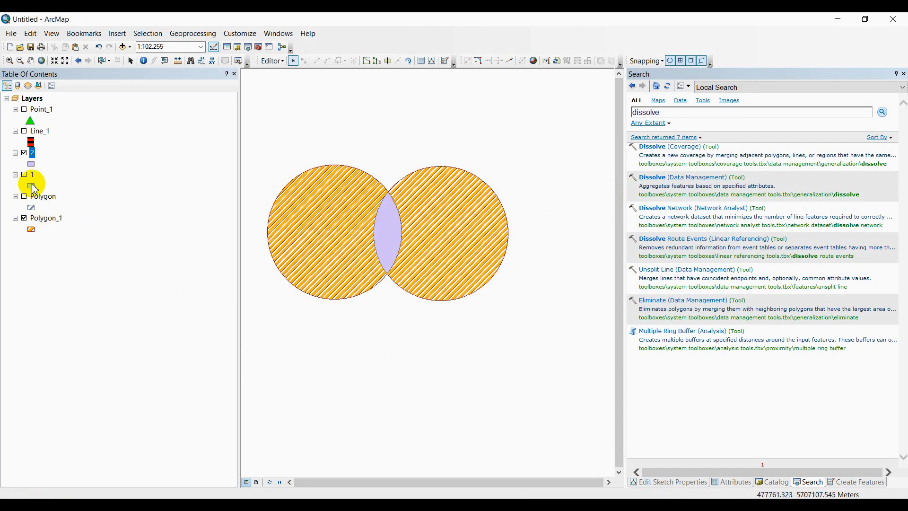
Turn off layer 2 and open the attribute table of Polygon_1.
{"action": "left_click", "coordinate": [24, 153]}
{"action": "right_click", "coordinate": [51, 218]}
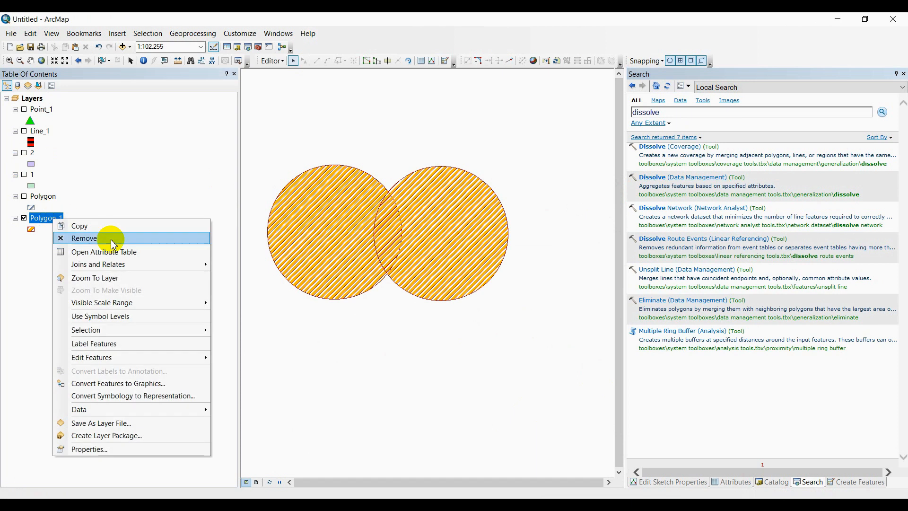
{"action": "left_click", "coordinate": [130, 255]}
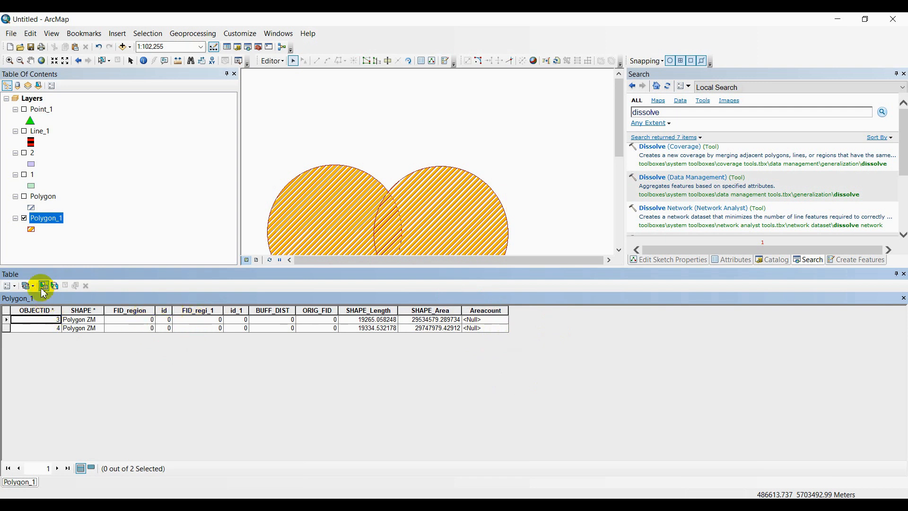
Add a Text field named common to the Polygon_1 table, with the alias common and a length of 10.
{"action": "left_click", "coordinate": [9, 286]}
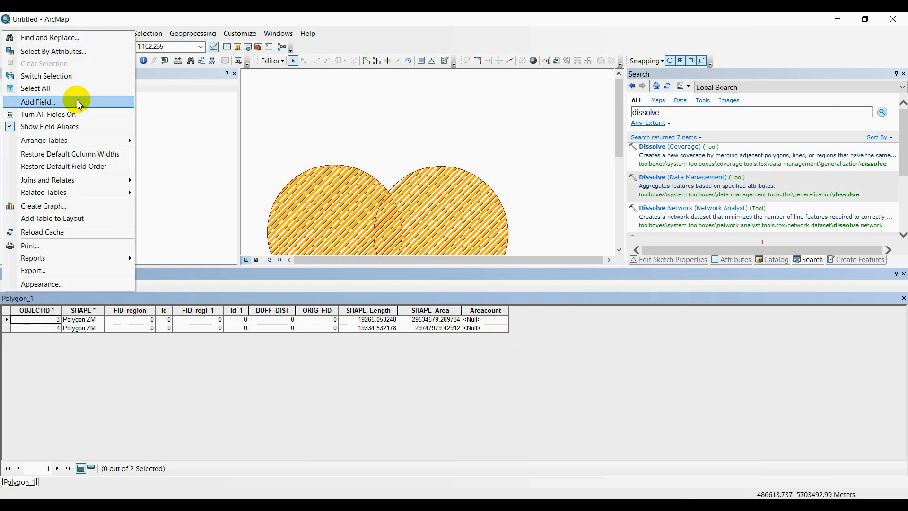
{"action": "left_click", "coordinate": [61, 102]}
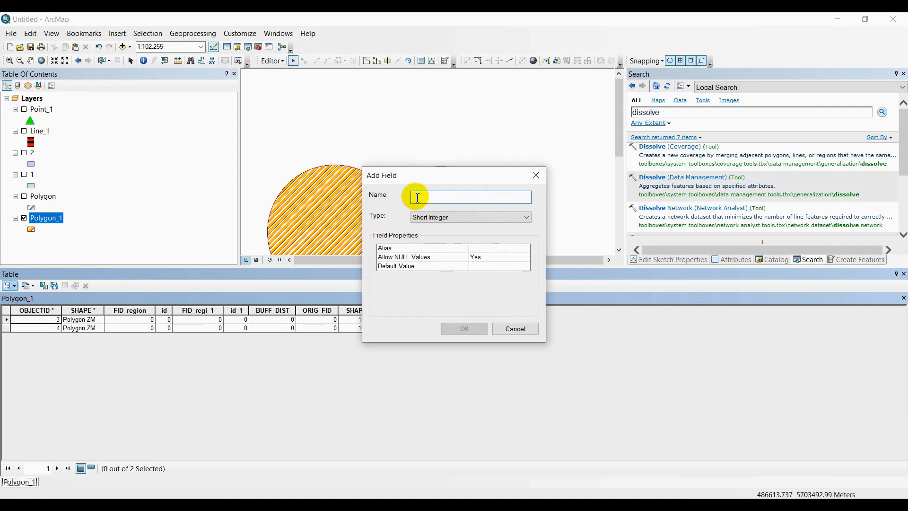
{"action": "type", "text": "common"}
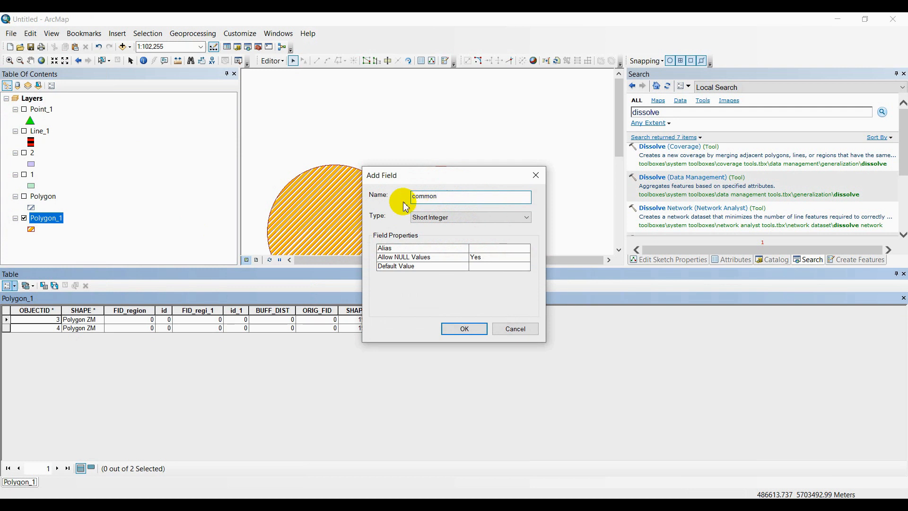
{"action": "left_click", "coordinate": [427, 216]}
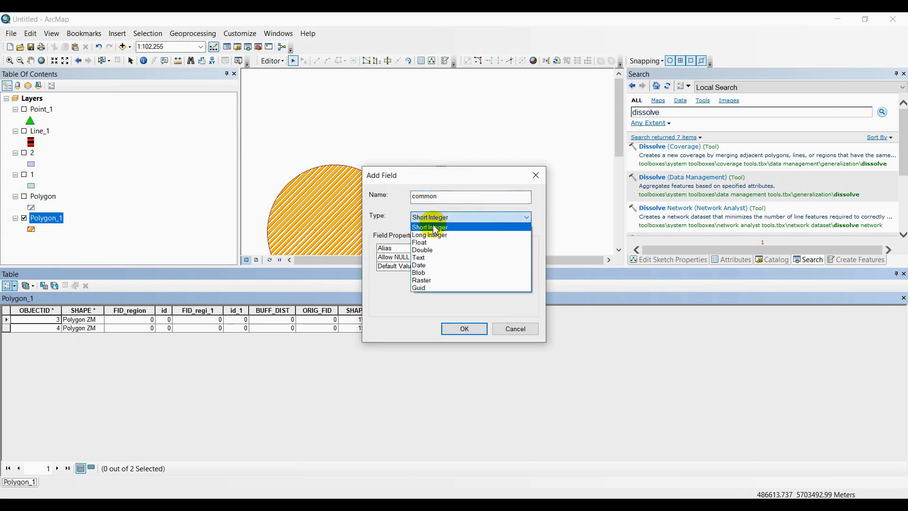
{"action": "left_click", "coordinate": [421, 257]}
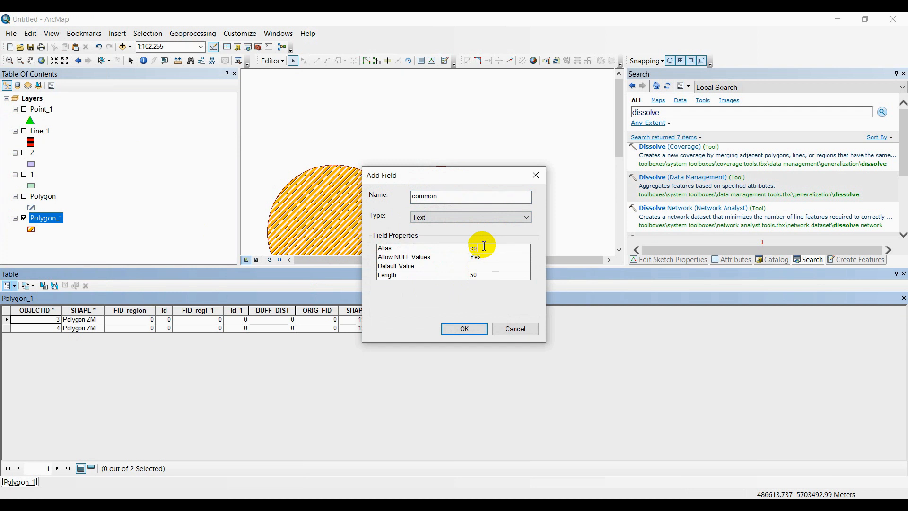
{"action": "left_click", "coordinate": [484, 246]}
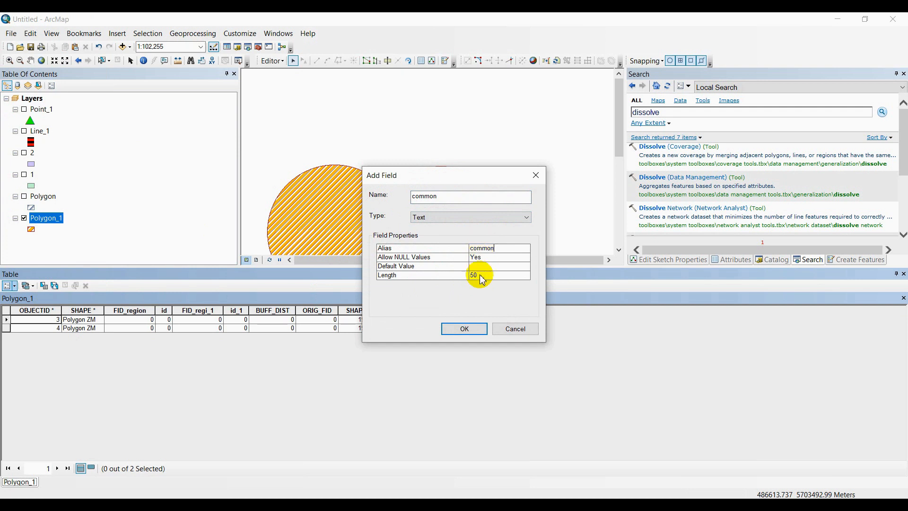
{"action": "left_click_drag", "start_coordinate": [484, 273], "coordinate": [453, 279]}
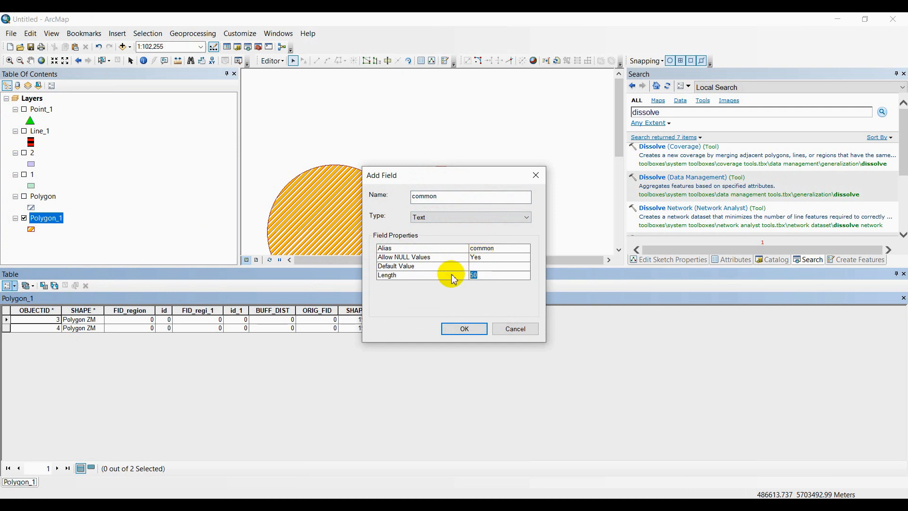
{"action": "left_click", "coordinate": [462, 331]}
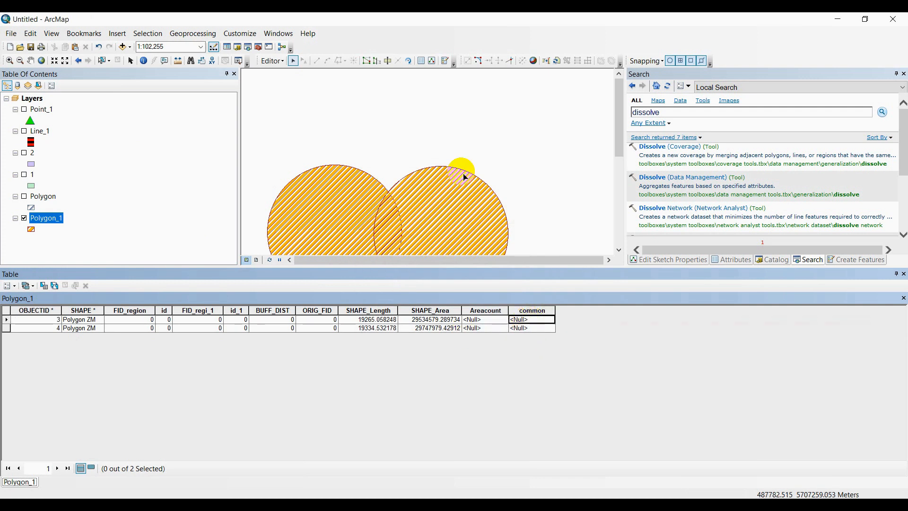
Show the feature attributes and start editing the Polygon_1 layer, saving the pending edits.
{"action": "left_click_drag", "start_coordinate": [499, 151], "coordinate": [305, 229]}
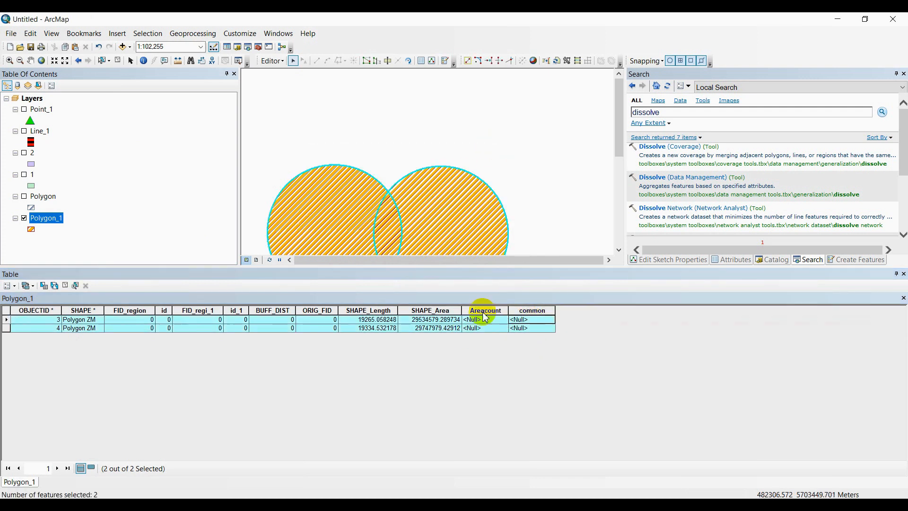
{"action": "left_click", "coordinate": [730, 260]}
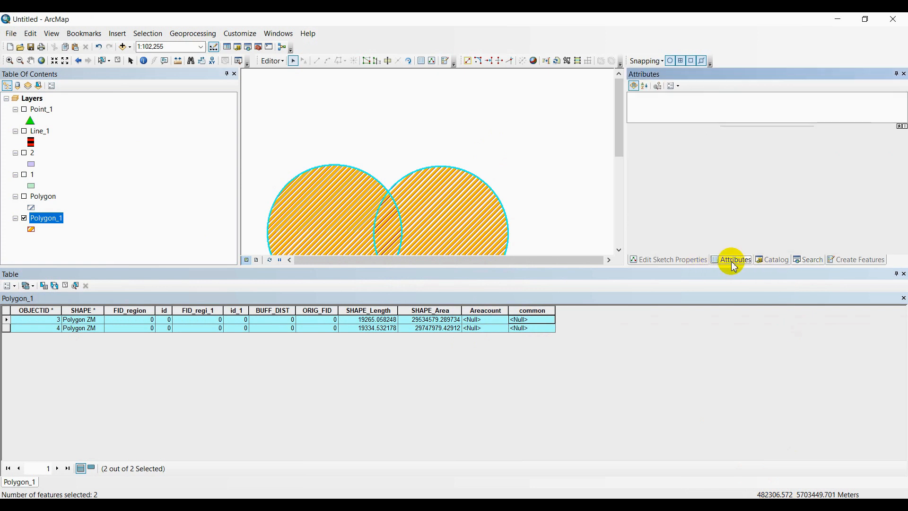
{"action": "right_click", "coordinate": [51, 222]}
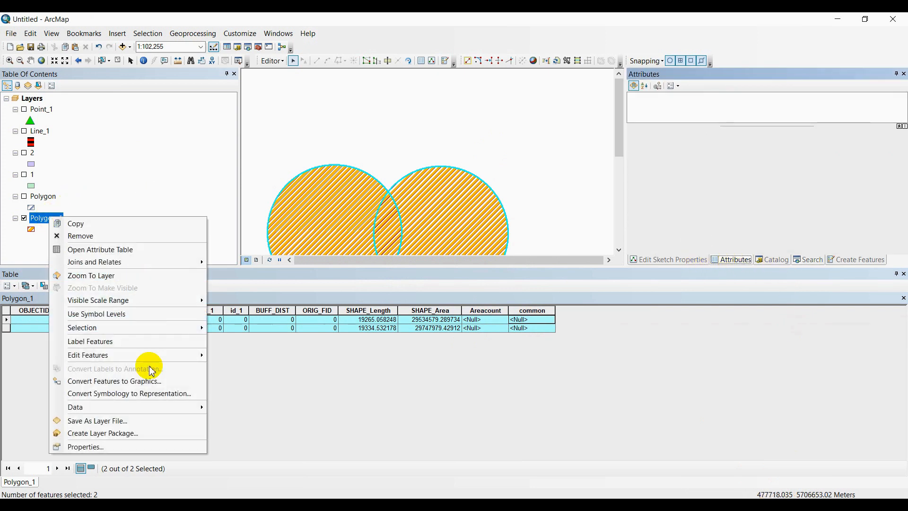
{"action": "mouse_move", "coordinate": [159, 356]}
{"action": "left_click", "coordinate": [248, 366]}
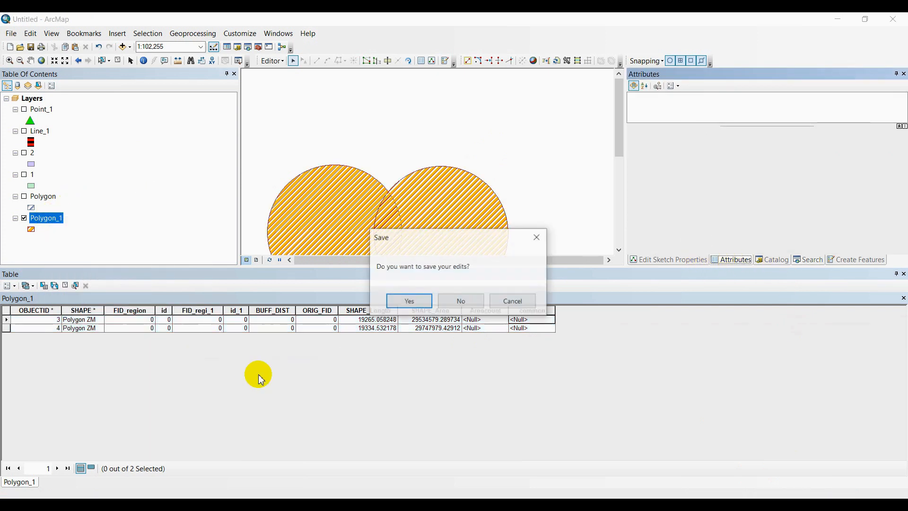
{"action": "left_click", "coordinate": [432, 299]}
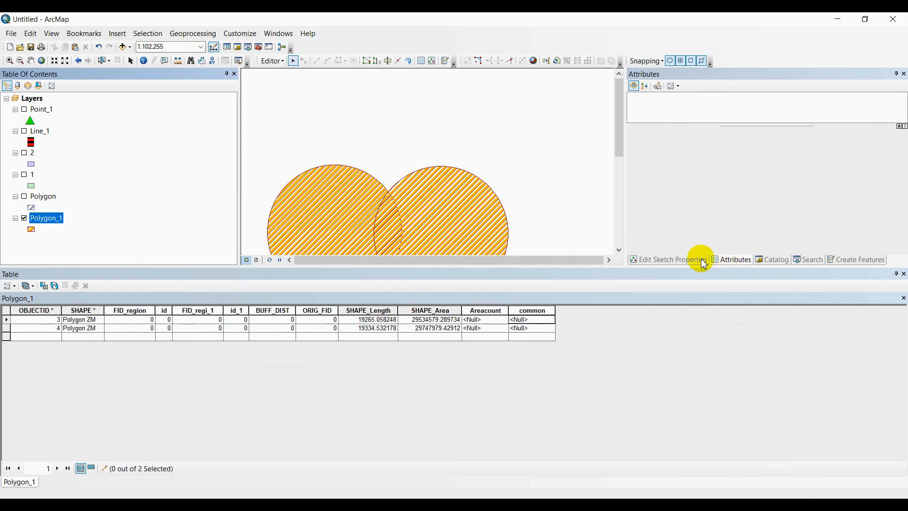
Select both circles and set the common attribute of all selected Polygon_1 features to a, then clear the selection.
{"action": "left_click_drag", "start_coordinate": [478, 133], "coordinate": [358, 228]}
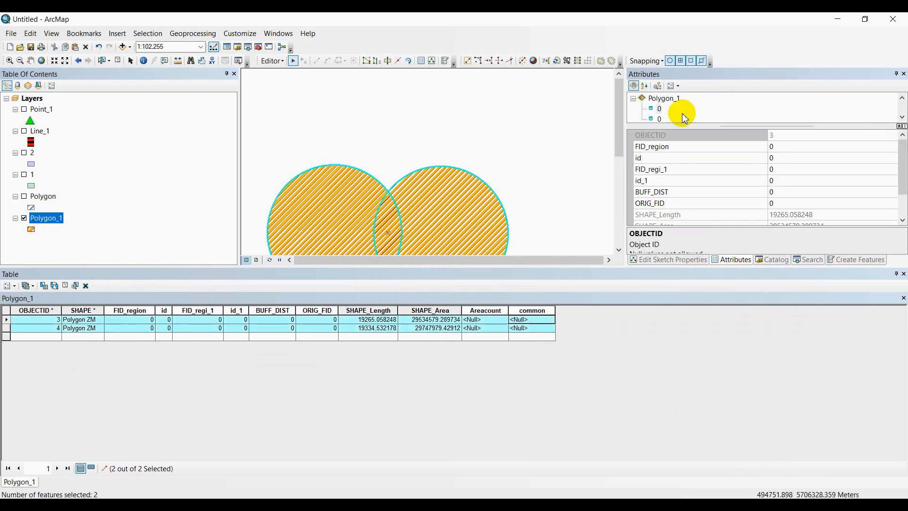
{"action": "left_click", "coordinate": [665, 98]}
{"action": "scroll", "coordinate": [793, 190], "scroll_direction": "down", "scroll_amount": 1}
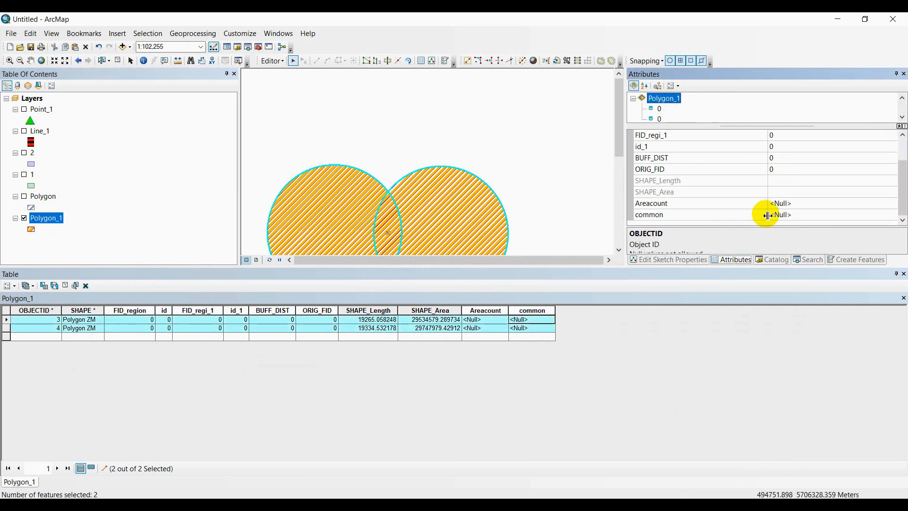
{"action": "left_click", "coordinate": [792, 216]}
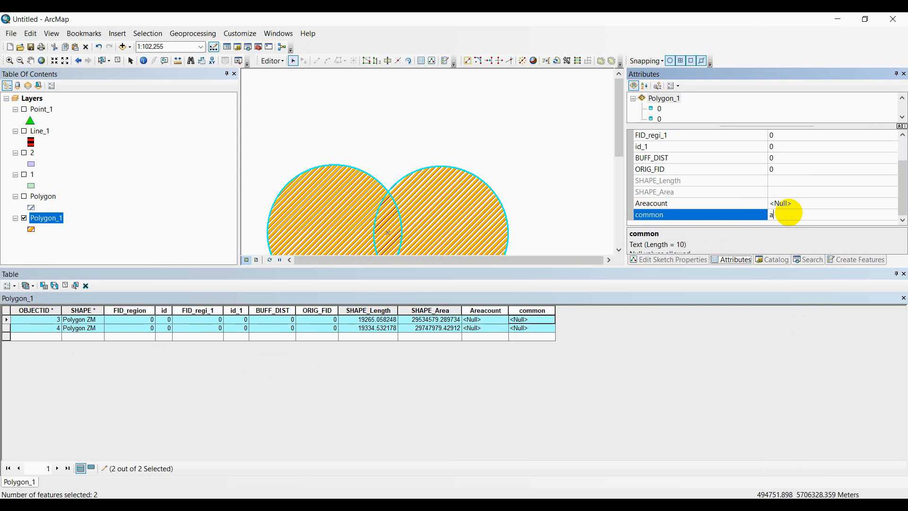
{"action": "left_click", "coordinate": [578, 166]}
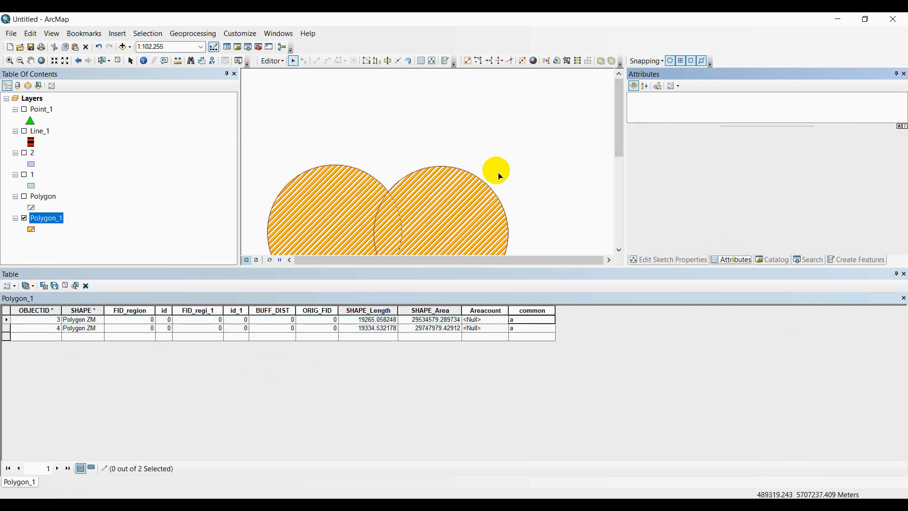
Save the edits, stop the edit session and close the attribute table.
{"action": "left_click", "coordinate": [278, 61]}
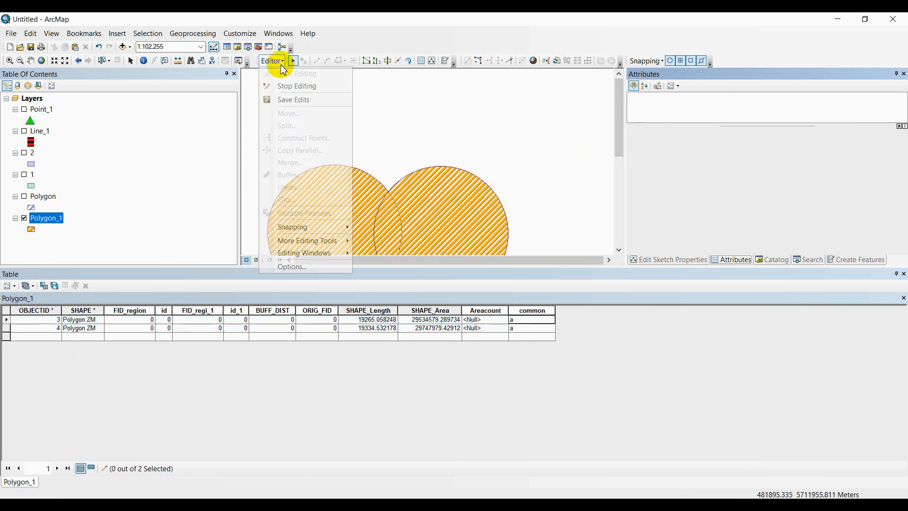
{"action": "left_click", "coordinate": [306, 101]}
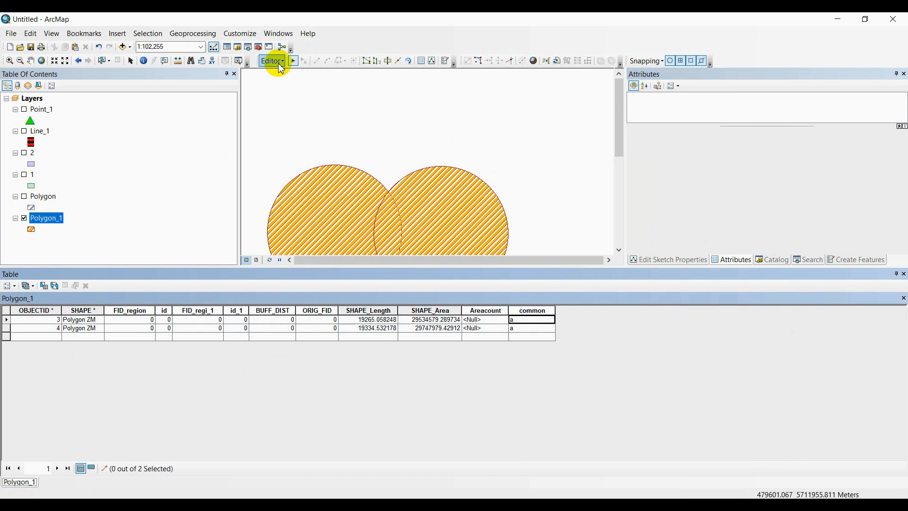
{"action": "left_click", "coordinate": [277, 61]}
{"action": "left_click", "coordinate": [292, 87]}
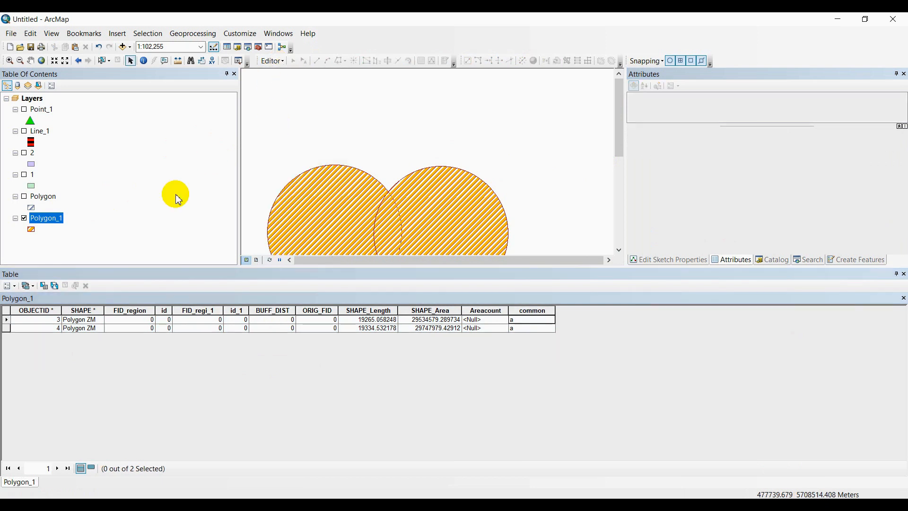
{"action": "left_click", "coordinate": [904, 274]}
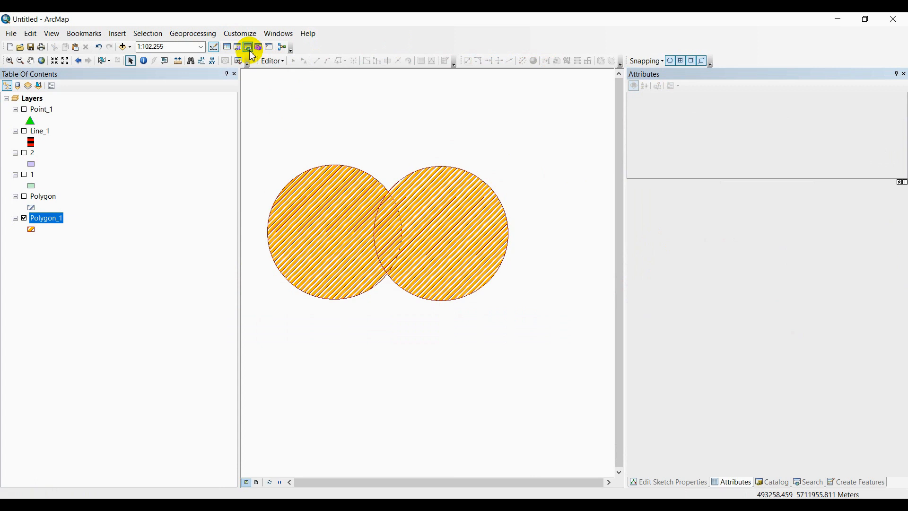
Run the Data Management Dissolve tool on Polygon_1 with common as the dissolve field, outputting Polygon_1_Dissolve to Default.gdb.
{"action": "left_click", "coordinate": [803, 481]}
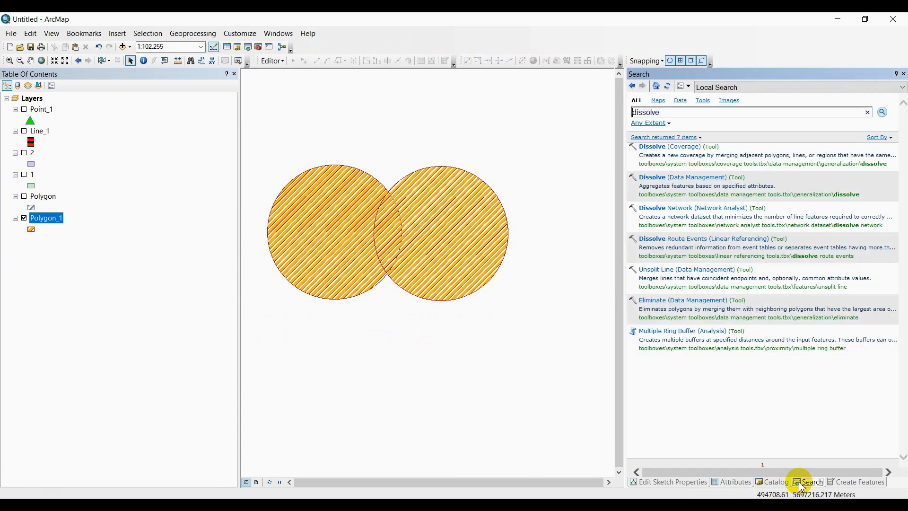
{"action": "left_click", "coordinate": [686, 178]}
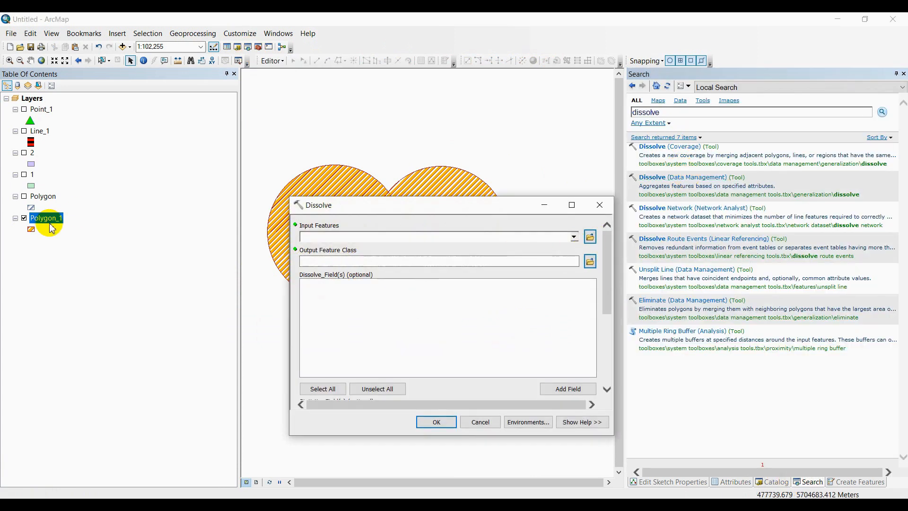
{"action": "left_click", "coordinate": [574, 237]}
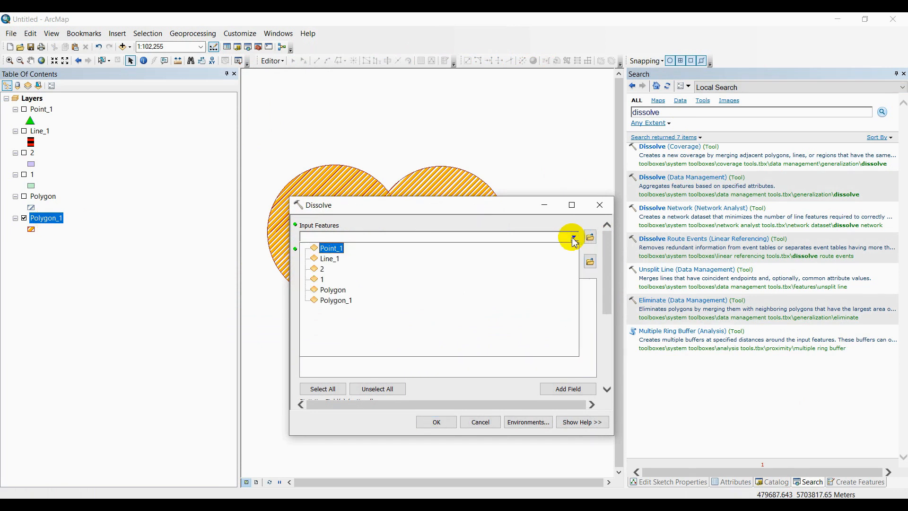
{"action": "left_click", "coordinate": [332, 303]}
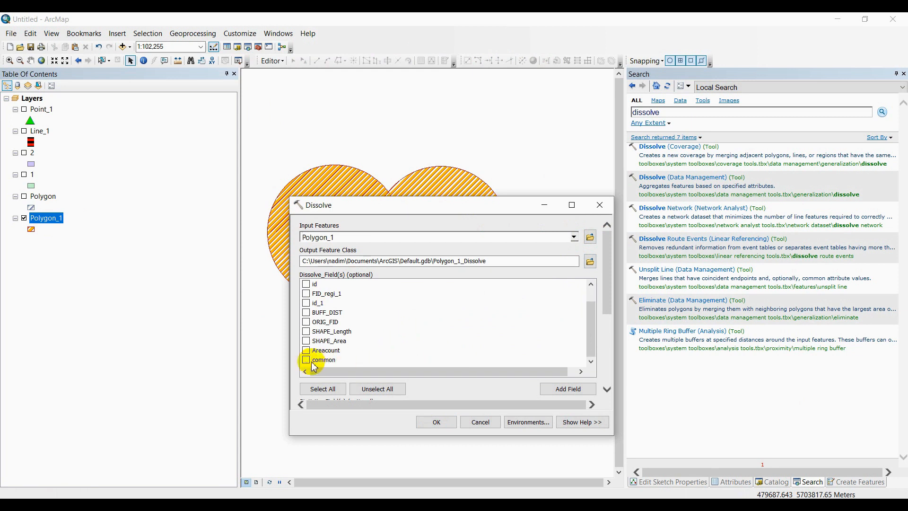
{"action": "left_click", "coordinate": [305, 360]}
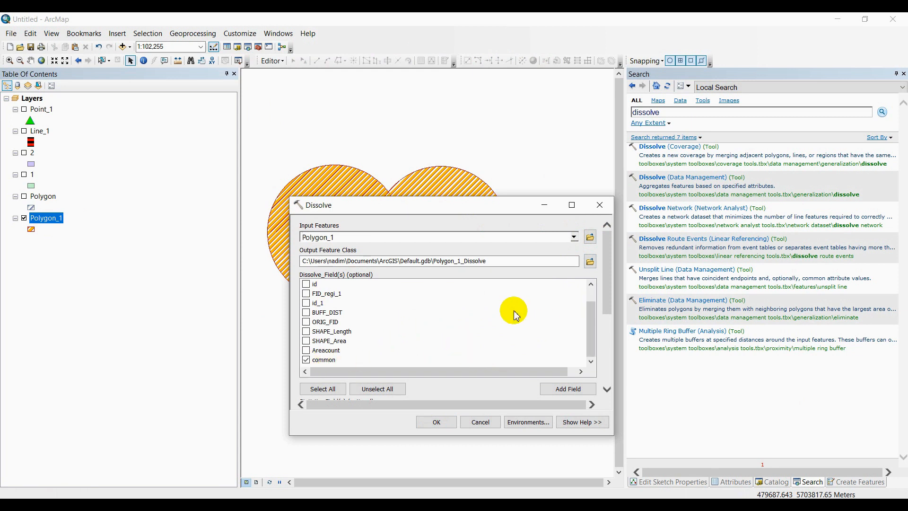
{"action": "left_click", "coordinate": [443, 421]}
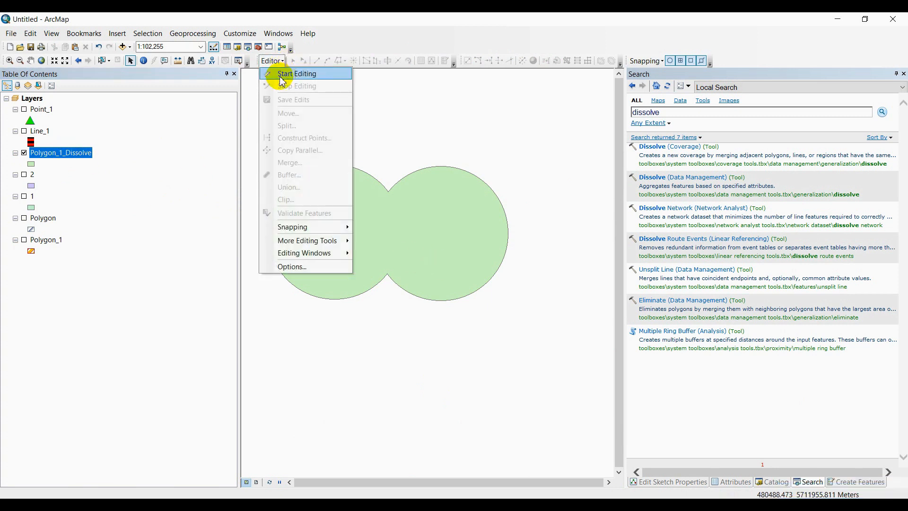
{"action": "left_click", "coordinate": [286, 76]}
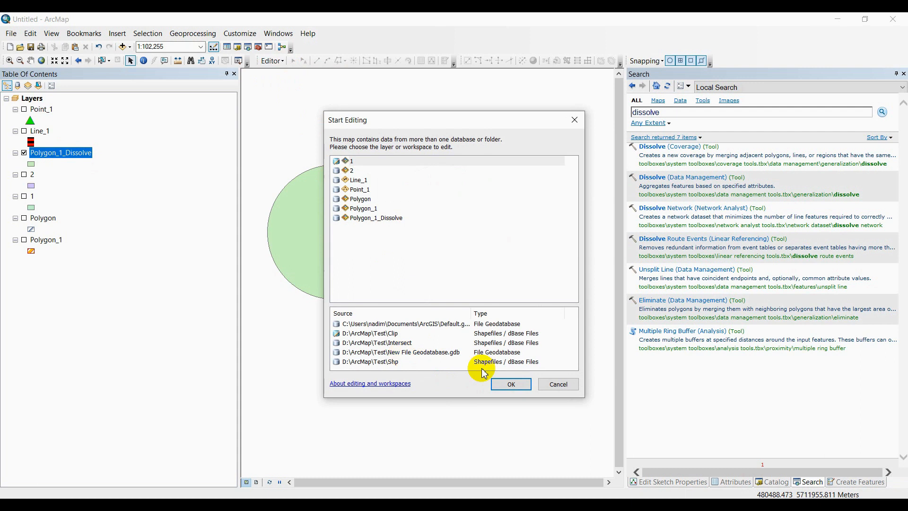
{"action": "left_click", "coordinate": [558, 384]}
{"action": "right_click", "coordinate": [74, 152]}
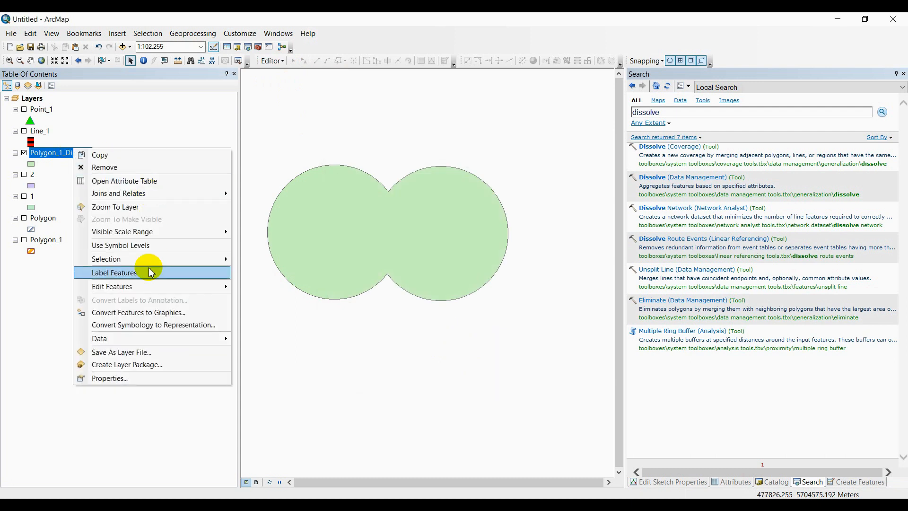
Identify the dissolved polygon on the map to inspect its attributes, and close the results.
{"action": "left_click", "coordinate": [145, 62]}
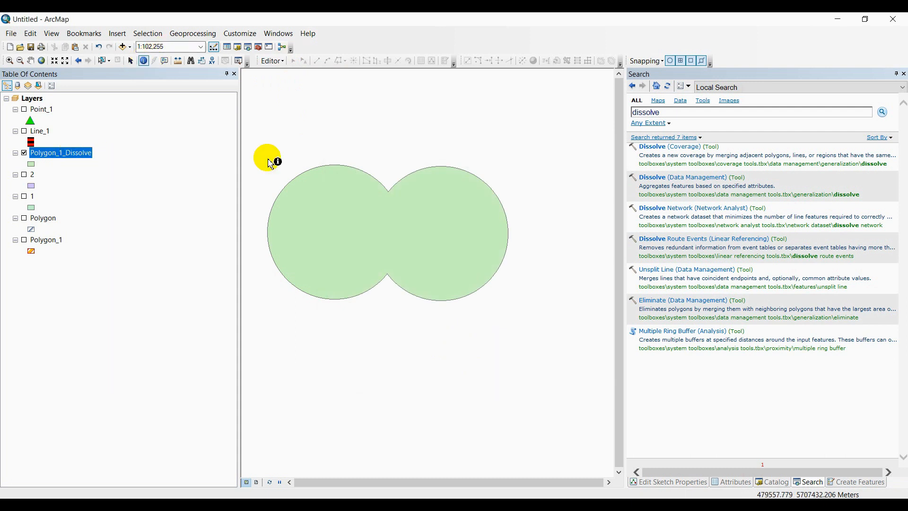
{"action": "left_click", "coordinate": [352, 236]}
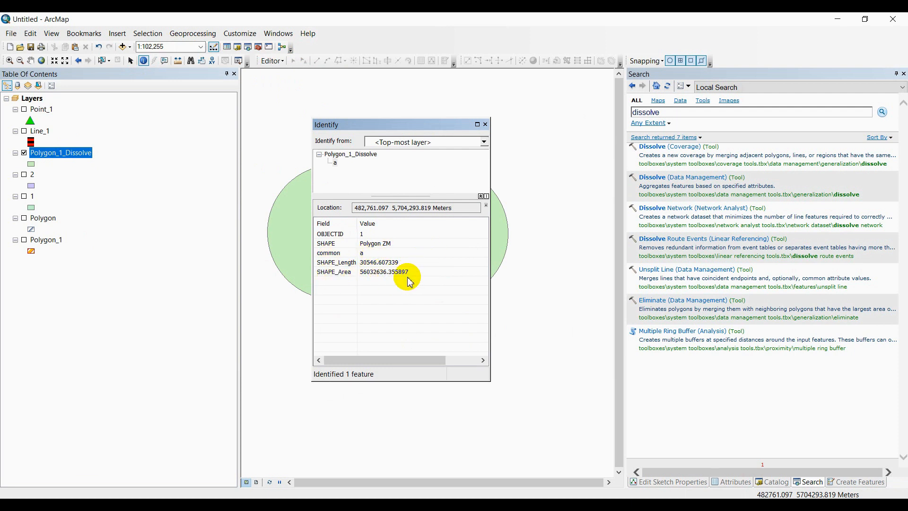
{"action": "left_click", "coordinate": [485, 124]}
Add a Double field named area, with the alias area, to the Polygon_1_Dissolve attribute table.
{"action": "right_click", "coordinate": [75, 154]}
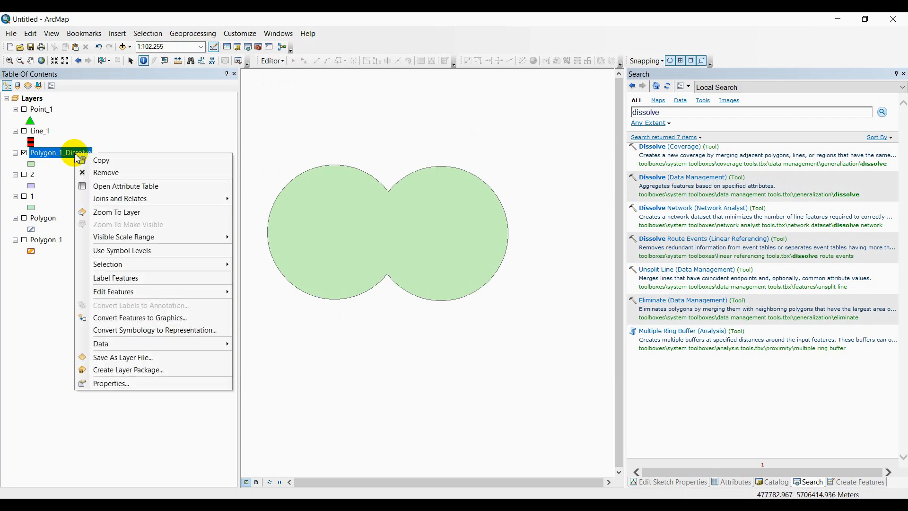
{"action": "left_click", "coordinate": [136, 193]}
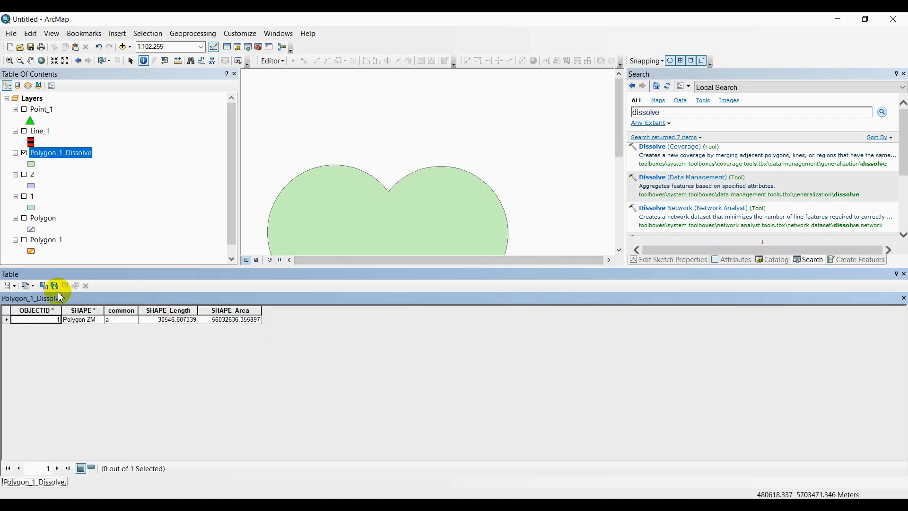
{"action": "left_click", "coordinate": [10, 286]}
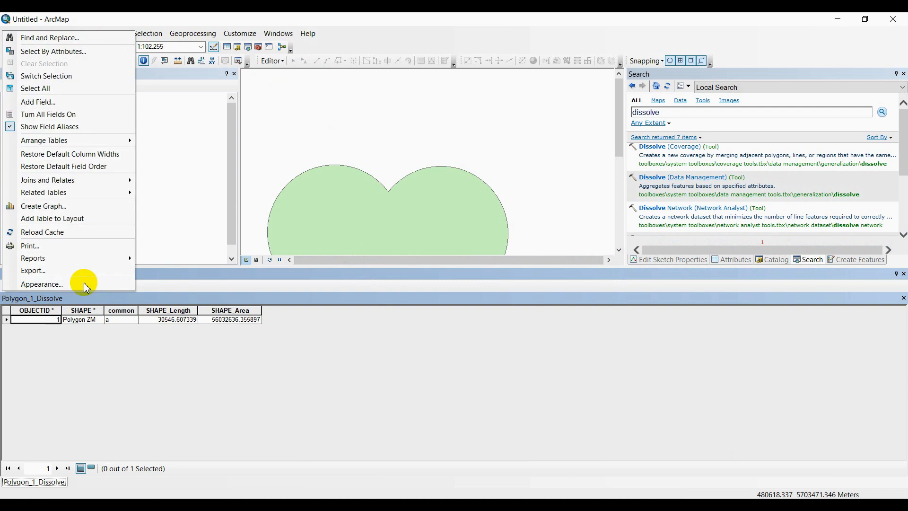
{"action": "left_click", "coordinate": [47, 102]}
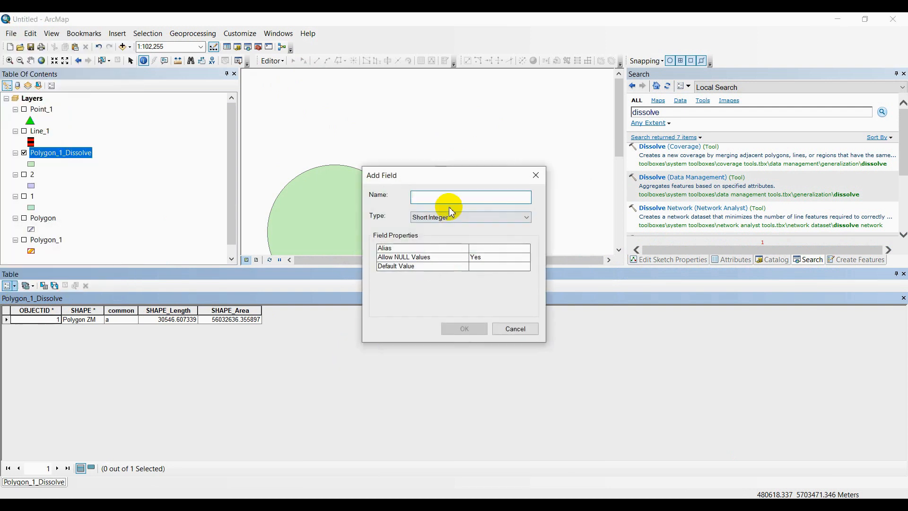
{"action": "type", "text": "area"}
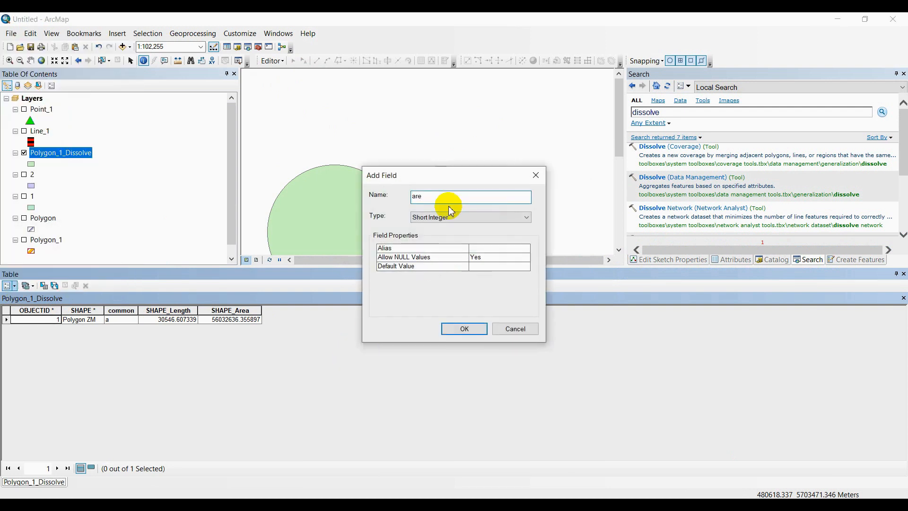
{"action": "left_click", "coordinate": [453, 219]}
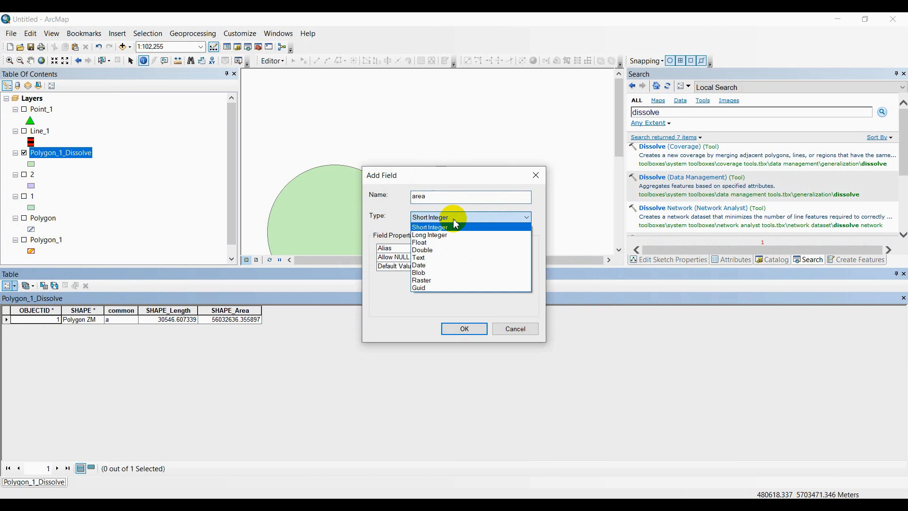
{"action": "left_click", "coordinate": [433, 250]}
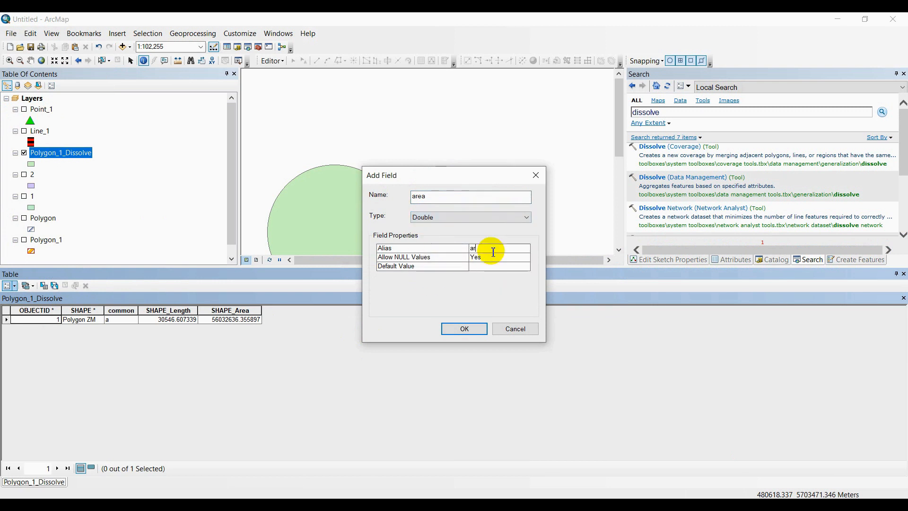
{"action": "left_click", "coordinate": [465, 328]}
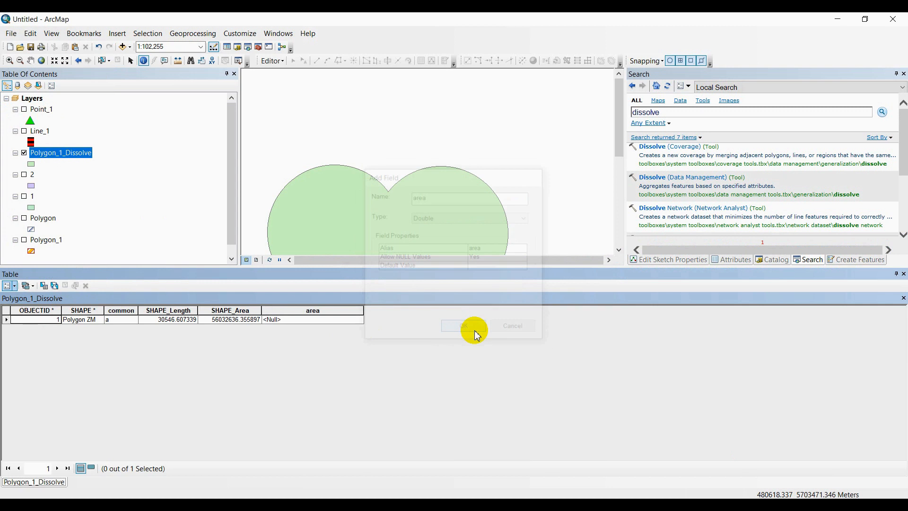
Calculate the area field's geometry as Area in Square Feet US, using the data source's coordinate system, outside an edit session.
{"action": "left_click", "coordinate": [313, 310]}
{"action": "right_click", "coordinate": [313, 311]}
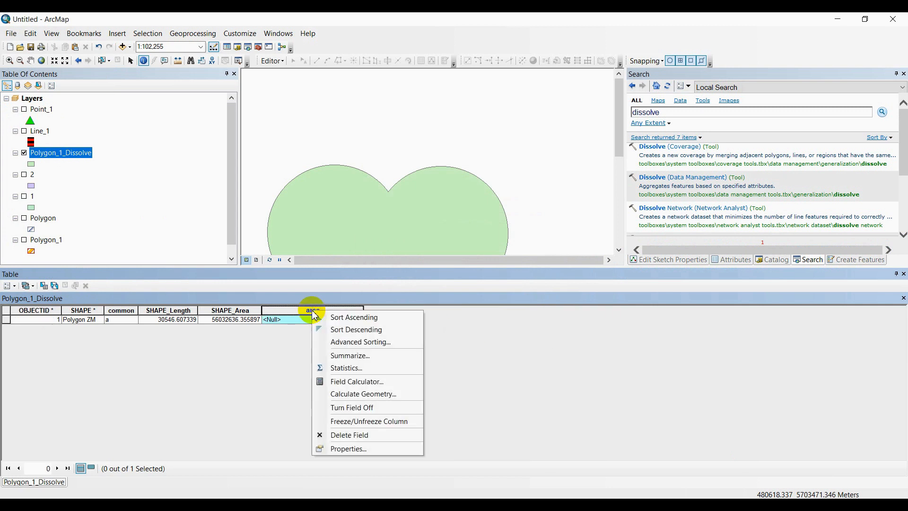
{"action": "left_click", "coordinate": [366, 394]}
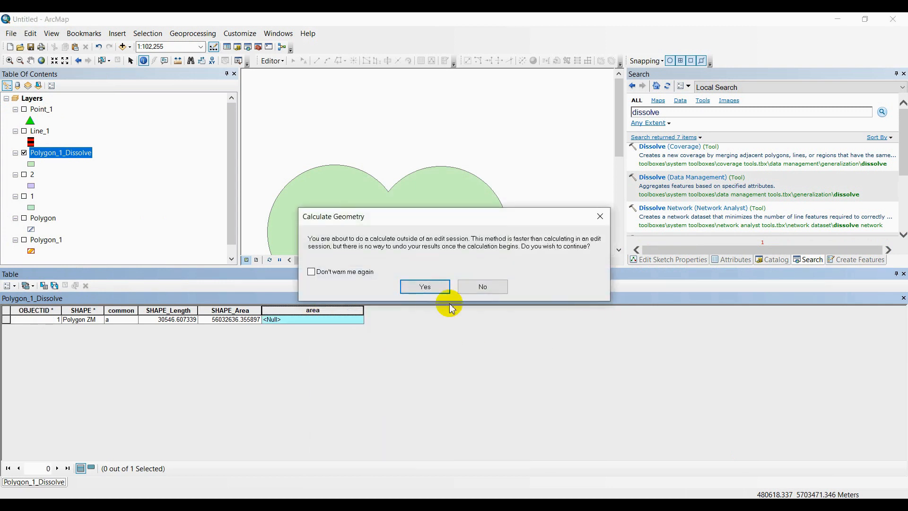
{"action": "left_click", "coordinate": [432, 290]}
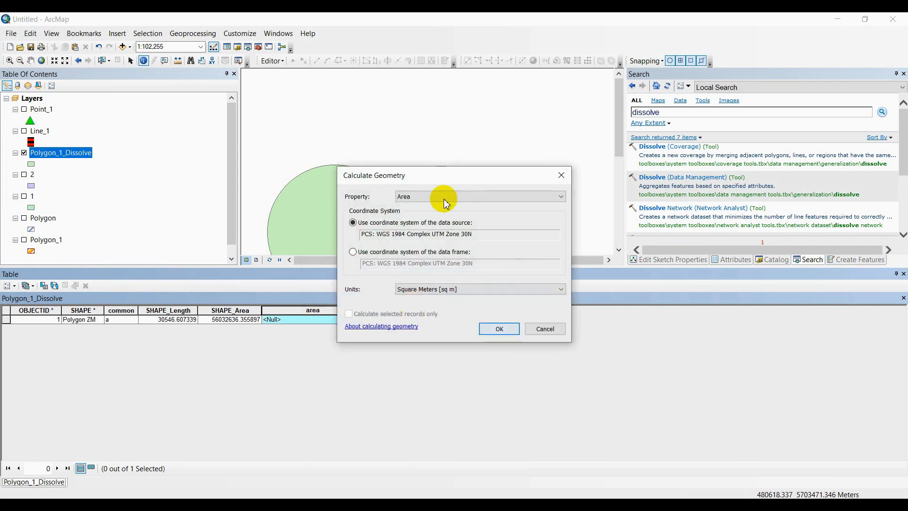
{"action": "left_click", "coordinate": [440, 196]}
{"action": "left_click", "coordinate": [441, 202]}
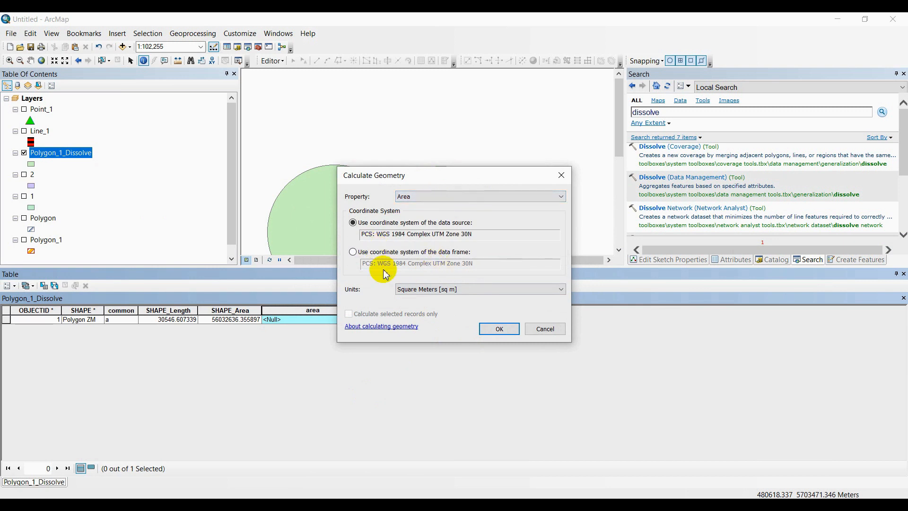
{"action": "left_click", "coordinate": [437, 290]}
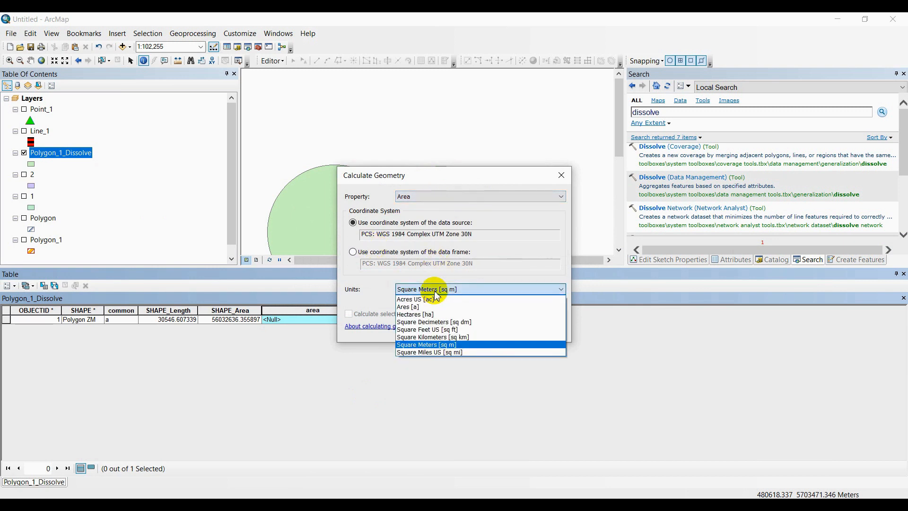
{"action": "left_click", "coordinate": [443, 345]}
{"action": "left_click", "coordinate": [470, 290]}
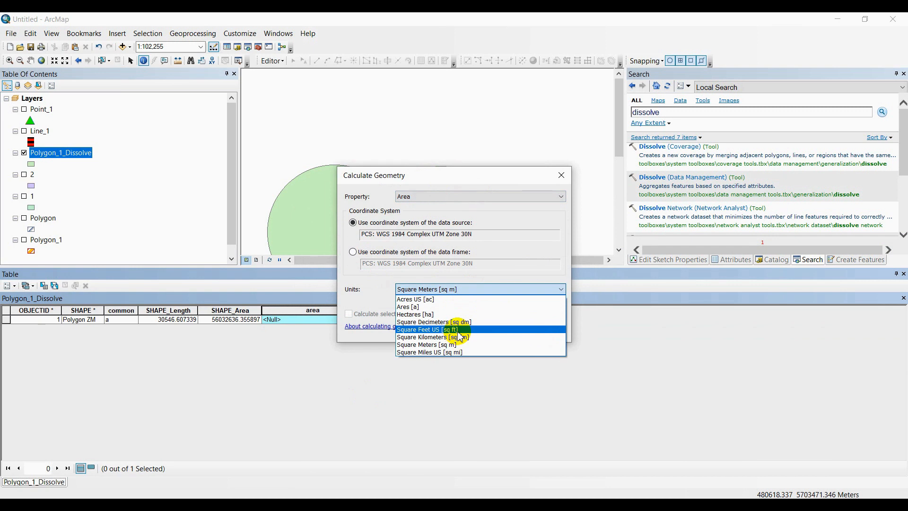
{"action": "left_click", "coordinate": [458, 331]}
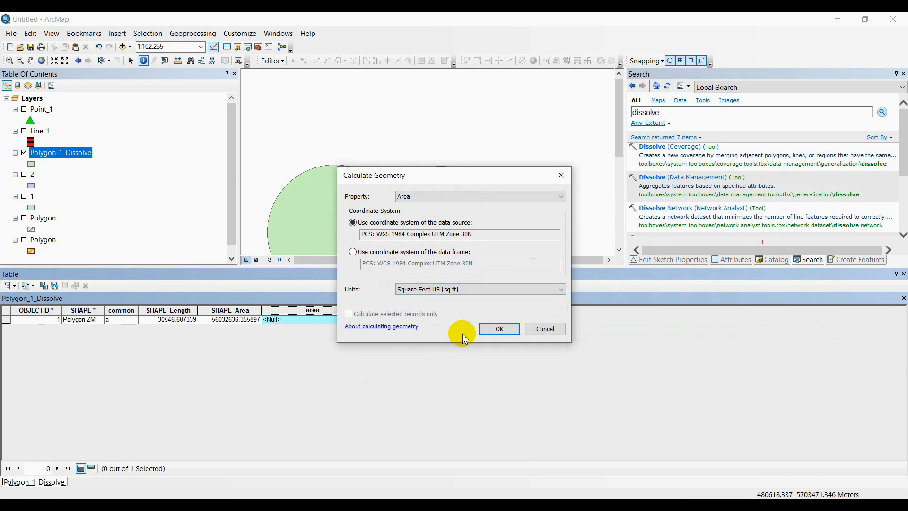
{"action": "left_click", "coordinate": [502, 333]}
{"action": "left_click", "coordinate": [424, 287]}
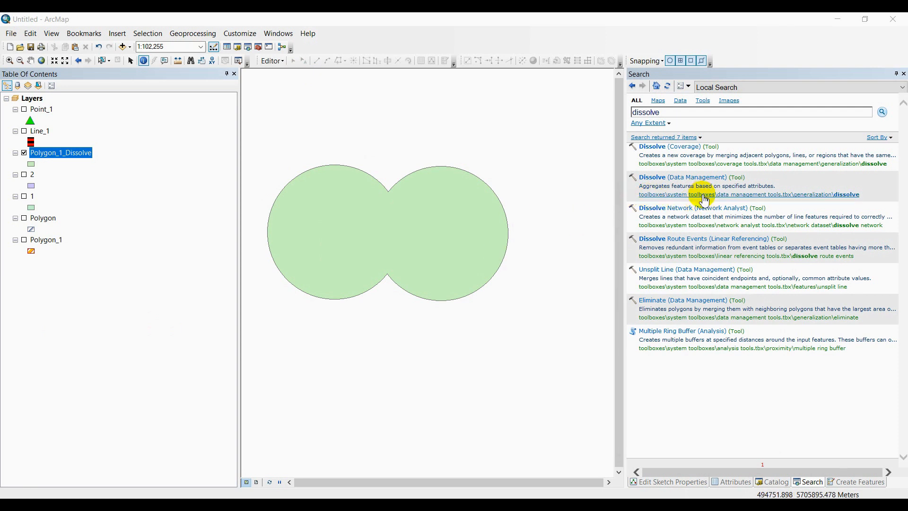
Locate the Dissolve tool in the catalog tree, and collapse Data Management Tools, Toolboxes and Folder Connections.
{"action": "left_click", "coordinate": [699, 195]}
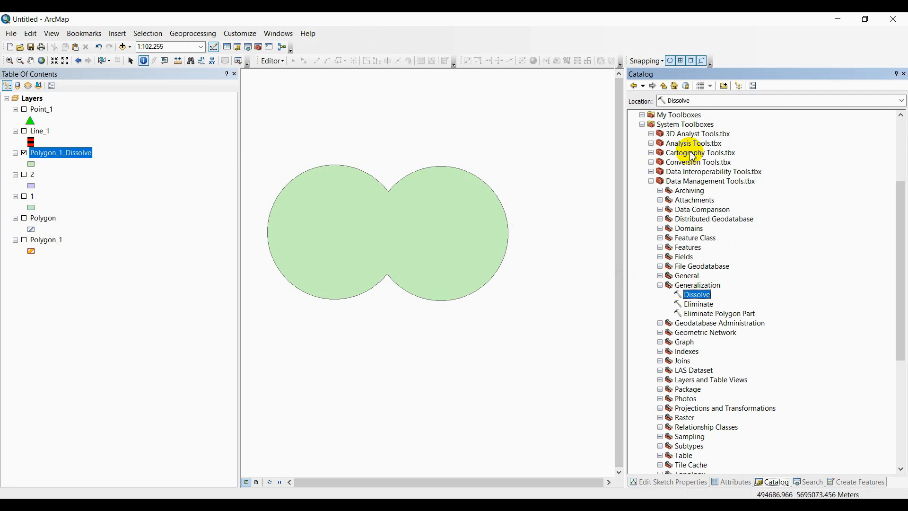
{"action": "left_click", "coordinate": [651, 182]}
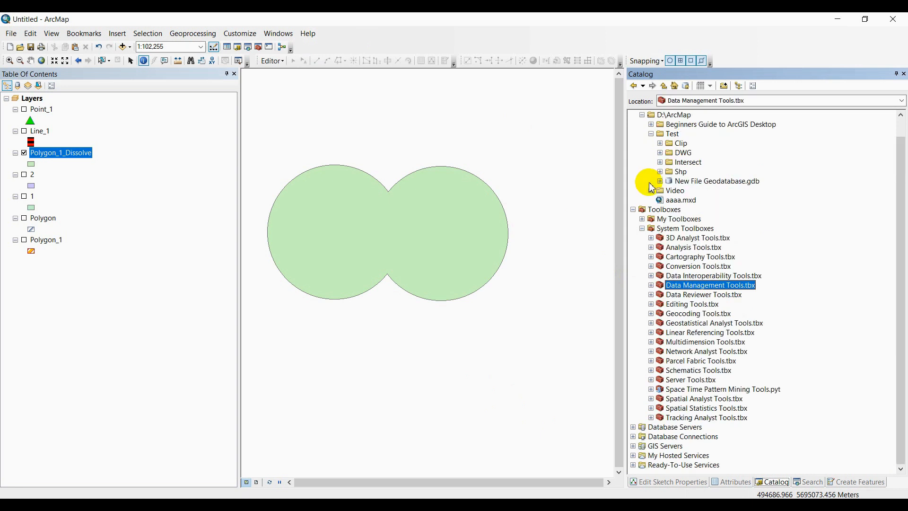
{"action": "left_click", "coordinate": [633, 211]}
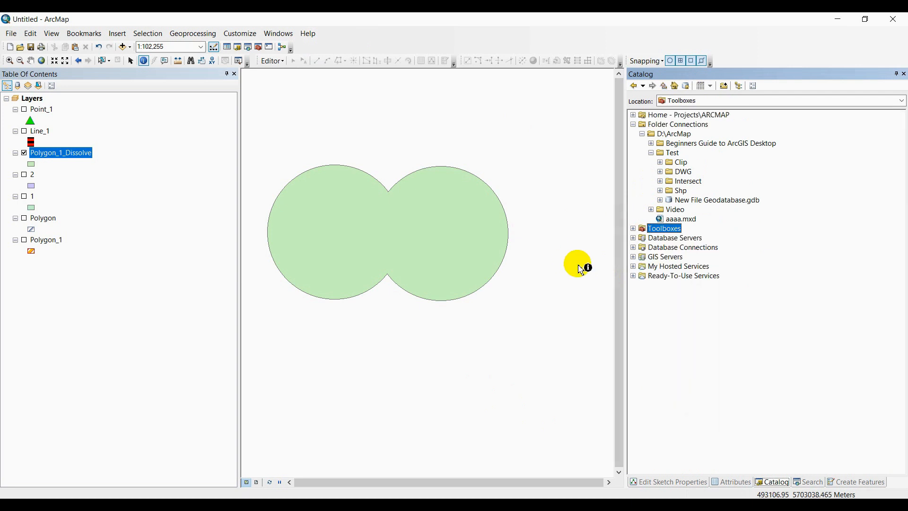
{"action": "left_click", "coordinate": [633, 125]}
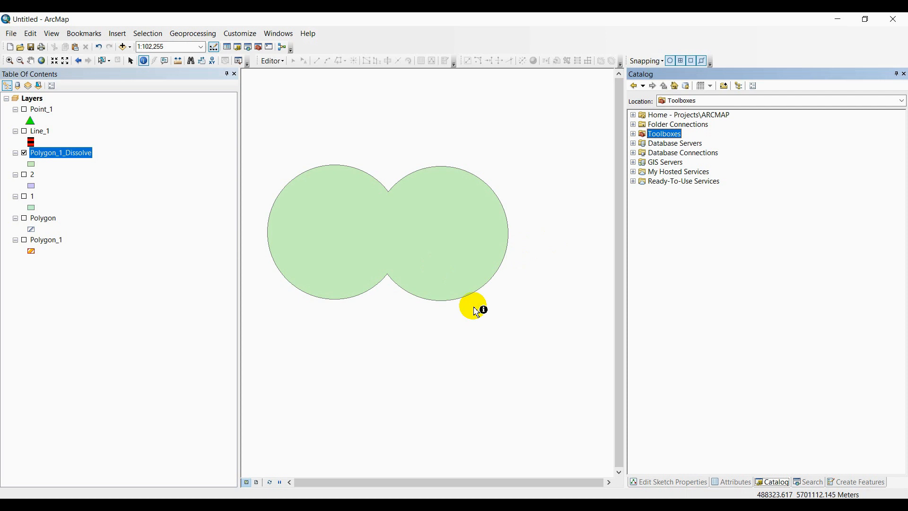